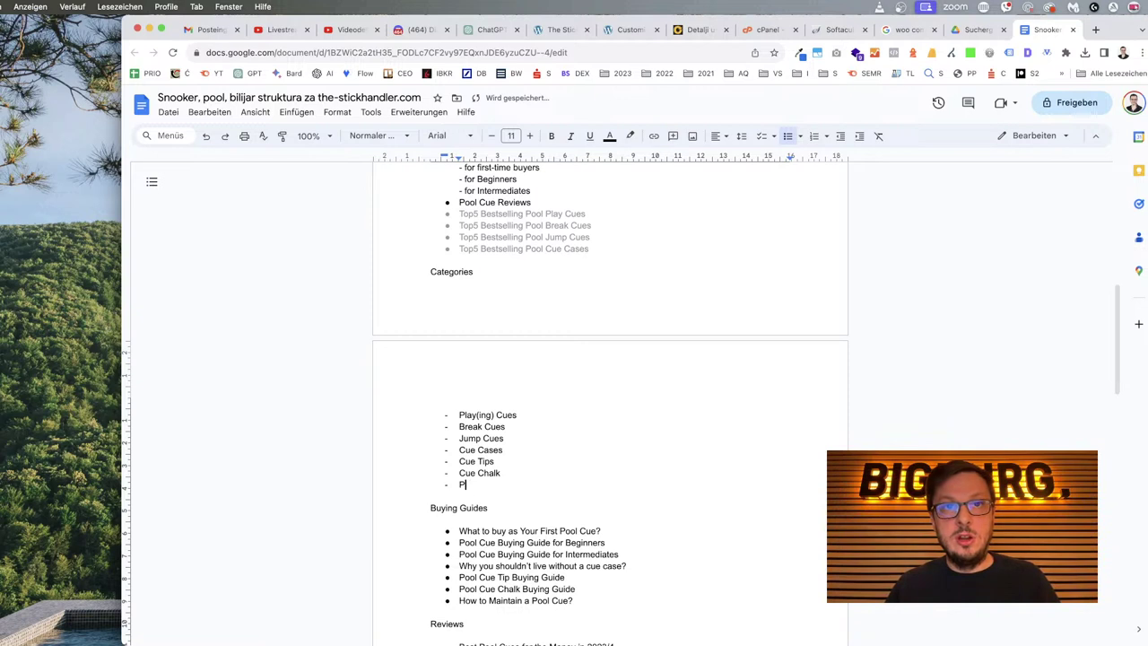
Add "Pool gloves" to the end of the Categories list and append "(rezerva)" to the Cue Tips entry.
type("ool gloves")
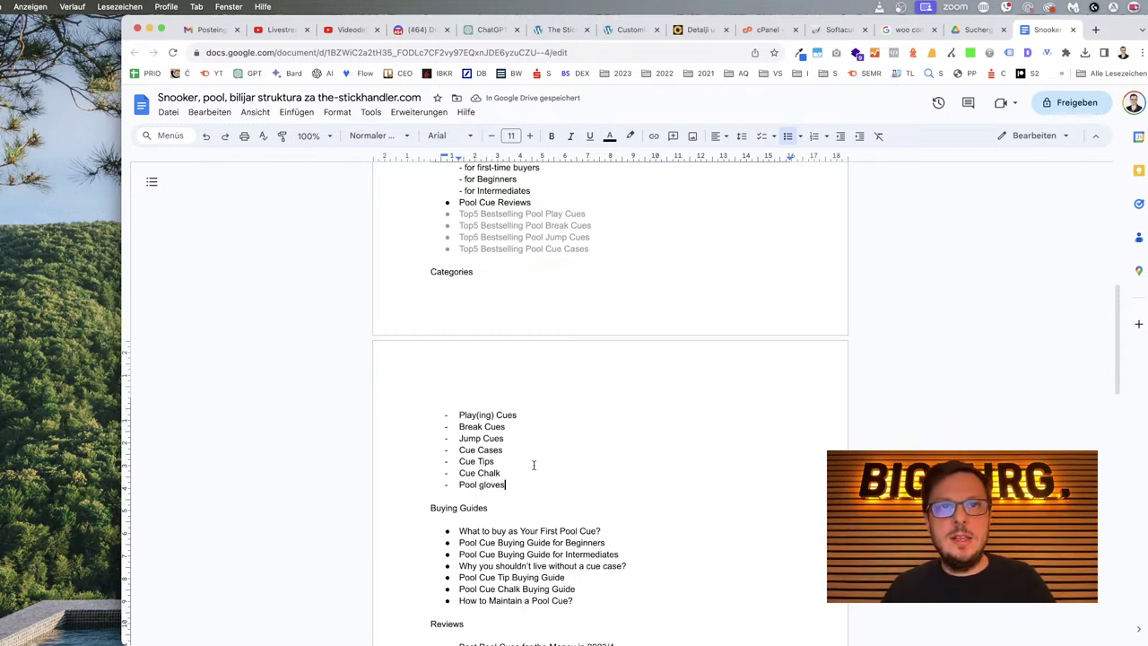
left_click(531, 462)
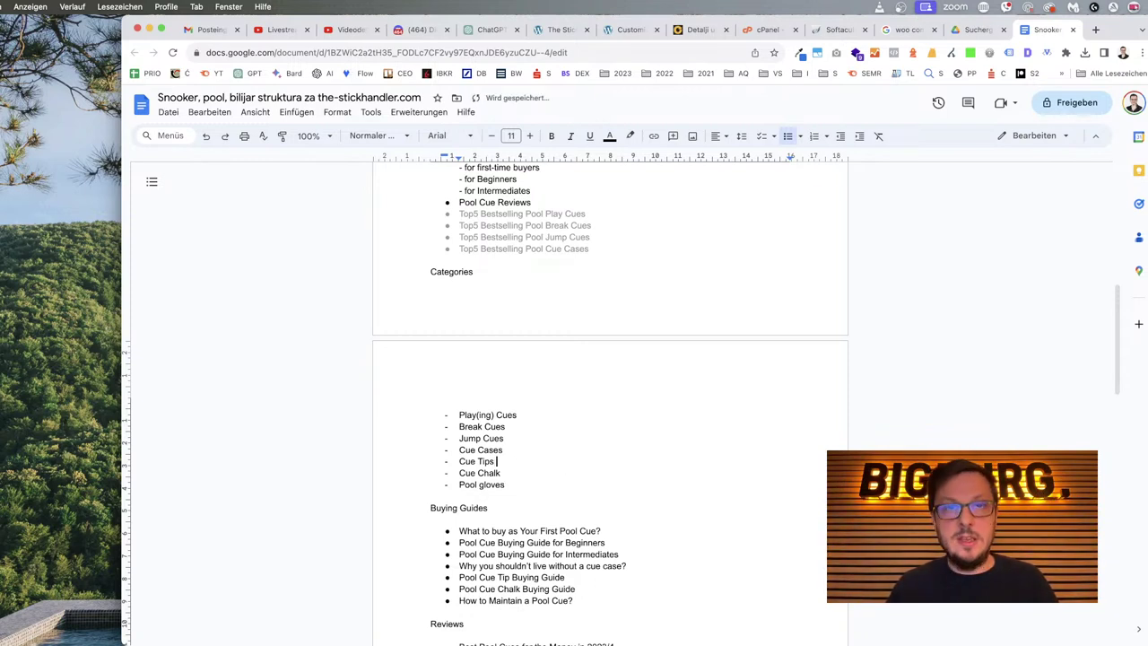
type("(rezerva")
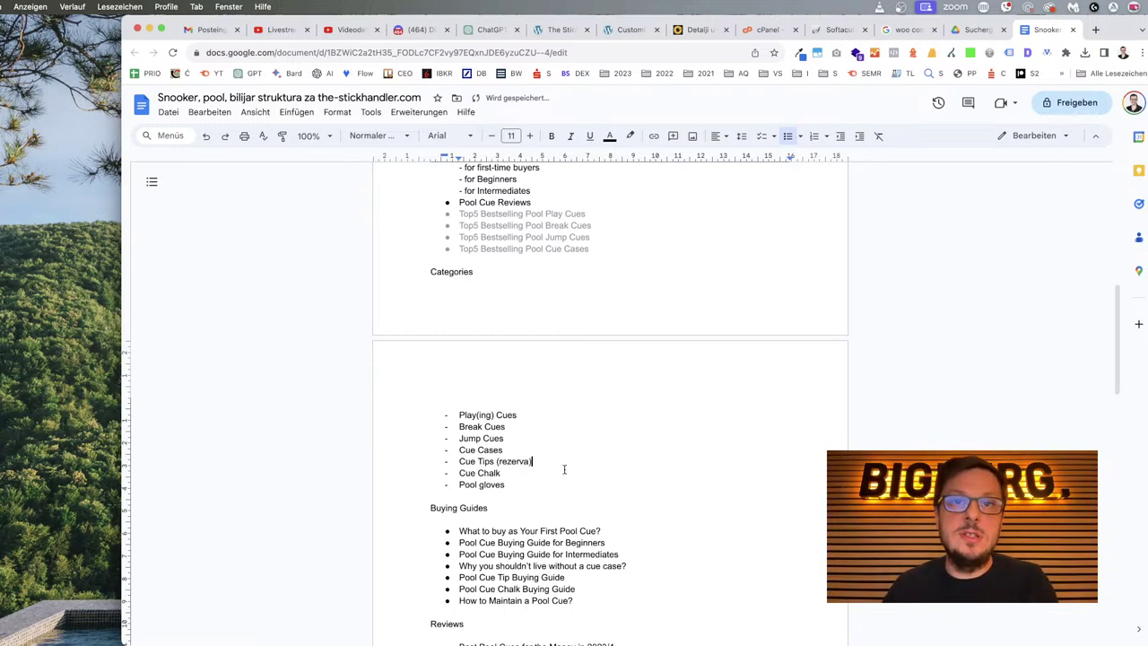
Review the Categories list and the homepage outline with its Pool Cue Buying Guides and Pool Cue Reviews entries.
scroll(599, 484, "down", 2)
scroll(598, 484, "up", 2)
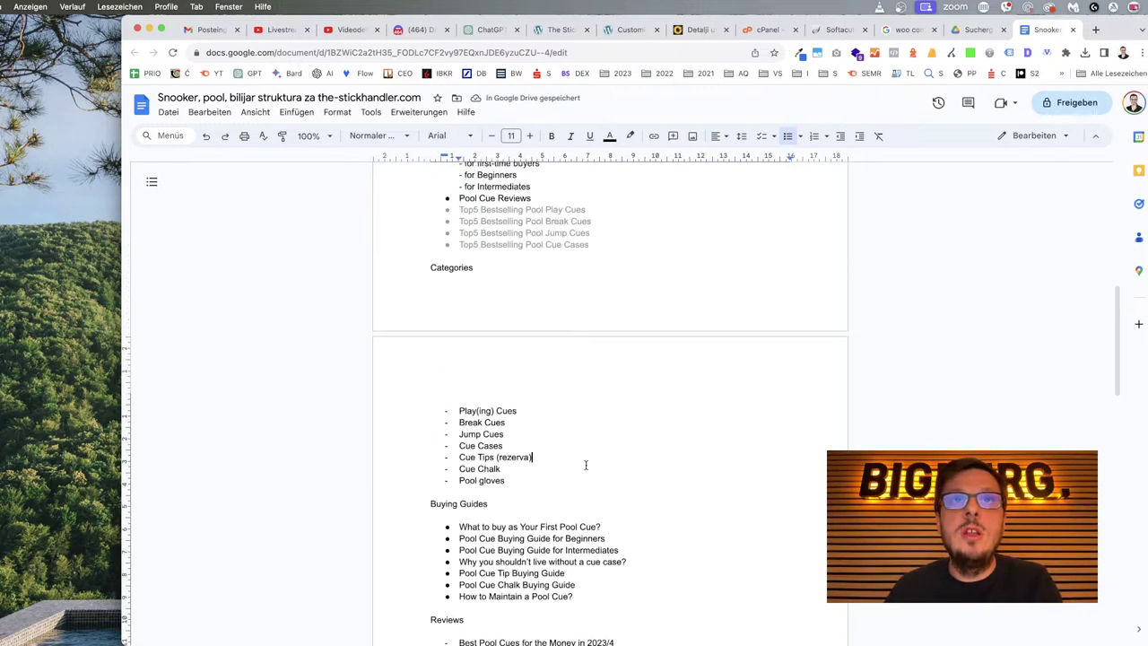
left_click_drag(430, 267, 517, 491)
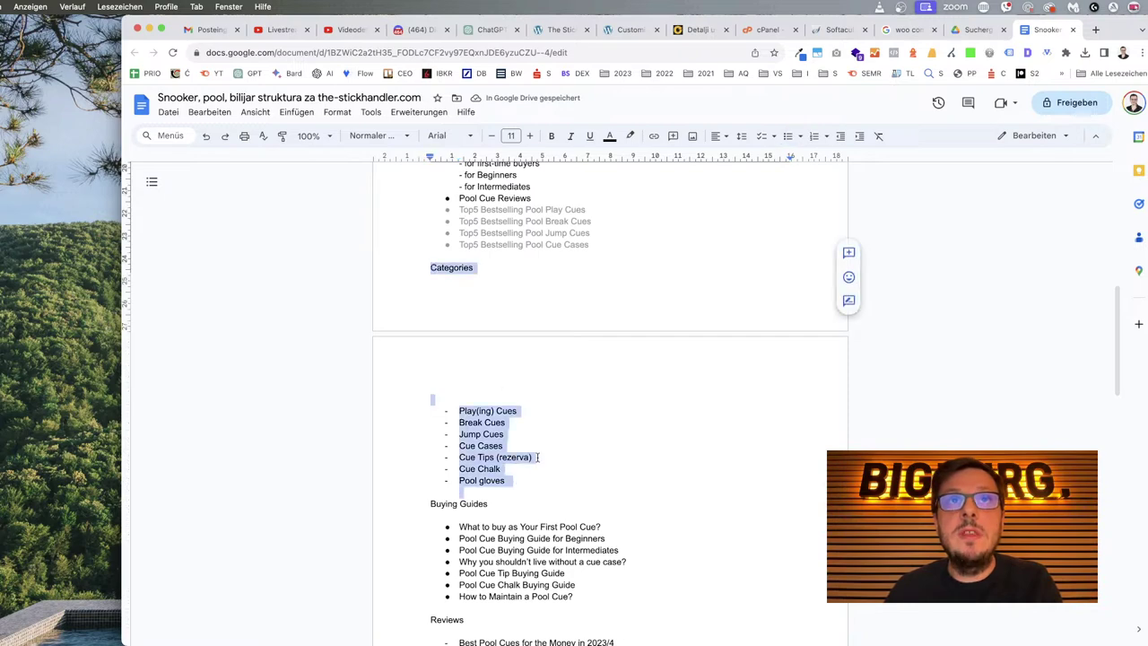
scroll(537, 457, "up", 3)
left_click(550, 315)
left_click(550, 291)
left_click_drag(478, 280, 554, 279)
left_click(542, 280)
left_click_drag(477, 326, 542, 331)
scroll(543, 330, "down", 5)
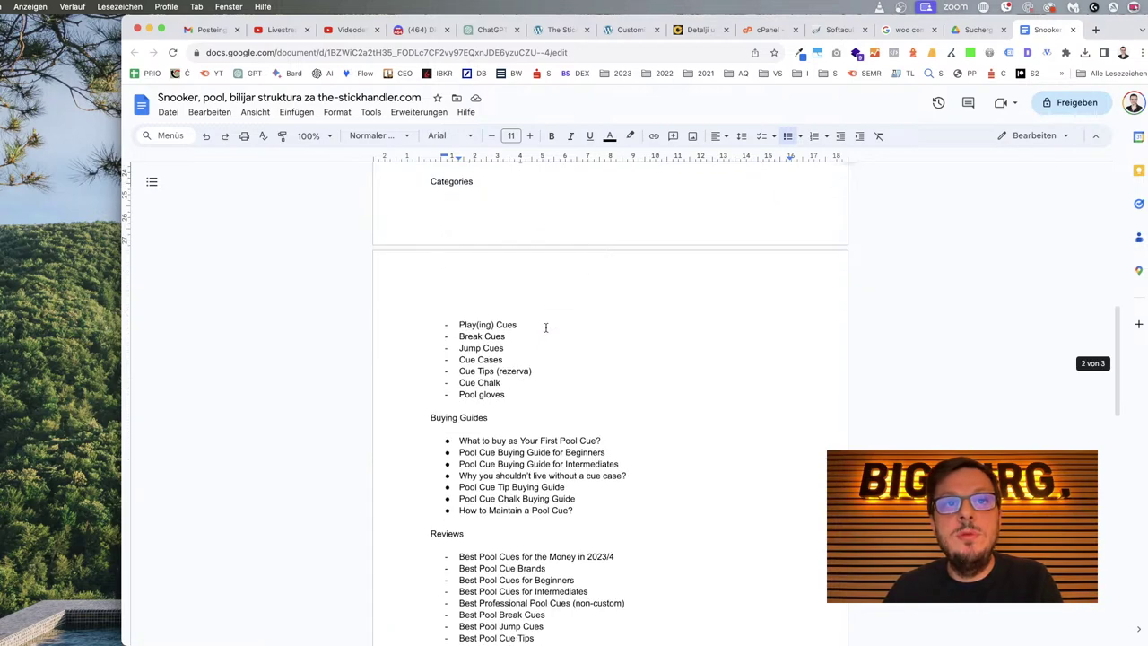
scroll(545, 327, "down", 6)
scroll(547, 328, "up", 6)
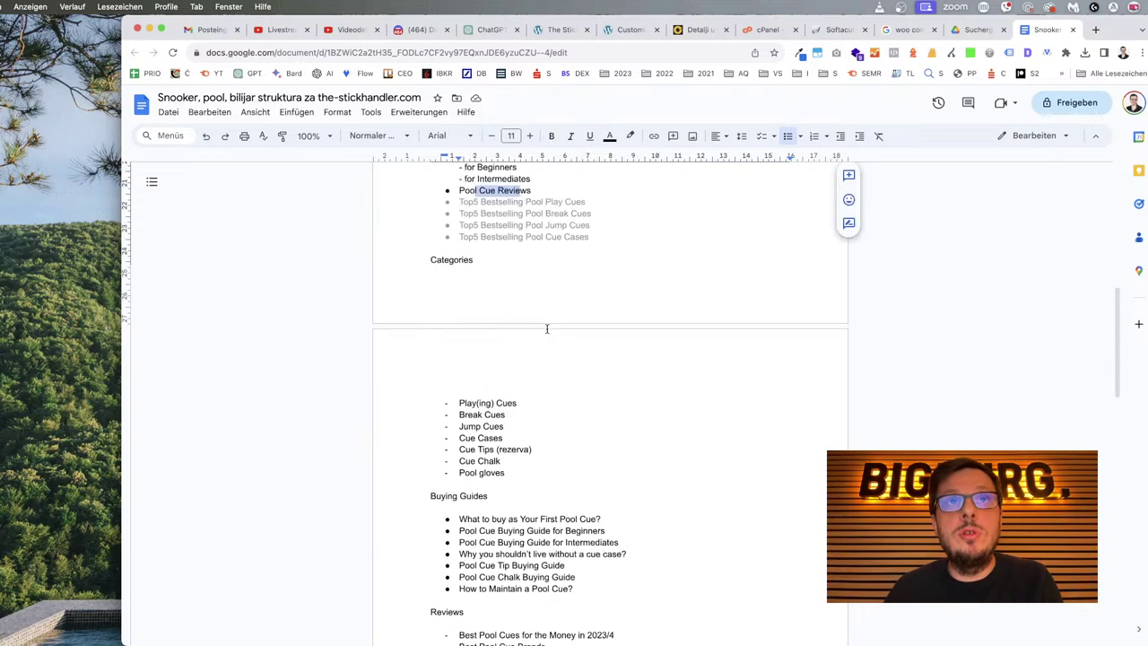
scroll(547, 329, "up", 4)
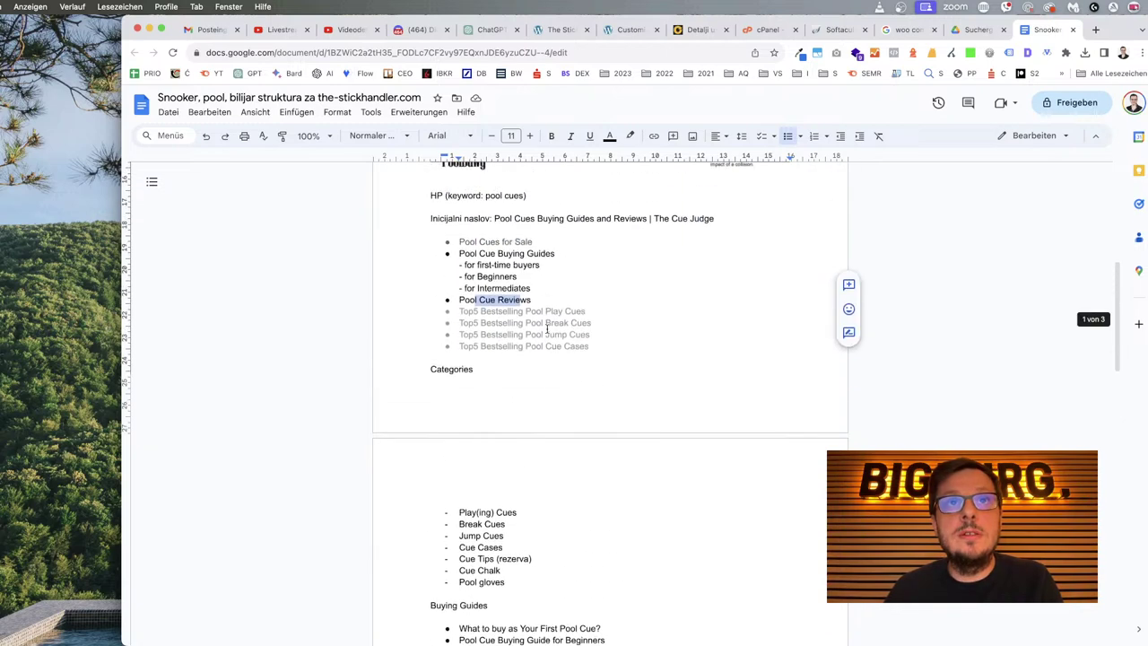
left_click(512, 289)
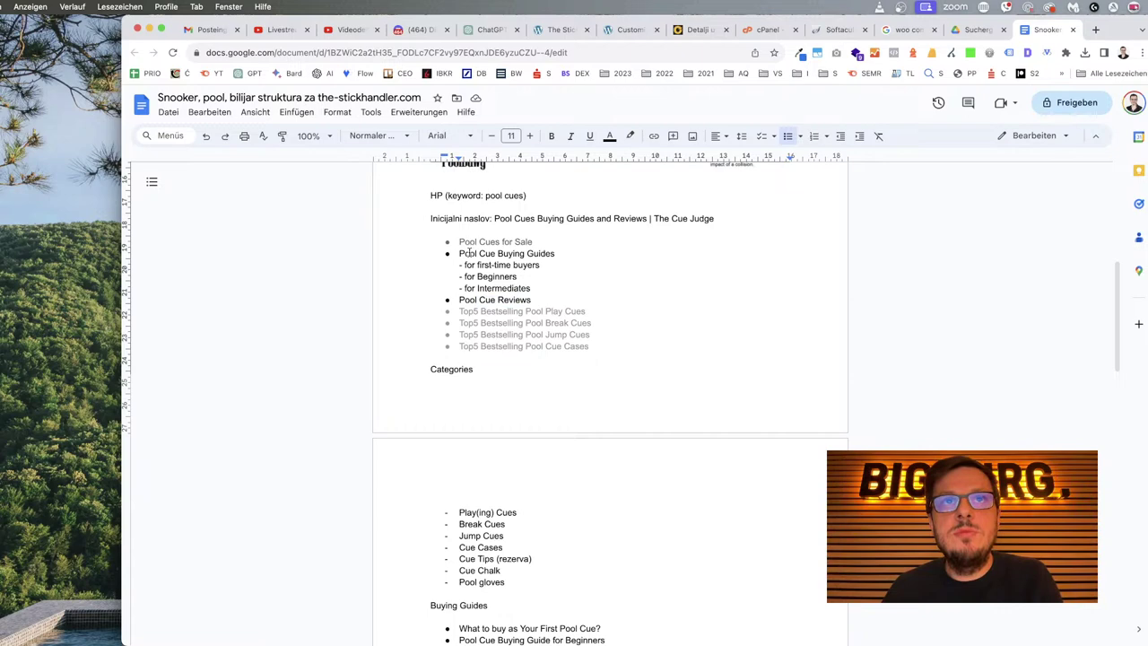
left_click_drag(555, 254, 461, 254)
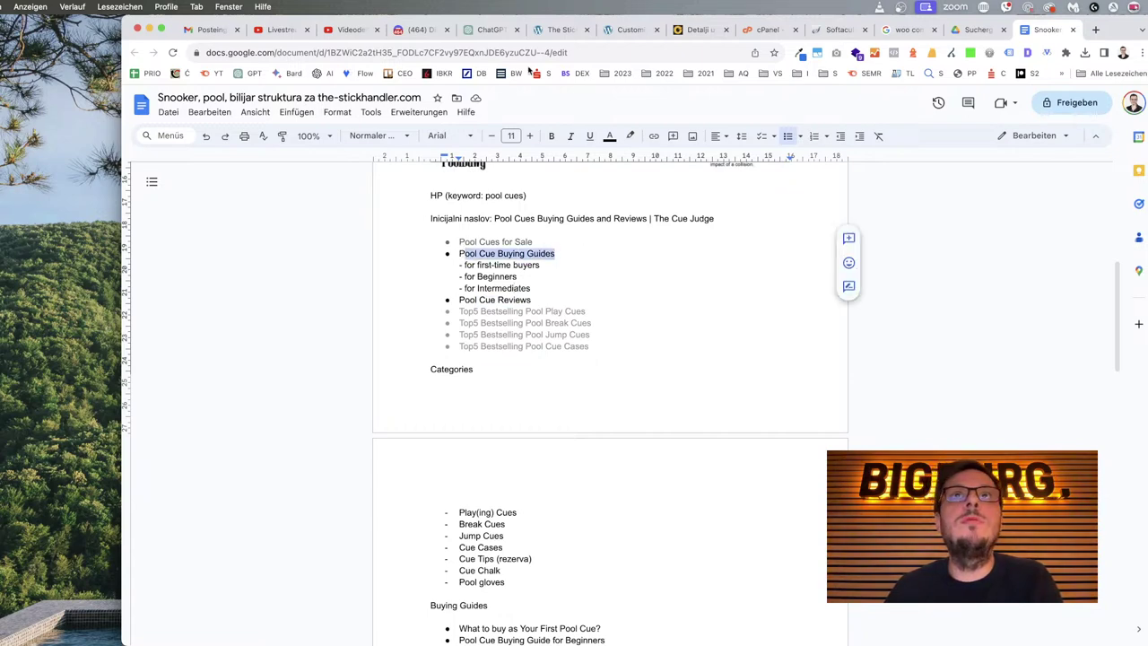
Switch to the the-stickhandler.com site and inspect its detected technologies with Wappalyzer.
left_click(553, 32)
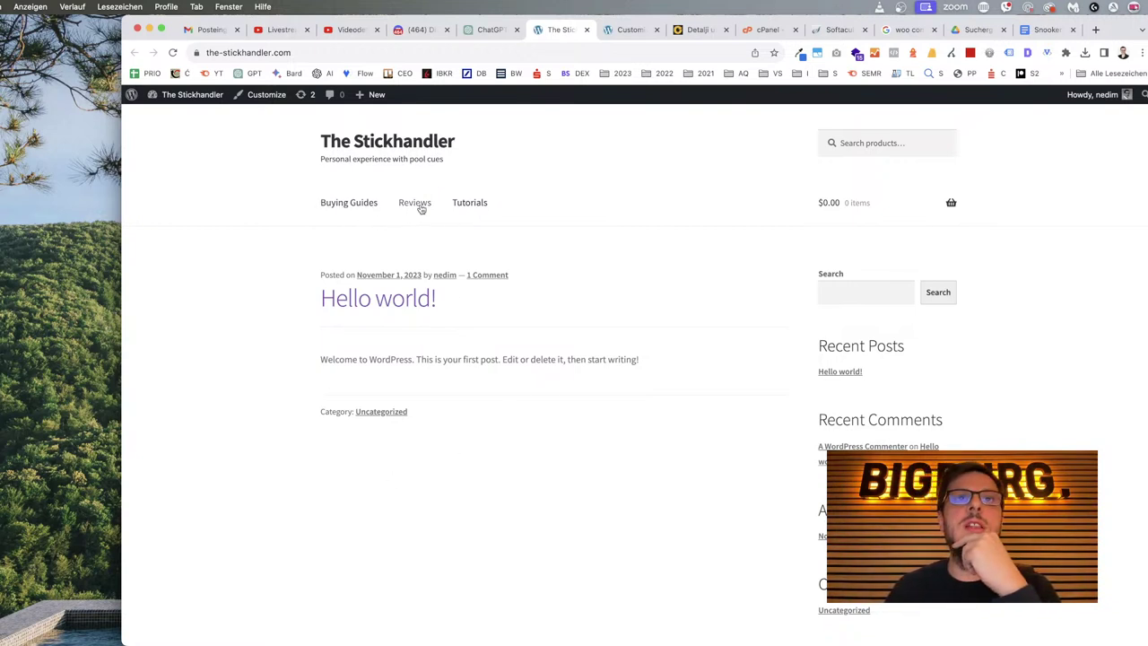
left_click(857, 54)
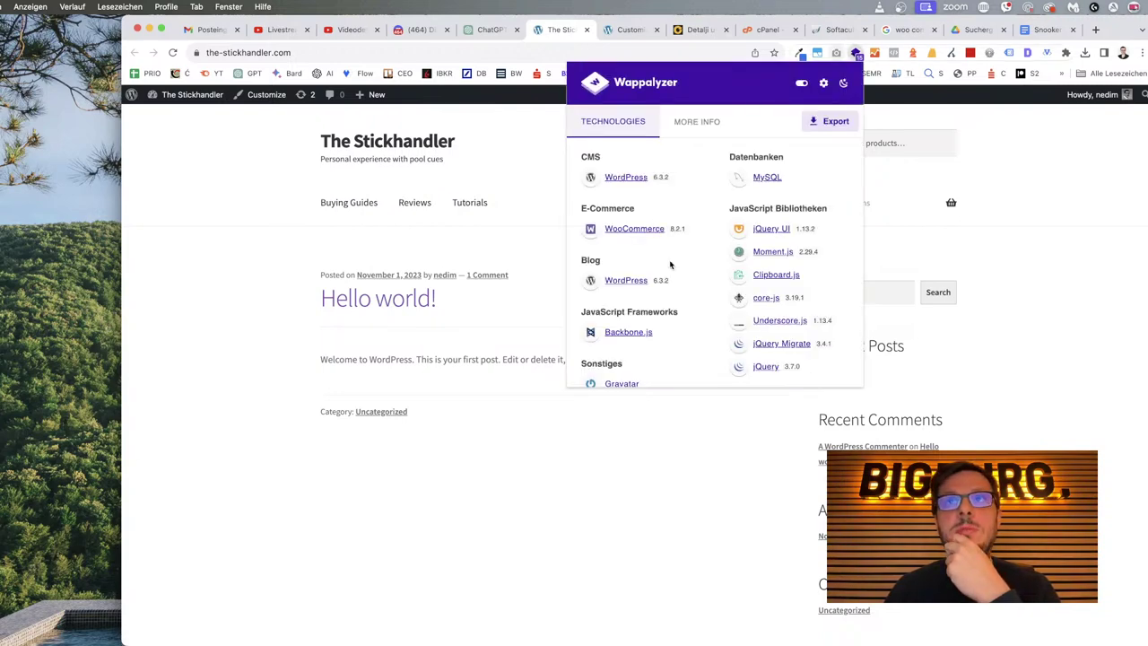
scroll(668, 238, "down", 5)
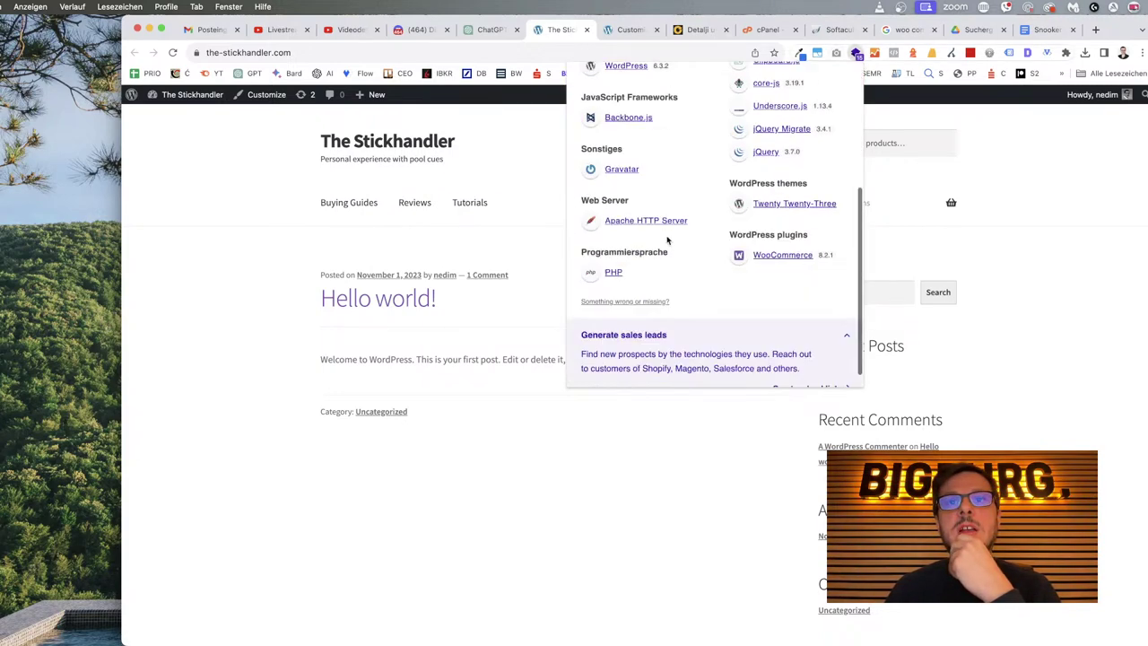
scroll(675, 235, "up", 5)
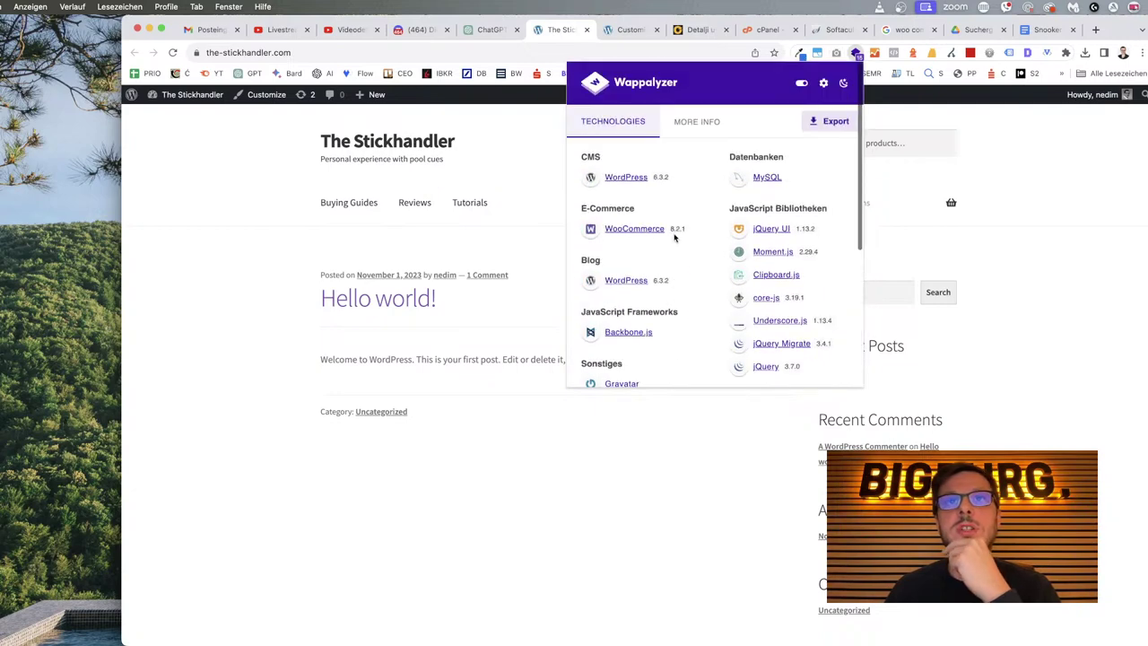
left_click(690, 493)
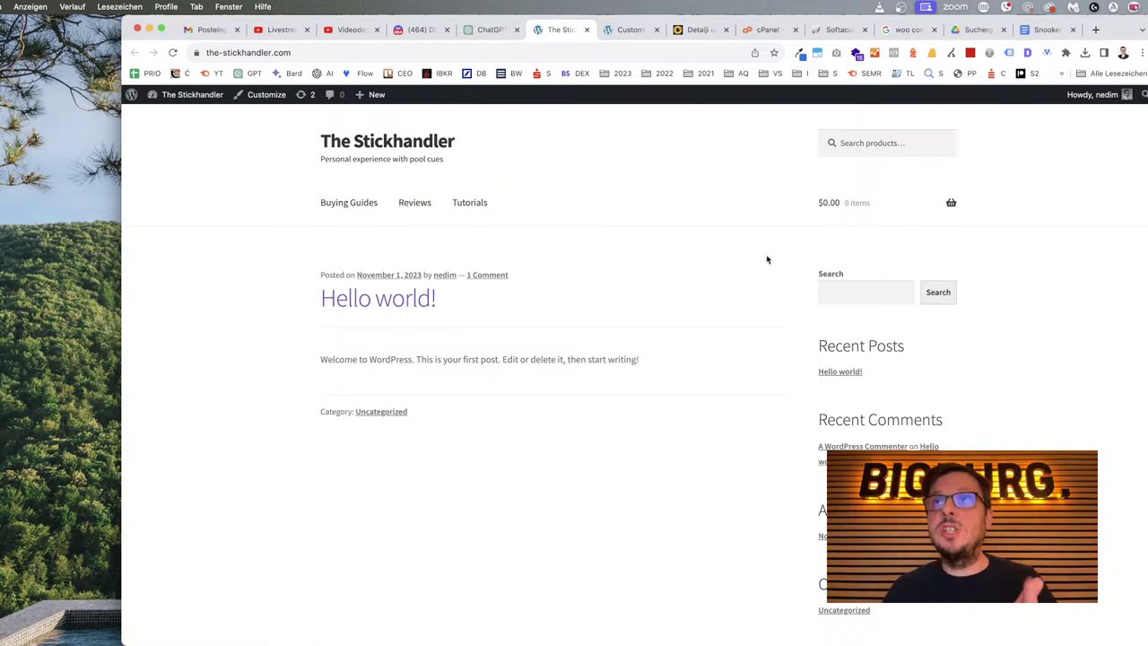
Return to the site structure document and examine the planned article titles under Buying Guides and Reviews.
left_click(1042, 29)
scroll(667, 347, "down", 8)
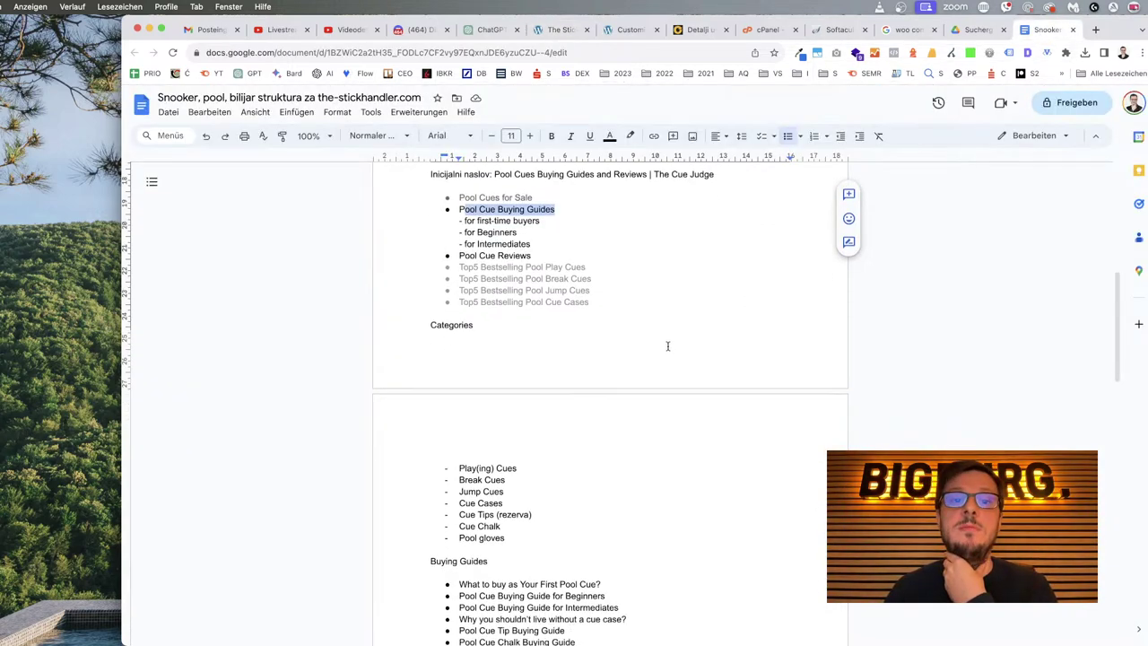
left_click(596, 323)
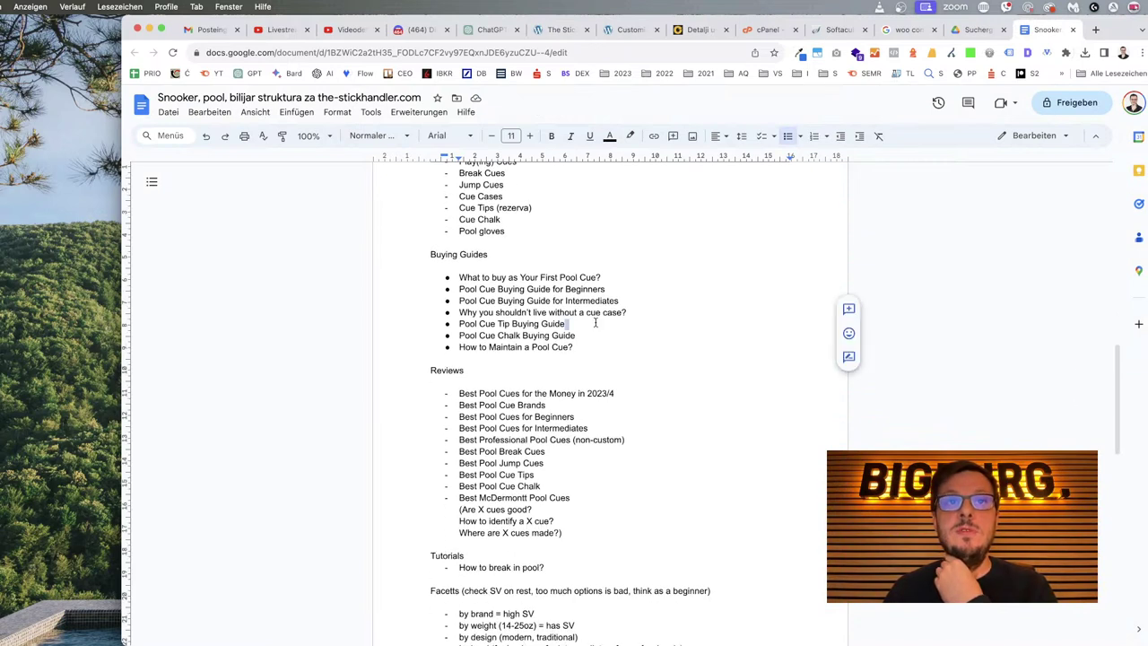
left_click(581, 351)
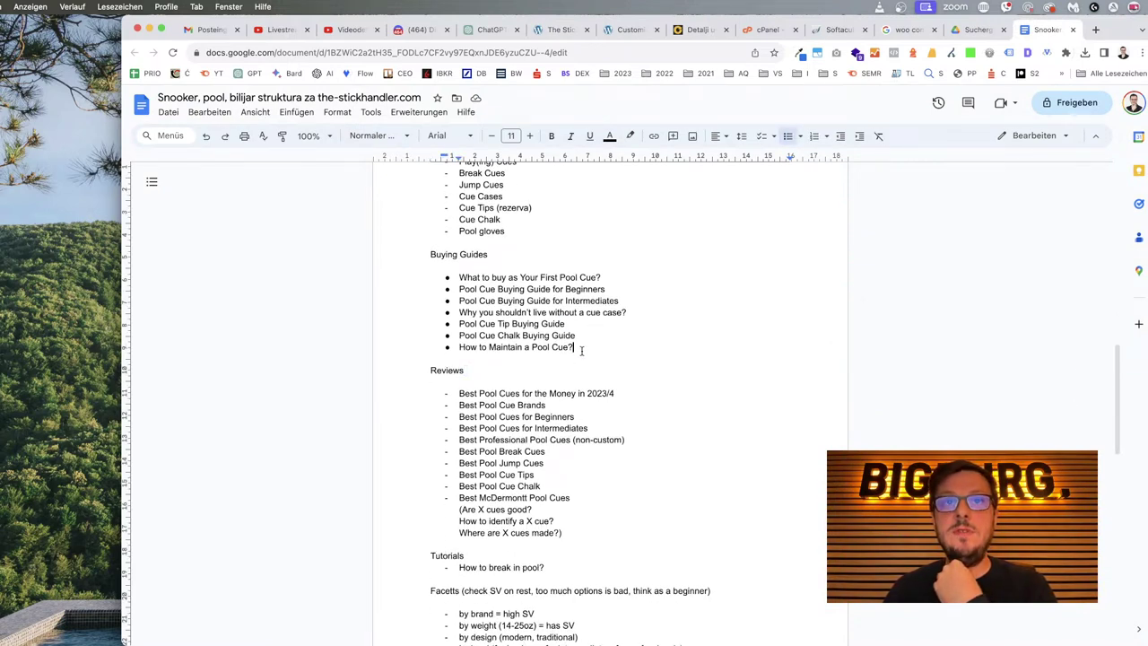
left_click(492, 377)
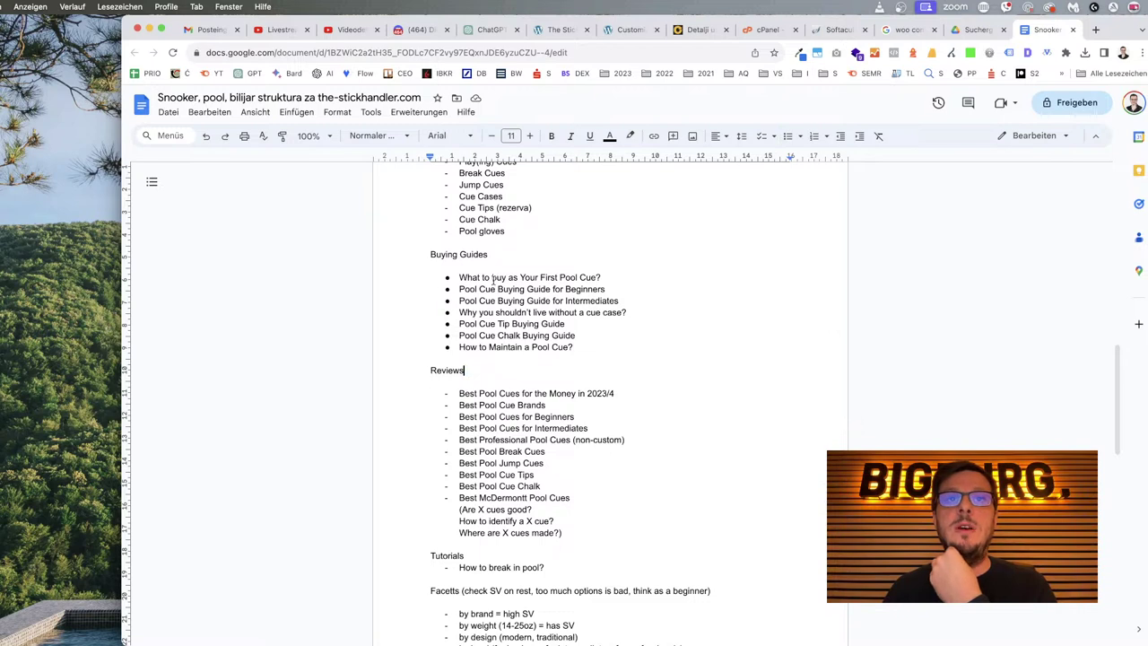
left_click_drag(517, 277, 601, 277)
left_click(513, 300)
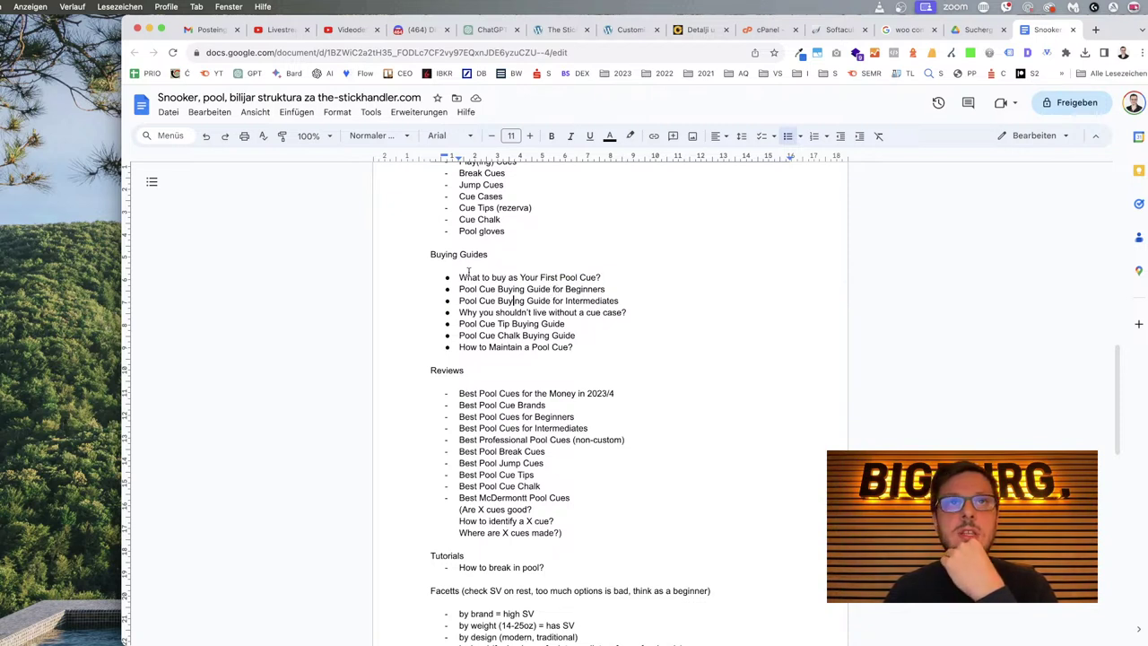
left_click_drag(431, 255, 495, 346)
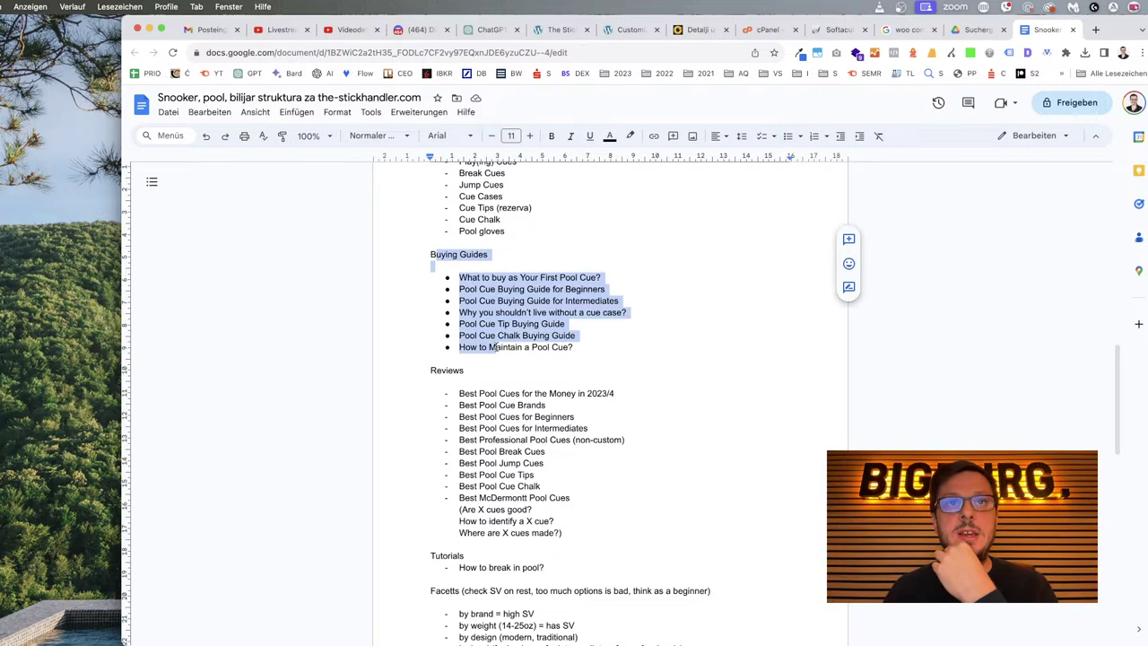
left_click(482, 404)
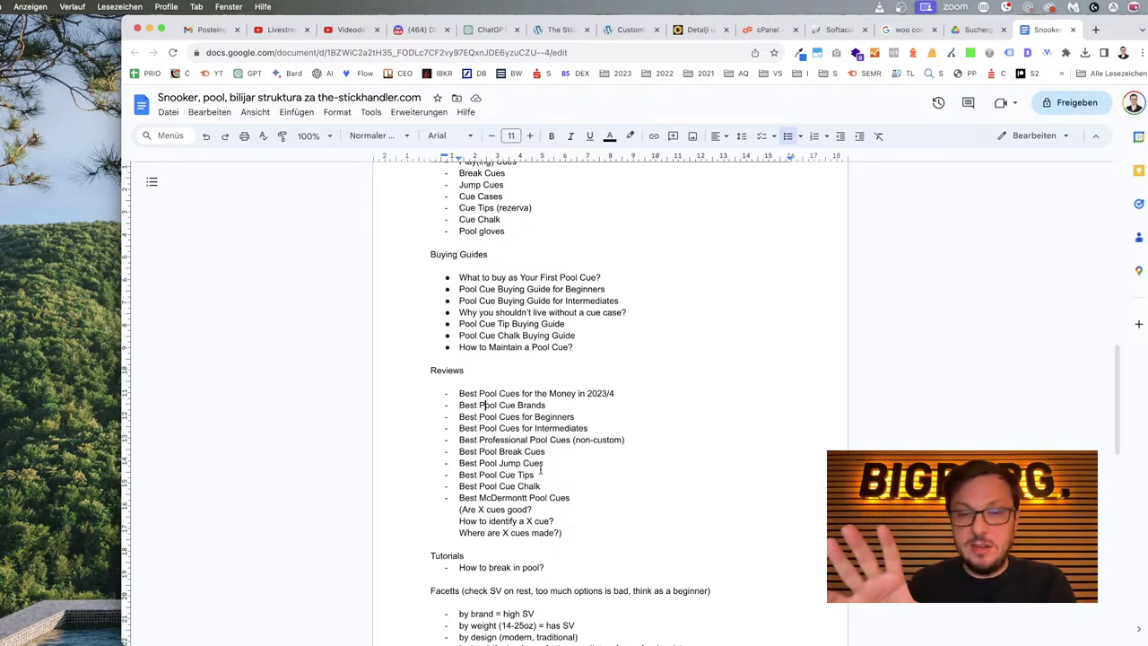
Compare the product entries under Categories, such as Play(ing) Cues, with the article titles under Buying Guides.
scroll(505, 418, "up", 1)
scroll(505, 418, "up", 5)
left_click_drag(460, 372, 515, 372)
left_click_drag(473, 488, 536, 557)
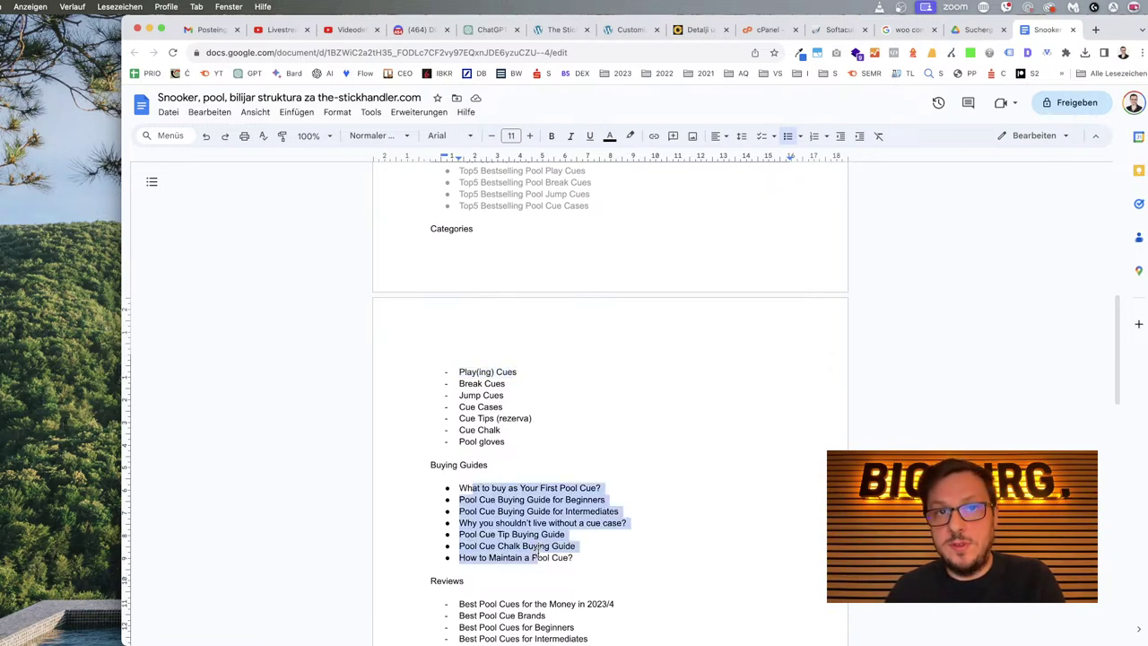
left_click(529, 487)
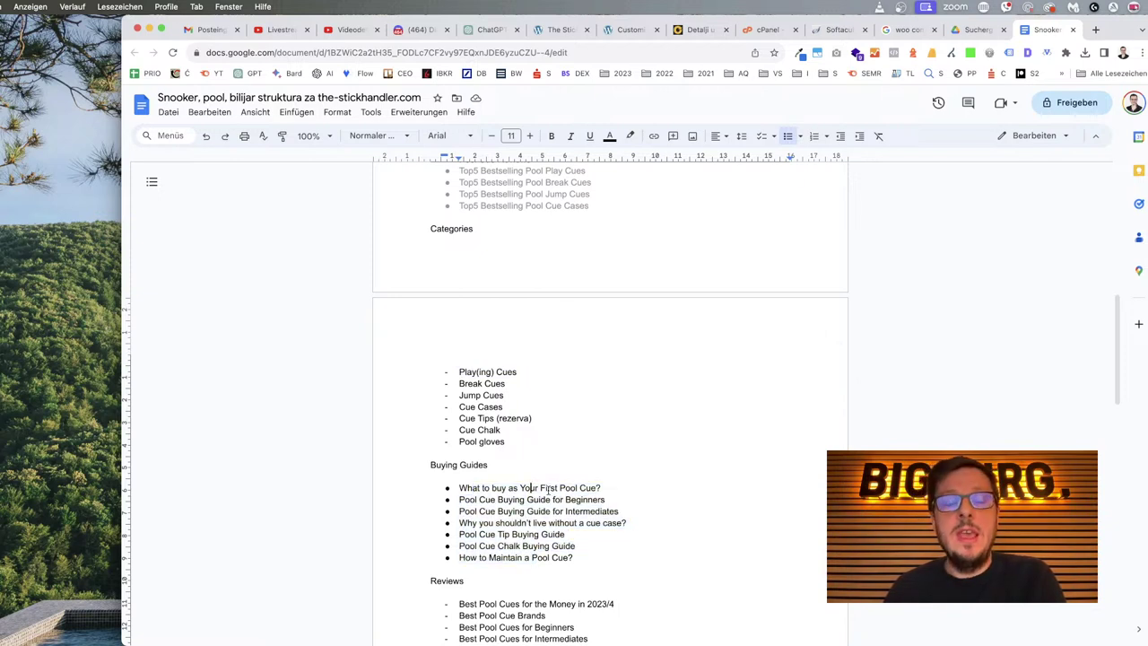
left_click(442, 228)
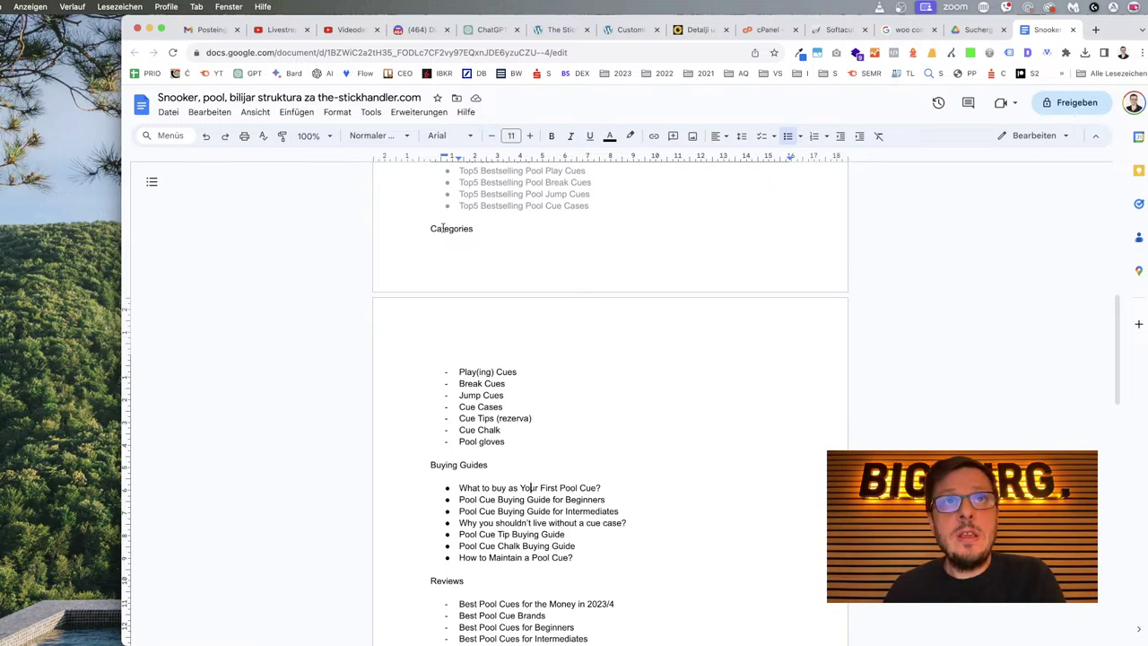
Examine the Facetts list of product filters, focusing on the brand facet, and check it against the homepage outline.
scroll(502, 430, "down", 10)
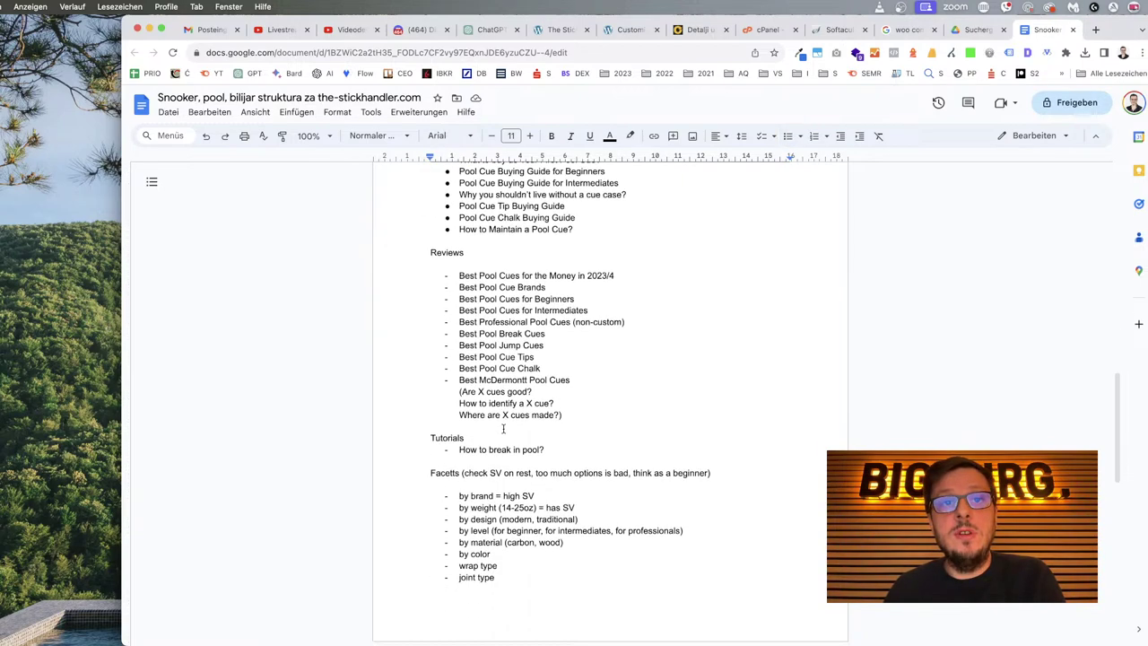
left_click_drag(443, 410, 500, 514)
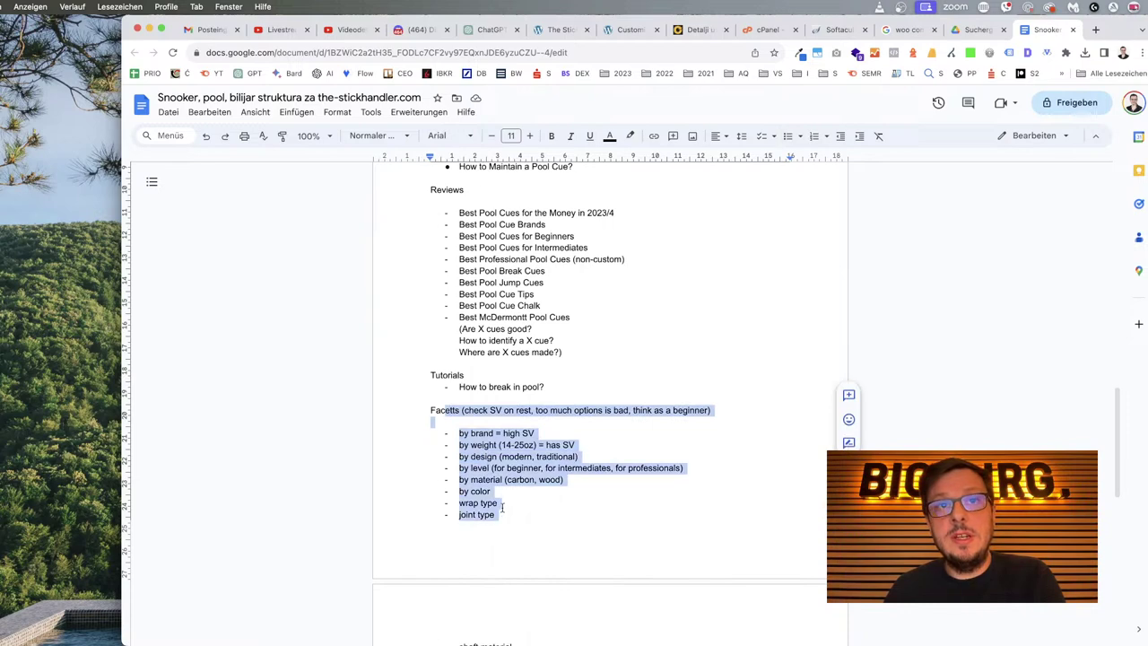
left_click(520, 432)
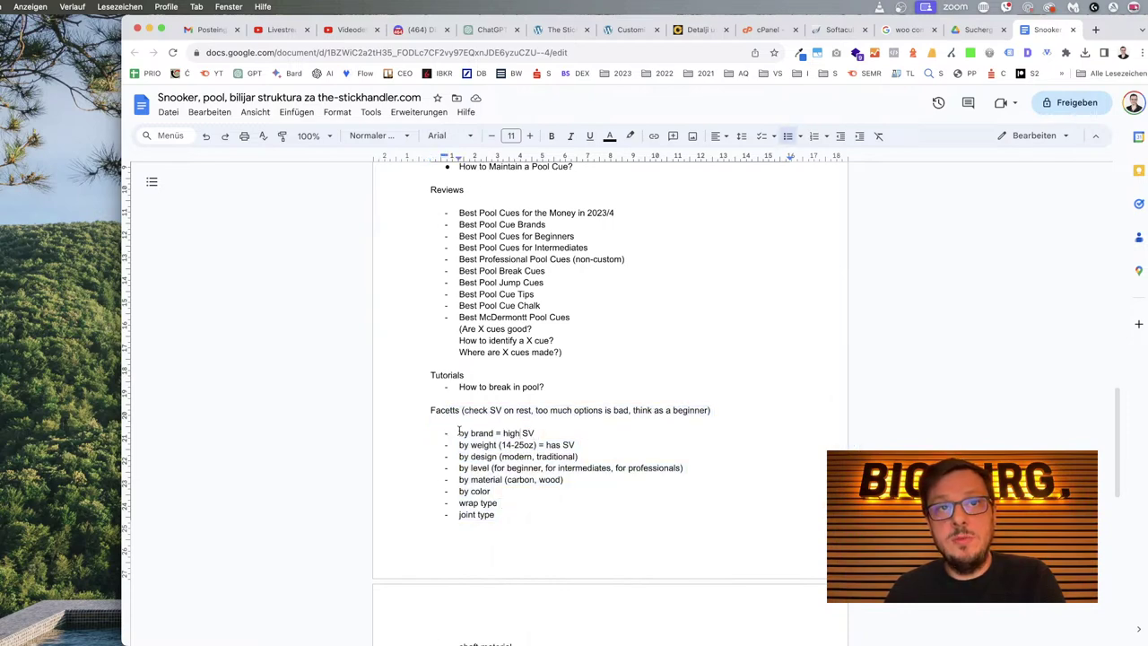
left_click_drag(457, 432, 542, 432)
scroll(544, 432, "up", 15)
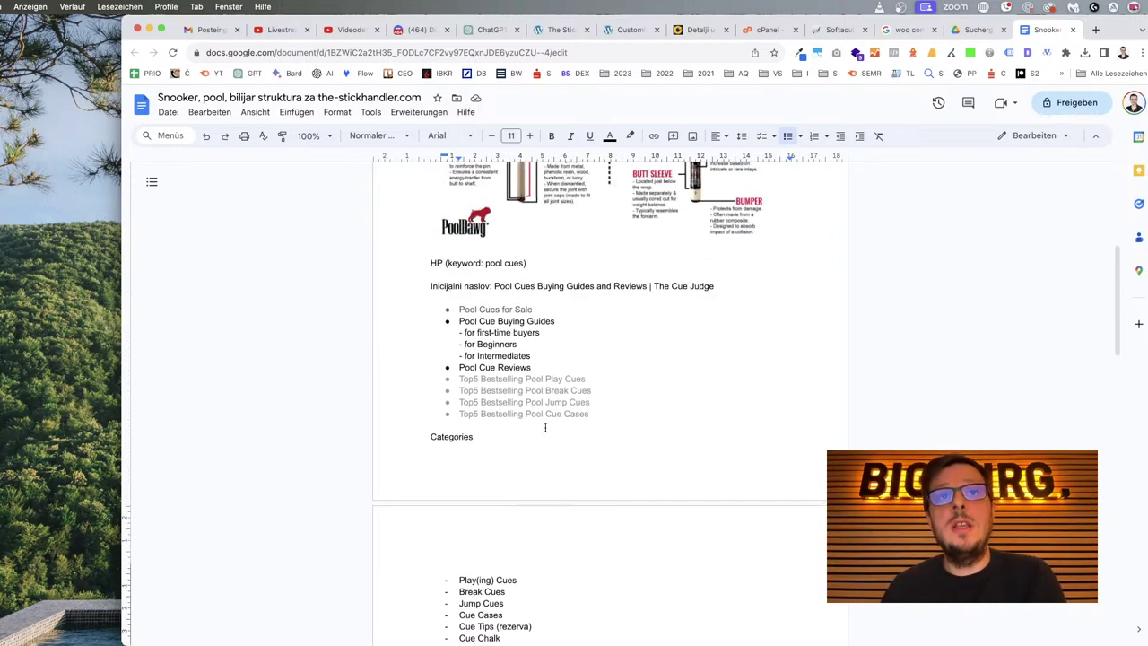
scroll(545, 427, "up", 5)
scroll(545, 426, "down", 6)
scroll(545, 427, "down", 15)
scroll(545, 427, "up", 15)
scroll(491, 504, "down", 15)
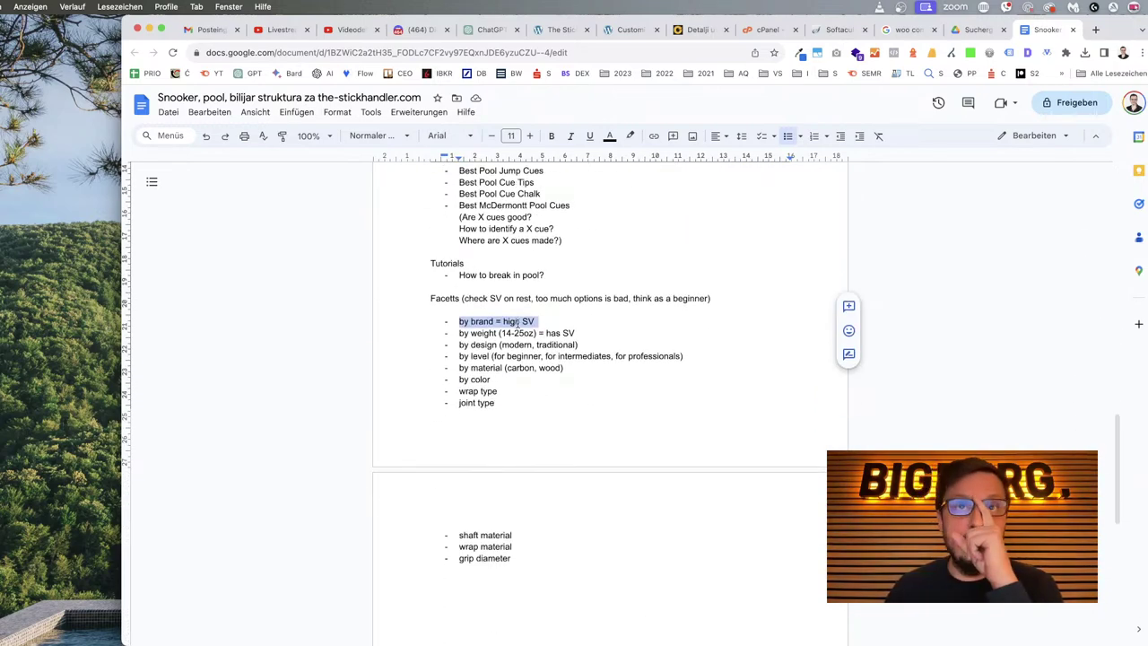
left_click(519, 321)
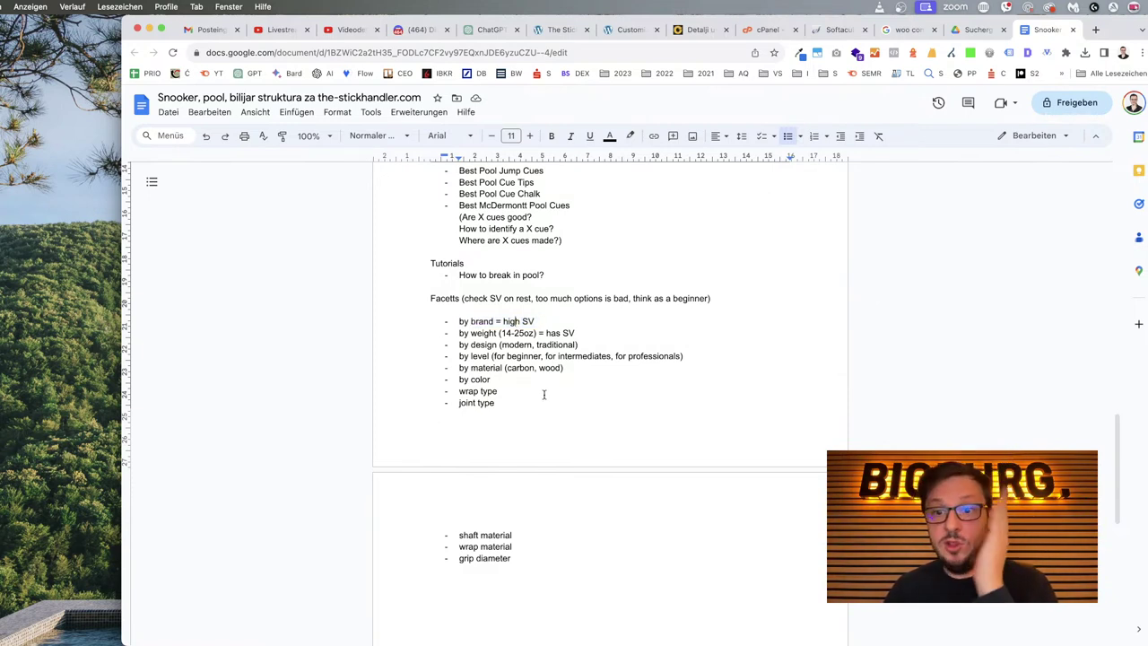
Look back over the Categories, Buying Guides and Reviews sections, and switch to the the-stickhandler.com site.
scroll(543, 394, "up", 1)
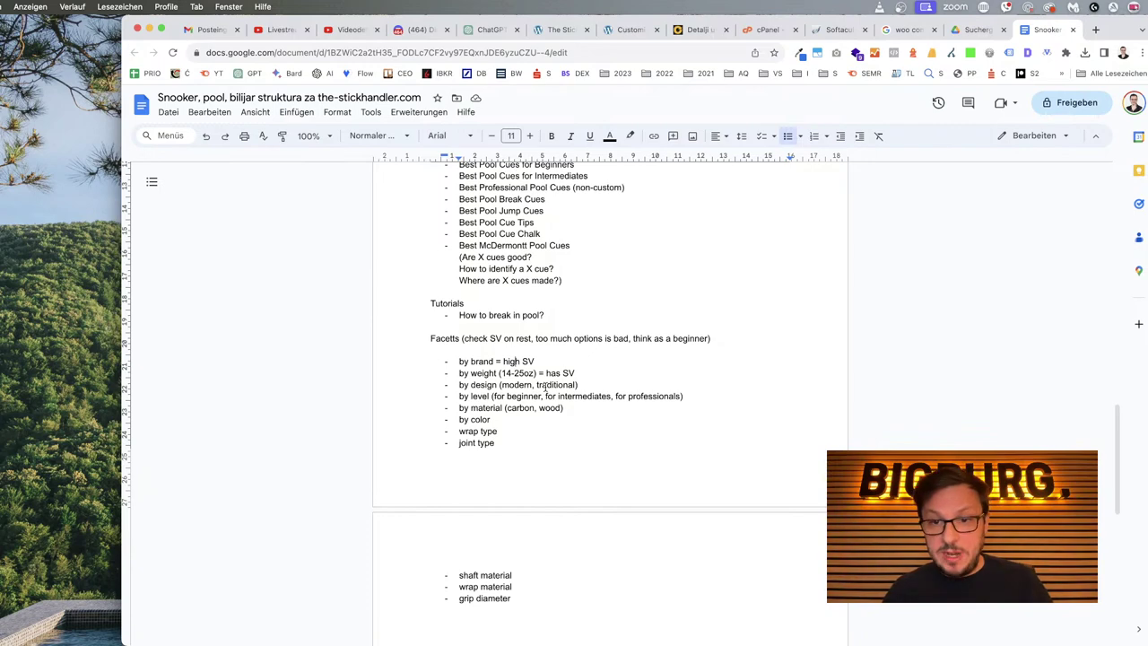
scroll(545, 386, "up", 5)
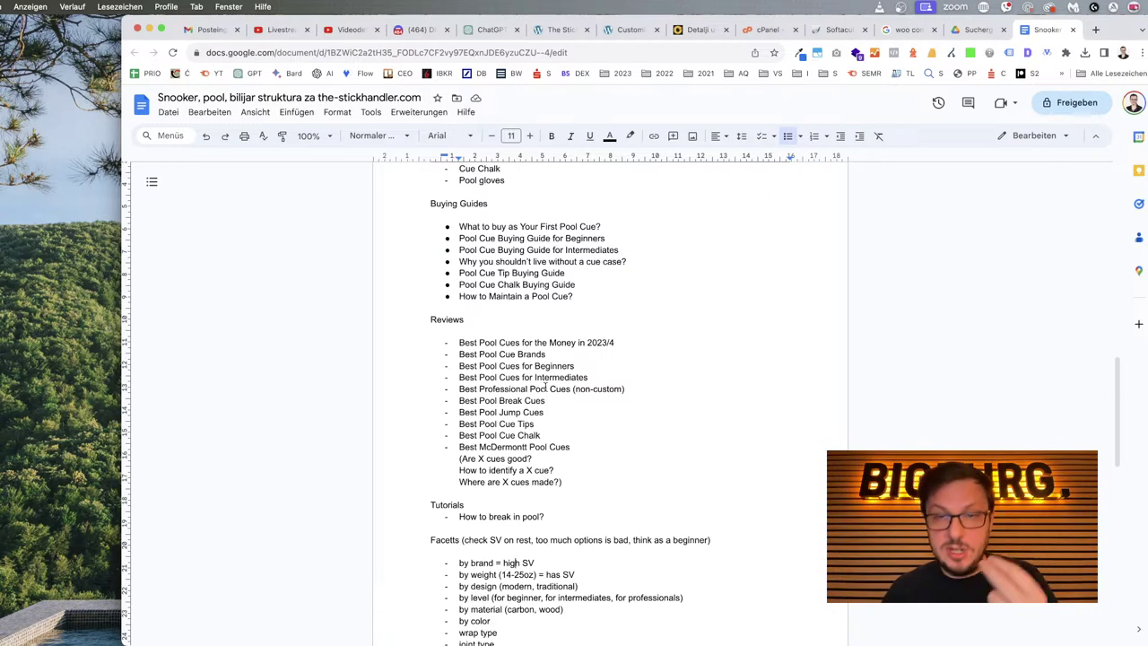
scroll(545, 387, "up", 5)
scroll(545, 388, "up", 3)
scroll(544, 387, "down", 3)
scroll(545, 387, "down", 1)
scroll(545, 398, "down", 2)
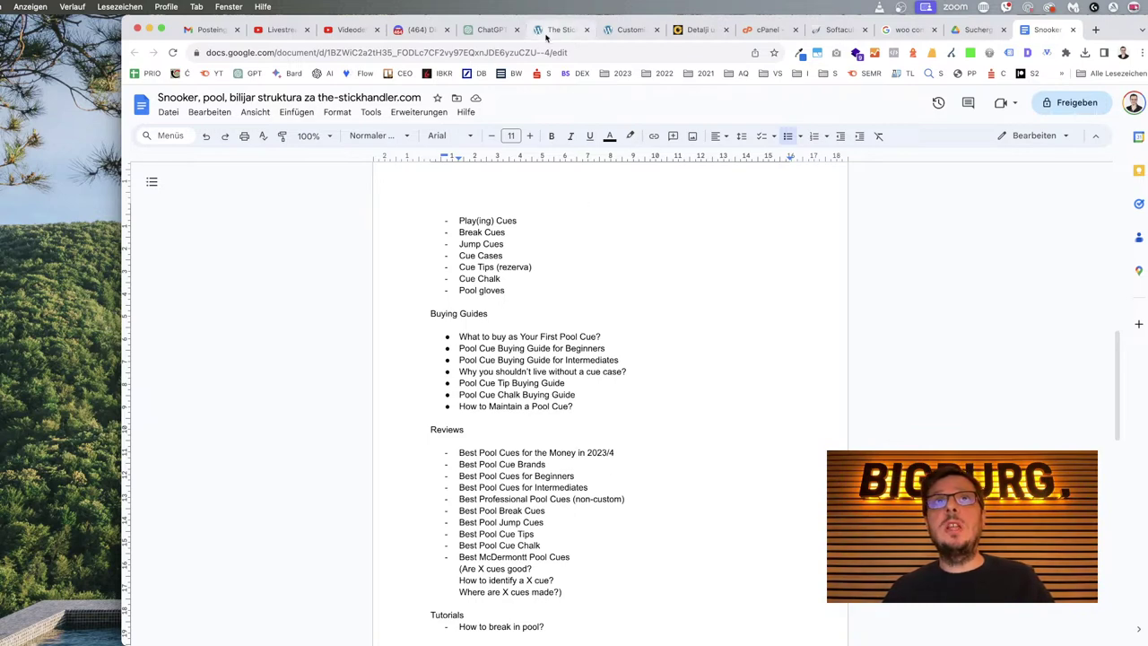
left_click(547, 30)
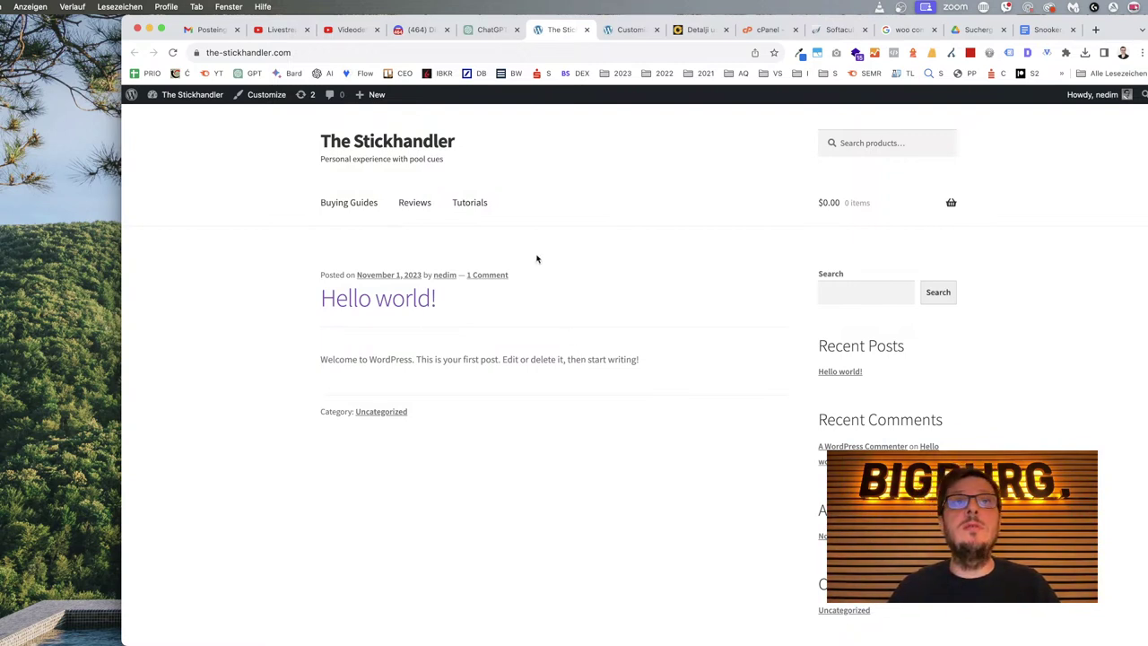
Close the hosting details, cPanel, Softaculous, Google search and Drive pages, and return to the site structure document.
left_click_drag(409, 158, 445, 160)
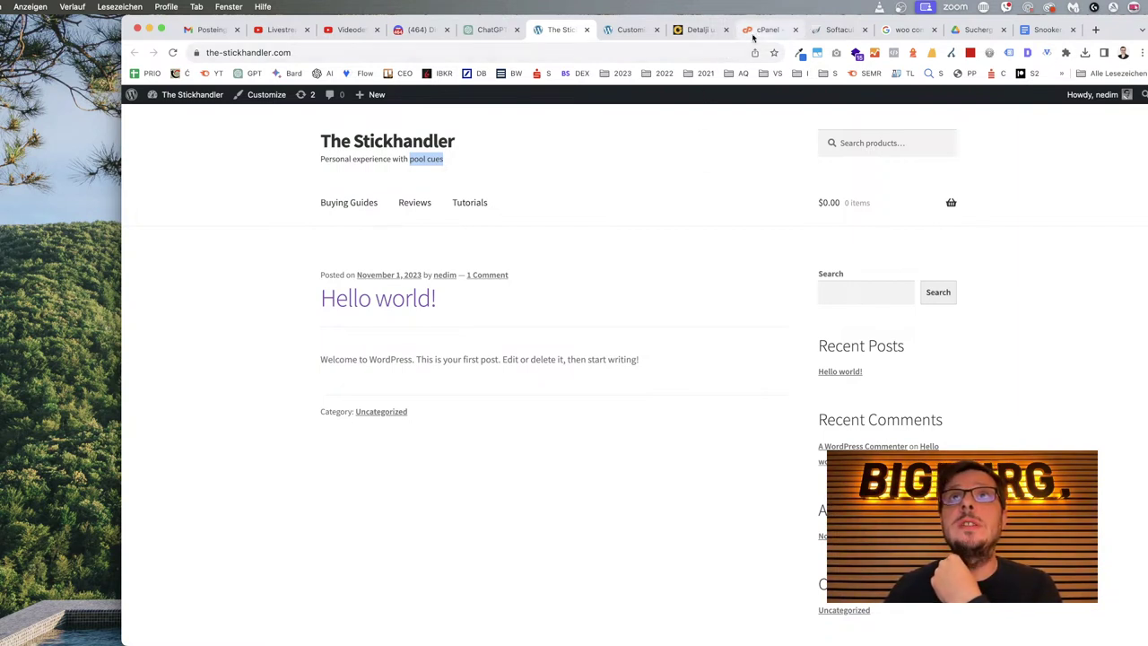
left_click(704, 31)
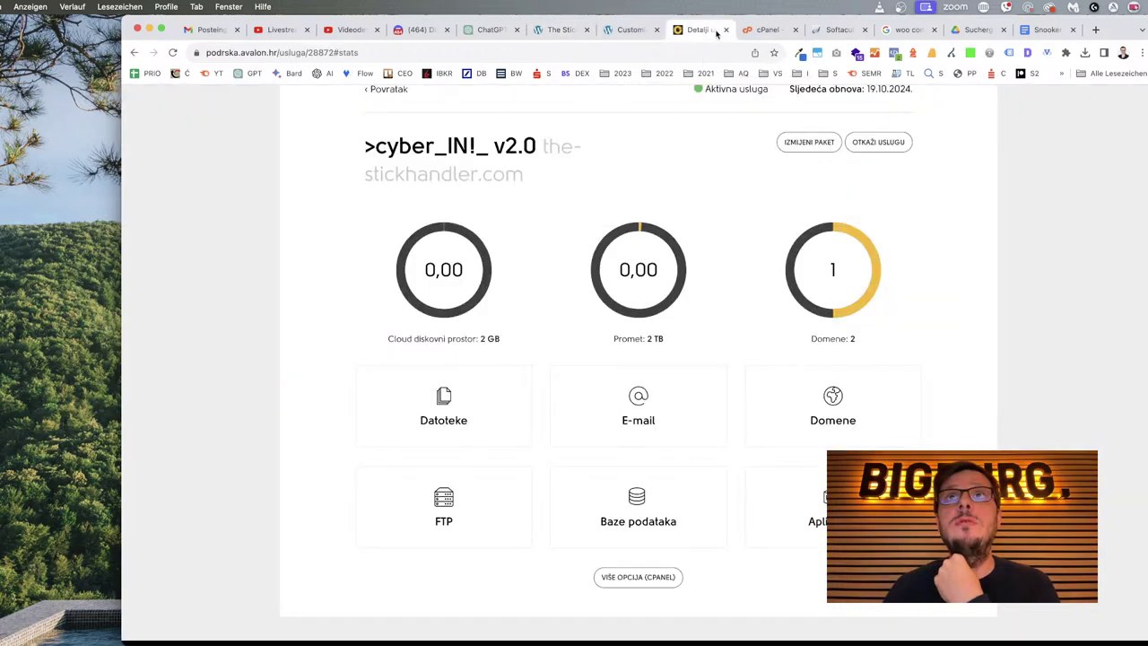
left_click(725, 30)
left_click(726, 31)
left_click(726, 30)
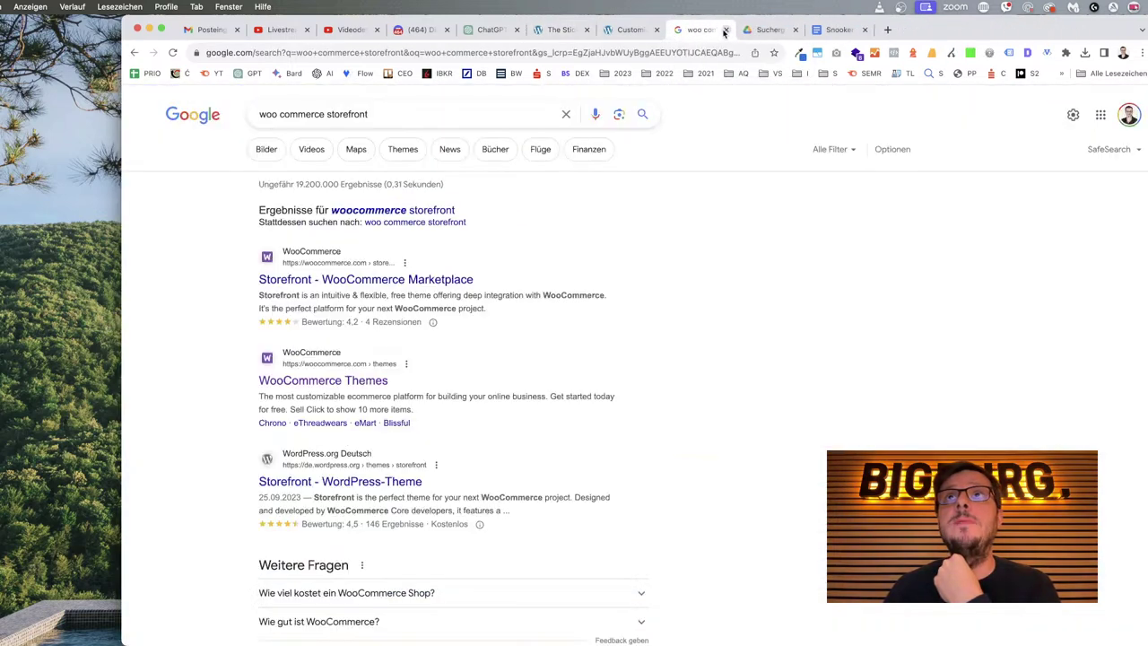
left_click(726, 31)
left_click(726, 31)
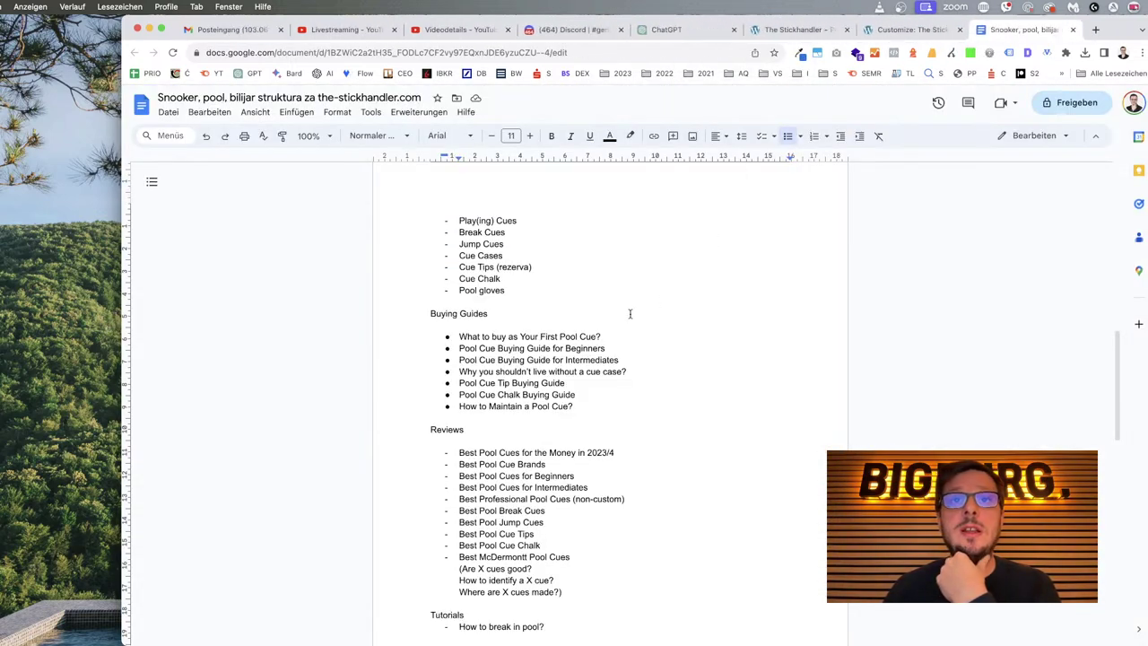
Open Semrush and look up the keyword "first cue" in the United States database.
left_click(1095, 29)
type("sem")
key("Return")
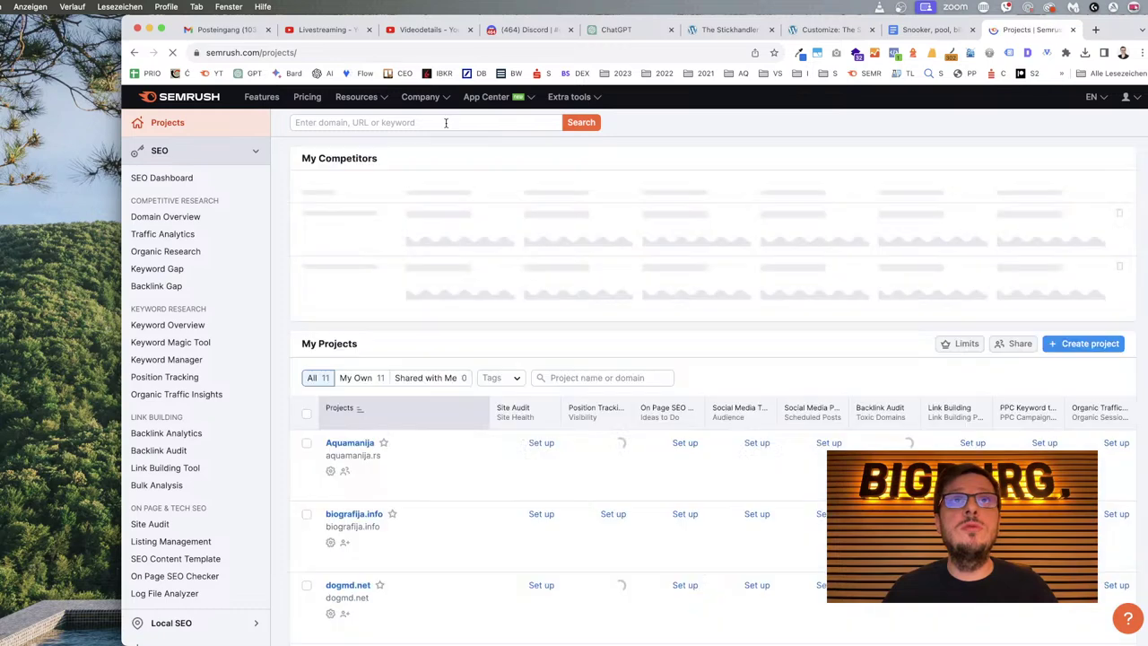
left_click(445, 123)
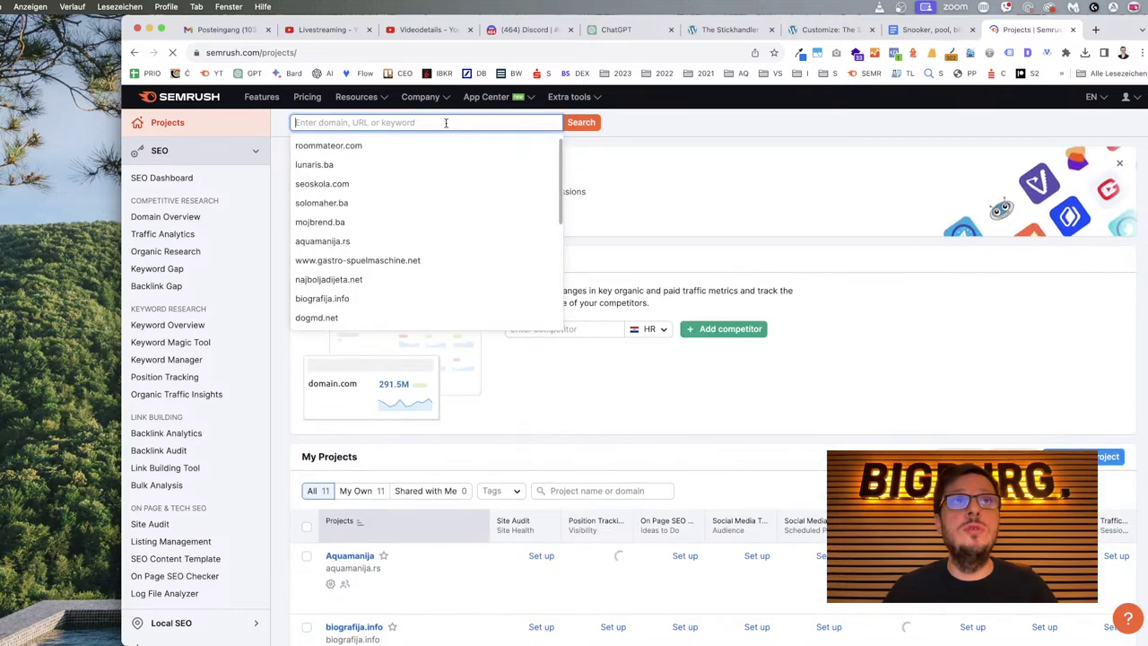
type("first cue")
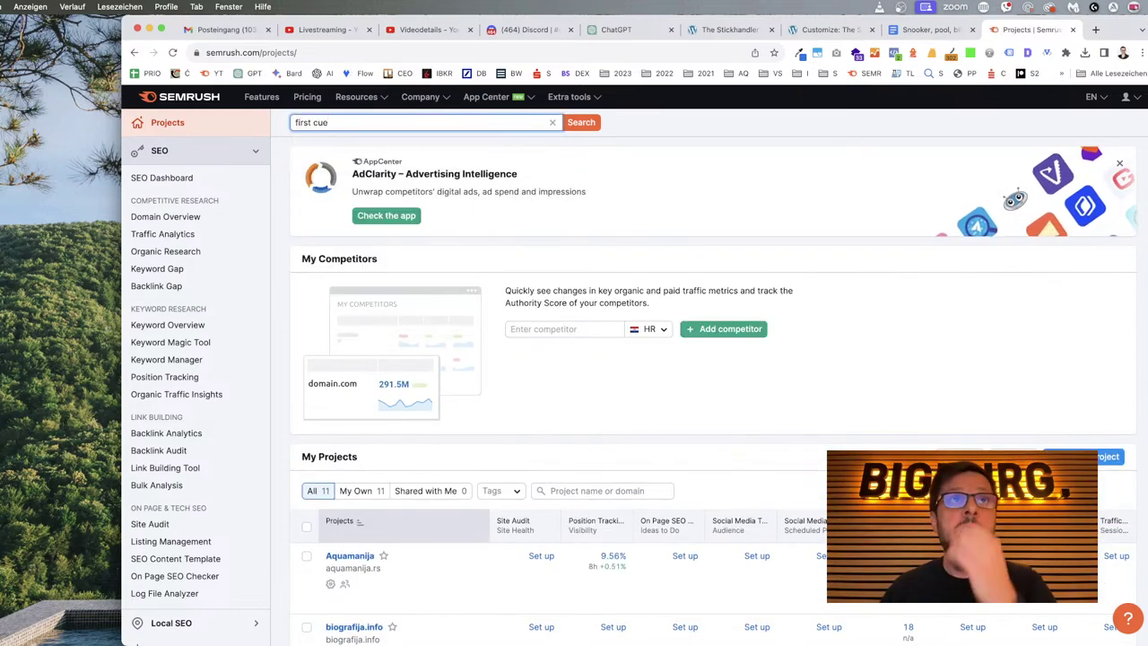
key("Return")
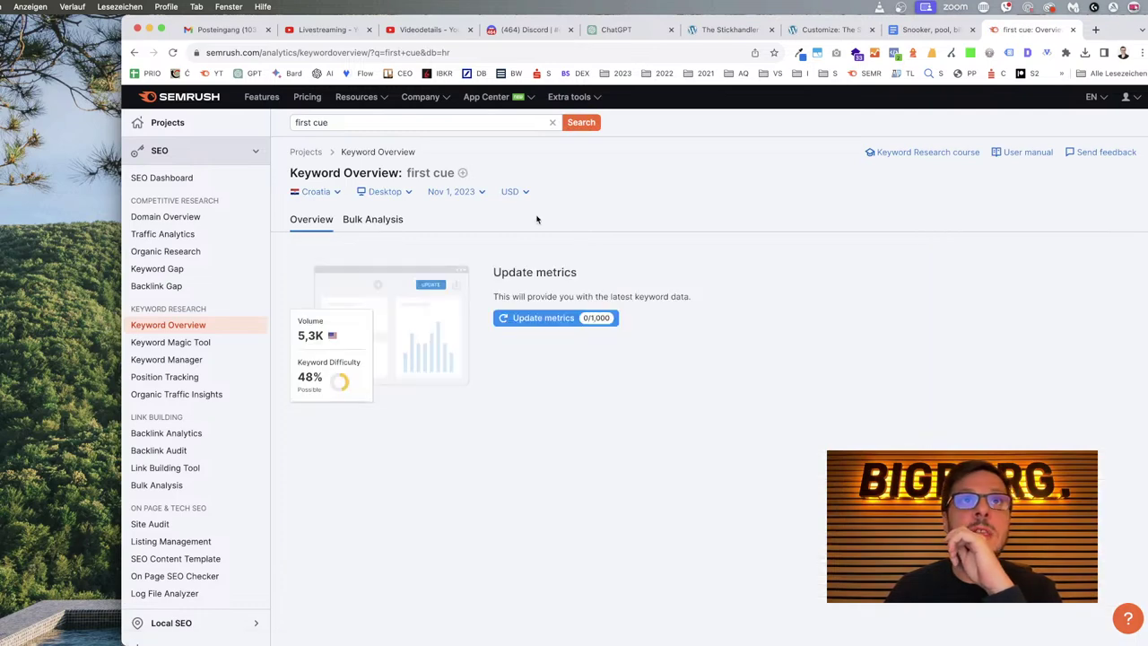
left_click(321, 192)
type("uni")
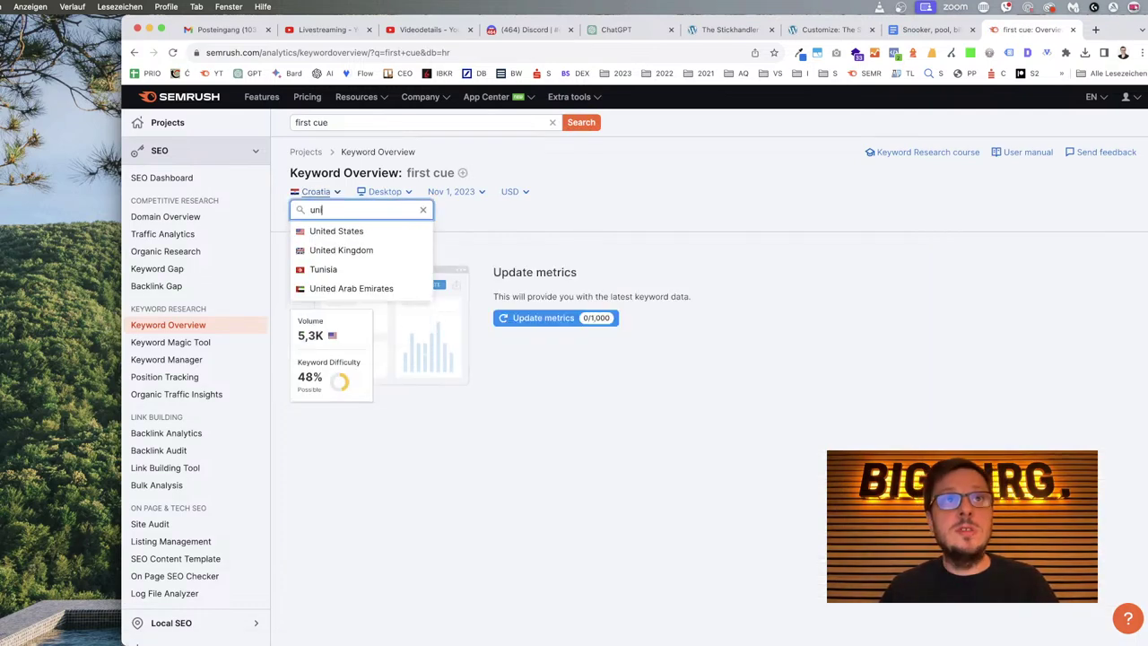
key("Return")
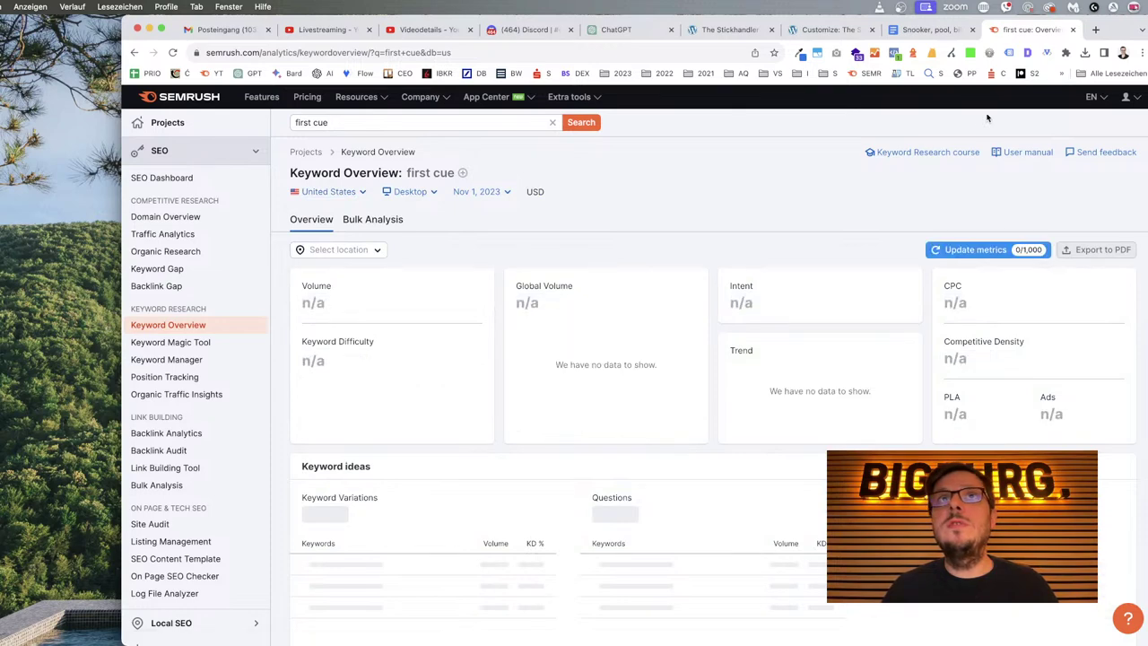
Open the Affiliate Project "Bilijar" spreadsheet alongside the existing pages.
left_click(1095, 32)
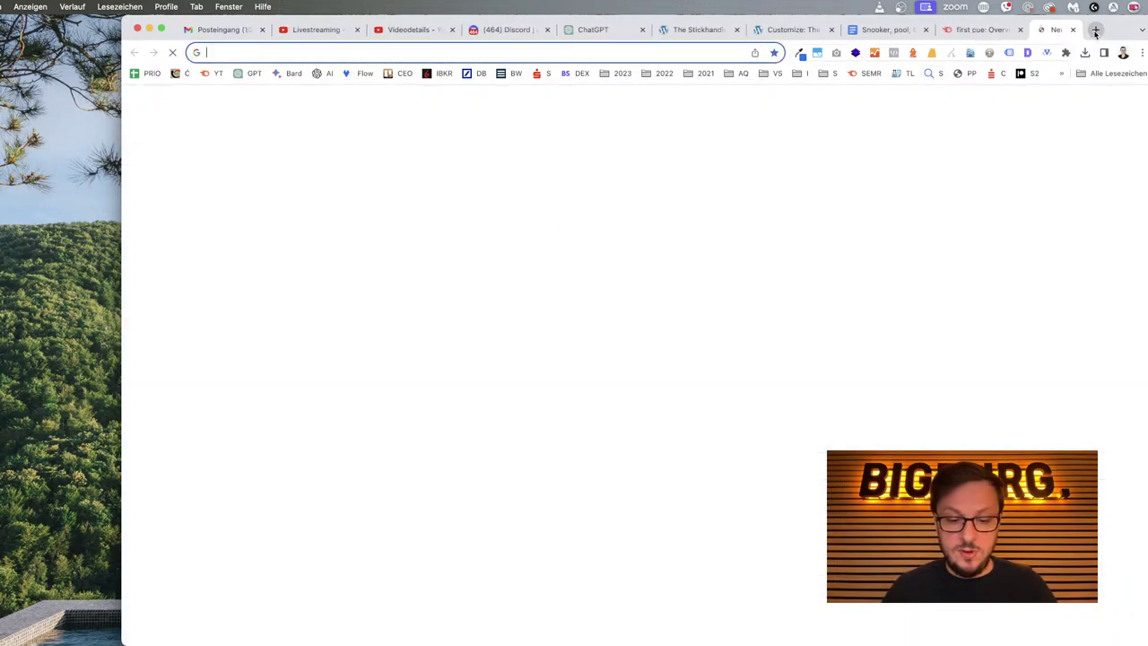
type("bilijar")
key("Down")
key("Down")
key("Down")
key("Down")
key("Down")
key("Down")
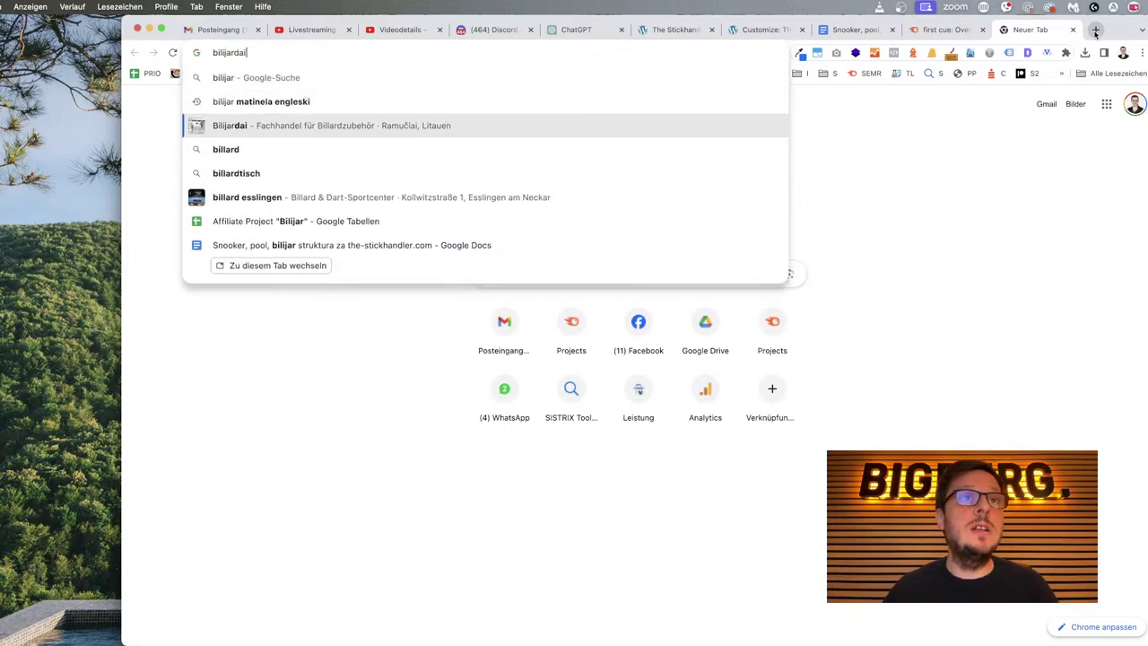
key("Return")
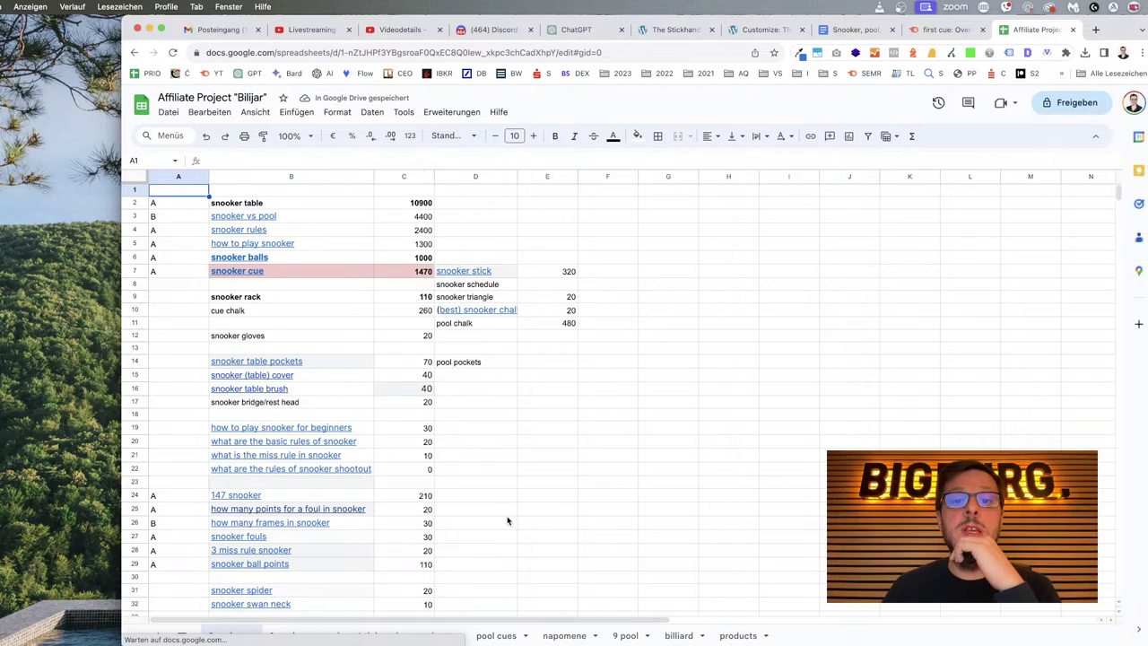
Examine the napomene, pool cues, best, pool cue/stick proiz. and 8 pool sheets for keywords and product ideas.
left_click(563, 635)
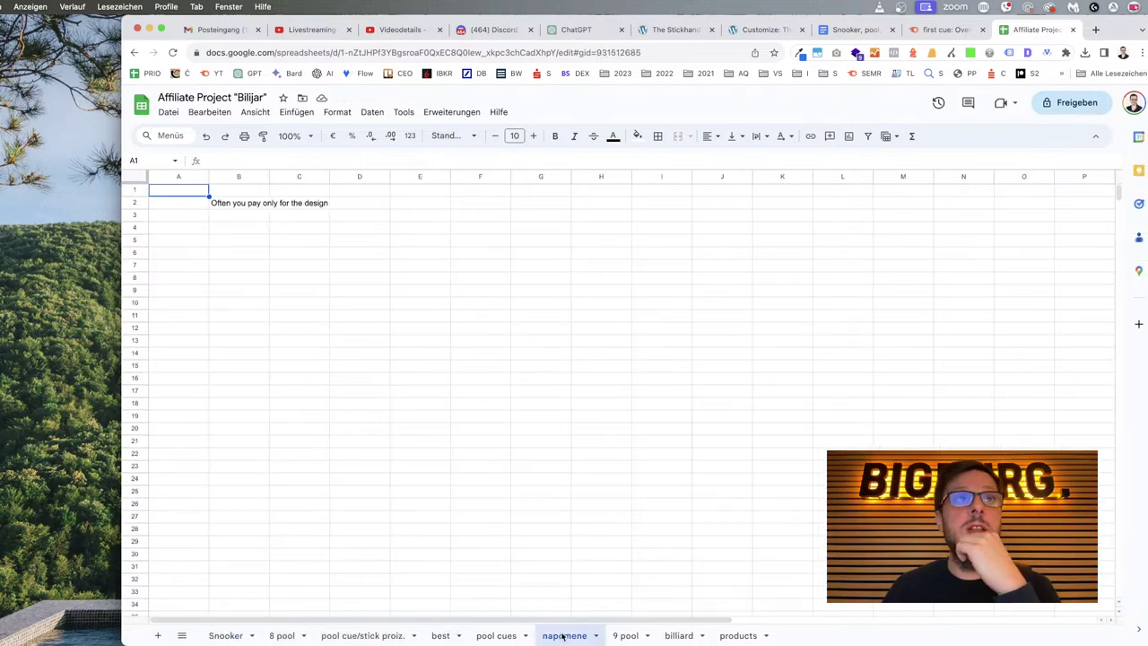
left_click(482, 635)
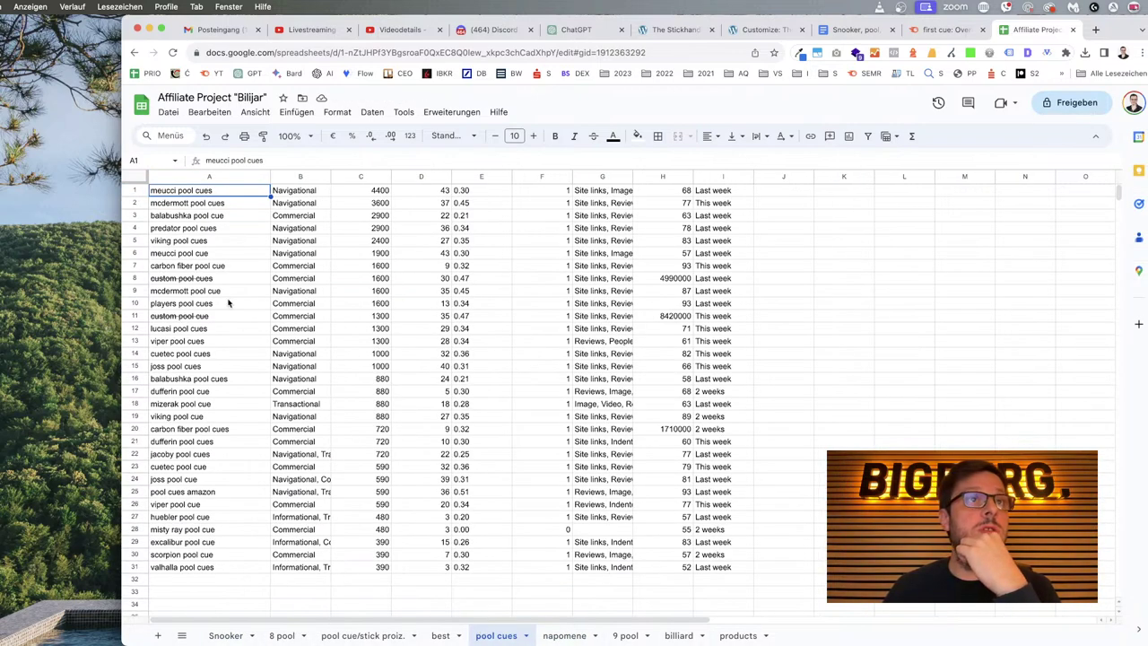
left_click(440, 635)
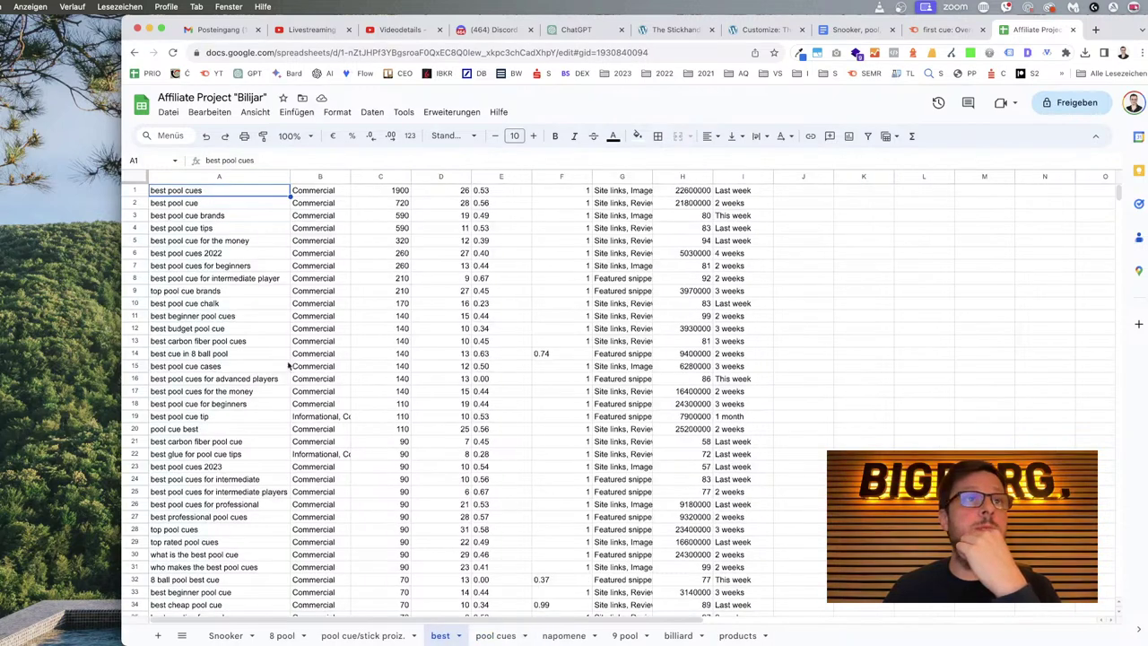
scroll(286, 364, "down", 5)
scroll(280, 352, "up", 5)
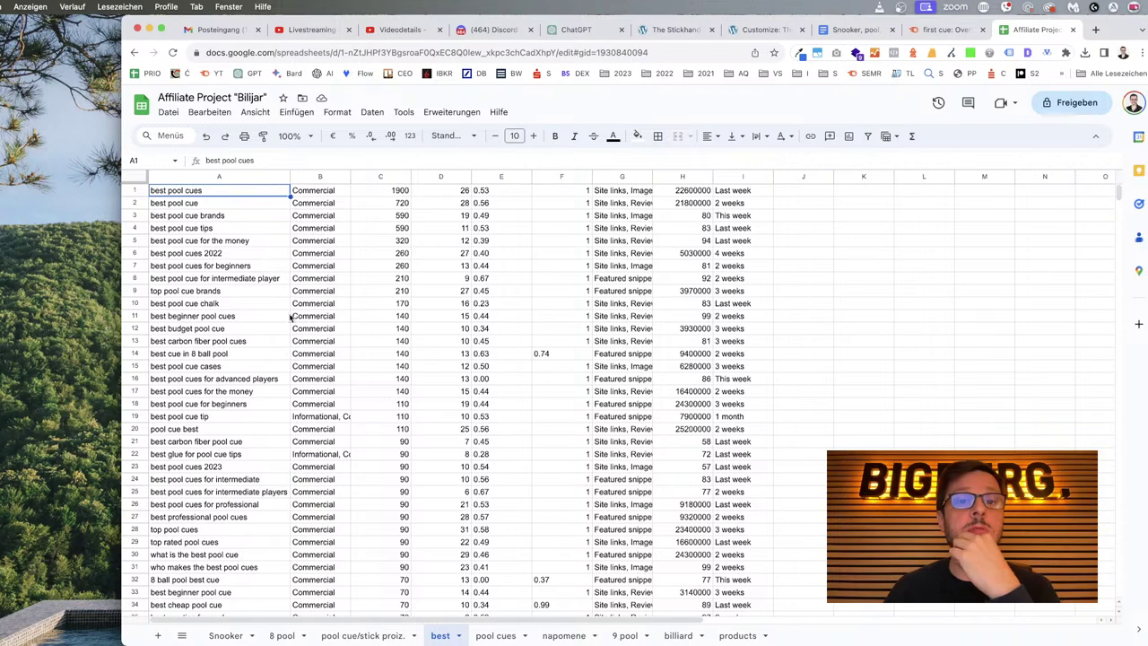
left_click(358, 636)
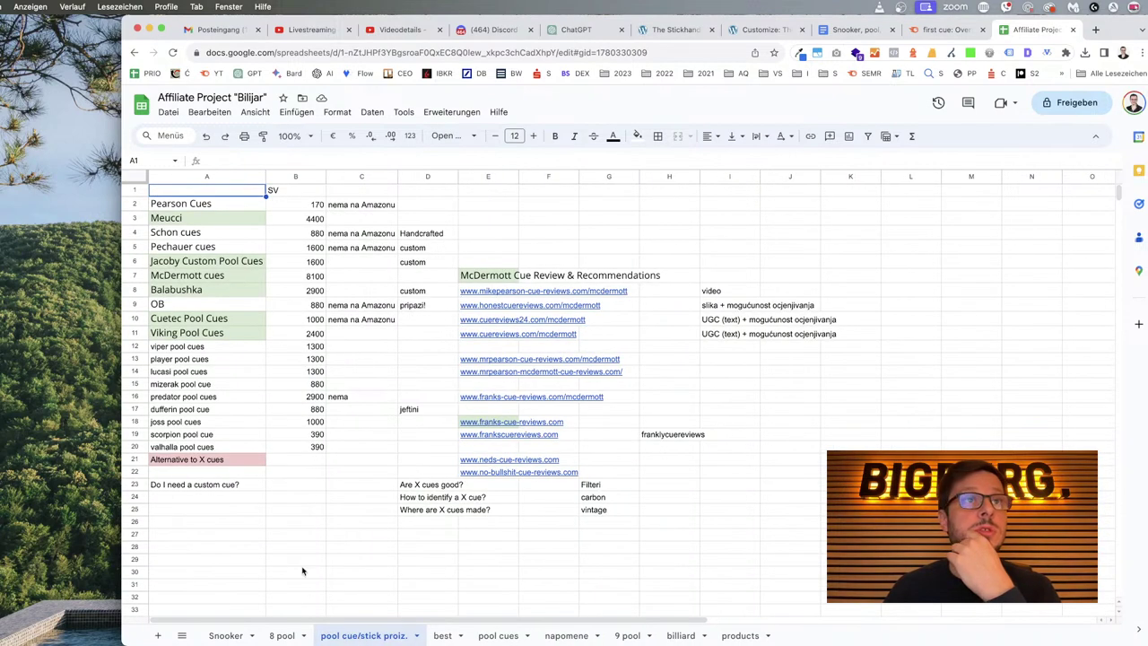
scroll(235, 269, "down", 1)
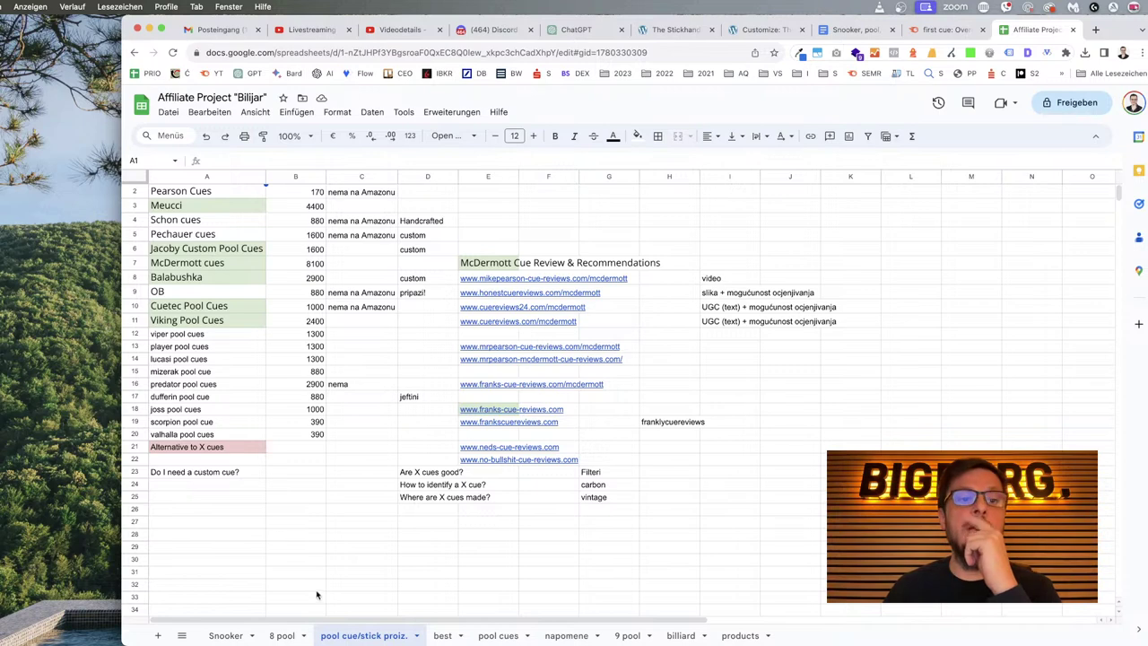
left_click(281, 635)
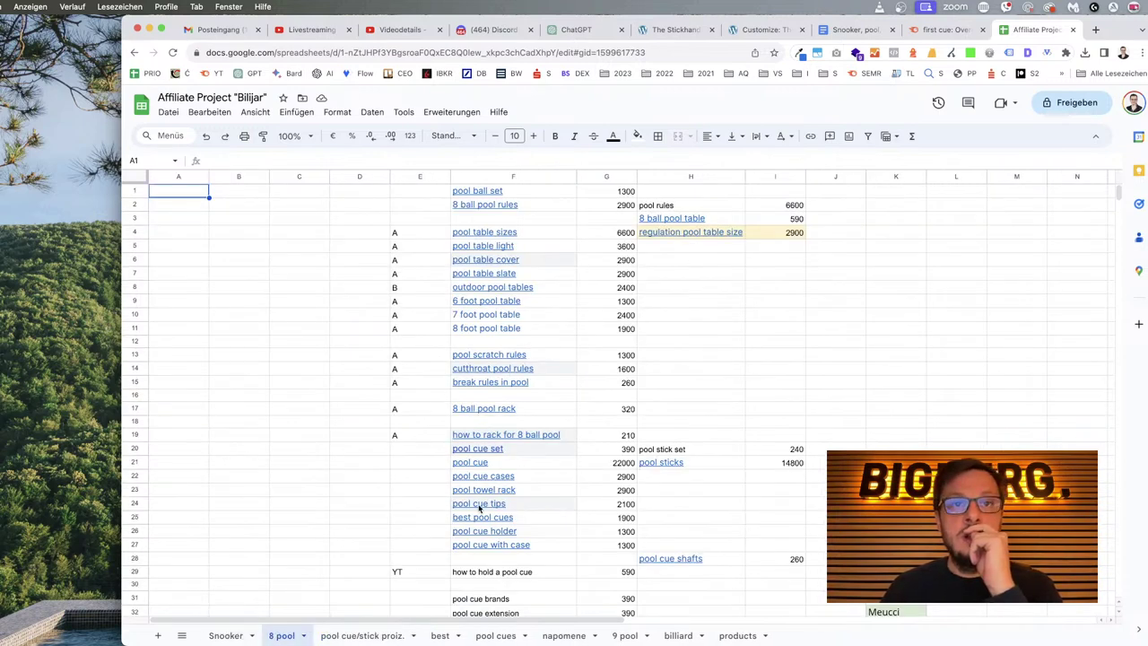
scroll(513, 507, "down", 3)
scroll(513, 507, "down", 10)
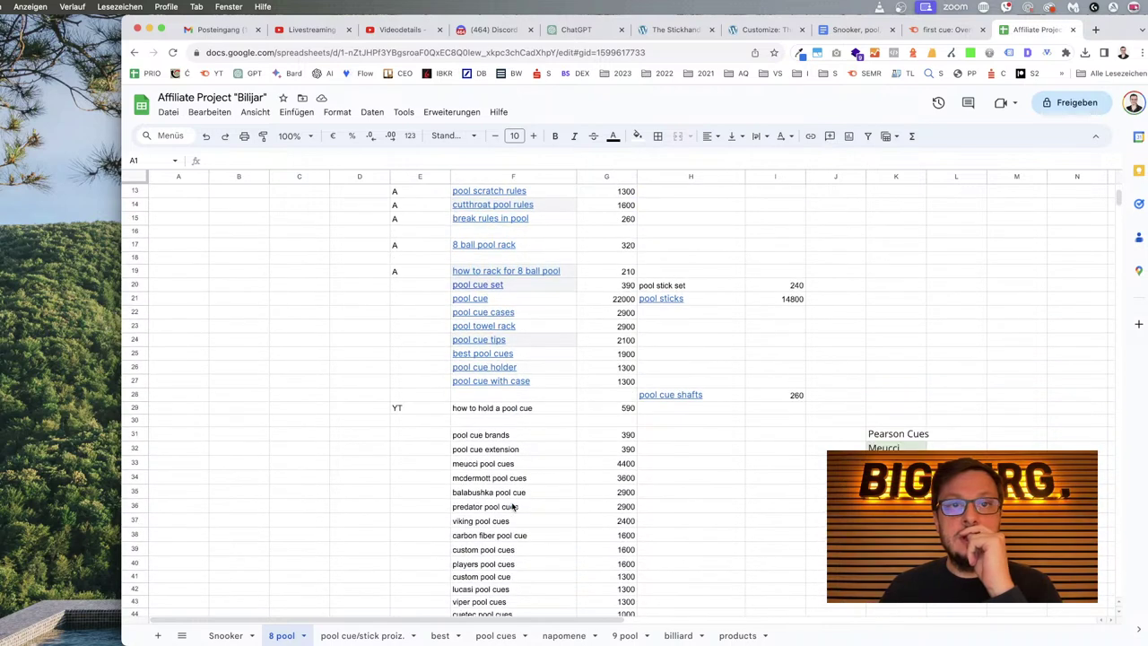
left_click(345, 635)
Switch back to Semrush and examine the keyword variations and questions for "first cue".
left_click(949, 28)
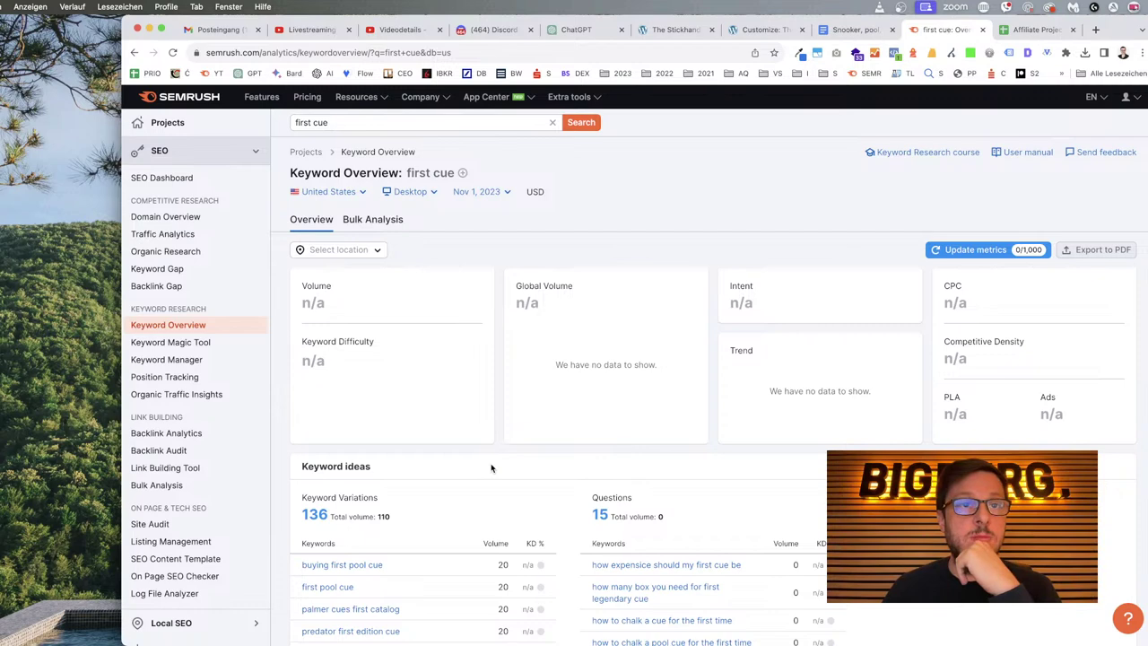
scroll(492, 467, "down", 3)
scroll(400, 436, "up", 4)
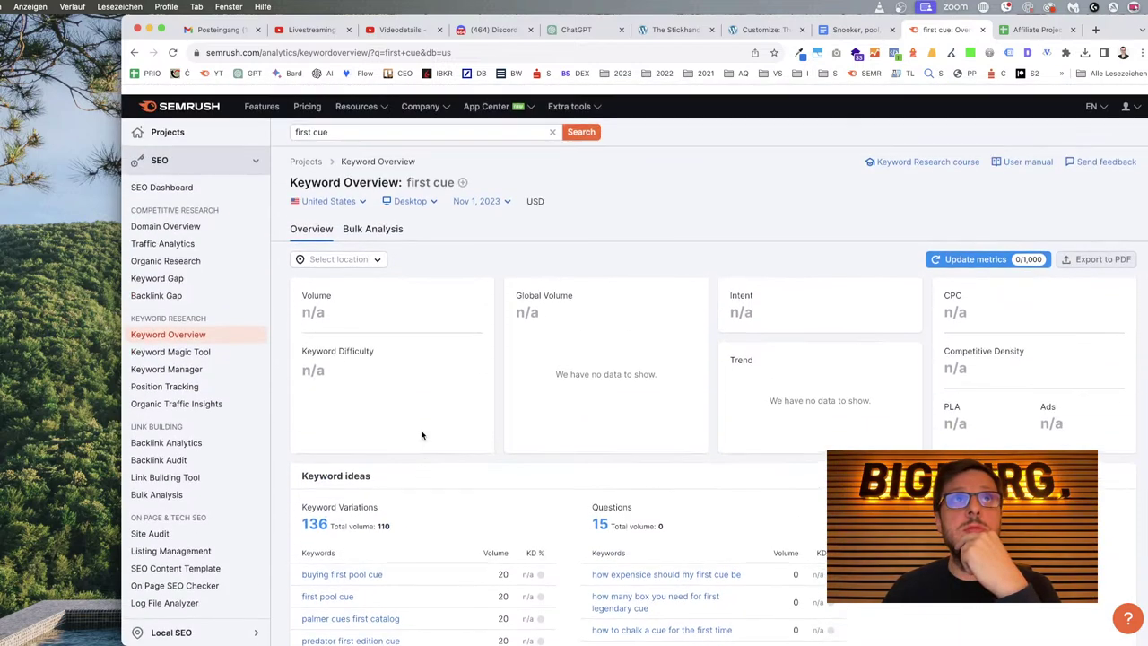
scroll(491, 429, "down", 3)
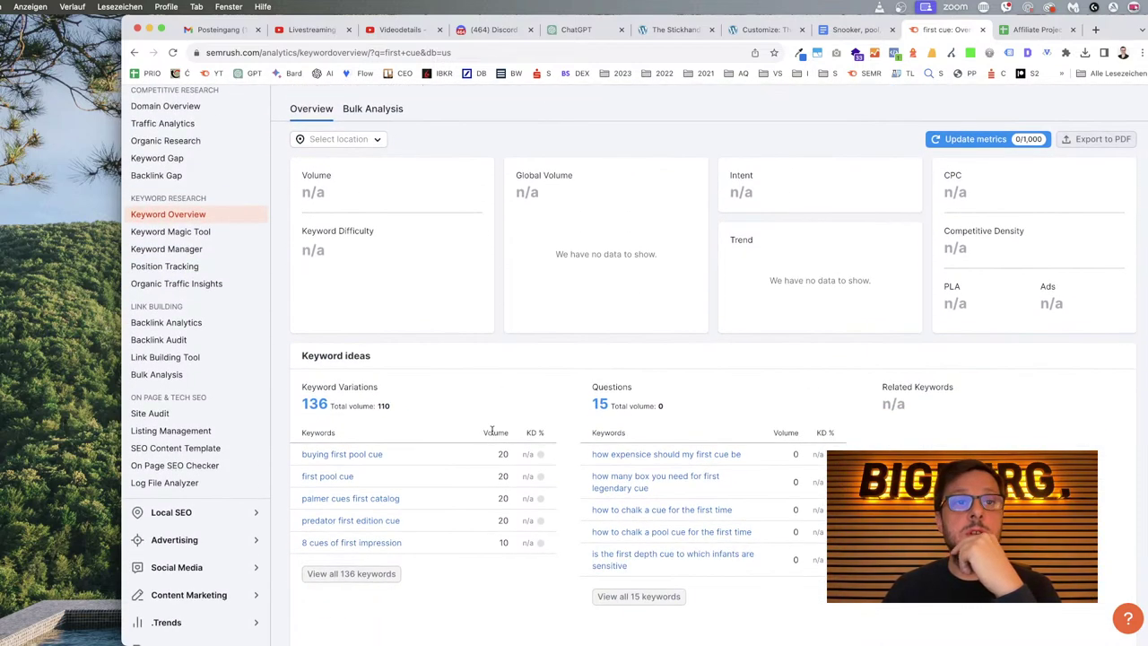
scroll(491, 432, "up", 3)
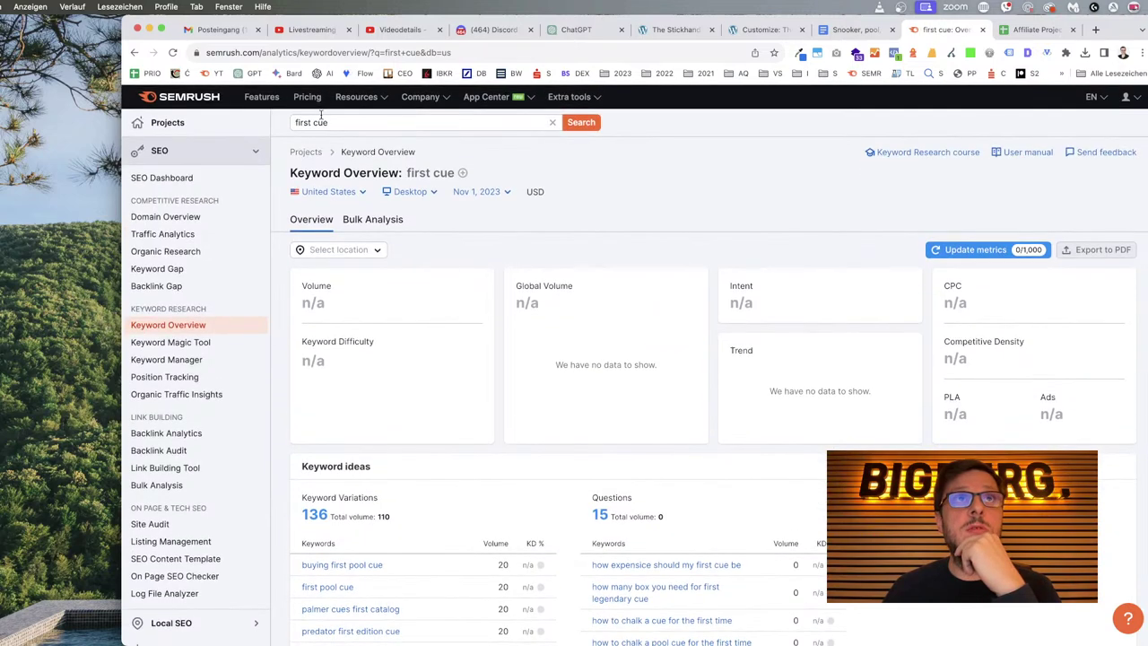
Look up the keyword "pool cue" and examine its keyword ideas, especially the questions.
double_click(310, 123)
type("pool")
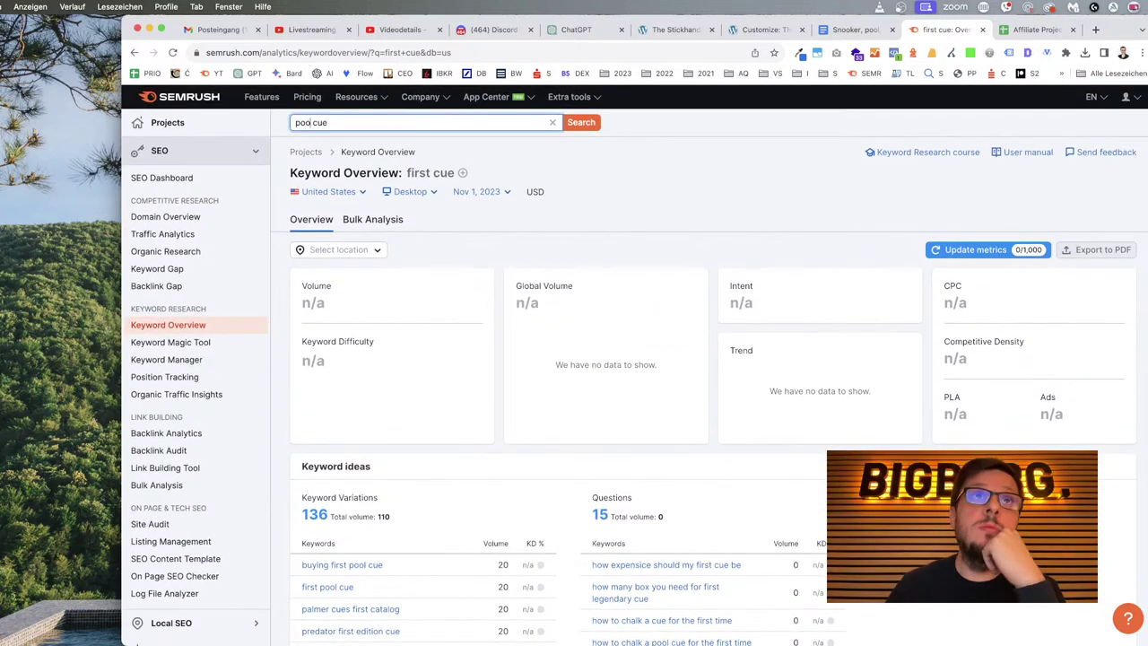
key("Return")
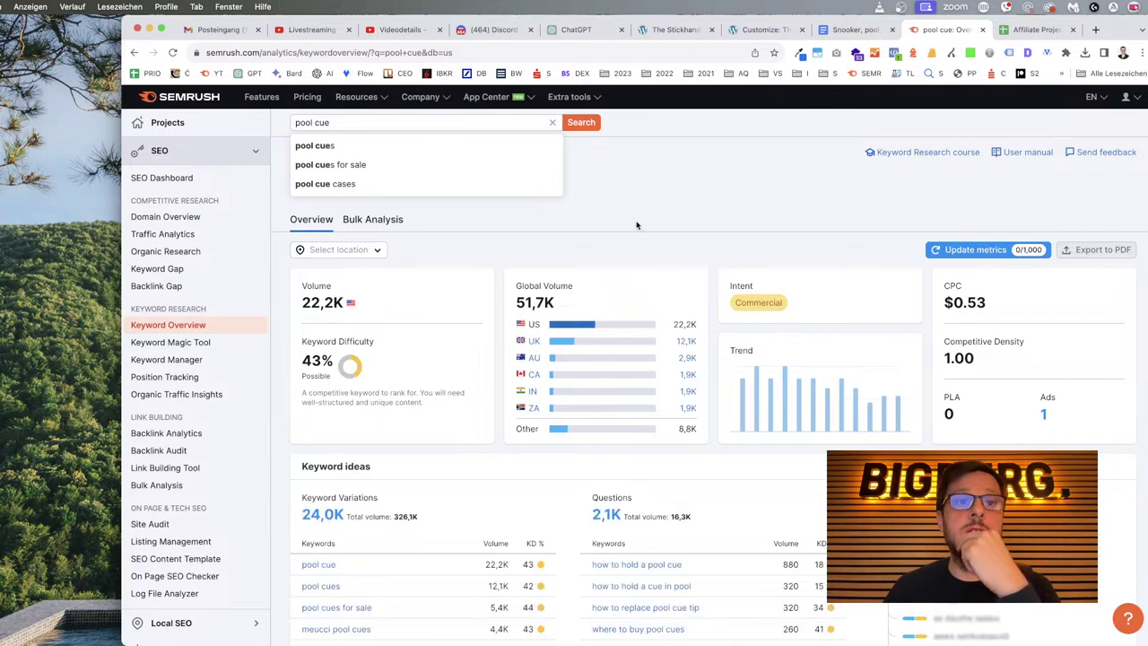
mouse_move(536, 563)
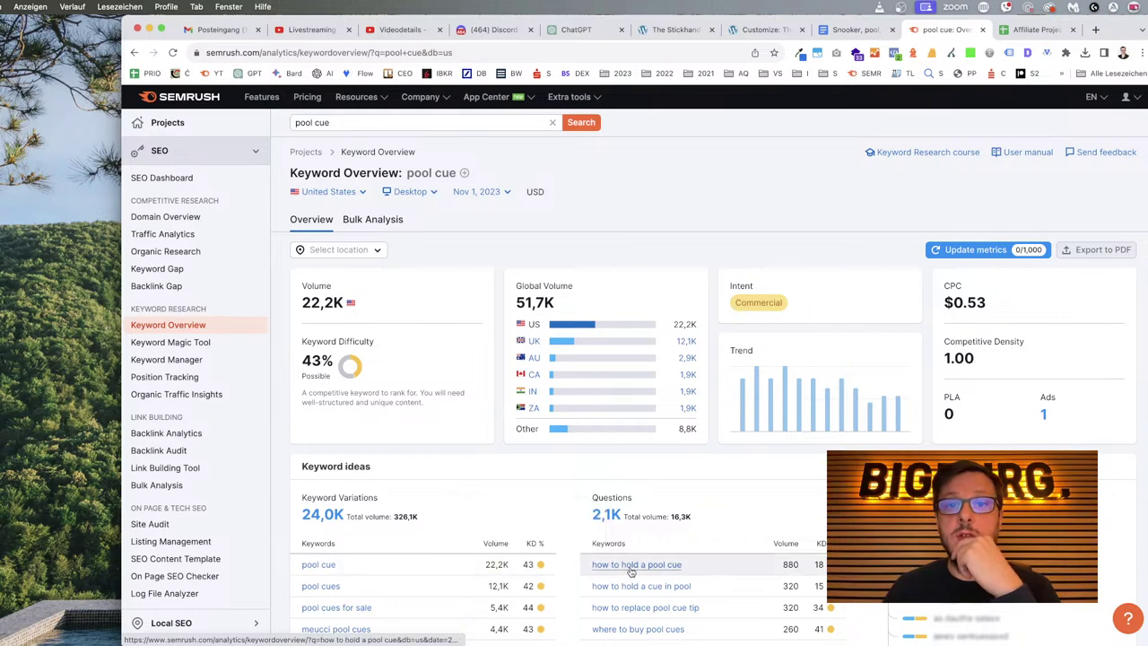
scroll(737, 568, "down", 3)
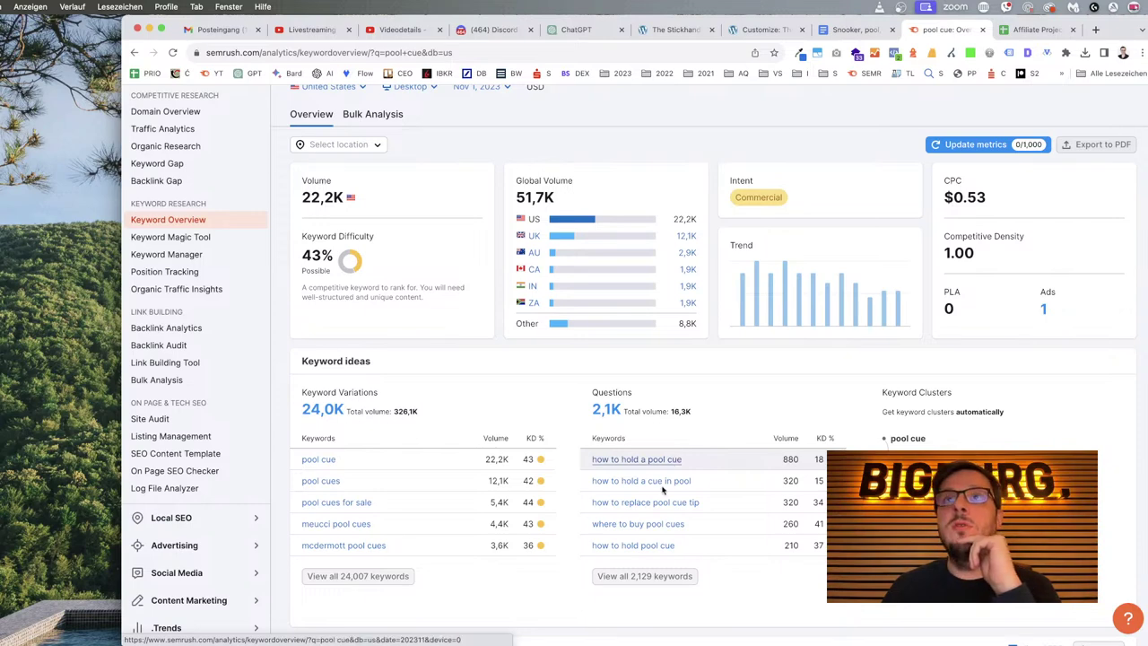
List all "pool cue" variations in the Keyword Magic Tool limited to questions, and reorder the spreadsheet ahead of Semrush.
right_click(383, 577)
left_click(340, 601)
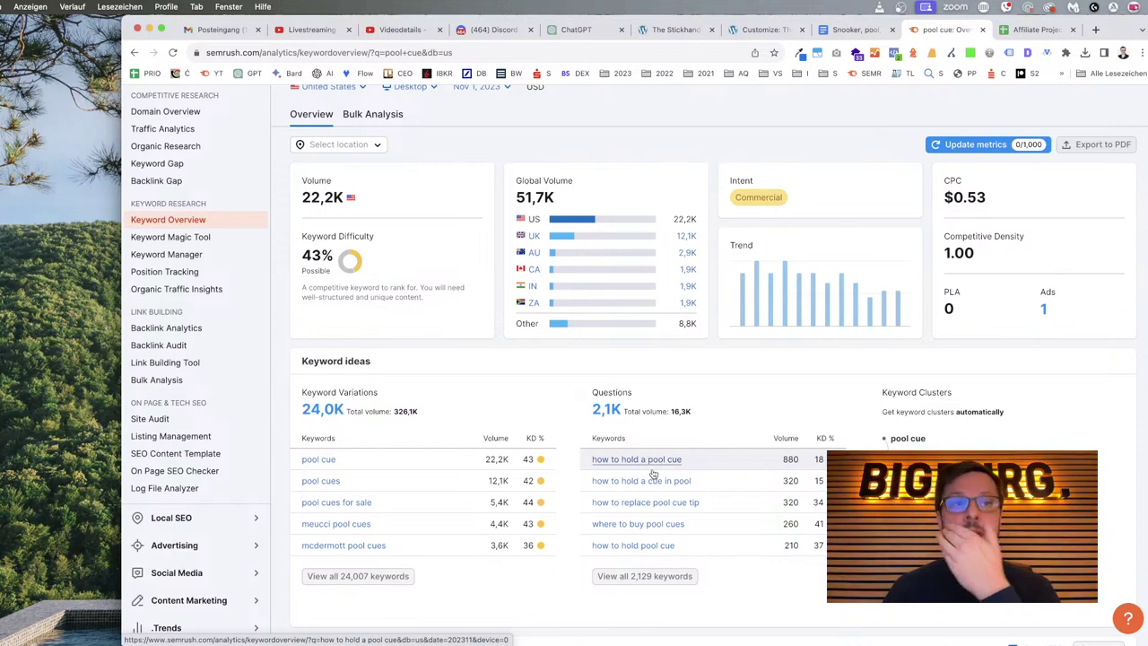
left_click(376, 578)
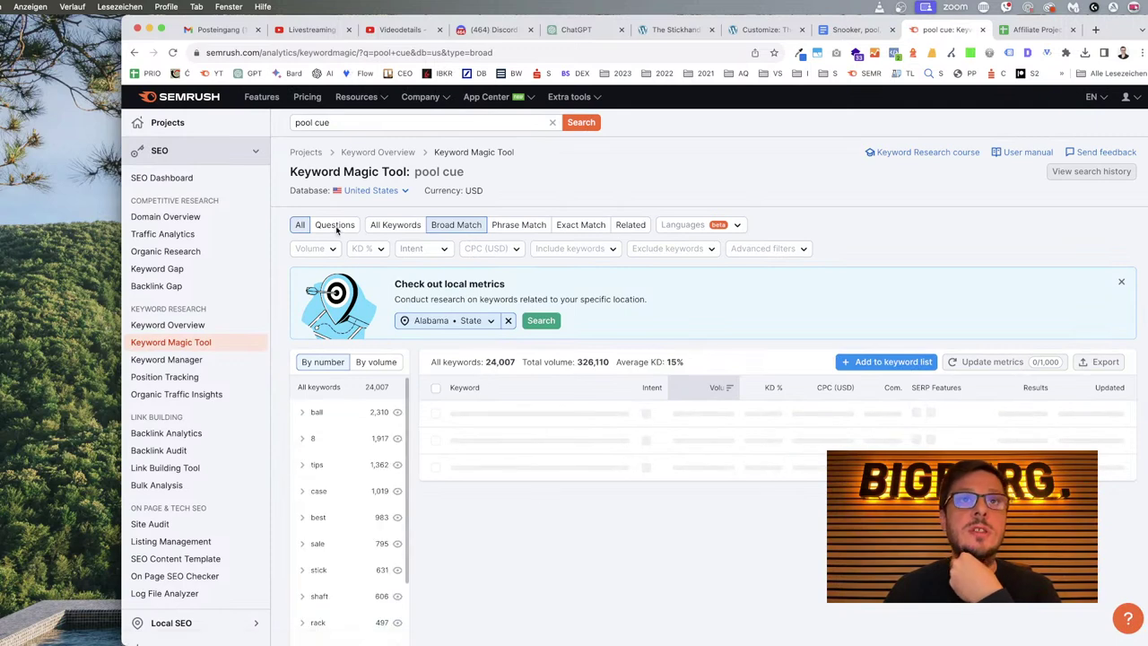
left_click(336, 226)
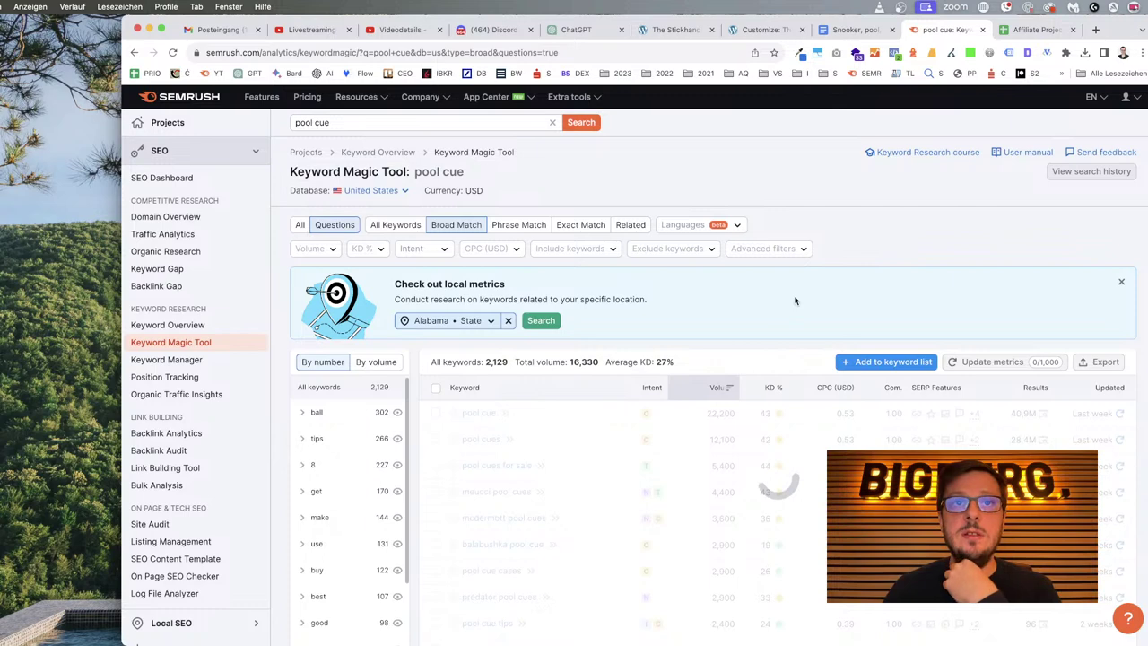
left_click(1010, 37)
left_click_drag(1010, 38, 937, 30)
left_click(1031, 30)
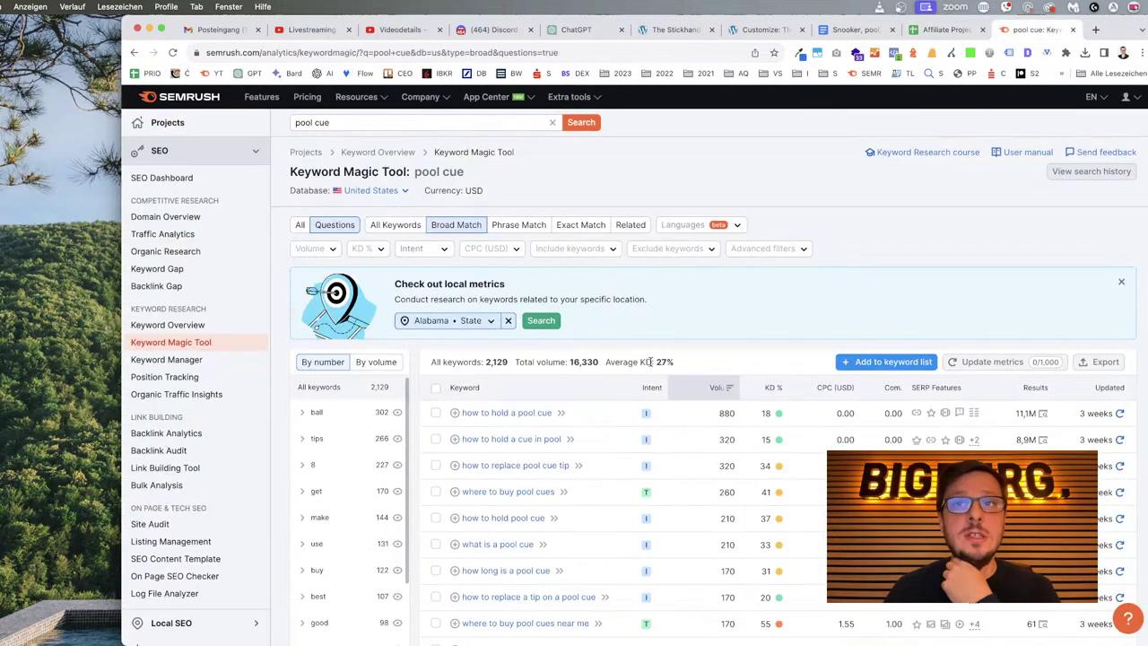
Open the question keywords "how to hold a pool cue" and "how to replace pool cue tip" in separate browser tabs.
scroll(651, 362, "down", 3)
right_click(525, 283)
left_click(529, 288)
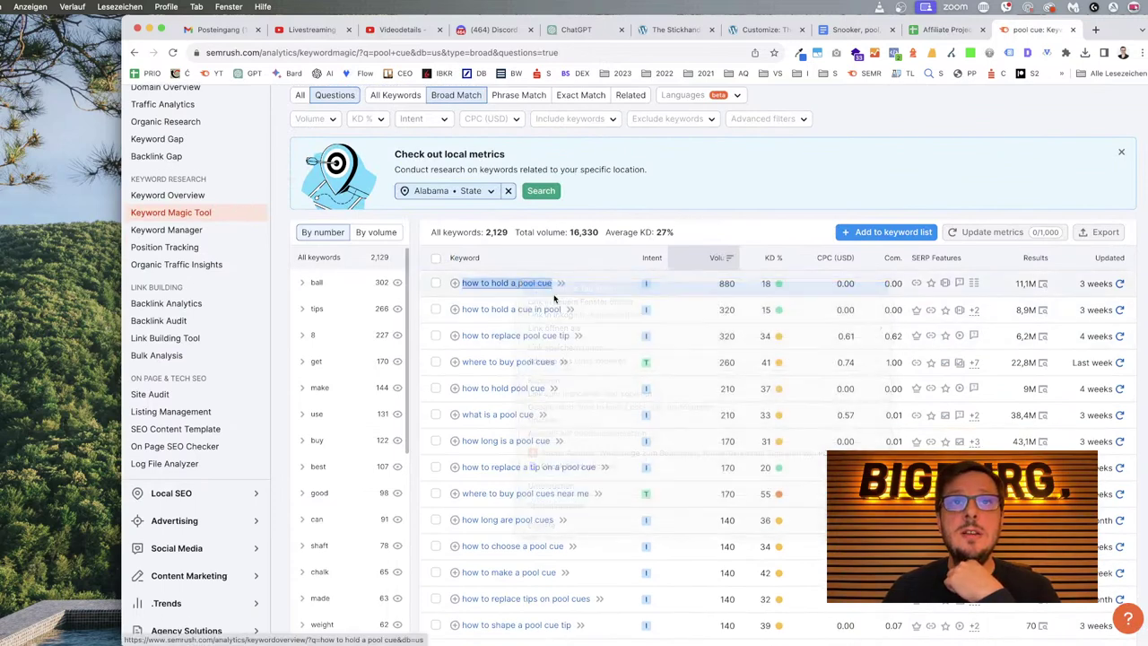
right_click(540, 338)
left_click(574, 343)
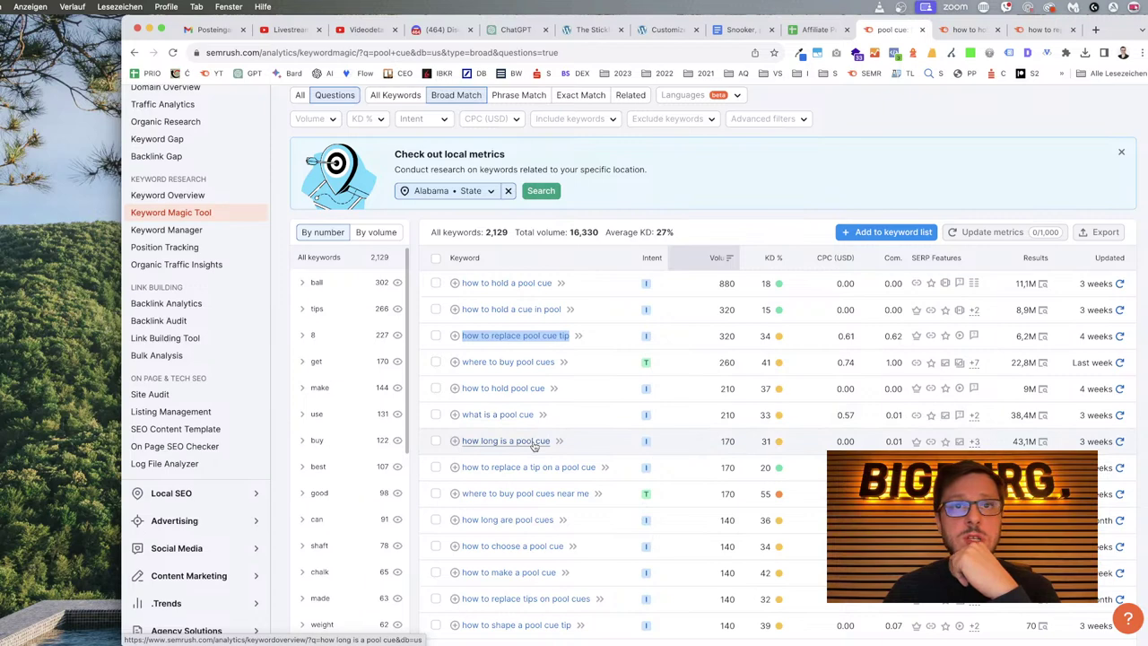
Open the question keyword "how to choose a pool cue" in a separate browser tab.
scroll(574, 504, "down", 2)
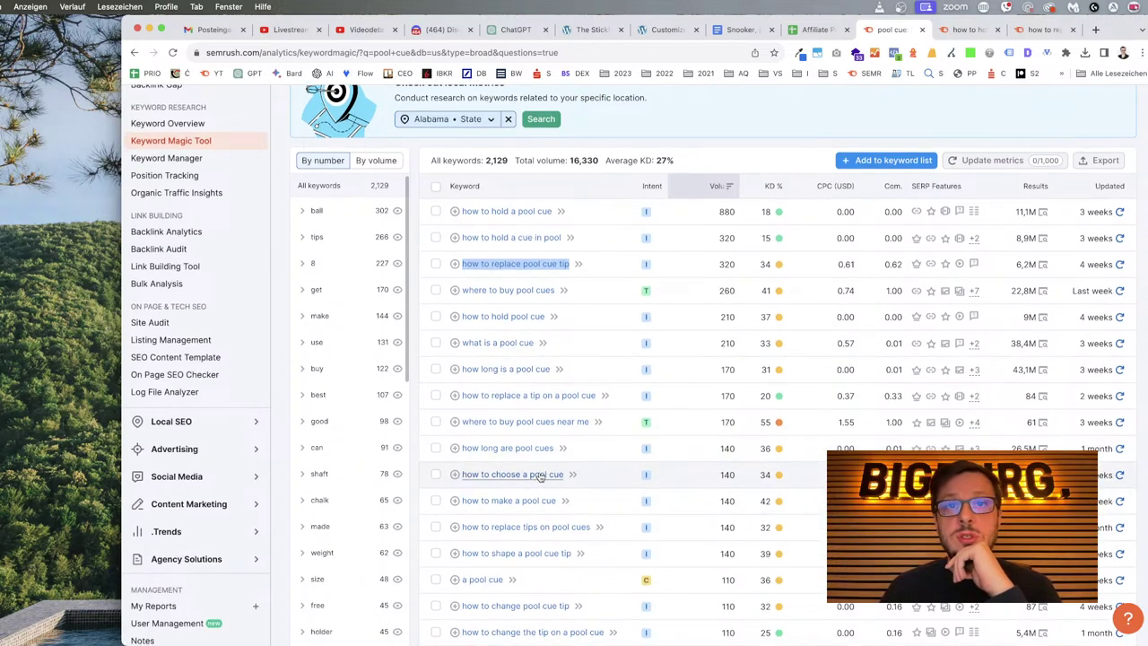
right_click(494, 478)
left_click(538, 400)
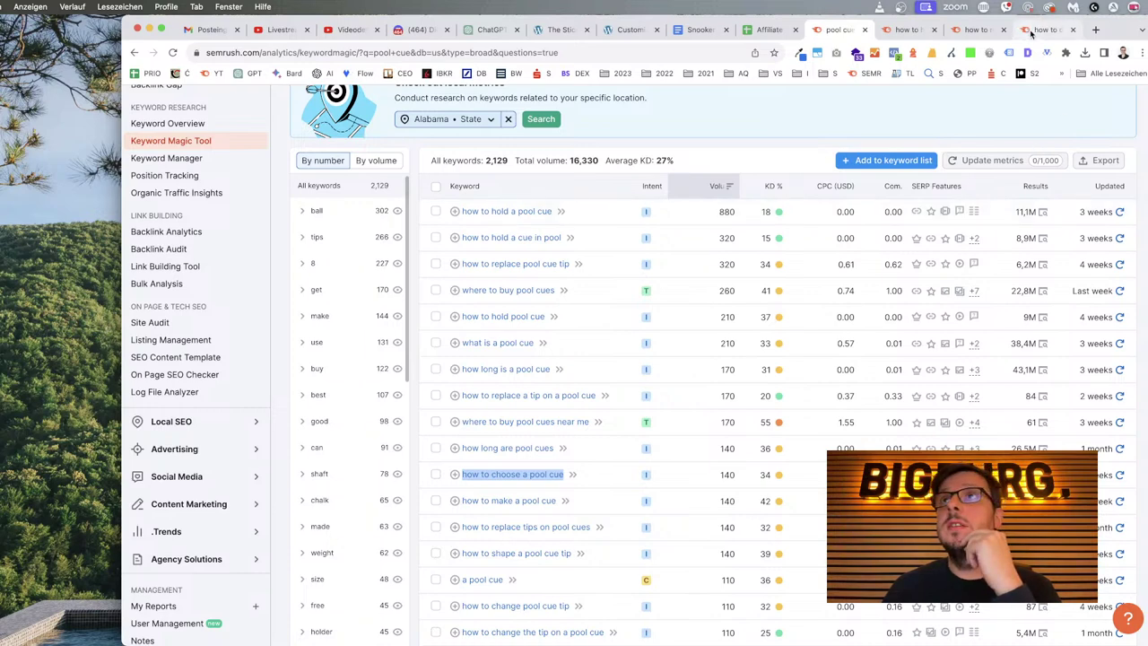
Examine the keyword overviews for "how to hold a pool cue", including its SERP analysis, and "how to replace pool cue tip".
left_click(907, 30)
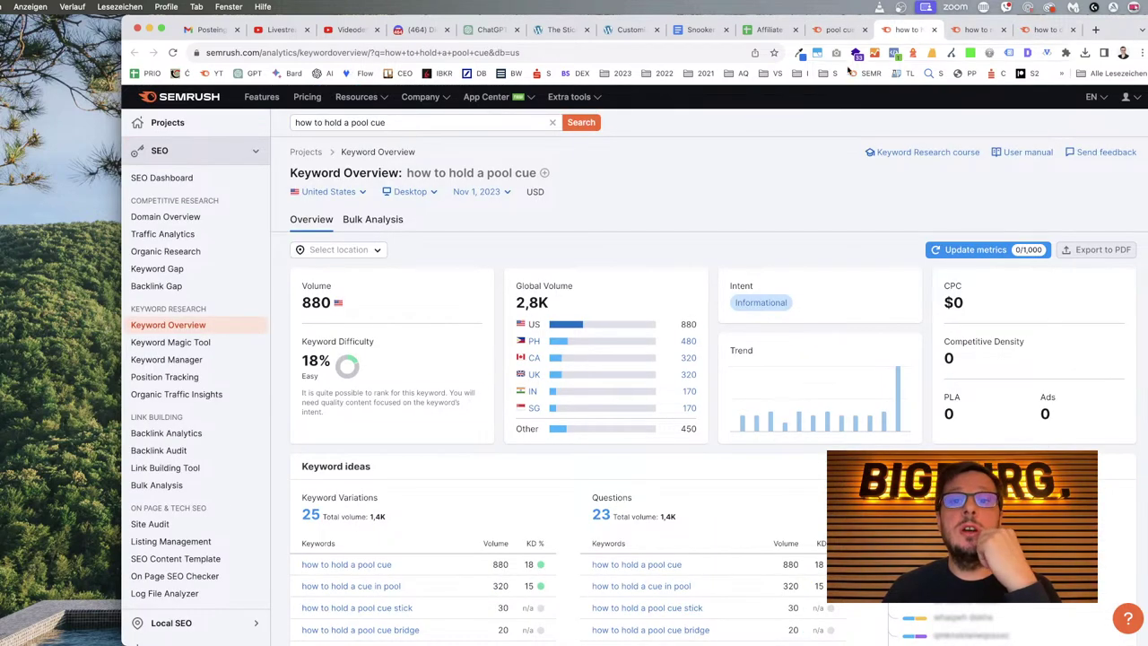
scroll(642, 423, "down", 10)
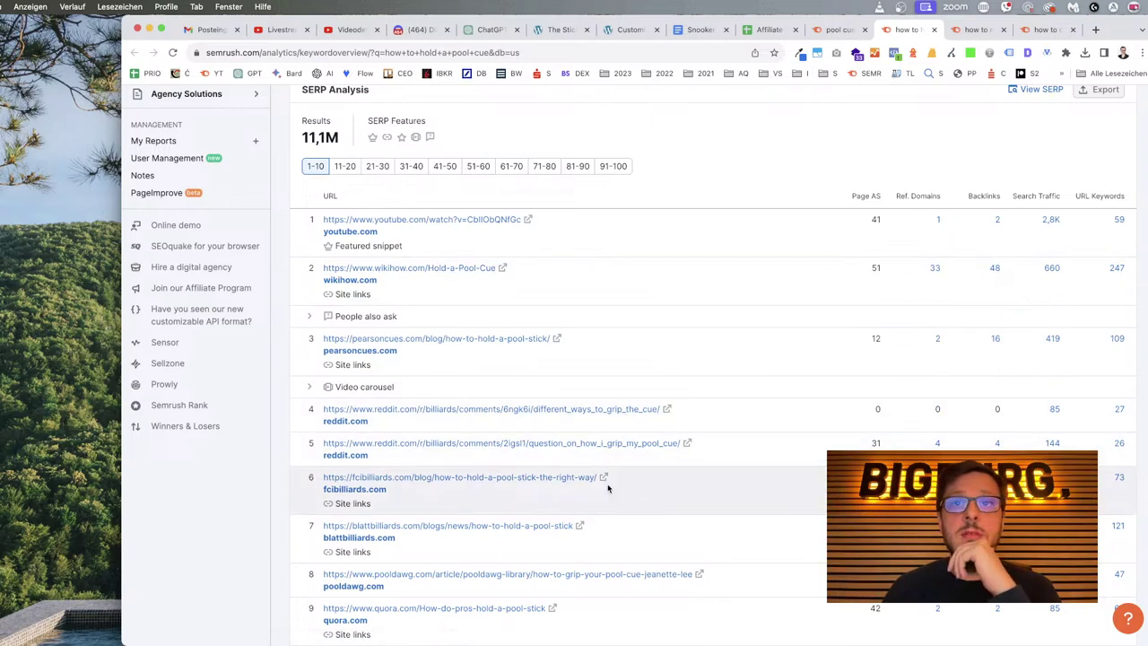
scroll(659, 488, "down", 2)
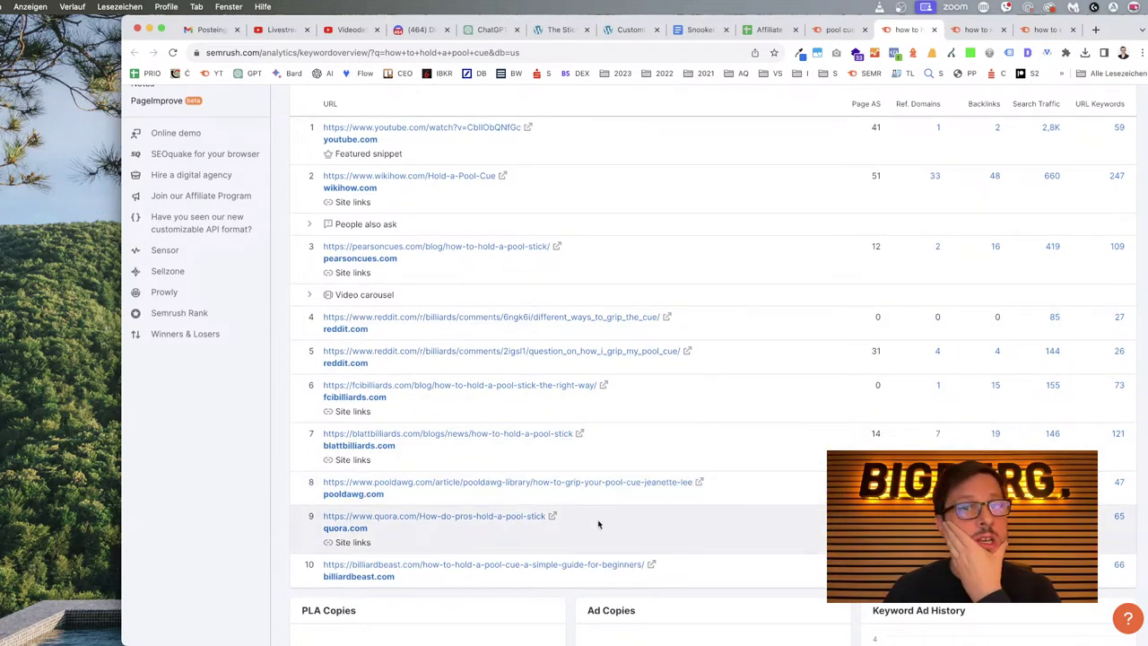
scroll(804, 325, "up", 15)
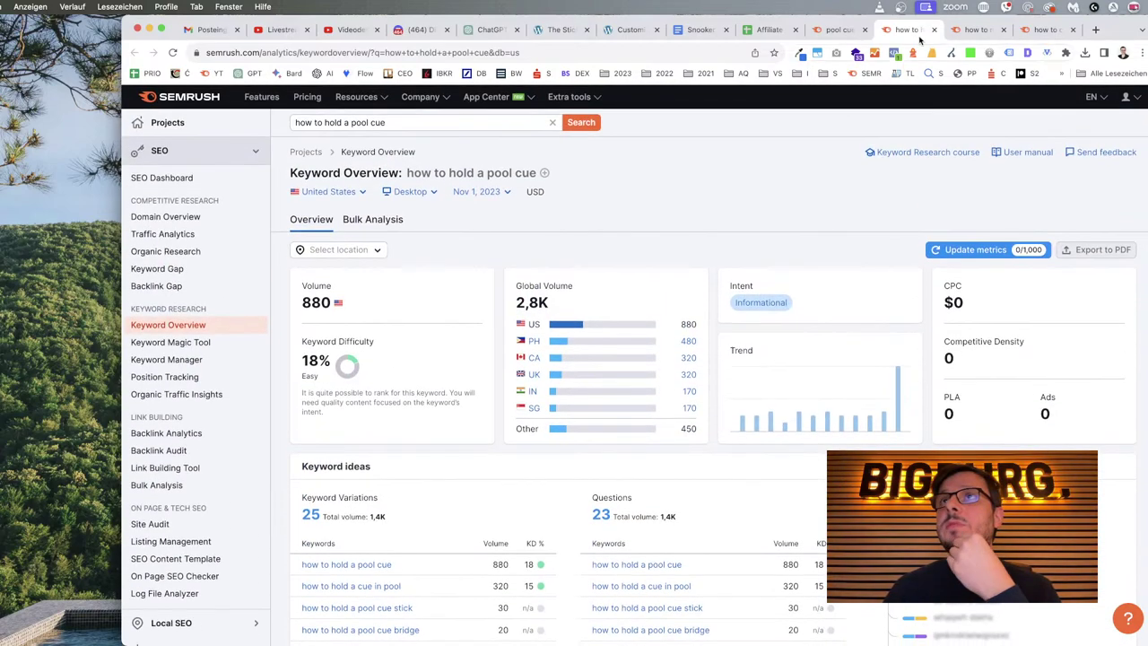
left_click(981, 32)
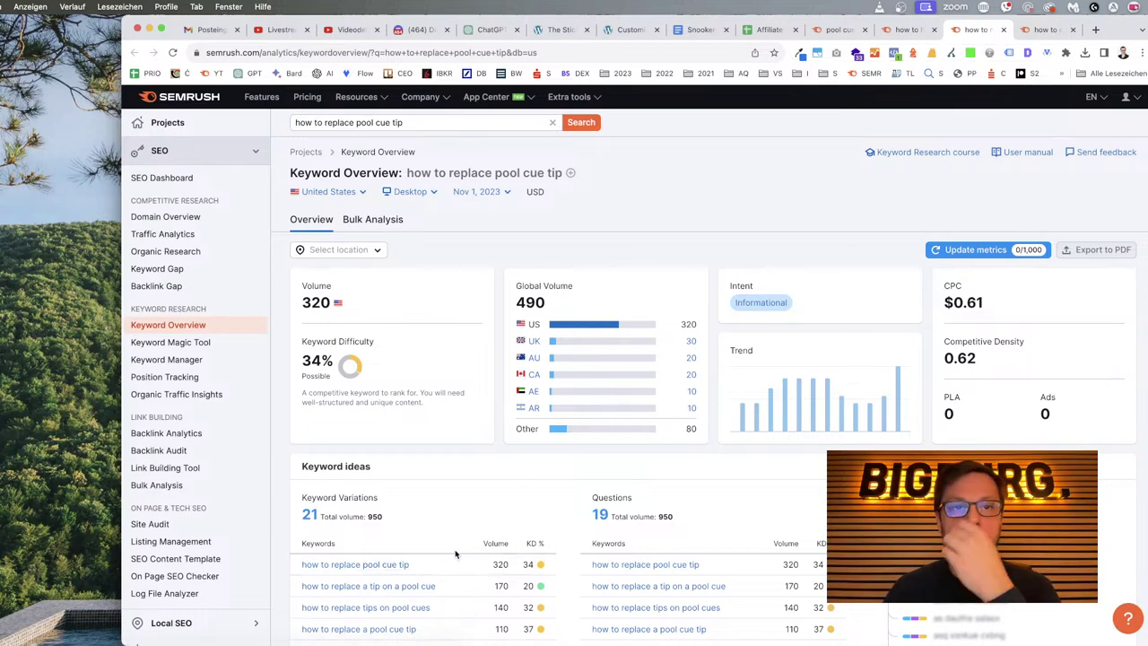
scroll(455, 555, "down", 3)
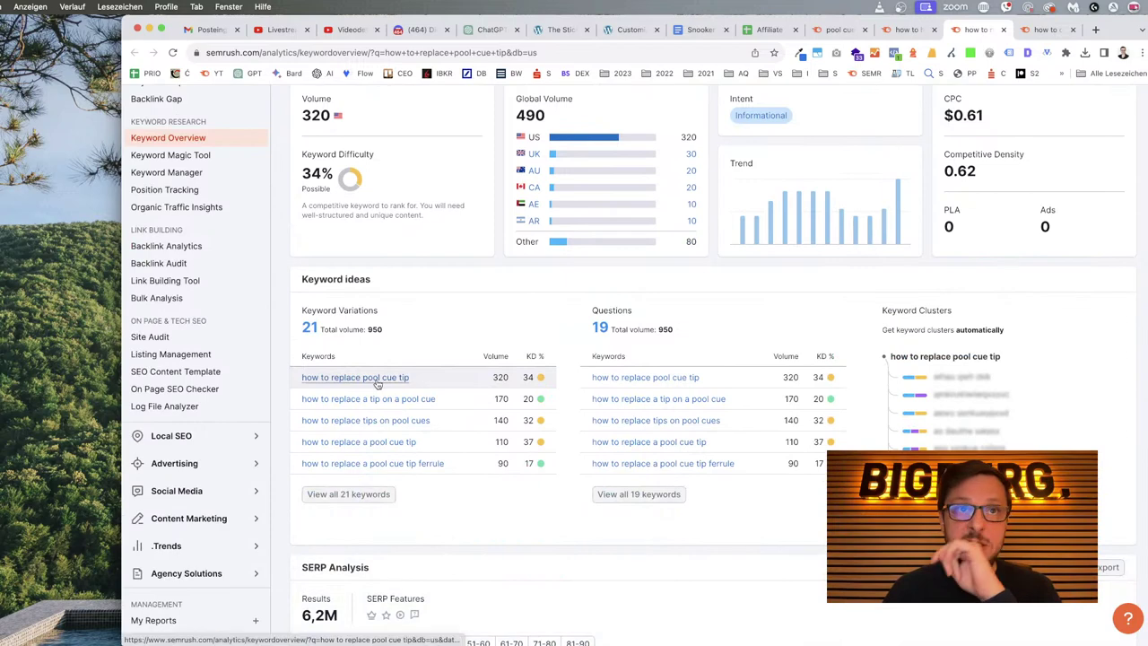
Switch to the Affiliate Project spreadsheet and add a new sheet named "INF Q" after the pool cue/stick sheet.
left_click(767, 30)
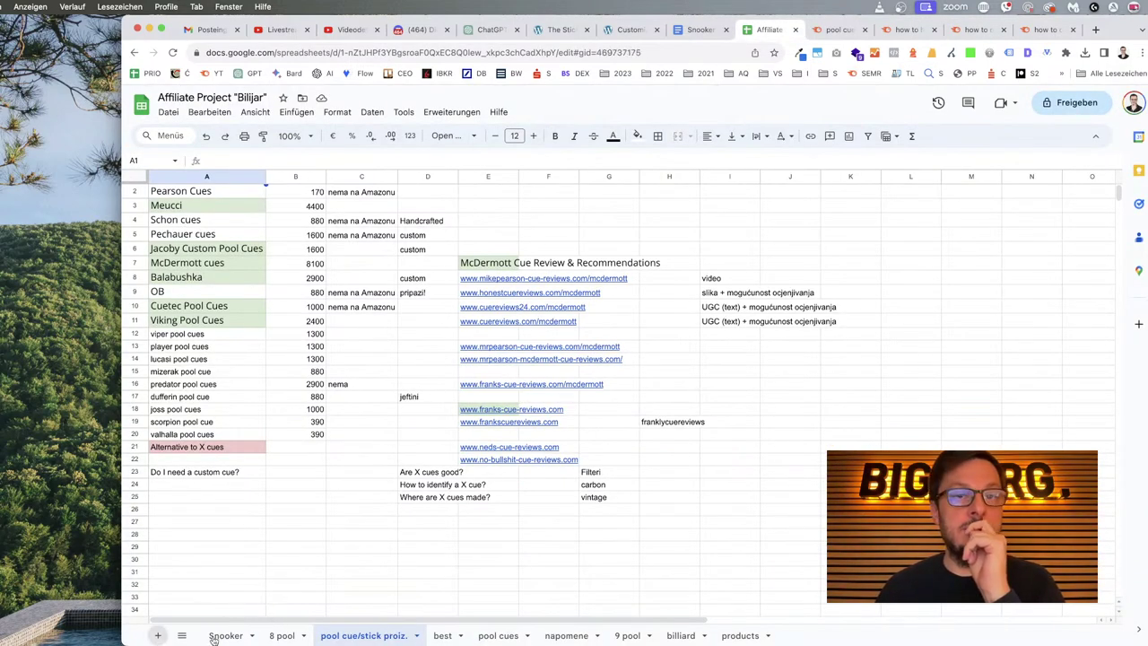
left_click(157, 635)
double_click(472, 635)
type("INF Q")
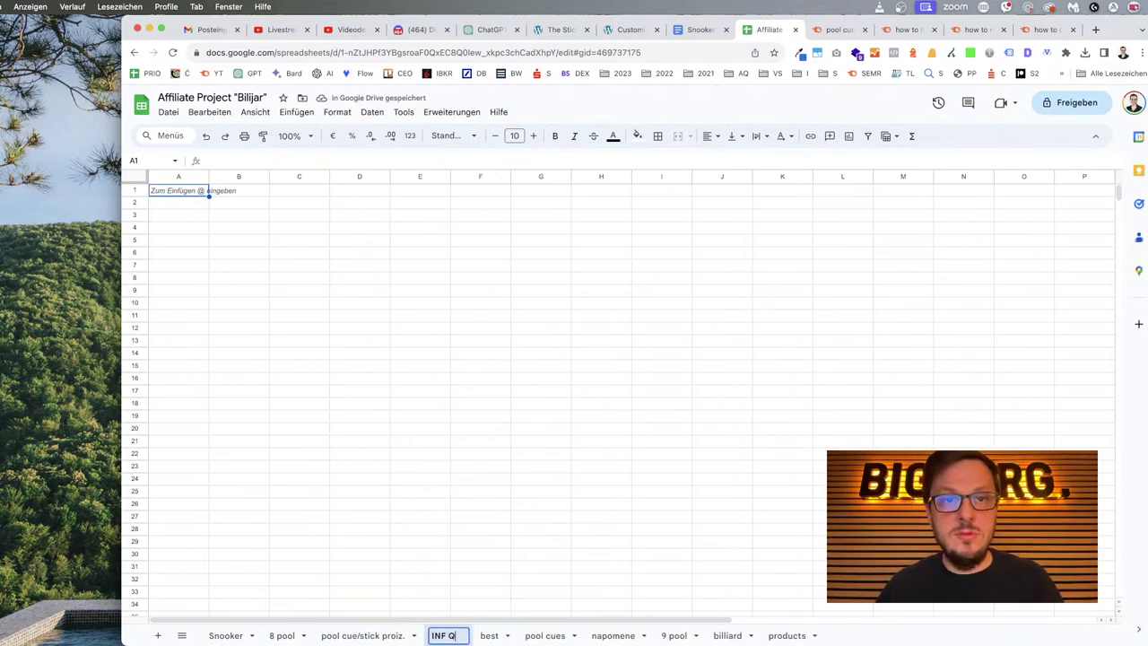
key("Return")
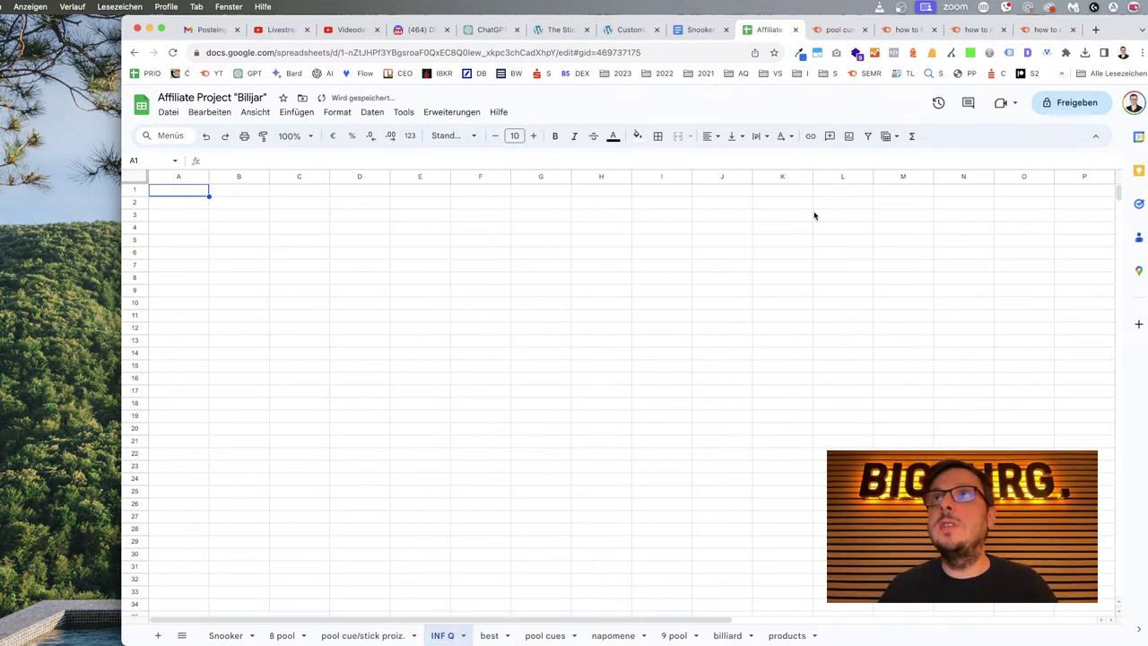
Copy the keyword "how to choose a pool cue" with its intent and volume from Semrush into the INF Q sheet, starting at cell B2.
left_click(872, 31)
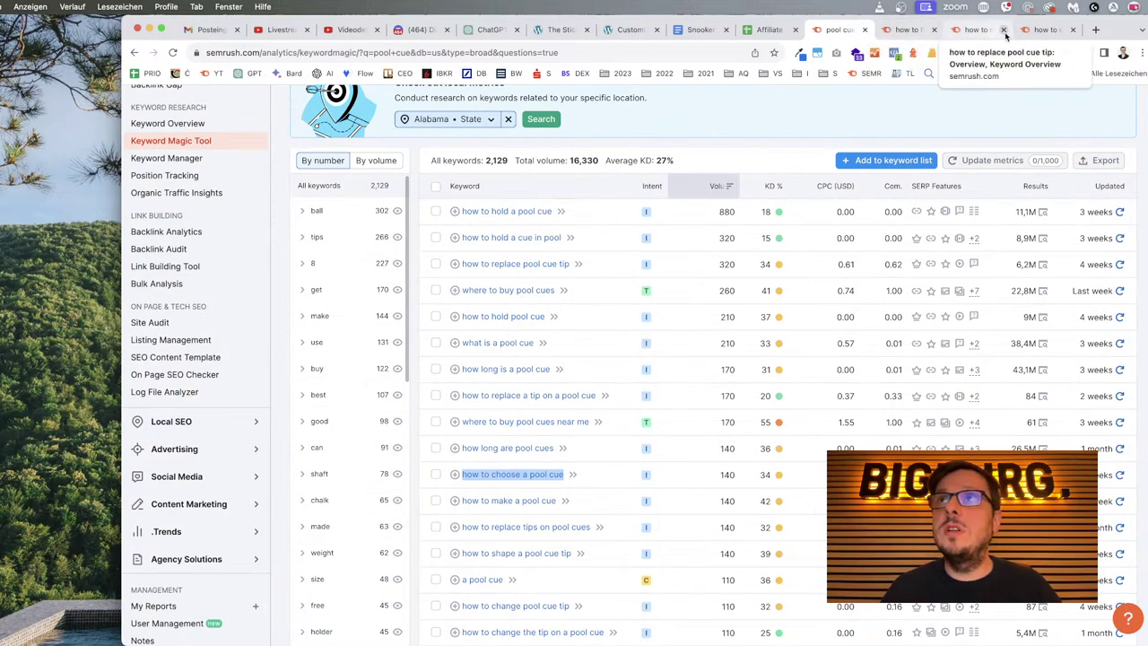
left_click_drag(751, 477, 459, 475)
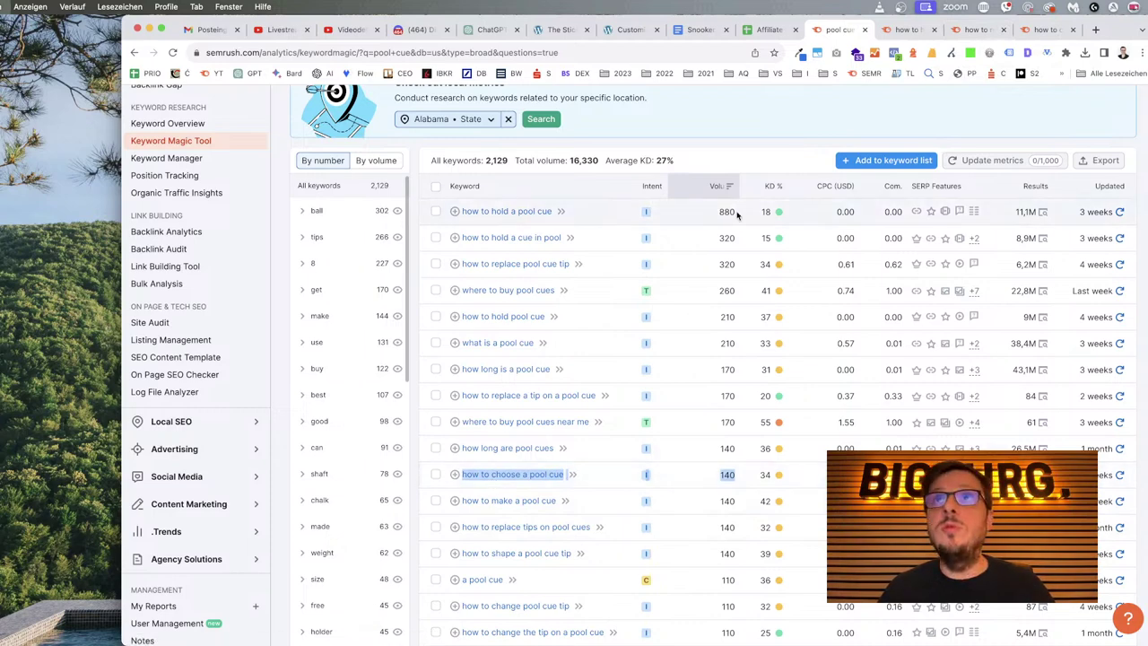
left_click(761, 32)
left_click(238, 203)
type("how to choose a pool cue  140")
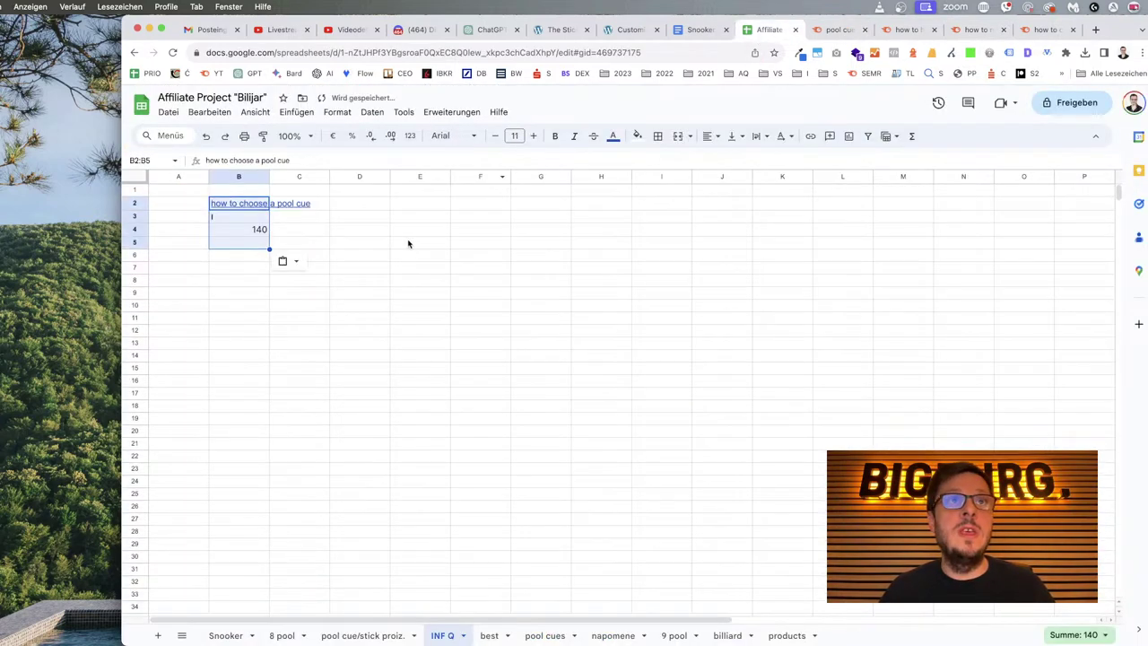
key("super+shift+v")
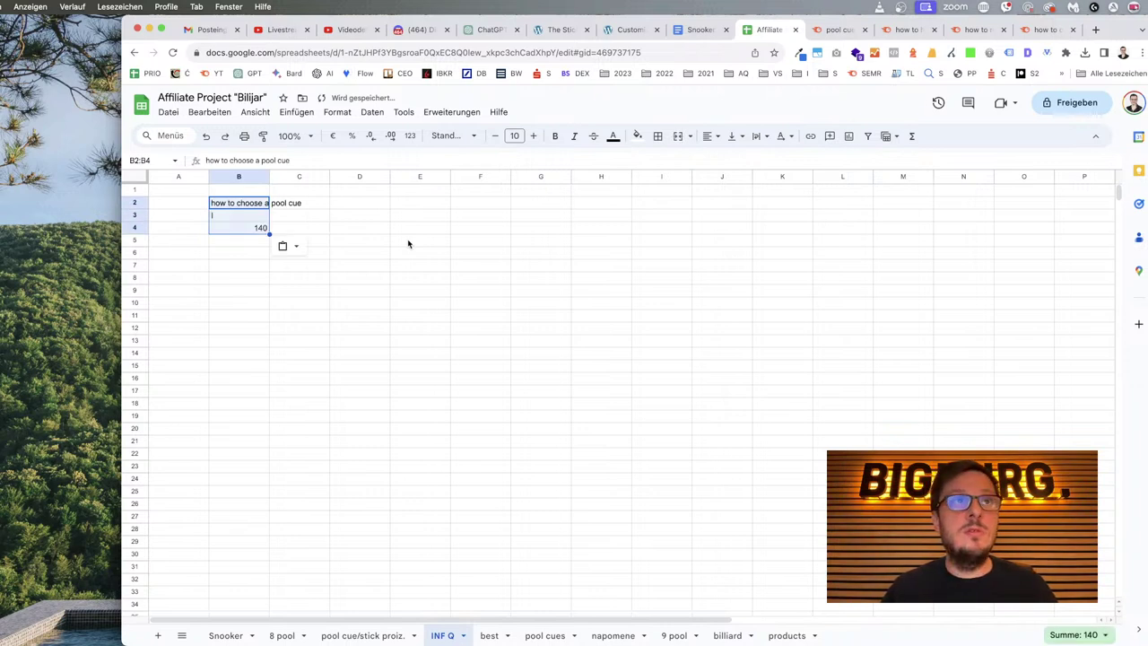
key("super+z")
type("how to choose a pool cue  140")
Enter the search volume 140 in cell C2 beside the keyword and fit column B to its content.
left_click(324, 204)
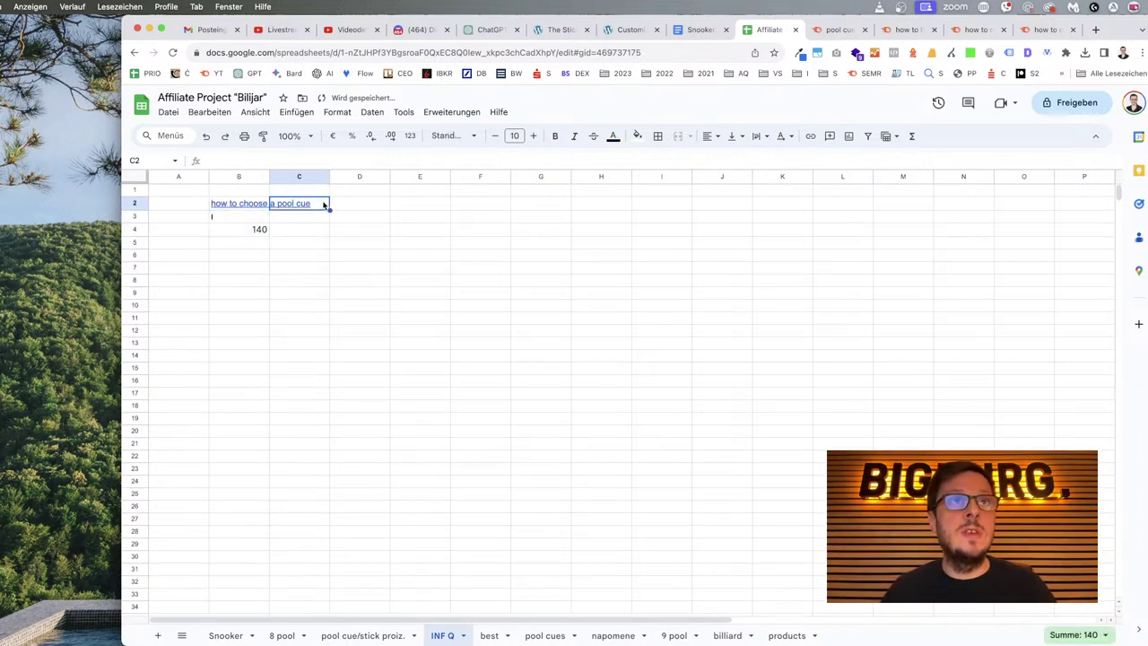
type("140")
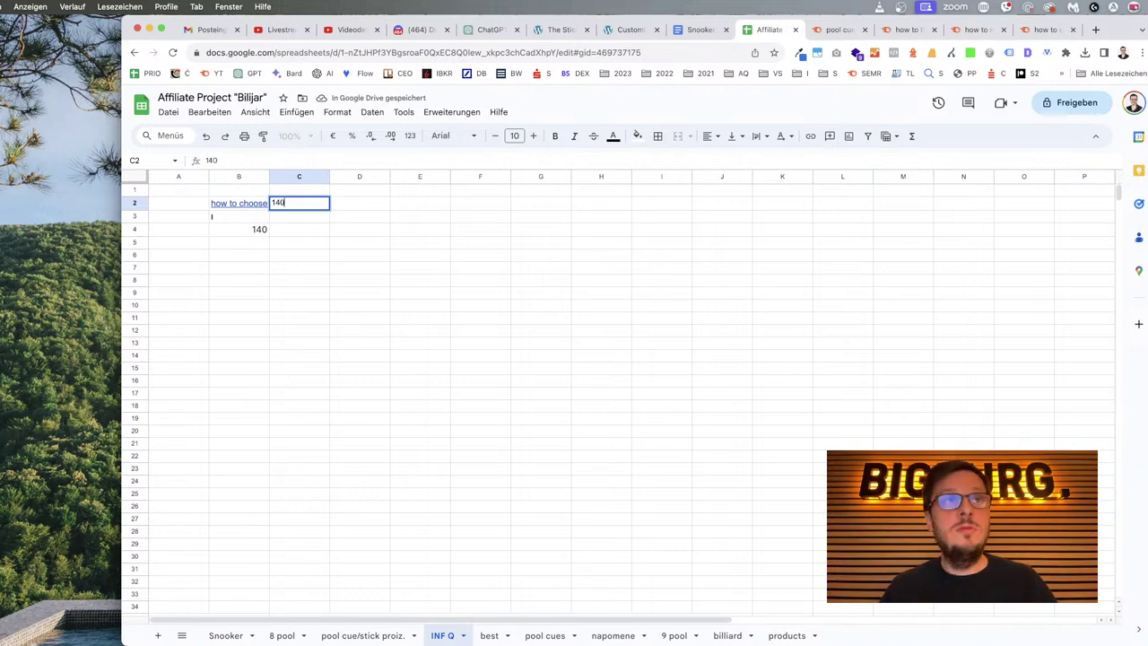
key("Return")
double_click(269, 176)
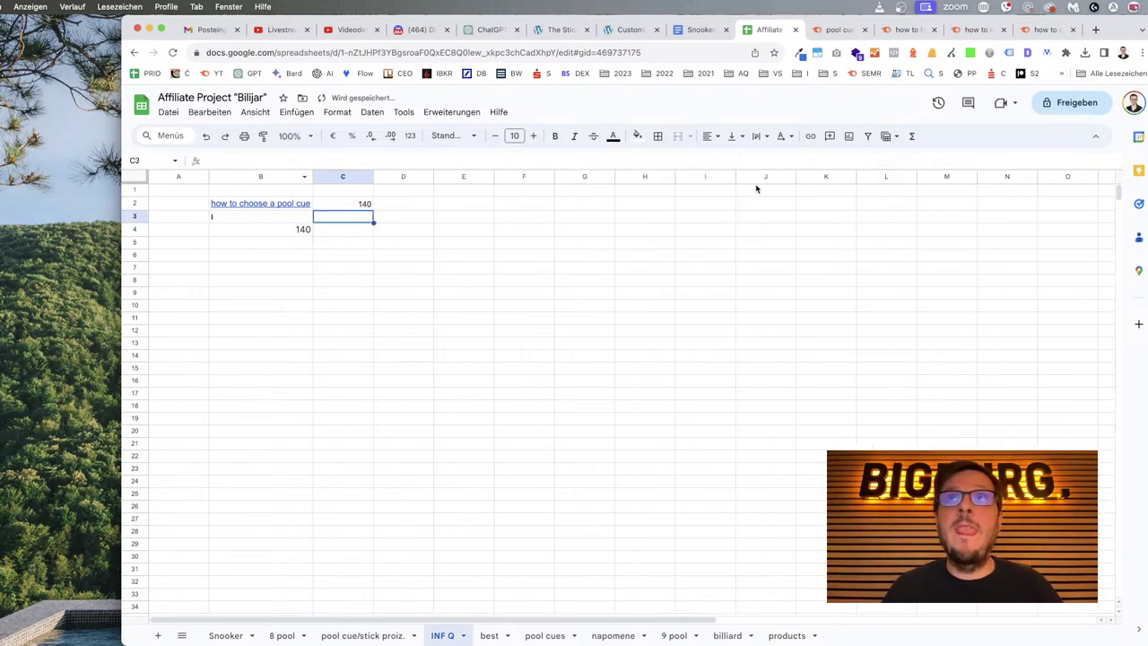
Switch back to Semrush and select the keywords "how to choose a pool cue", "how to replace pool cue tip" and "how to shape a pool cue tip".
left_click(838, 30)
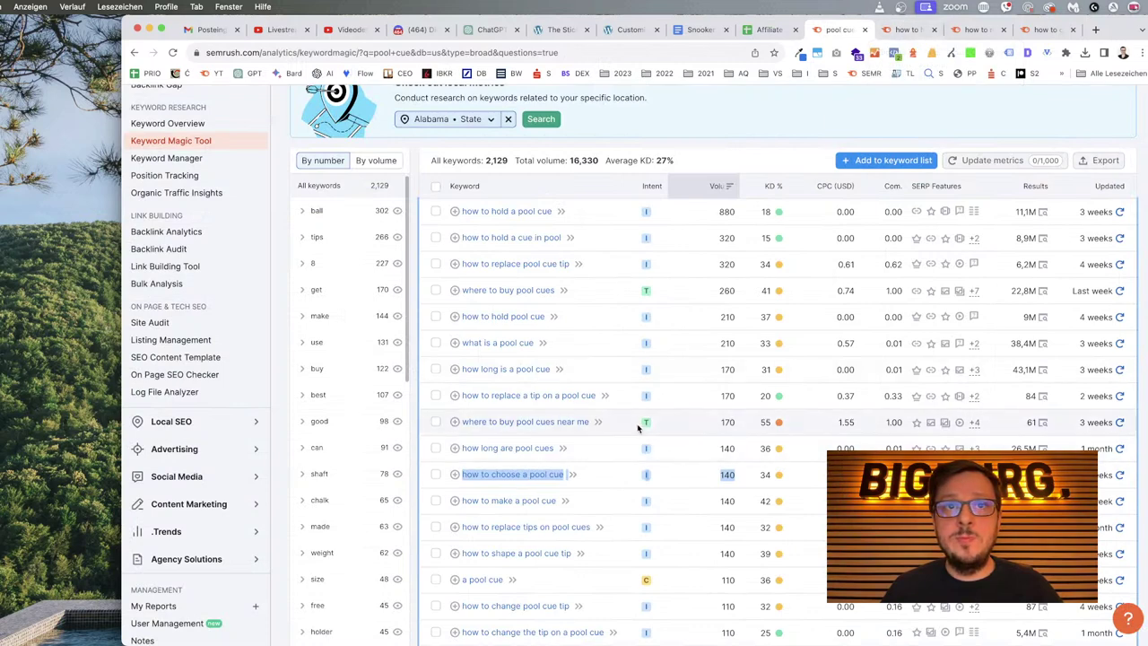
left_click(435, 474)
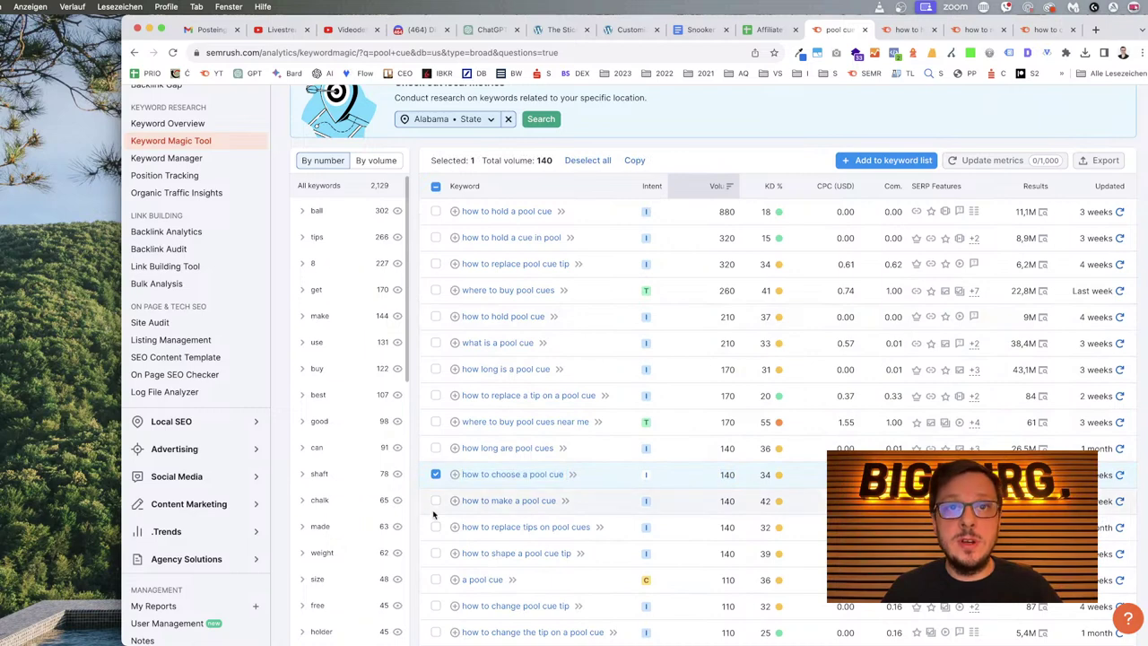
scroll(526, 453, "down", 1)
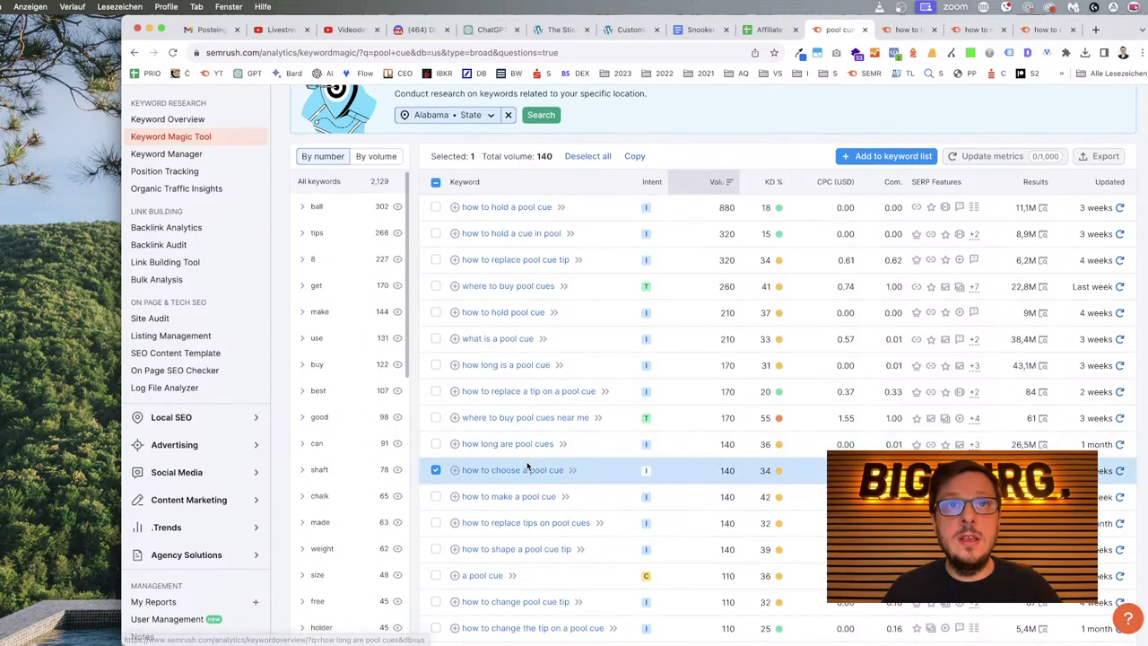
scroll(509, 356, "up", 1)
left_click(435, 266)
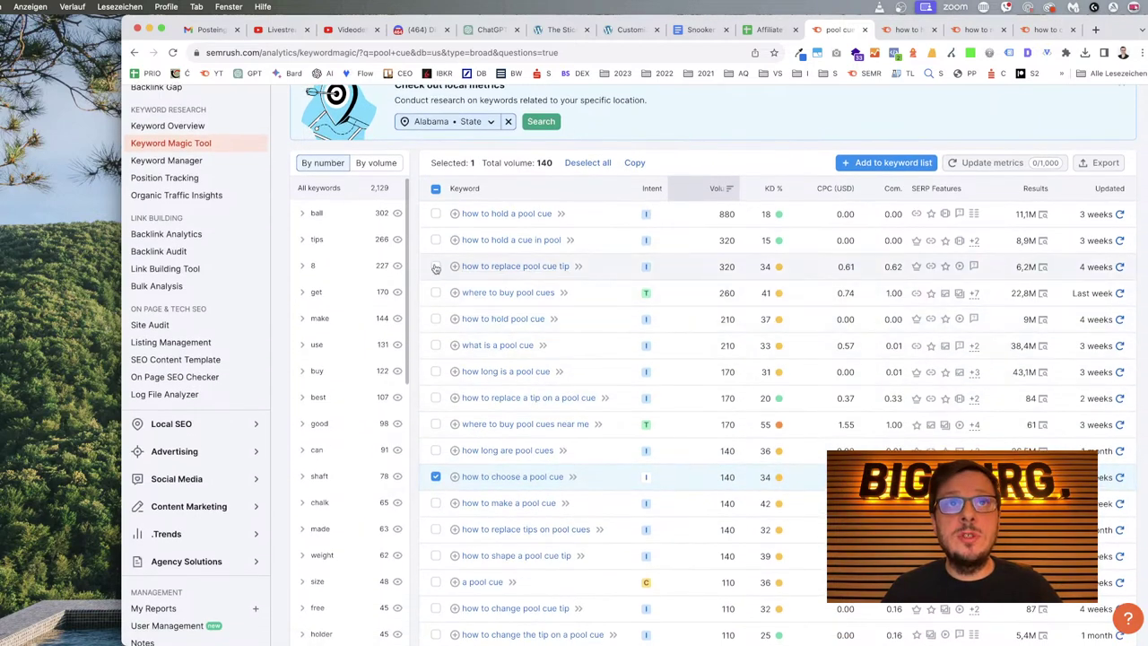
scroll(598, 454, "down", 3)
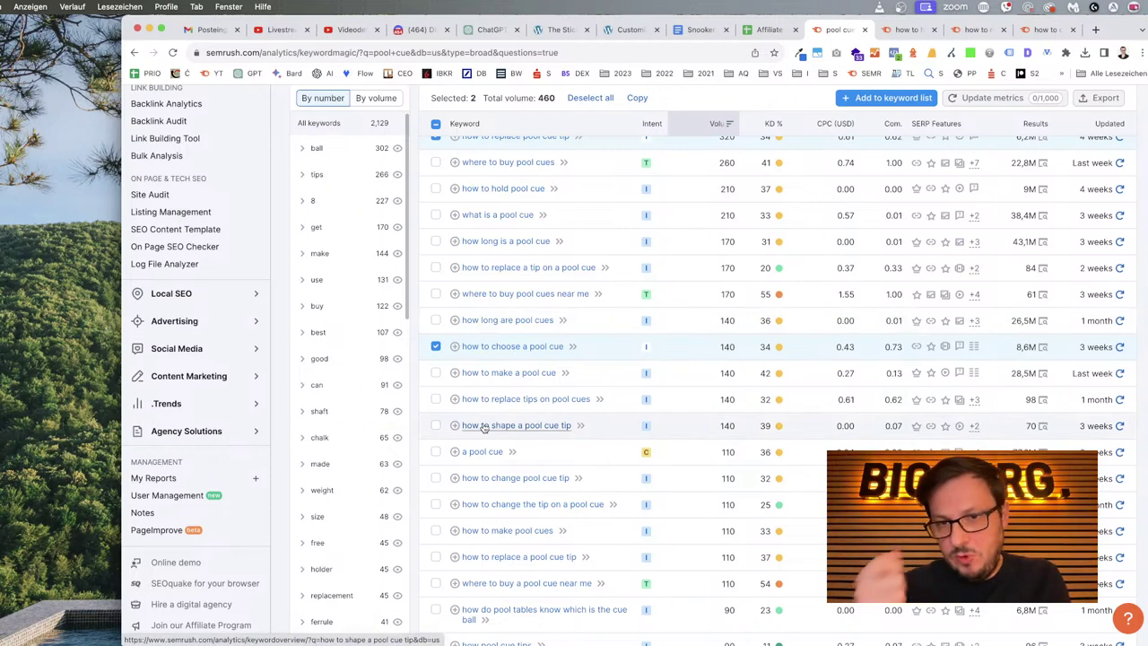
left_click(436, 426)
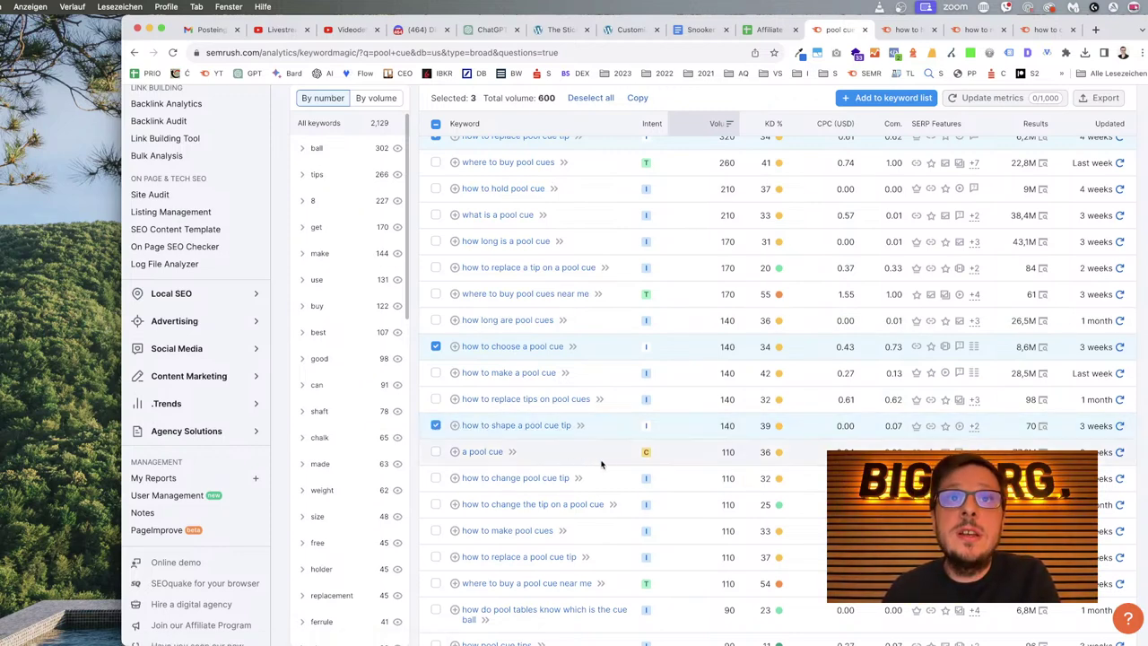
Review the question keywords further down the list and add "how to clean pool cue shaft" to the selection.
scroll(601, 463, "down", 3)
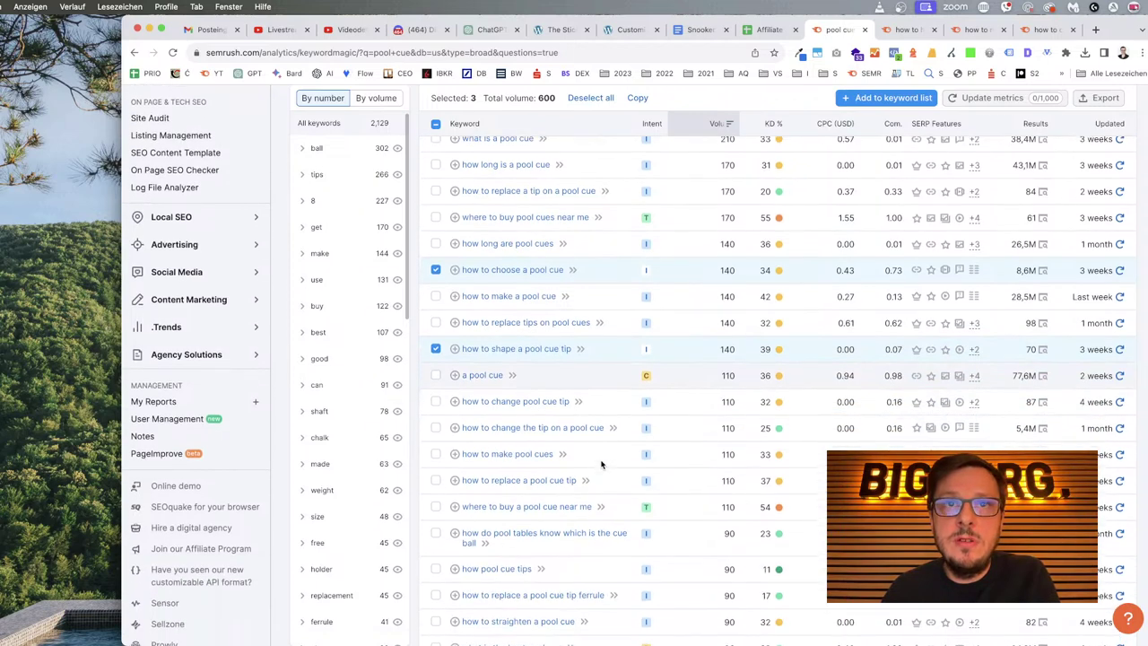
scroll(601, 464, "down", 3)
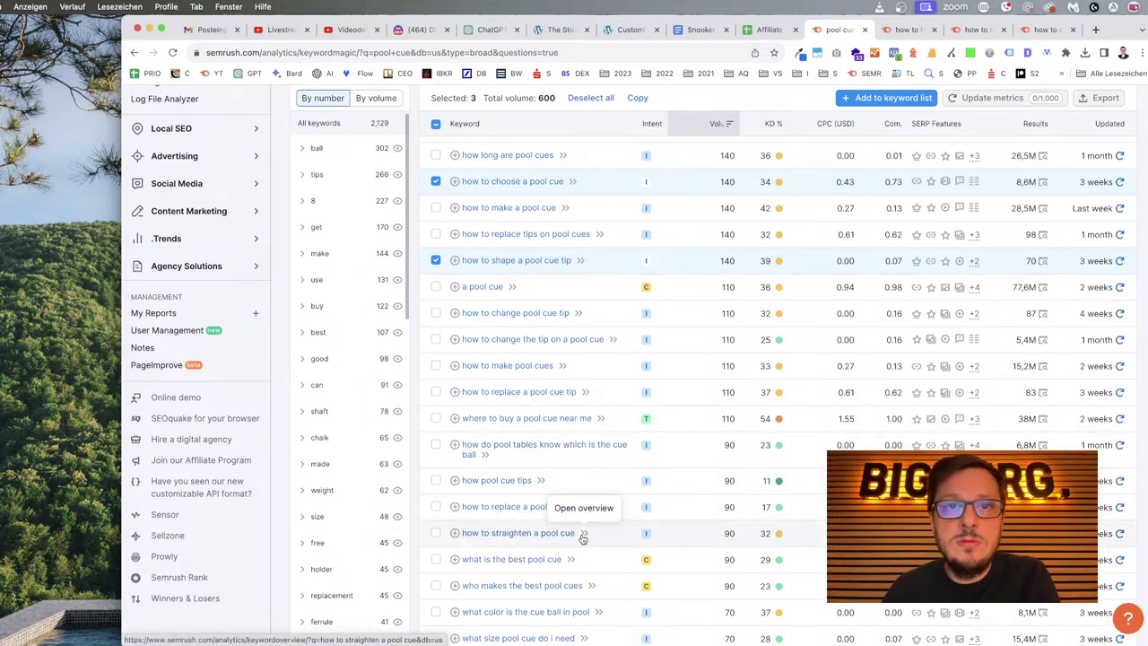
scroll(538, 533, "down", 3)
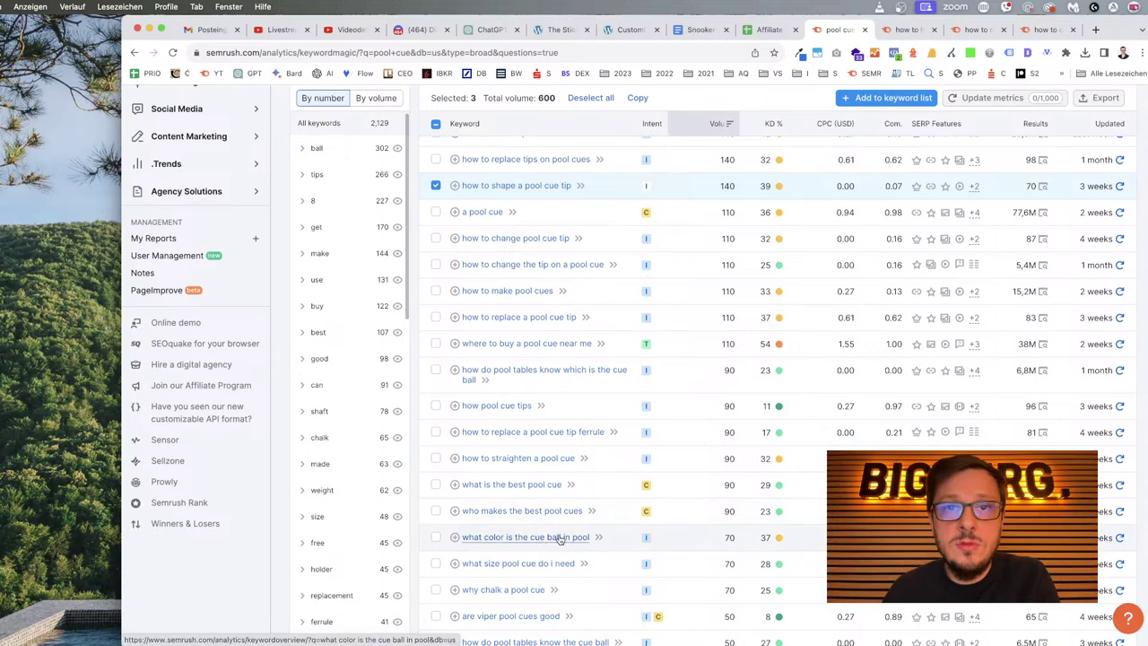
scroll(594, 542, "down", 3)
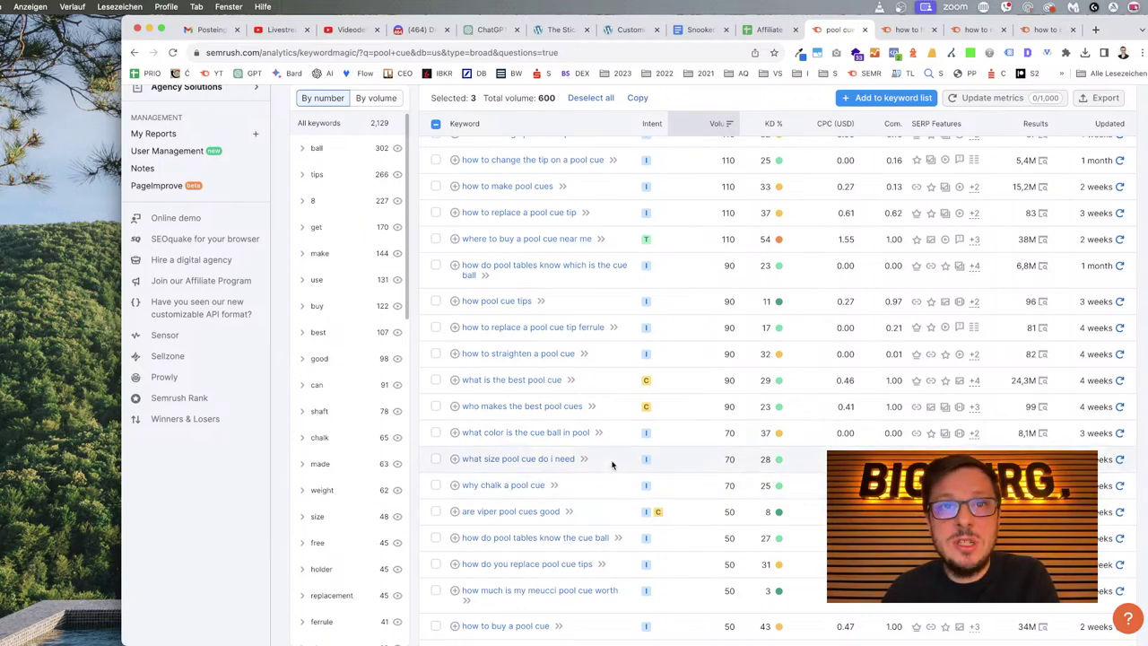
scroll(608, 515, "down", 3)
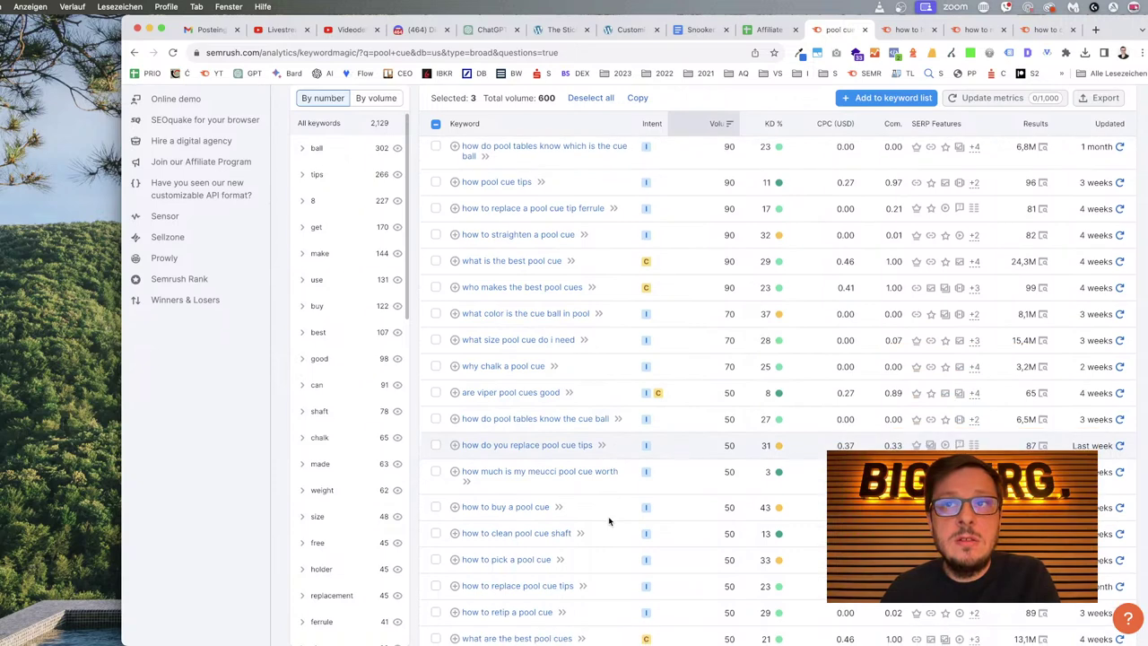
scroll(608, 515, "down", 3)
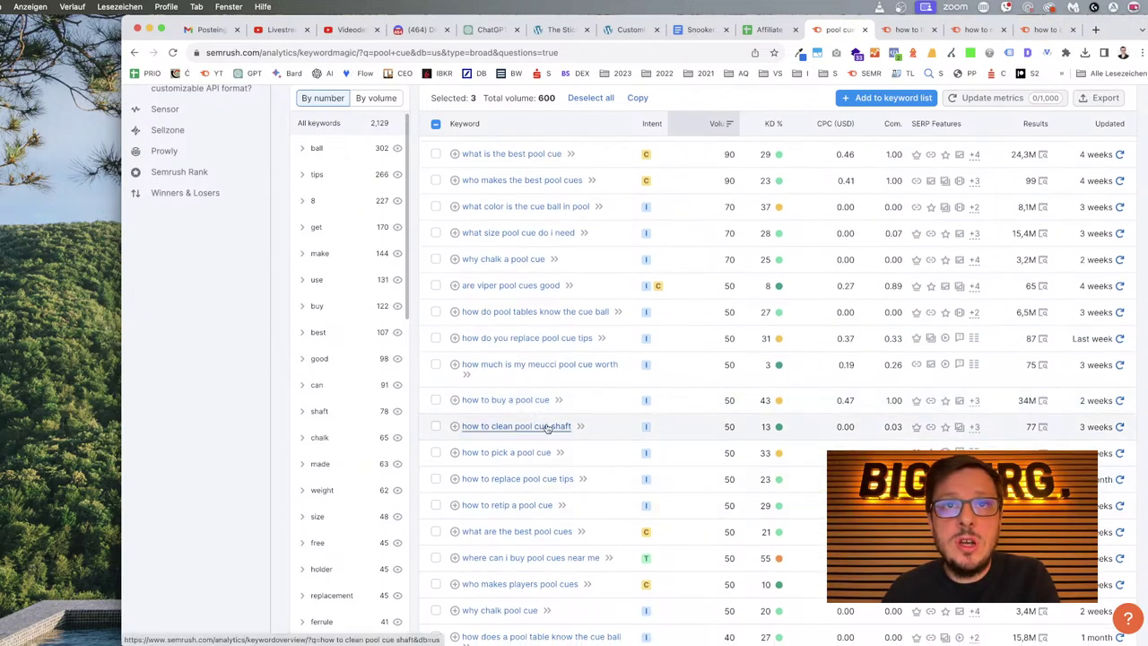
left_click(436, 427)
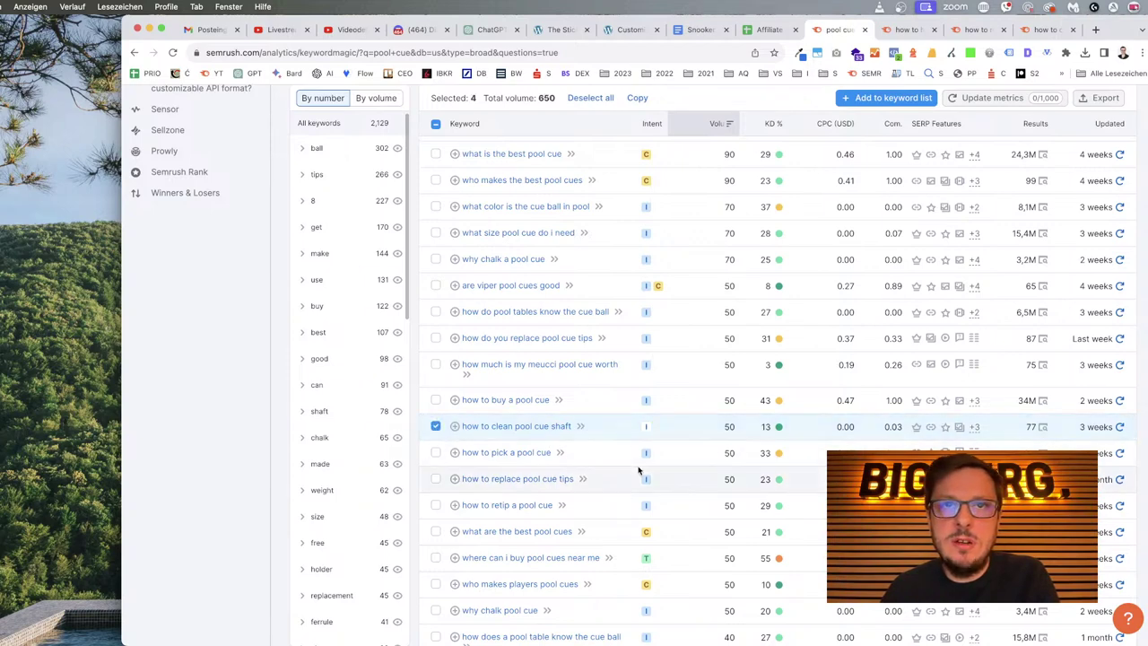
Add the keywords "how to clean a pool cue" and "how to determine pool cue tip size" from further down the list to the selection.
scroll(605, 463, "down", 3)
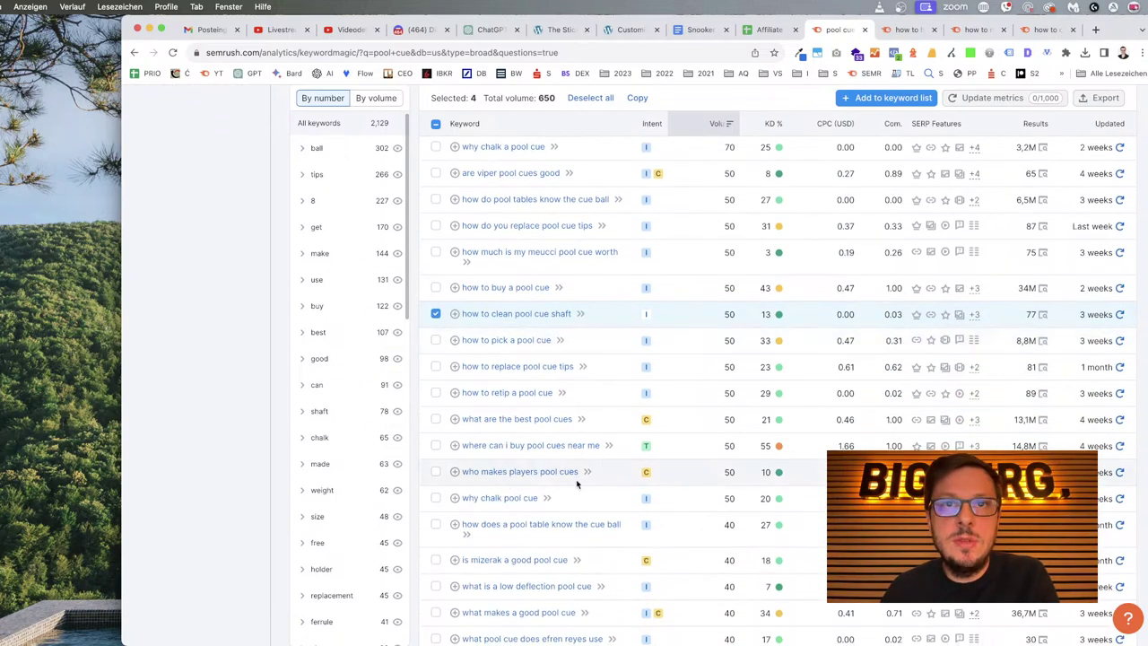
scroll(606, 490, "down", 3)
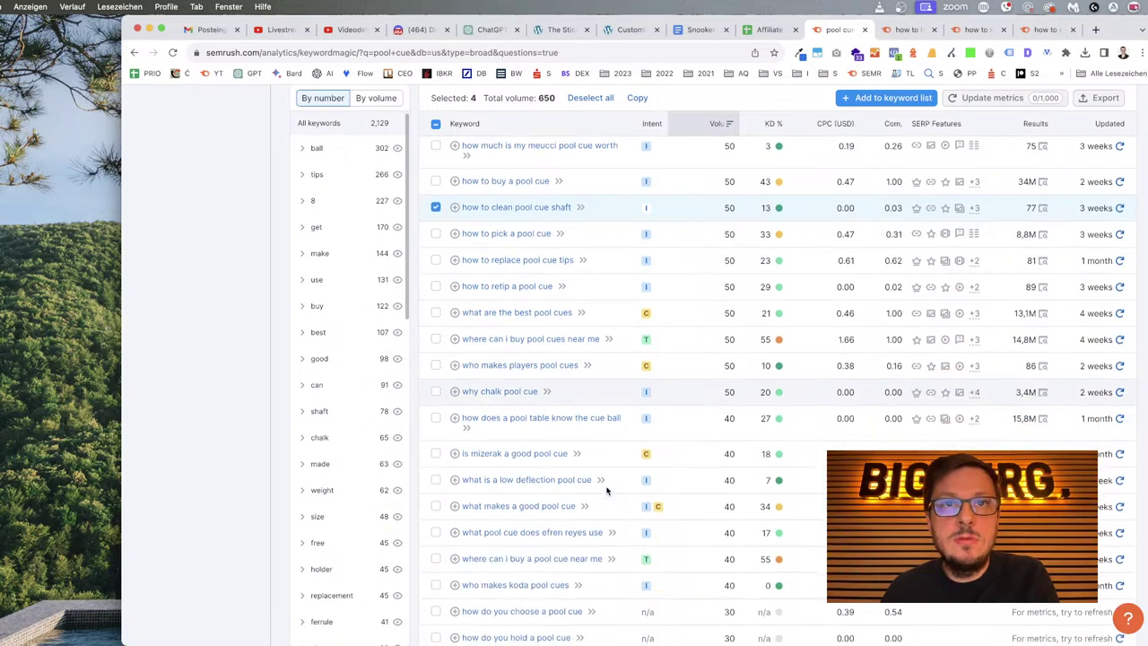
scroll(617, 504, "down", 3)
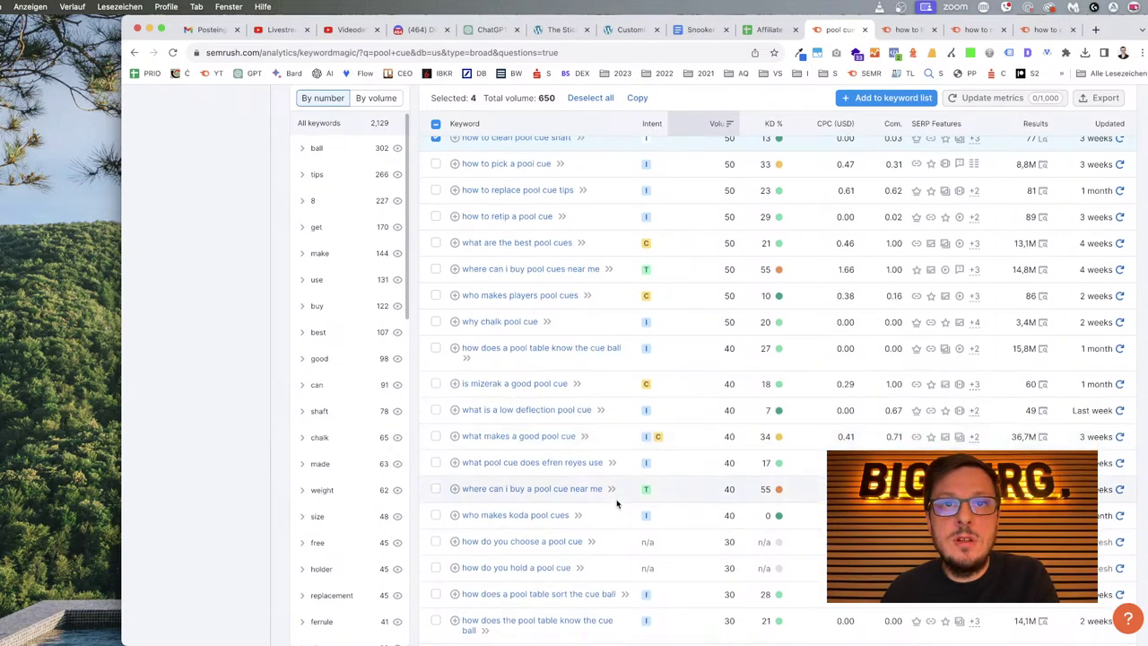
scroll(617, 503, "down", 4)
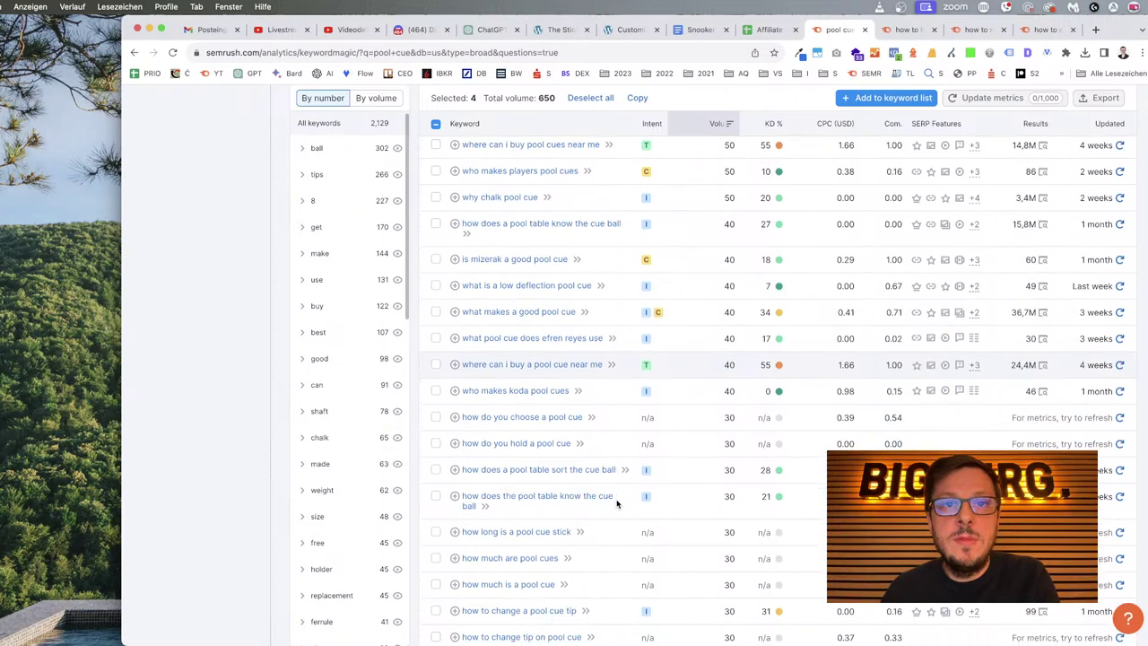
scroll(617, 504, "down", 2)
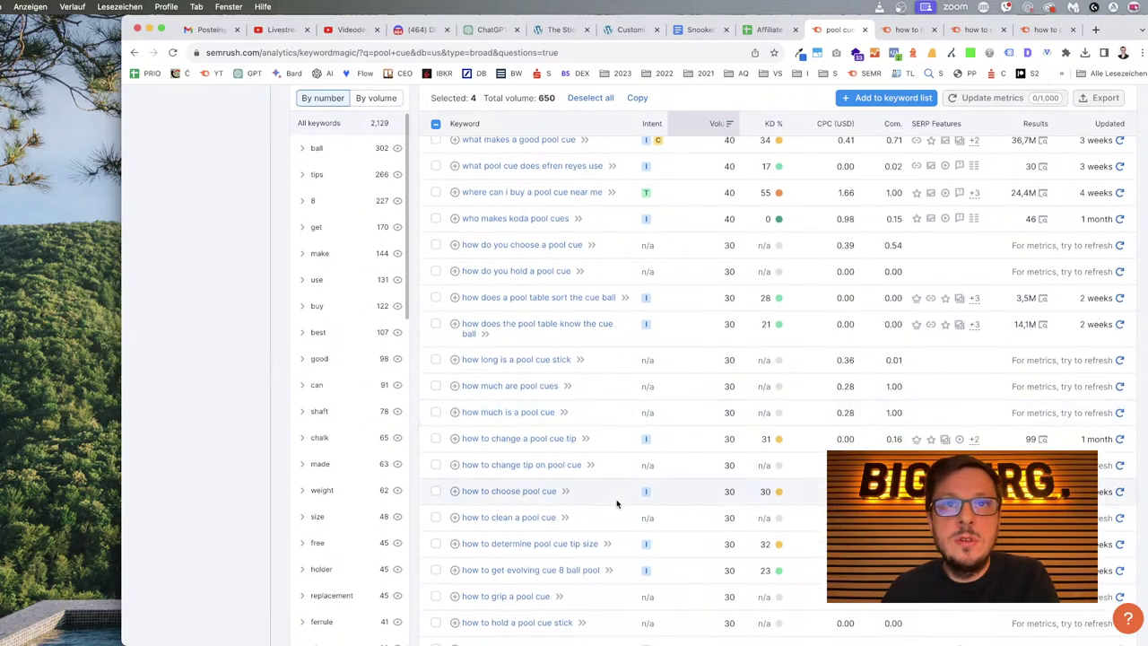
scroll(617, 504, "down", 3)
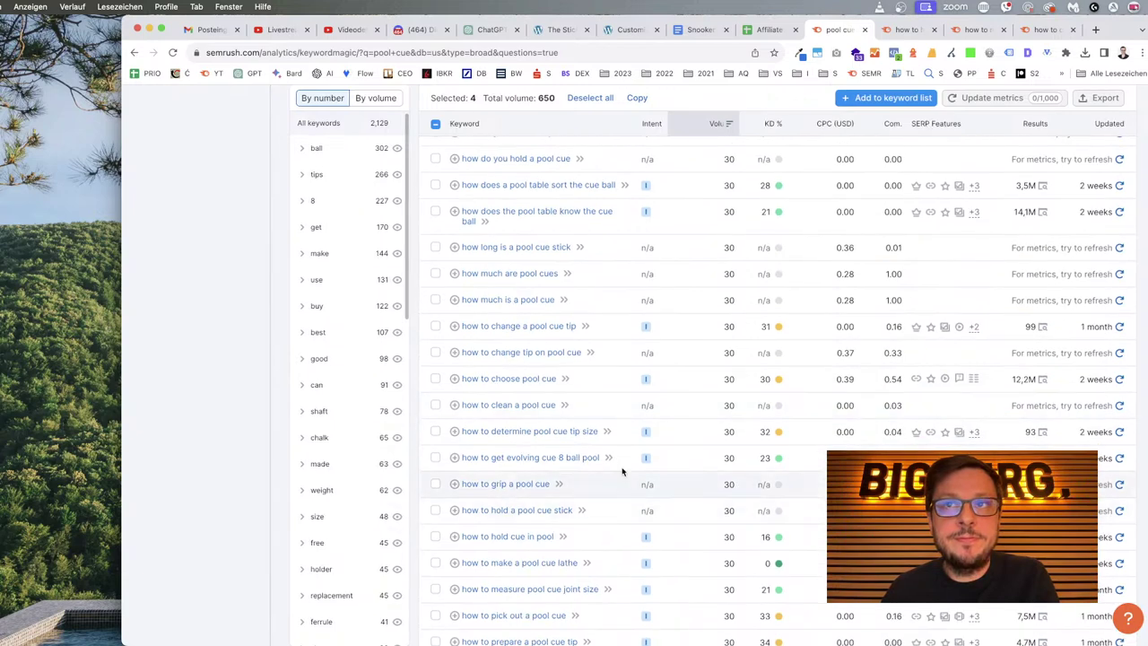
left_click(436, 405)
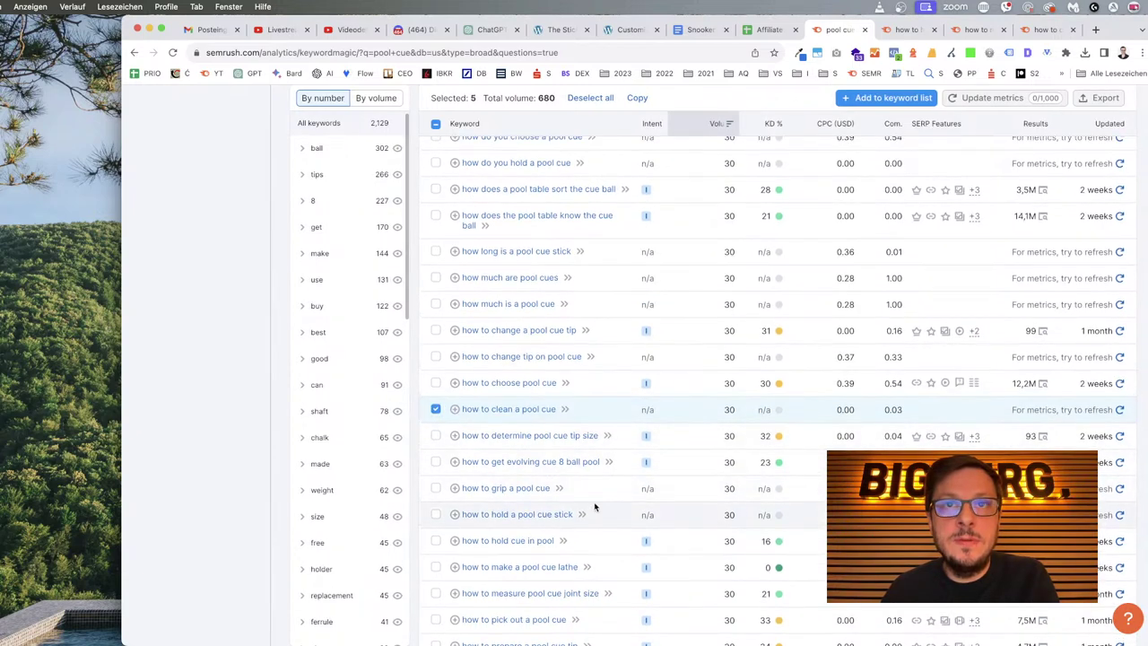
scroll(600, 506, "down", 2)
left_click(434, 364)
Copy the selected keywords with their metrics and paste them into the INF Q sheet of the affiliate spreadsheet, starting at cell B5.
scroll(623, 437, "down", 3)
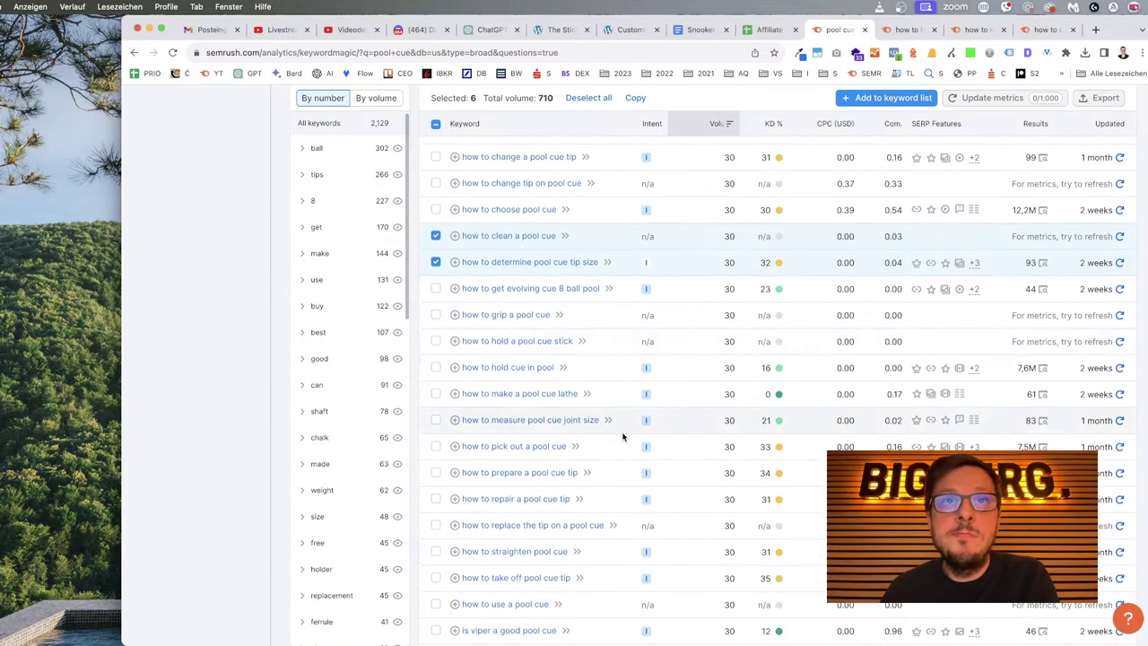
scroll(625, 428, "down", 4)
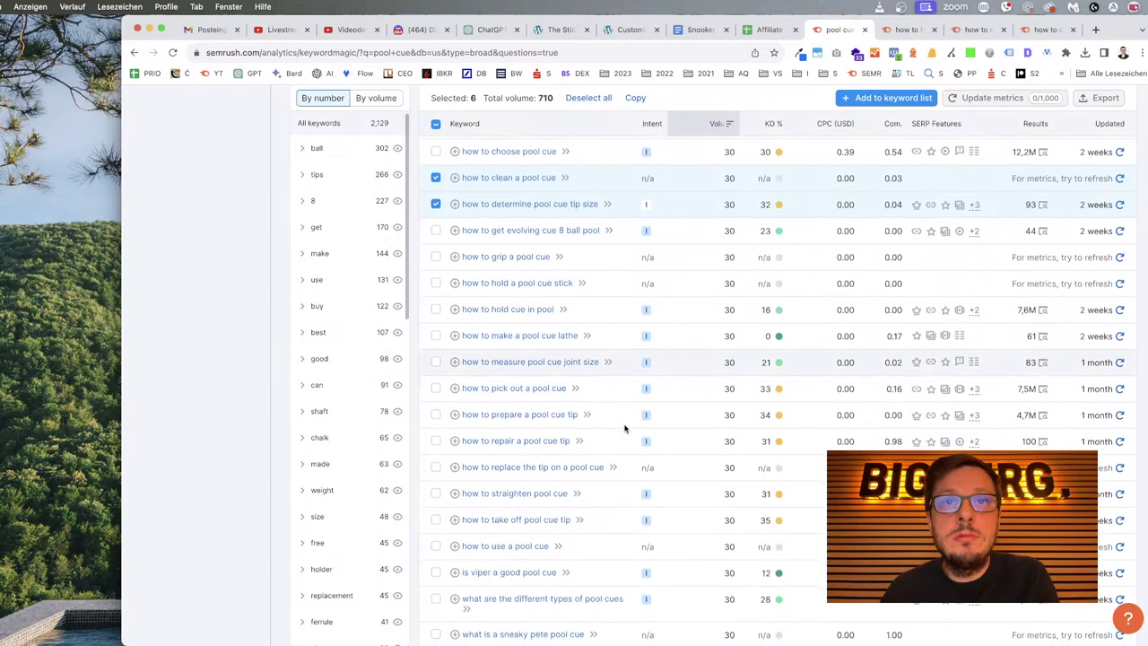
scroll(625, 428, "up", 15)
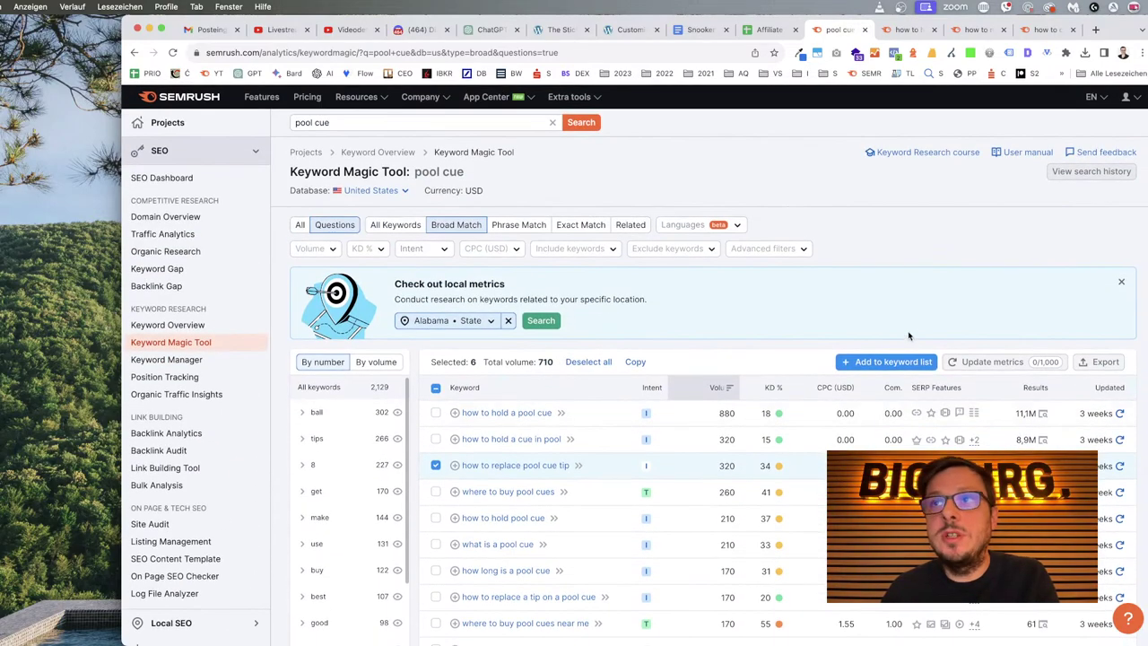
left_click(635, 361)
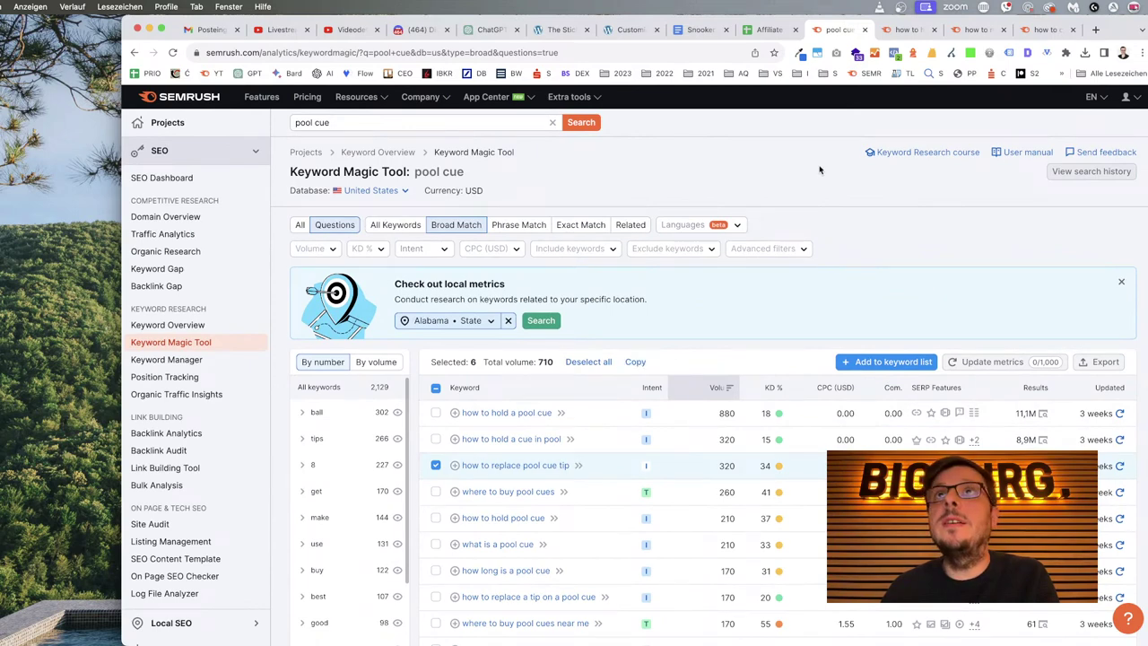
left_click(765, 30)
left_click(282, 246)
key("super+v")
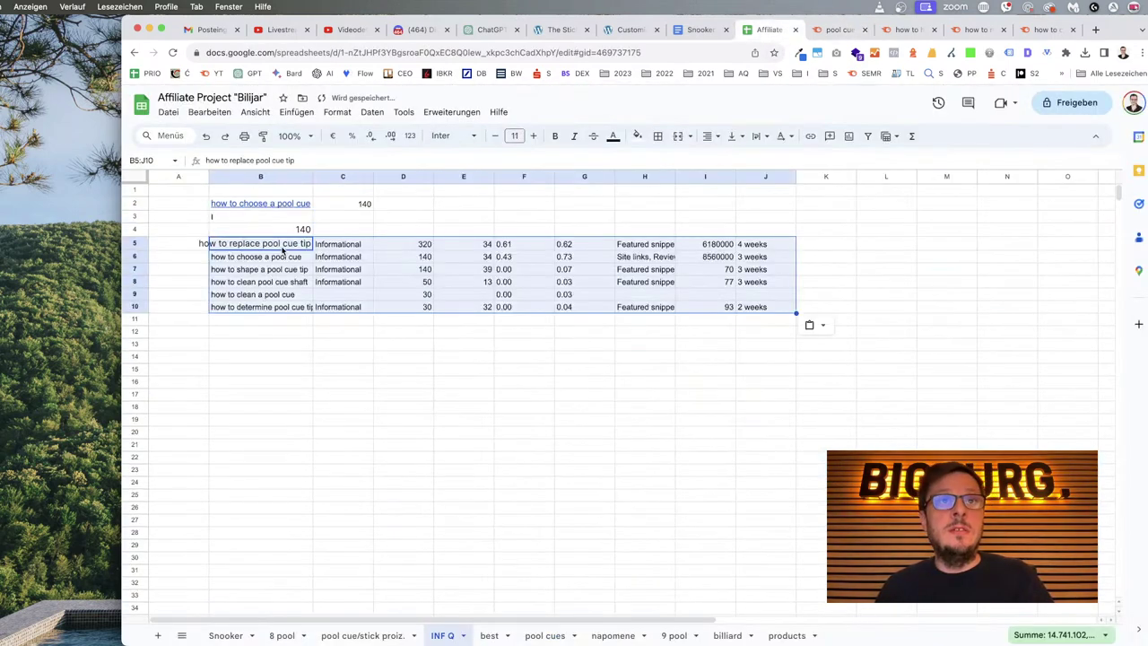
left_click(348, 337)
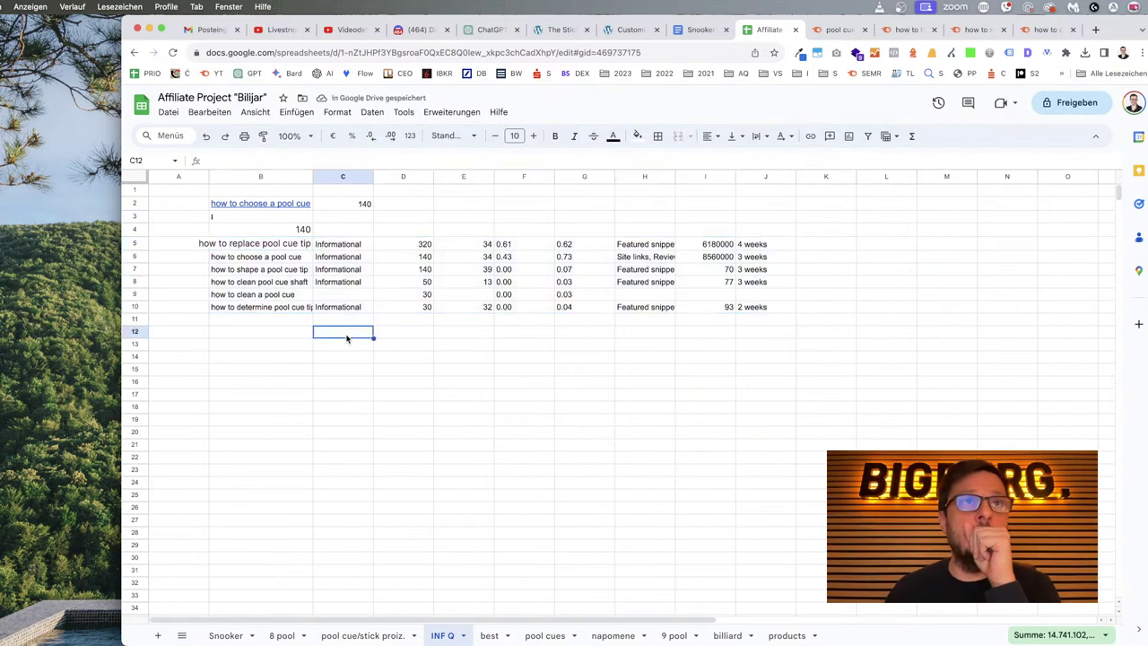
Move the linked keyword "how to choose a pool cue" to B4 and its volume 140 to D4, and fit column B to its content.
left_click_drag(292, 206, 393, 229)
left_click(395, 221)
left_click(360, 228)
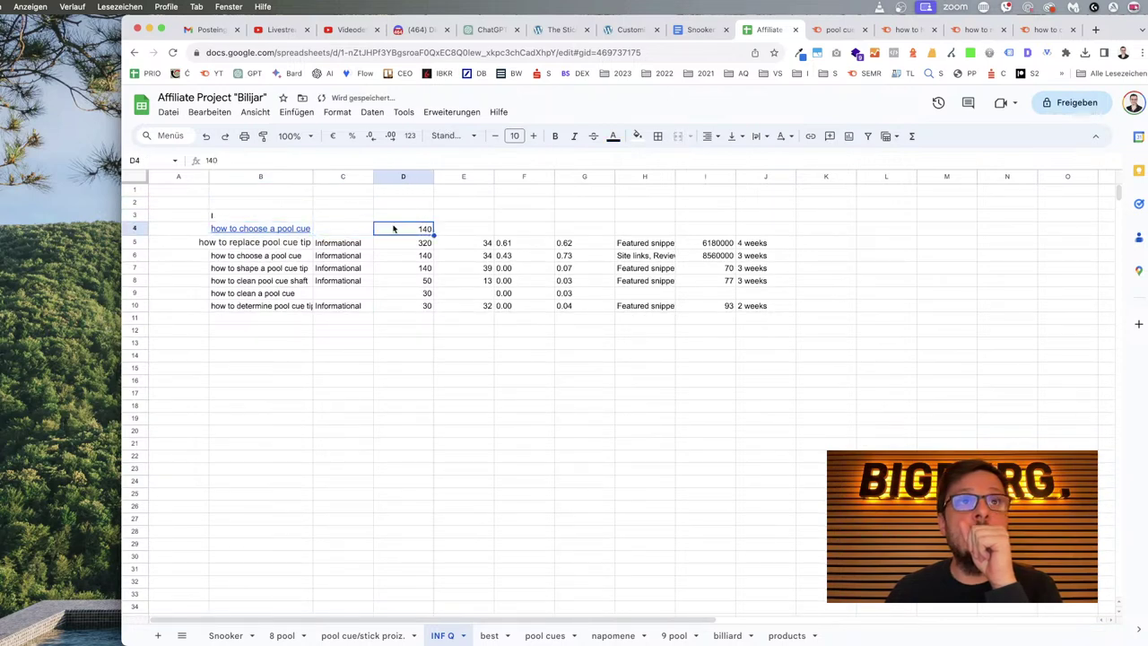
double_click(312, 177)
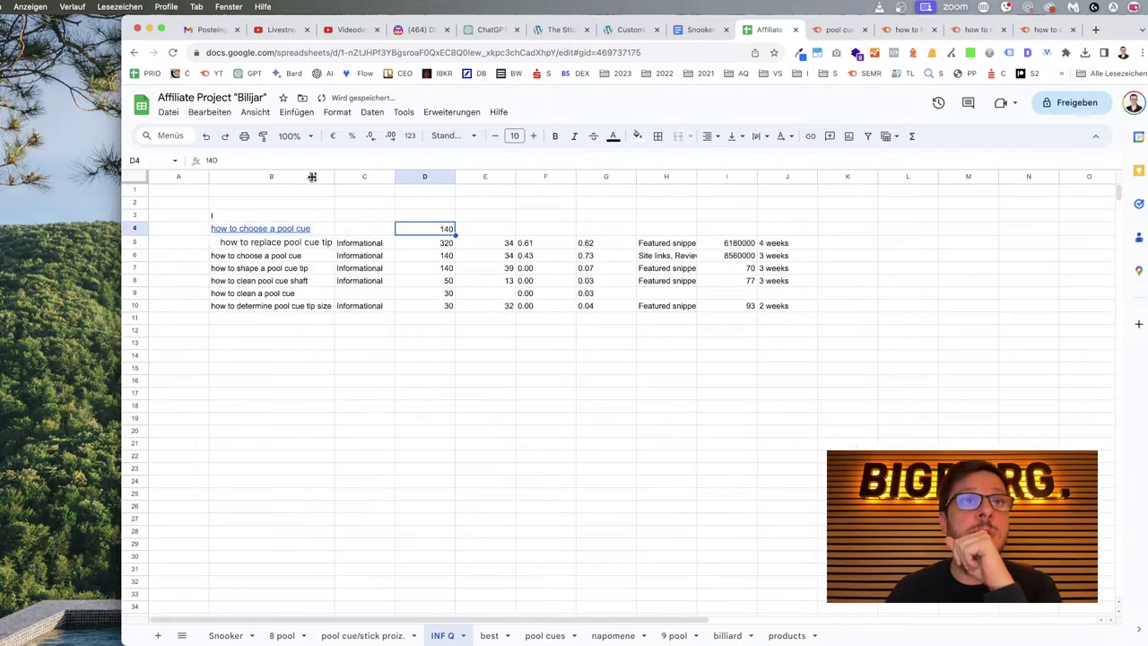
Copy the formatting of cell B6 onto the keywords in B4 and B5.
left_click(272, 257)
left_click(263, 136)
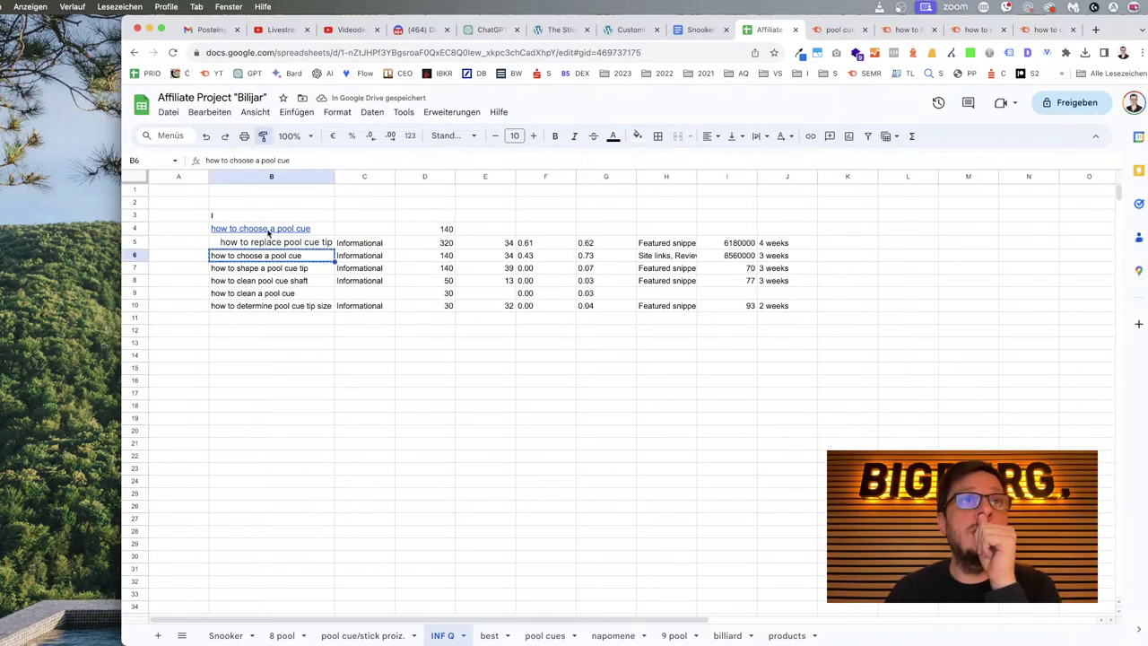
left_click_drag(265, 230, 267, 244)
left_click(373, 317)
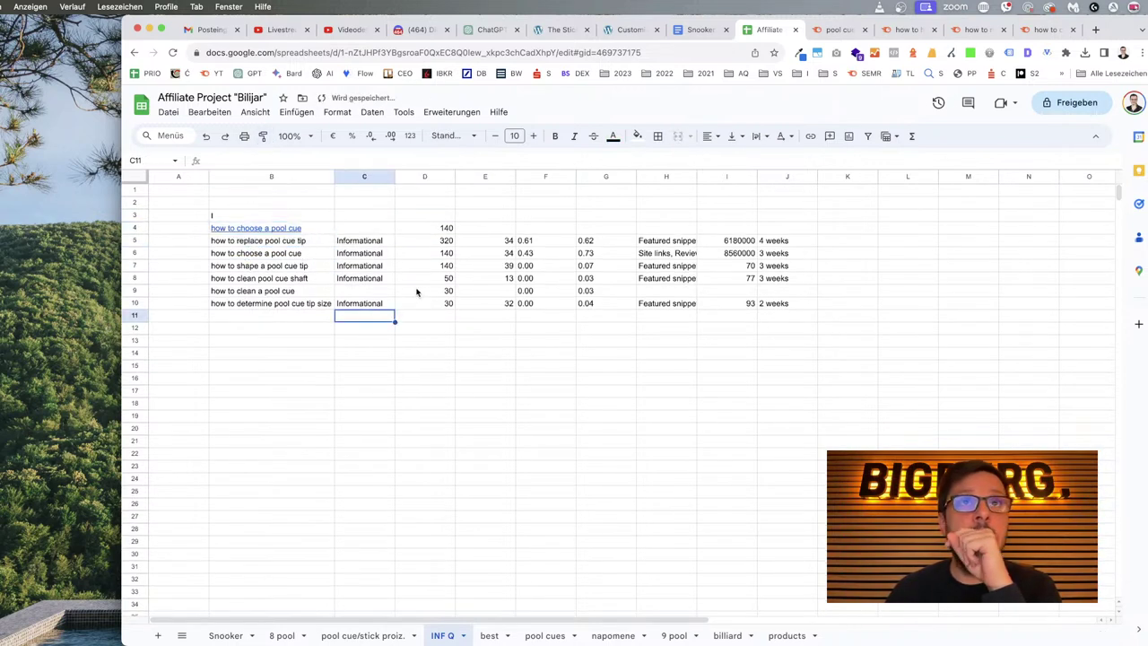
left_click(269, 259)
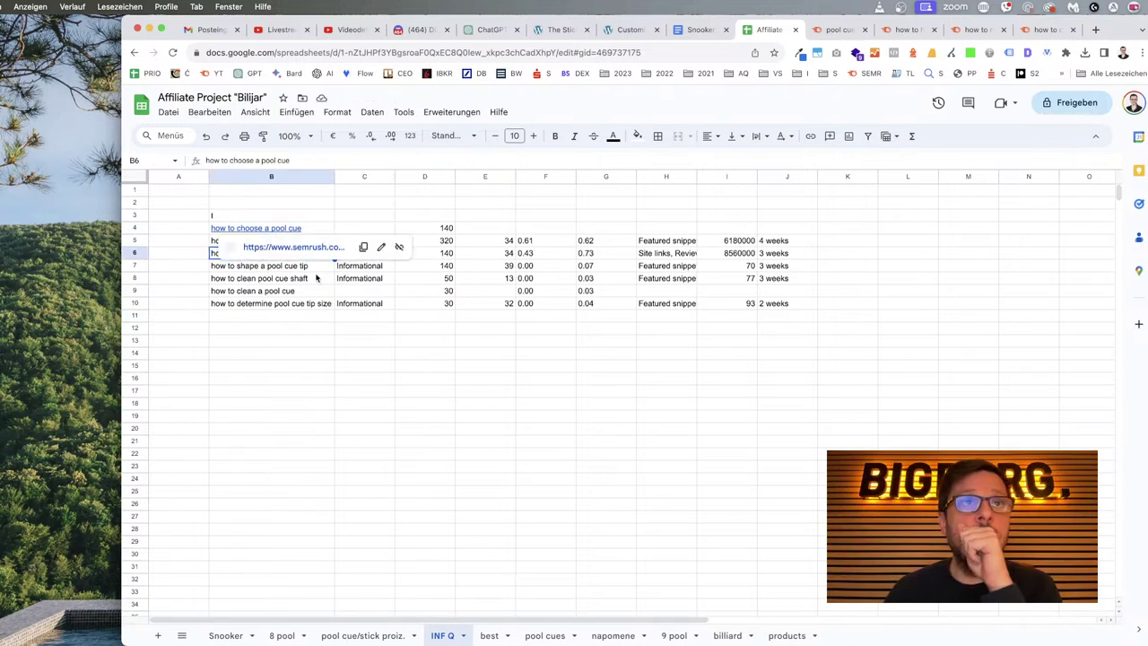
left_click(275, 267)
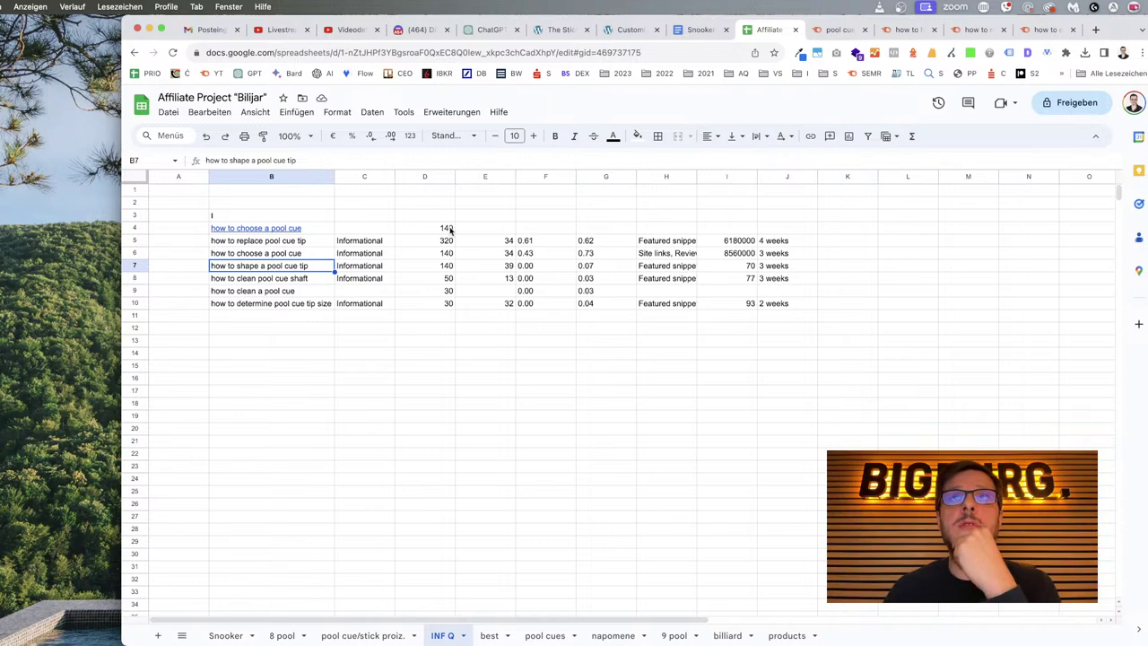
Switch back to Semrush, clear the keyword selection and filter the questions to those including the word "first".
left_click(826, 27)
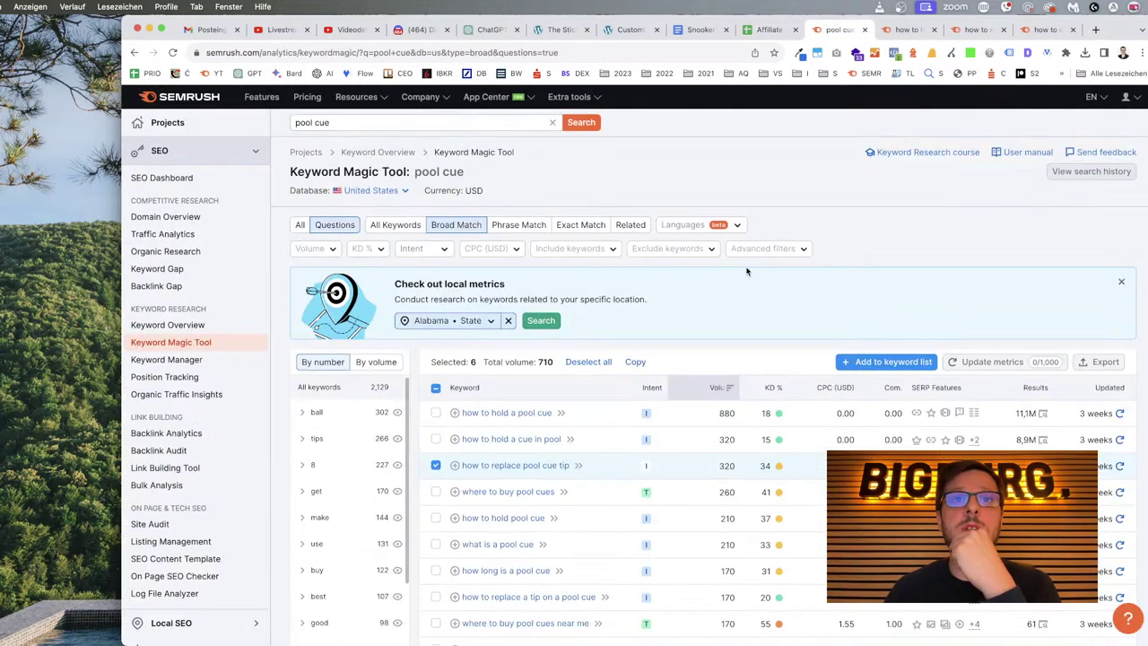
left_click(435, 388)
left_click(436, 388)
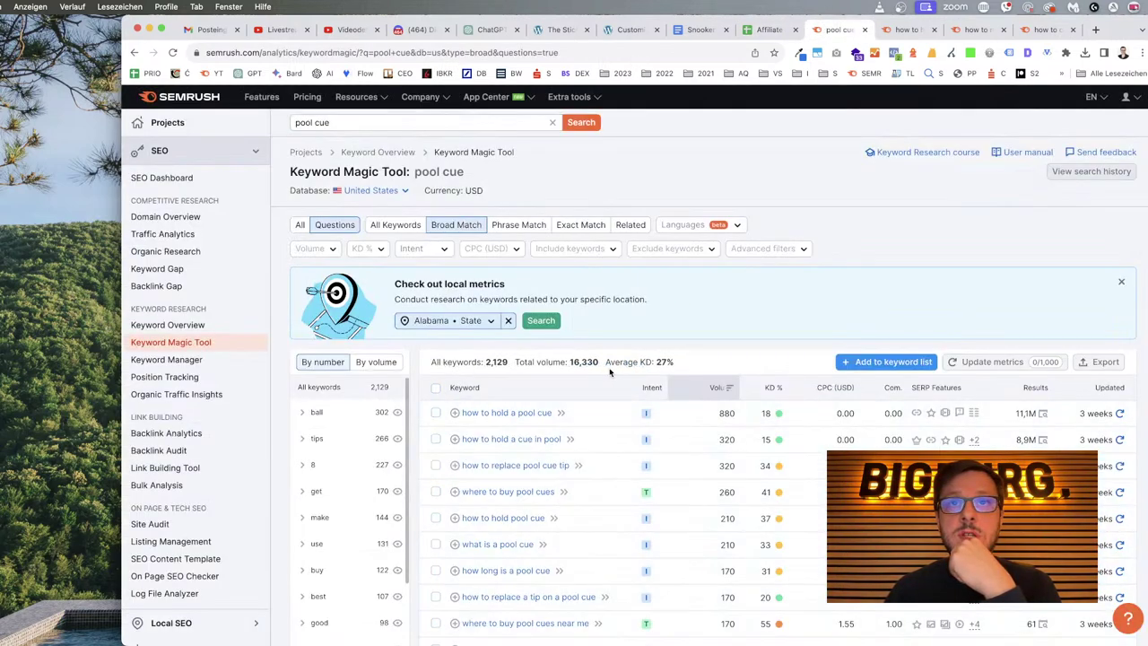
left_click(584, 249)
type("first")
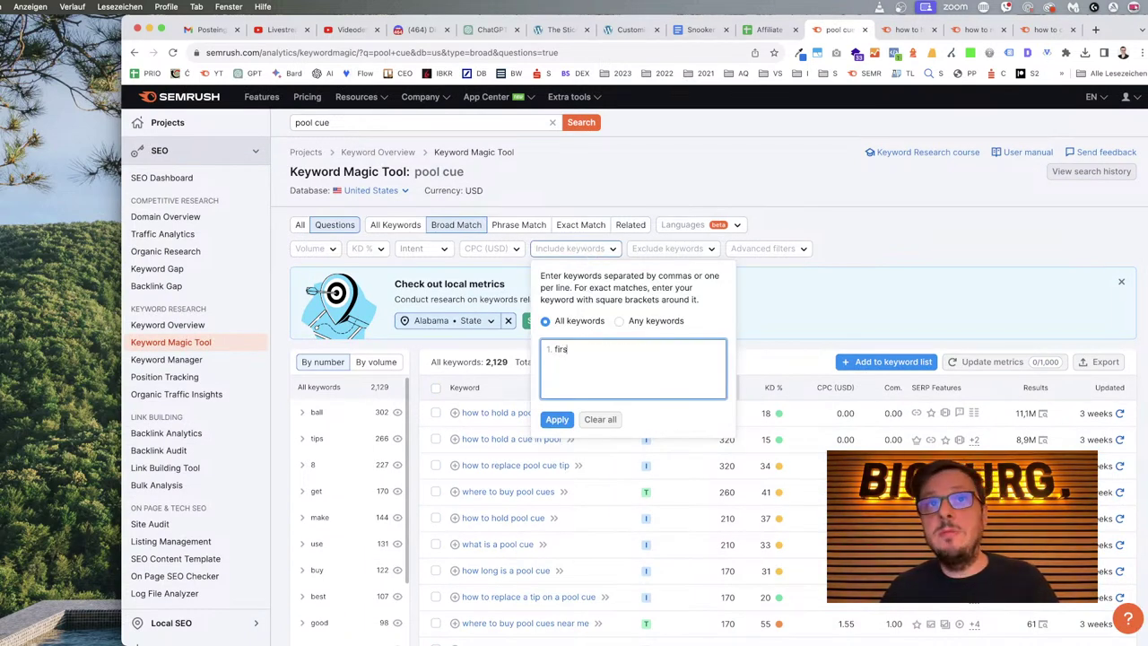
left_click(557, 419)
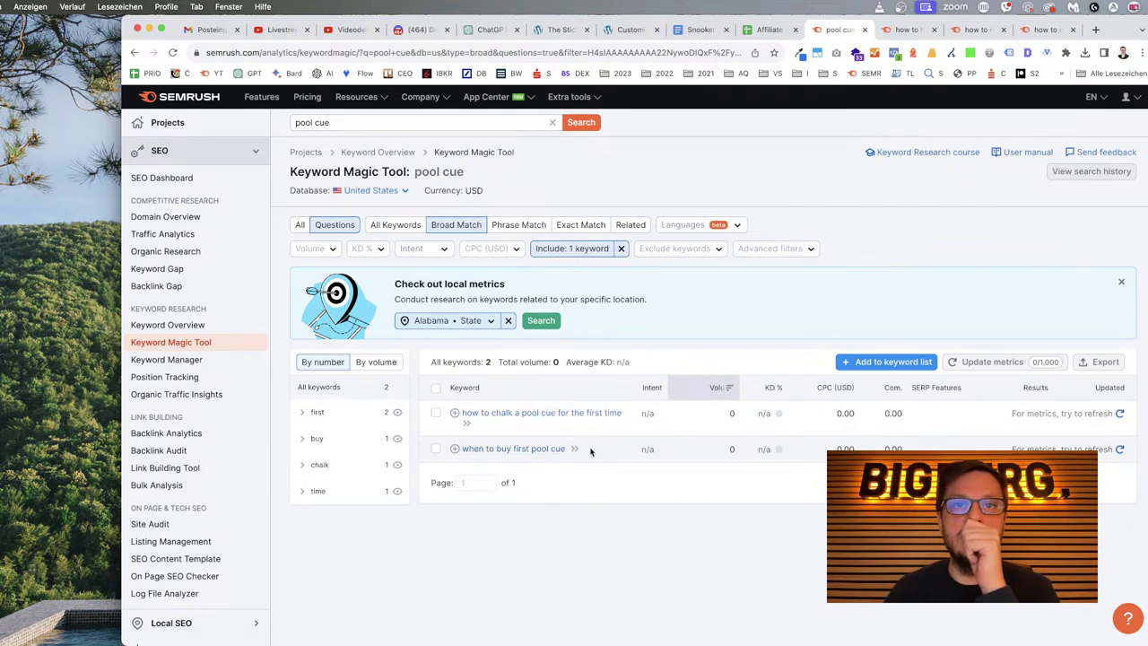
Copy the keyword "when to buy first pool cue" into cell B3 of the INF Q sheet and enter its volume 0 in D3.
triple_click(460, 448)
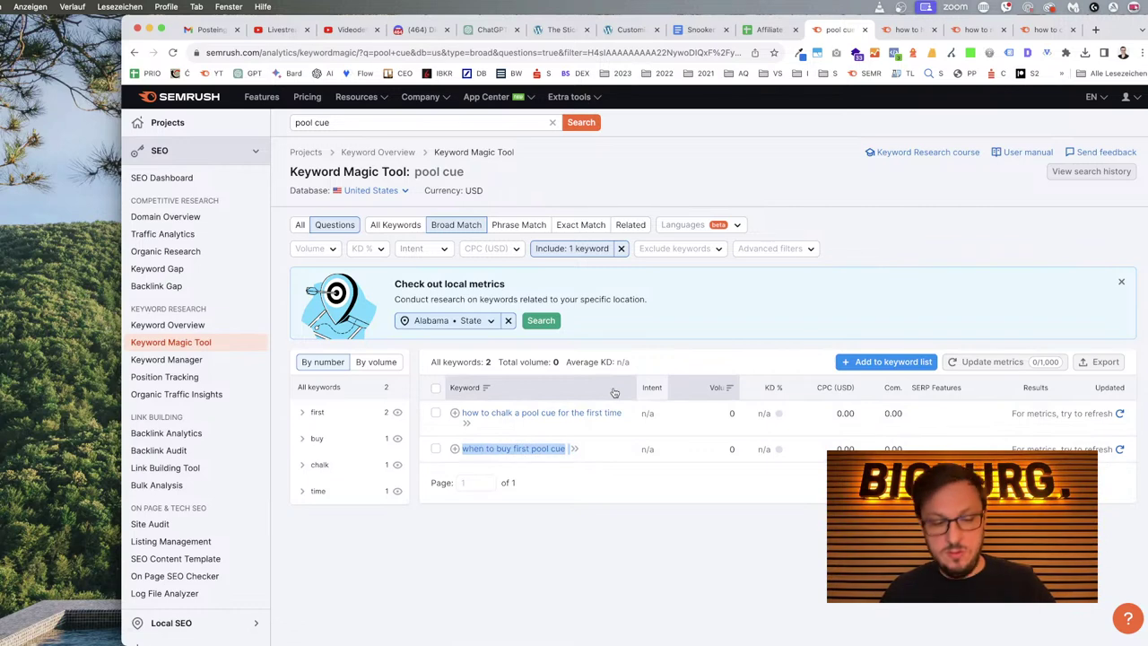
left_click(768, 29)
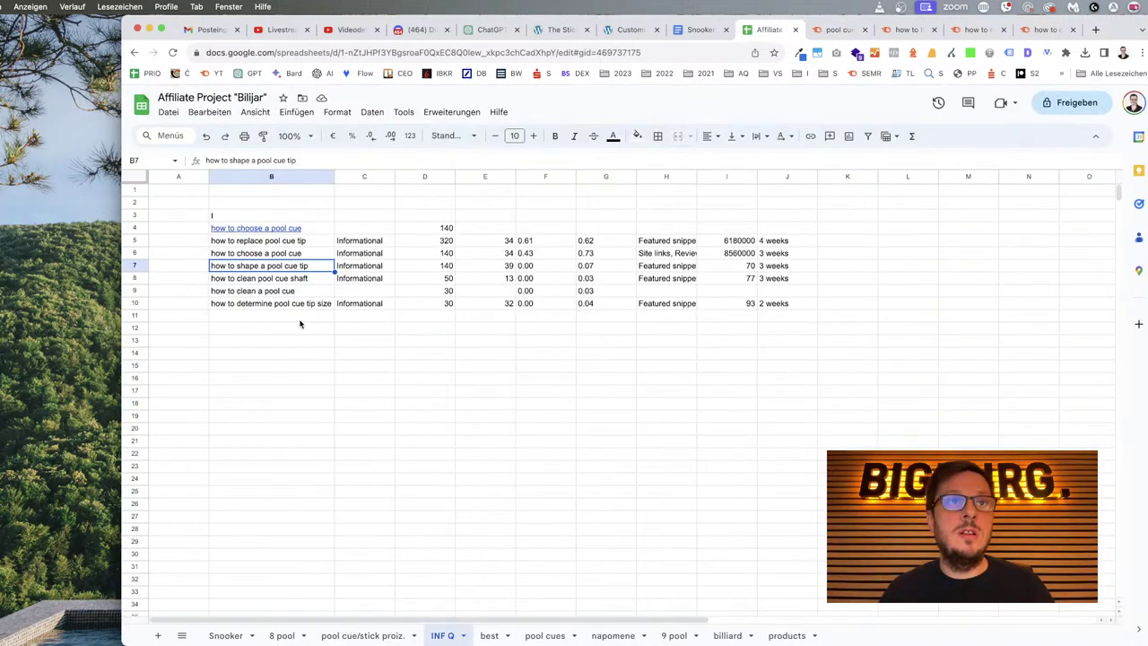
left_click(301, 318)
key("cmd+v")
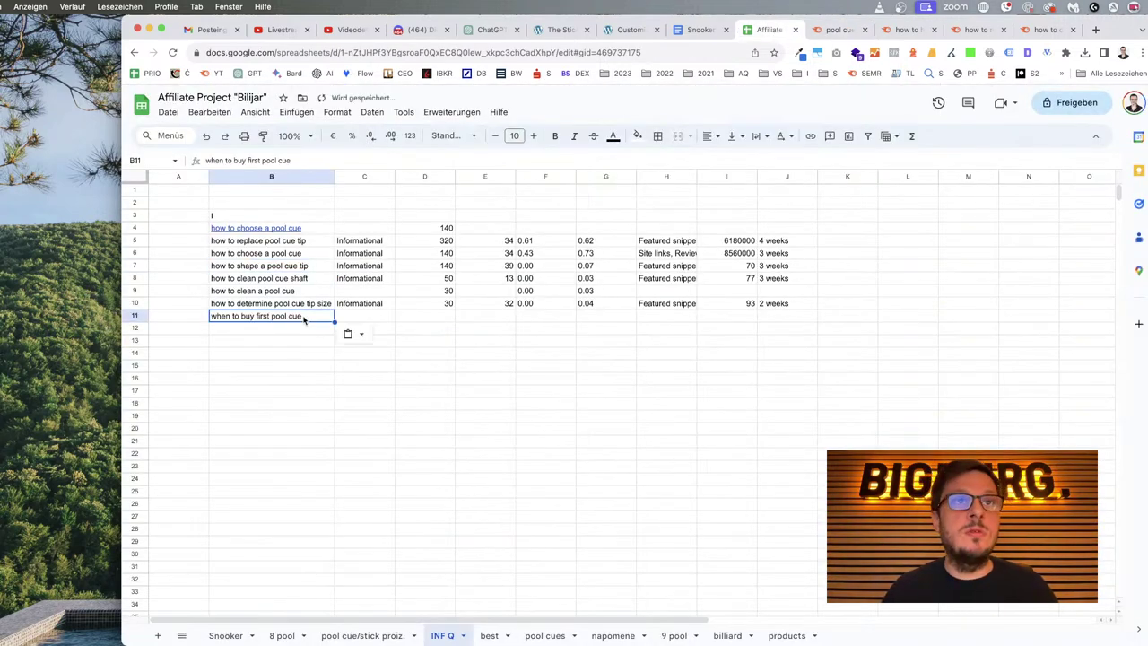
key("cmd+z")
left_click(421, 215)
type("0")
left_click(451, 344)
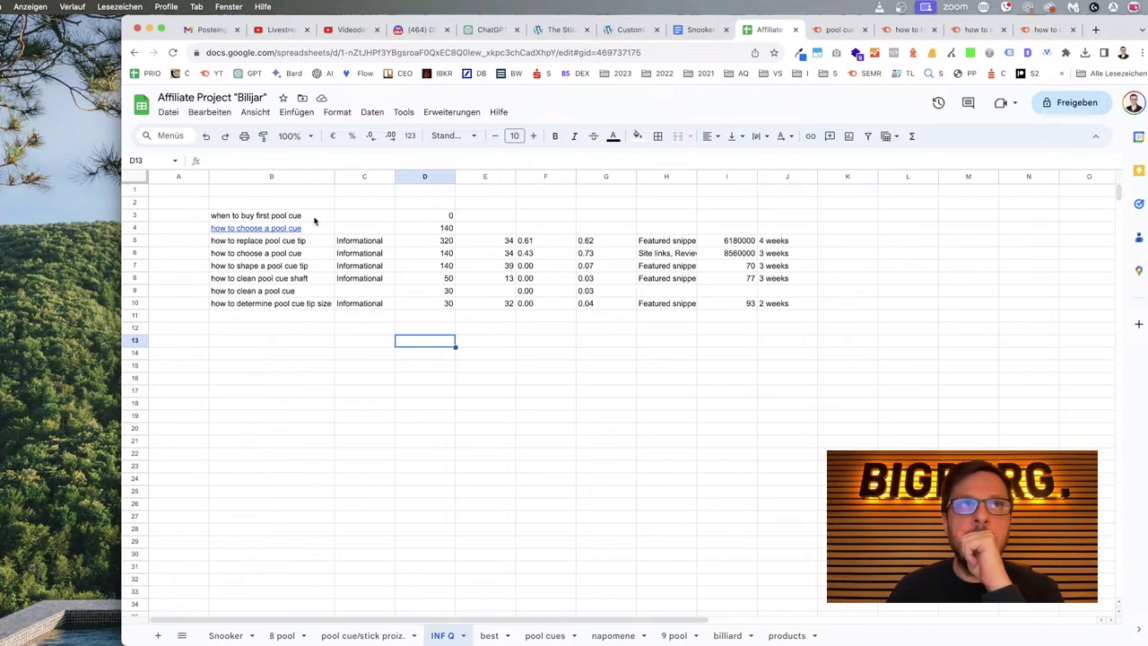
mouse_move(310, 231)
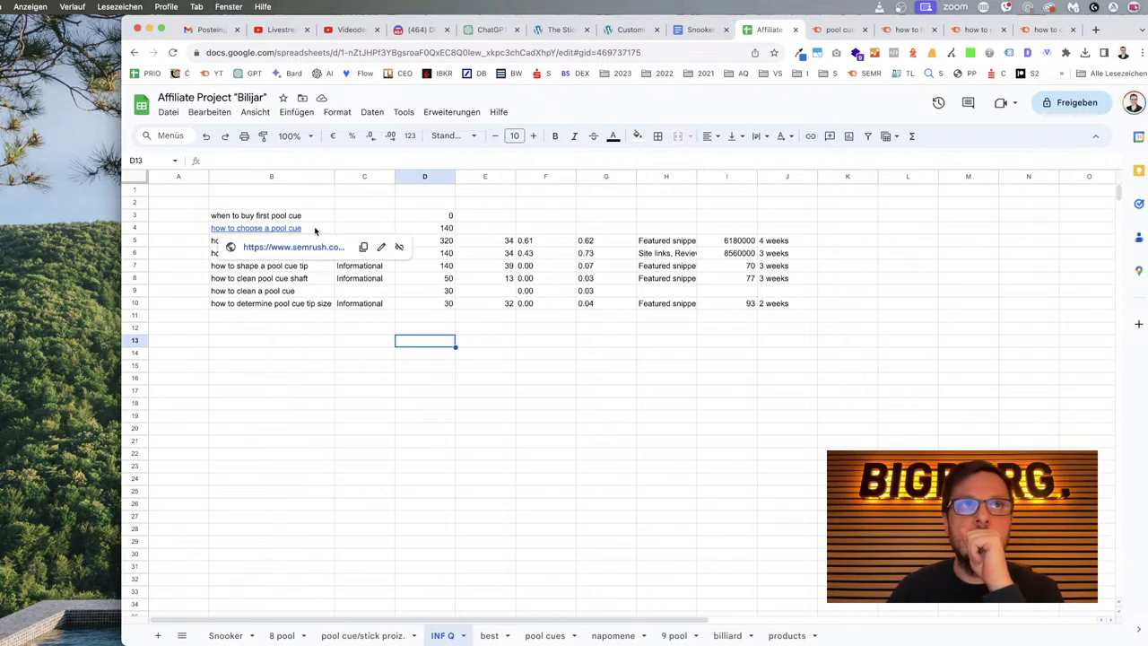
left_click(315, 232)
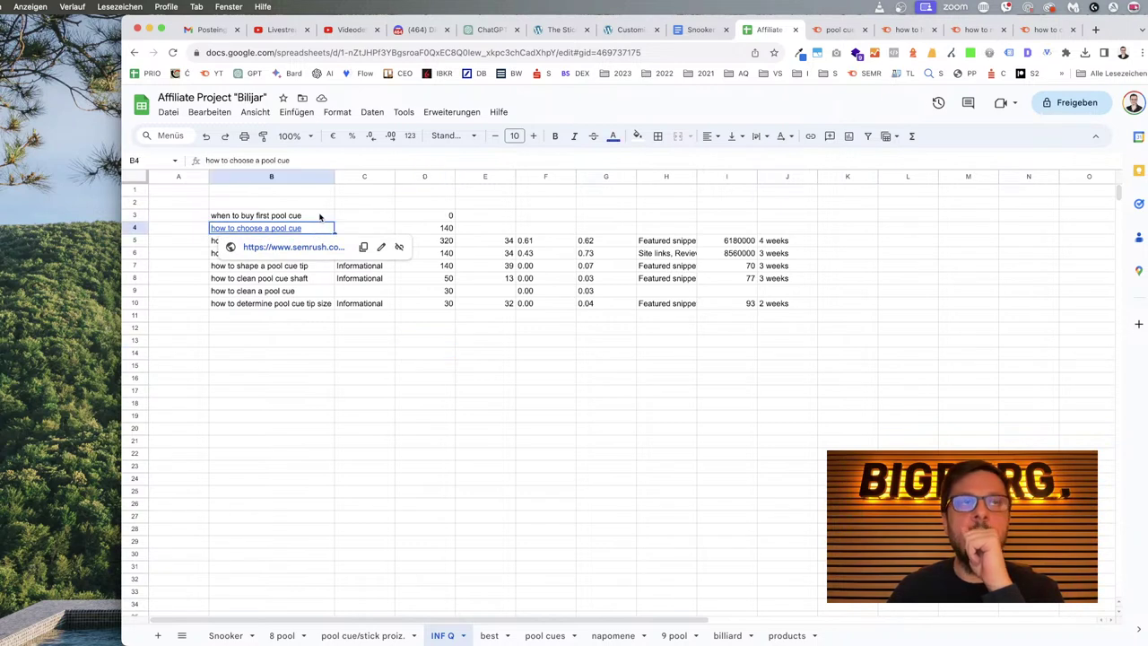
left_click(372, 231)
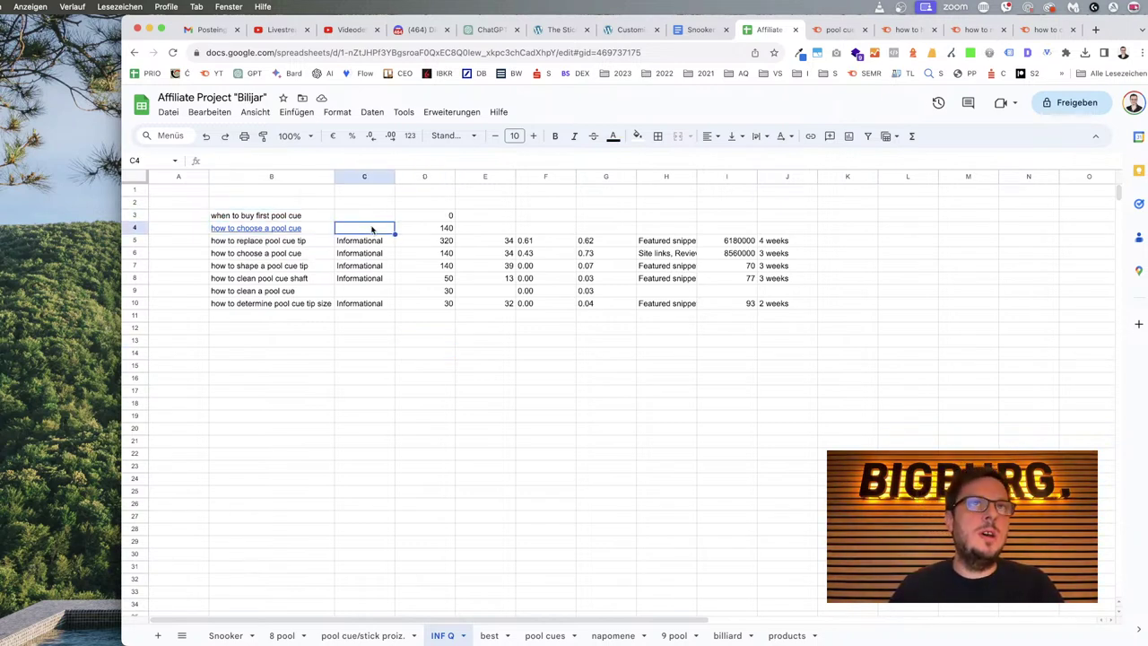
Return to Semrush and change the included keyword filter to "why".
left_click(818, 33)
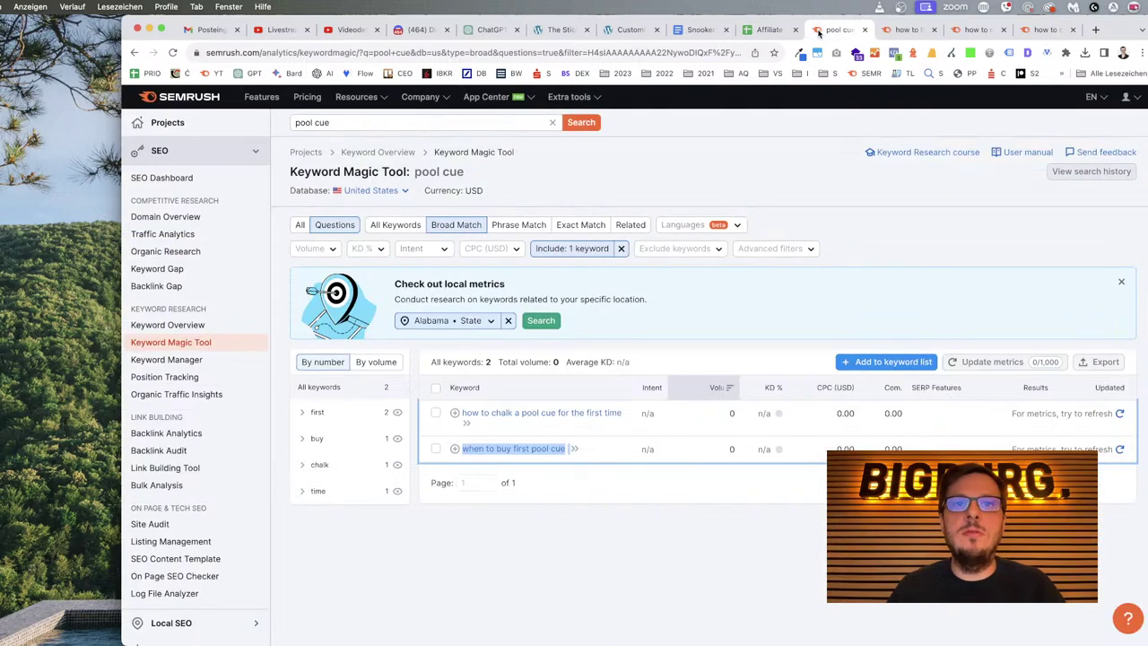
left_click(558, 248)
double_click(561, 350)
type("why")
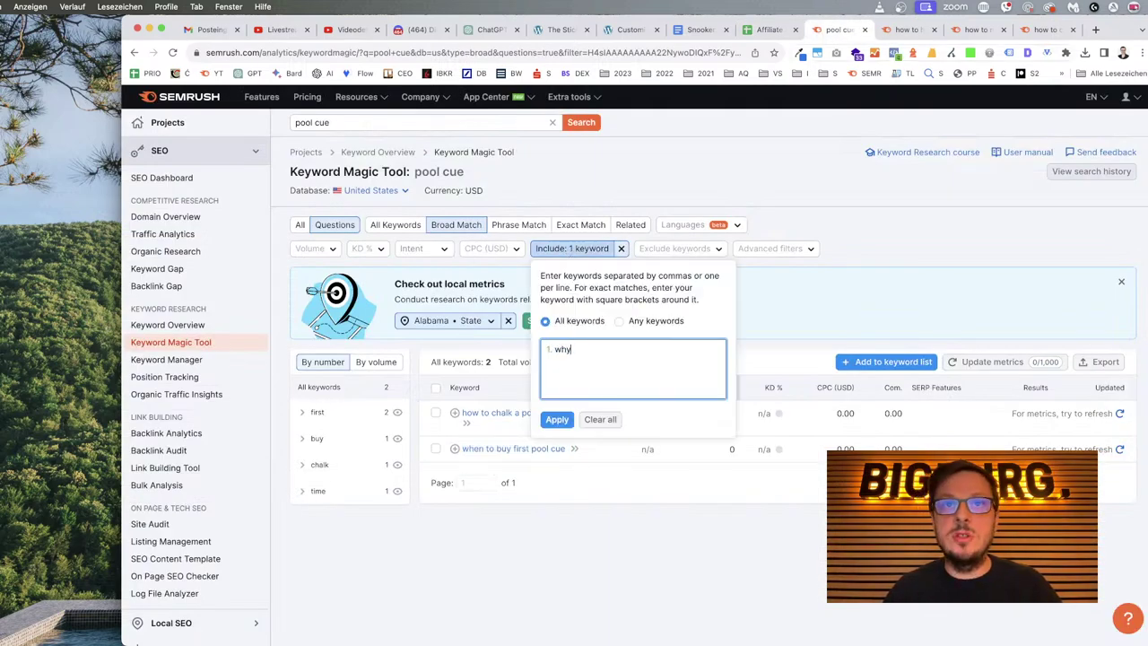
left_click(556, 419)
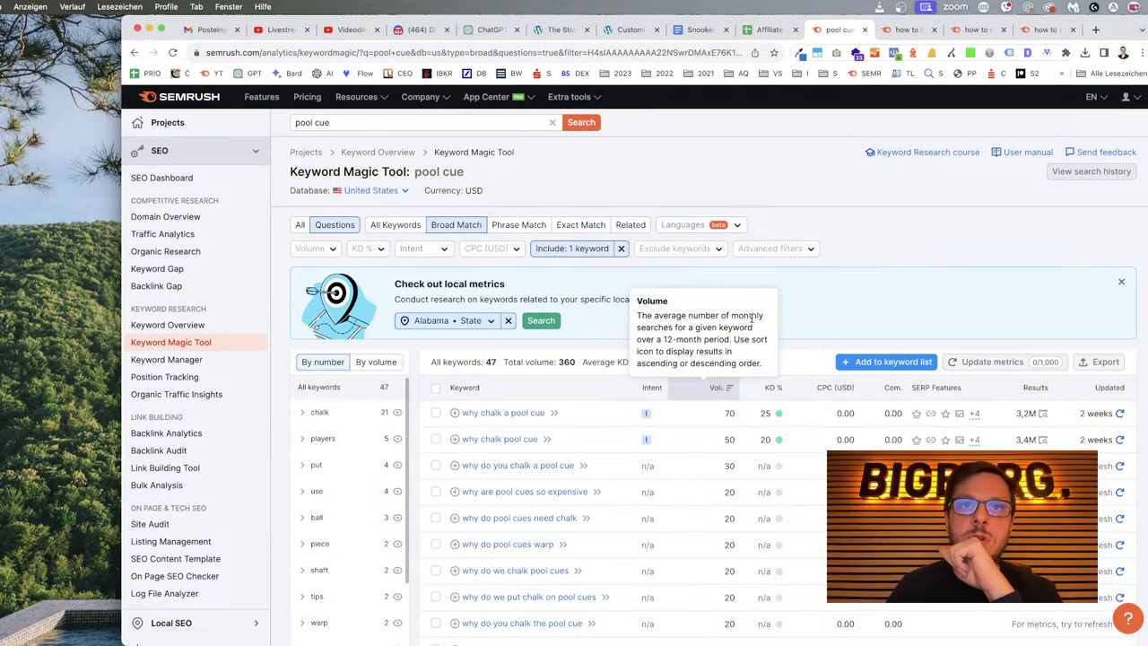
Copy the keyword "why are pool cues so expensive" from Semrush into cell B2 of the INF Q sheet and enter its volume 20 in D2.
scroll(595, 468, "down", 2)
scroll(595, 468, "down", 1)
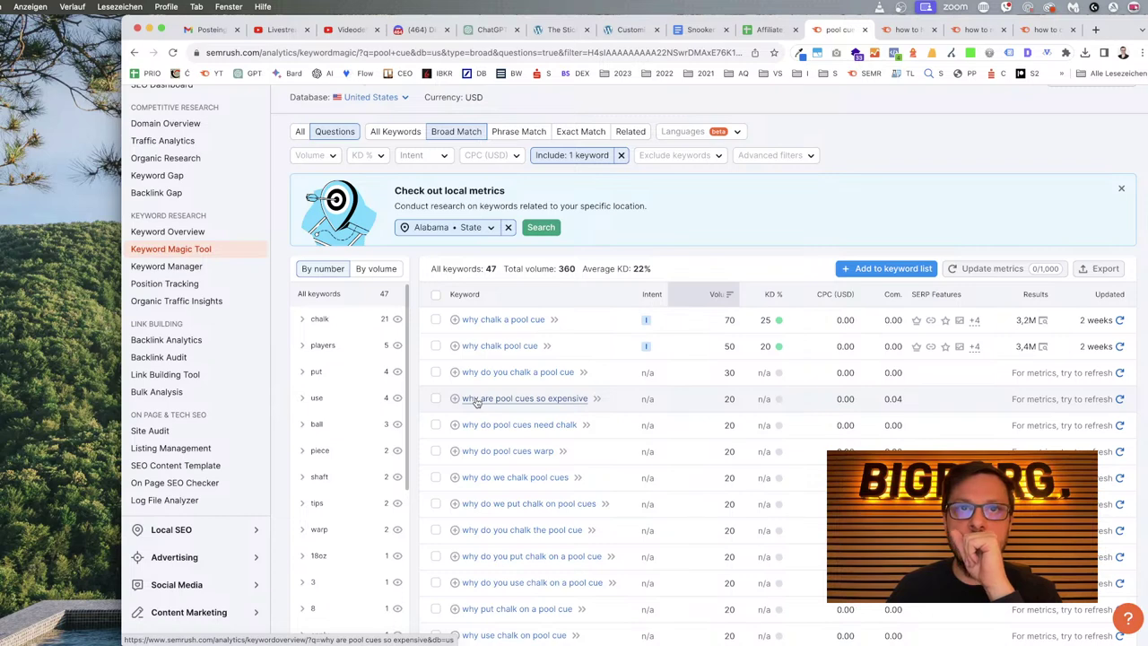
left_click_drag(461, 398, 732, 397)
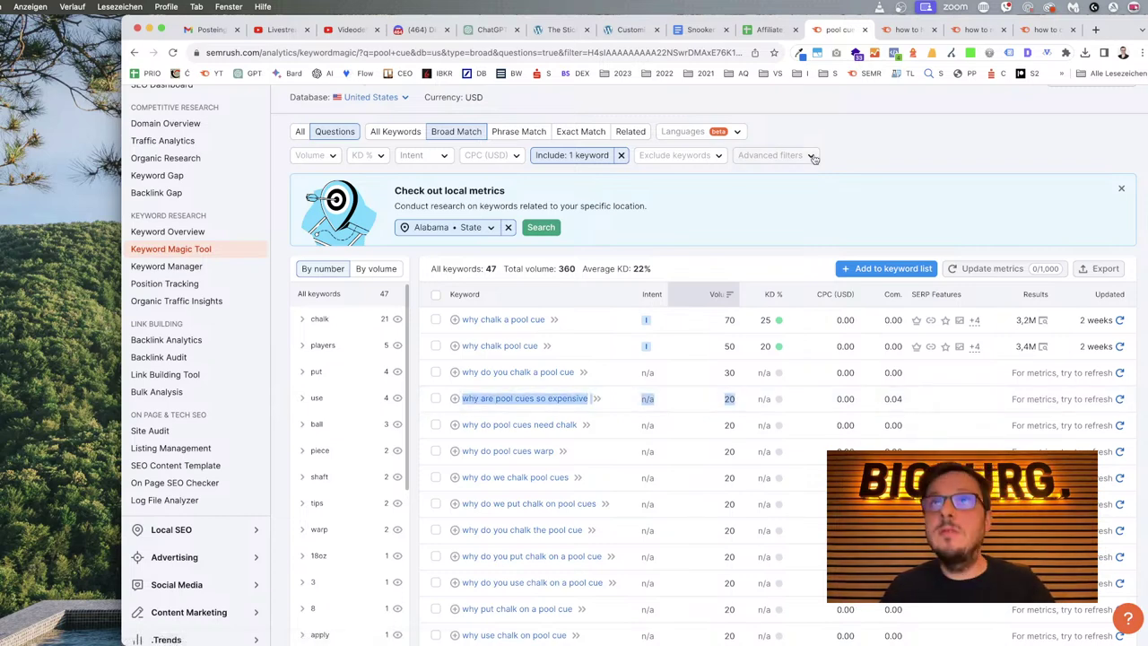
left_click(770, 29)
left_click(294, 340)
left_click(302, 329)
key("ctrl+v")
left_click(318, 355)
left_click_drag(318, 329, 419, 201)
left_click(327, 355)
left_click(368, 203)
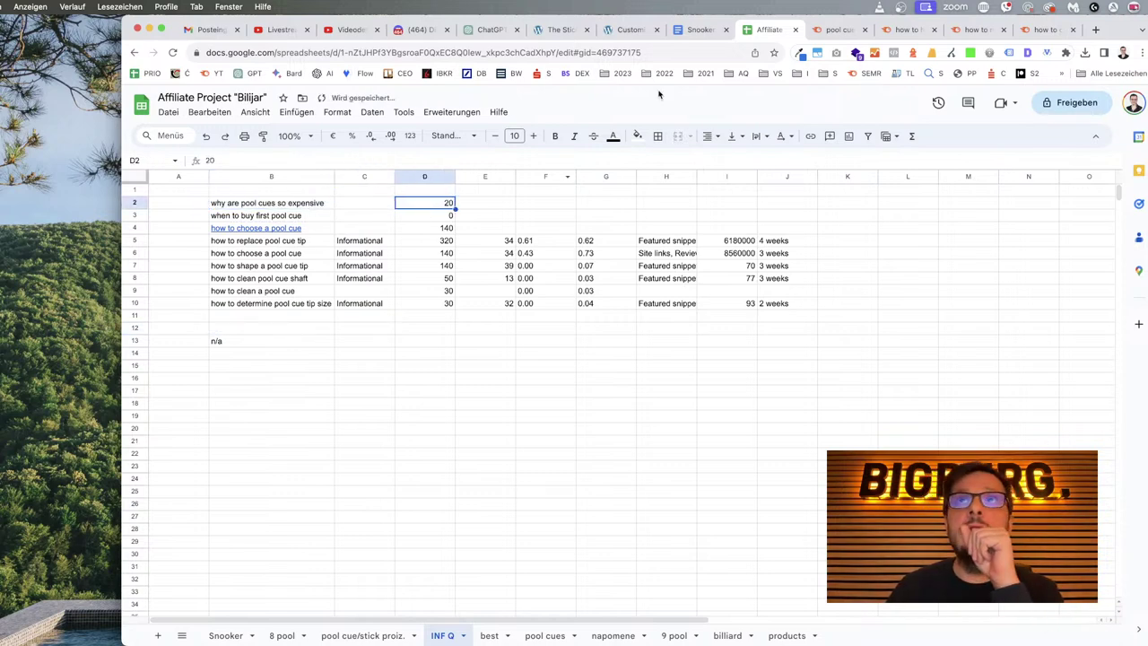
Switch back to Semrush and review the remaining "why" questions for further usable pool cue keywords.
left_click(823, 34)
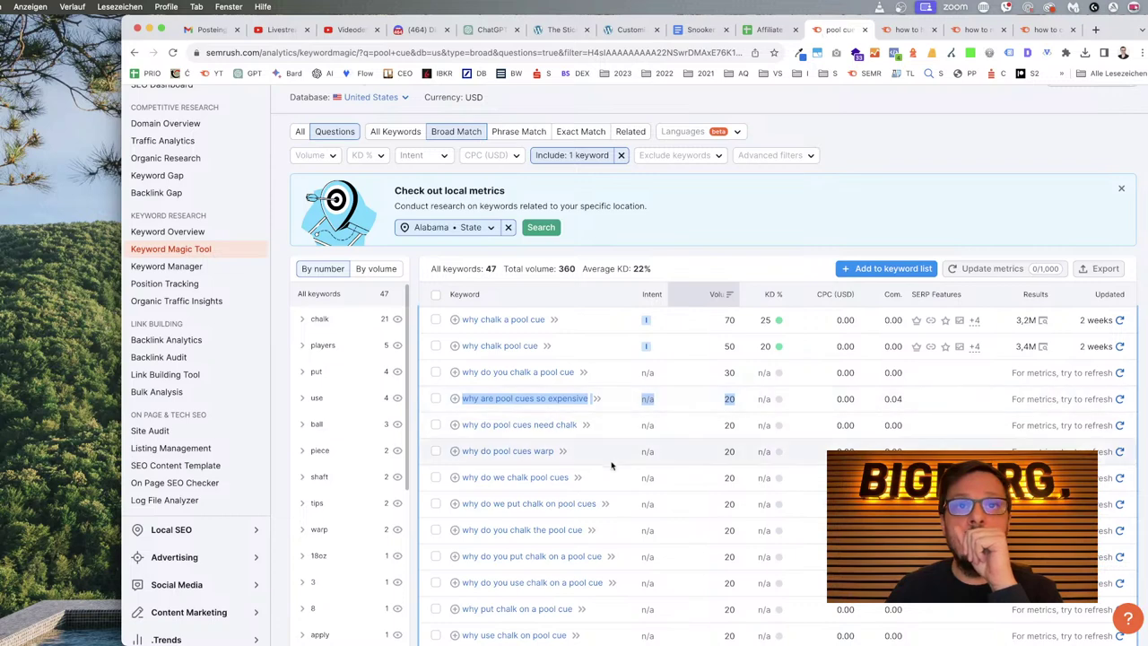
scroll(606, 453, "down", 3)
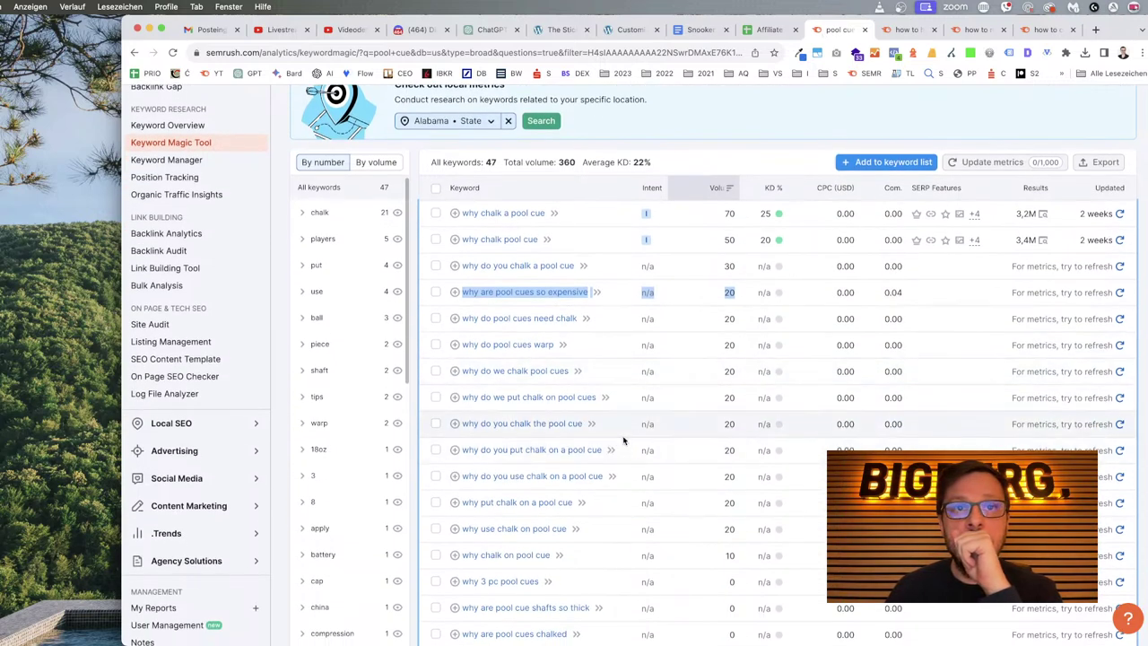
scroll(623, 439, "down", 3)
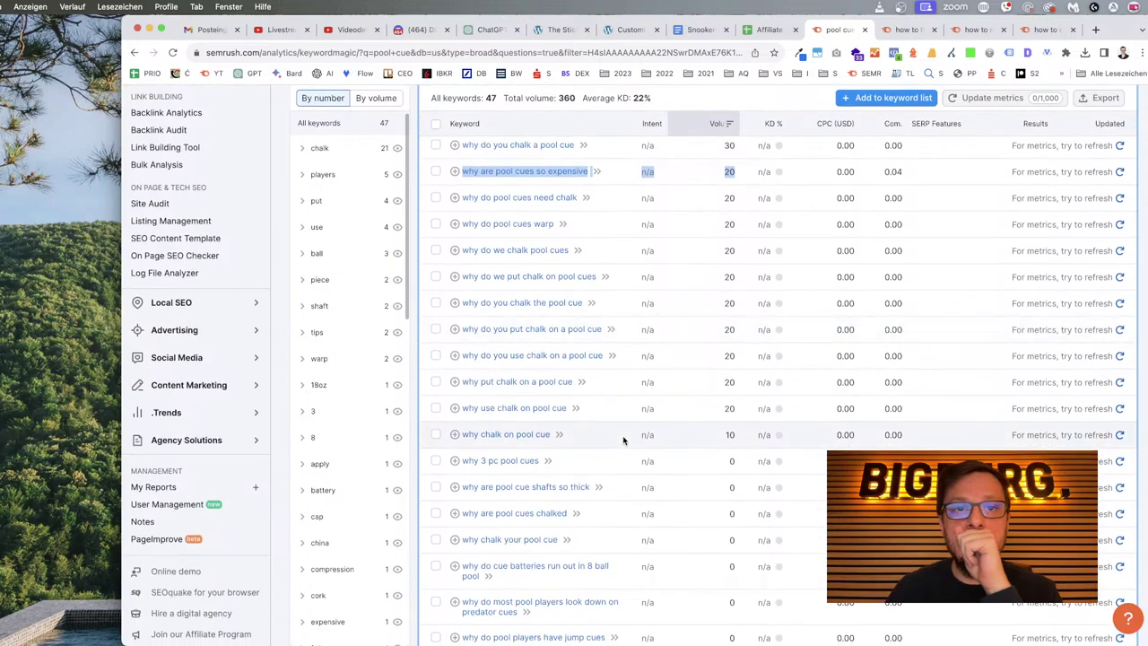
scroll(623, 439, "up", 8)
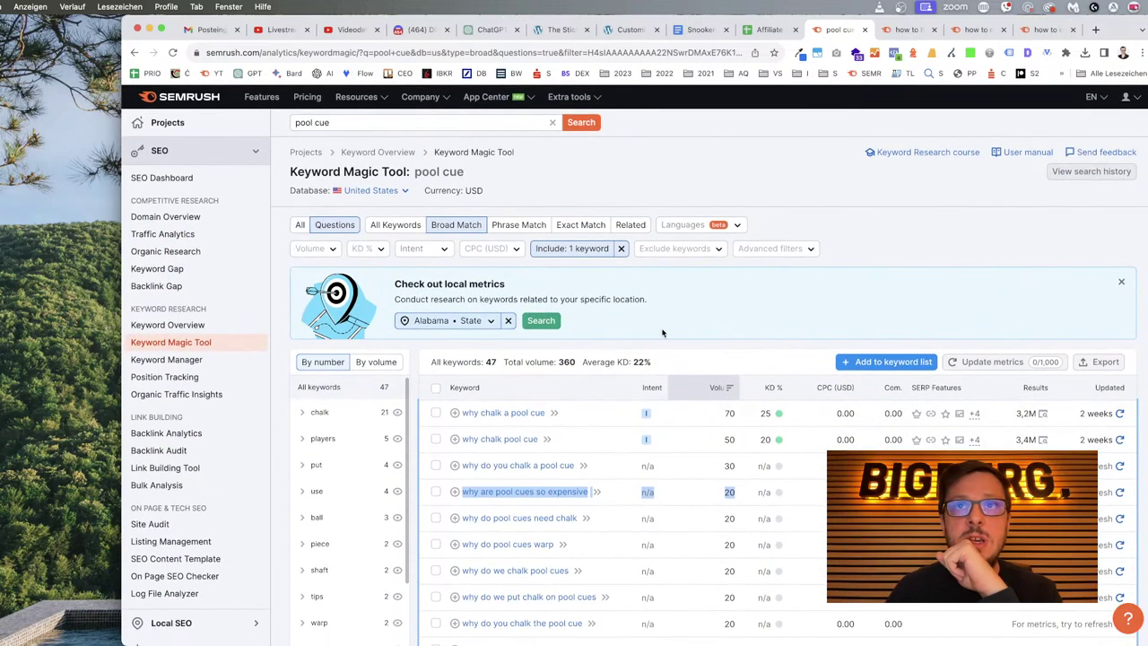
left_click(677, 351)
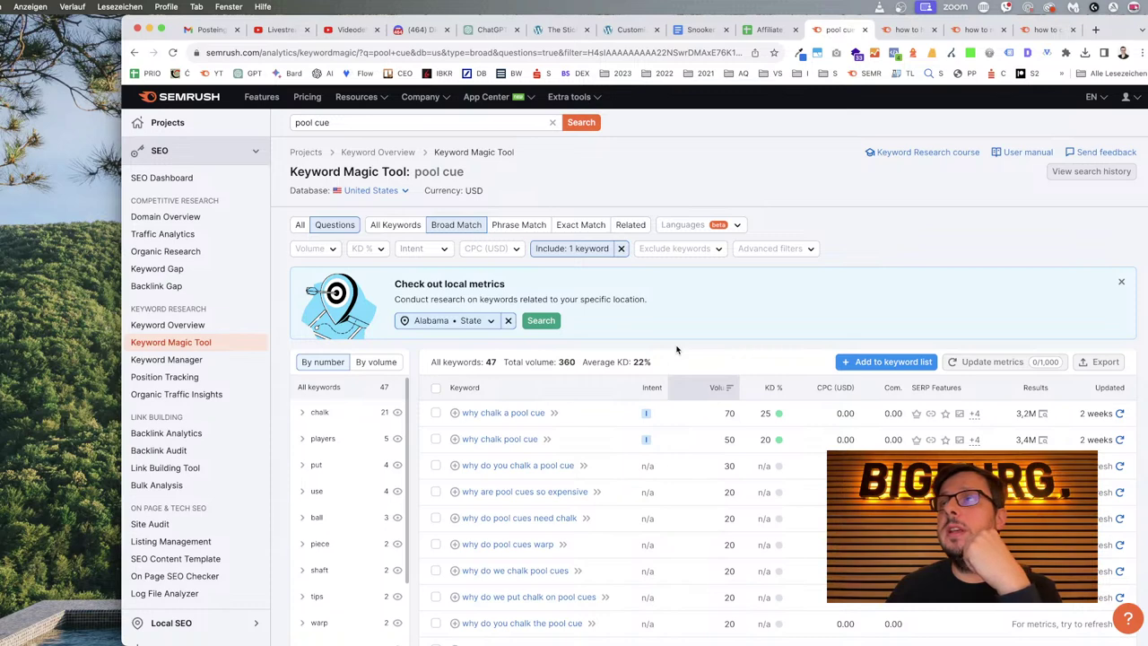
Review the open keyword overviews for "how to hold a pool cue", "how to replace pool cue tip" and "how to choose a pool cue".
left_click(906, 31)
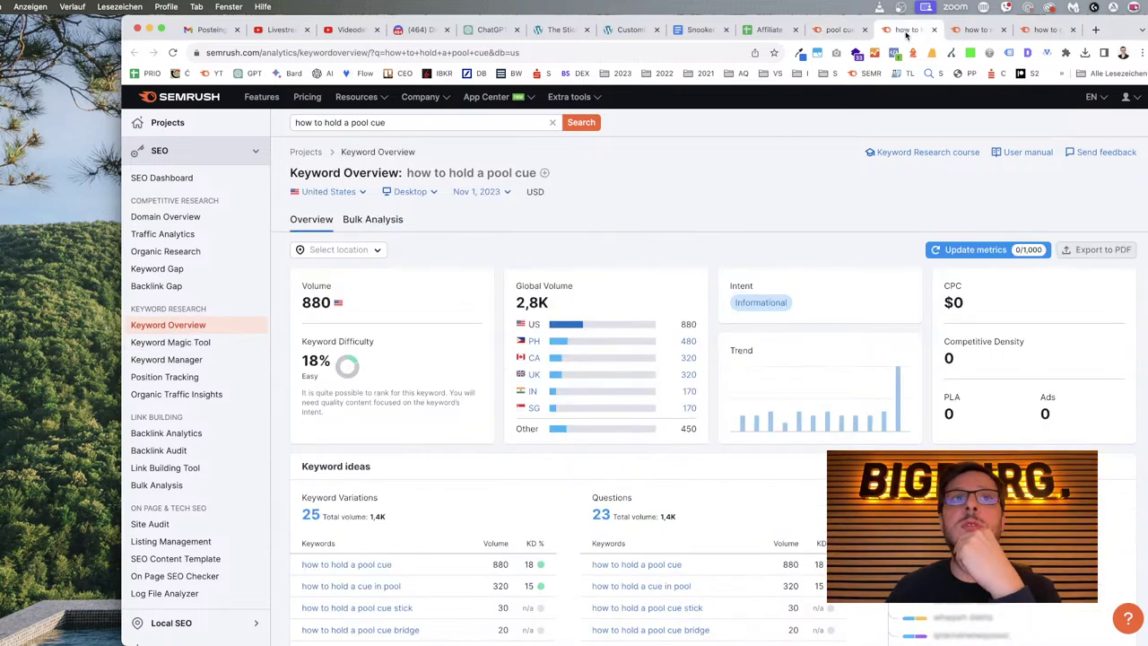
left_click(968, 31)
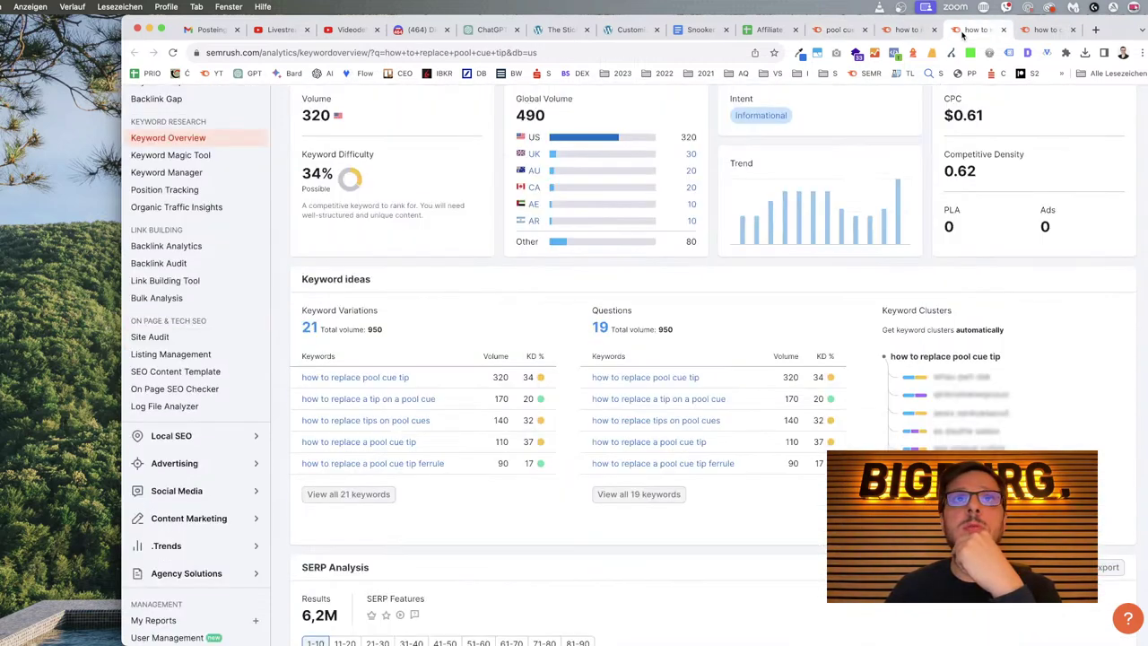
scroll(918, 200, "up", 4)
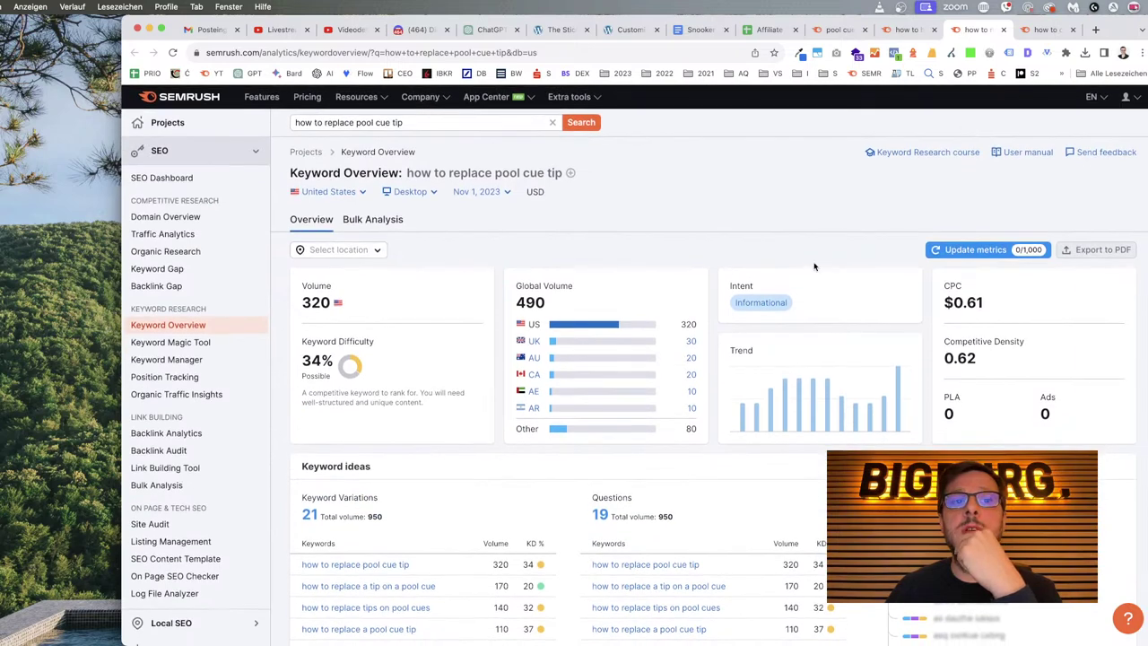
left_click(1044, 30)
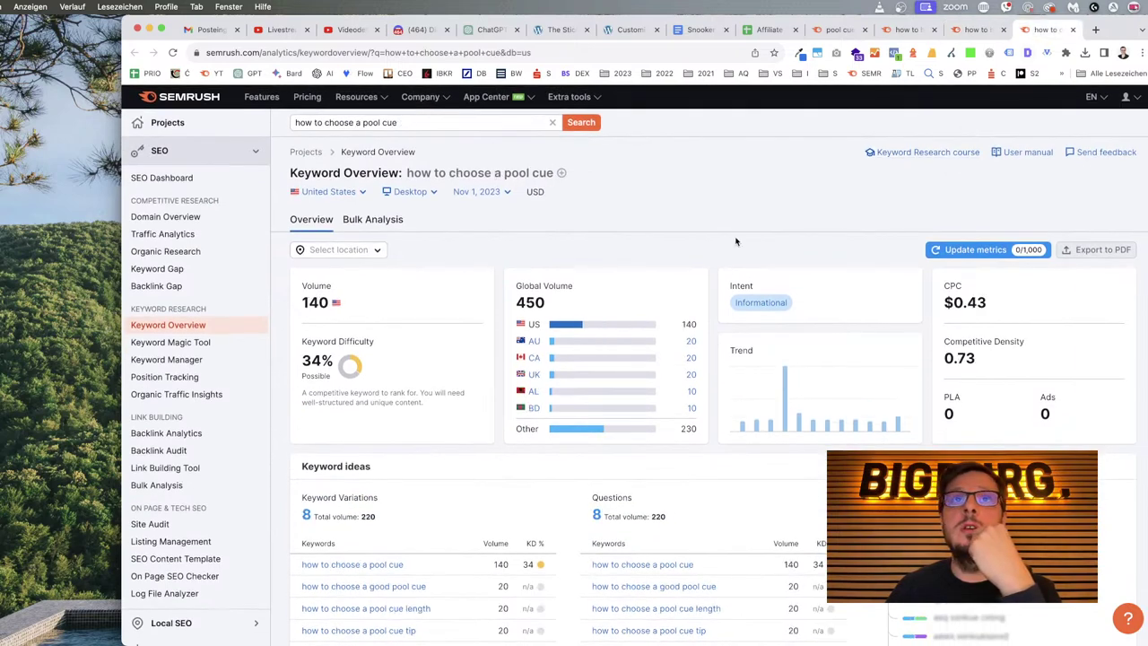
scroll(696, 243, "down", 4)
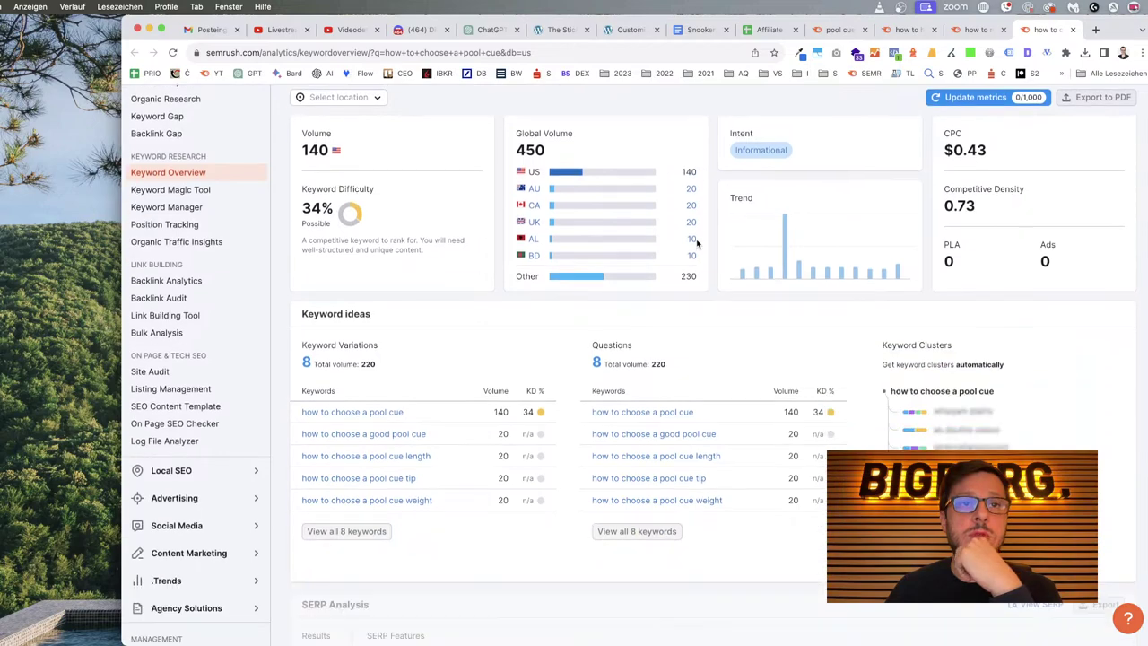
scroll(696, 243, "up", 5)
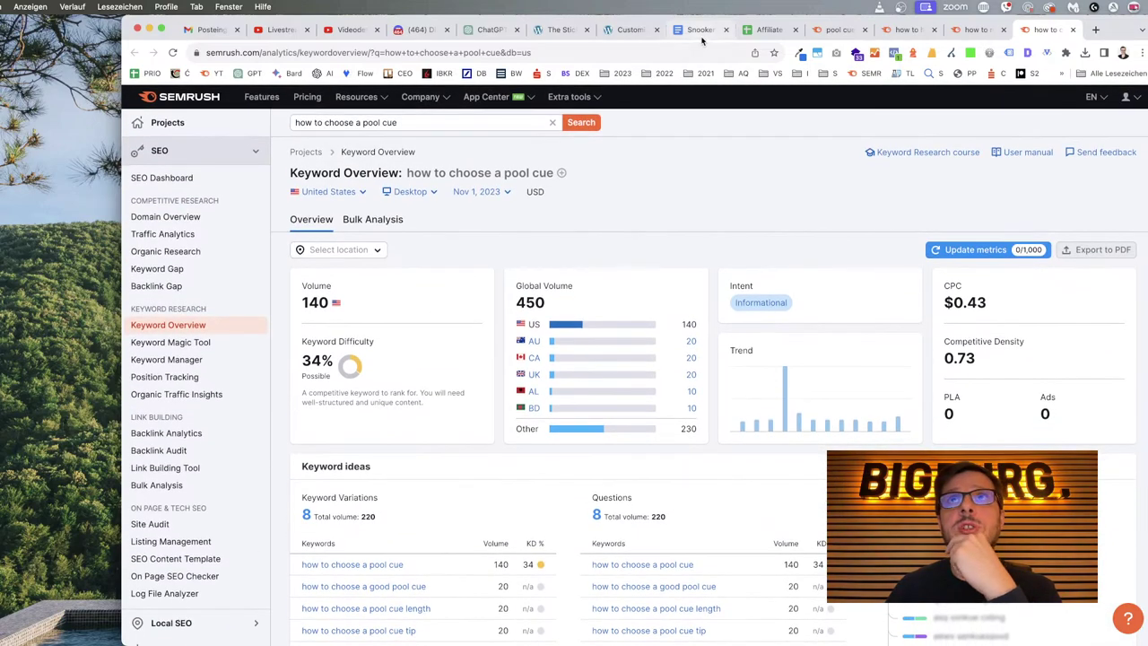
Return to the INF Q sheet and copy the keyword from B4 into B13 as values only, without the link formatting.
left_click(760, 31)
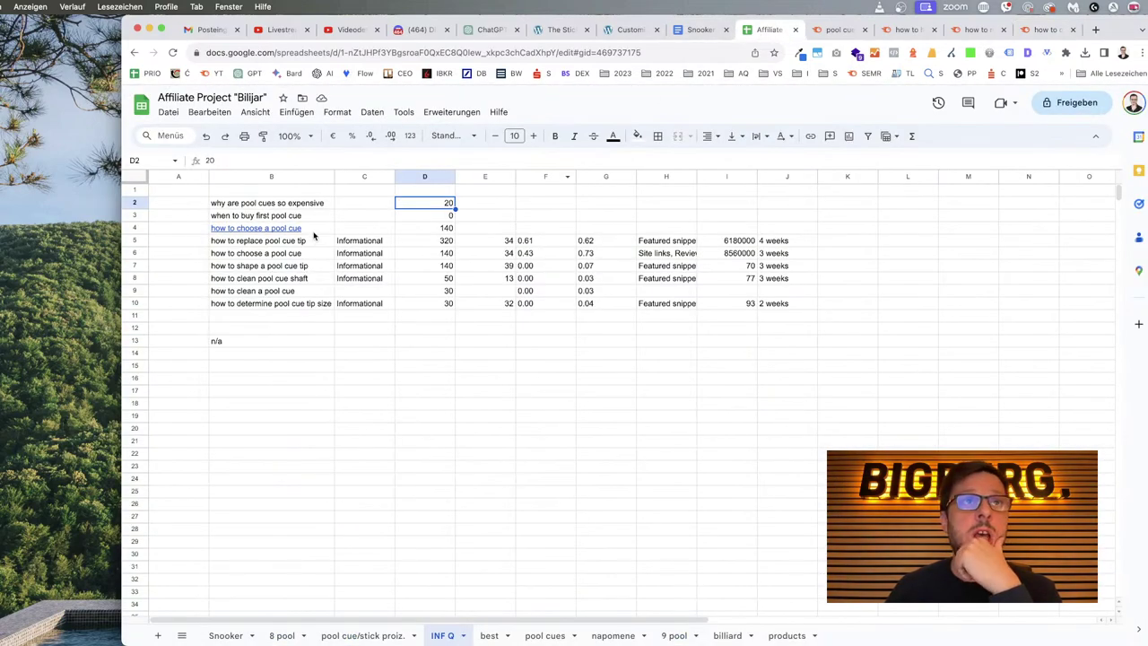
mouse_move(316, 234)
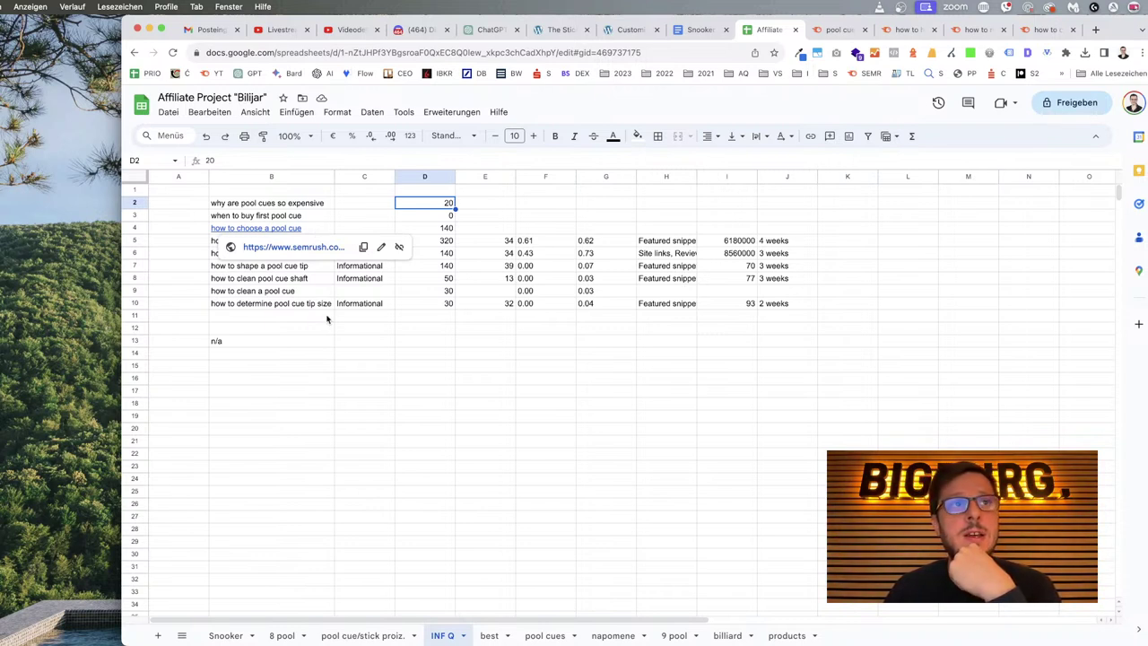
left_click(297, 345)
left_click(321, 227)
key("cmd+c")
left_click(257, 342)
key("cmd+v")
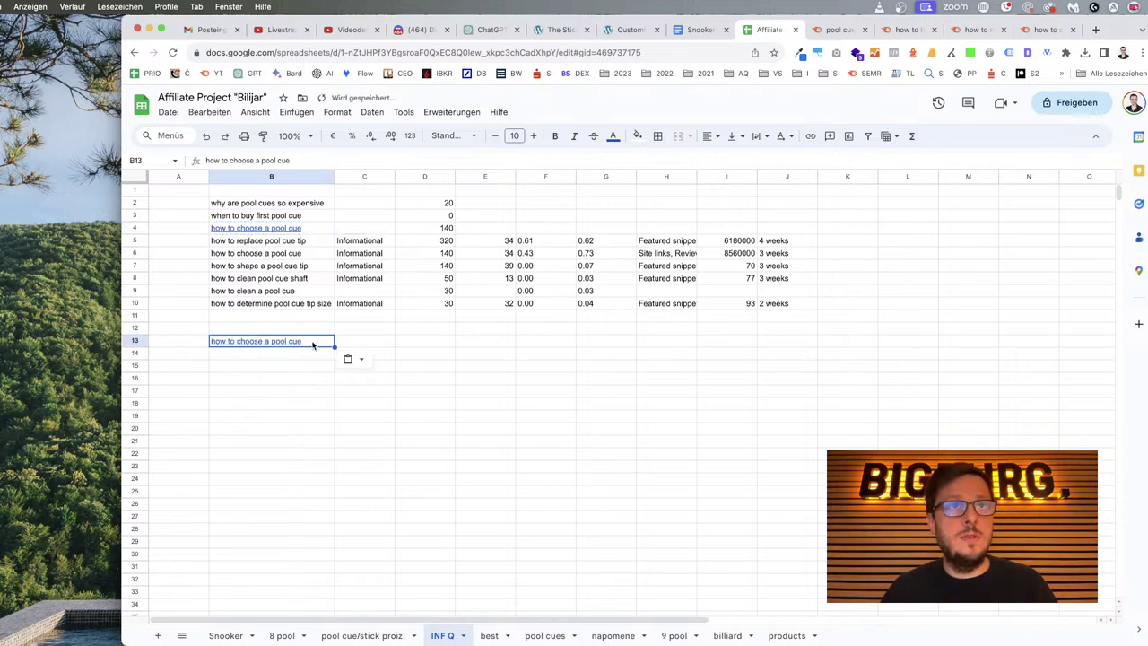
key("cmd+z")
key("cmd+shift+v")
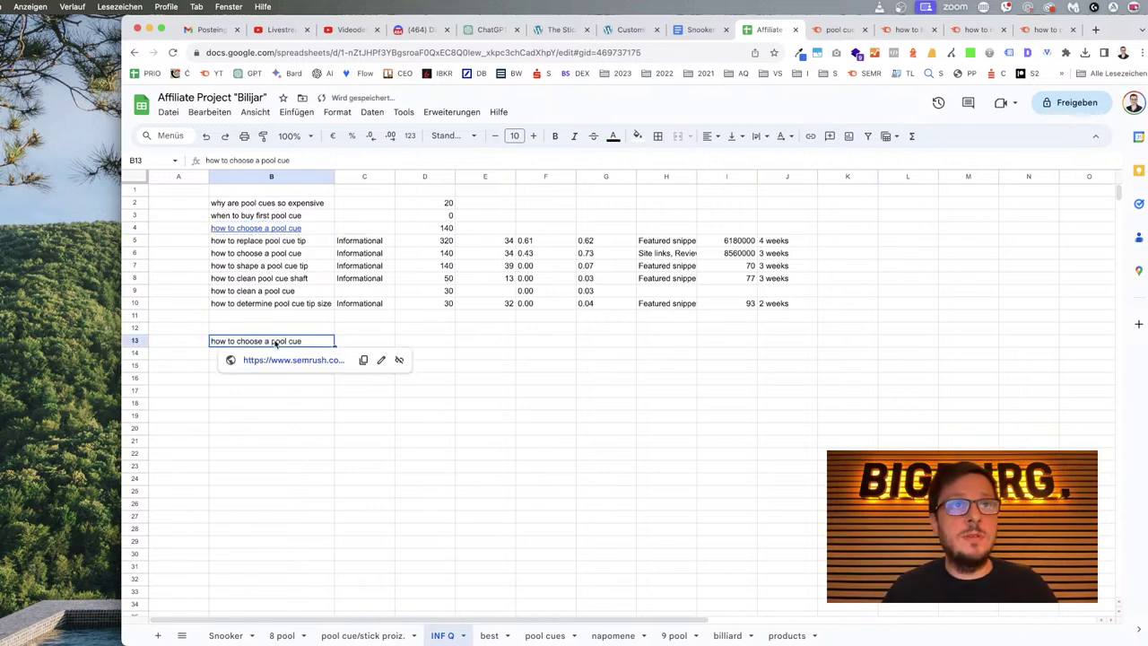
Reword the text in B13 to the title "How to choose your first pool cue?".
double_click(240, 341)
left_click(215, 341)
key("BackSpace")
type("H")
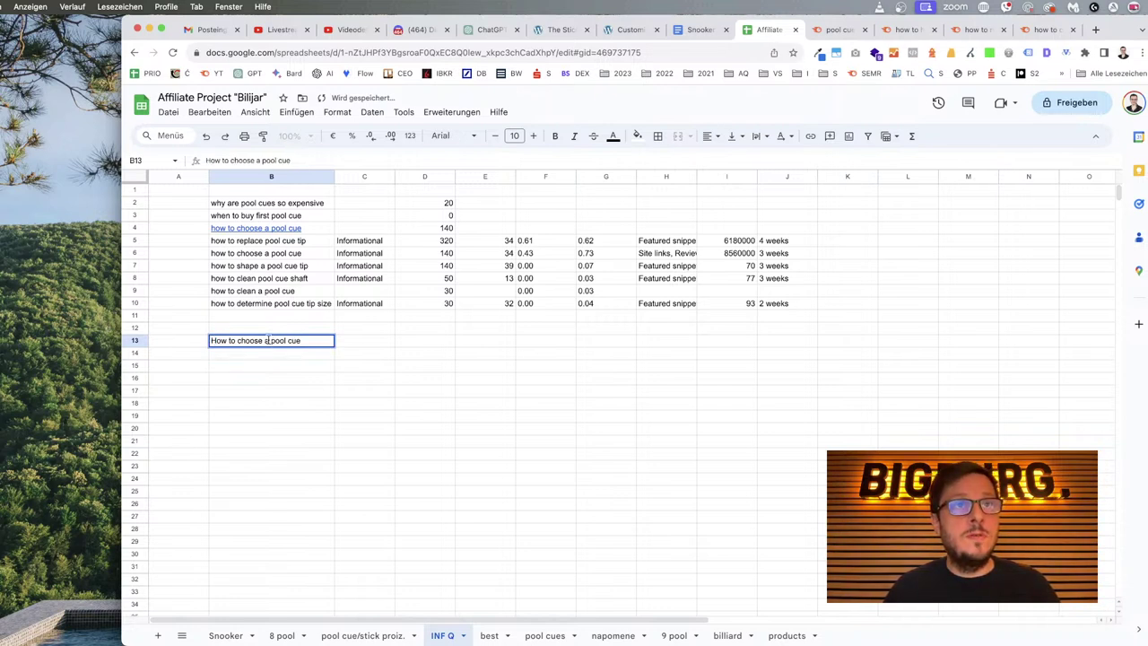
left_click(265, 339)
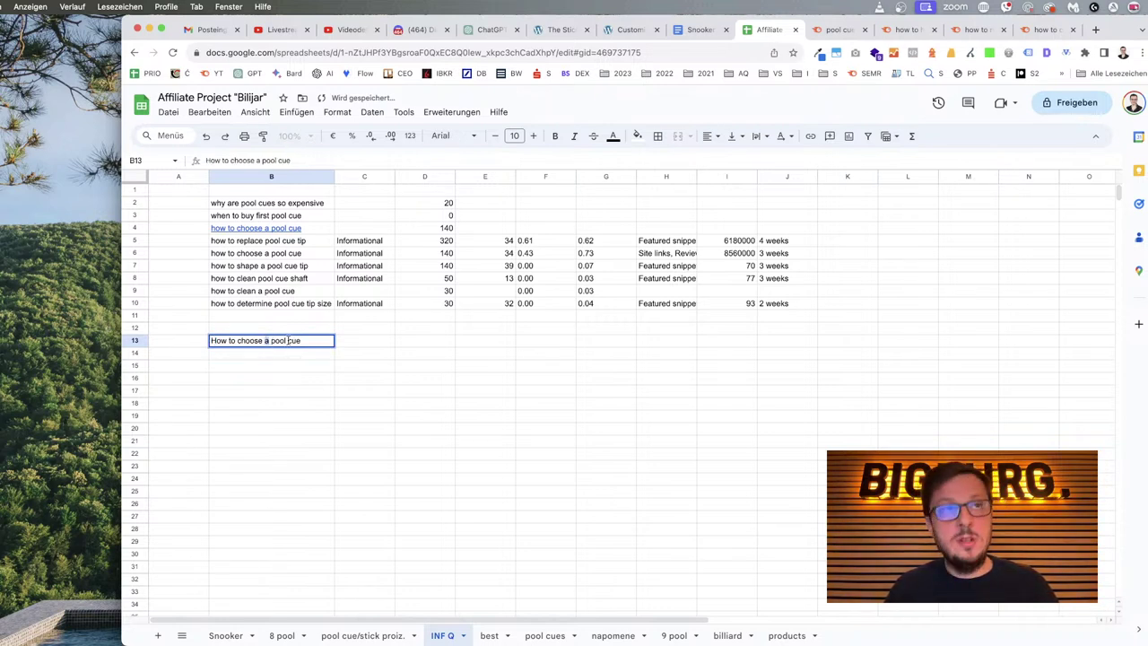
key("Delete")
type("your")
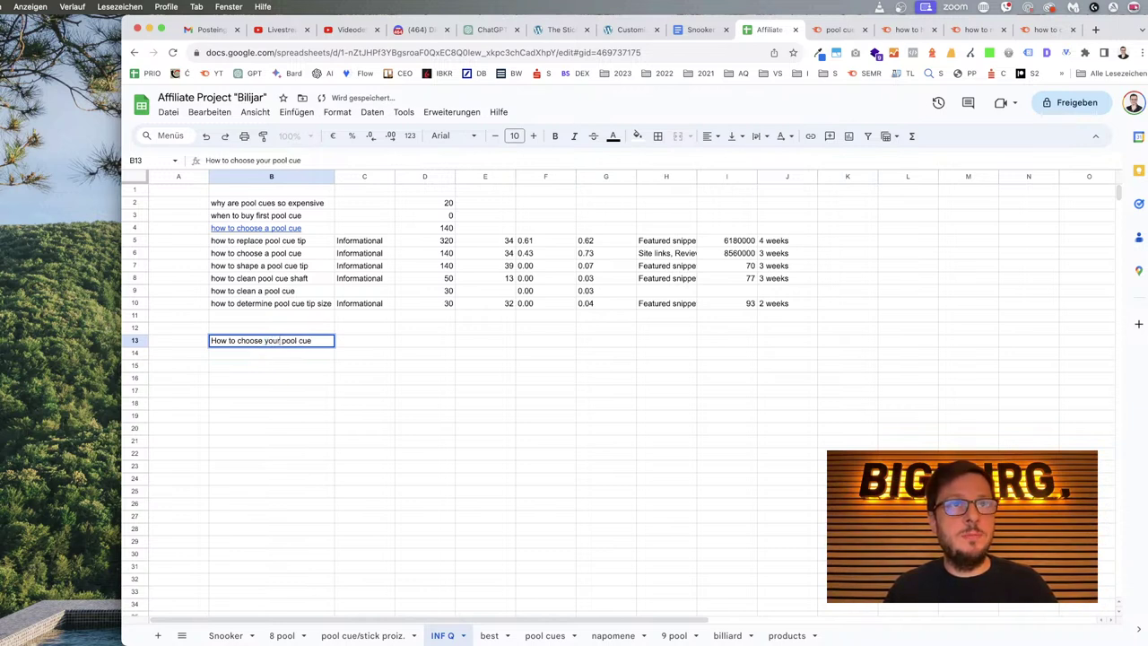
type(" first")
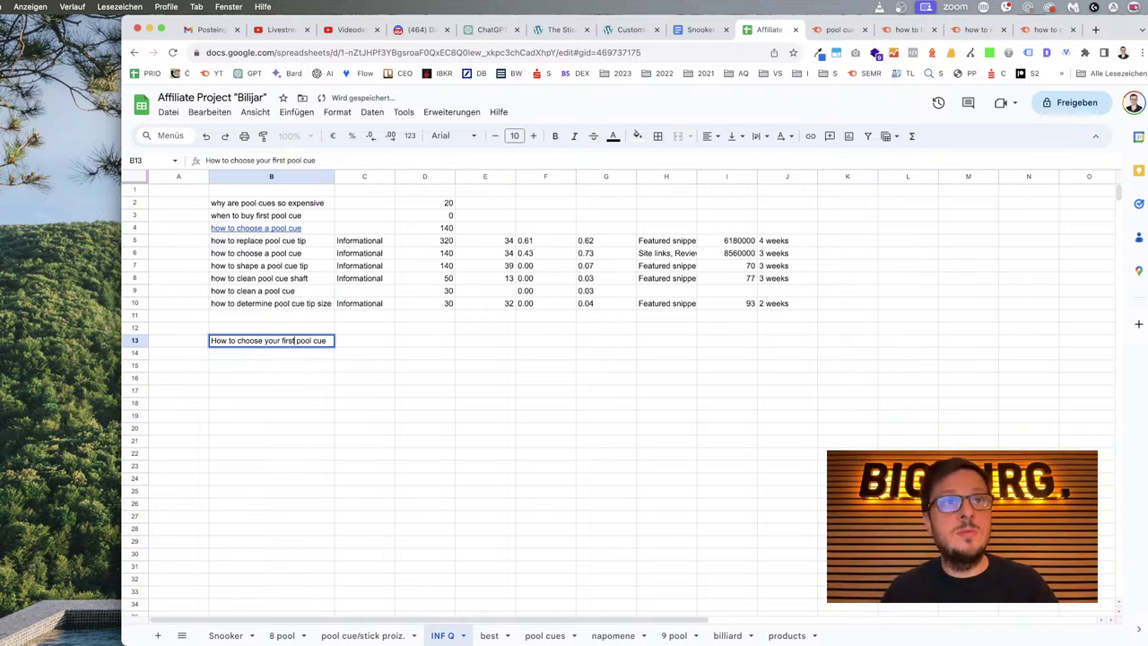
left_click(326, 340)
type("?")
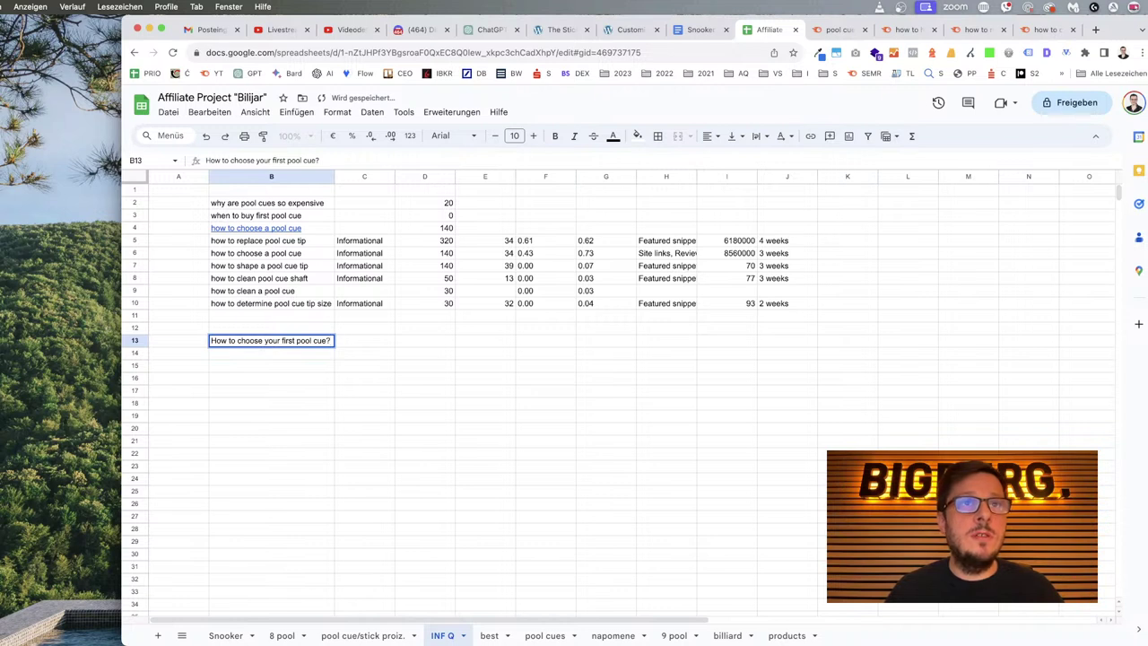
Calculate the title's character count in C13 with the formula =LEN(B13).
left_click(386, 341)
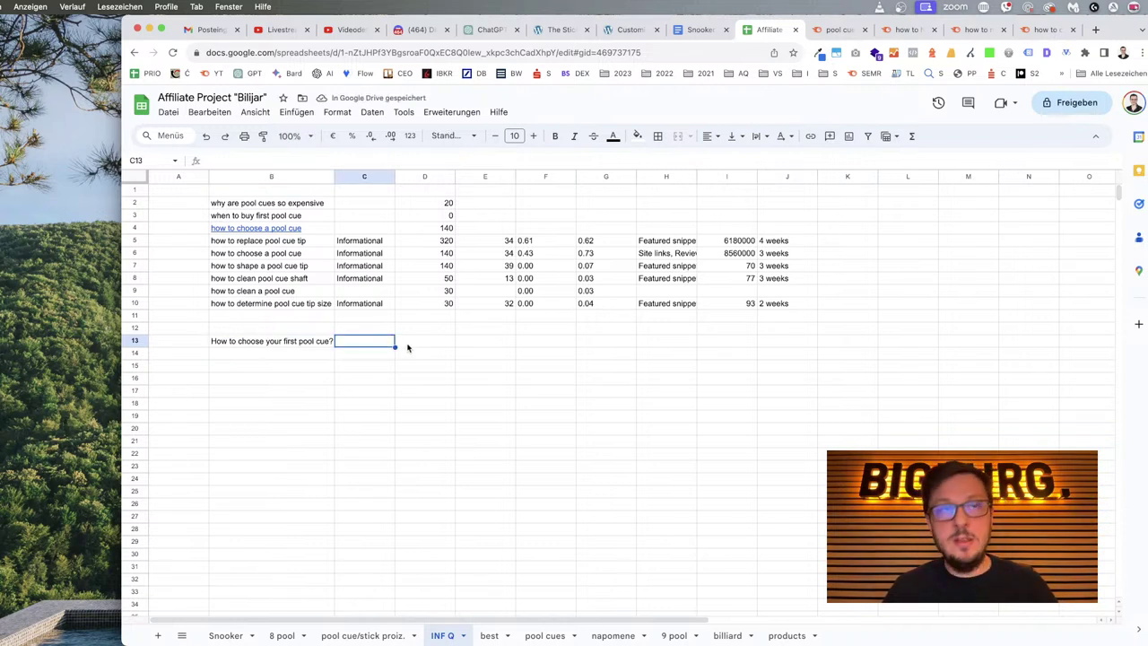
type("=LEN(")
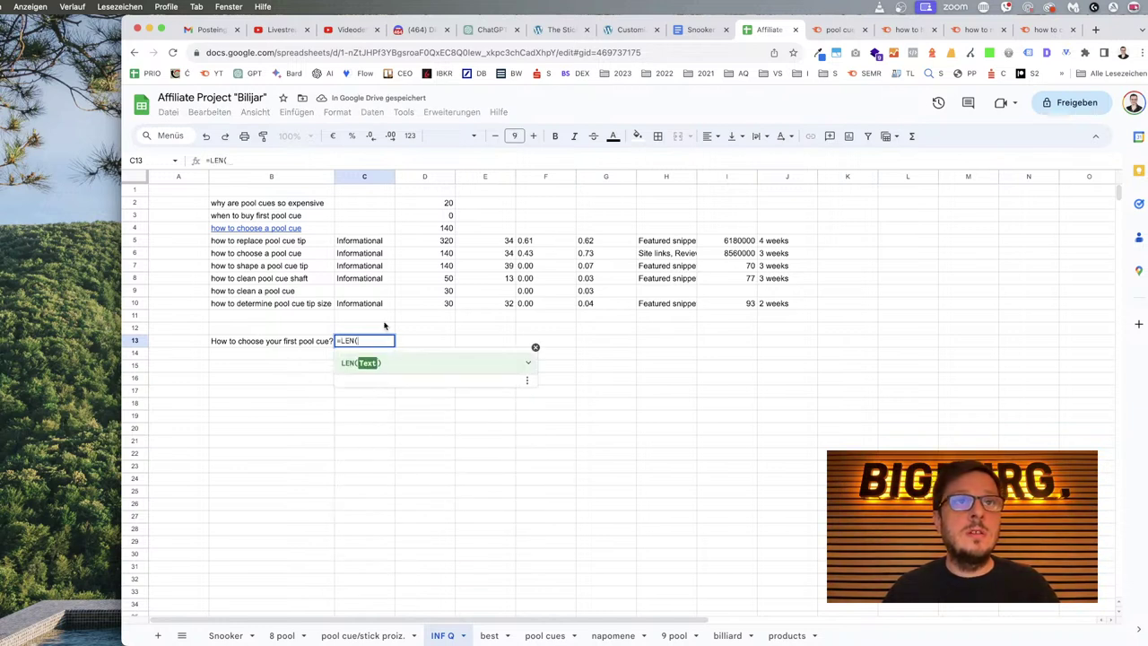
left_click(310, 343)
type(")")
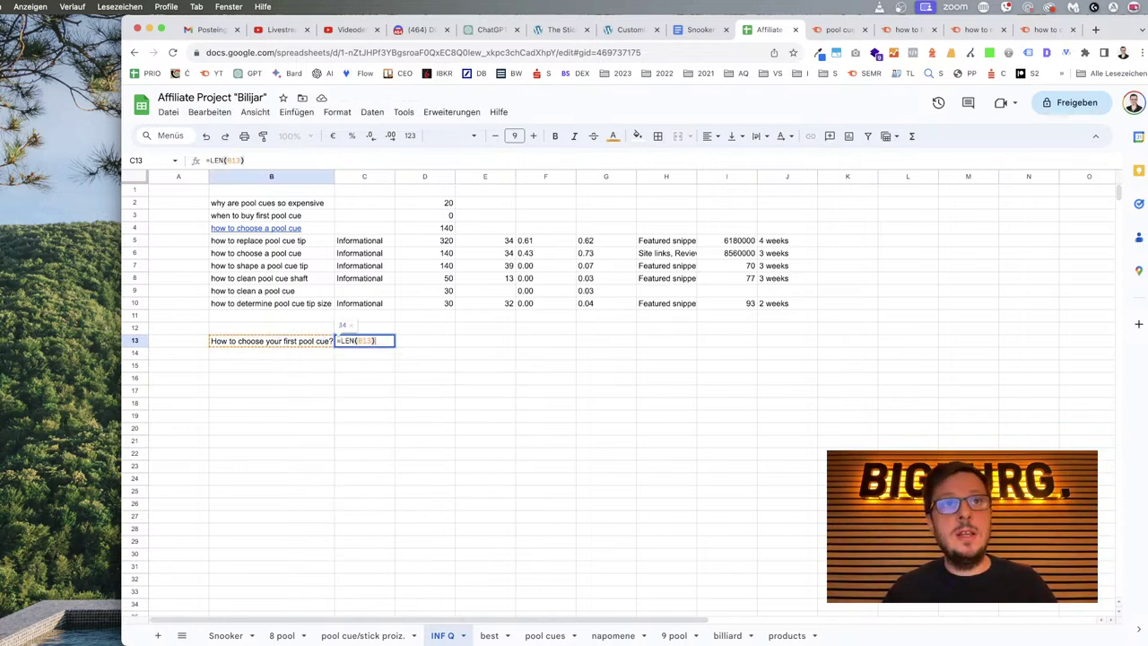
key("Return")
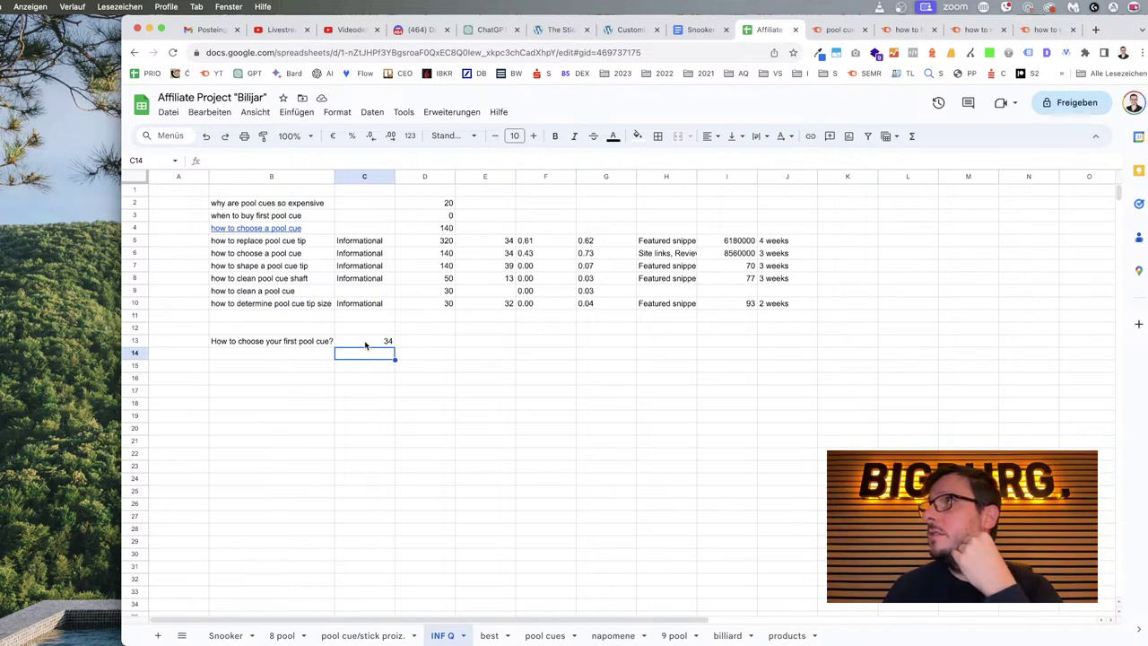
Enter the brand suffix "| The Stickhandler" in cell D13.
left_click(432, 344)
type("Tee Stic")
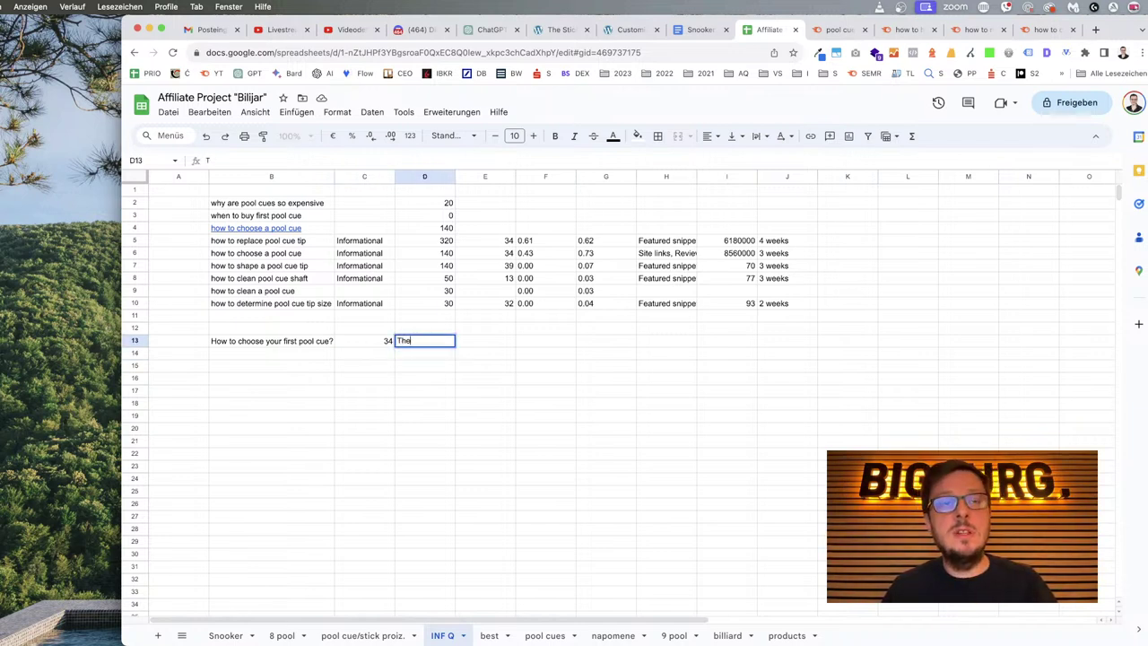
left_click(271, 341)
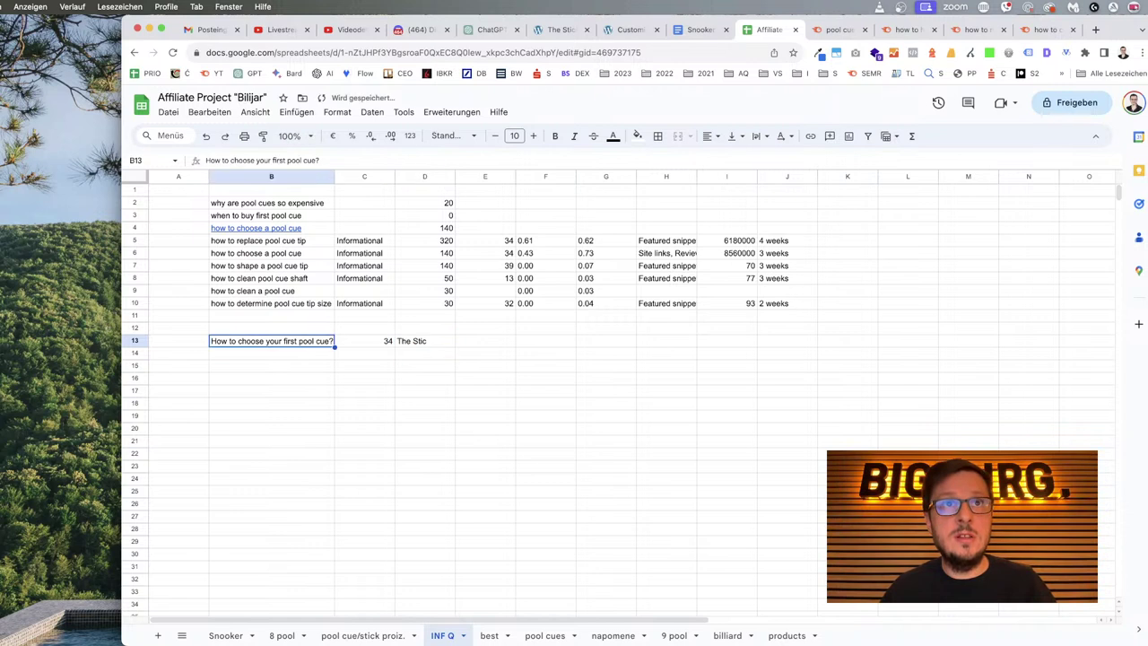
double_click(405, 341)
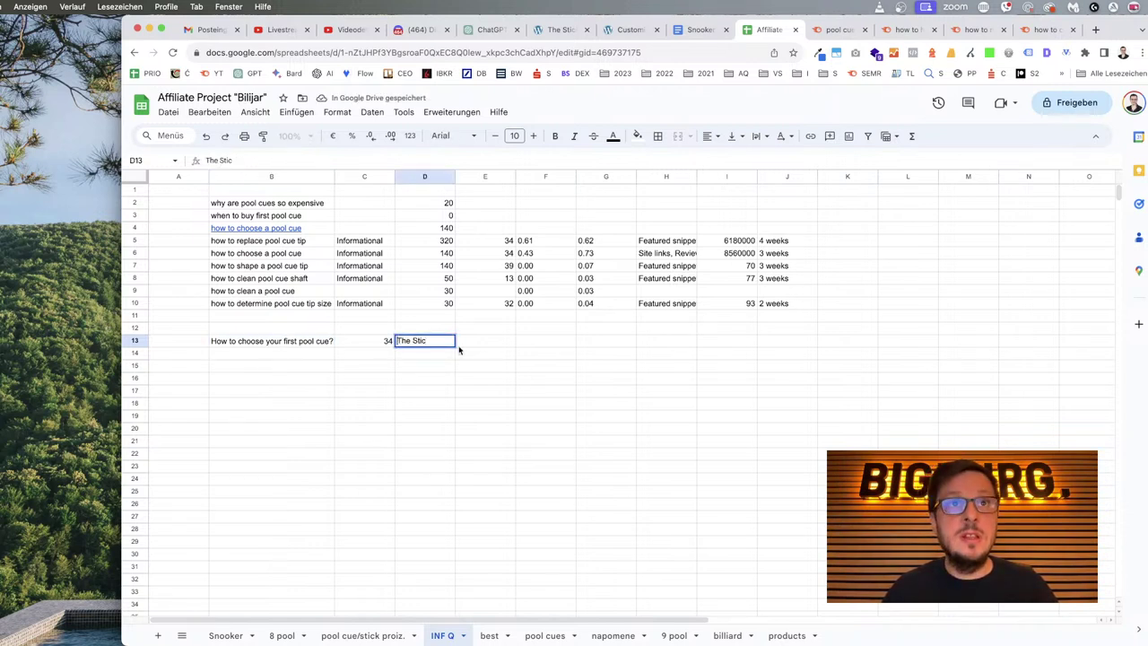
key("super+Left")
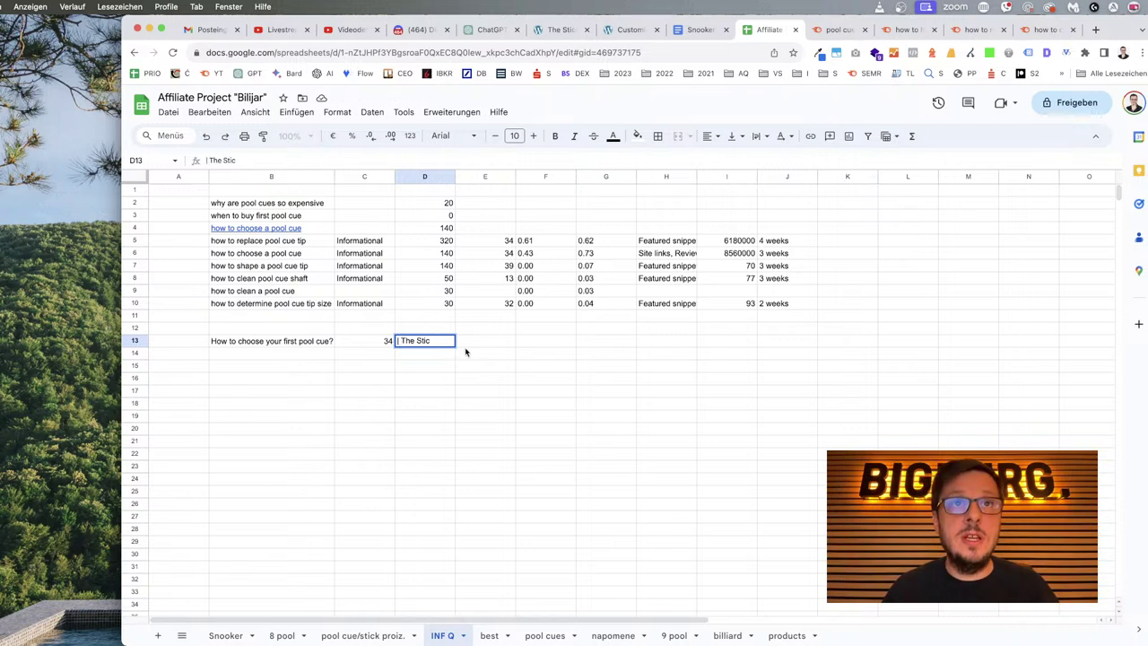
type("handler")
key("Return")
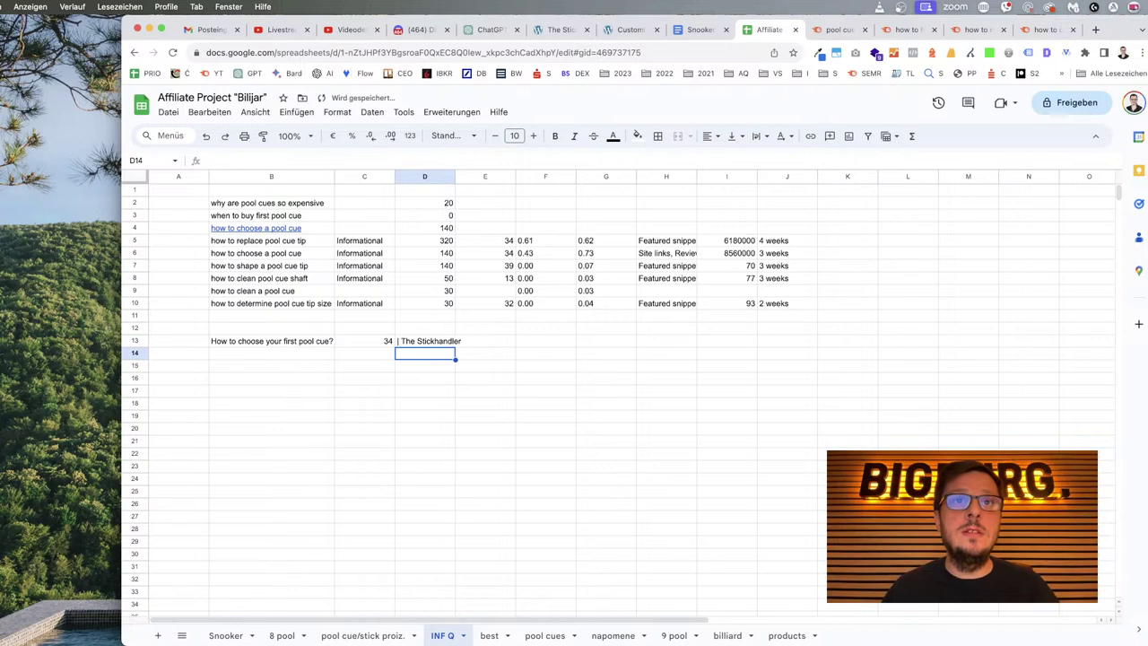
Copy the length formula from C13 to E13 and widen column D to fit the brand suffix.
left_click(377, 340)
key("ctrl+c")
left_click(463, 340)
key("ctrl+v")
left_click_drag(454, 175, 464, 176)
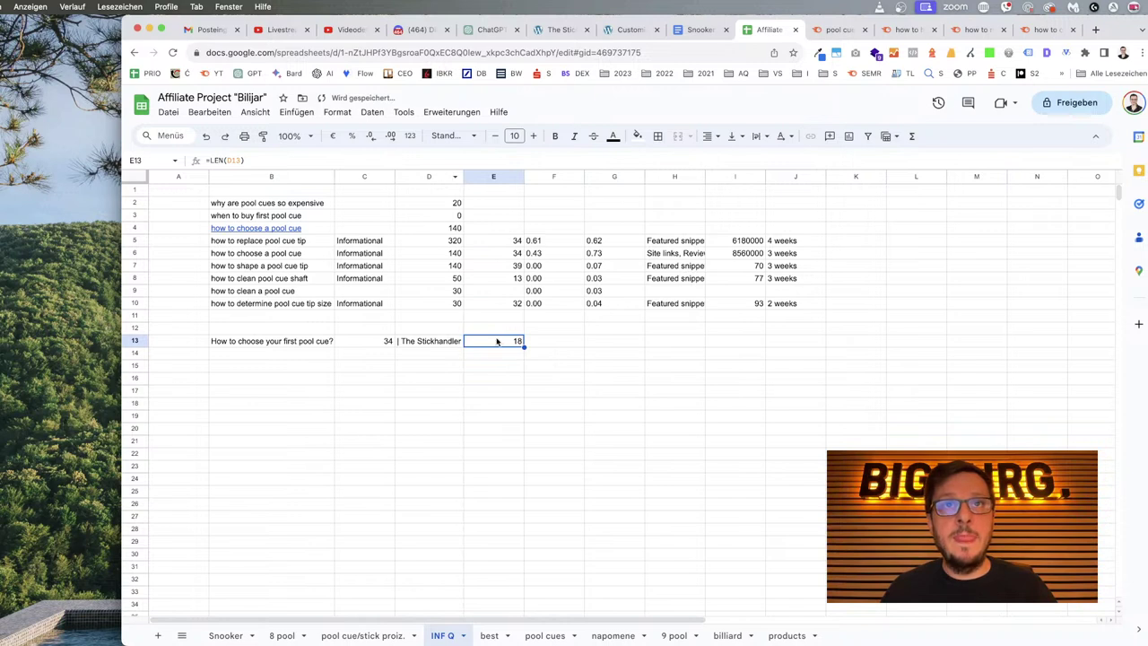
Add the two character counts in C13 and E13 with a sum formula in cell F13.
left_click(556, 345)
type("=")
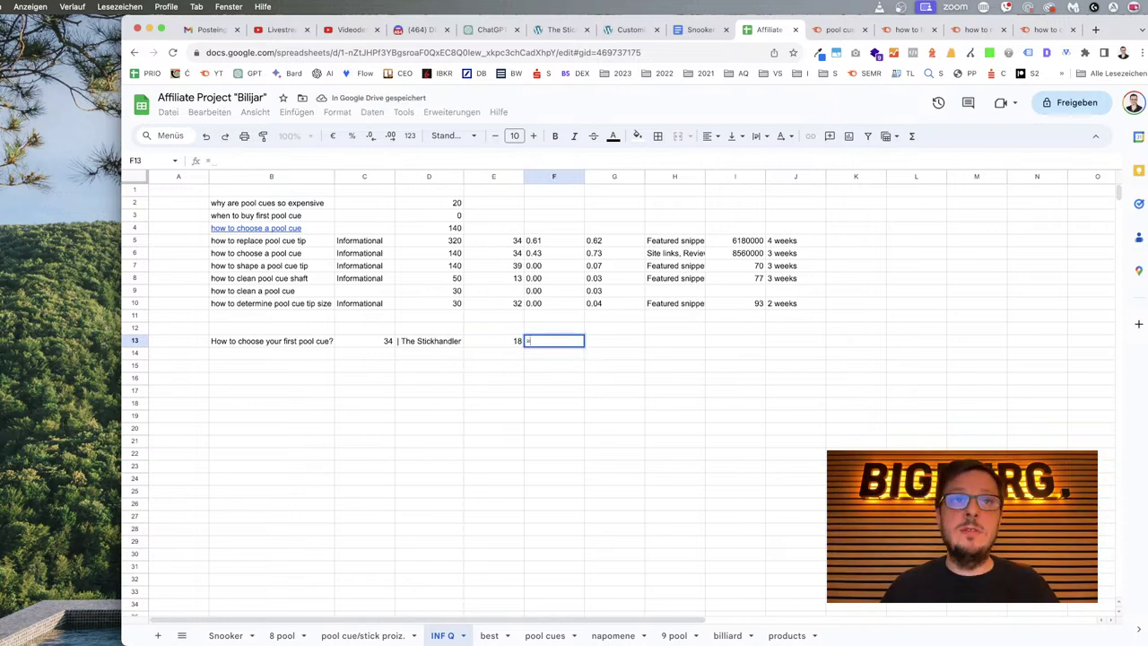
left_click(386, 344)
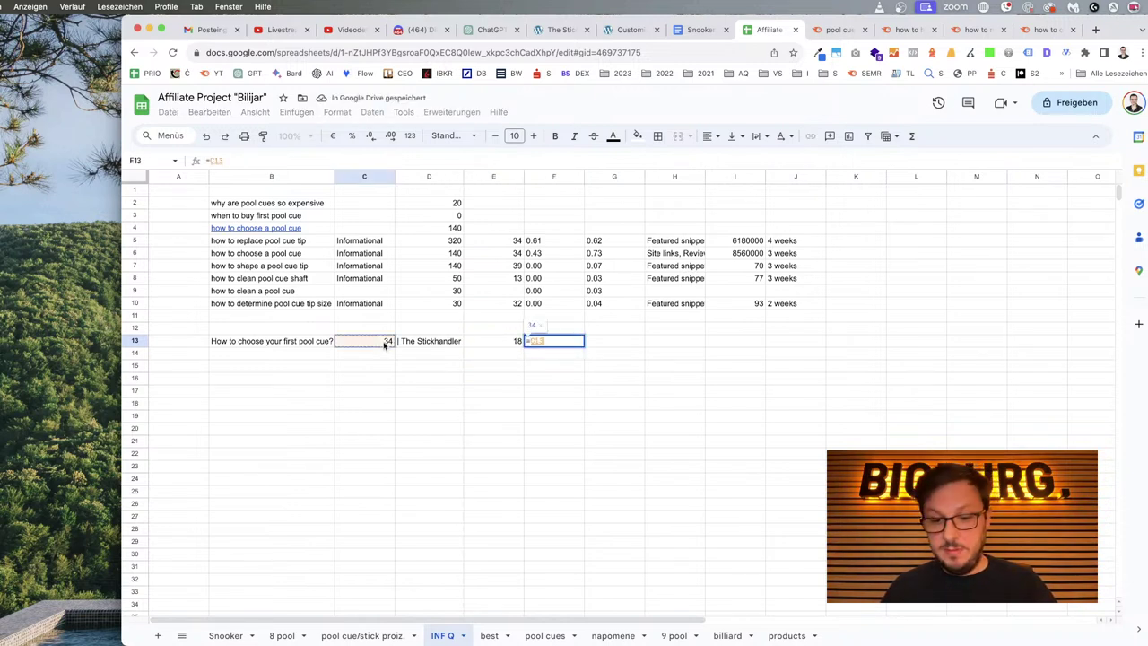
left_click(505, 340)
key("Return")
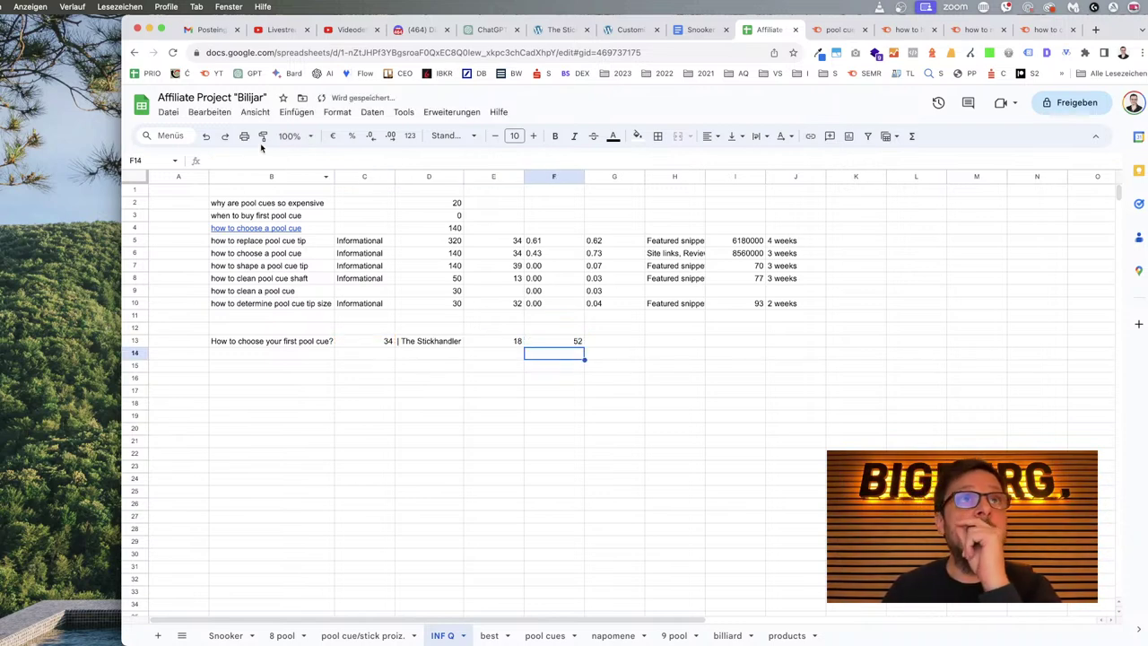
Set the zoom level of the INF Q sheet to 150%.
left_click(296, 135)
left_click(293, 255)
left_click(649, 489)
left_click(517, 427)
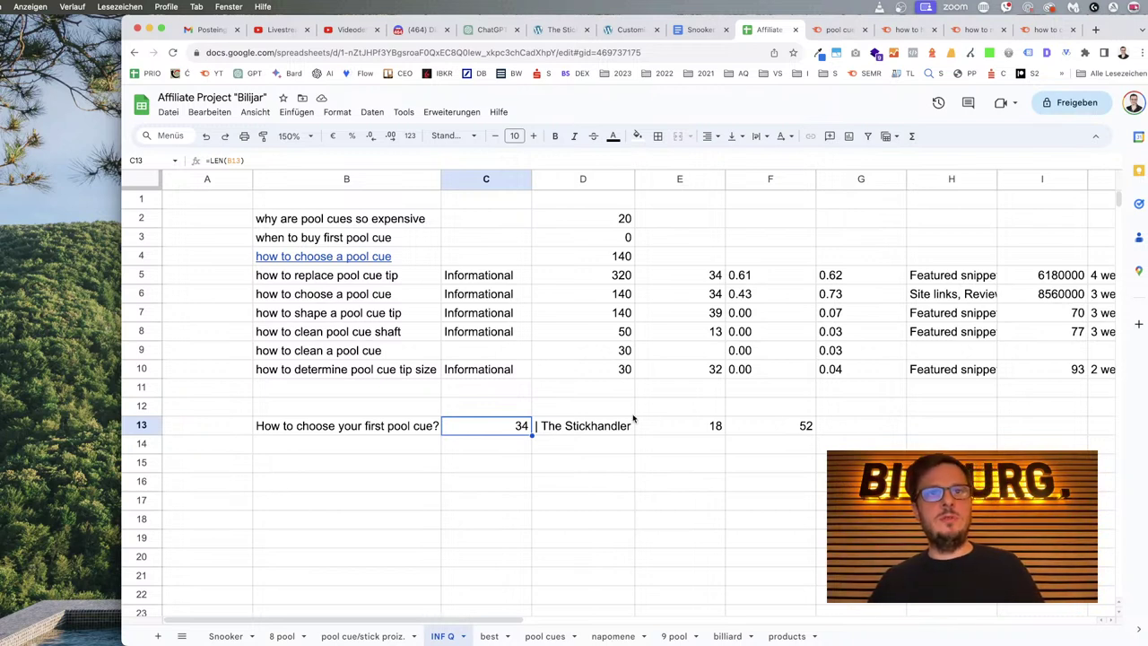
Copy the title from B13 and start a new post in the WordPress admin of the-stickhandler.com, dismissing the editor's welcome guide.
left_click(367, 432)
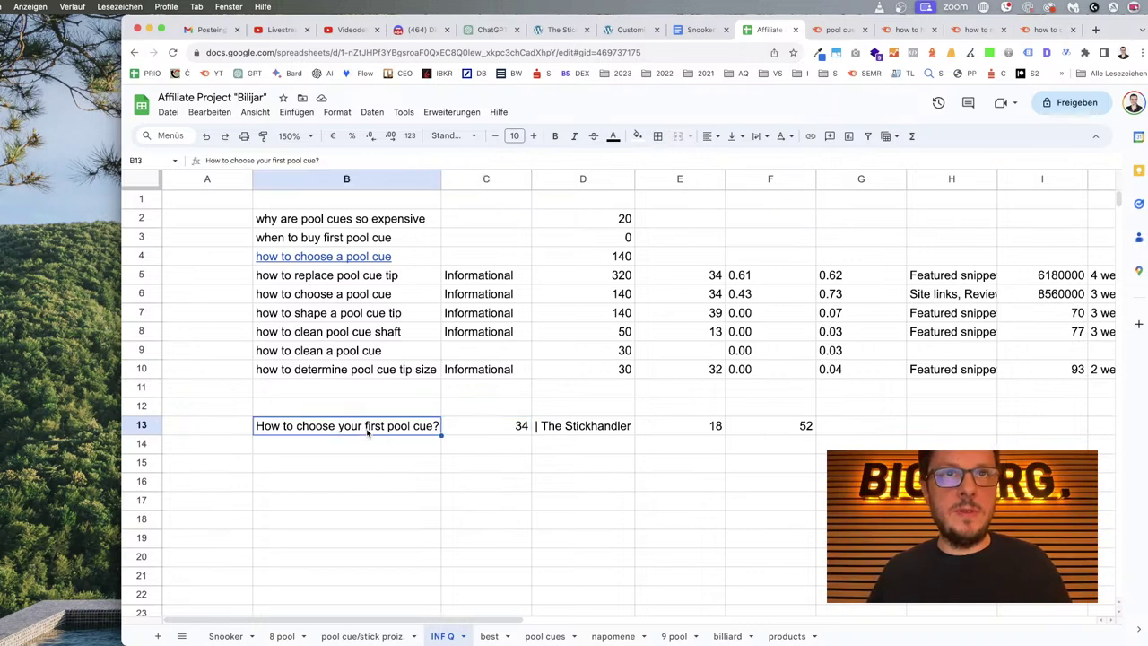
key("ctrl+c")
left_click(625, 30)
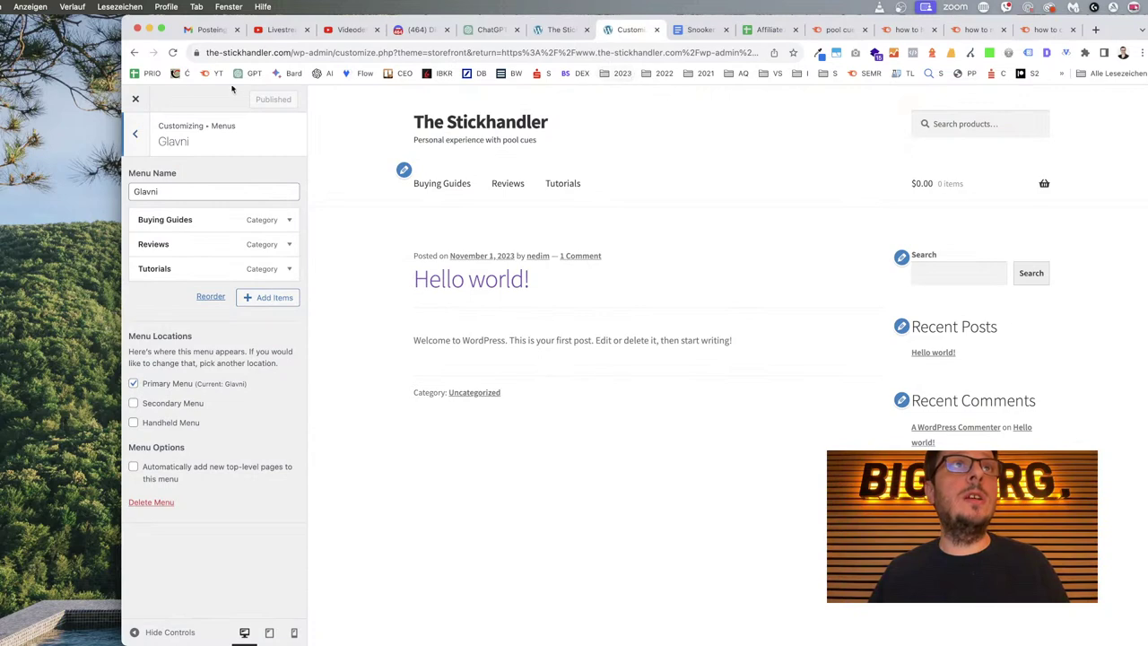
left_click(134, 102)
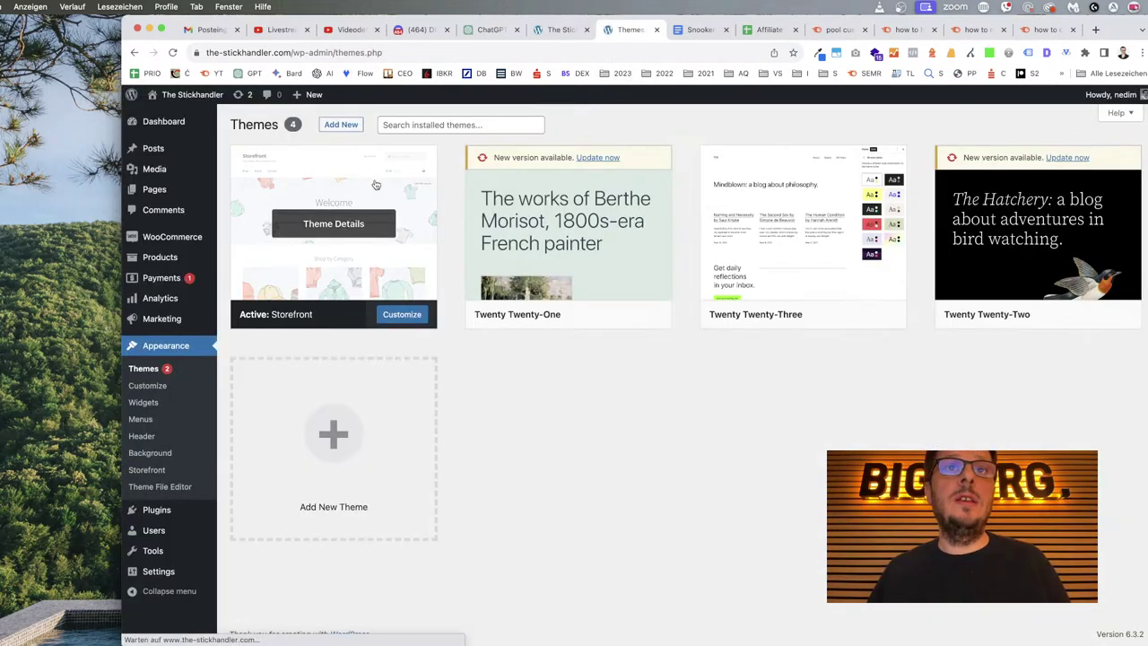
mouse_move(148, 149)
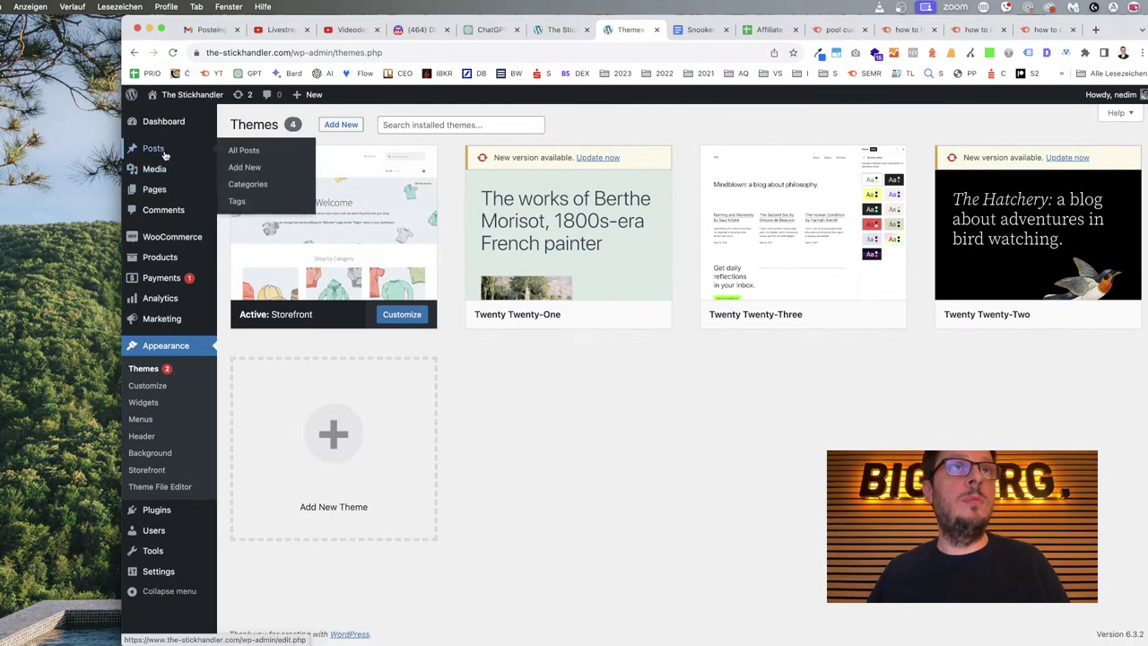
left_click(247, 167)
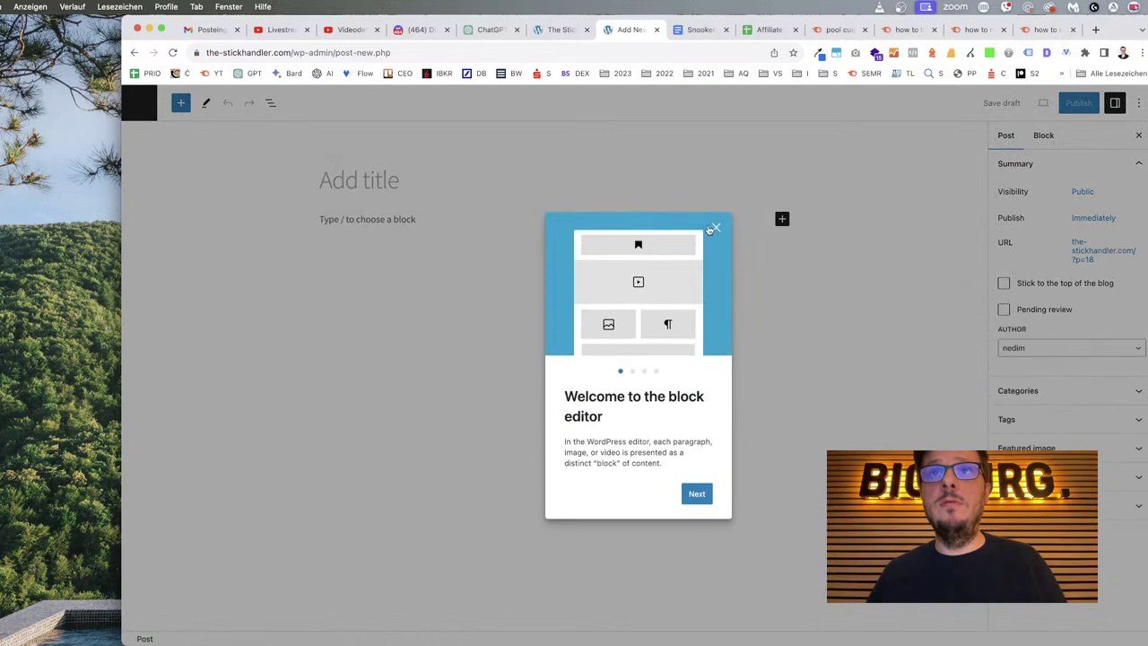
left_click(716, 230)
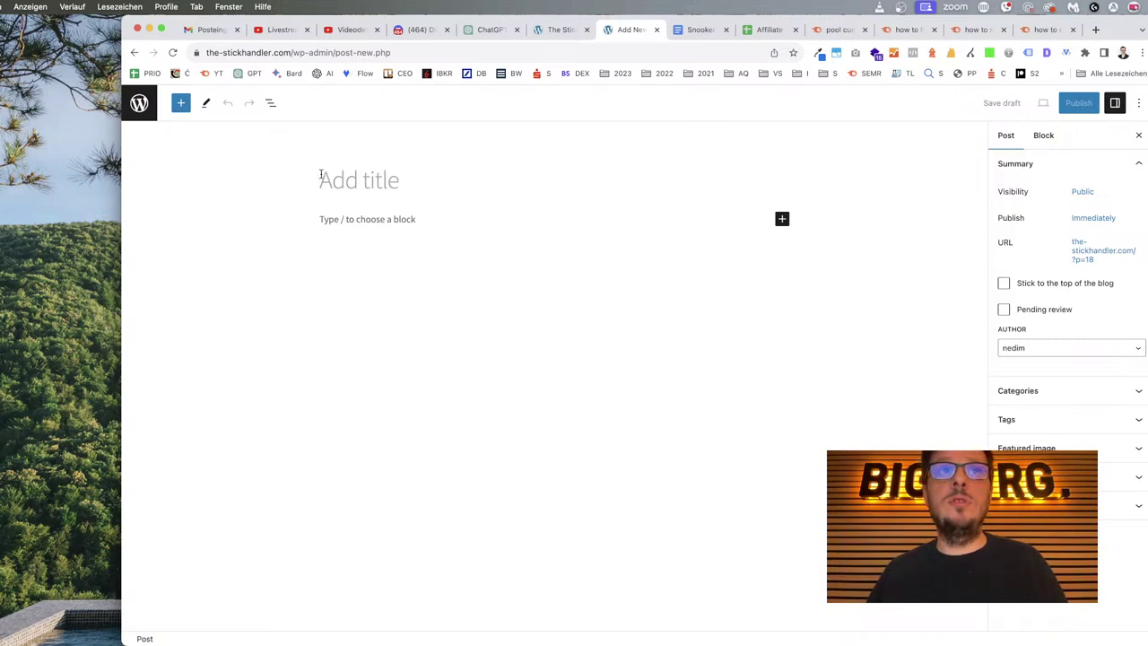
Add an empty paragraph block and paste the copied text "How to choose your first pool cue?" as the post title.
left_click(782, 219)
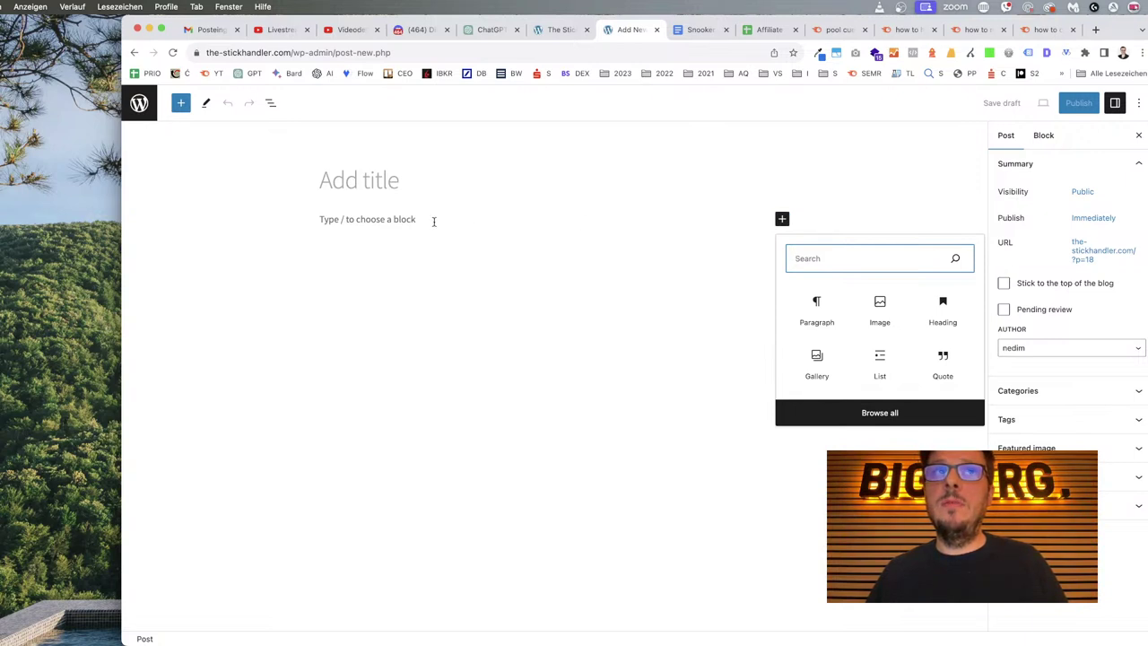
left_click(809, 314)
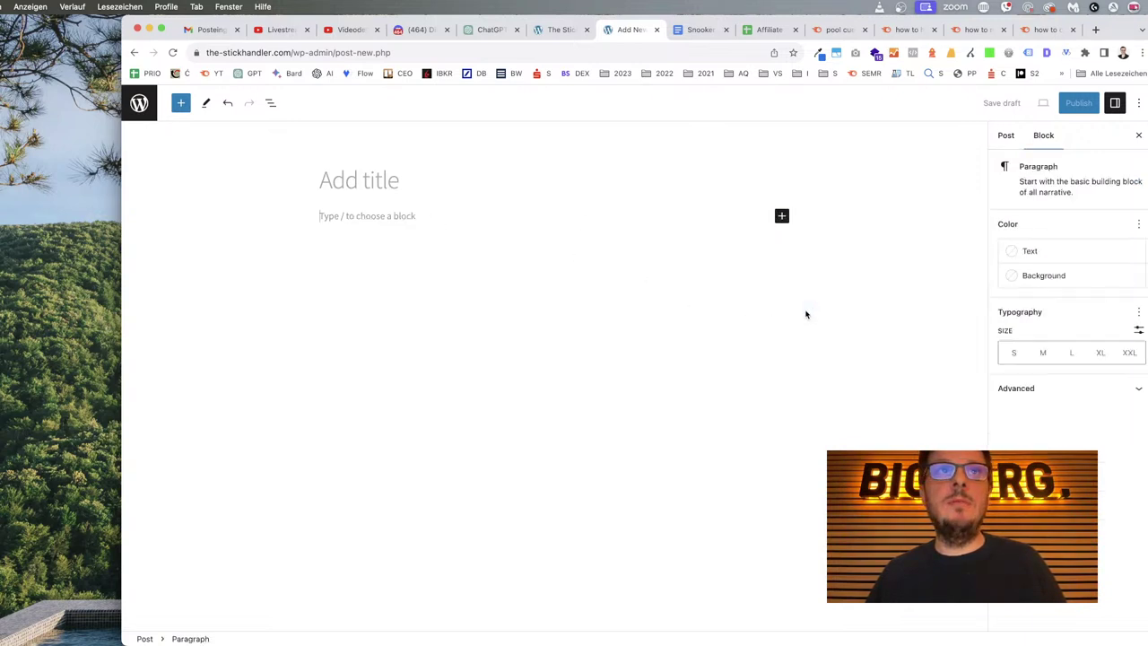
left_click(409, 186)
key("super+v")
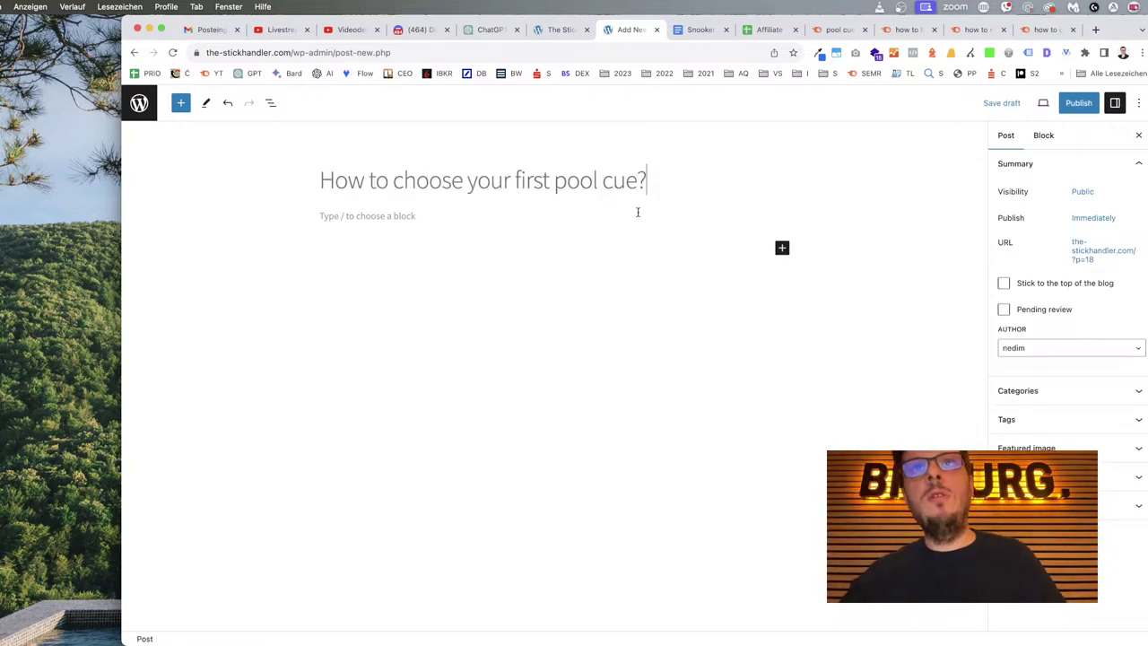
left_click(560, 31)
left_click(625, 33)
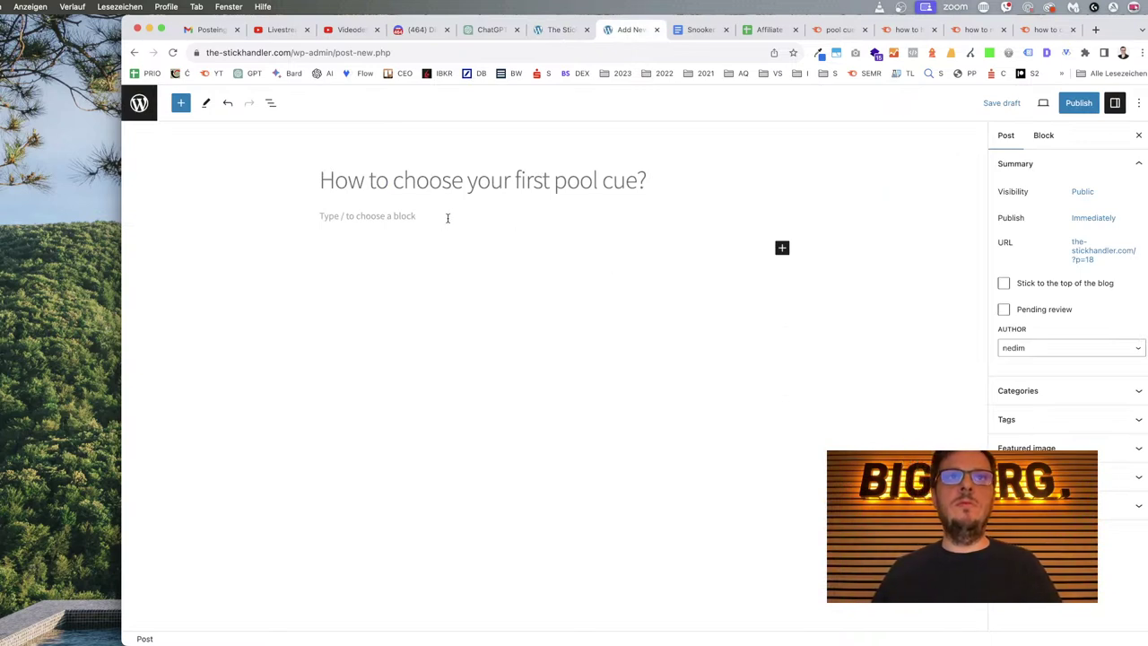
left_click(446, 220)
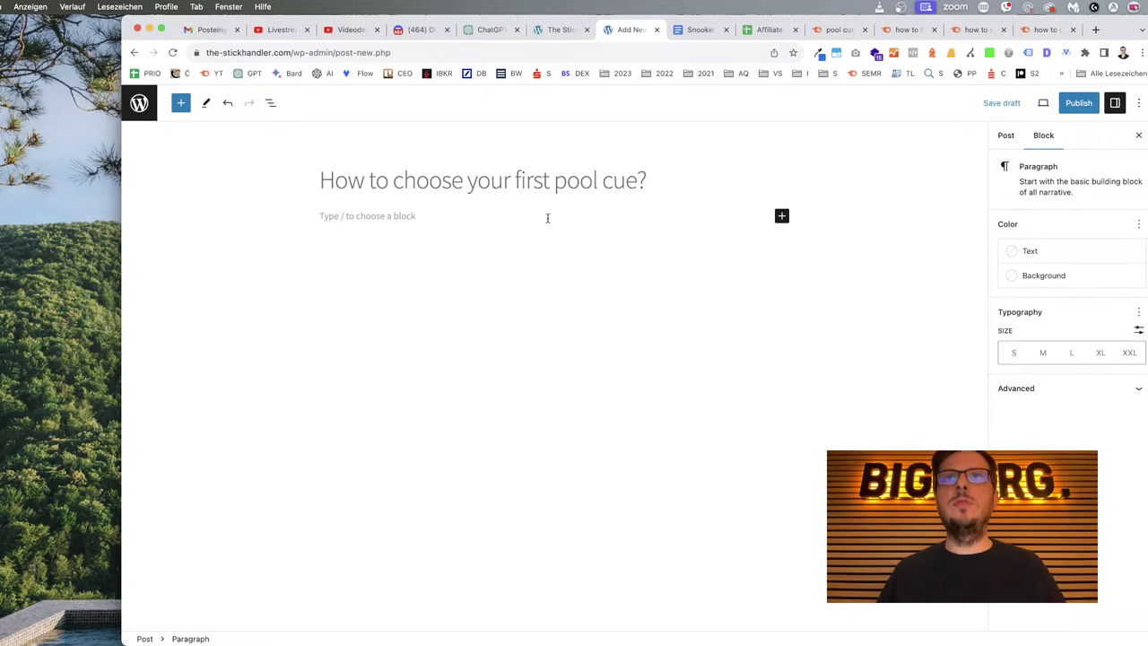
Switch to ChatGPT and start a new chat using GPT-4 in Default mode.
left_click(481, 35)
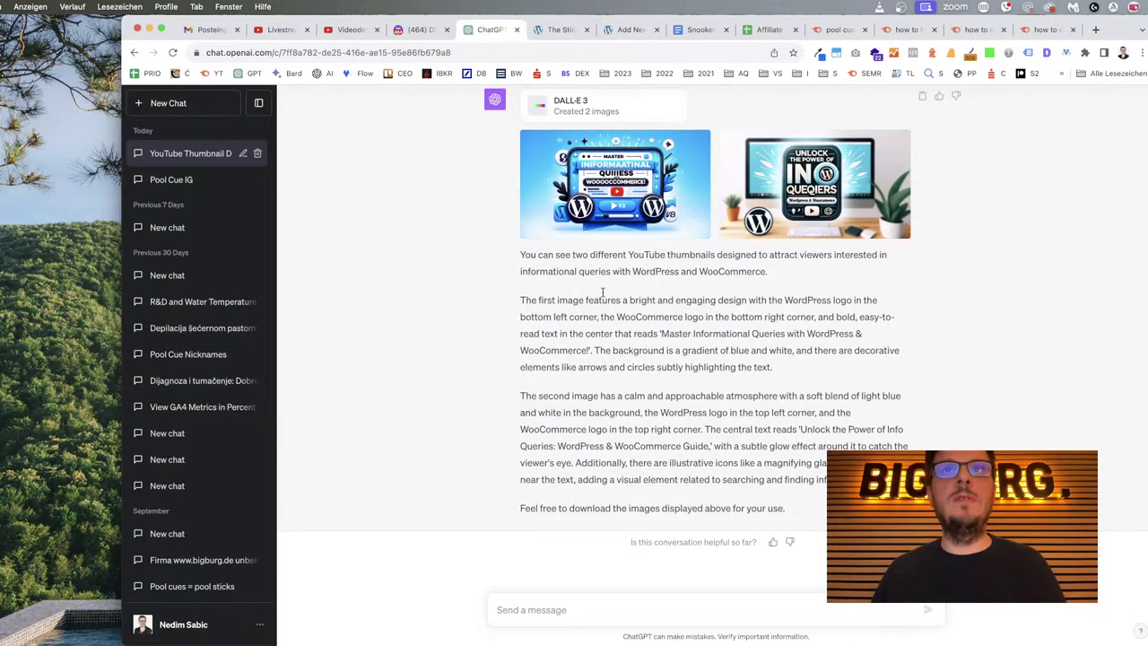
left_click(187, 104)
mouse_move(767, 121)
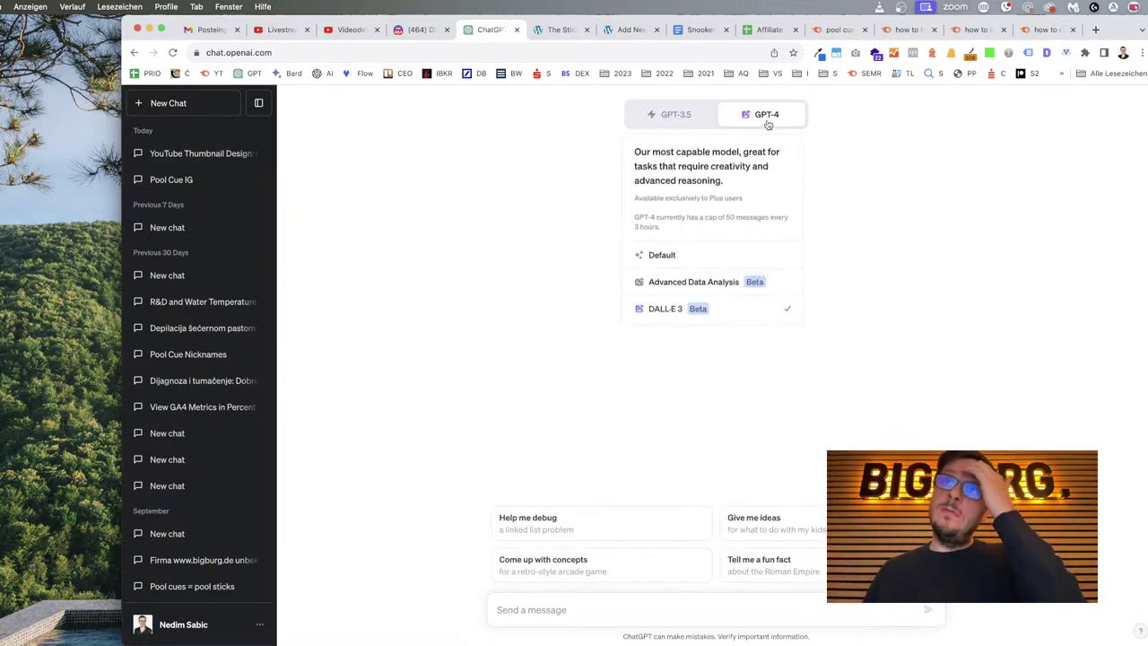
left_click(706, 261)
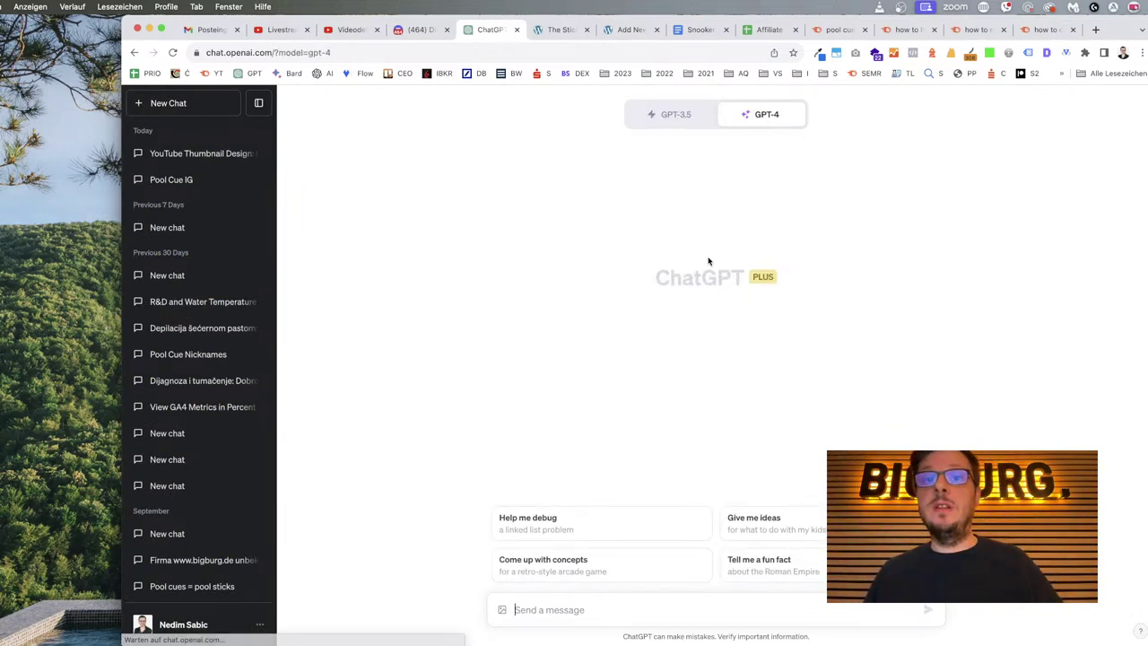
Begin the chat prompt with "I am an amateur pool player and I want to buy my first pool cue.".
left_click(691, 611)
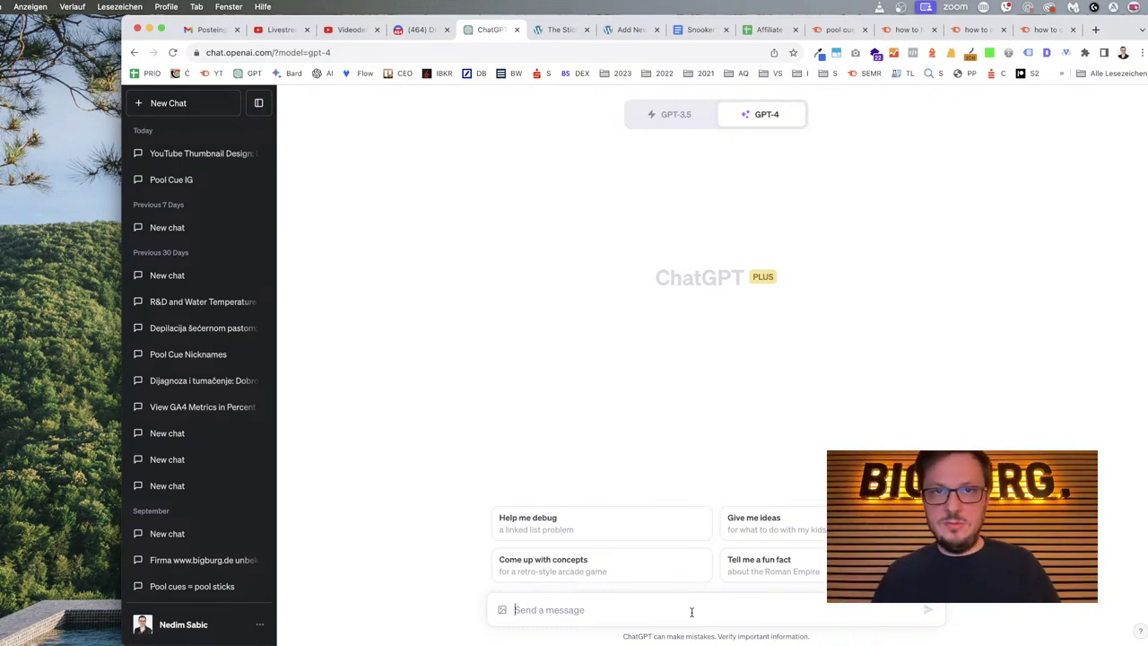
type("I am a ")
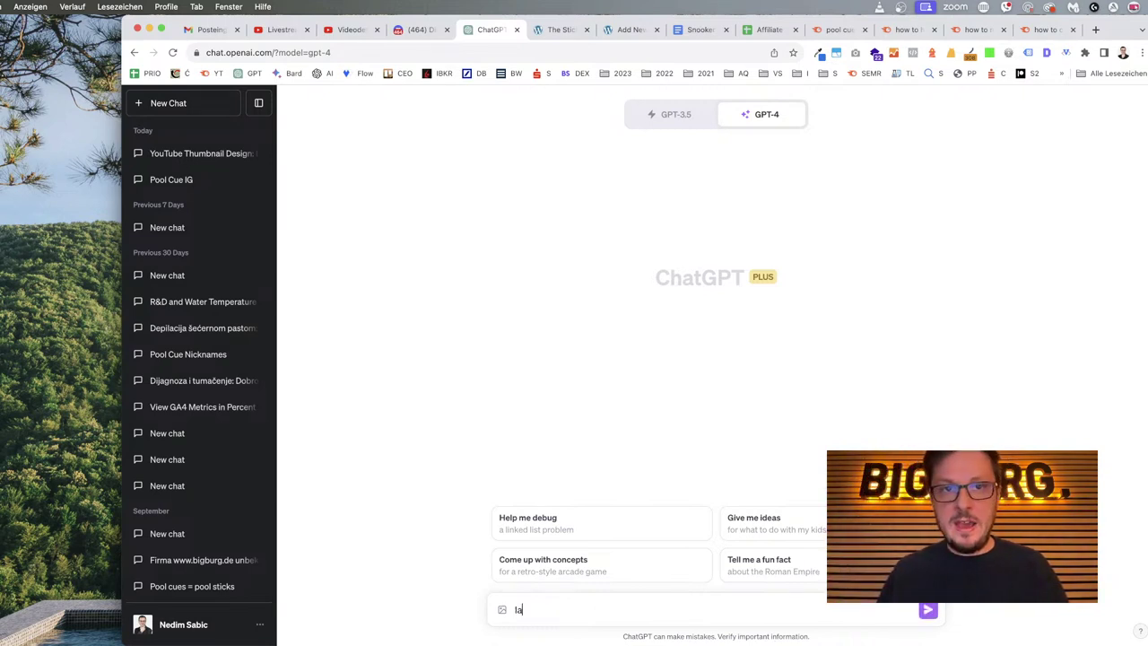
type("n")
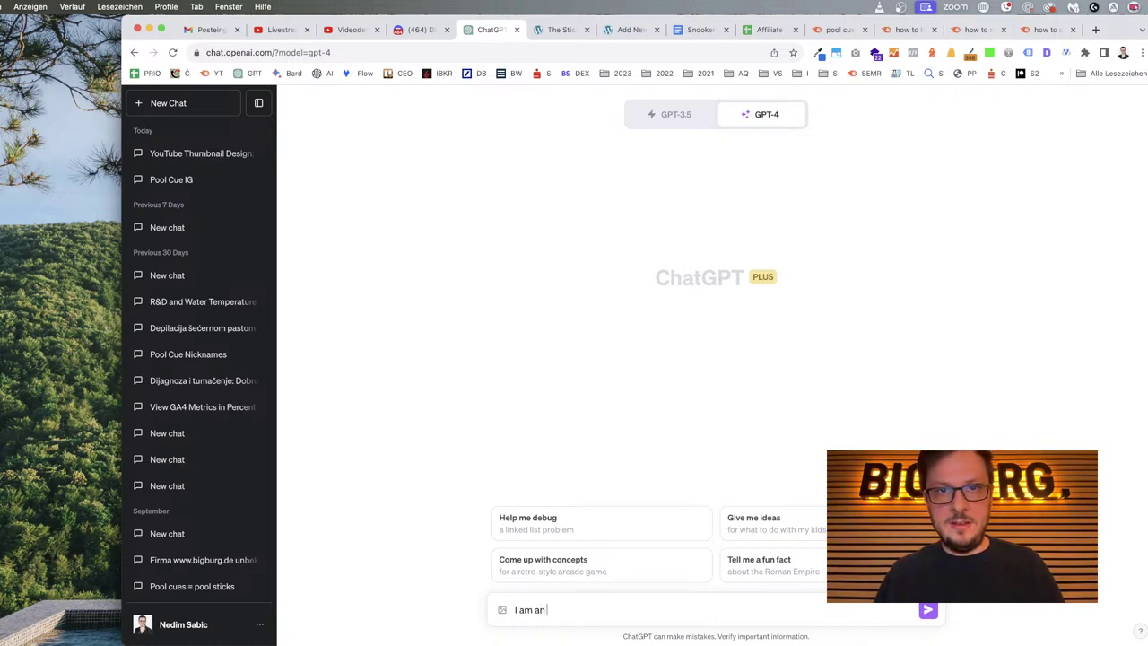
type(" amateur pool pl")
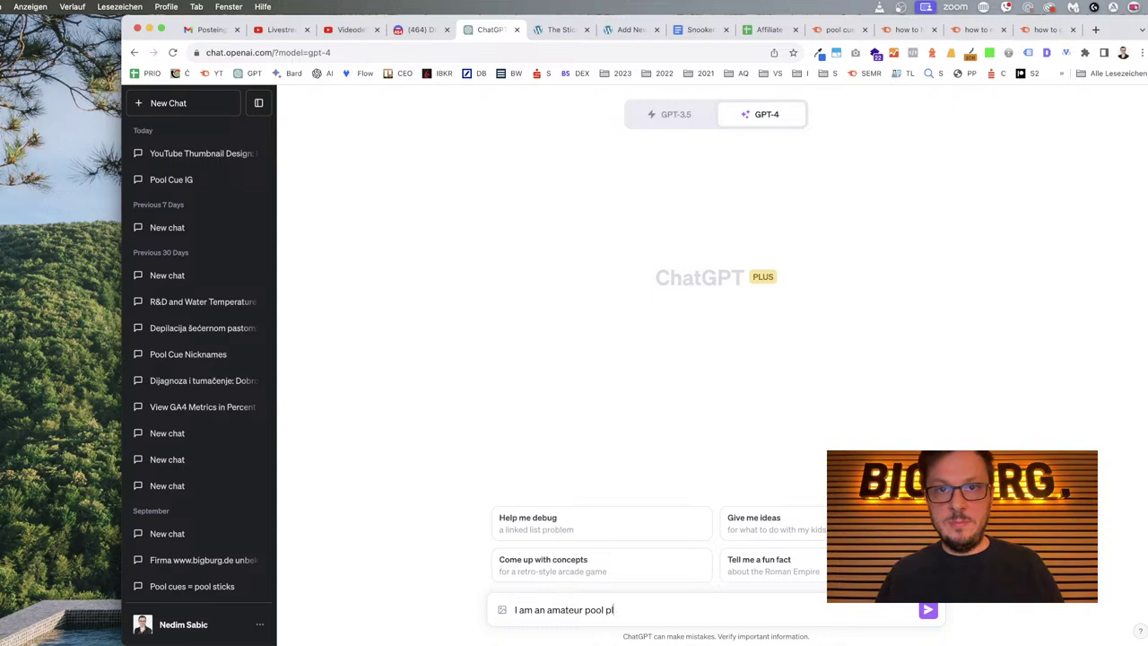
type("ayer and I want to")
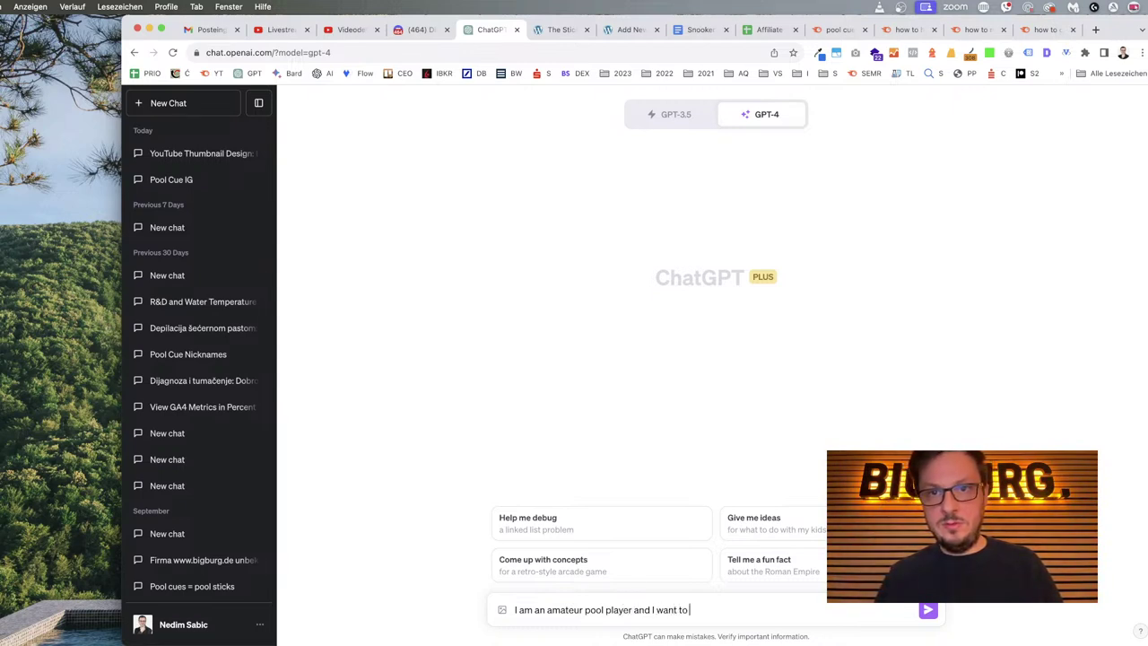
type(" buy my")
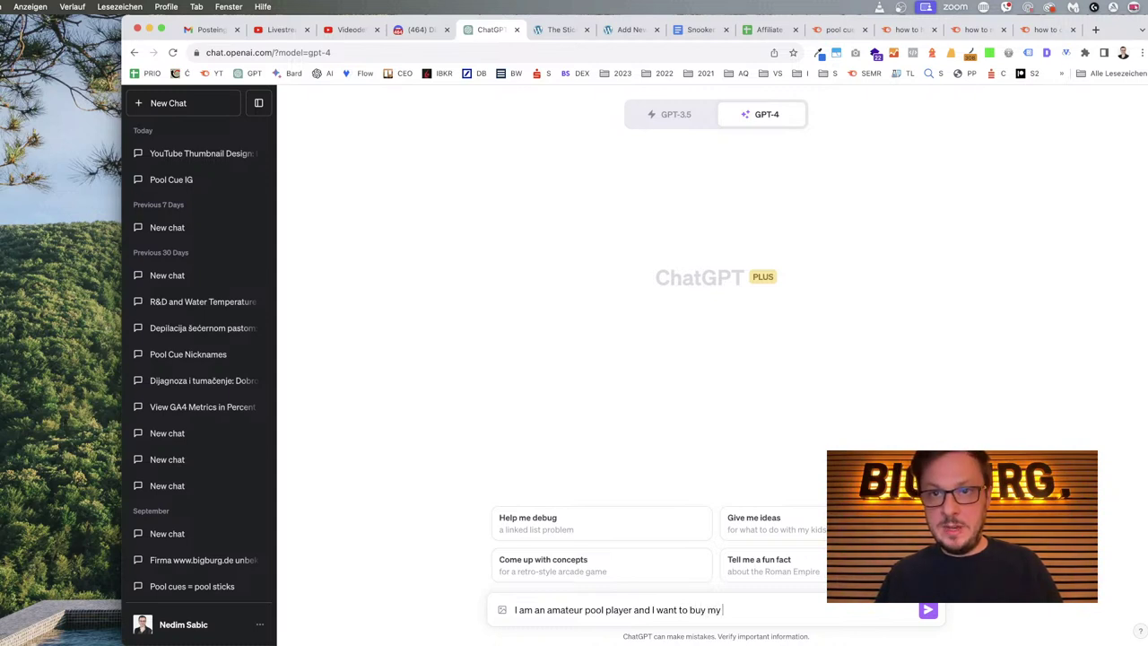
type(" first poo")
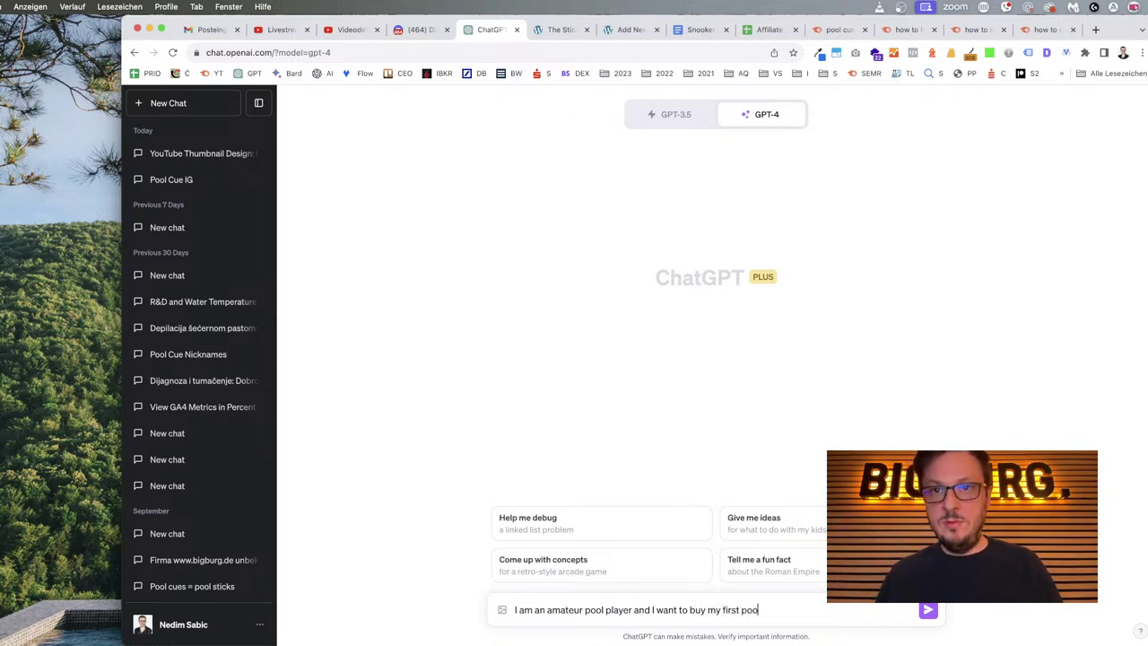
type("l cue. ")
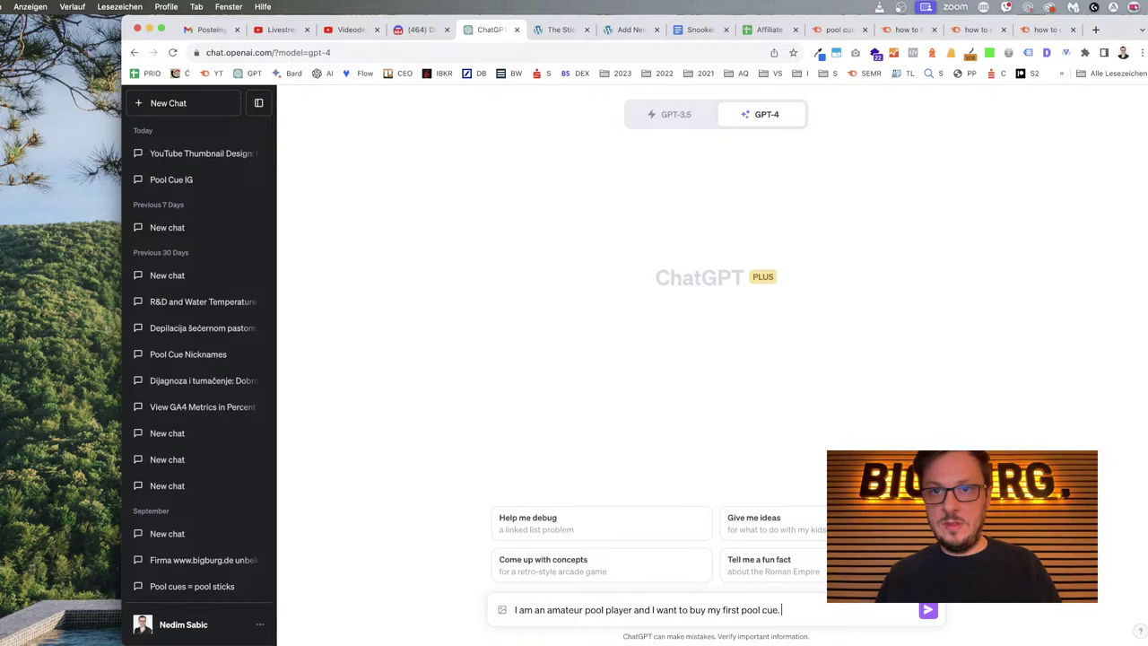
Continue the prompt with the role description "You are an pool equipment expert.".
type("You are an")
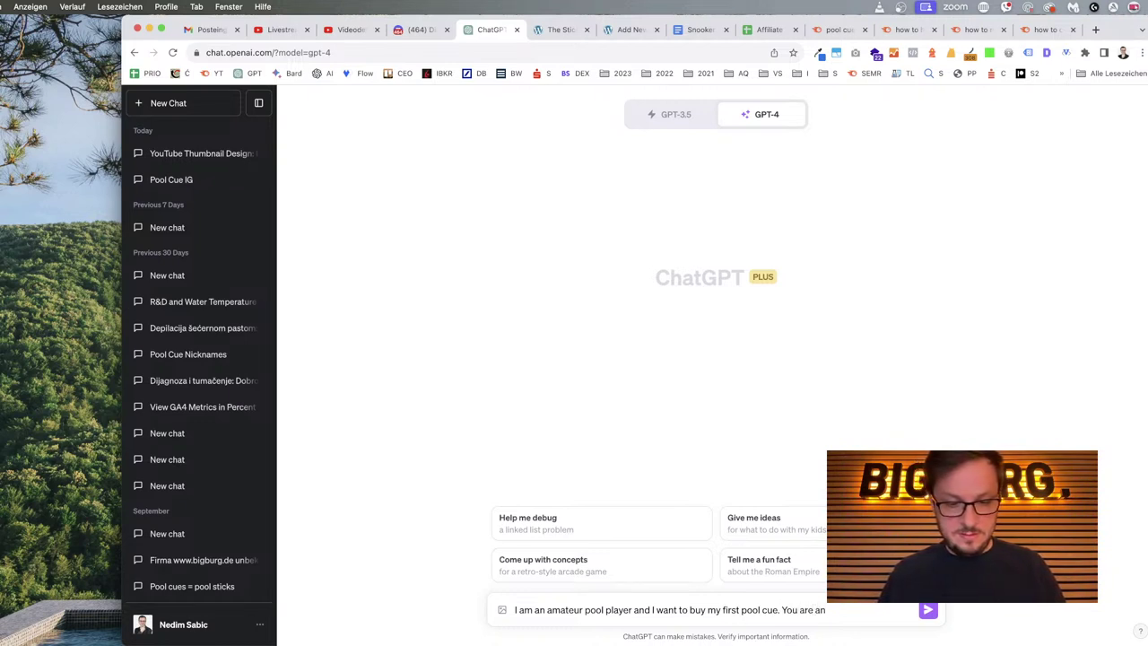
type(" pool")
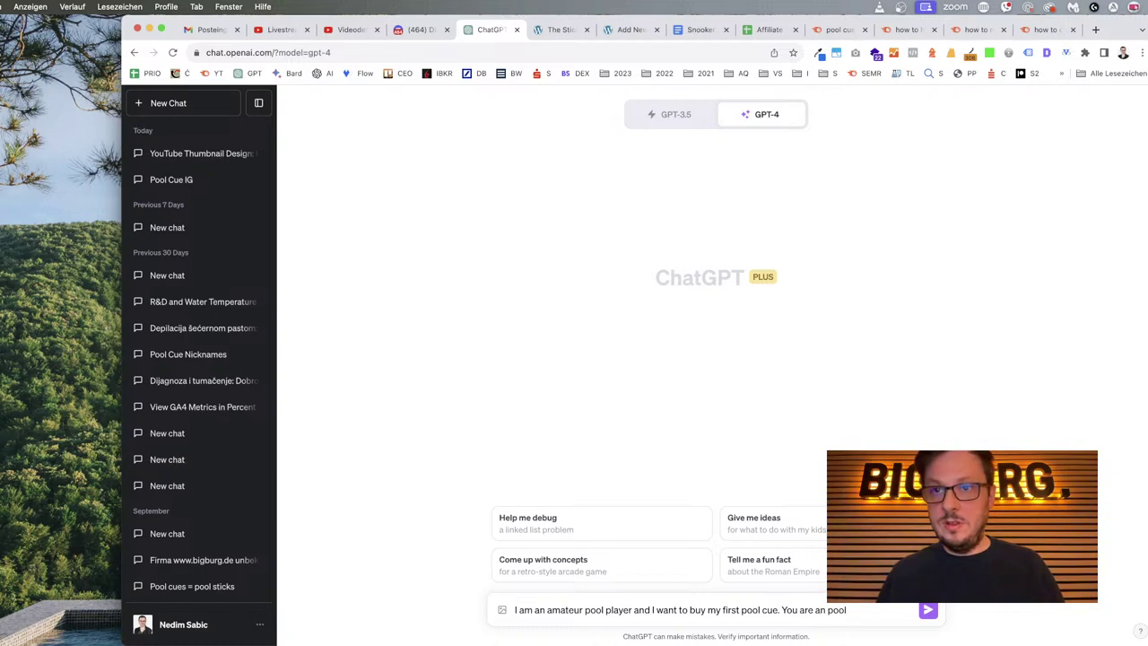
type(" expert")
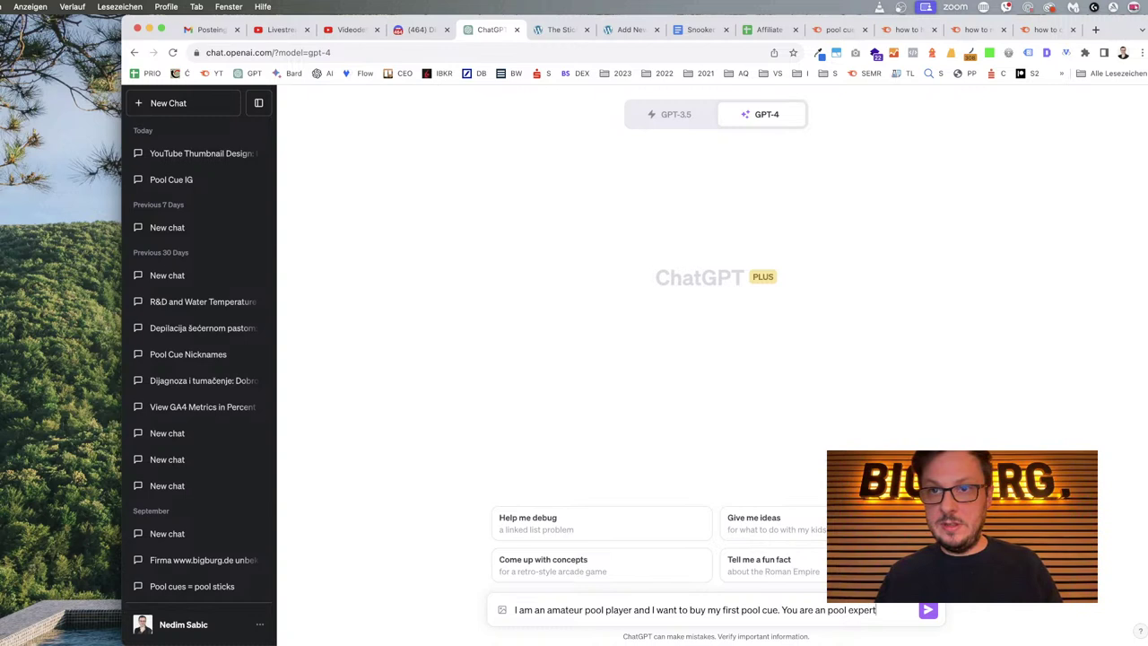
key("BackSpace")
key("BackSpace")
key("BackSpace")
key("BackSpace")
key("BackSpace")
key("BackSpace")
key("BackSpace")
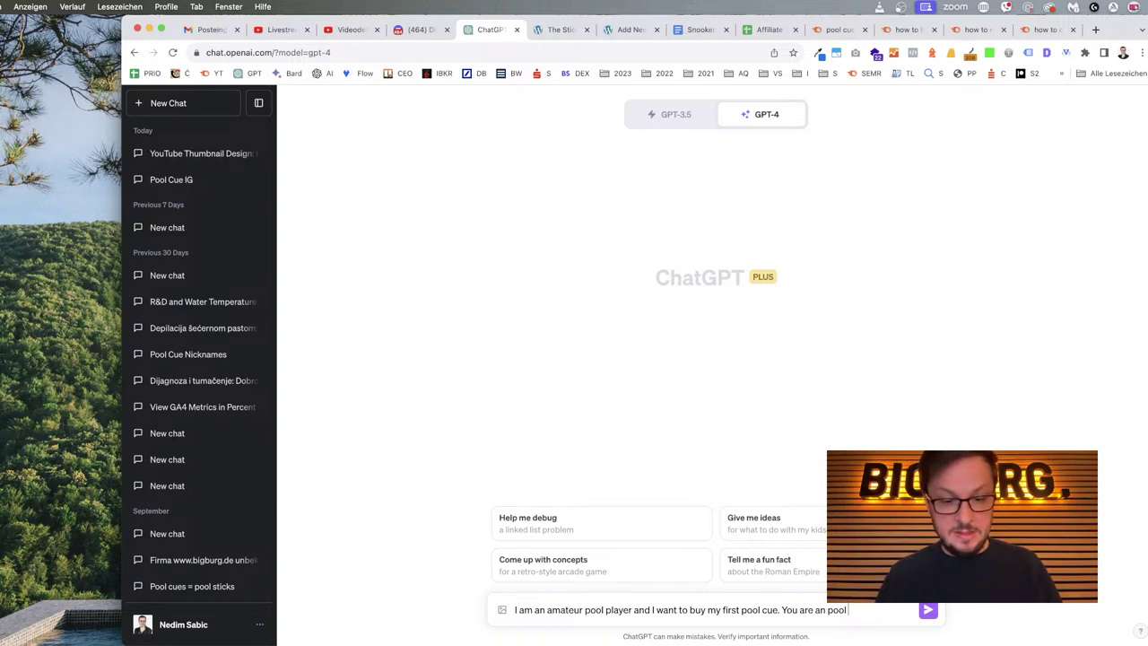
type("equipm")
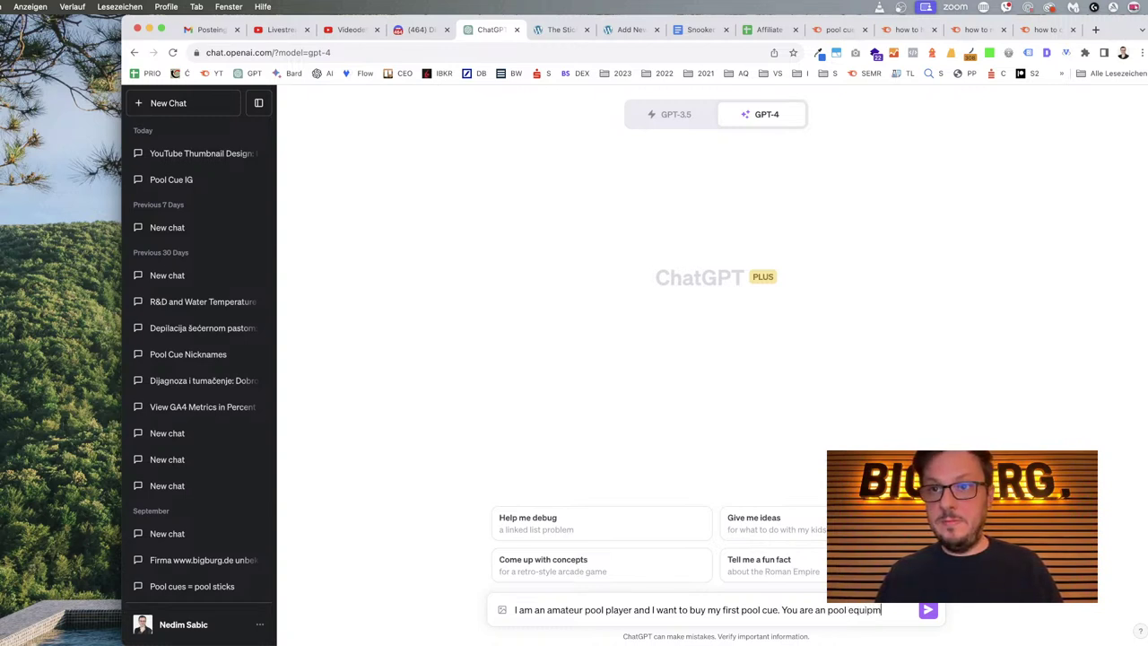
type("ent expert.")
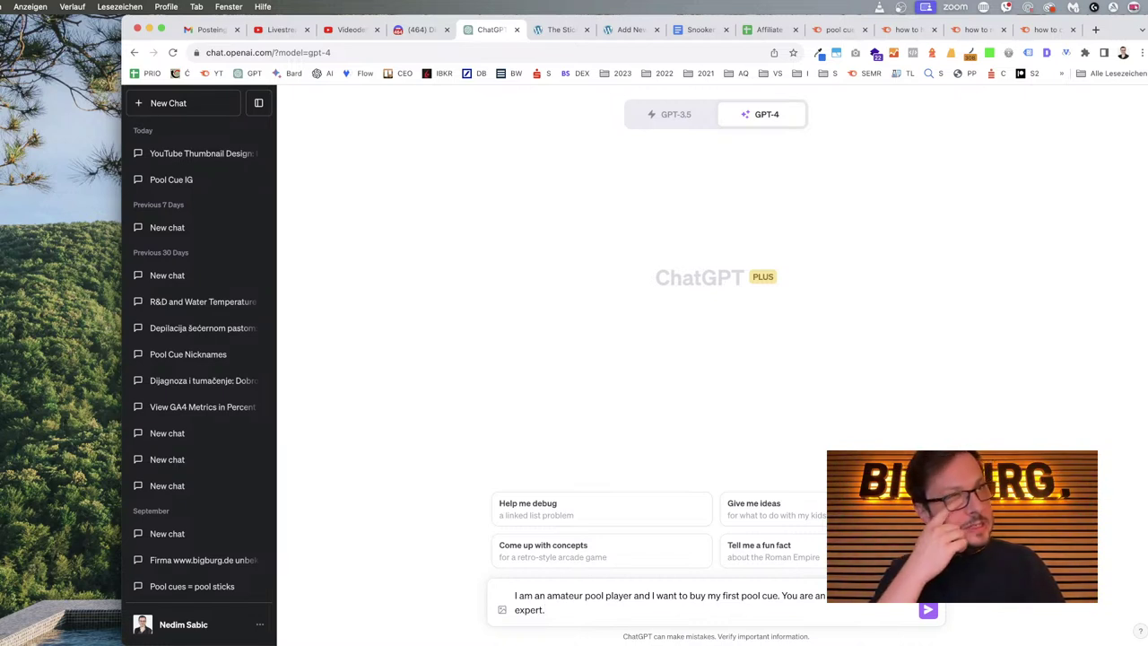
Append the request "Pease tell me How to choose your first pool cue?" to the prompt, reusing the copied title.
type("PLea")
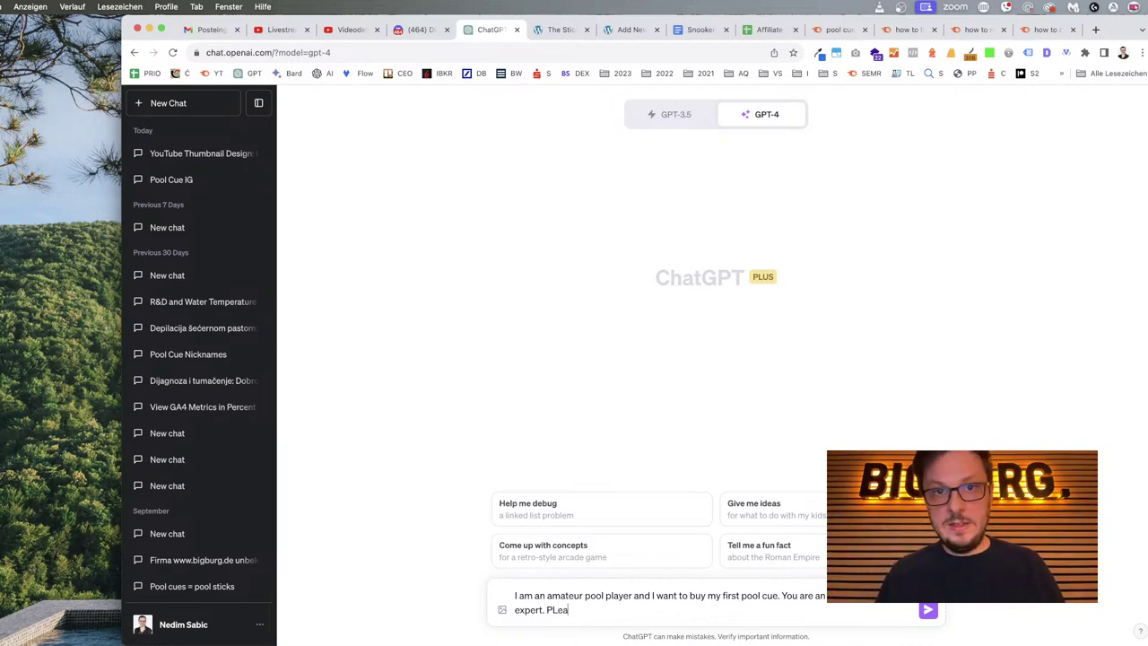
key("BackSpace")
key("BackSpace")
key("BackSpace")
type("ease tell me")
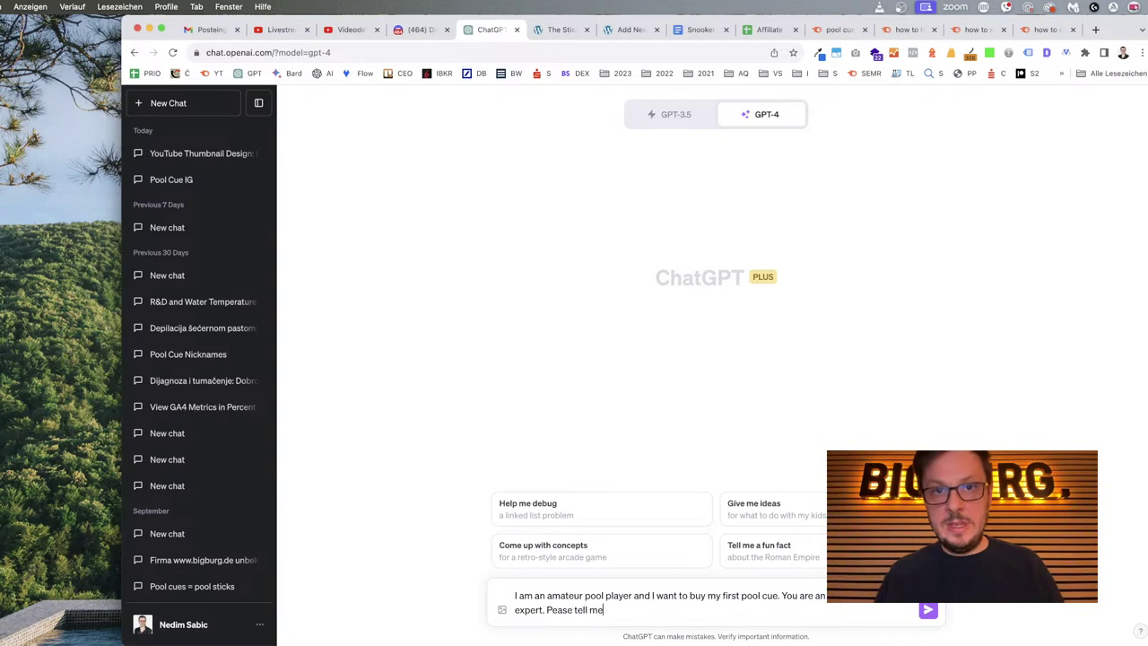
type("How to choose your first pool cue?")
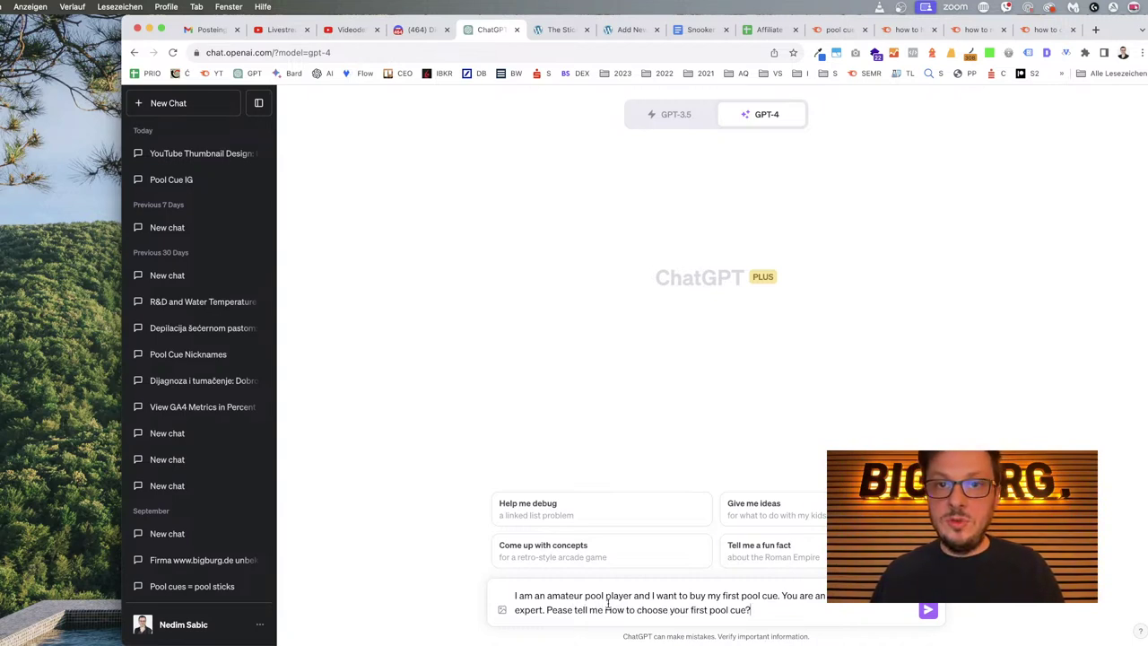
Reword the end of the prompt to "how should I choose my first pool cue?".
left_click_drag(605, 610, 611, 610)
type("h")
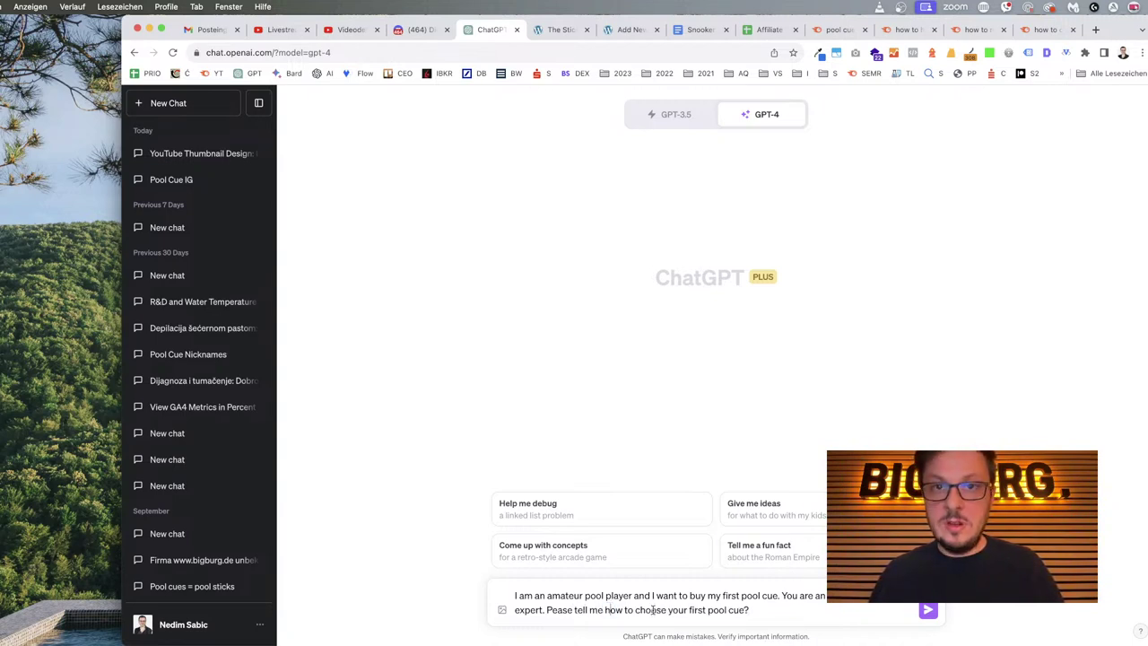
double_click(626, 610)
type("schould I")
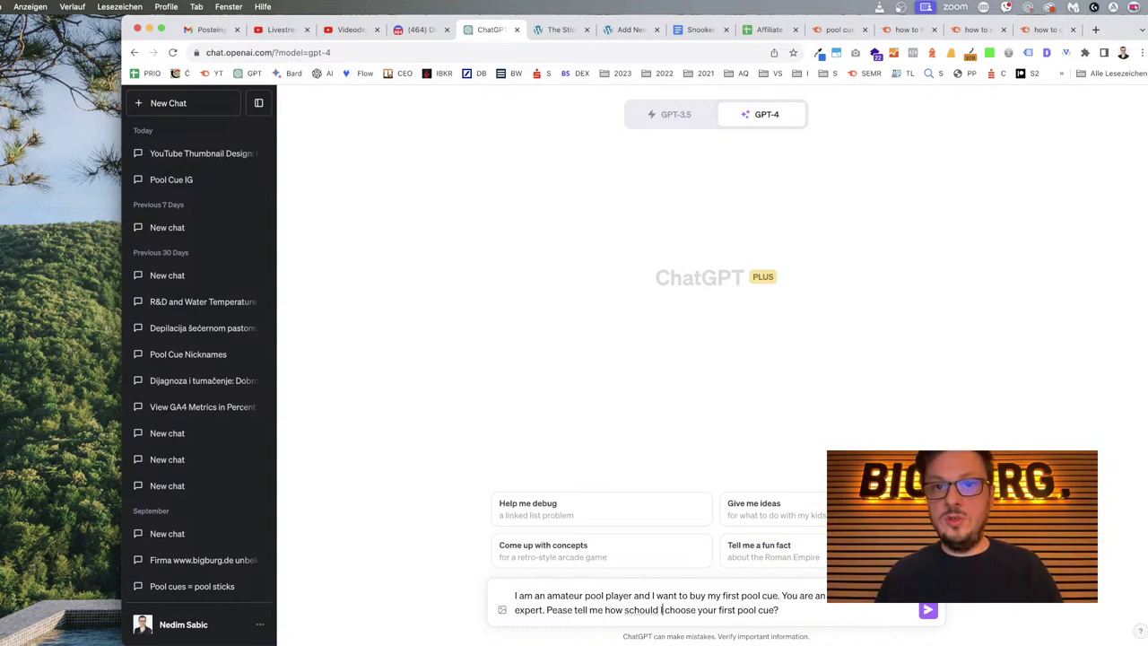
left_click(635, 609)
key("BackSpace")
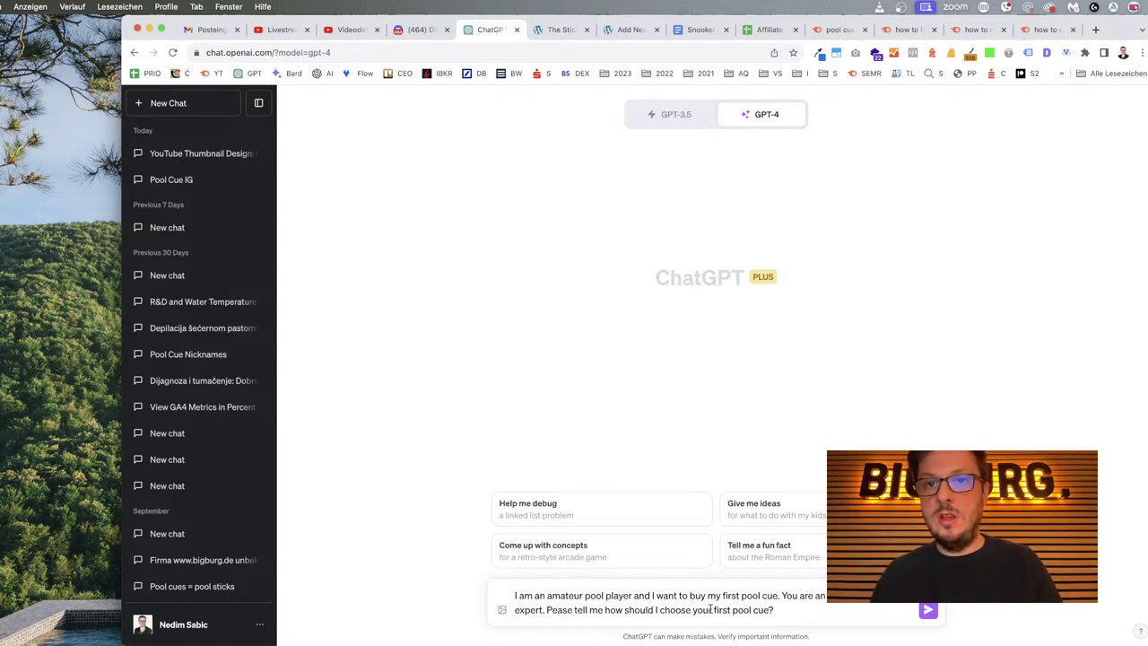
double_click(701, 610)
type("my")
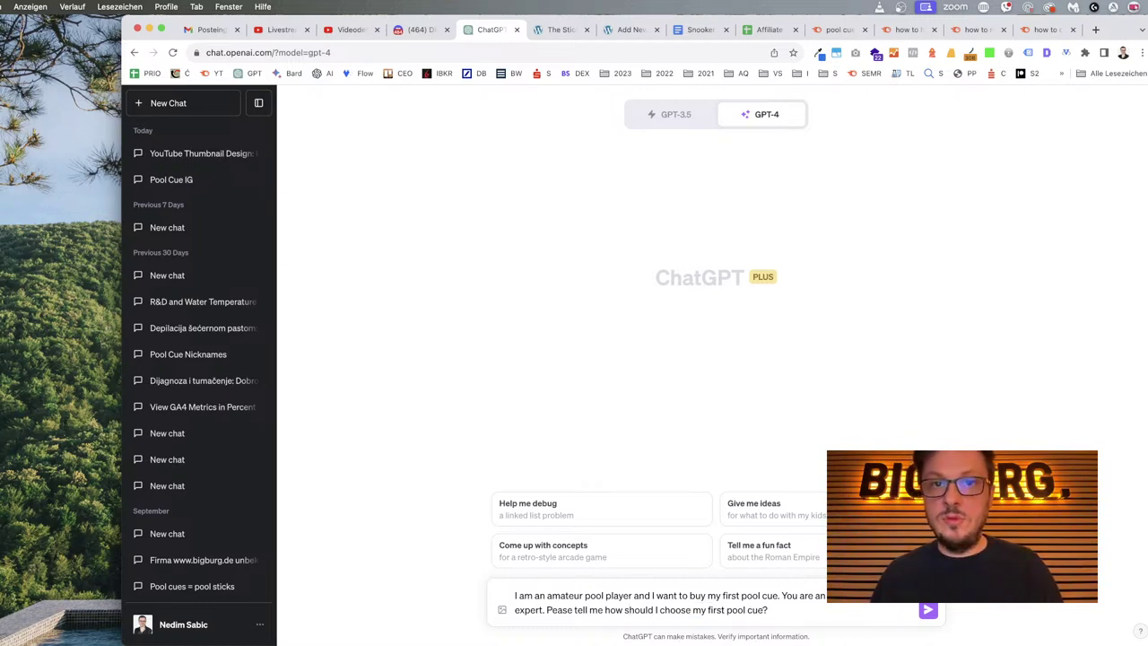
left_click(782, 609)
type("? What a")
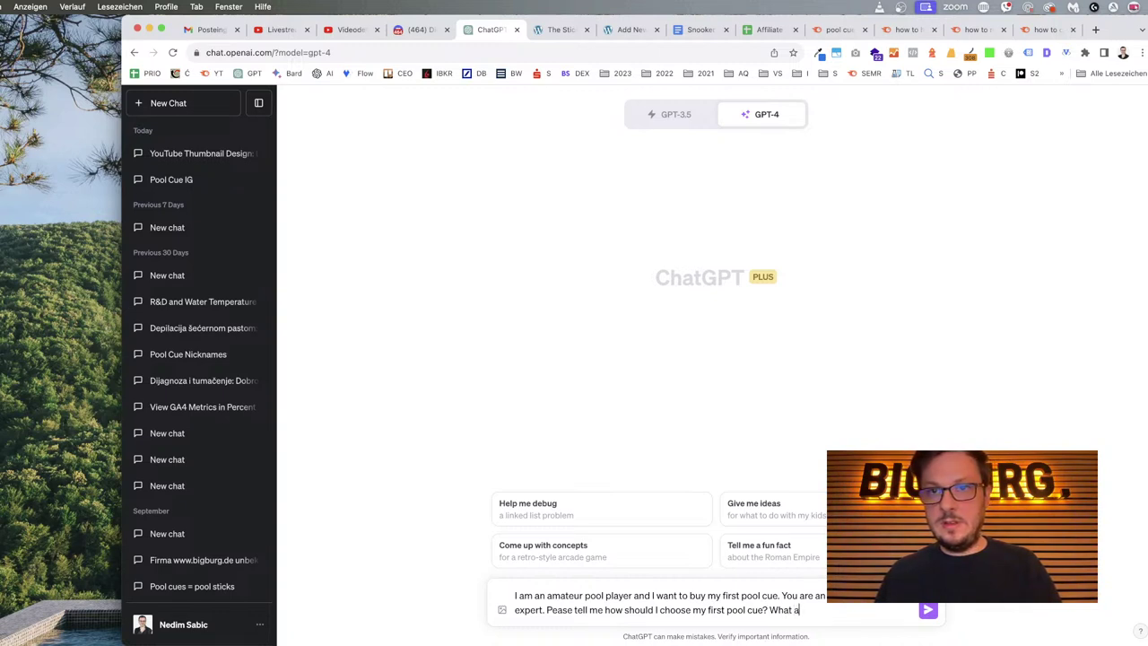
type("spects")
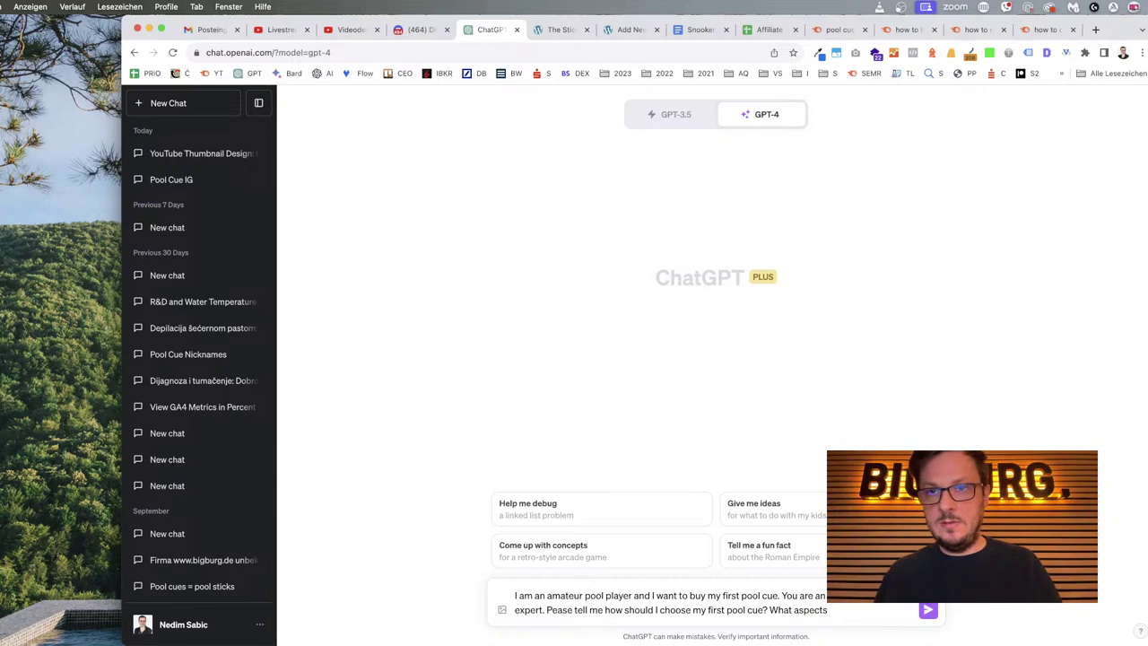
key("BackSpace")
key("BackSpace")
key("BackSpace")
key("BackSpace")
key("BackSpace")
key("BackSpace")
key("BackSpace")
key("BackSpace")
key("BackSpace")
key("BackSpace")
key("BackSpace")
key("BackSpace")
key("BackSpace")
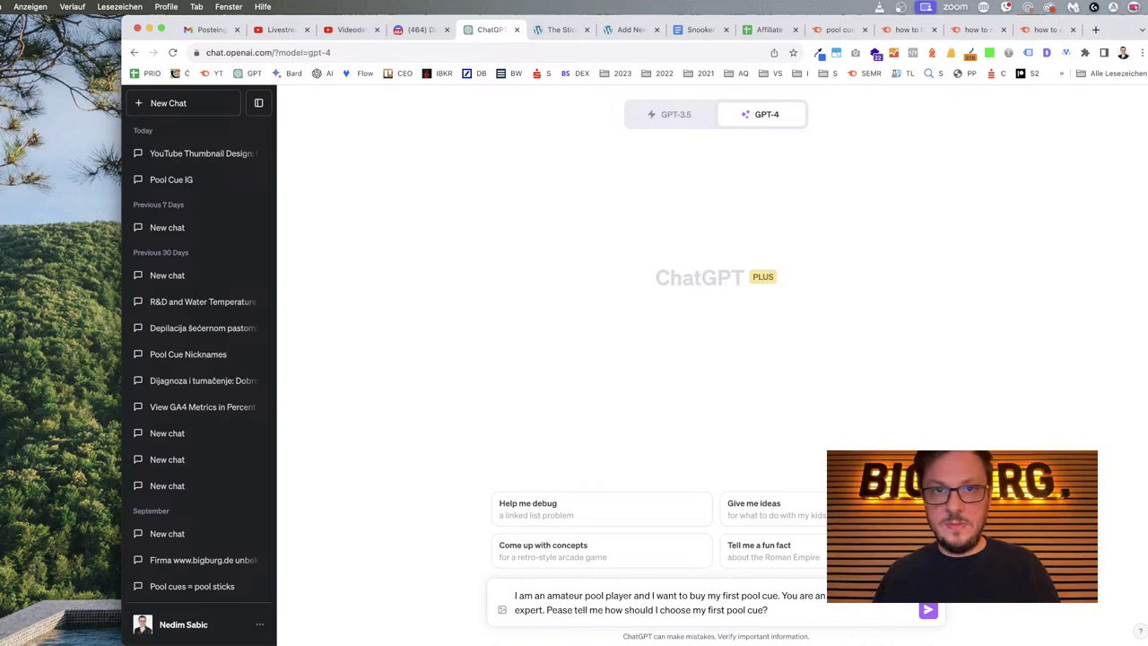
Send the pool cue prompt and go back to the start of the generated answer.
key("Return")
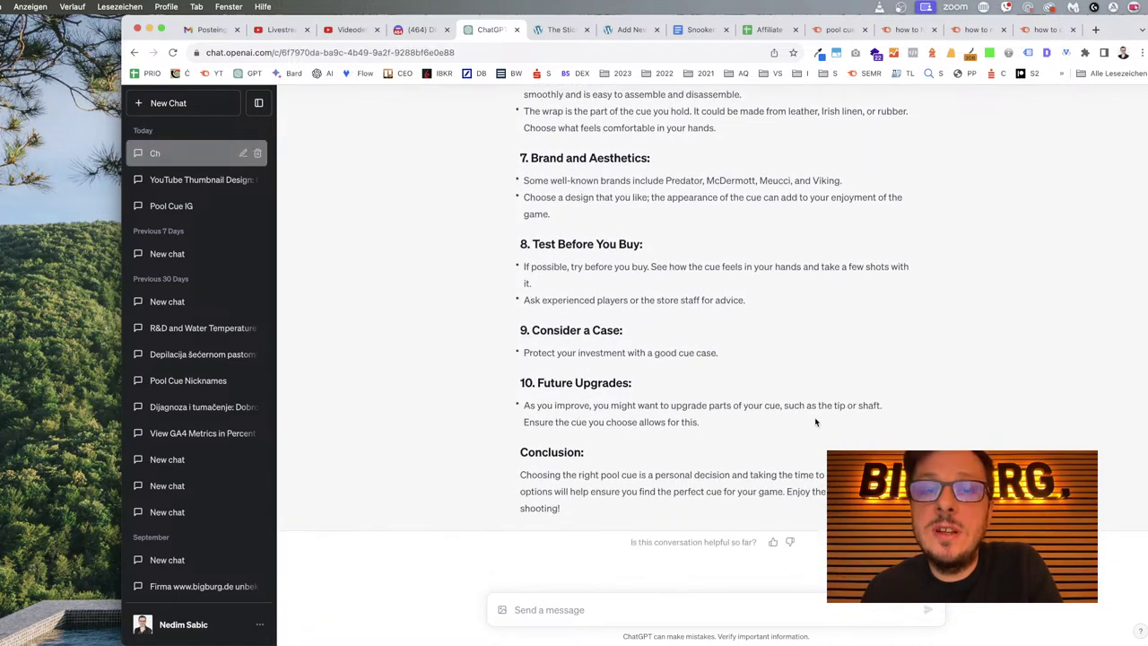
scroll(818, 409, "up", 15)
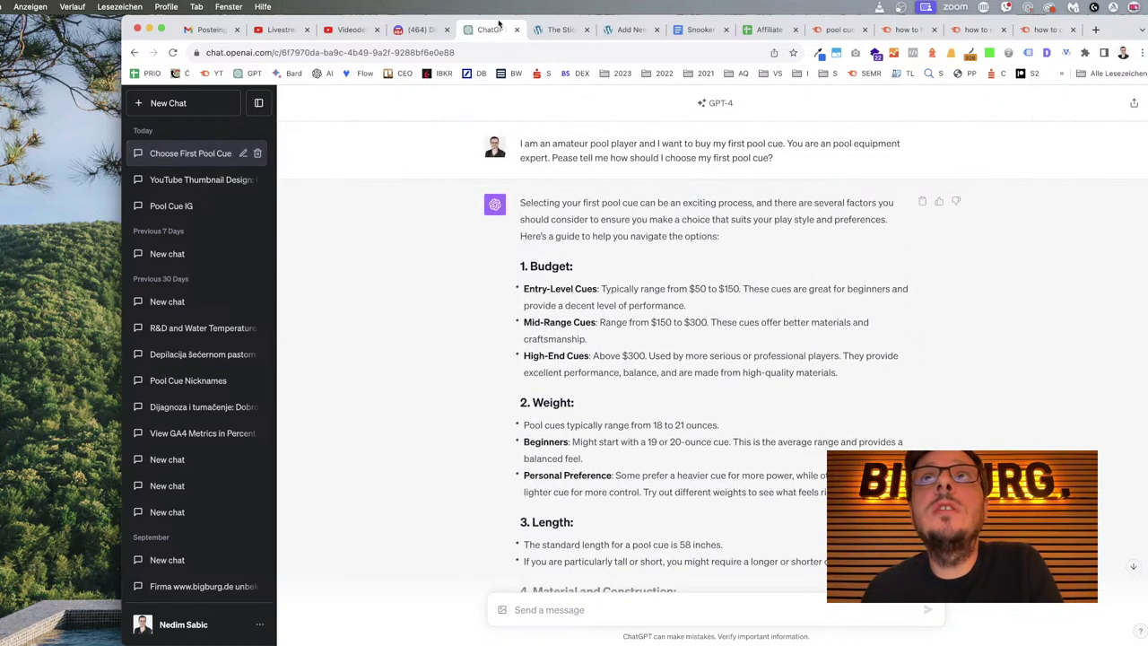
Switch to the WordPress draft, copy its title into the first paragraph block and start a new block below it.
left_click(630, 30)
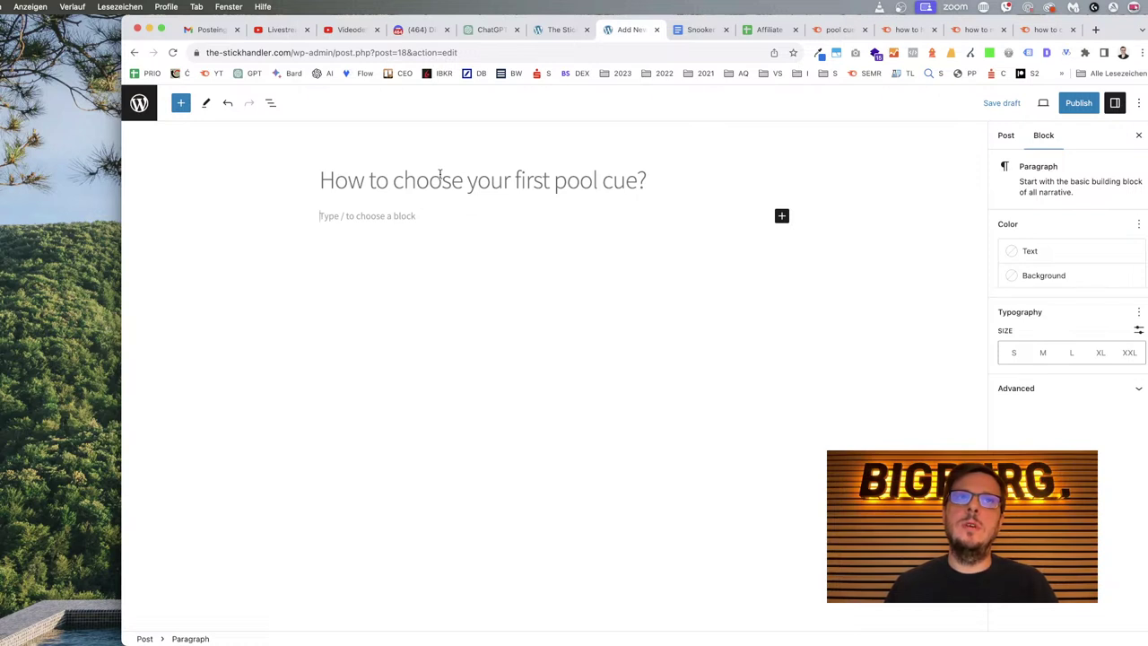
left_click(647, 179)
key("shift+alt+Left")
key("shift+alt+Left")
key("shift+alt+Left")
key("shift+alt+Left")
key("shift+alt+Left")
key("shift+alt+Left")
key("shift+alt+Left")
key("Left")
key("alt+Right")
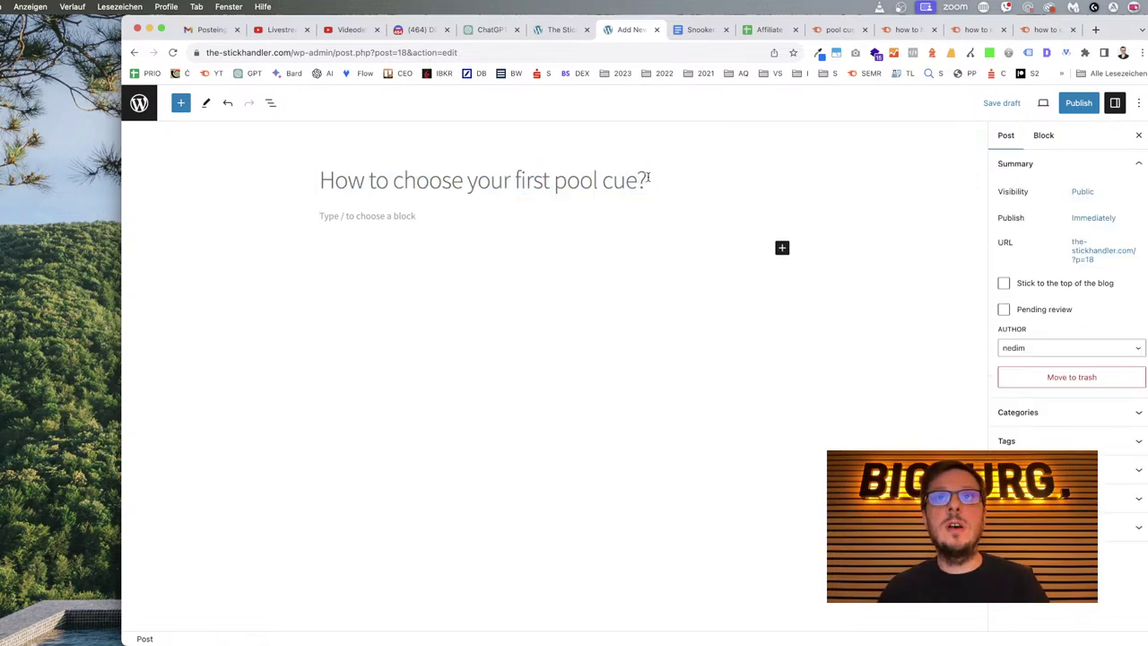
left_click_drag(647, 179, 322, 179)
key("super+c")
left_click(351, 217)
key("super+v")
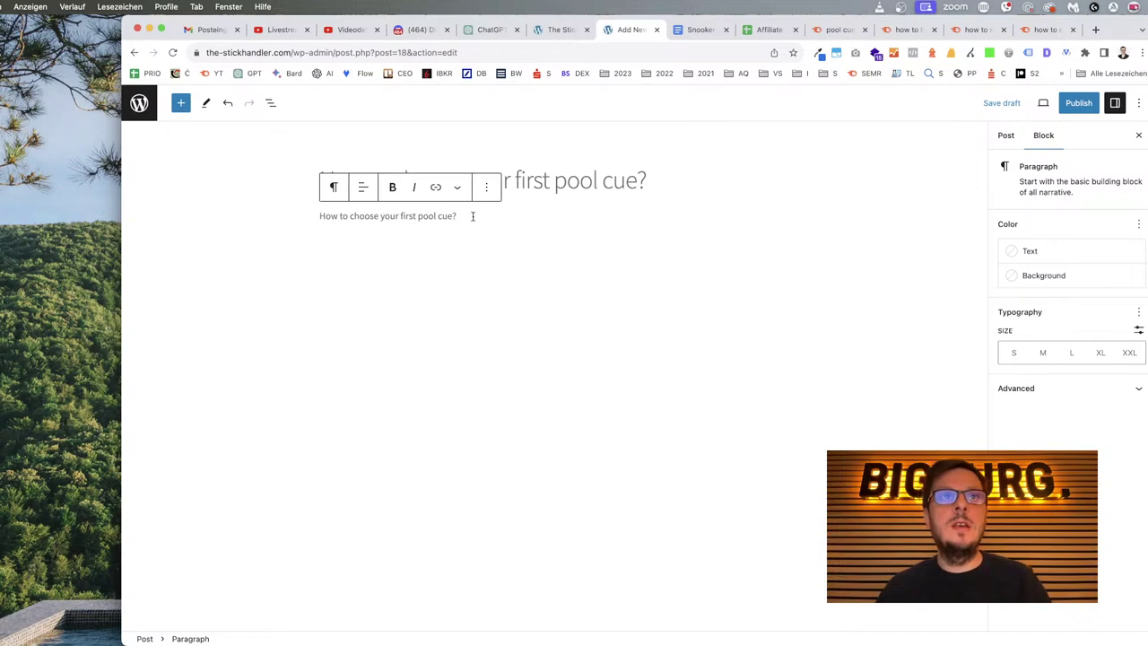
key("Return")
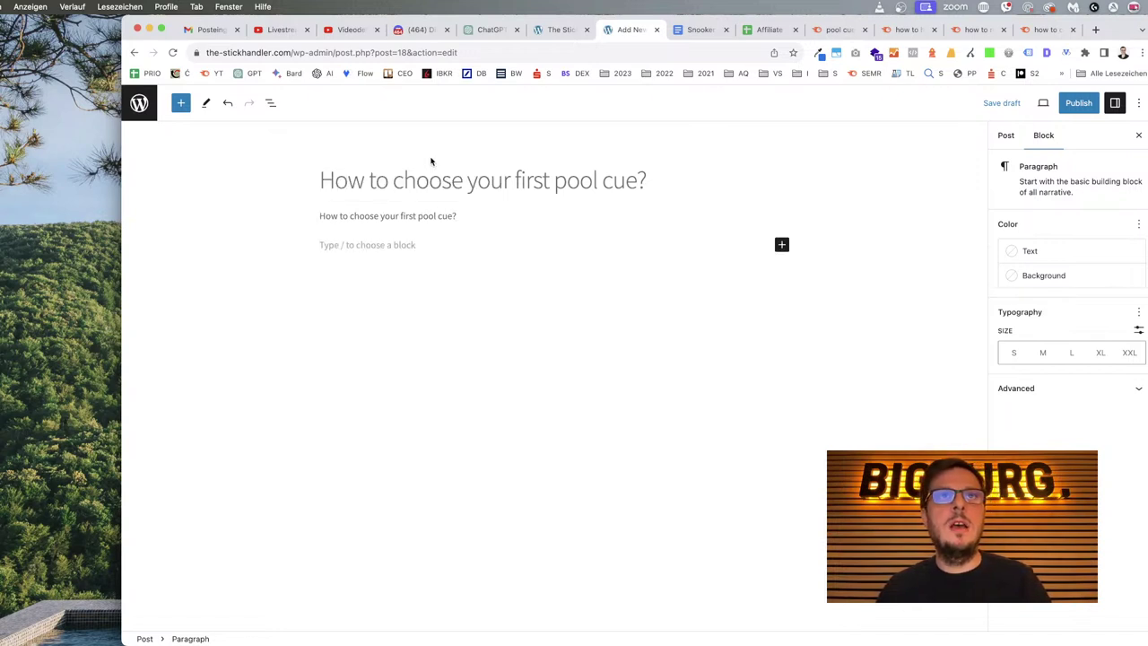
Replace "How to" in the post title with "7 thing you need to know before".
left_click(395, 179)
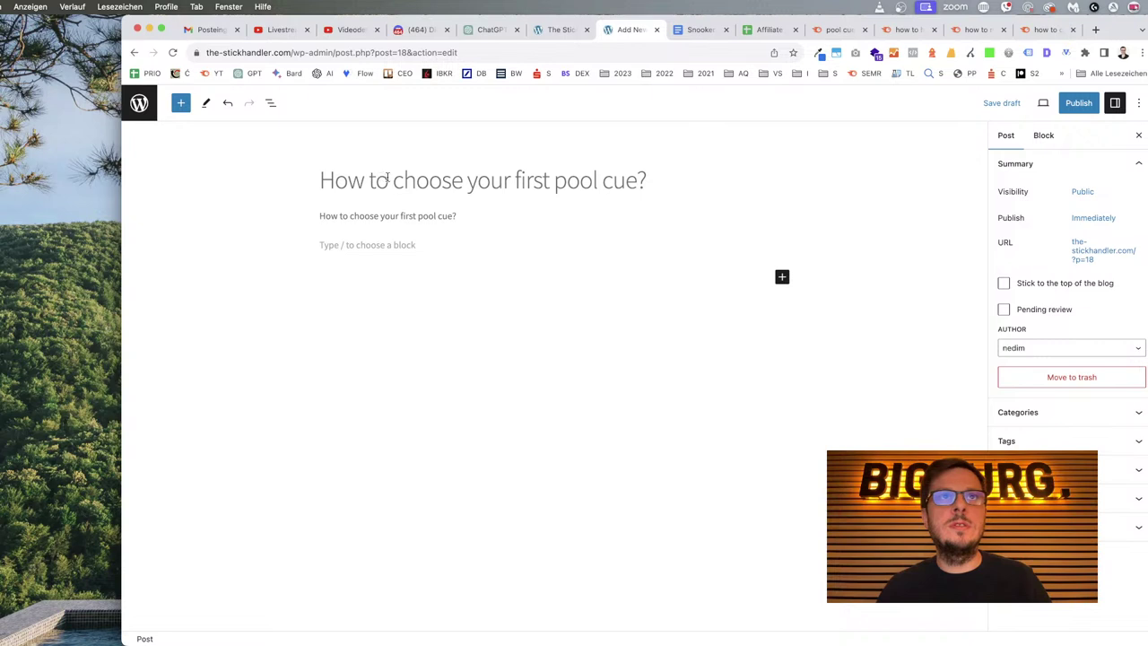
key("Right")
key("Right")
key("Right")
key("Right")
key("Right")
key("Right")
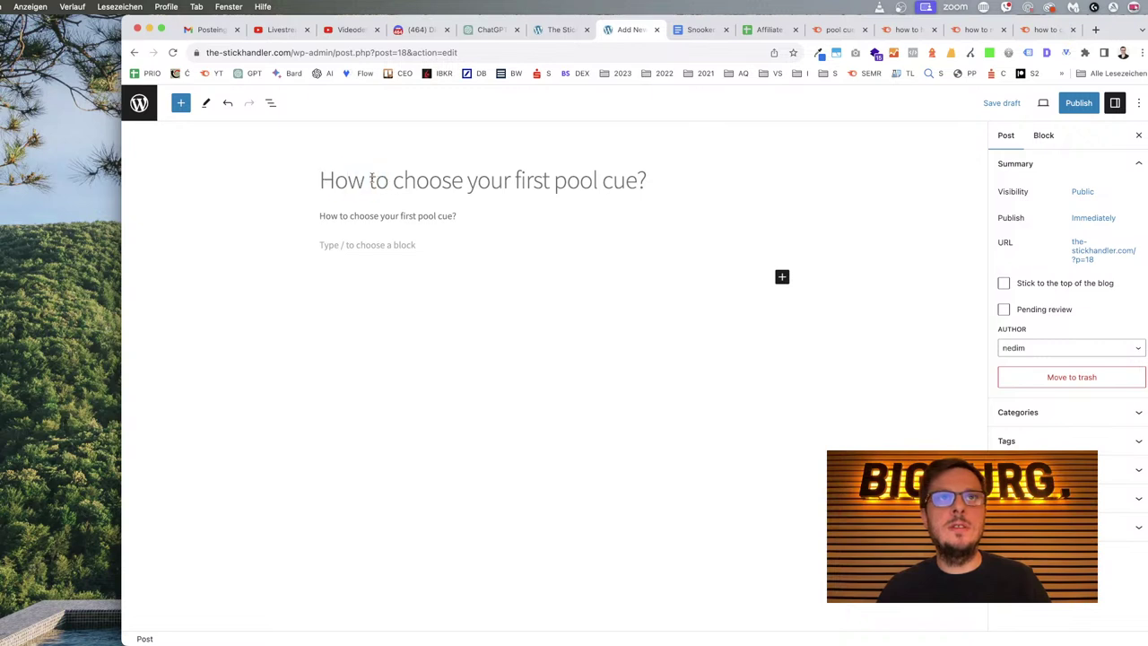
key("shift+alt+Left")
key("shift+alt+Left")
key("Left")
key("Right")
key("Right")
key("Right")
key("Right")
key("Right")
key("Right")
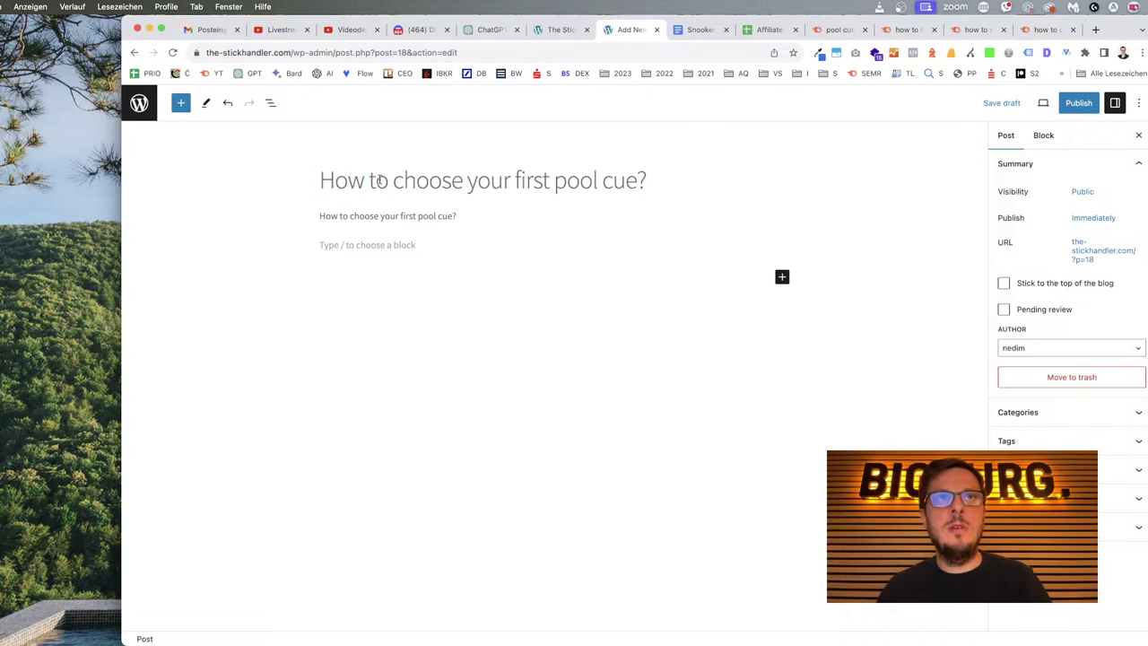
key("shift+alt+Left")
key("shift+alt+Left")
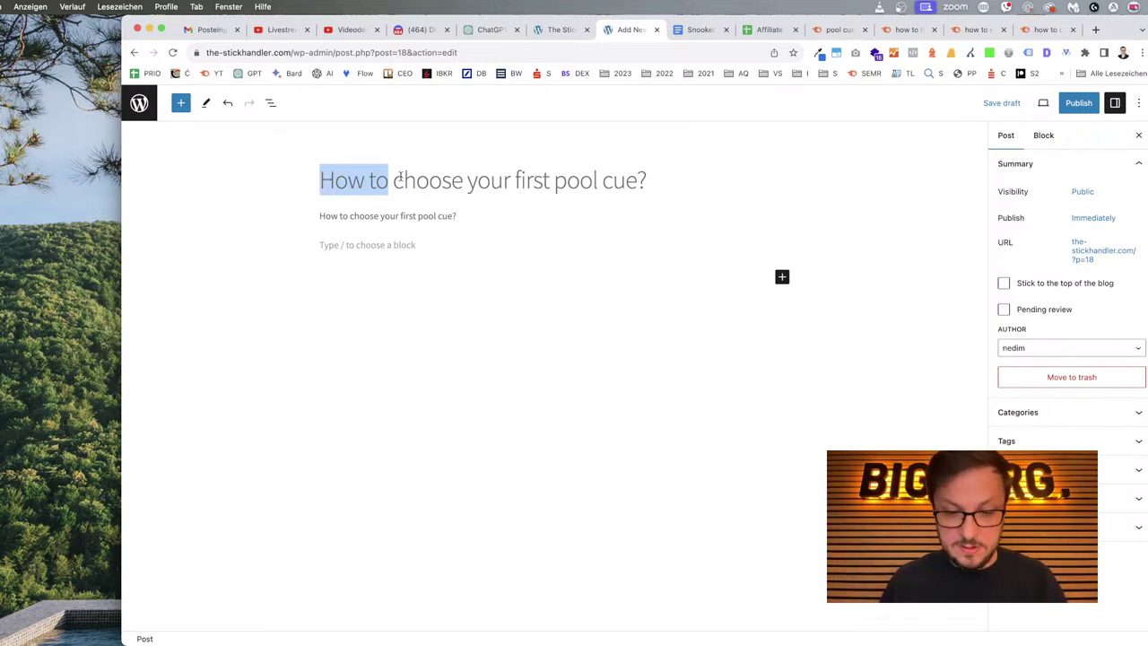
type("7 thigt")
key("BackSpace")
key("BackSpace")
key("BackSpace")
type("ing you need to know before")
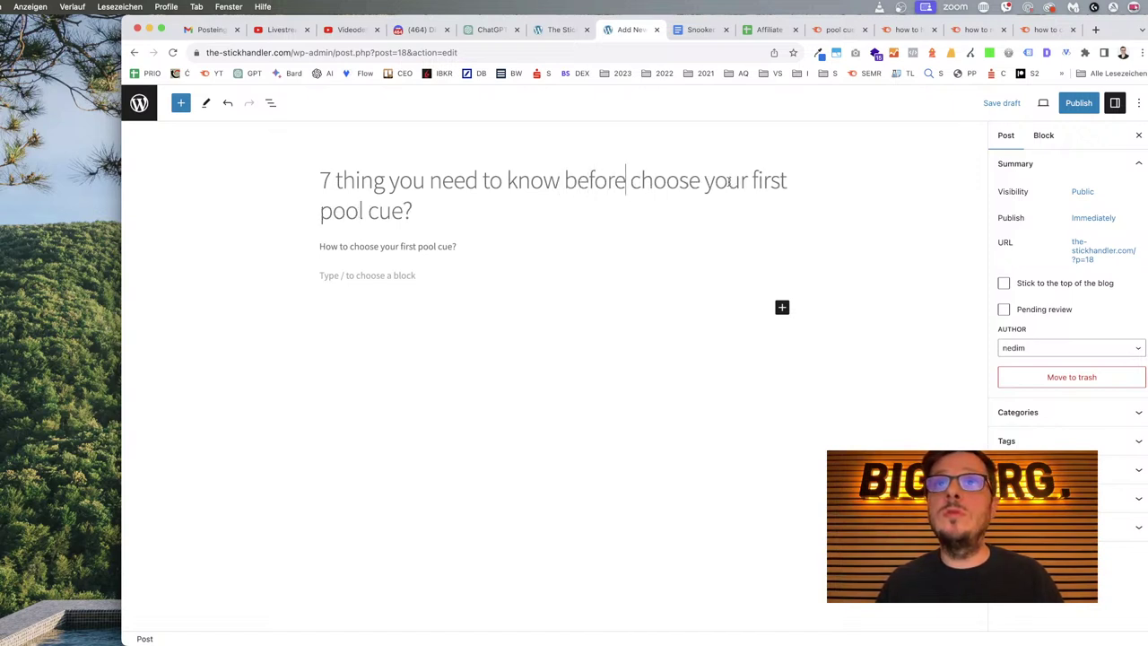
Correct the title to read "7 things you need to know before choosing your first pool cue", without a question mark.
left_click(699, 181)
key("shift+Left")
type("ing")
left_click(444, 210)
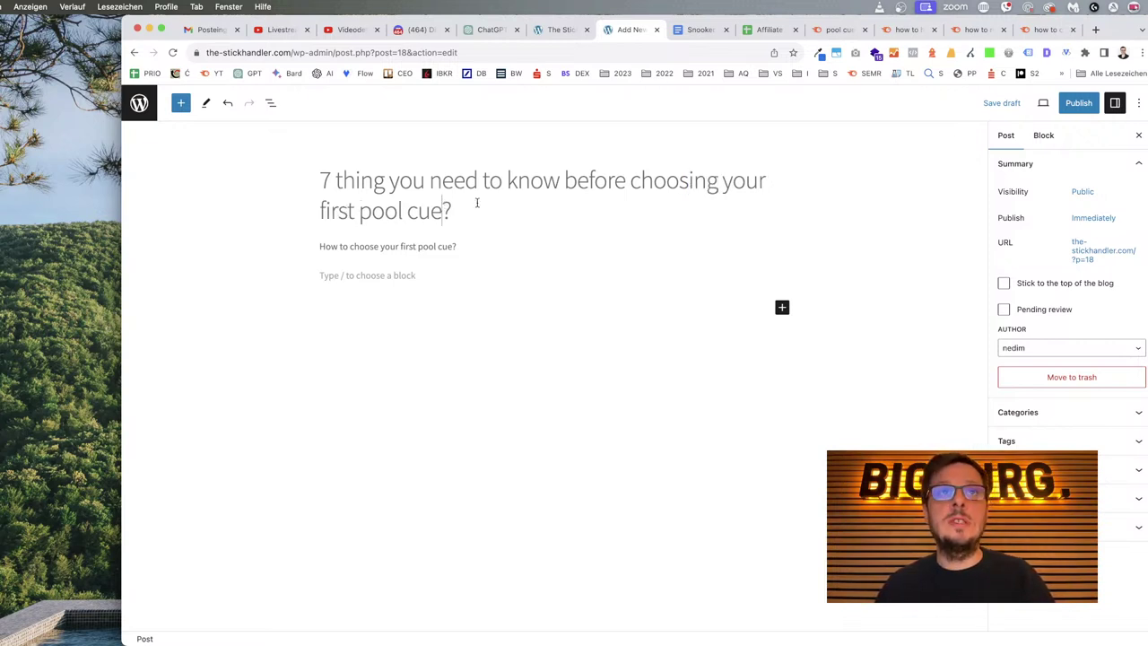
key("Delete")
left_click(387, 180)
type("s")
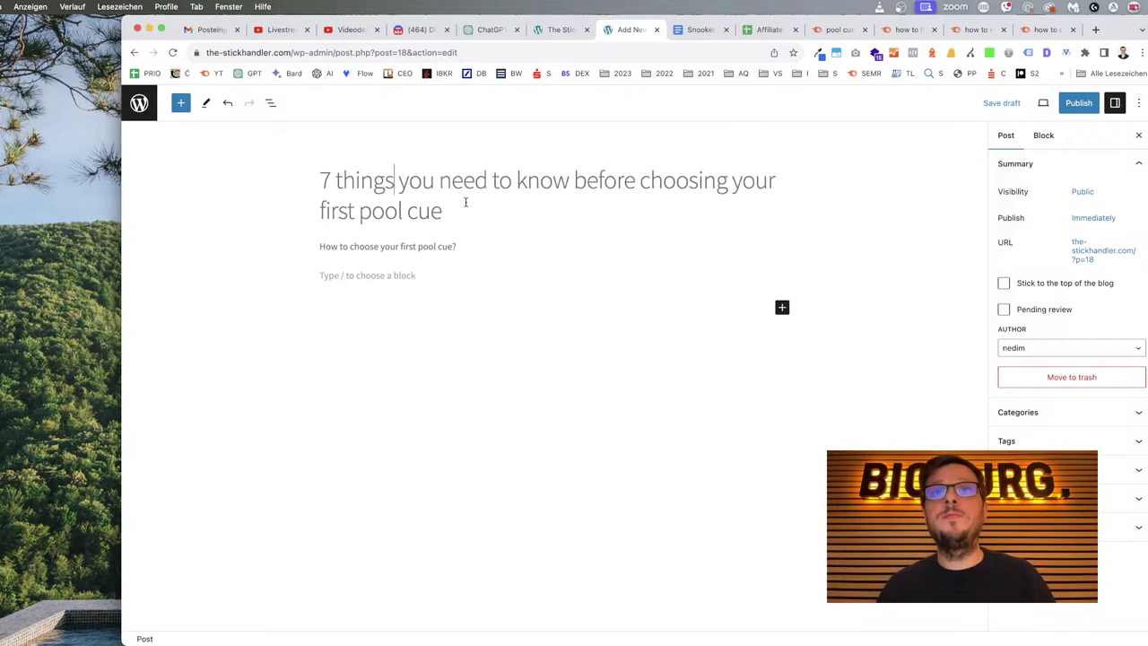
left_click(560, 203)
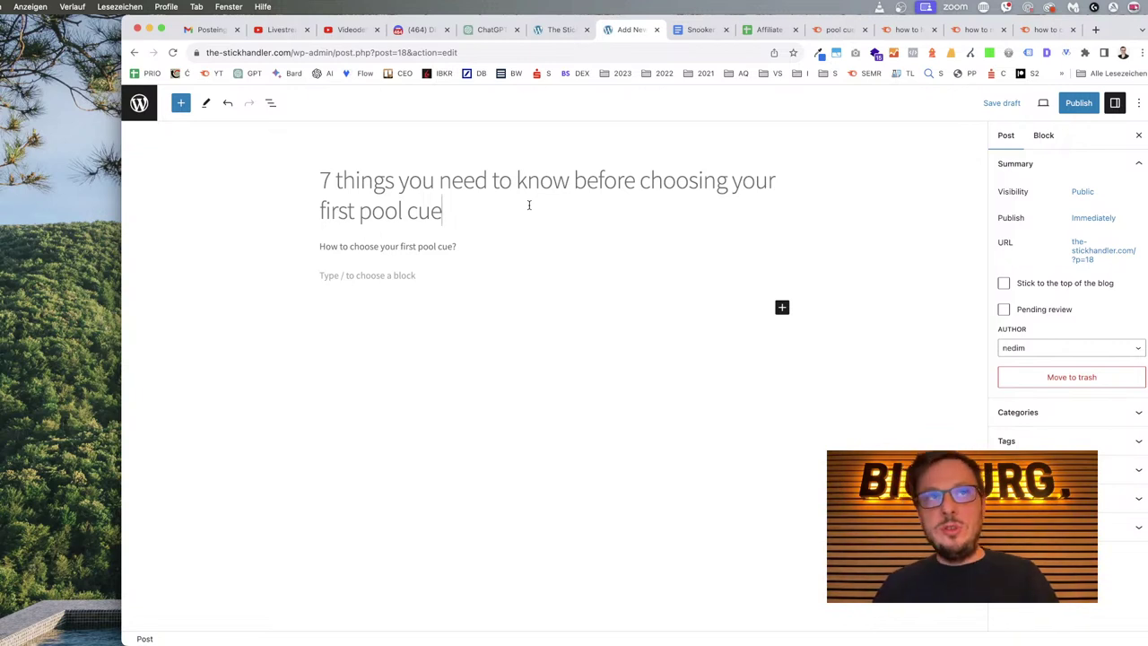
Change the number at the start of the post title to 3.
double_click(326, 179)
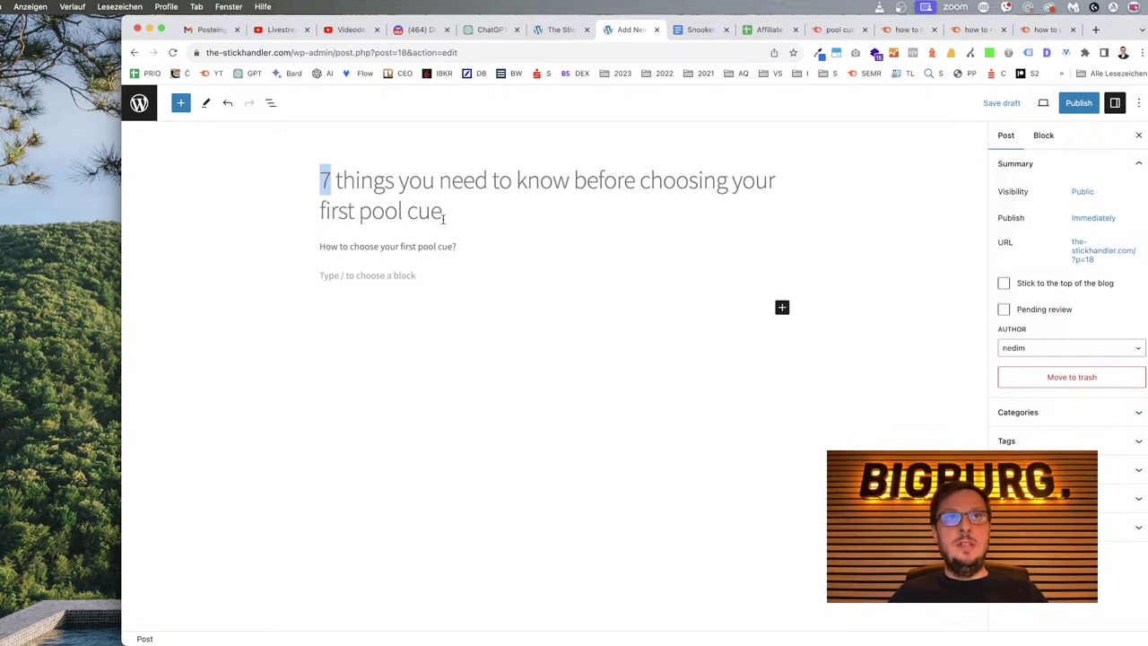
type("2")
key("BackSpace")
type("3")
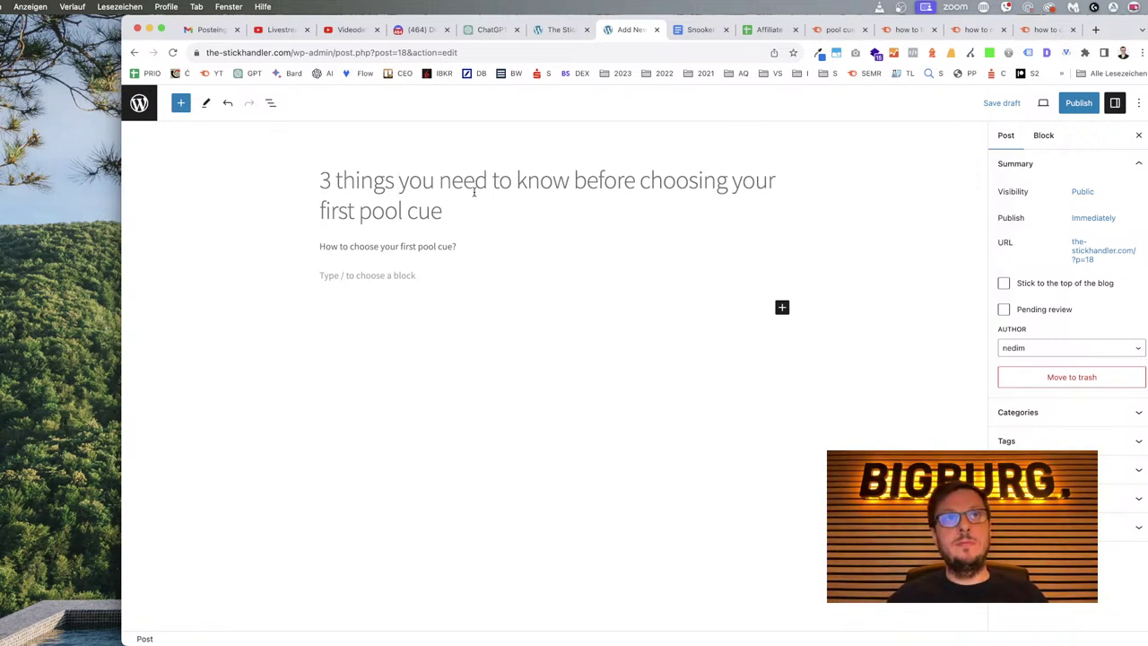
Insert "first-time cue buyers don't consider" after "3 things" in the post title.
type("first")
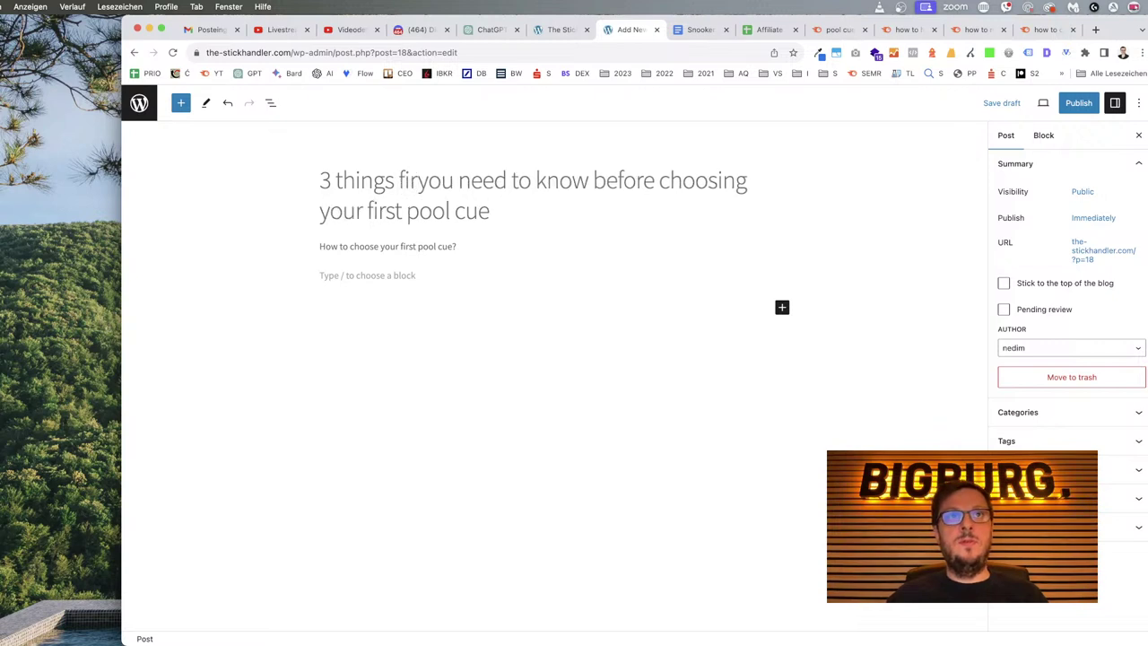
type("-time cu")
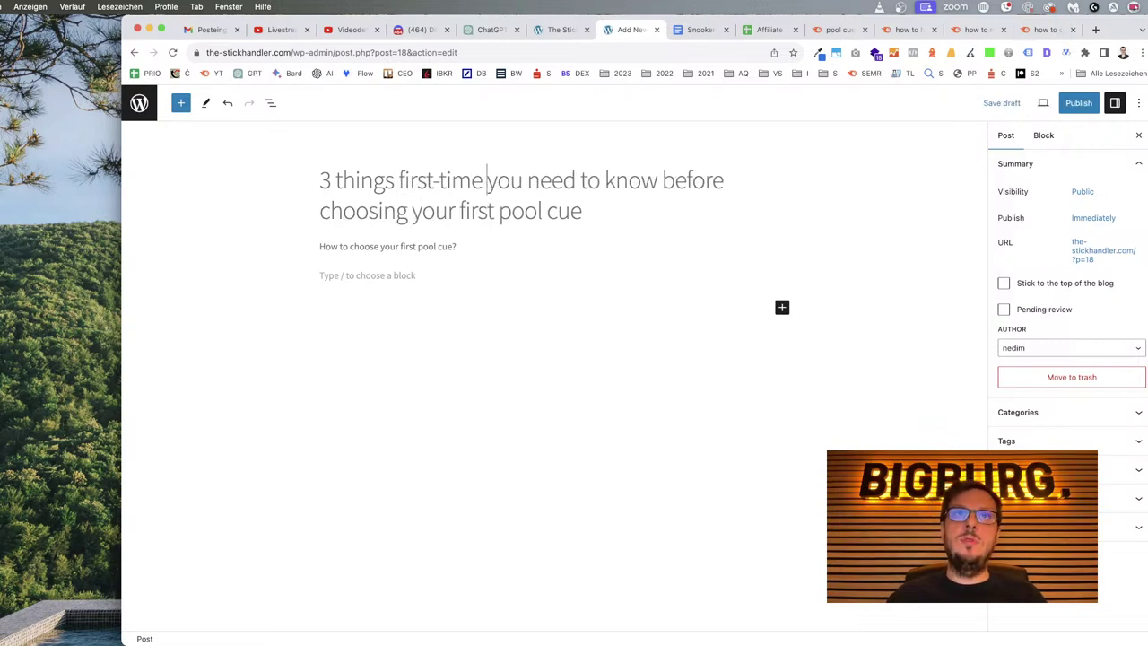
type("e buyer")
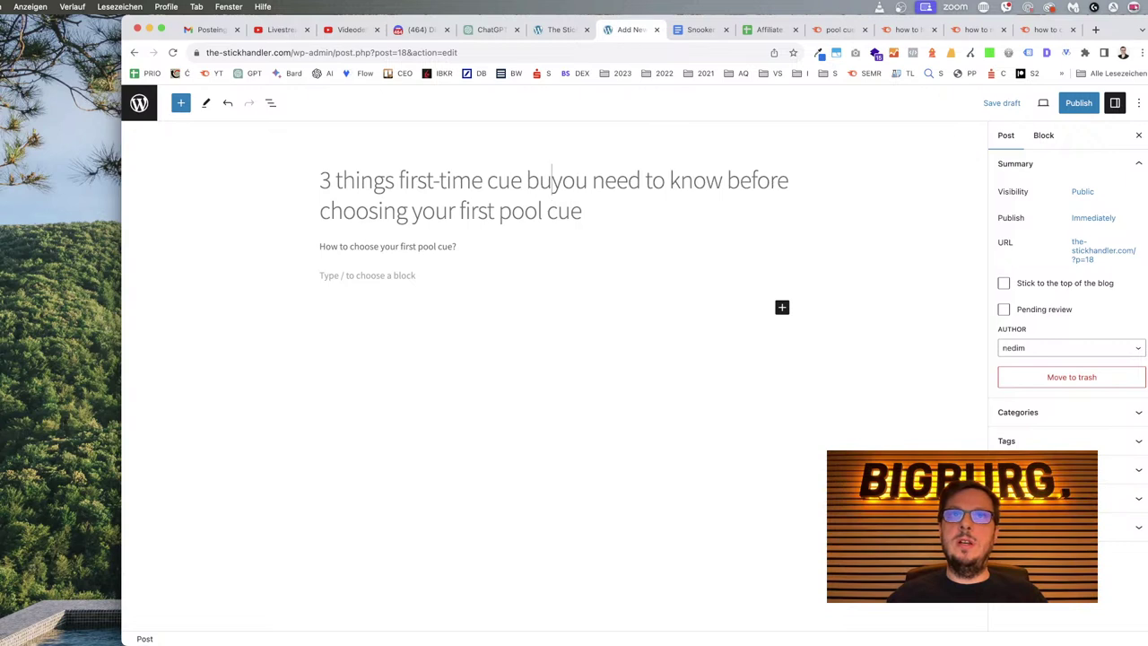
type("s")
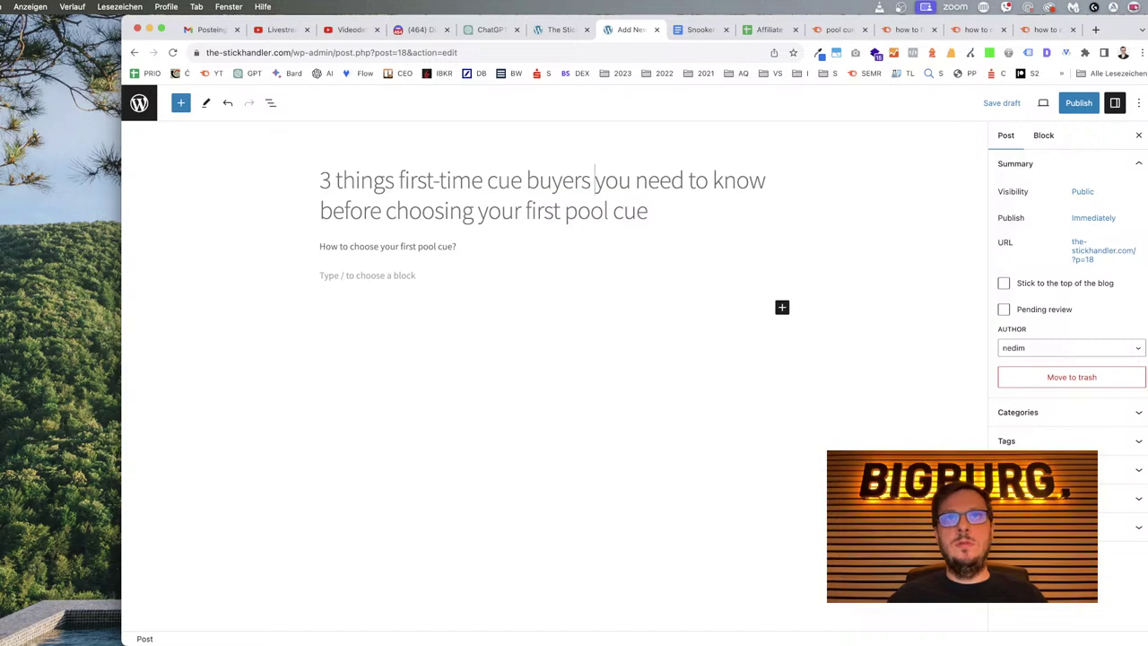
type(" don't con")
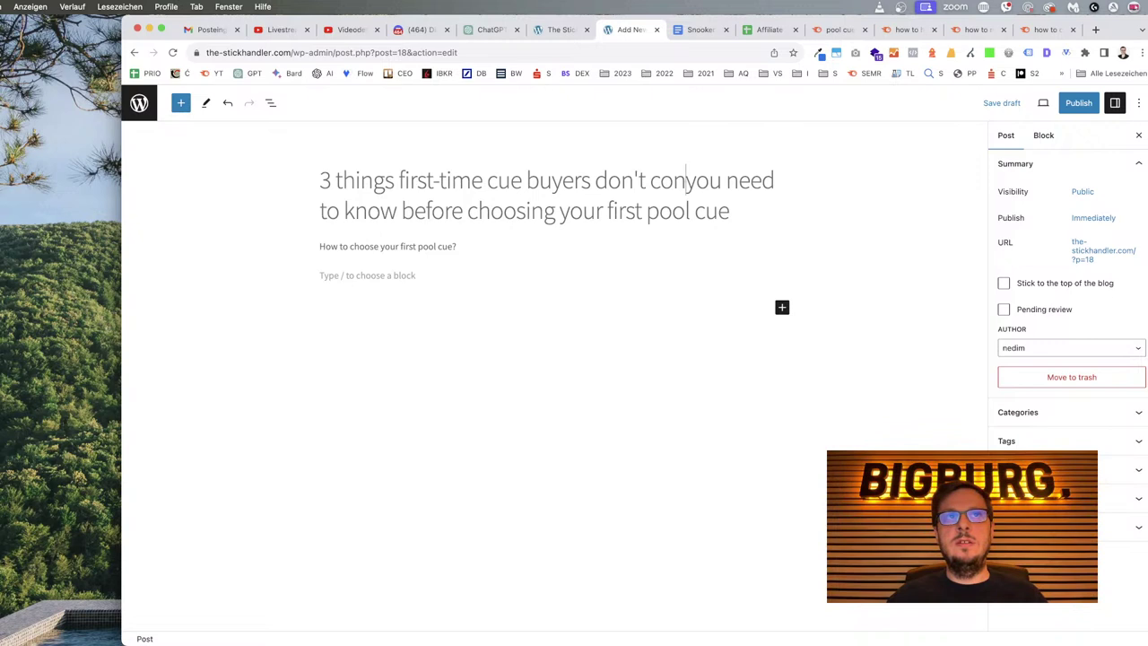
type("sider")
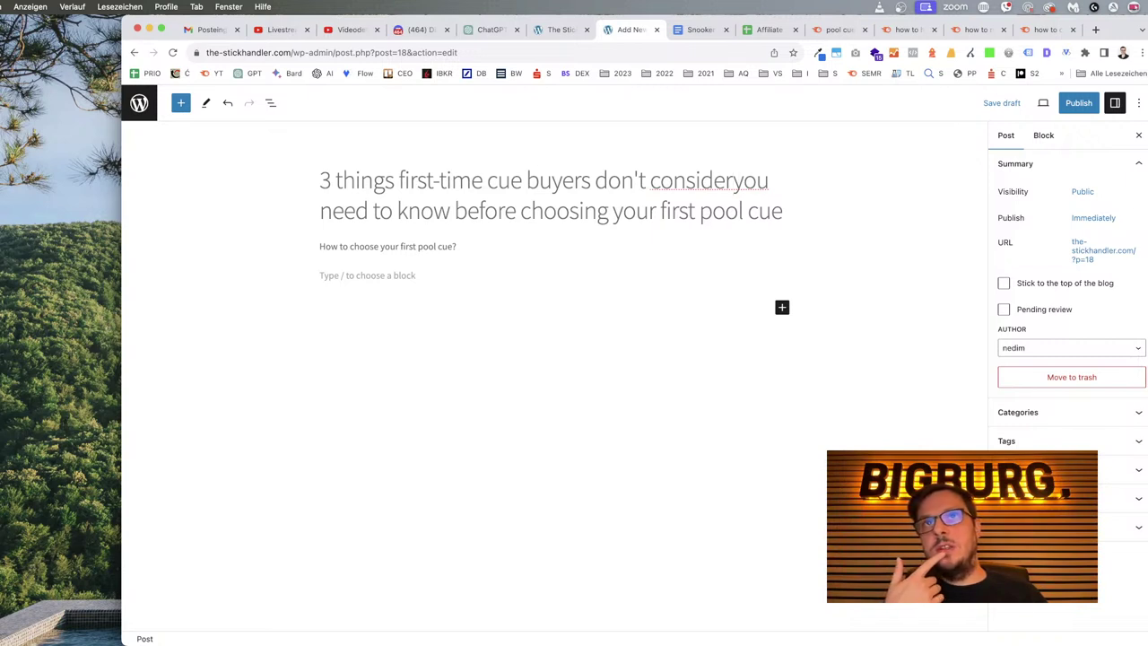
Continue the inserted title wording after "don't consider" with "when choosing their cue!".
type("when choosing a")
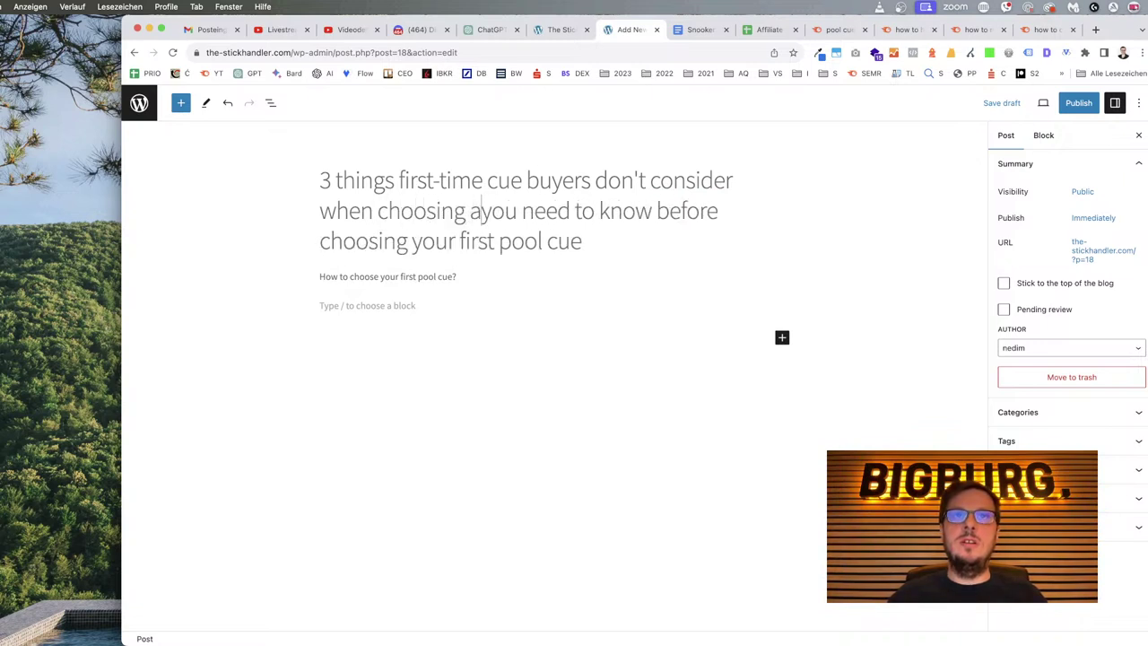
key("BackSpace")
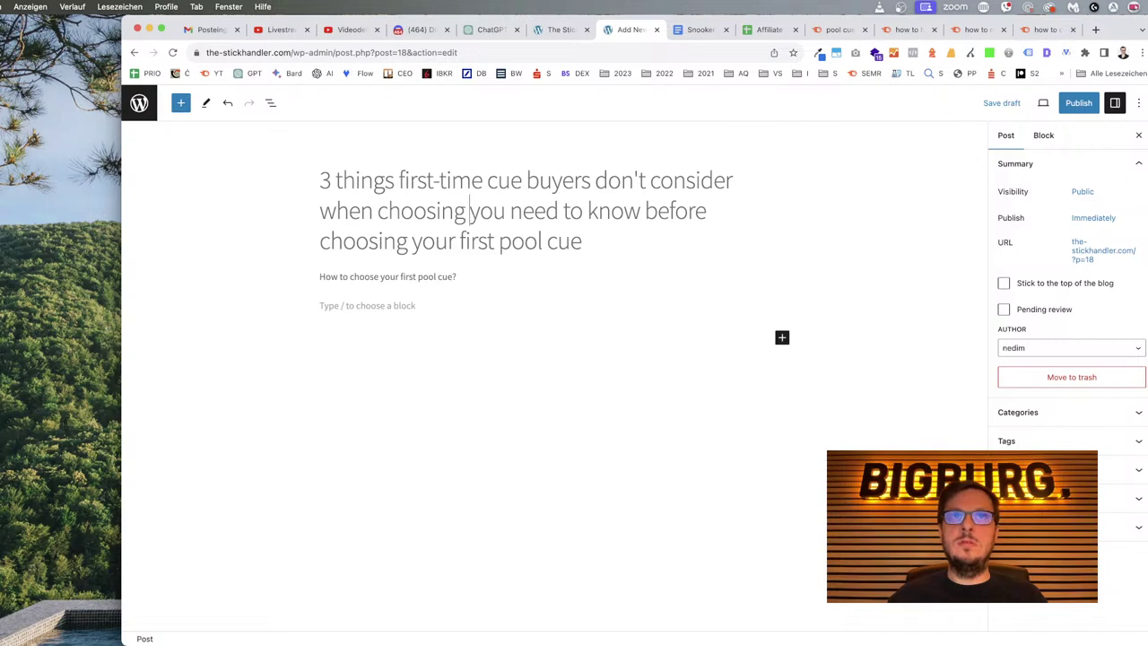
type("a c")
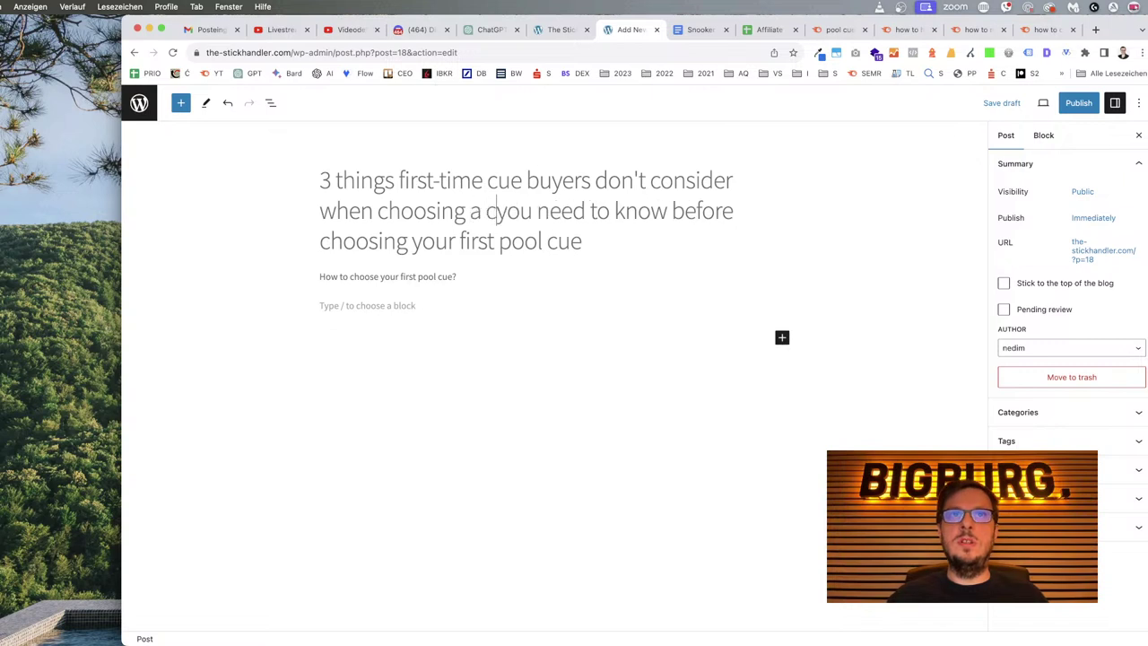
key("BackSpace")
key("BackSpace")
key("BackSpace")
type("their cue")
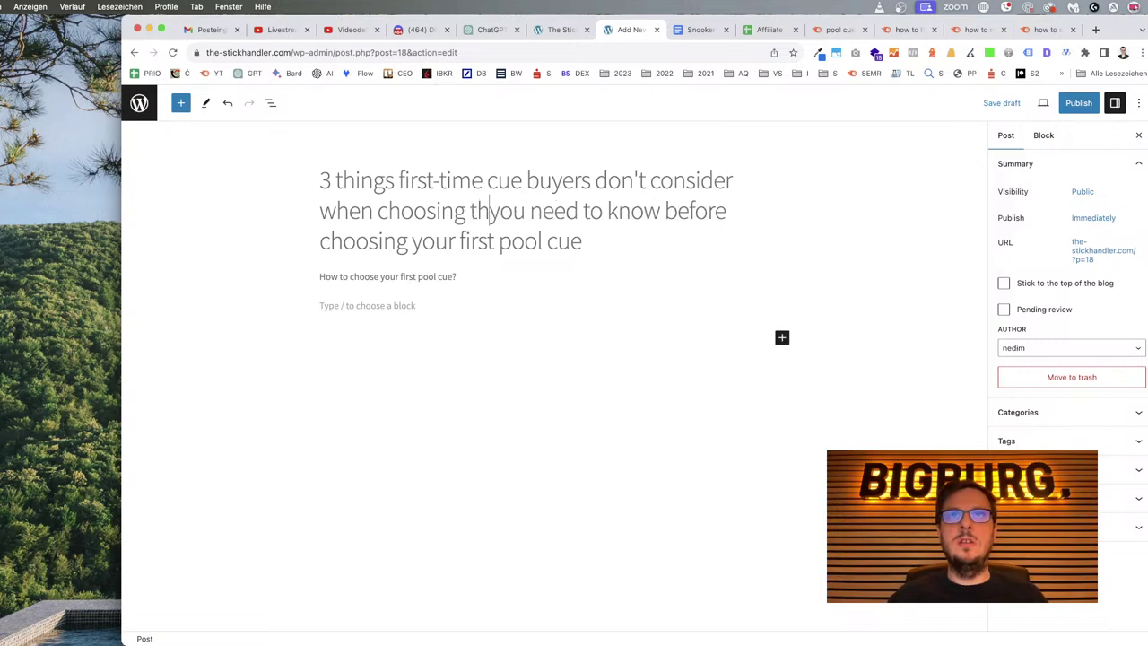
type("!")
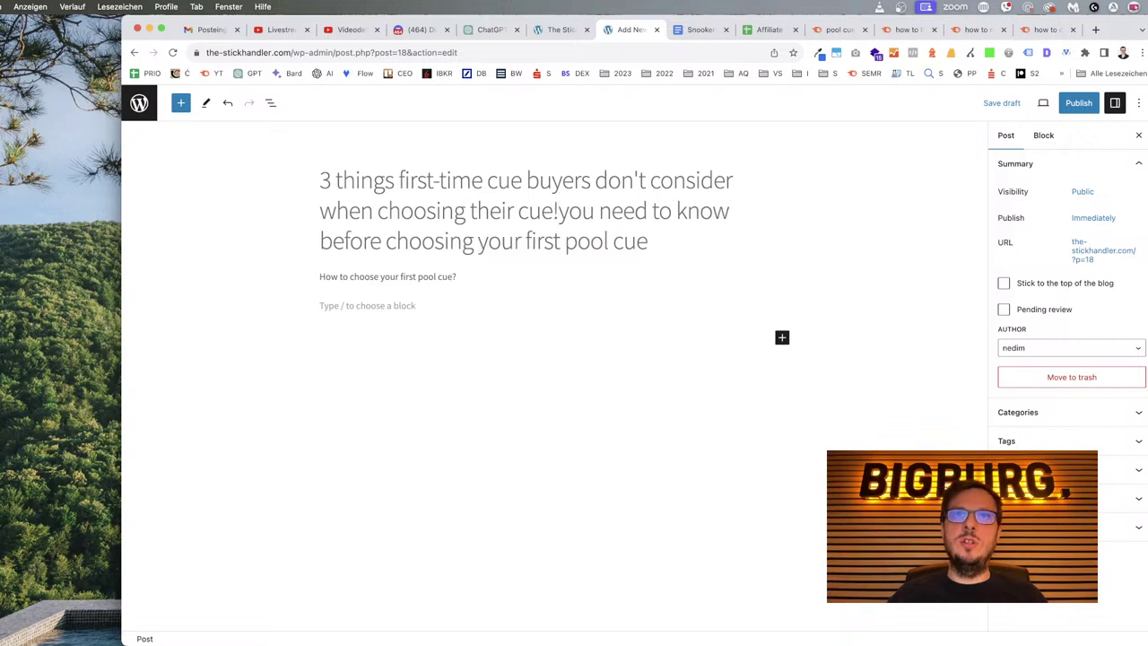
Delete the leftover wording "you need to know before choosing your first pool cue" from the end of the post title.
left_click(659, 240, "shift")
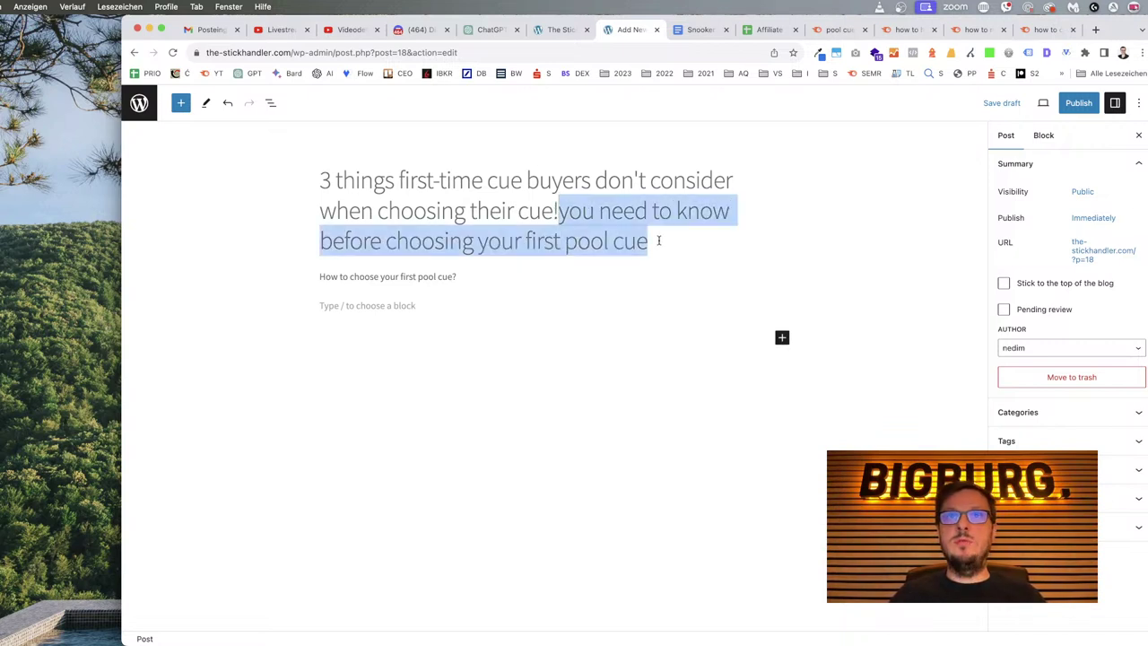
key("BackSpace")
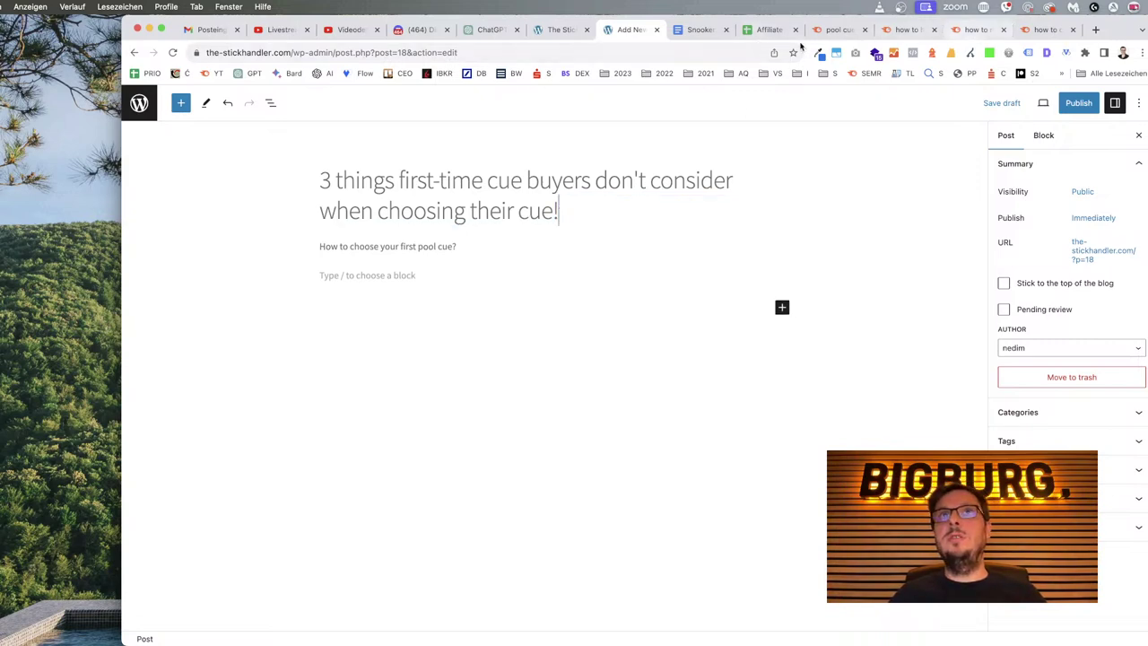
In the ChatGPT pool cue chat, write "Please formulate this headline so that is has more scarcity and insert some FOMO:" as a new prompt.
left_click(509, 32)
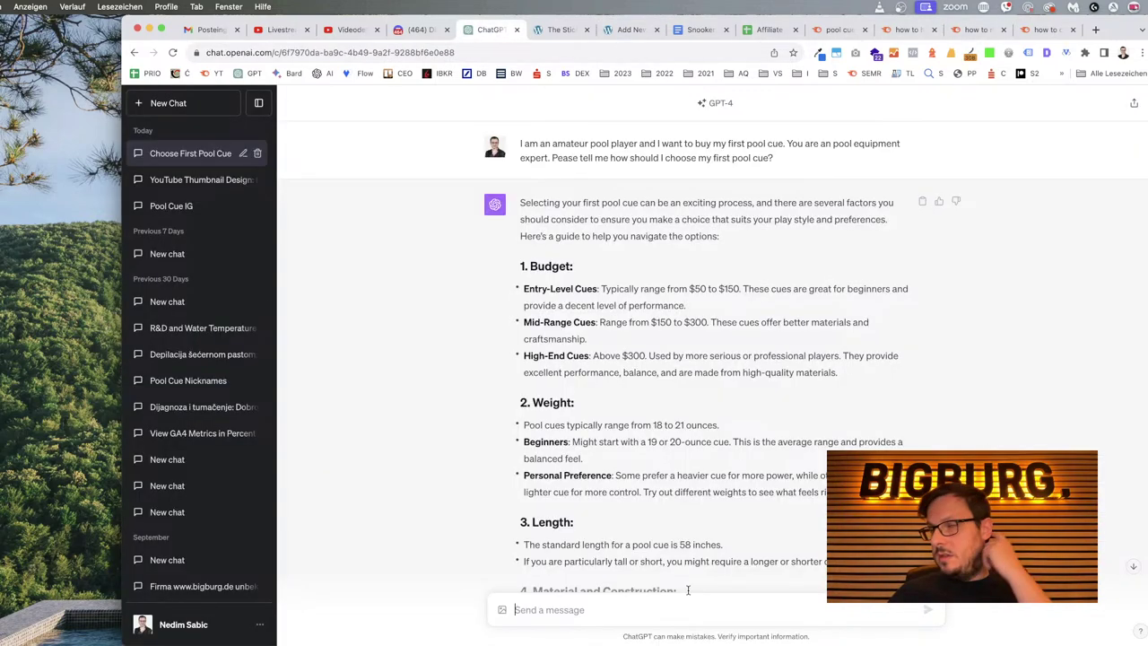
scroll(691, 573, "down", 15)
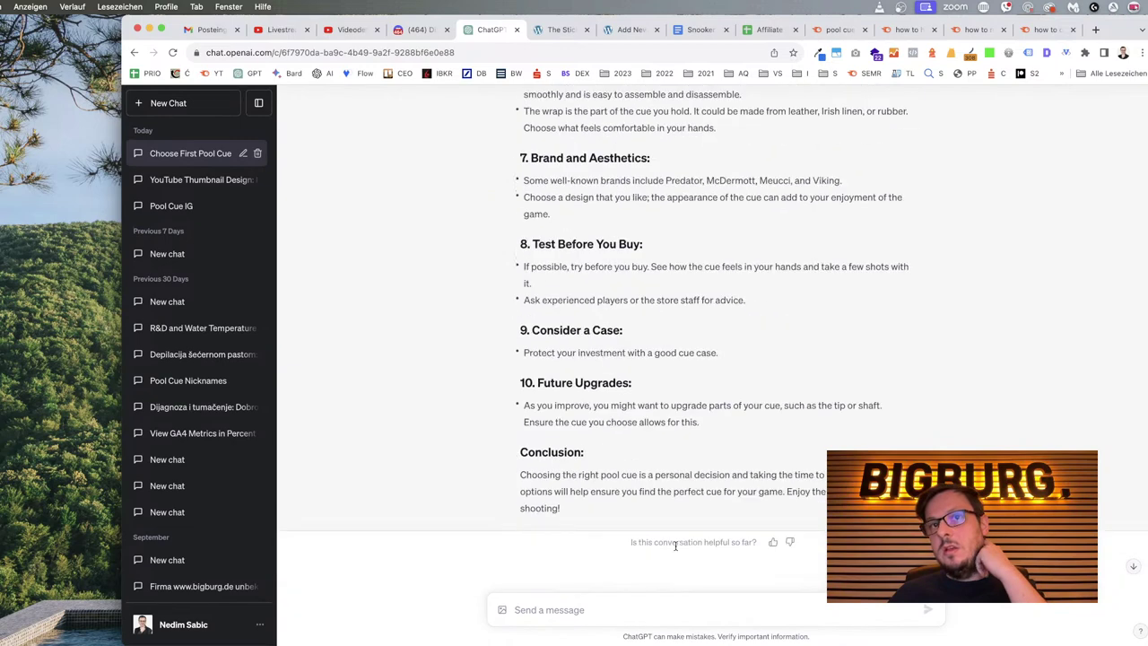
left_click(602, 609)
type("Please forma")
key("BackSpace")
key("BackSpace")
key("BackSpace")
key("BackSpace")
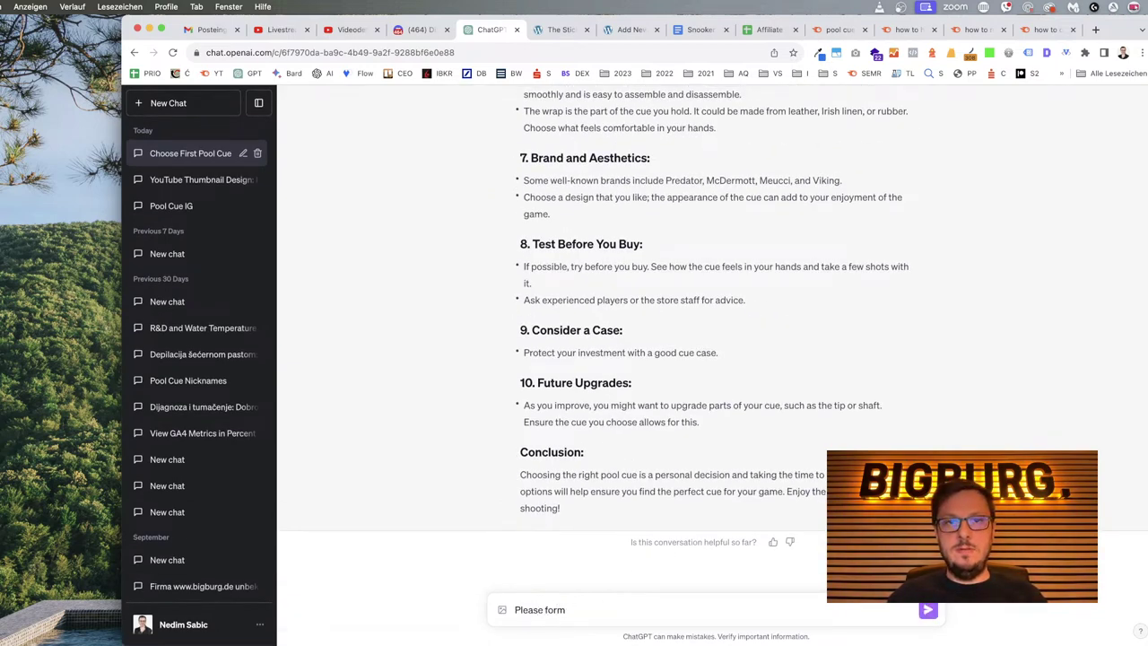
type("ormu")
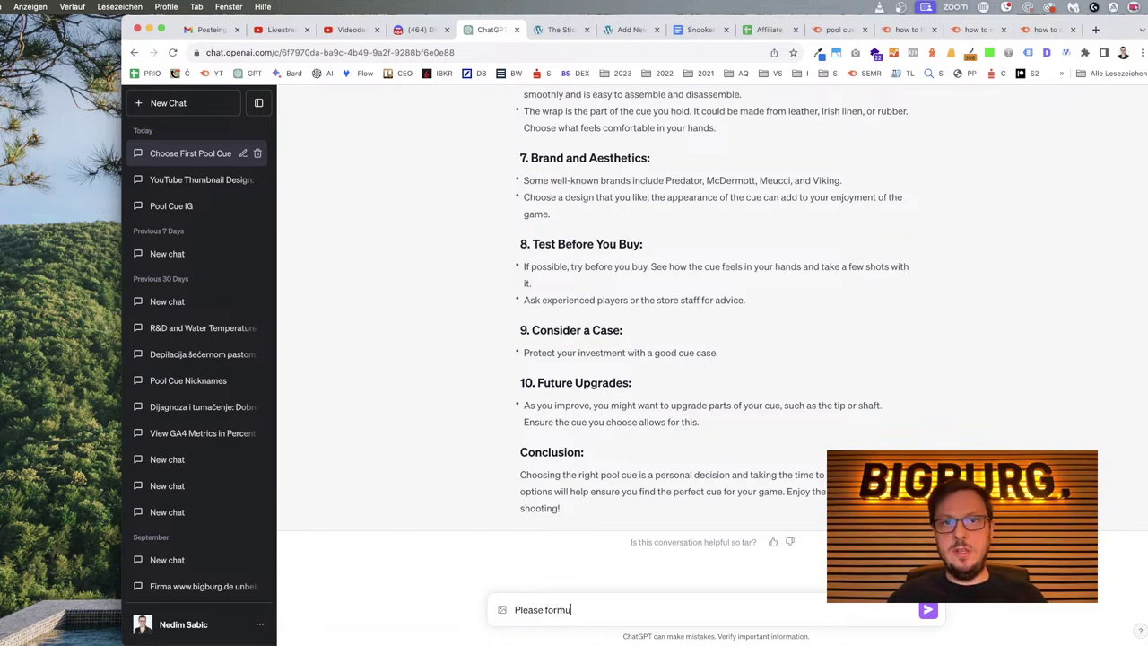
type("late this")
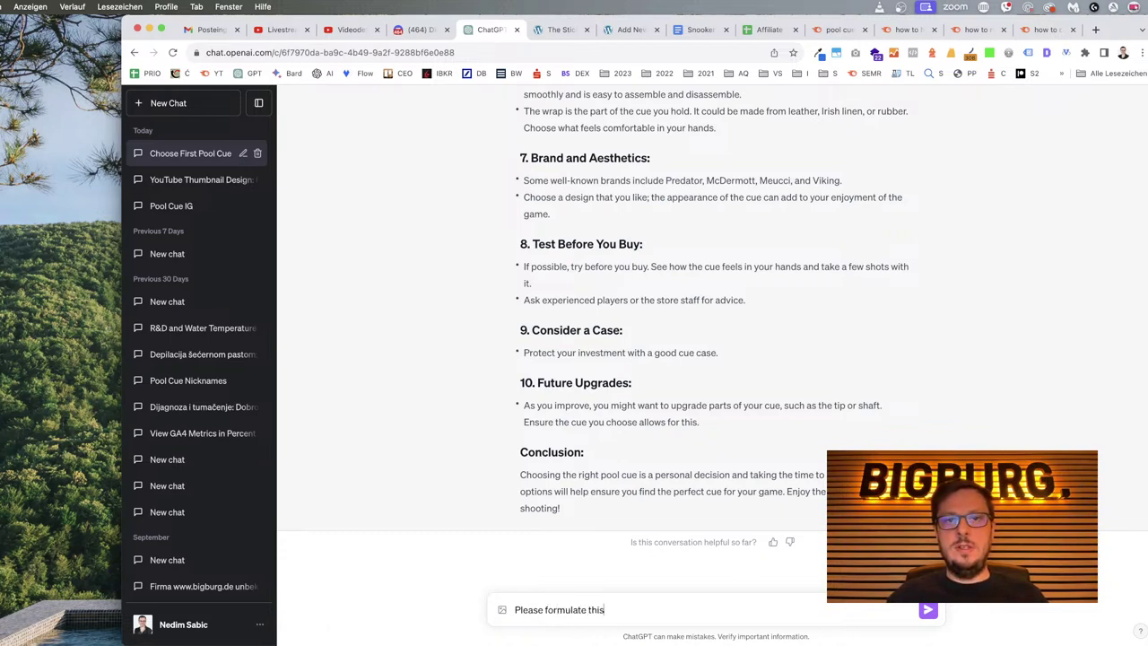
type(" headline")
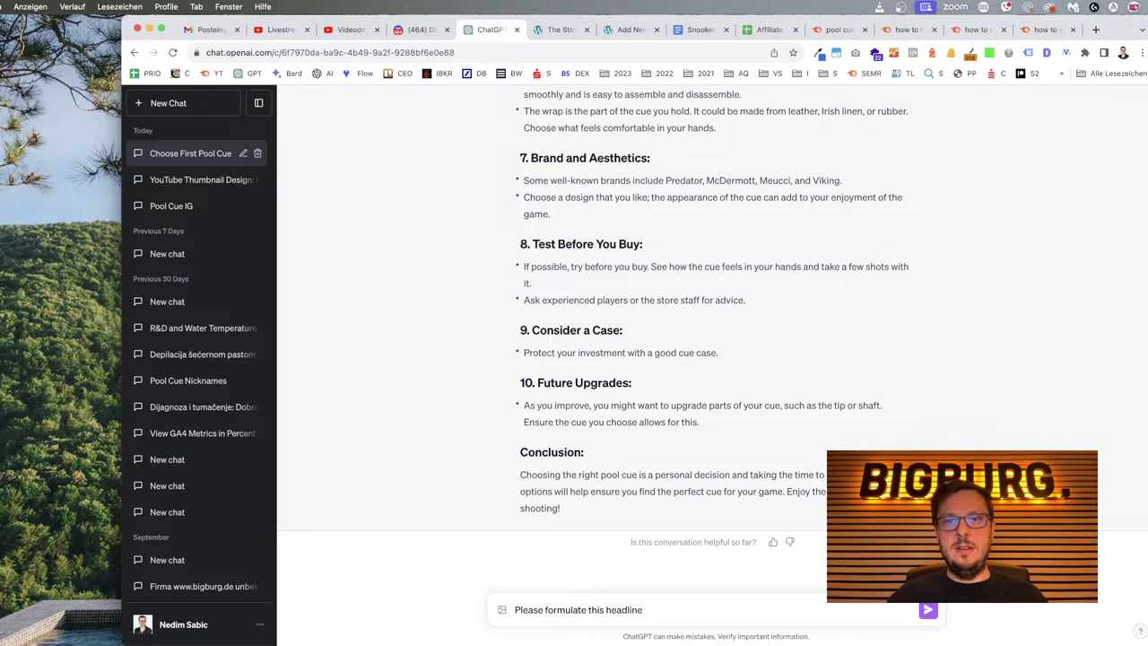
type(" so that is has mor")
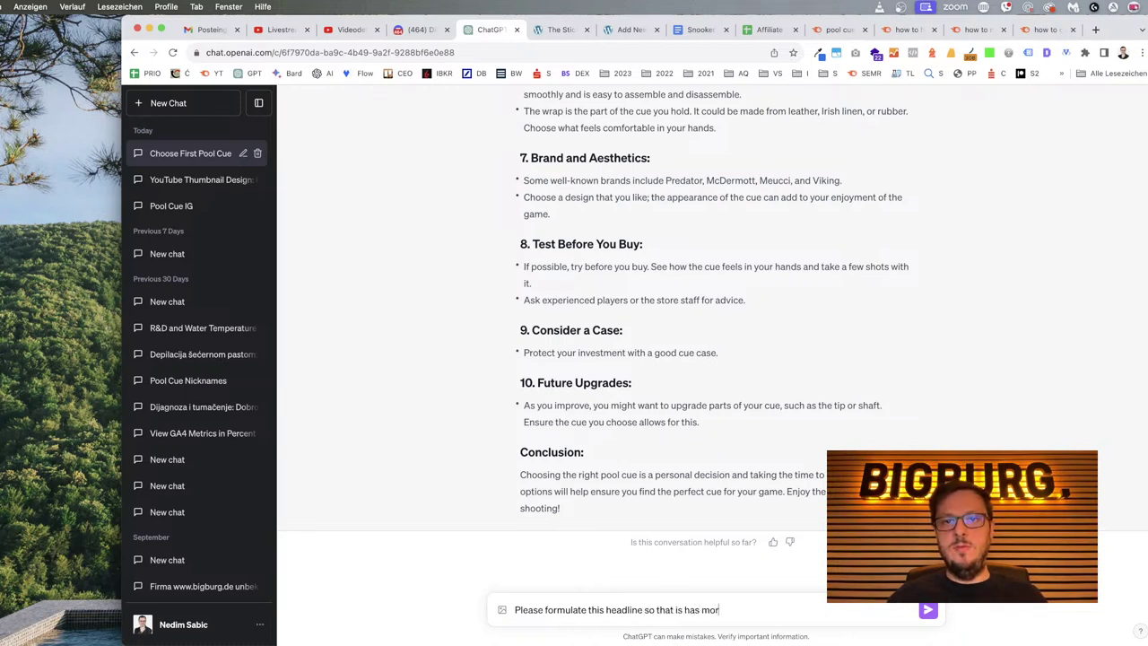
type("e scarcity")
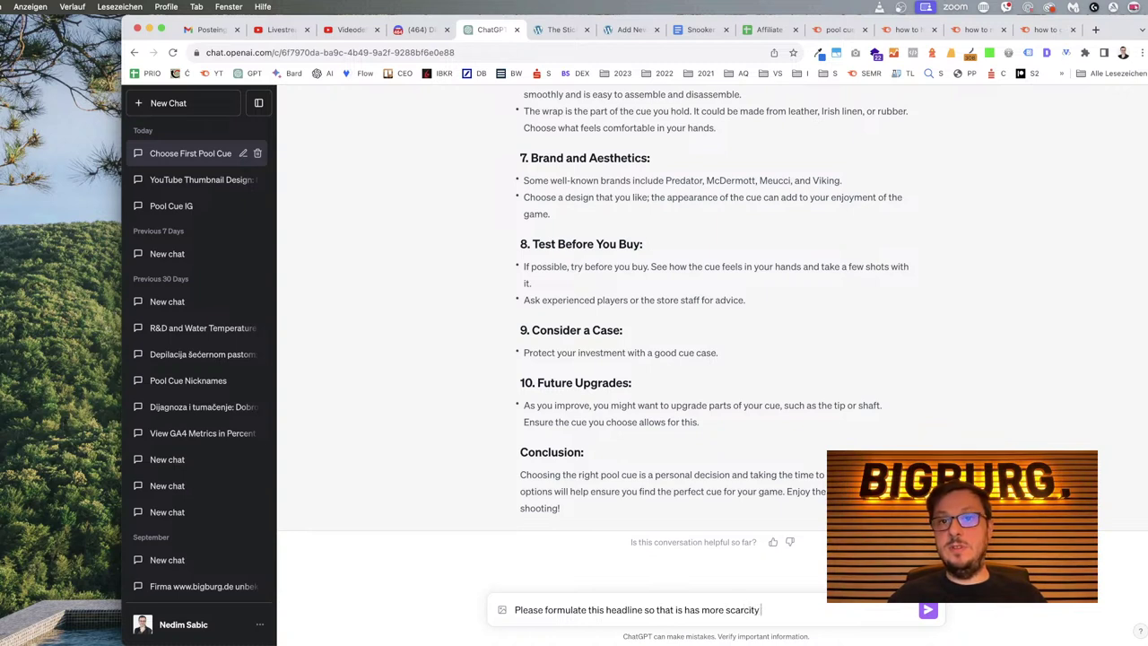
type(" and inser")
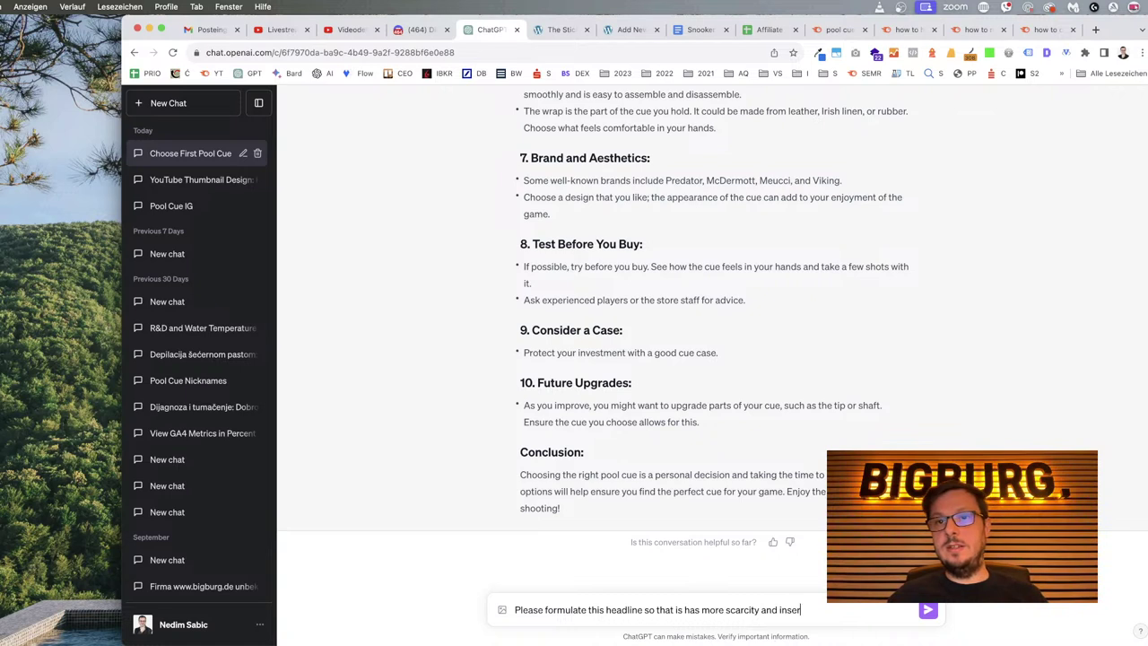
type("t some FOMO")
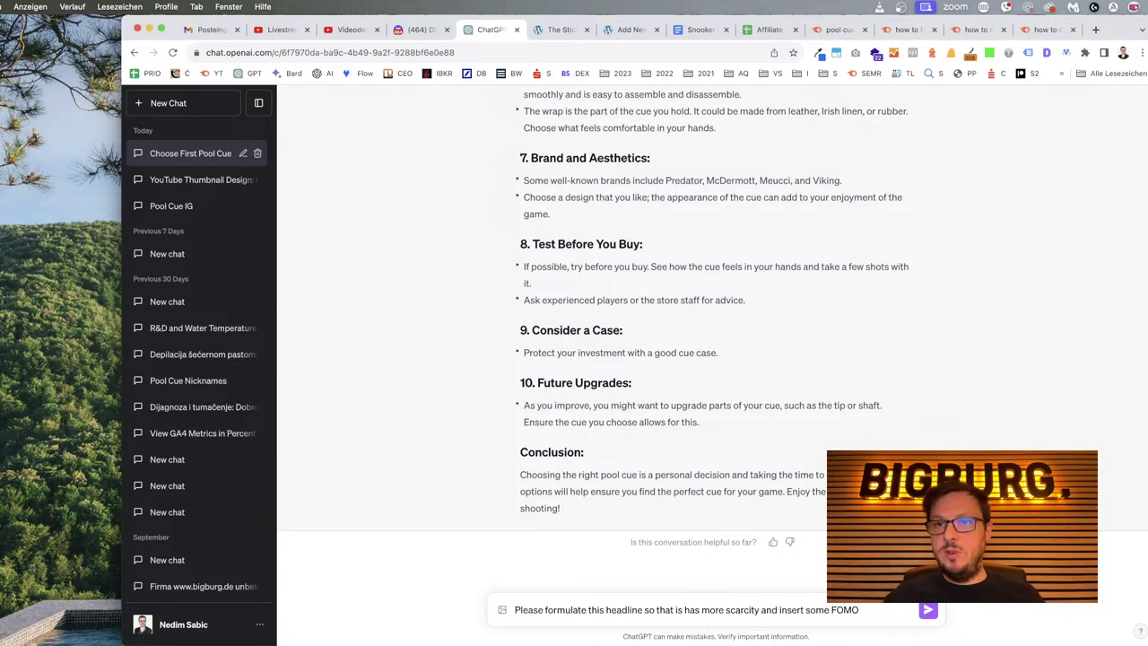
type(":")
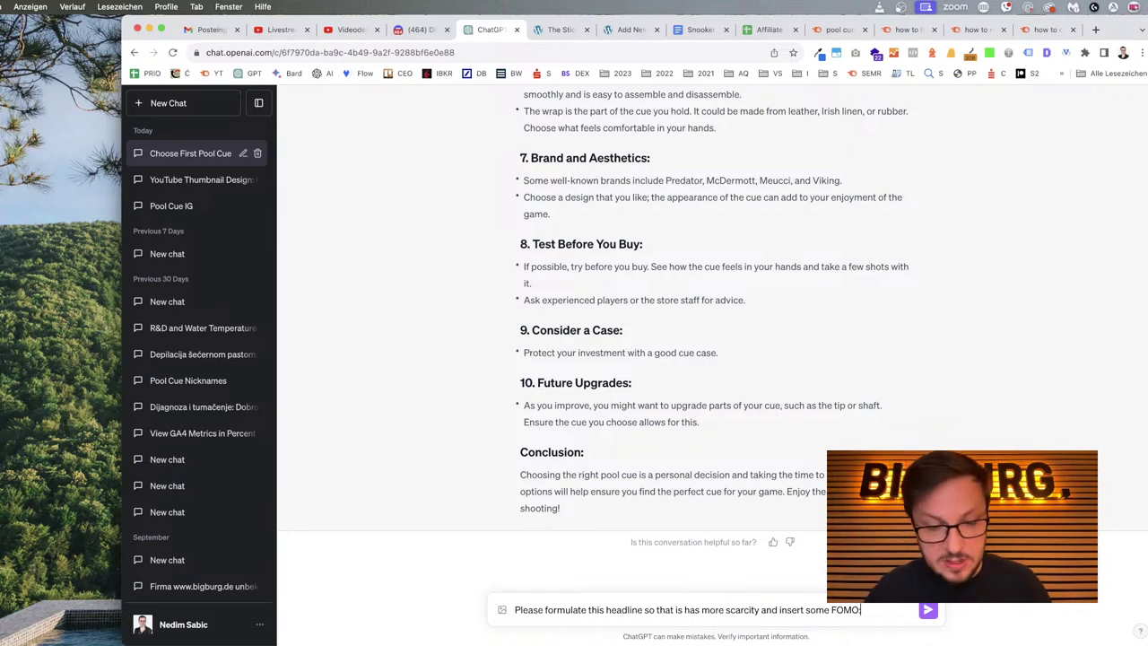
Add the quoted headline "7 things you need to know before choosing your first pool cue" to the prompt and send it.
type(" \"\"")
key("super+v")
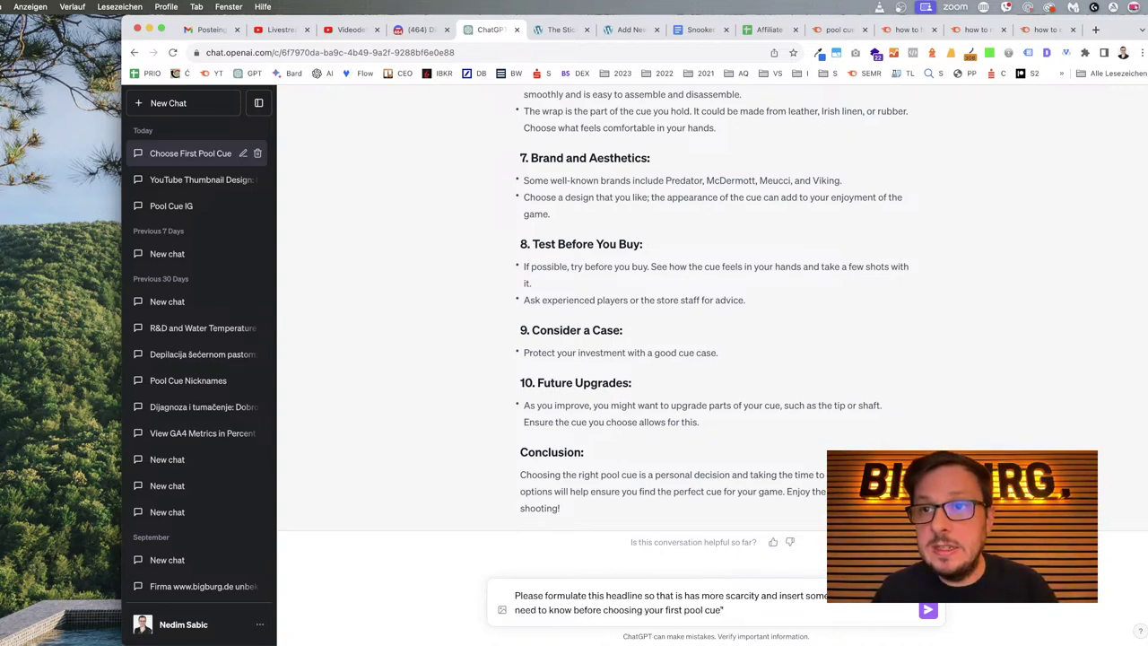
type("ething")
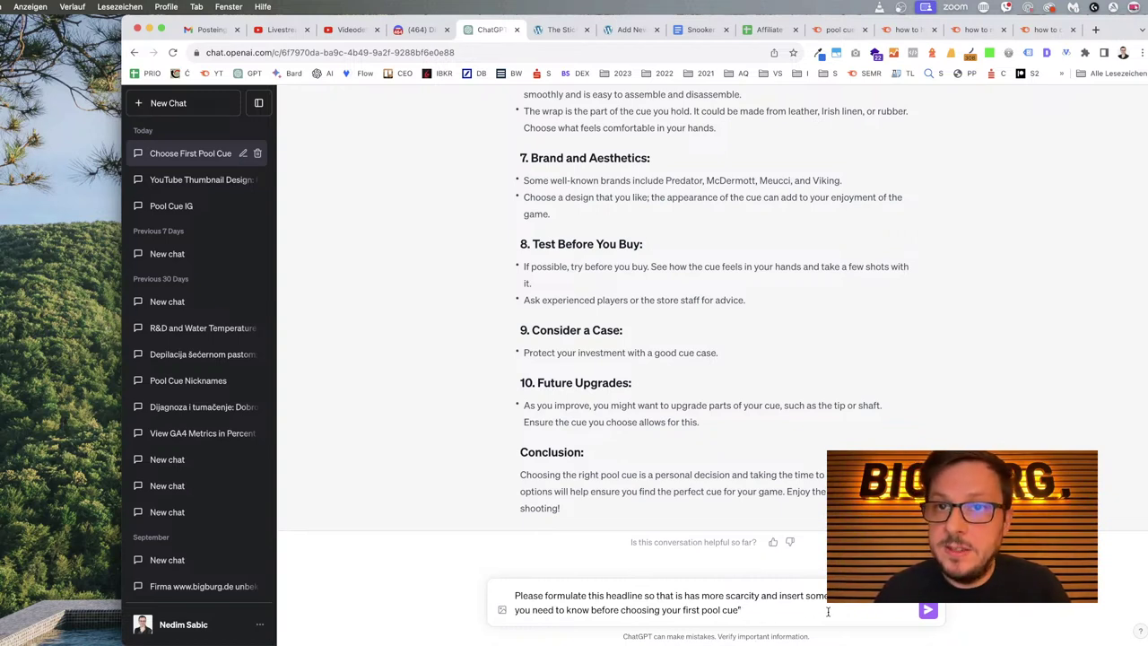
left_click(930, 609)
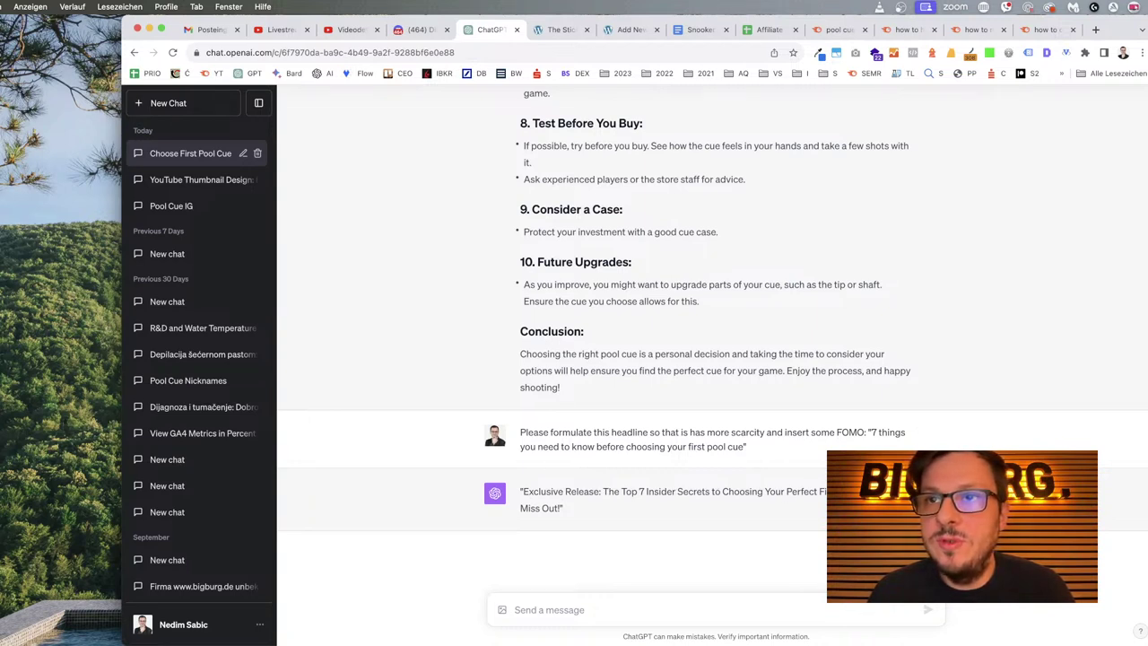
left_click_drag(520, 507, 558, 507)
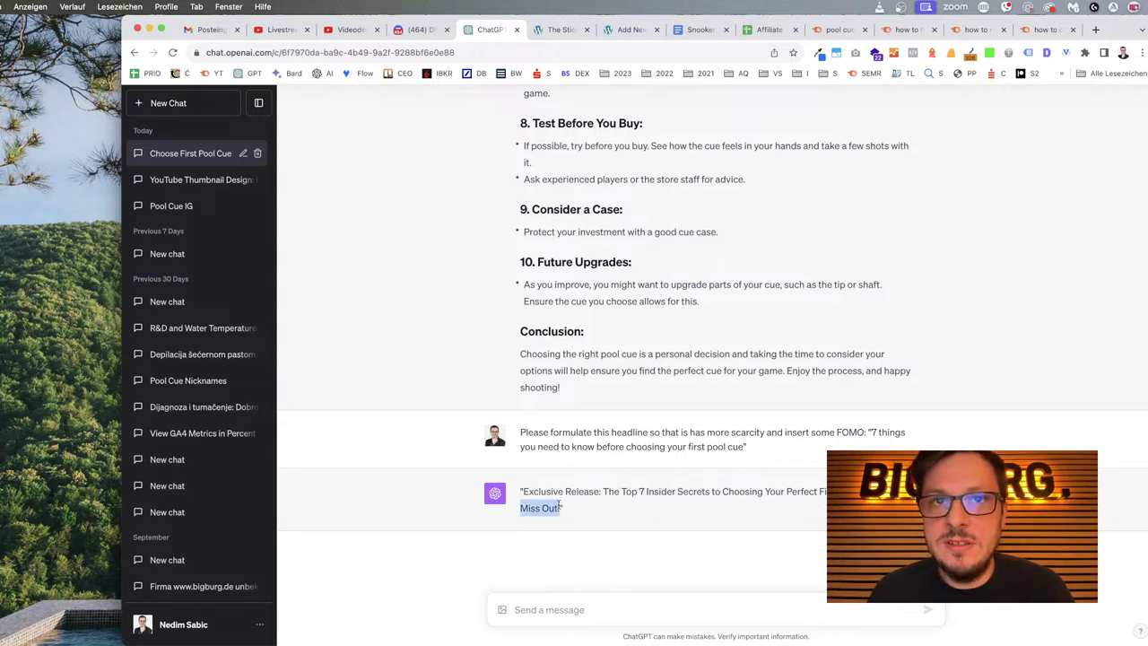
left_click(693, 511)
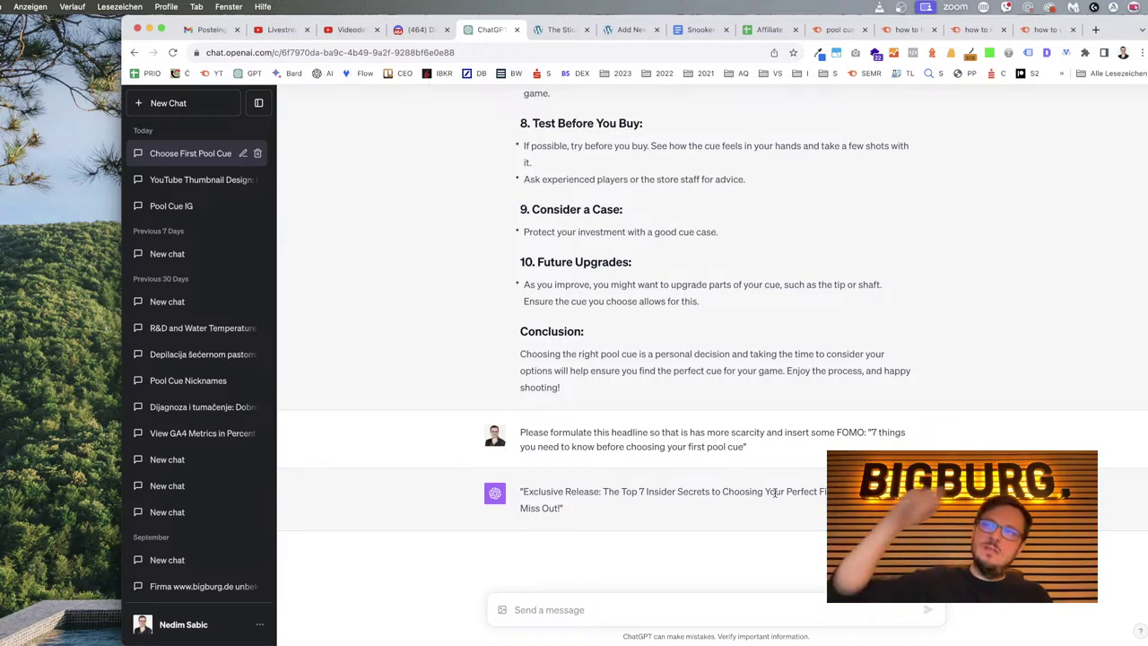
Copy the WordPress post title and ask ChatGPT "What about "3 things first-time cue buyers don't consider when choosing their cue!"".
left_click(637, 29)
left_click_drag(560, 209, 322, 186)
key("super+c")
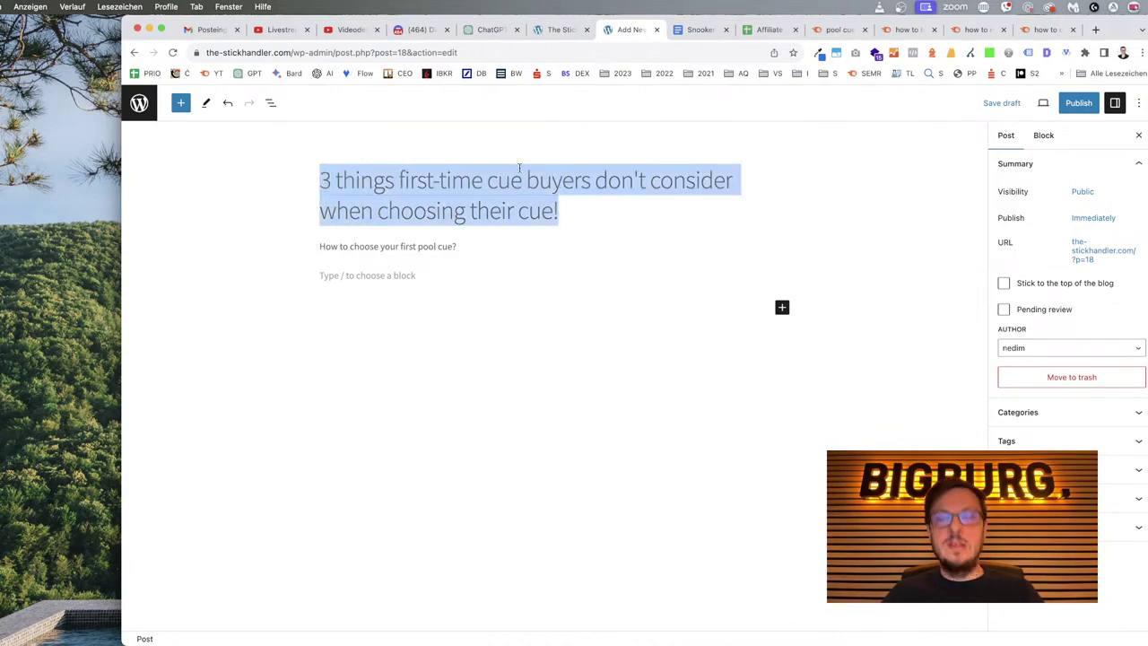
left_click(491, 29)
left_click(594, 606)
type("What about \"\"")
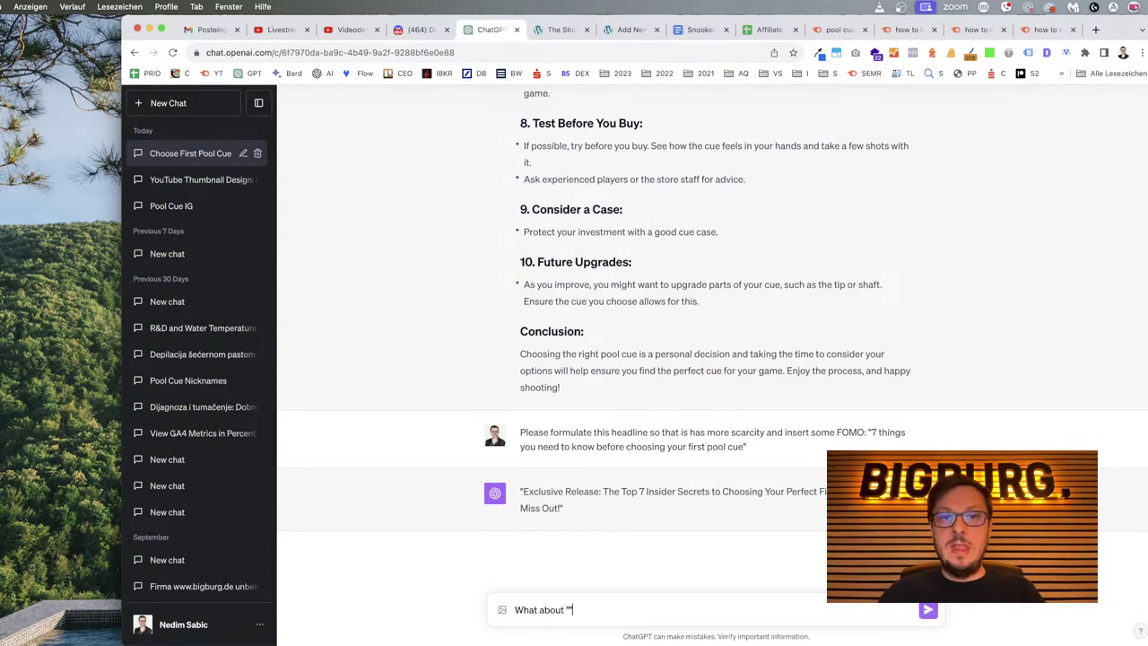
key("Left")
key("super+v")
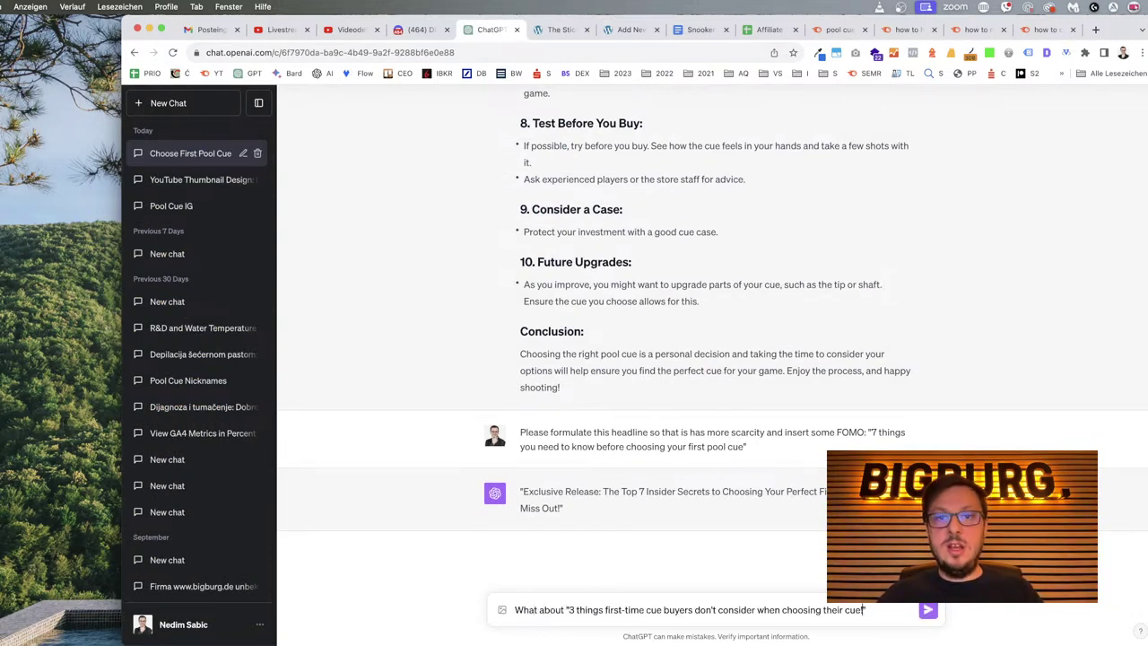
key("Return")
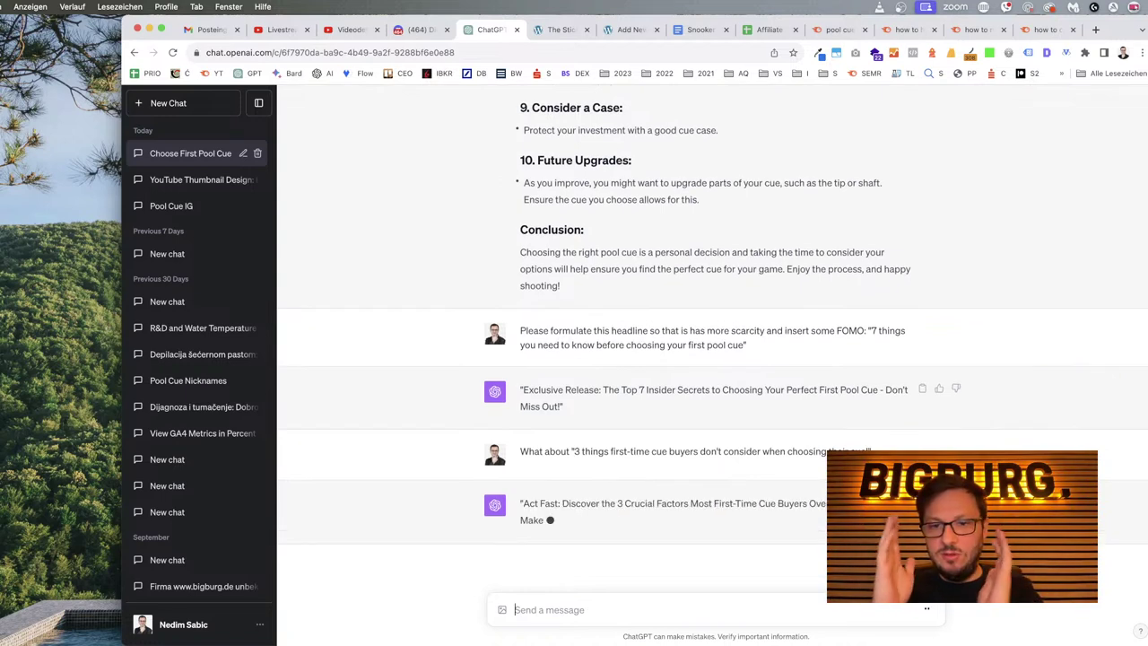
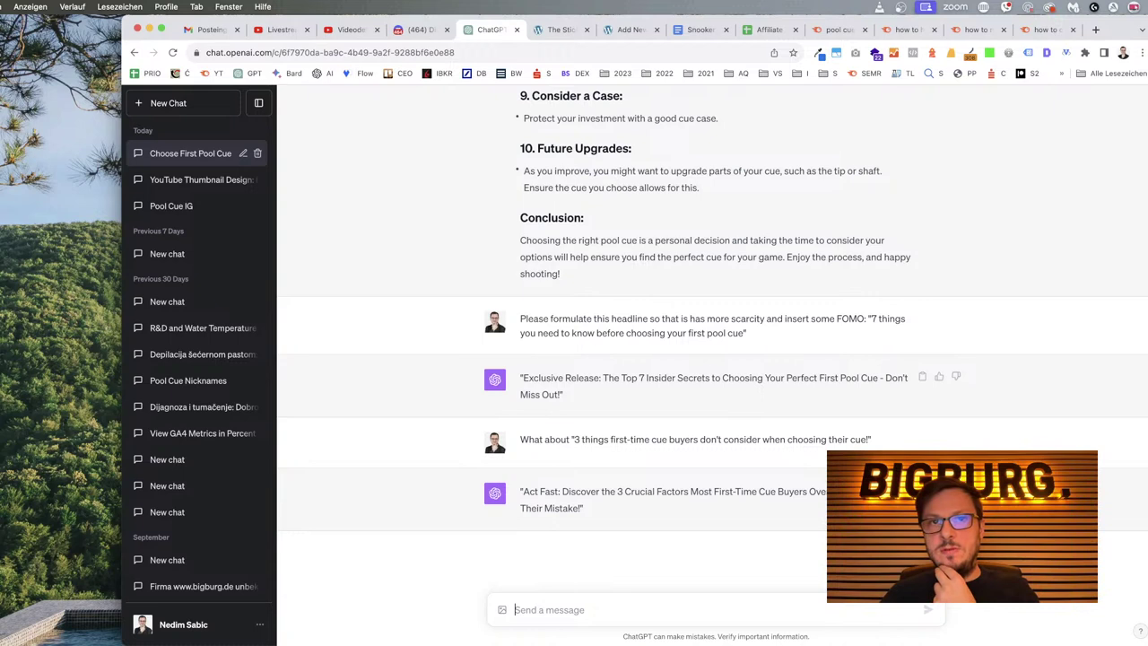
Send ChatGPT the request "please make me an meta description for this headline".
type("please make me an")
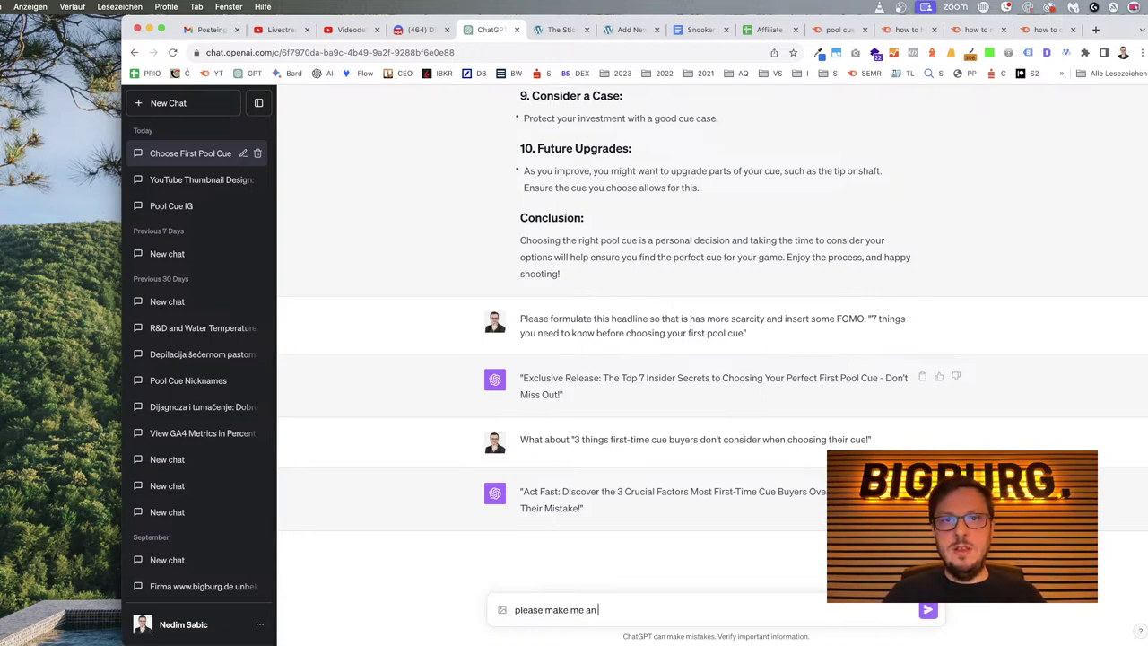
type(" meta description for this headline")
key("Return")
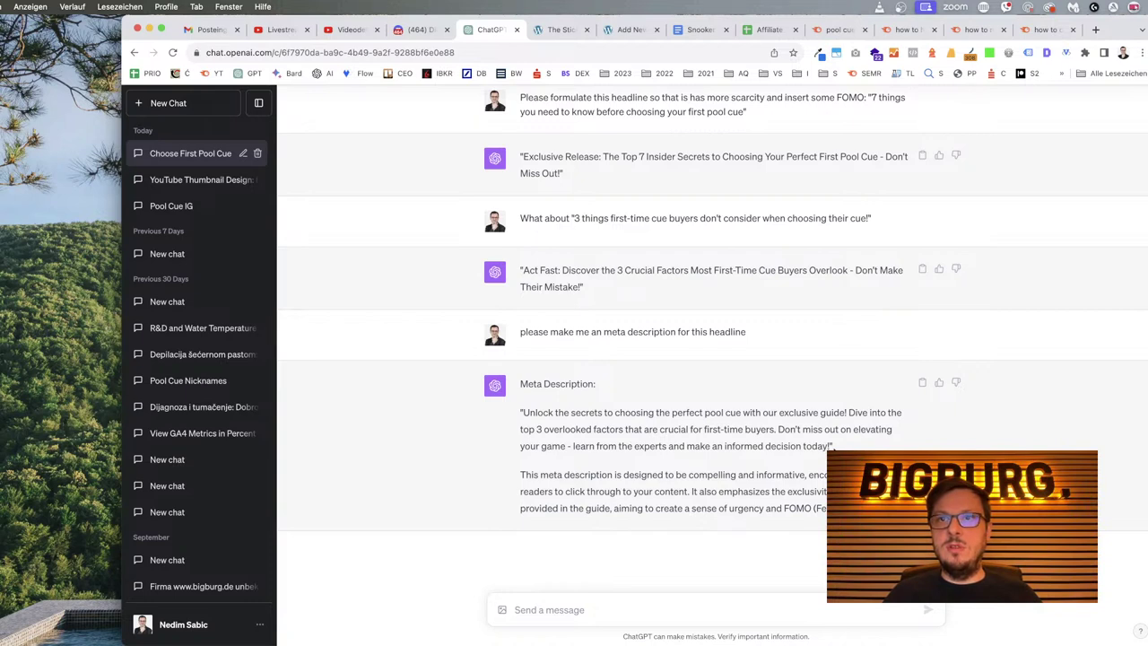
Copy the generated meta description without its quotation marks into cell B15 of the Affiliate Project "Bilijar" spreadsheet.
left_click_drag(830, 446, 522, 413)
key("super+c")
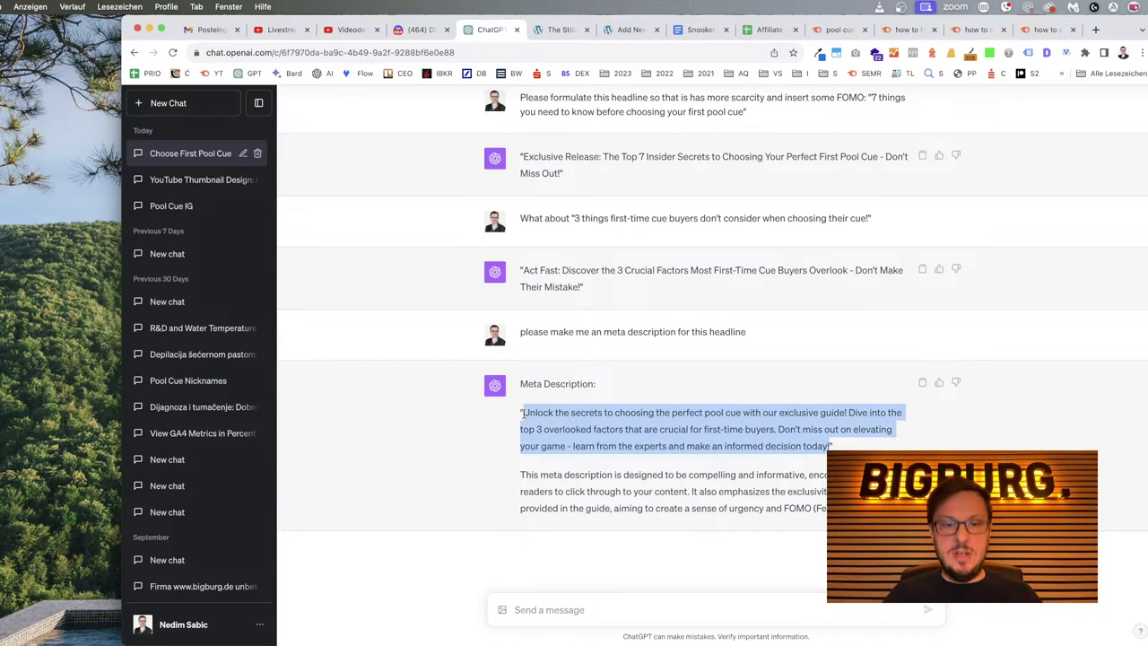
left_click(761, 29)
left_click(406, 463)
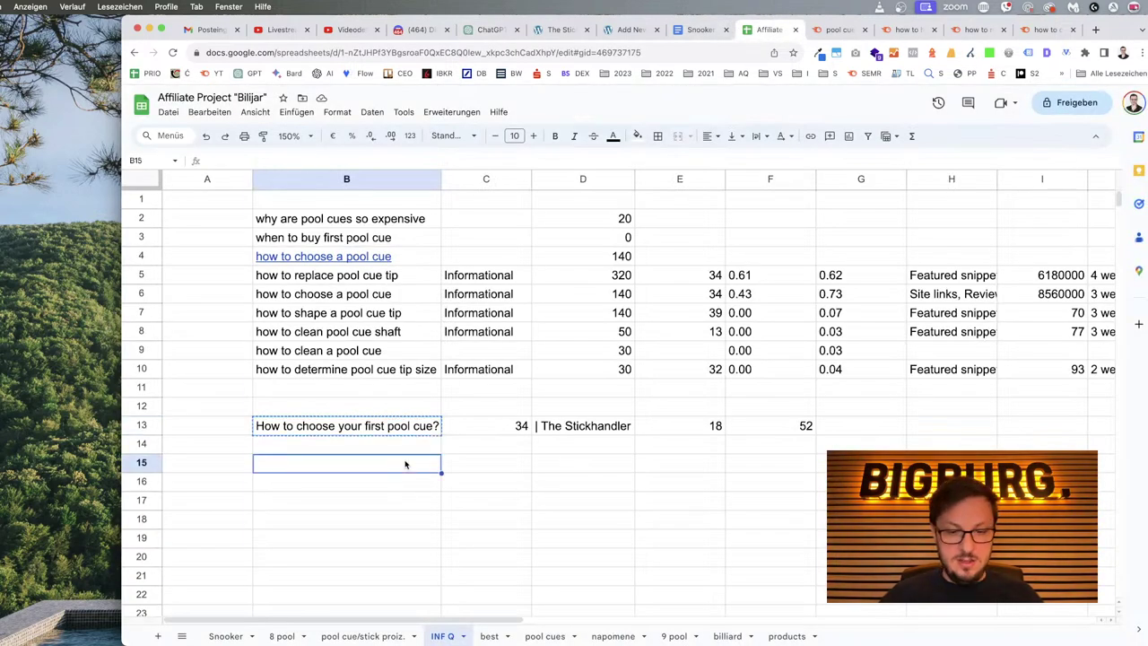
key("super+v")
Copy the character-count formula from cell C13 into C15 to count the meta description's characters.
left_click(481, 429)
key("super+c")
left_click(484, 468)
key("super+v")
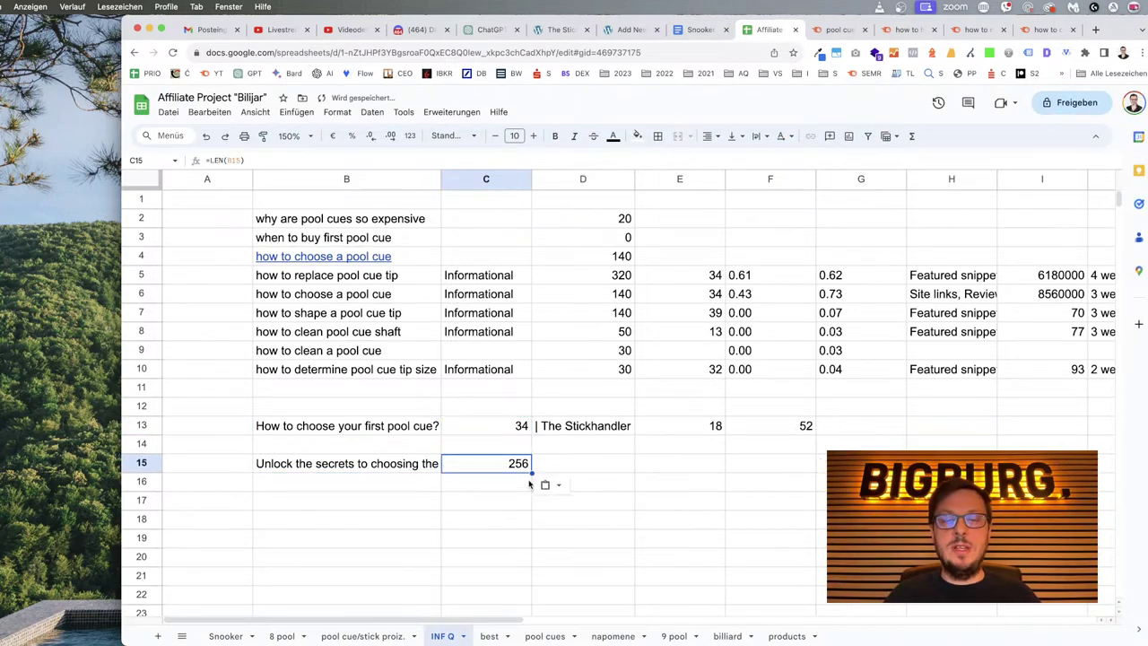
Return to ChatGPT and send the request "please shorten this meta description to 155 characters".
left_click(487, 32)
left_click(647, 609)
type("please shorten thi")
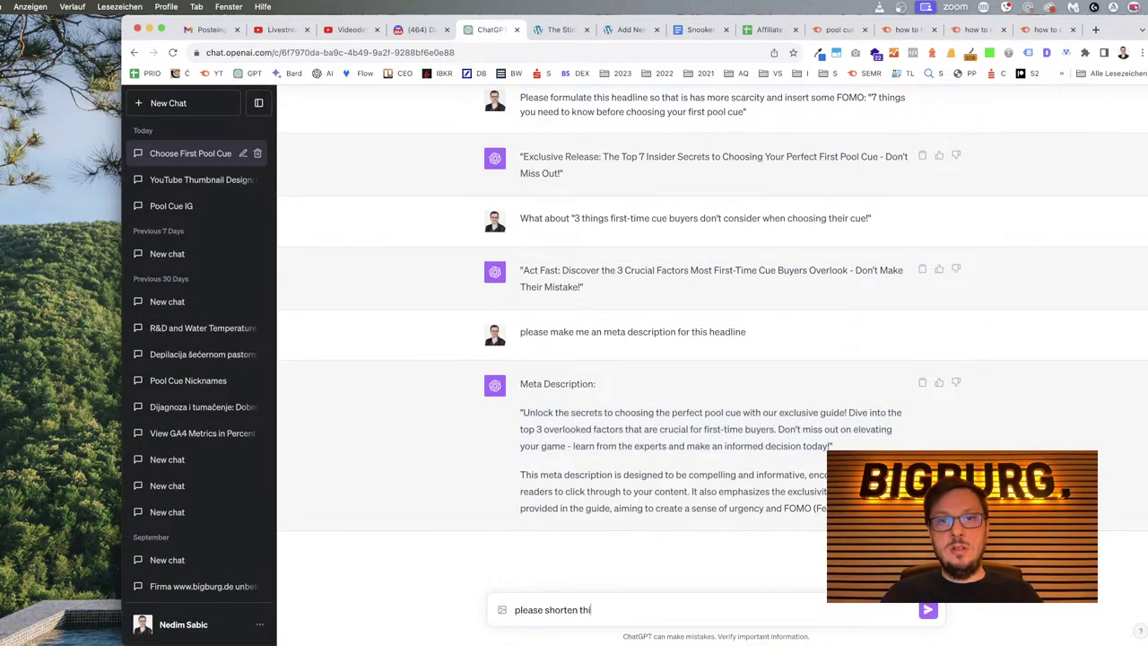
type("s meta description to ")
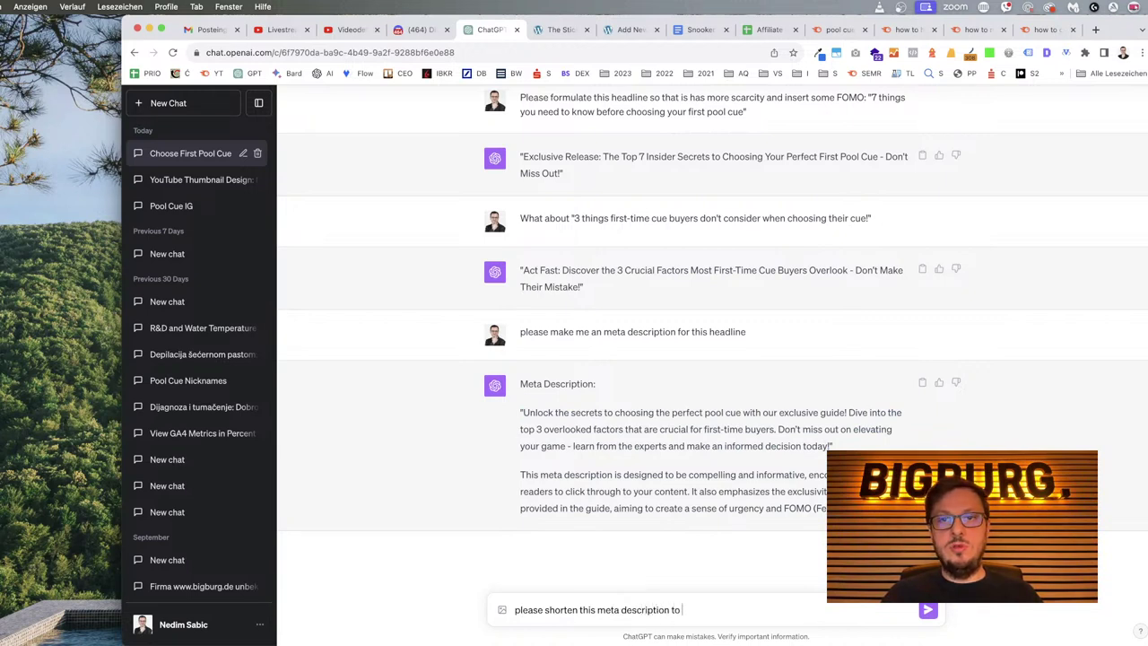
type("1")
key("BackSpace")
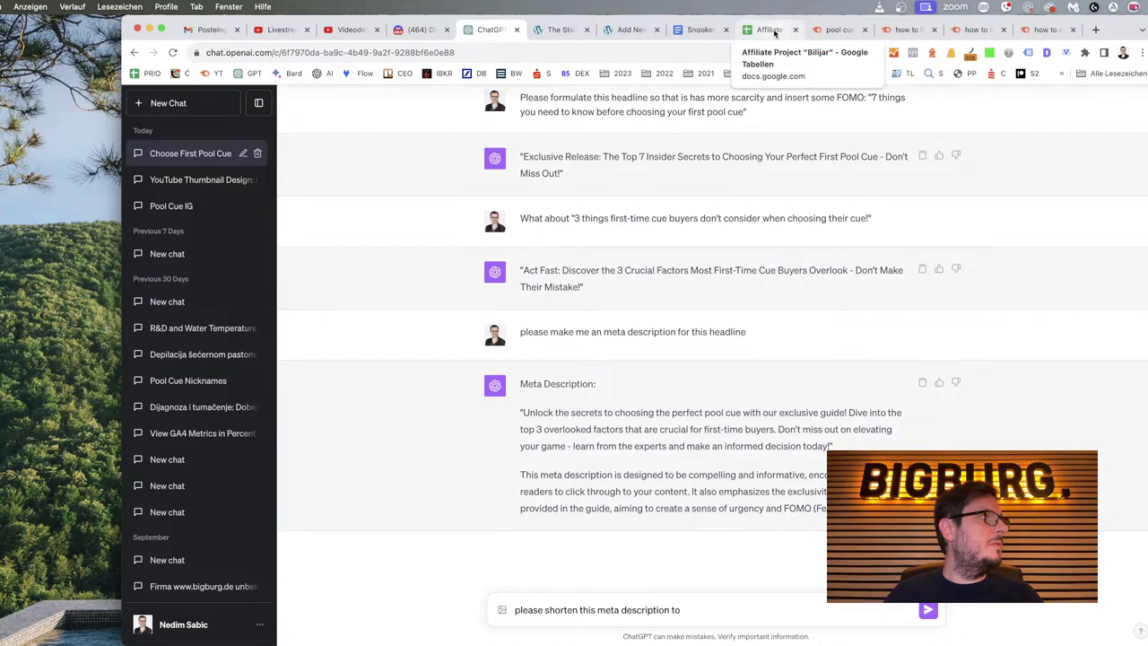
type("155 characters")
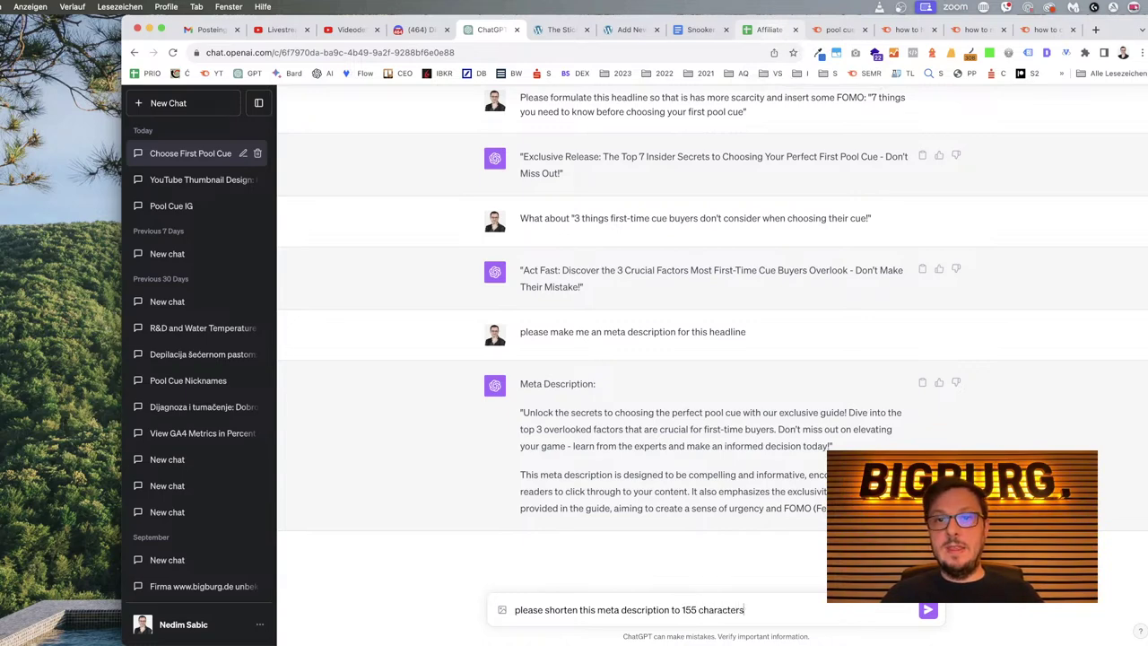
key("Return")
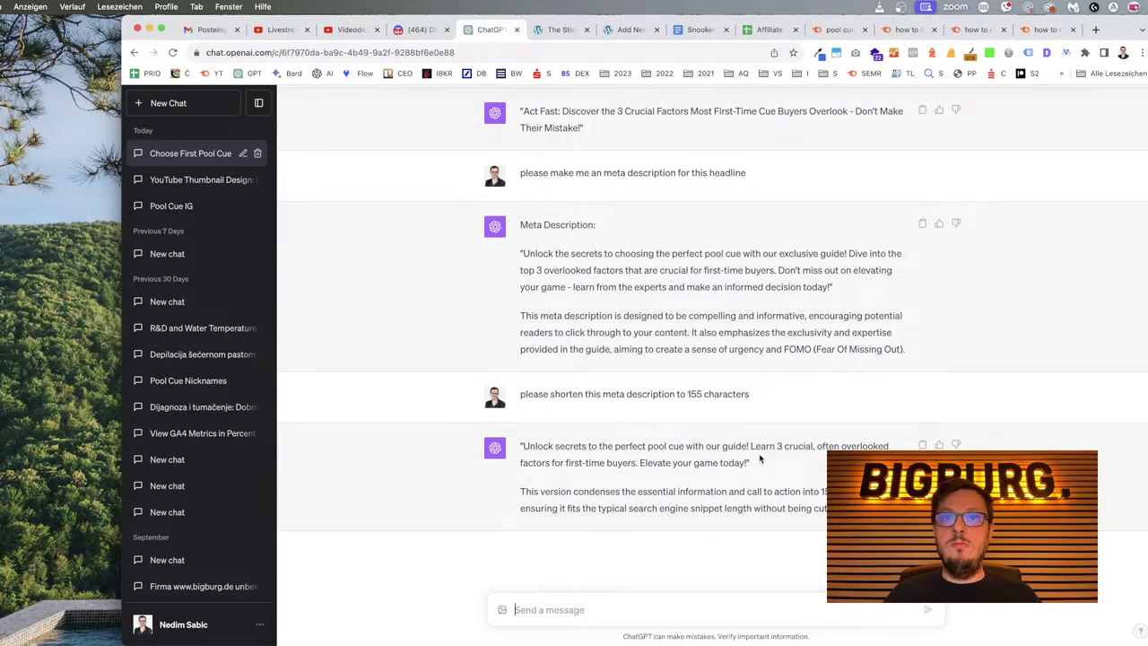
Copy ChatGPT's shortened meta description into cell B16 of the Affiliate Project "Bilijar" spreadsheet.
left_click_drag(751, 464, 514, 448)
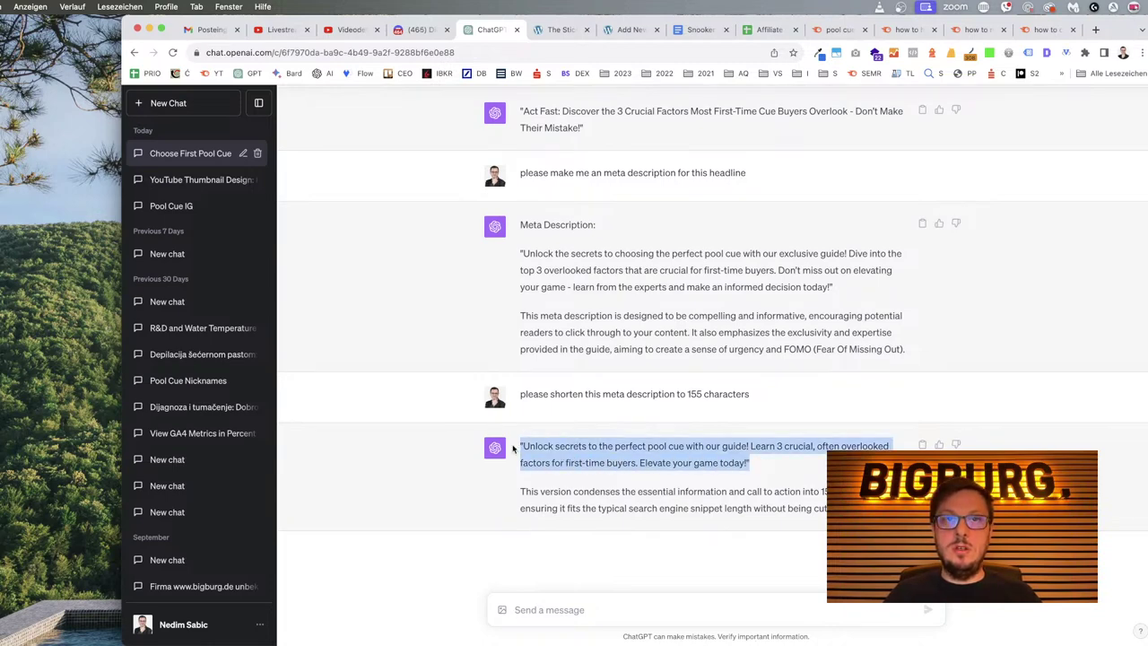
key("super+c")
left_click(769, 30)
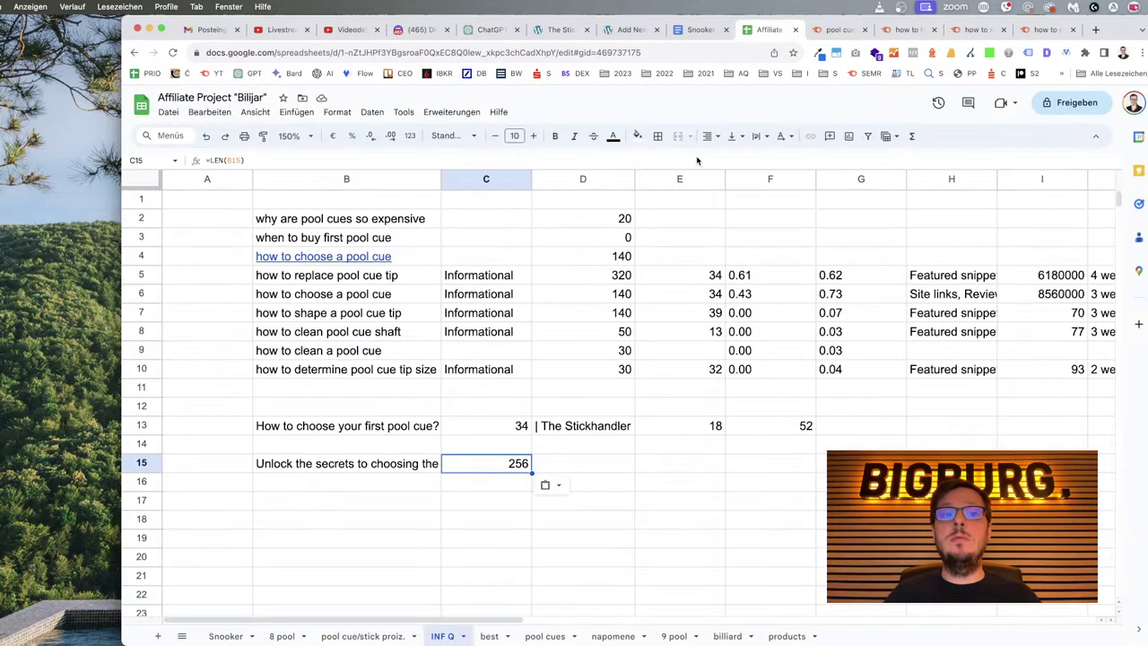
left_click(356, 484)
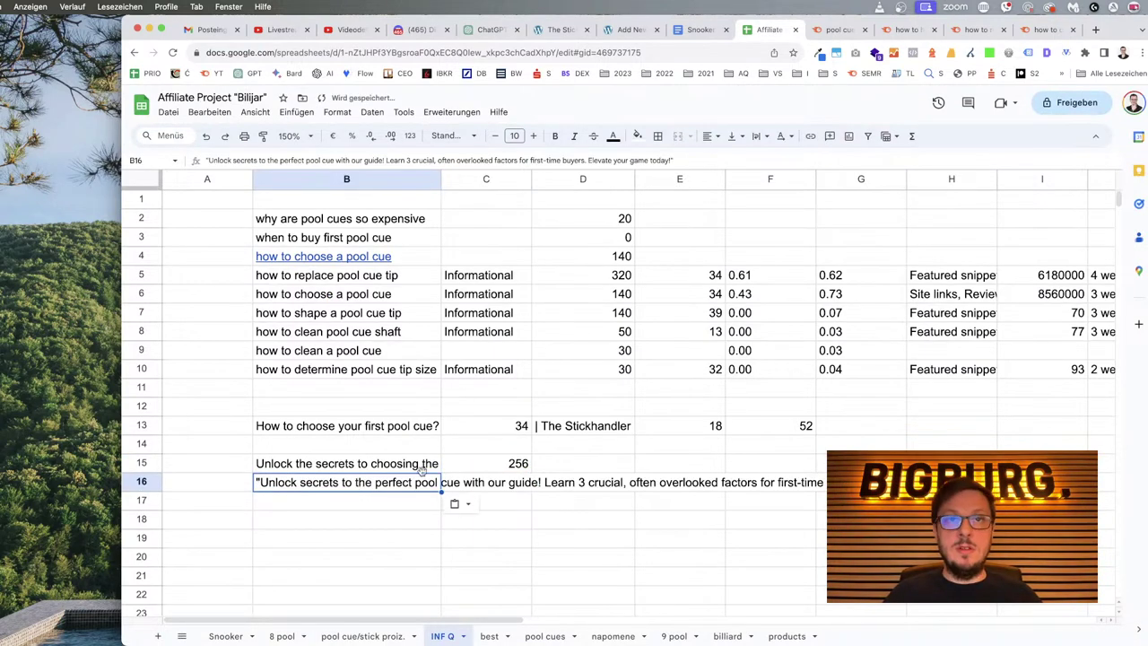
Copy the character-count formula from cell C15 into C16 to count the shortened description's characters.
left_click(466, 465)
key("ctrl+c")
left_click(477, 483)
key("ctrl+v")
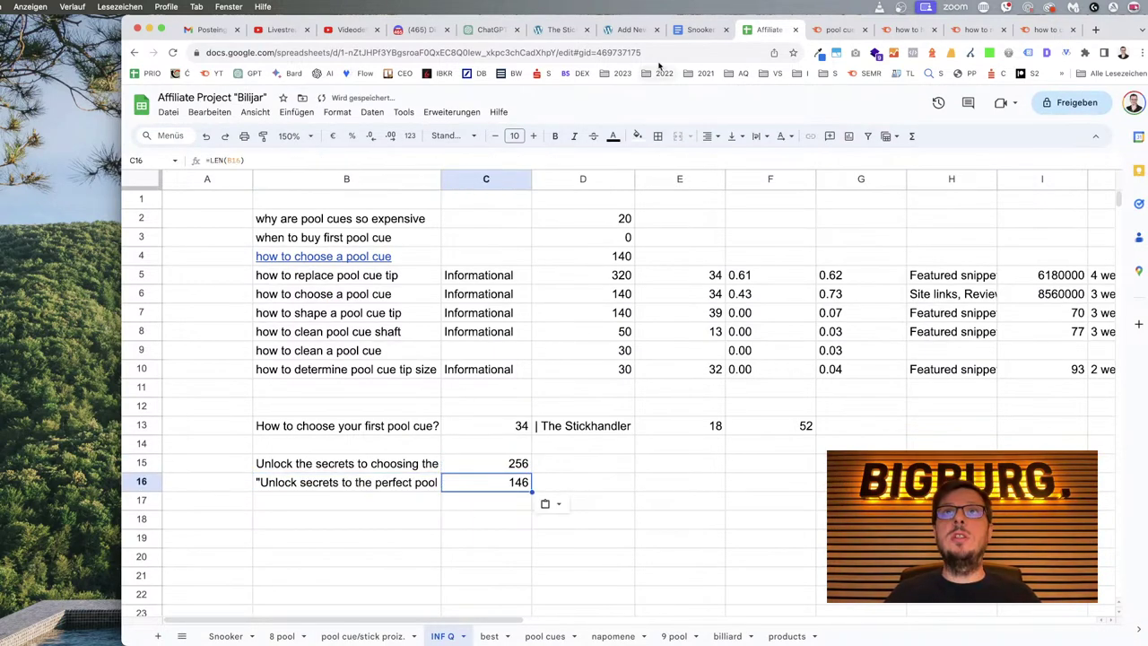
Copy "make an informed decision today!" from ChatGPT's first meta description into the empty paragraph of the WordPress post.
left_click(564, 31)
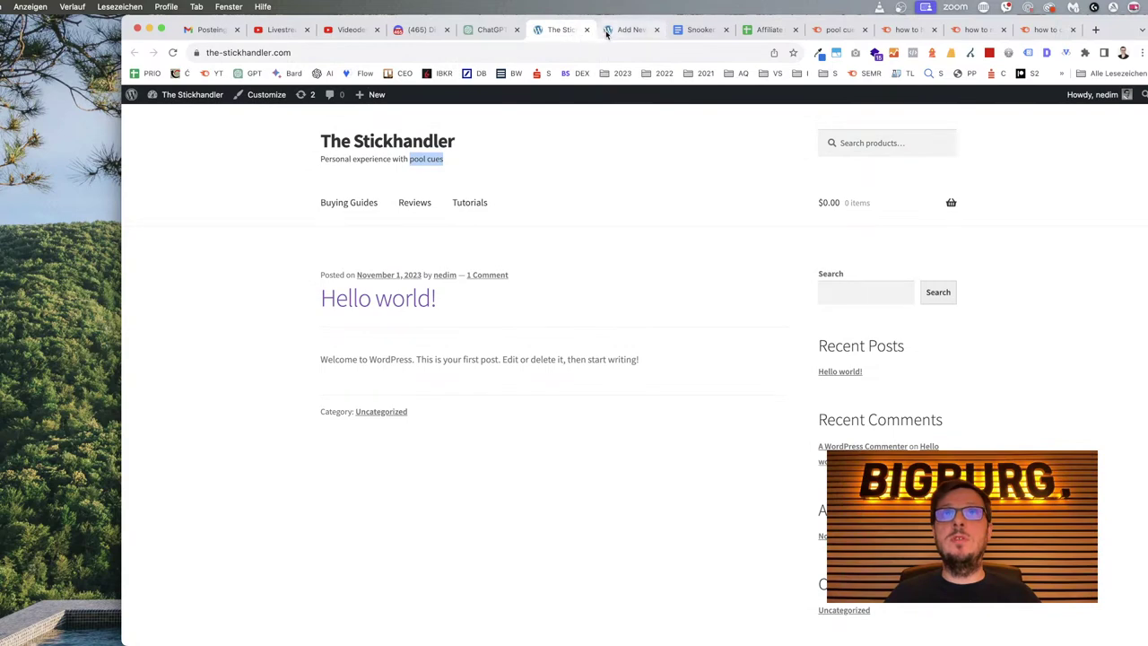
left_click(490, 30)
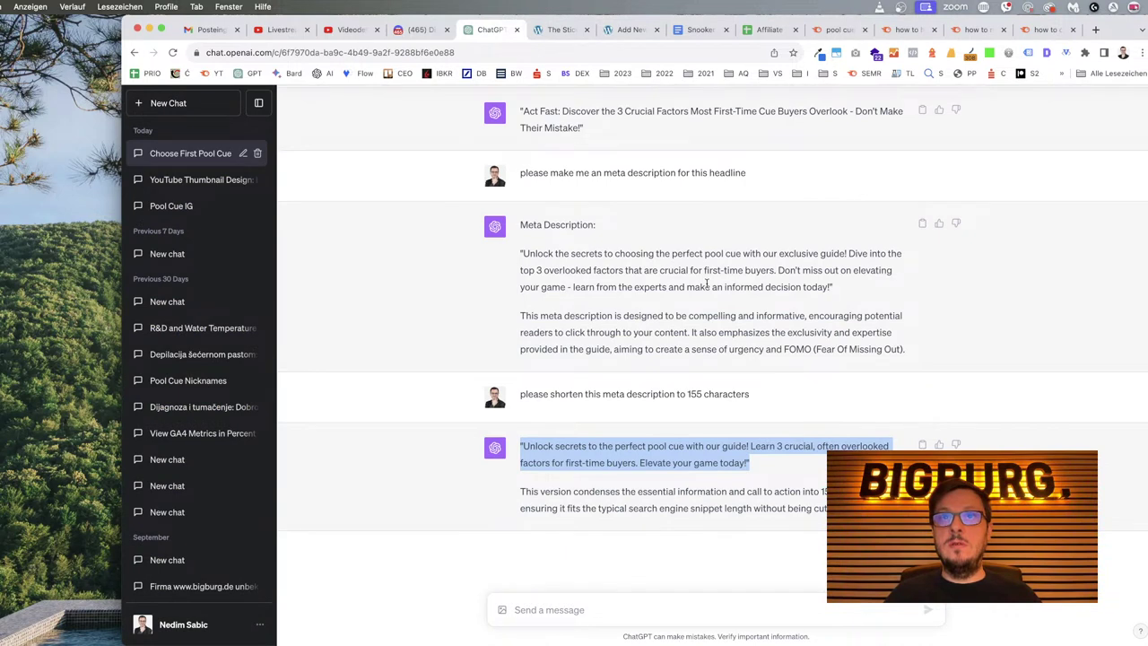
left_click_drag(686, 287, 827, 285)
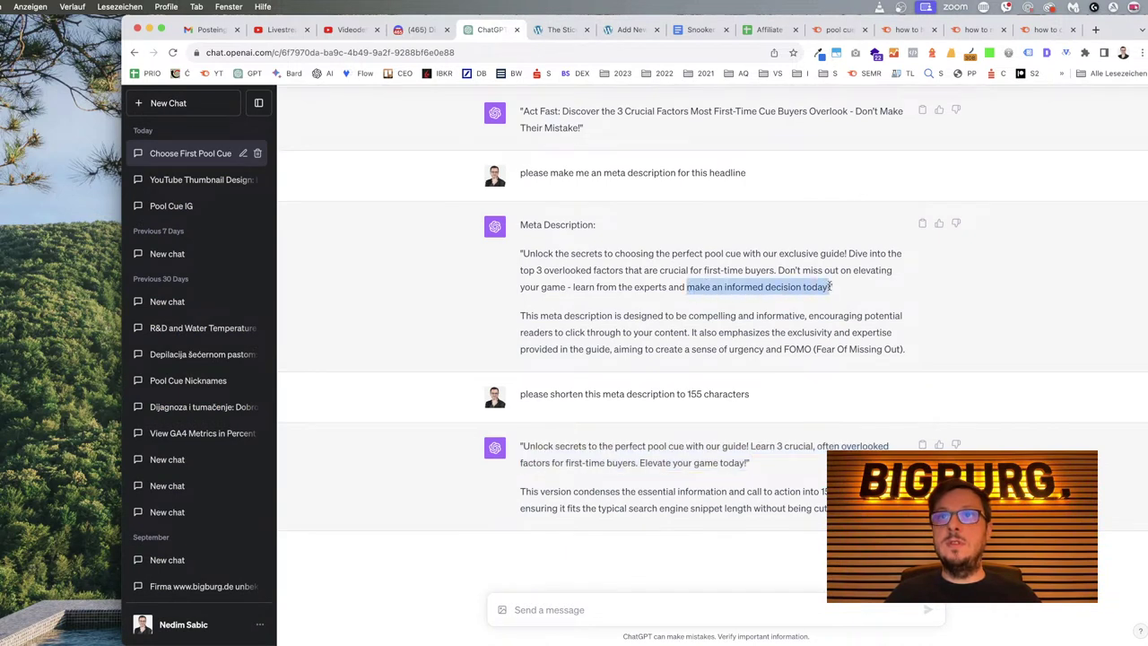
left_click(632, 31)
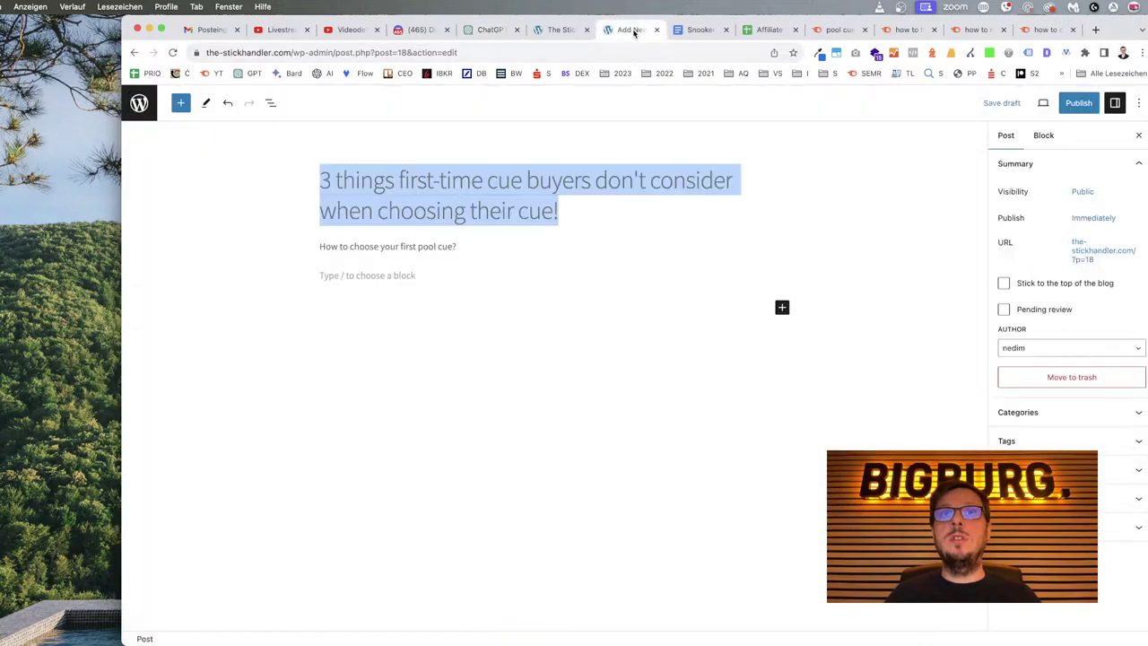
left_click(428, 279)
key("super+v")
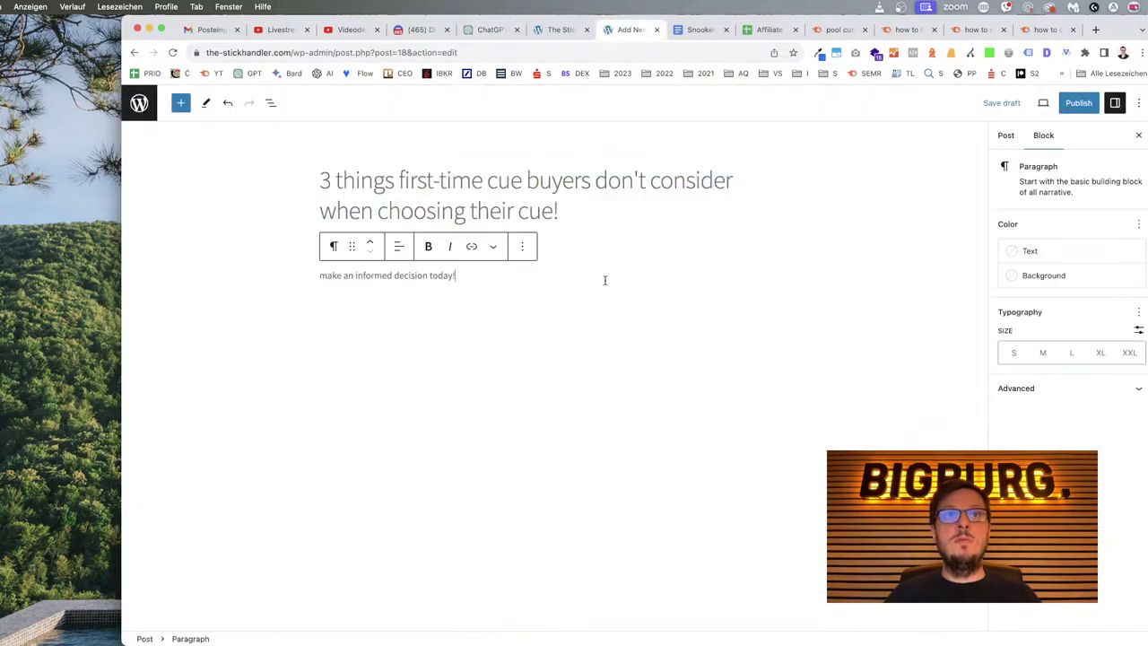
Insert the shortened description up to "first-time buyers." before the closing phrase in the WordPress paragraph, and capitalise "Make".
left_click(491, 30)
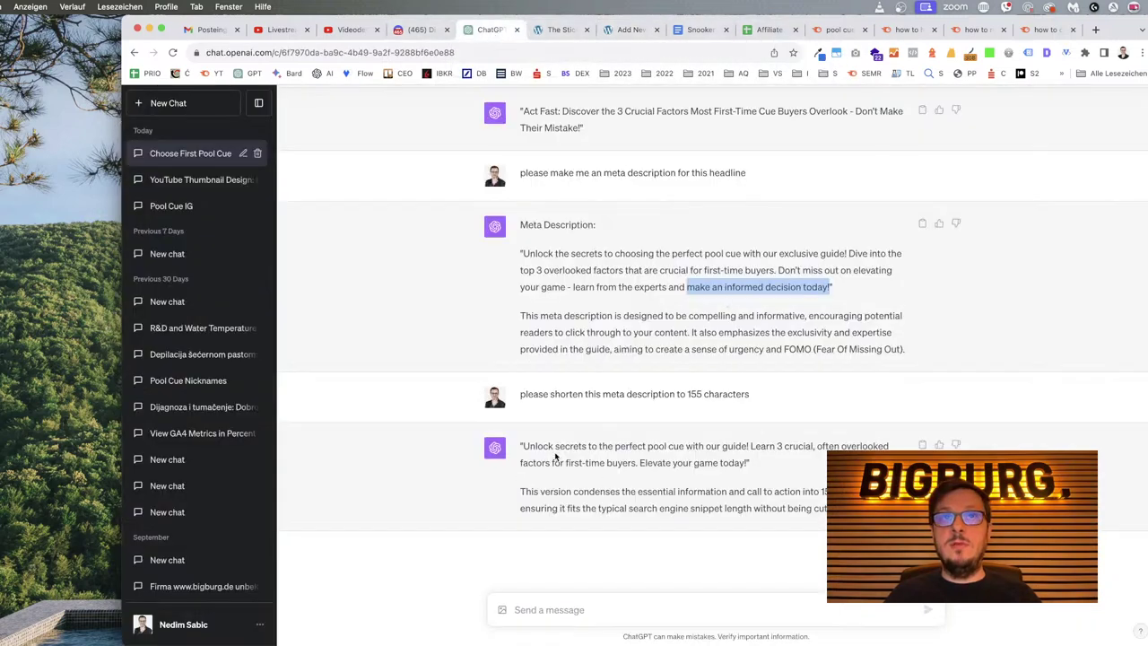
left_click_drag(524, 446, 640, 462)
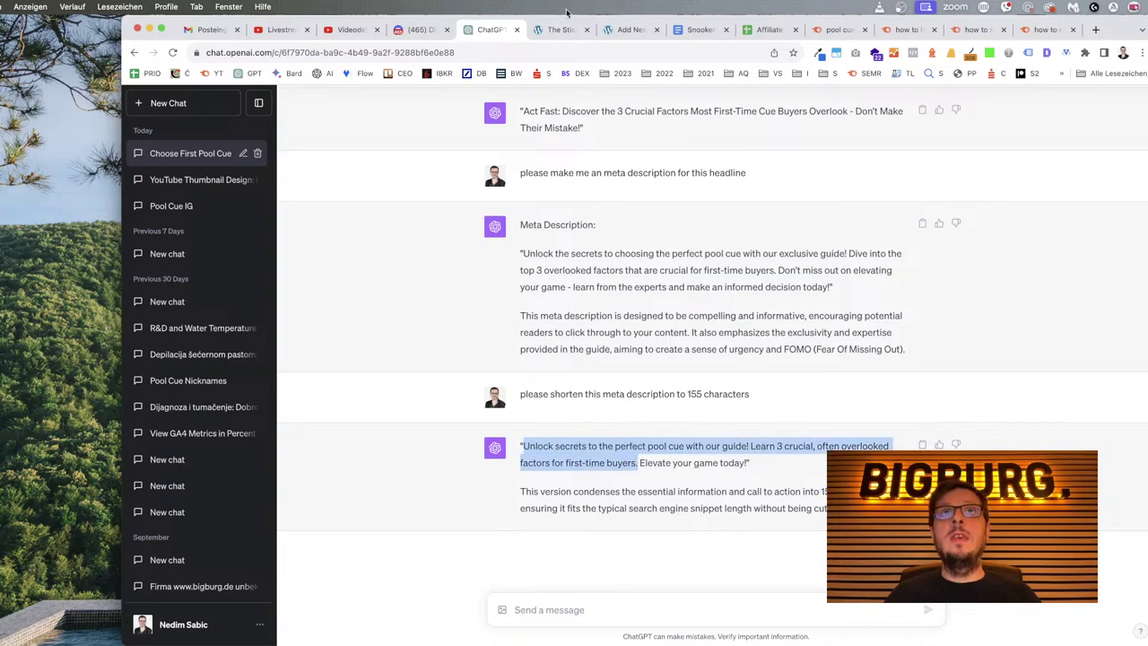
left_click(627, 30)
left_click(319, 275)
key("super+v")
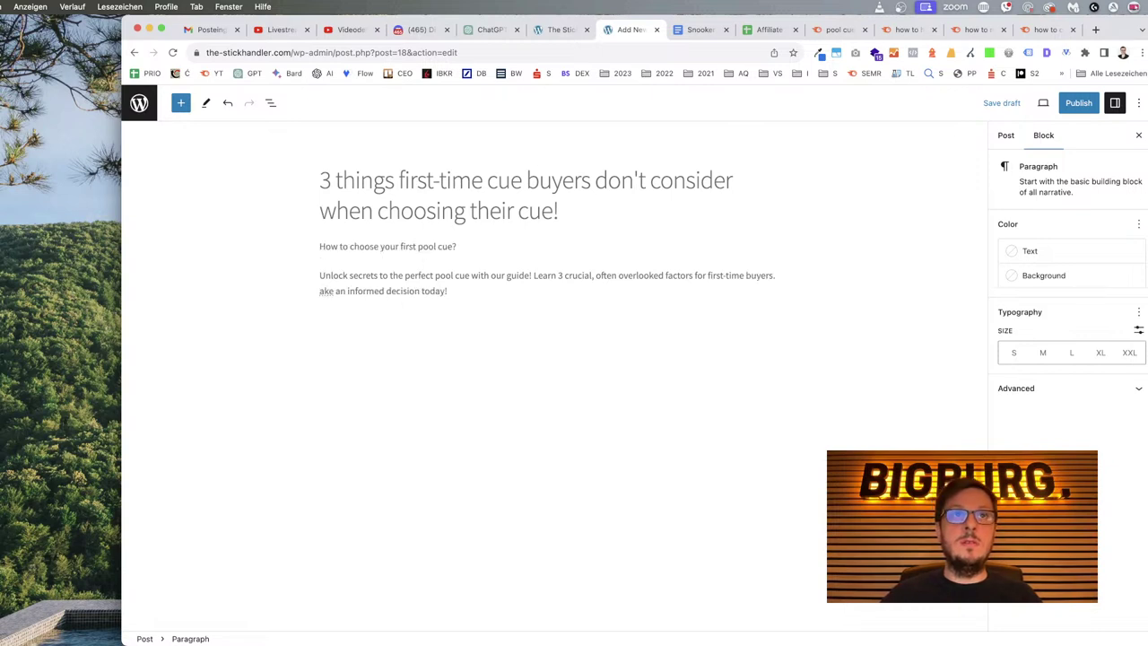
key("Delete")
type("M")
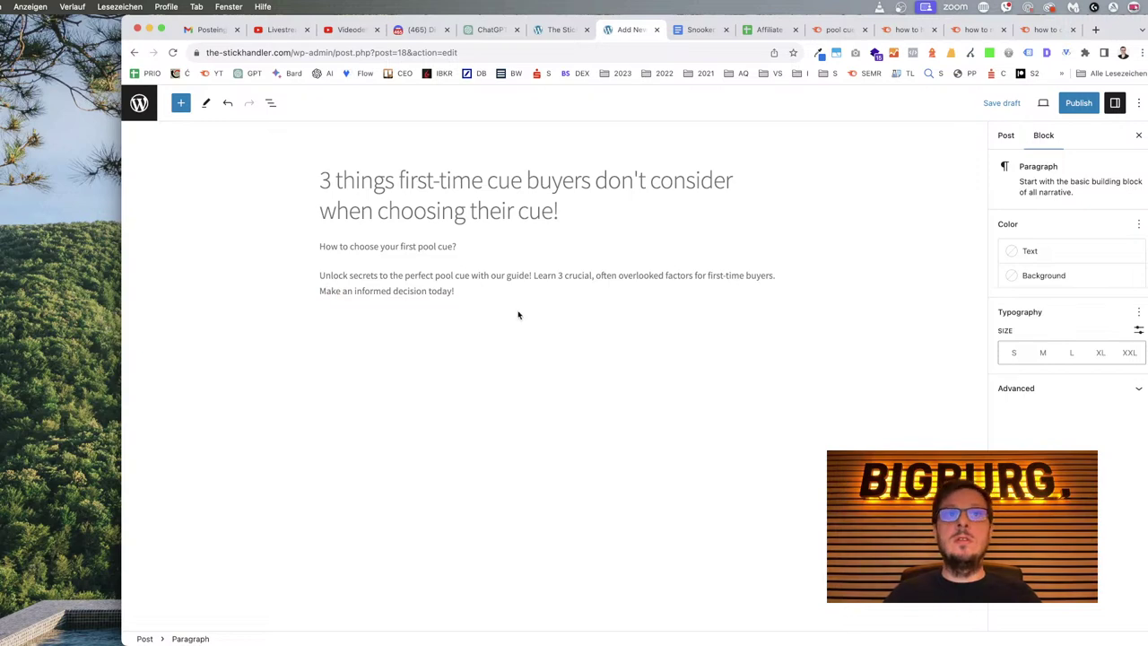
Copy the combined meta description from the WordPress post into cell B16 of the spreadsheet, replacing the earlier version.
triple_click(477, 289)
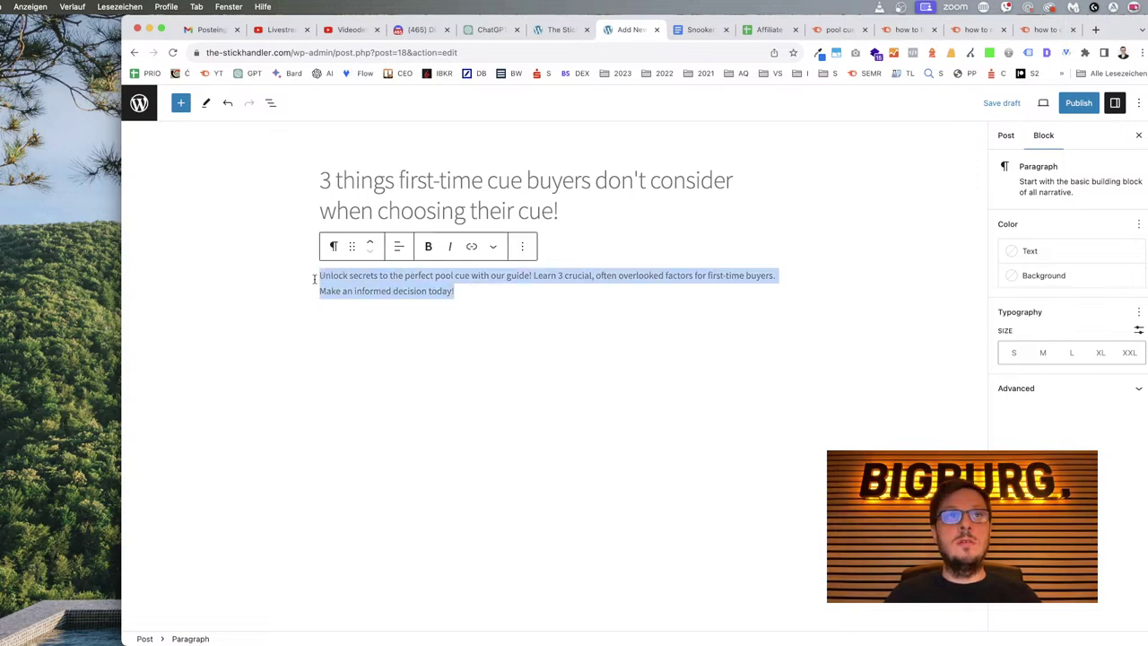
left_click(766, 30)
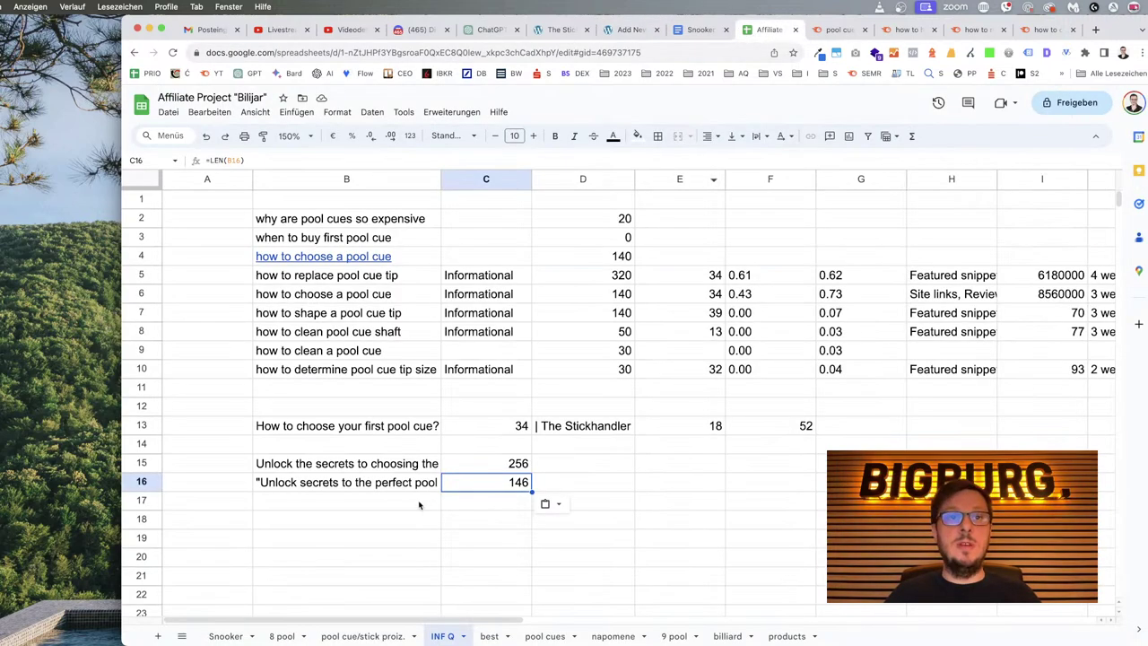
key("super+v")
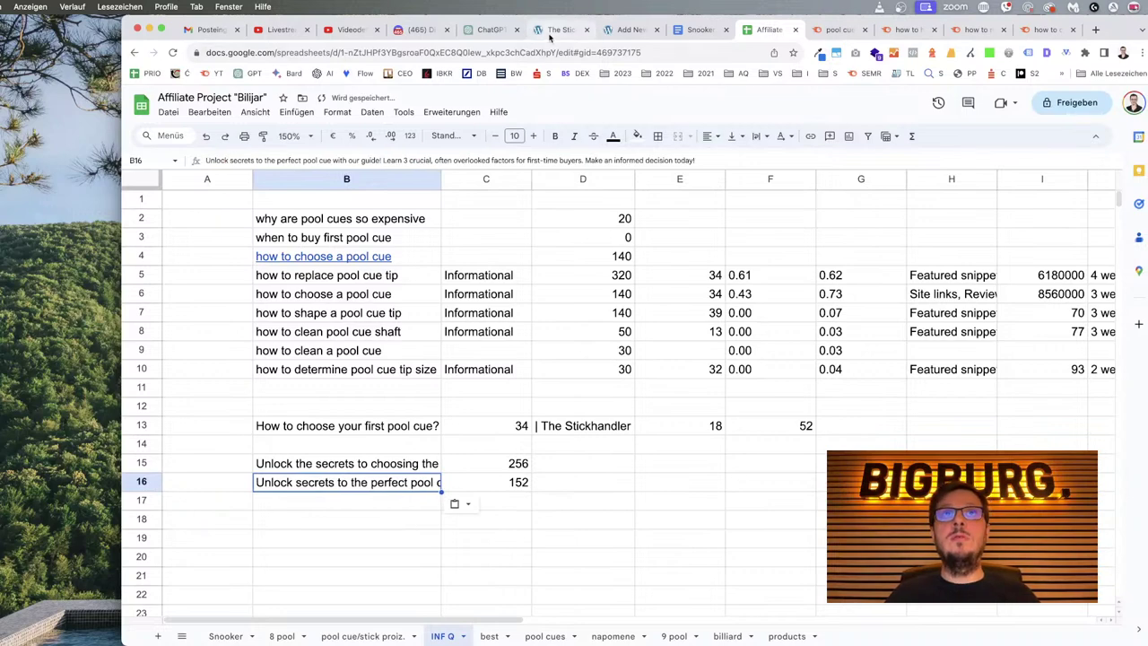
Return to the WordPress post editor and examine the description paragraph's advanced options and the general post settings.
left_click(558, 30)
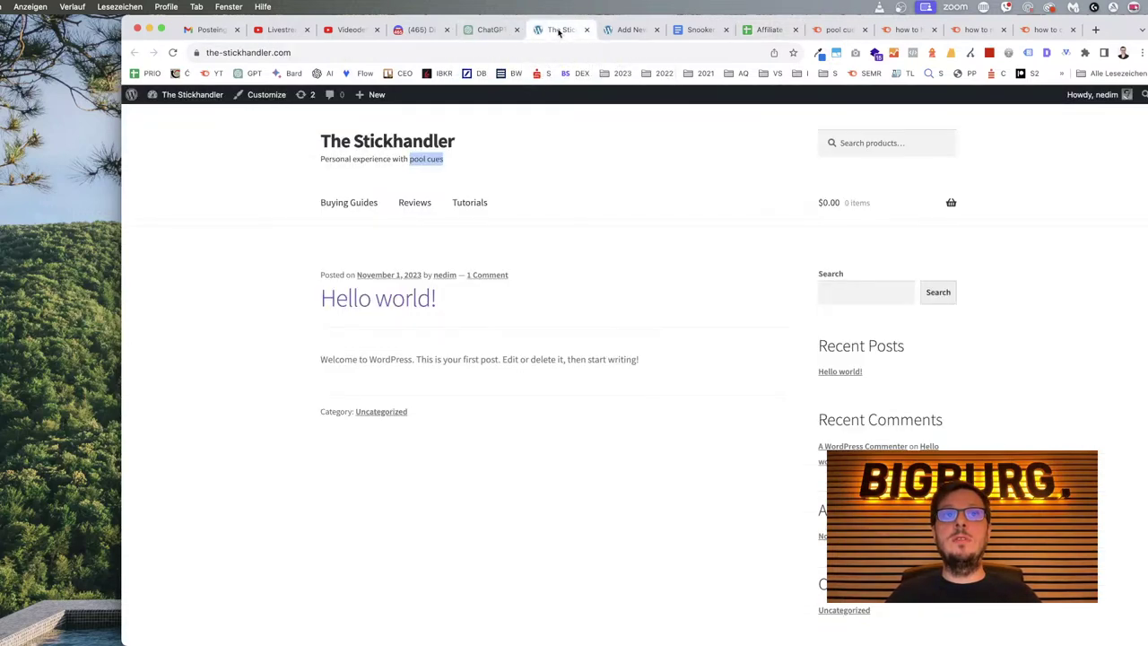
left_click(611, 32)
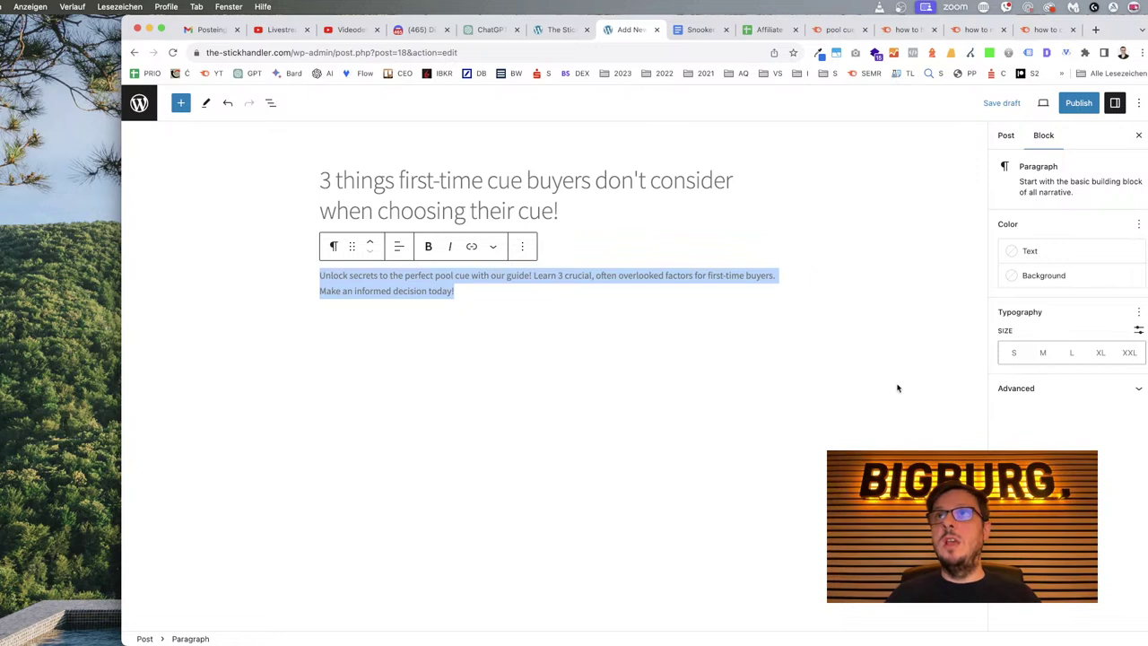
left_click(1051, 388)
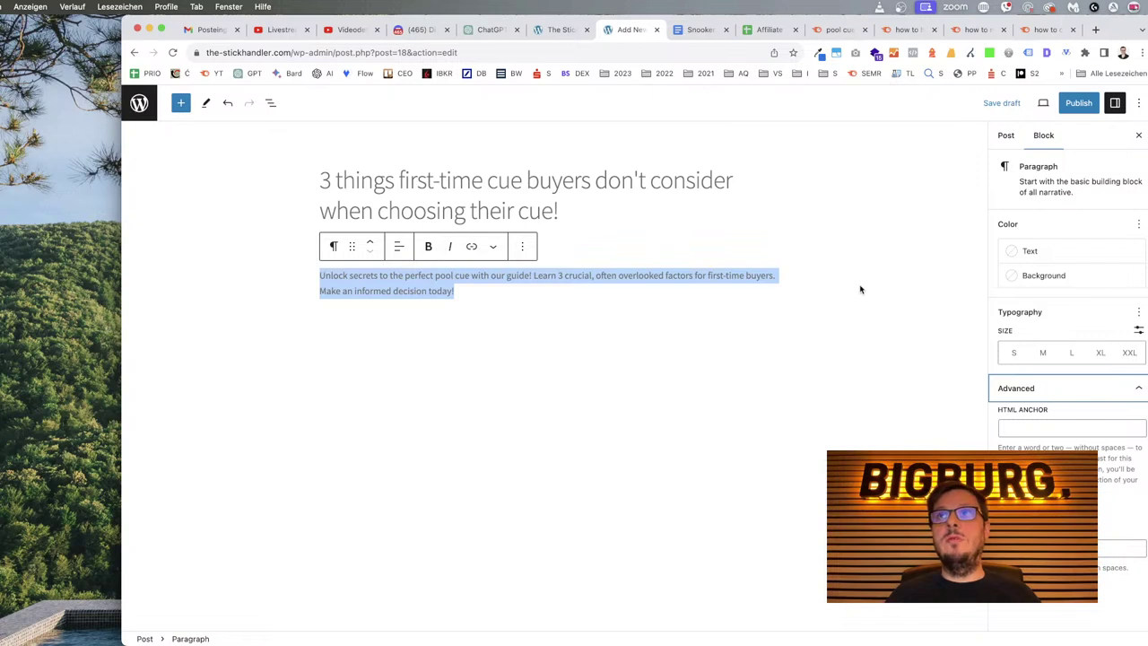
left_click(1006, 135)
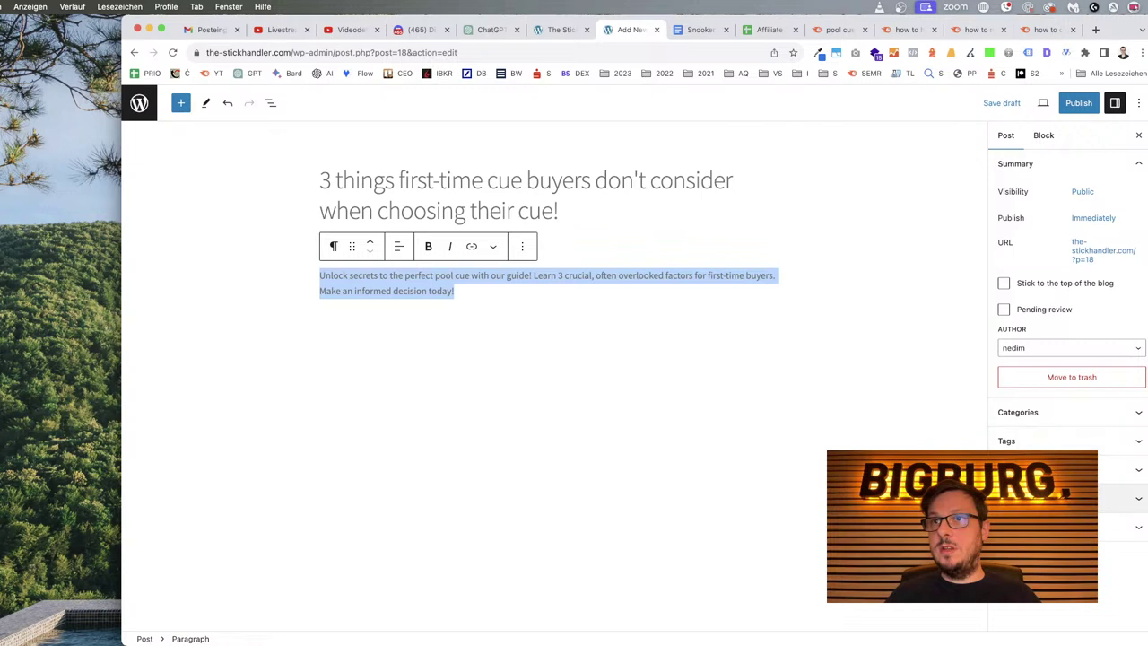
Move the paragraph beginning "Unlock secrets to the perfect pool cue" out of the post body into the post's excerpt.
left_click(1102, 498)
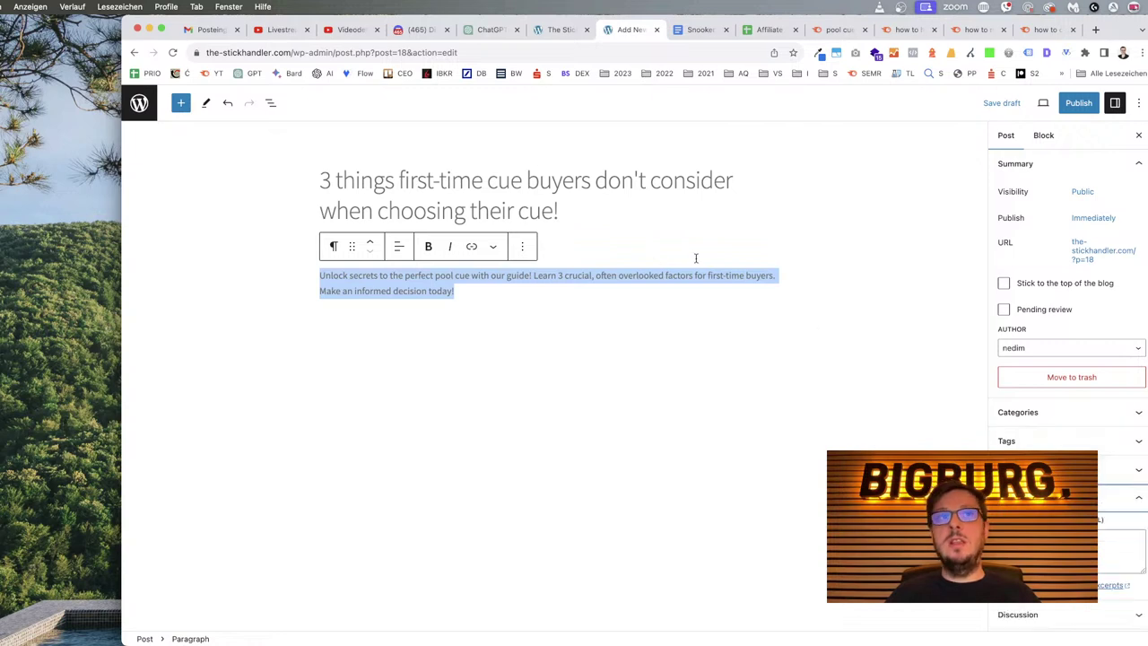
left_click(453, 290)
key("super+a")
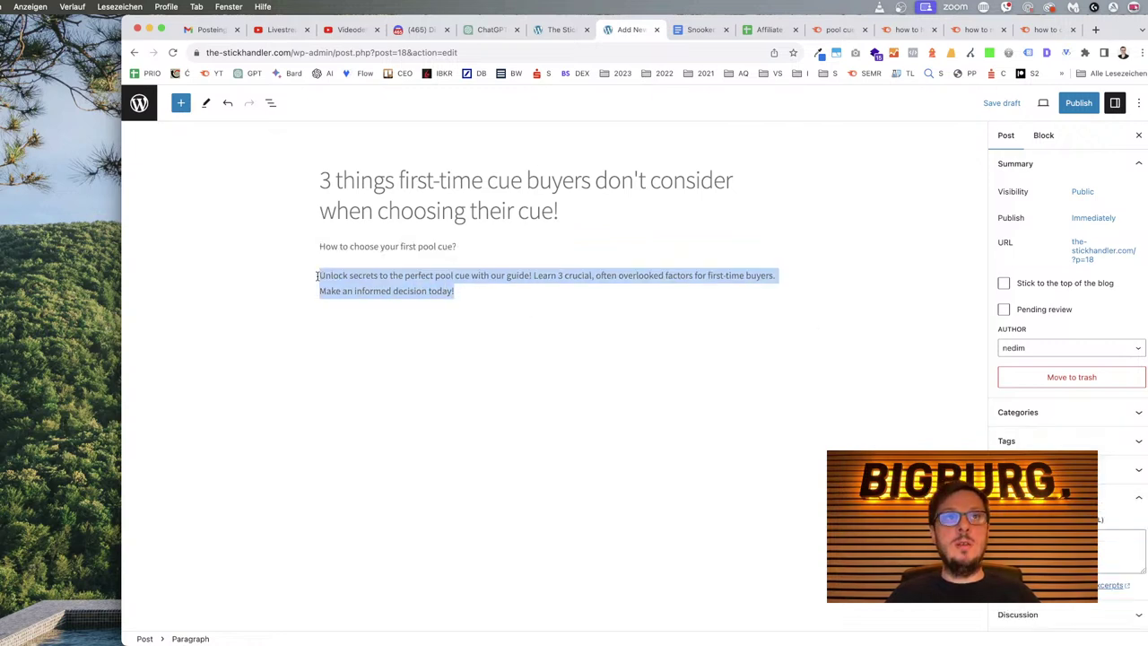
key("super+x")
left_click(1120, 547)
key("super+v")
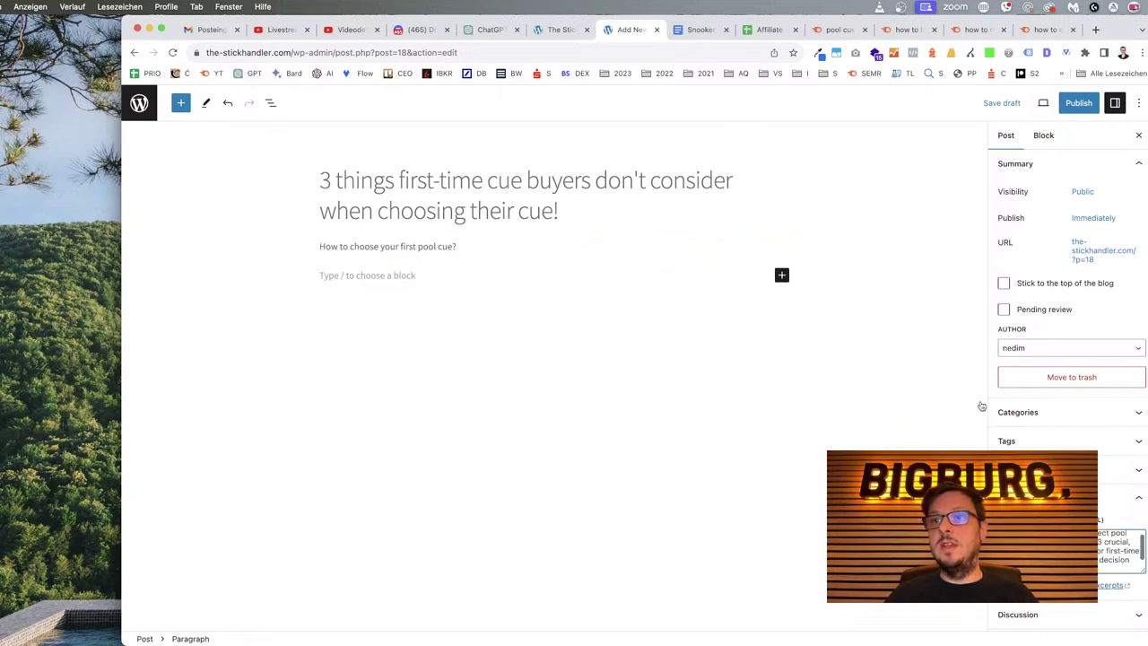
Copy "3 Crucial Factors Most First-Time Cue Buyers Overlook" from the ChatGPT answer into cell B14 of the Google Sheets INF Q sheet as plain text.
left_click(471, 32)
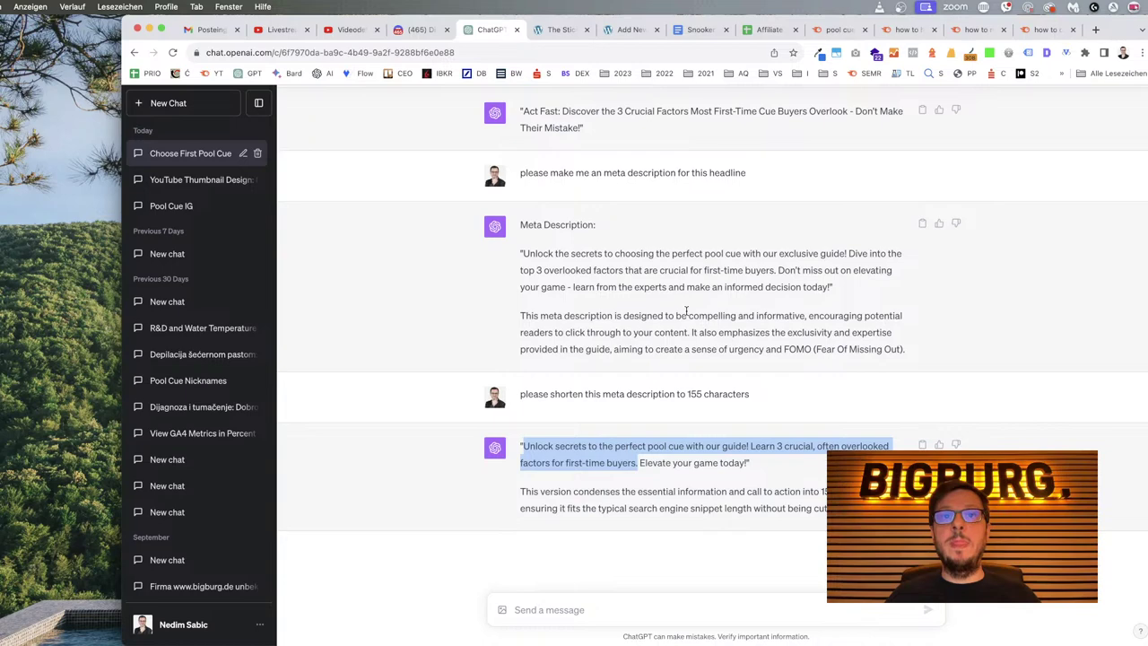
scroll(685, 311, "up", 3)
left_click_drag(618, 254, 846, 252)
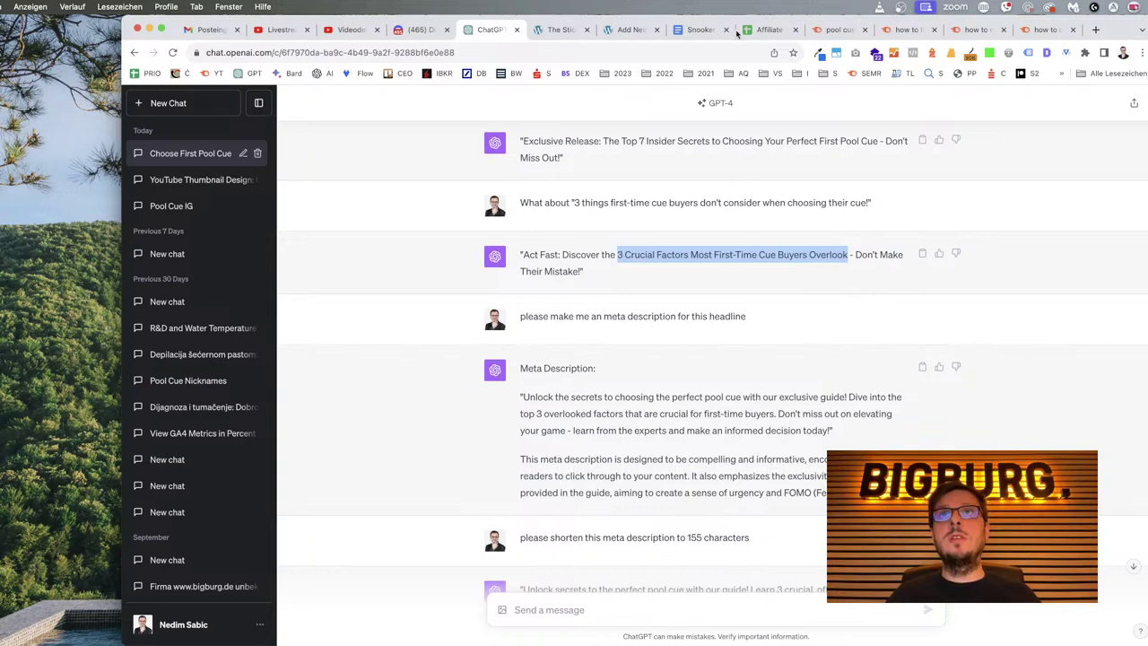
left_click(768, 29)
left_click(436, 446)
key("super+v")
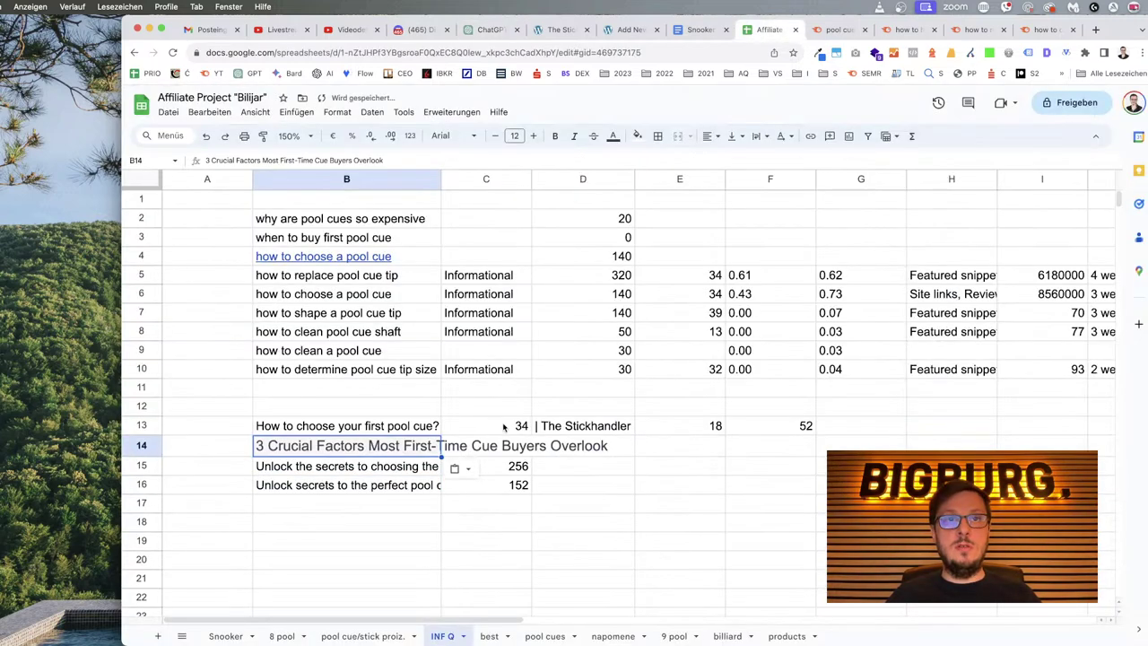
left_click(507, 429)
key("super+z")
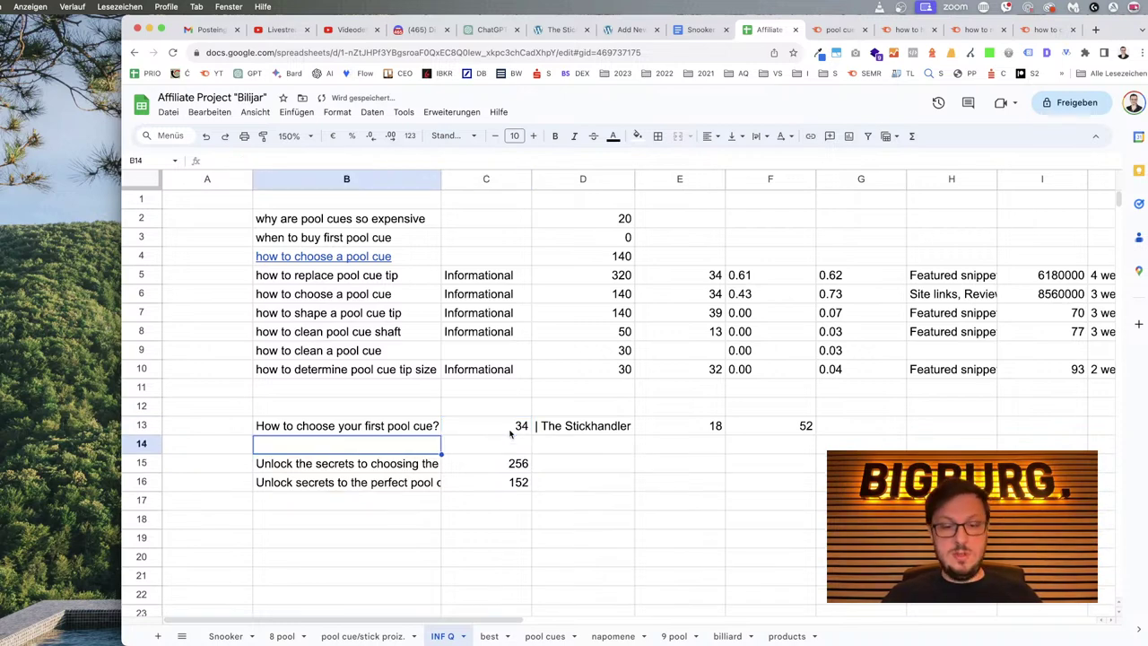
key("super+v")
Copy the character-count formula from cell C13 into C14 for the new headline.
left_click(510, 431)
key("super+c")
key("Down")
key("super+v")
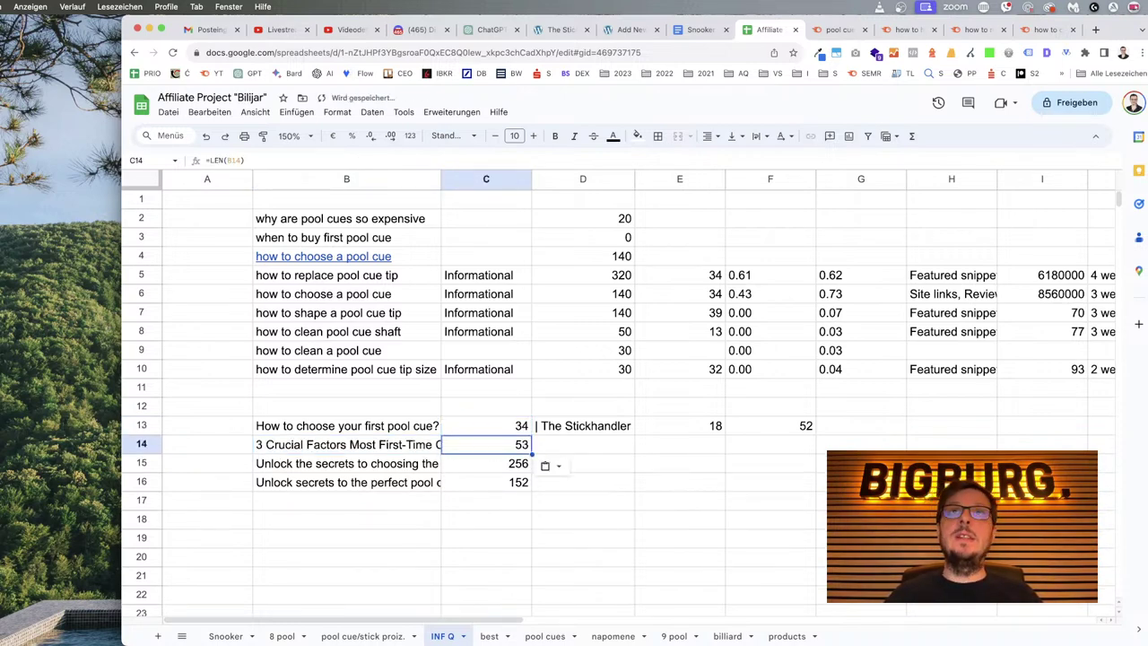
Replace the WordPress post title with "3 Crucial Factors Most First-Time Cue Buyers Overlook" and save the draft.
left_click(636, 32)
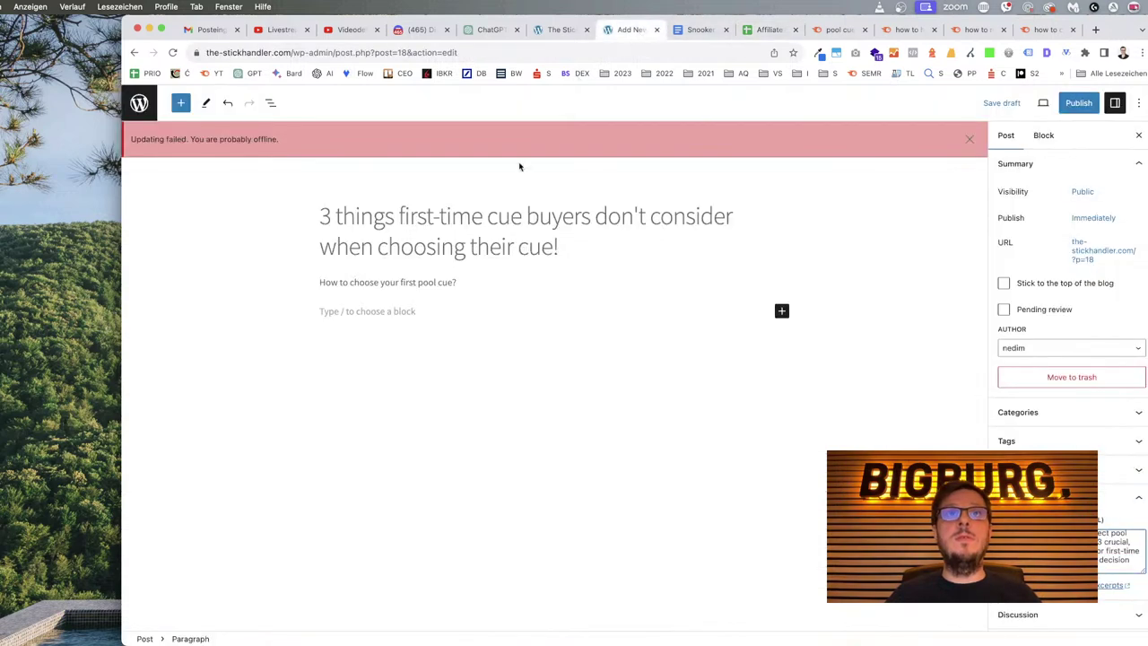
left_click(513, 217)
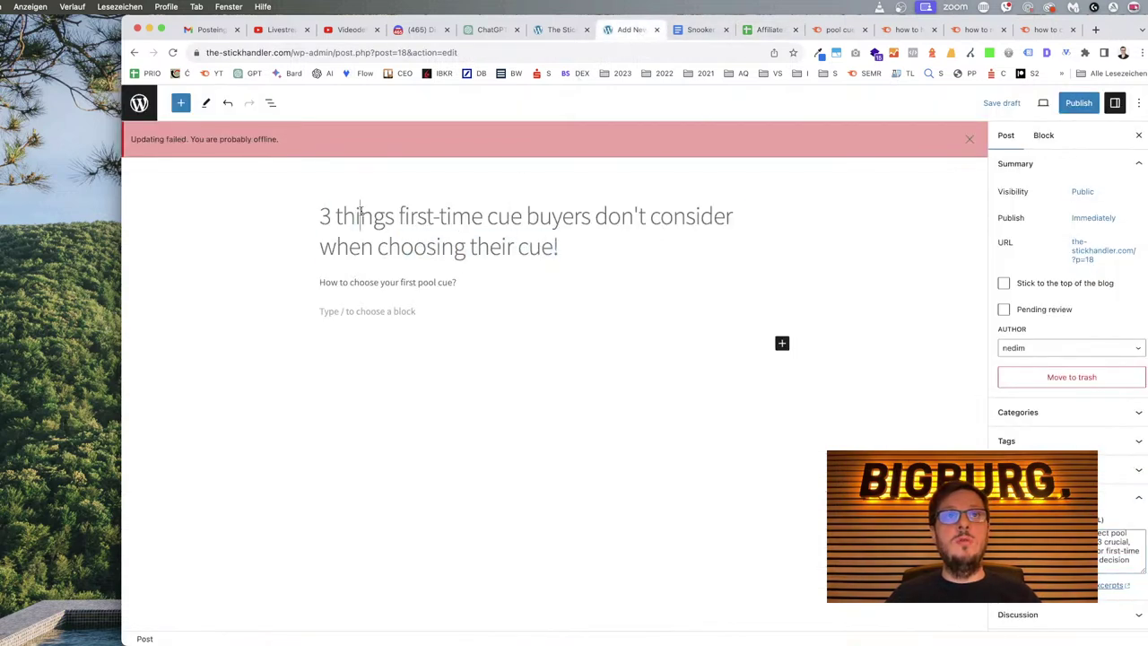
left_click(566, 250)
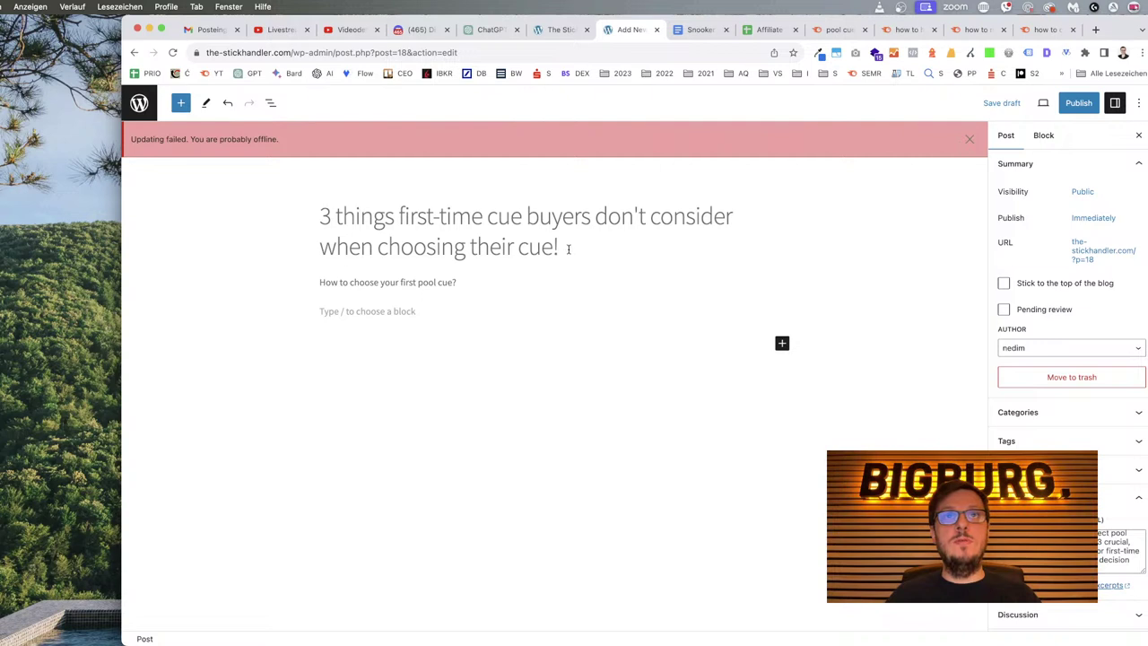
left_click_drag(564, 248, 318, 218)
type("34")
key("BackSpace")
type("4")
key("BackSpace")
key("BackSpace")
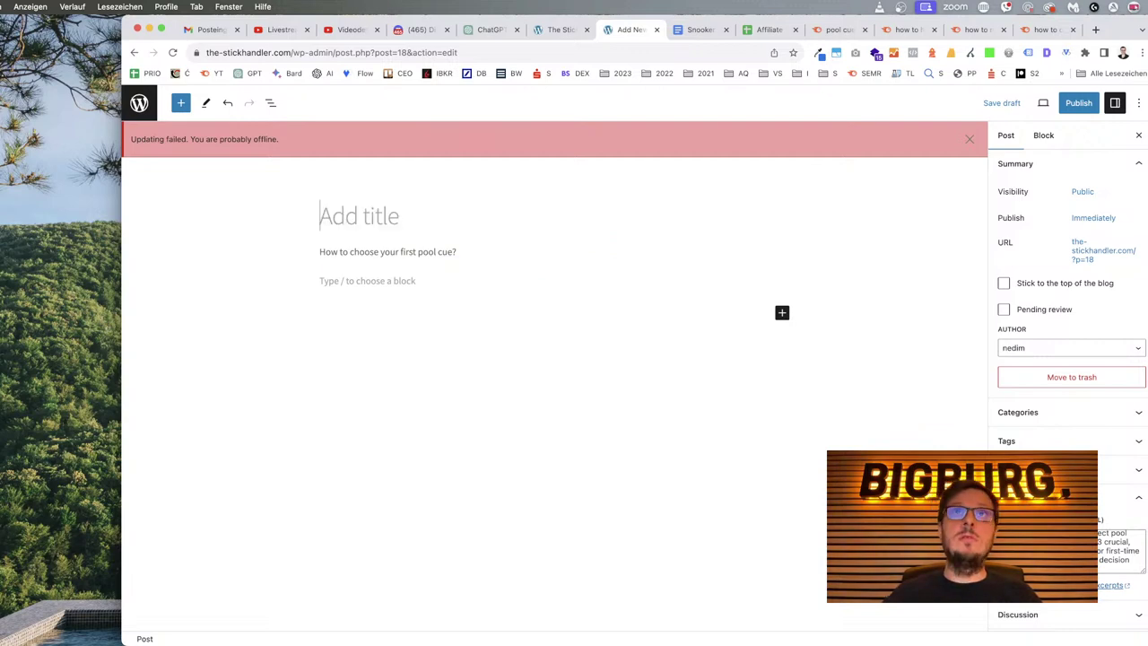
left_click(486, 30)
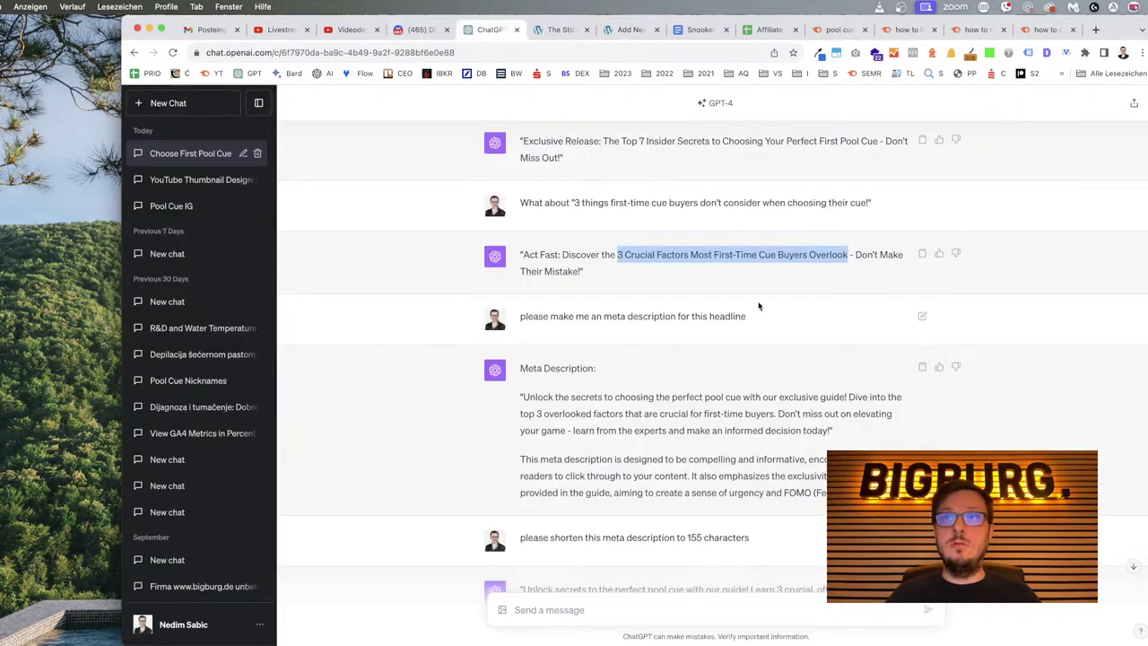
left_click(630, 29)
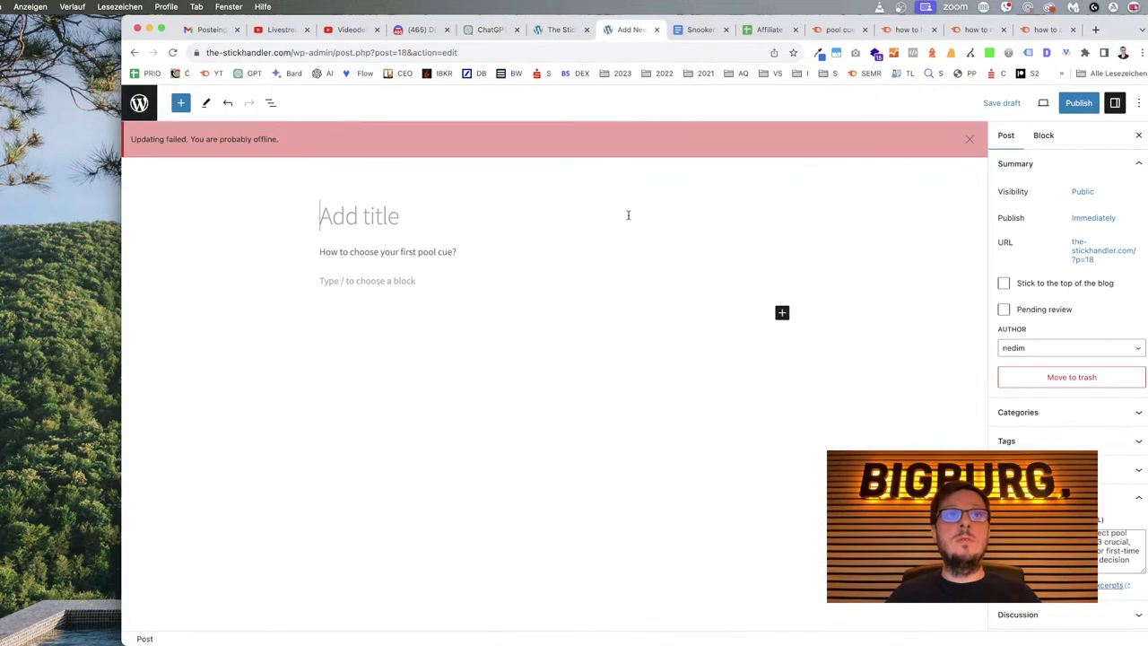
key("super+v")
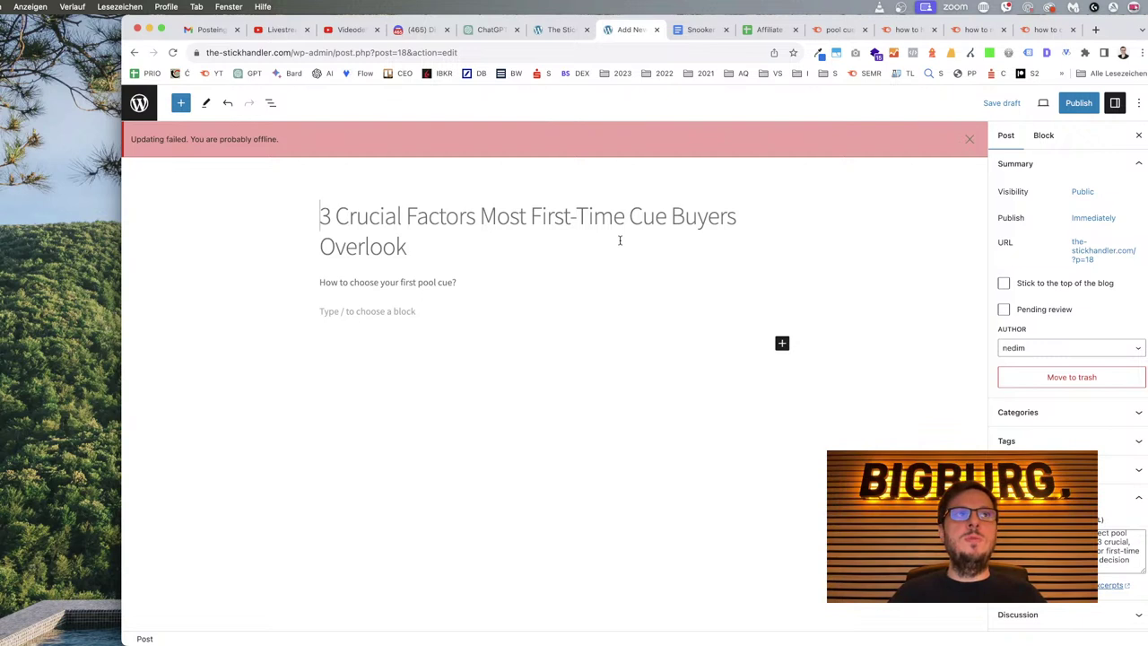
left_click(989, 102)
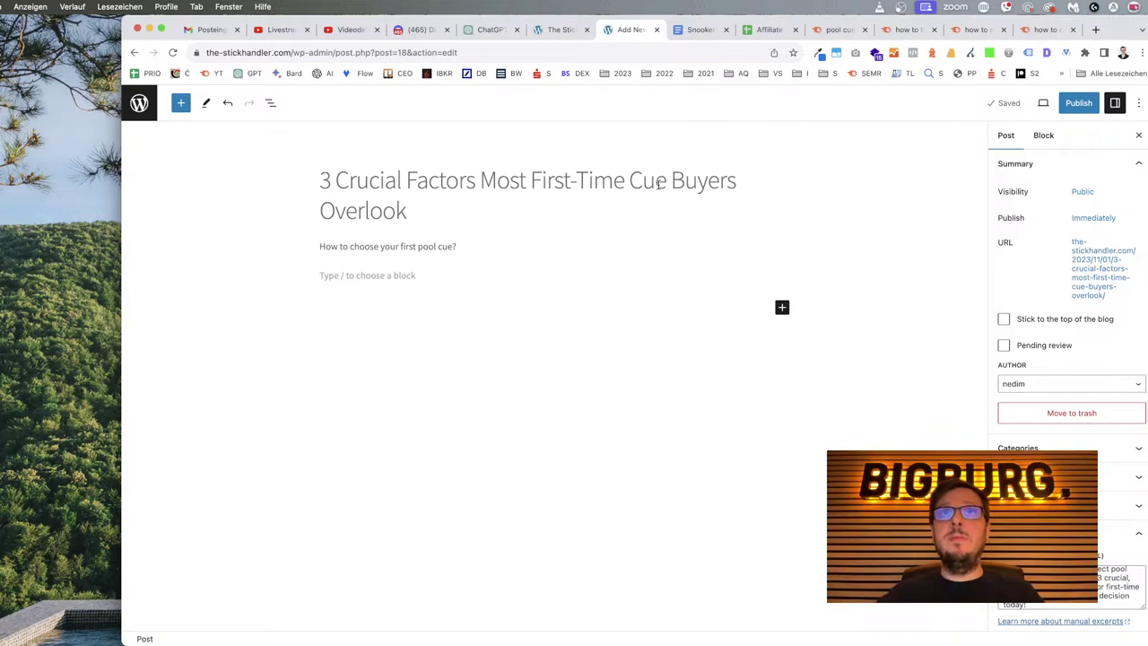
Ask ChatGPT in the existing pool cue chat: "What are the 3 Crucial Factors Most First-Time Cue Buyers Overlook?".
left_click(556, 32)
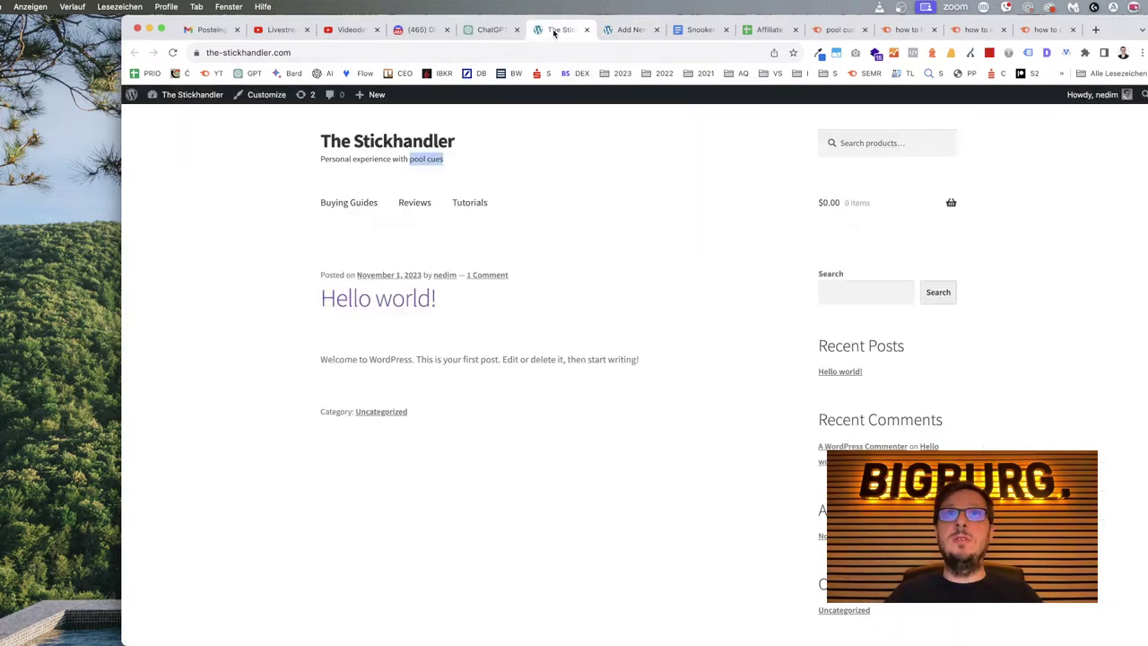
left_click(477, 35)
scroll(606, 572, "down", 4)
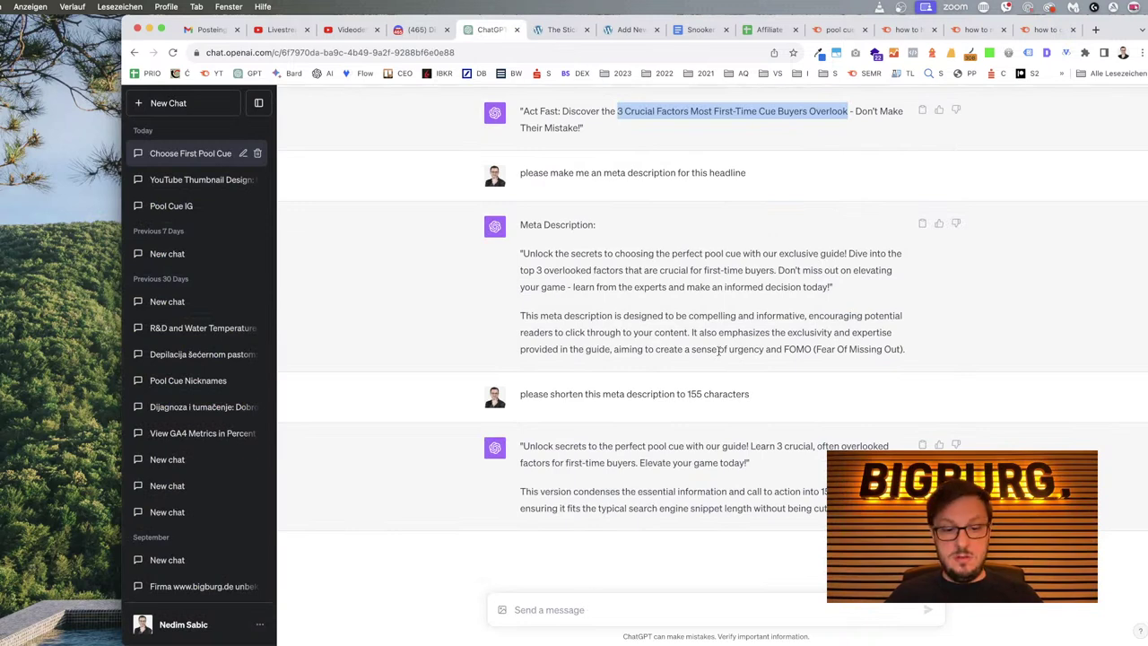
left_click(598, 609)
type("W")
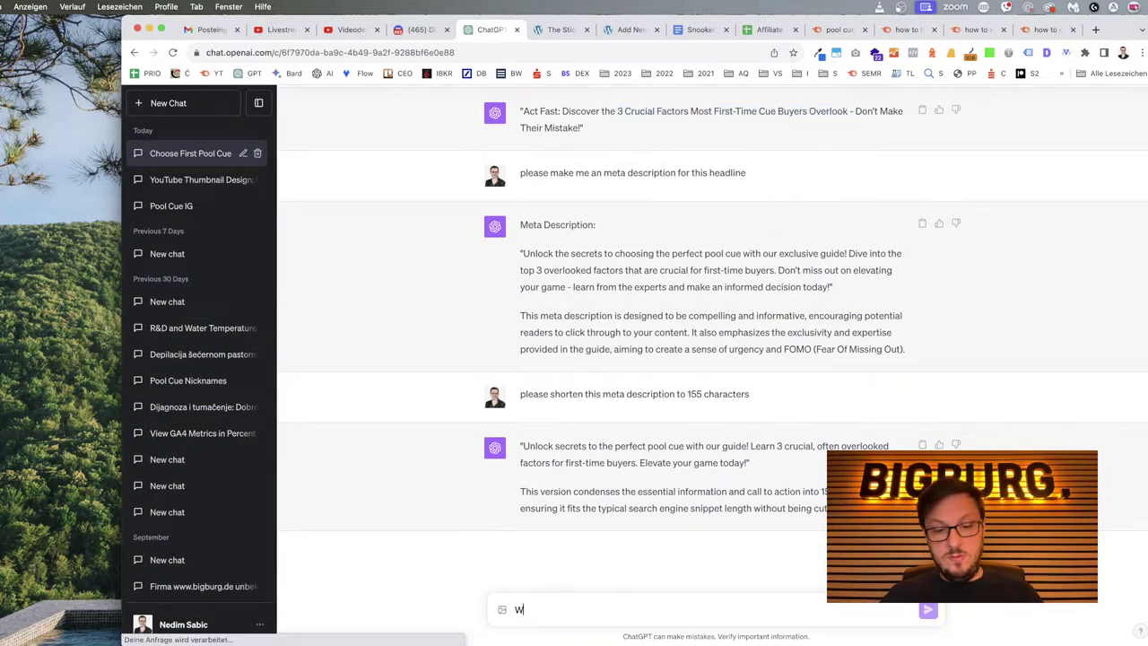
type("hat are the")
key("super+v")
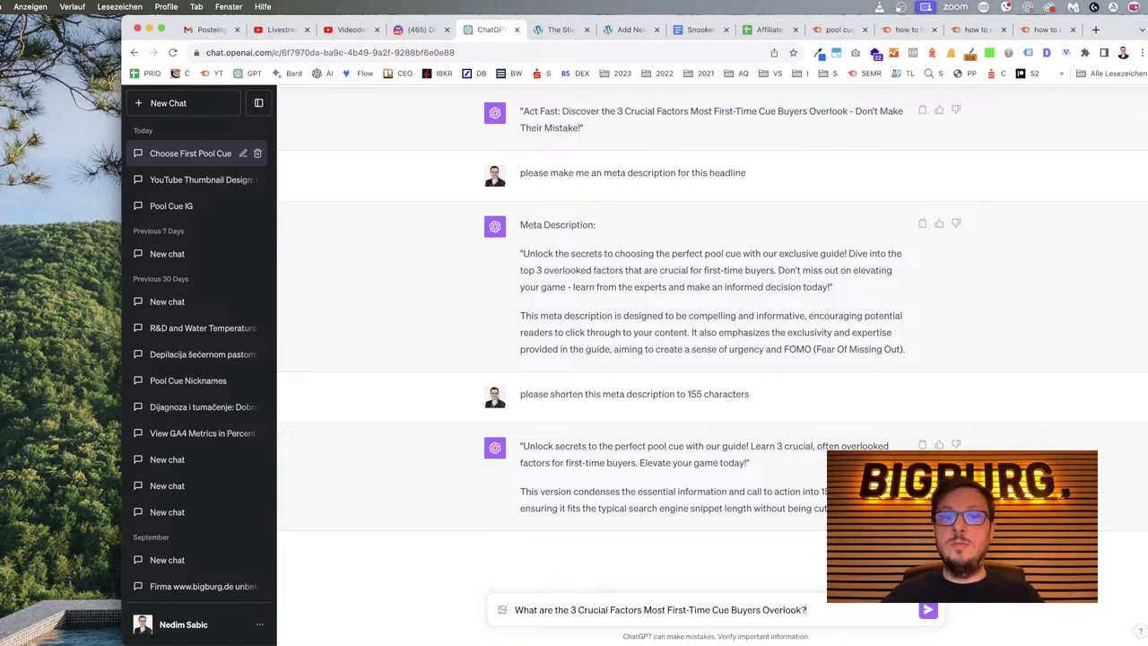
key("Return")
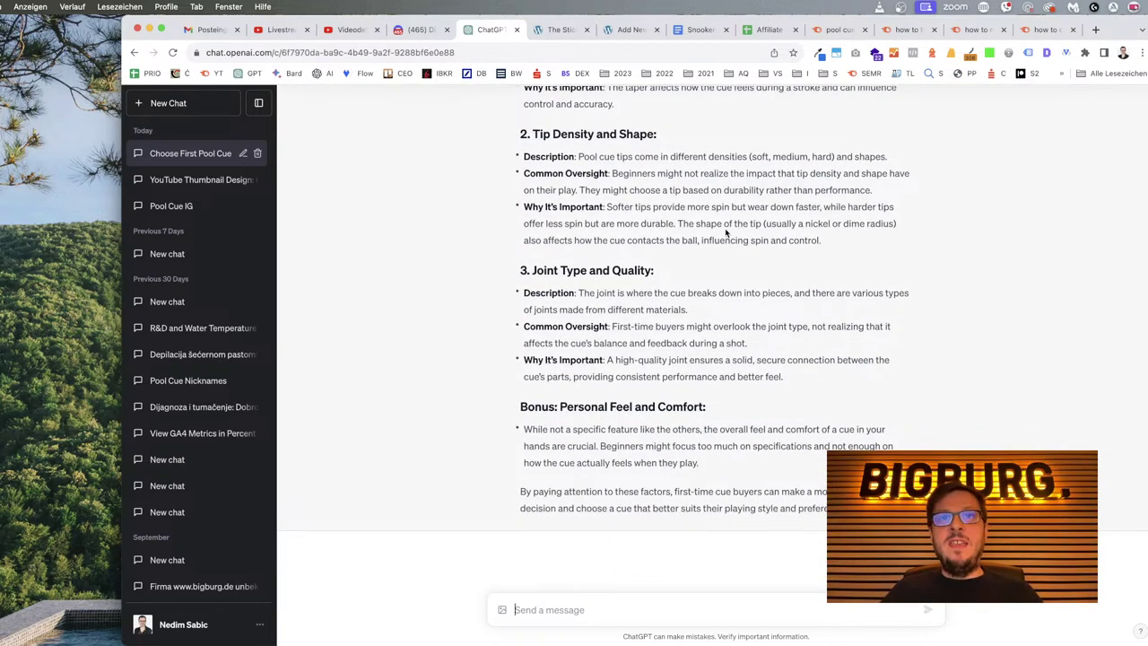
Review ChatGPT's answer on the three overlooked factors and compare it with the earlier guide to selecting a first pool cue.
scroll(724, 233, "up", 10)
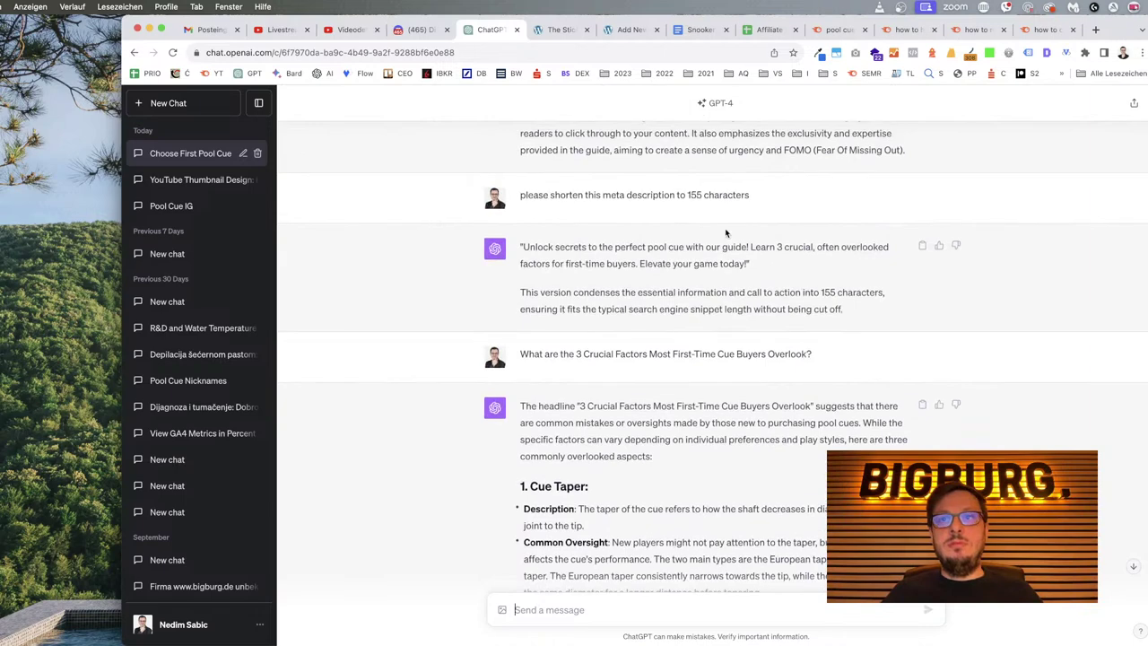
scroll(725, 233, "up", 5)
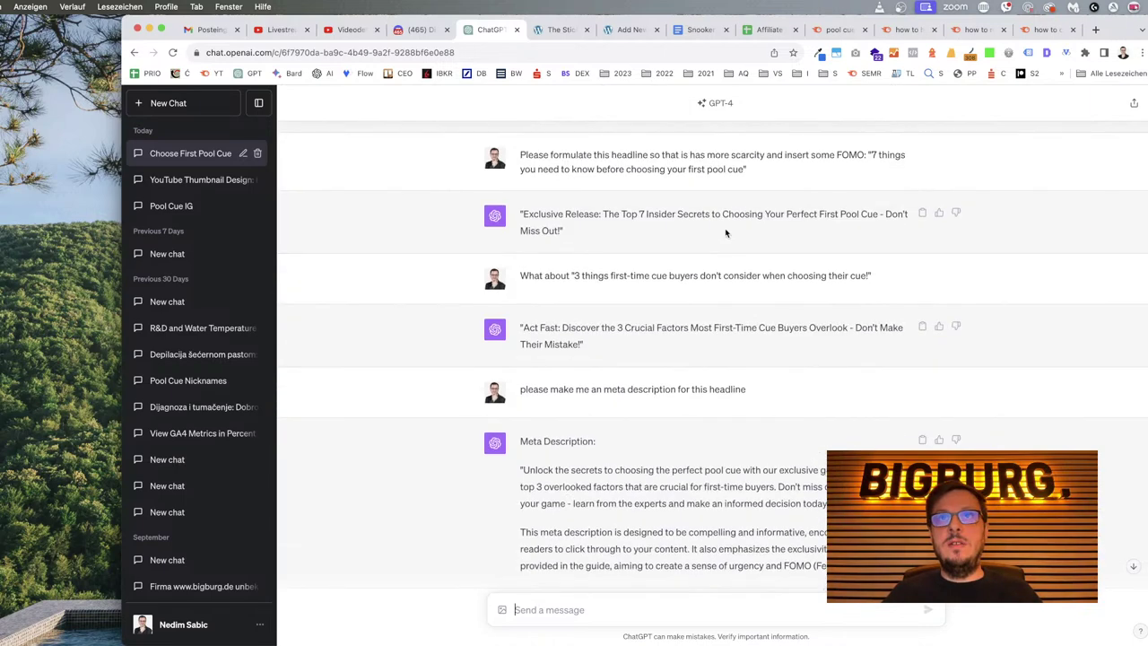
scroll(726, 233, "down", 5)
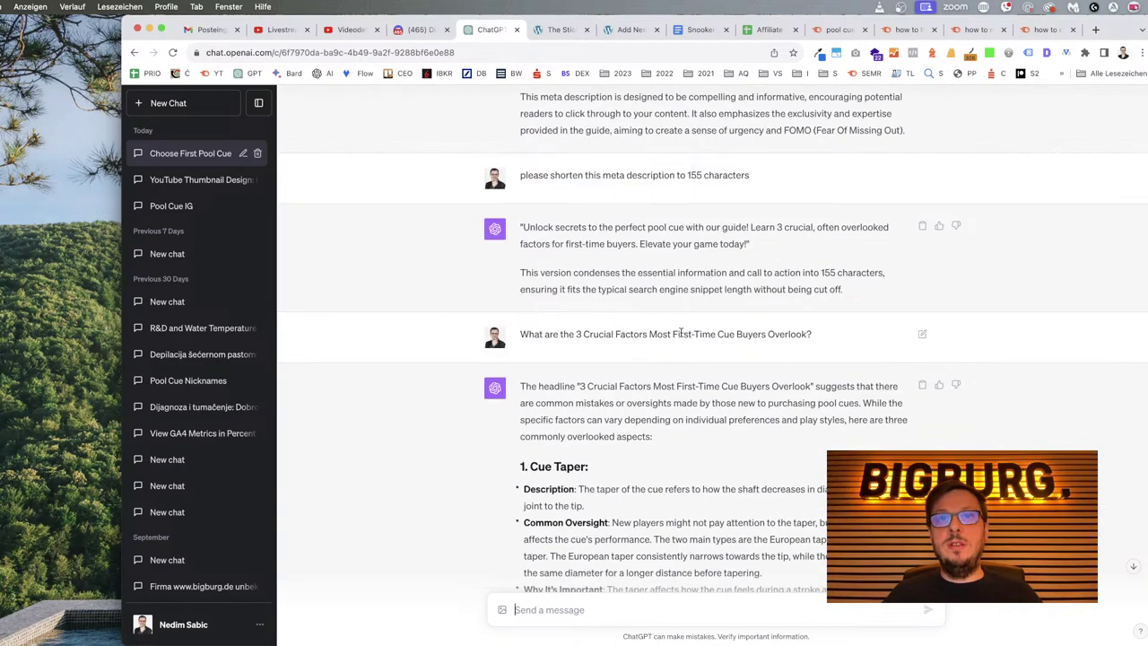
scroll(752, 365, "down", 3)
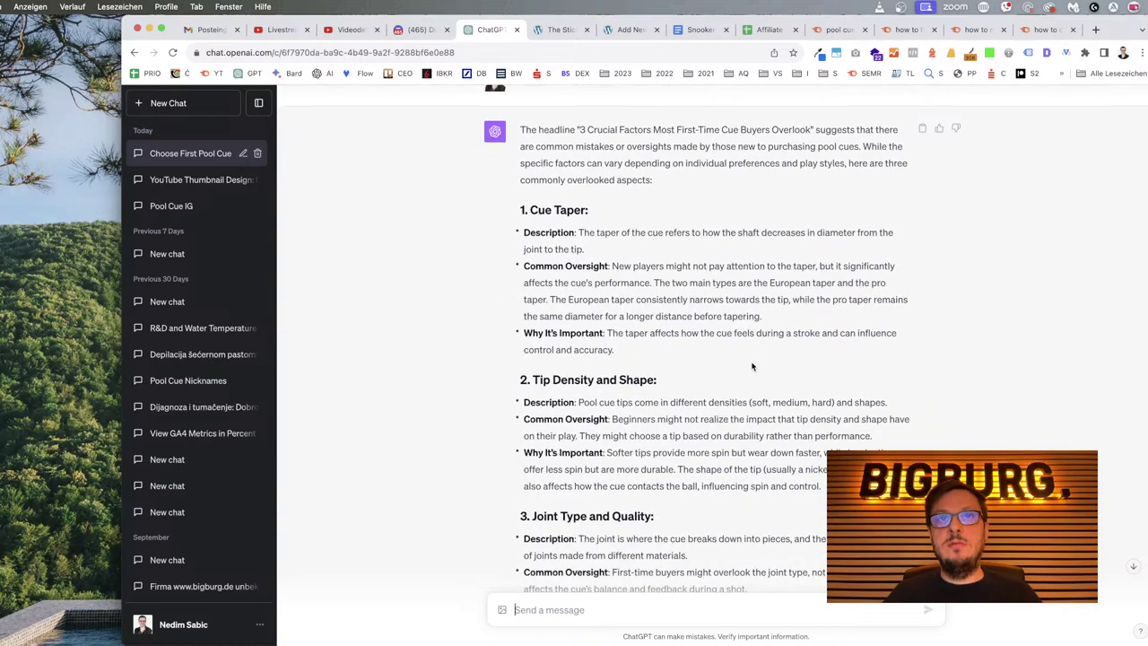
scroll(751, 365, "up", 3)
scroll(752, 366, "up", 15)
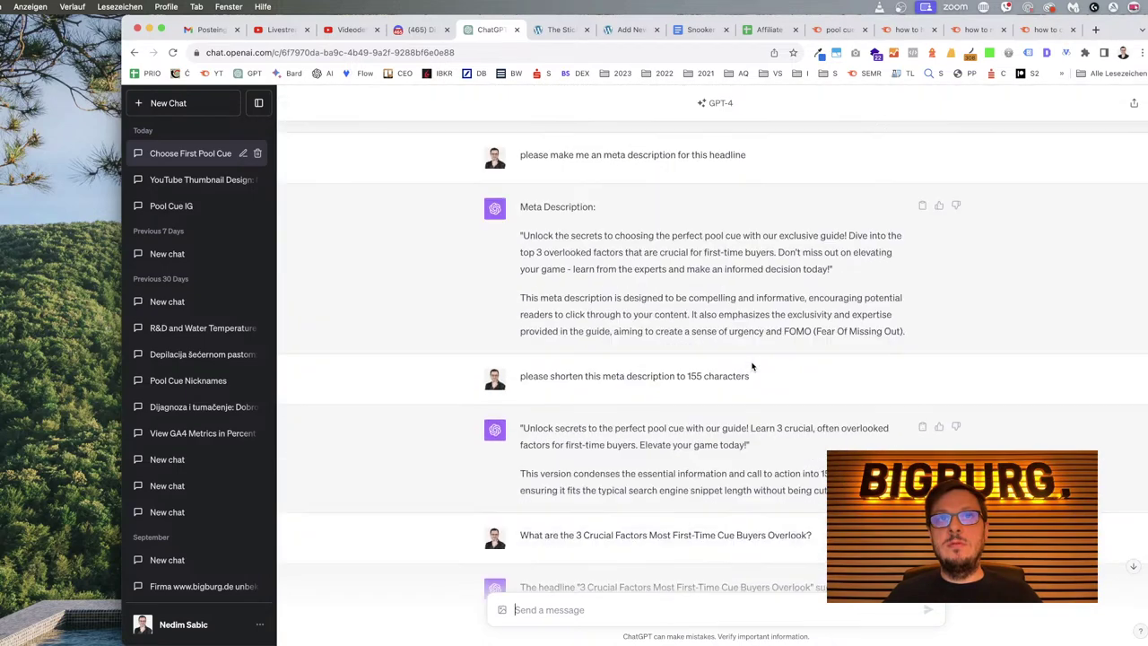
scroll(751, 365, "up", 8)
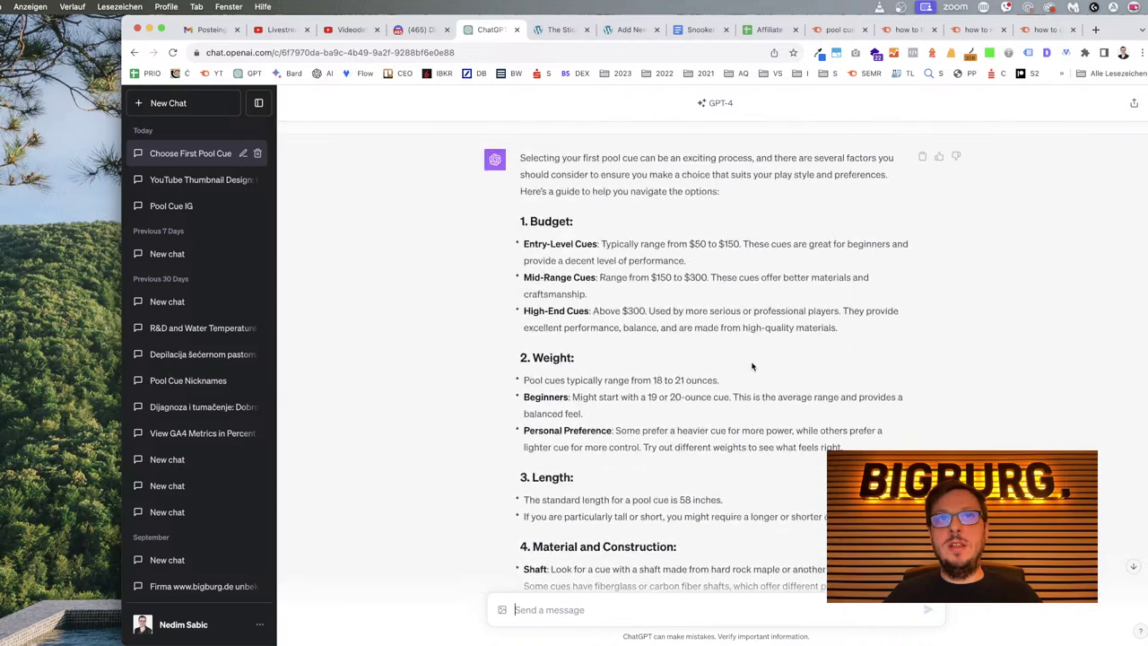
scroll(751, 366, "down", 4)
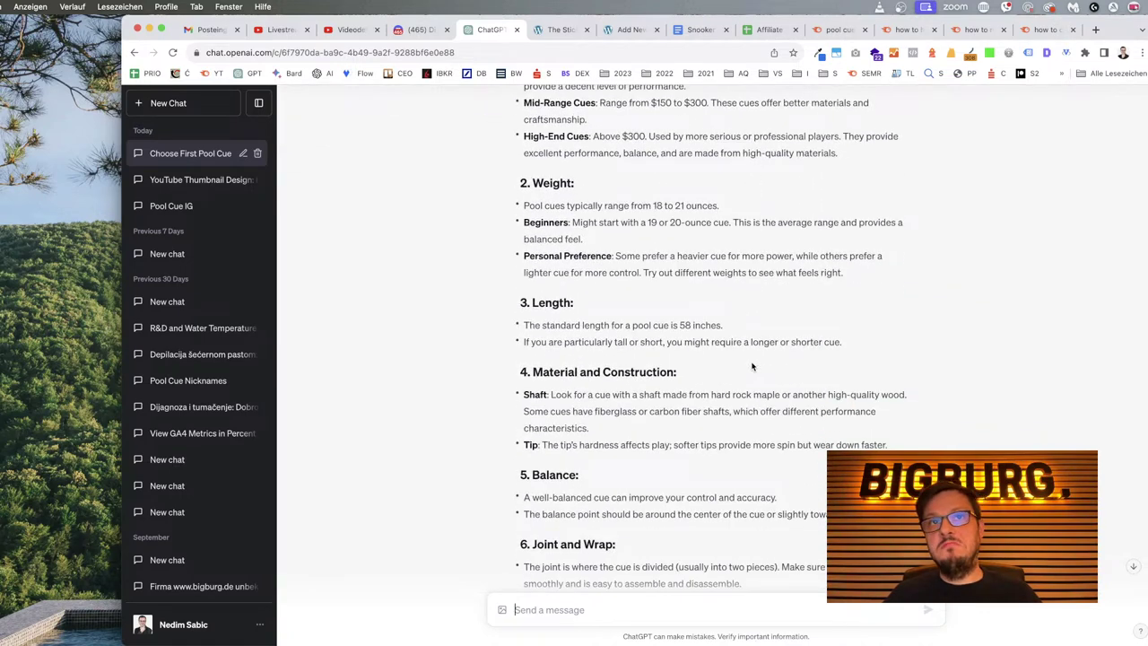
scroll(751, 366, "down", 2)
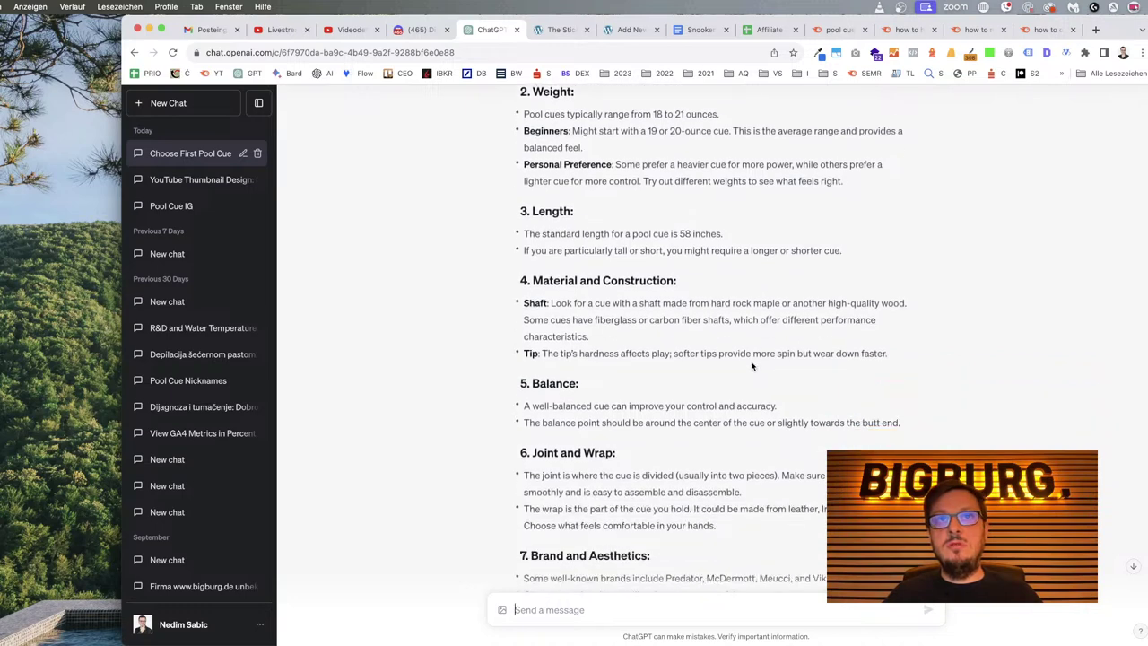
scroll(751, 366, "down", 2)
scroll(751, 366, "down", 3)
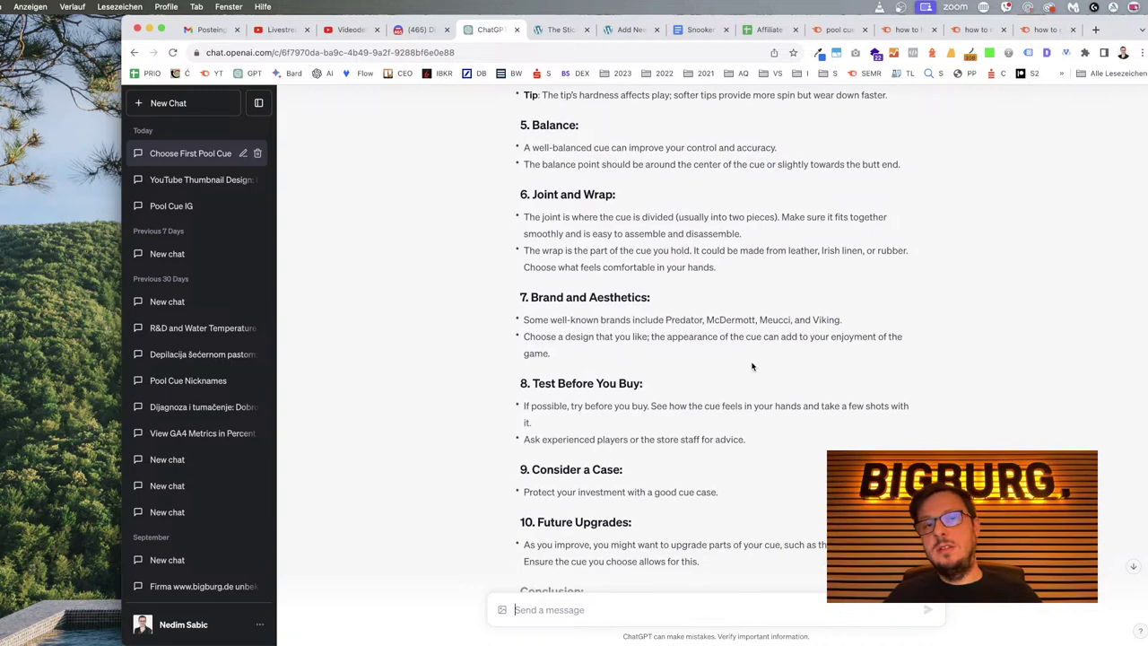
scroll(751, 365, "down", 13)
scroll(751, 366, "down", 10)
scroll(750, 361, "down", 4)
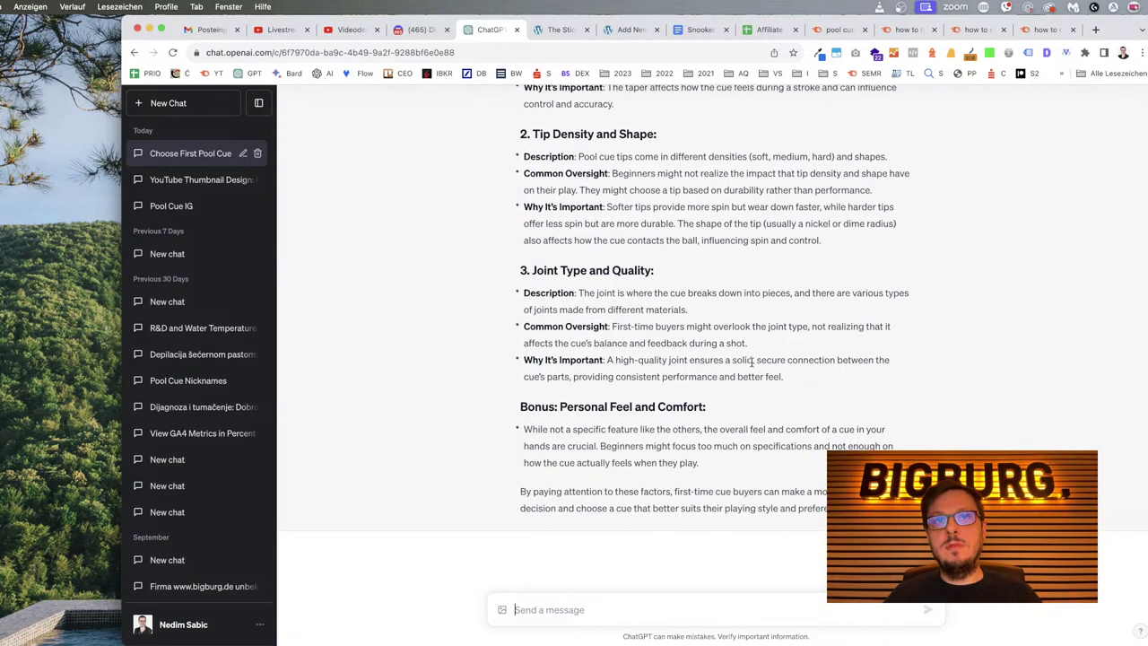
Insert an empty paragraph above "How to choose your first pool cue?" in the WordPress post and return to the ChatGPT conversation.
left_click(620, 34)
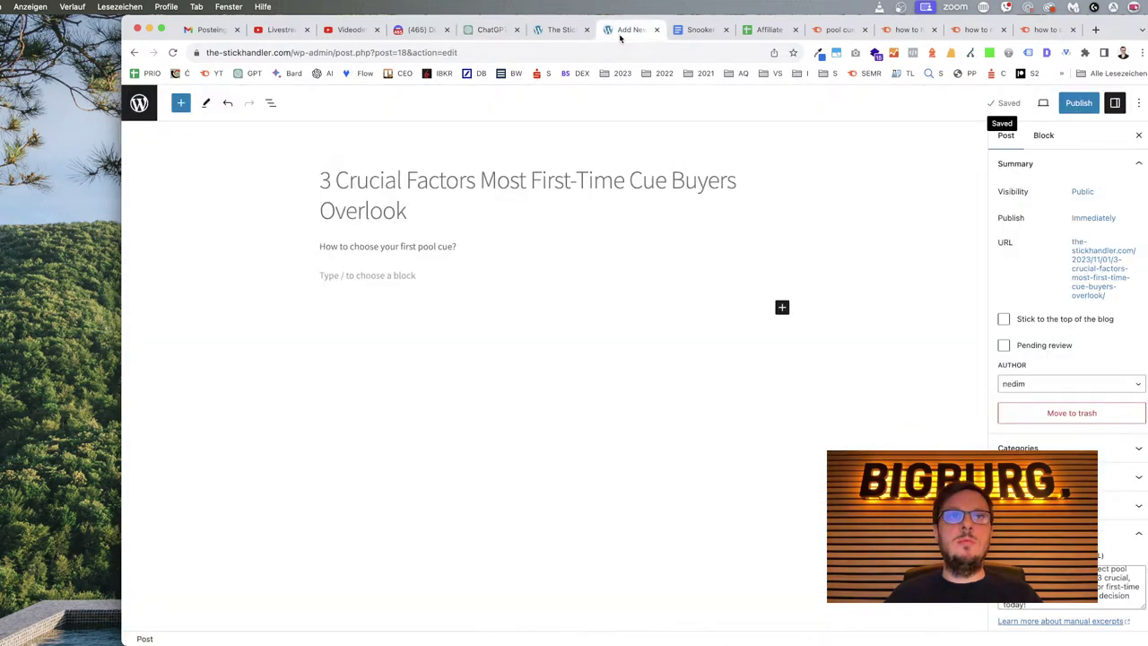
left_click(321, 245)
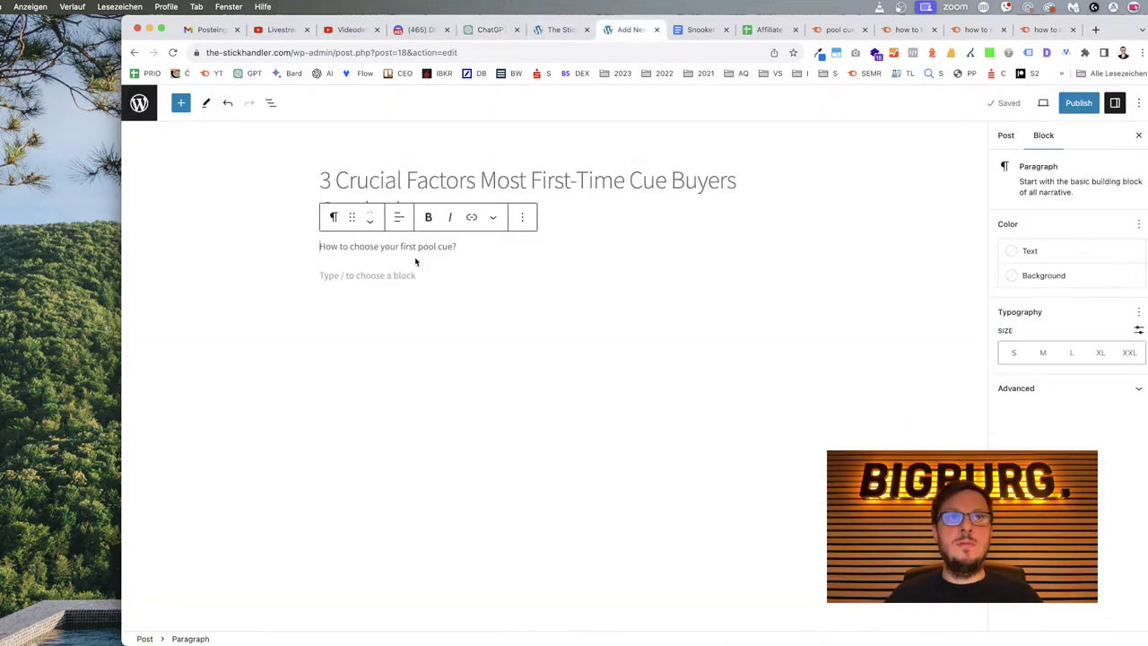
key("Return")
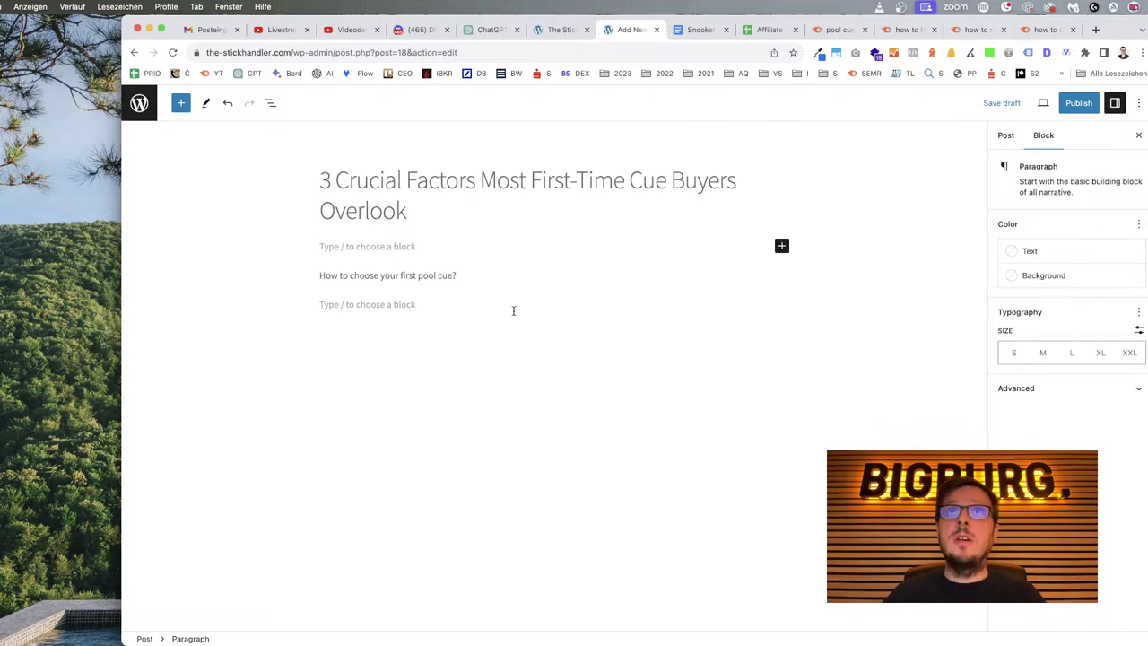
left_click(490, 30)
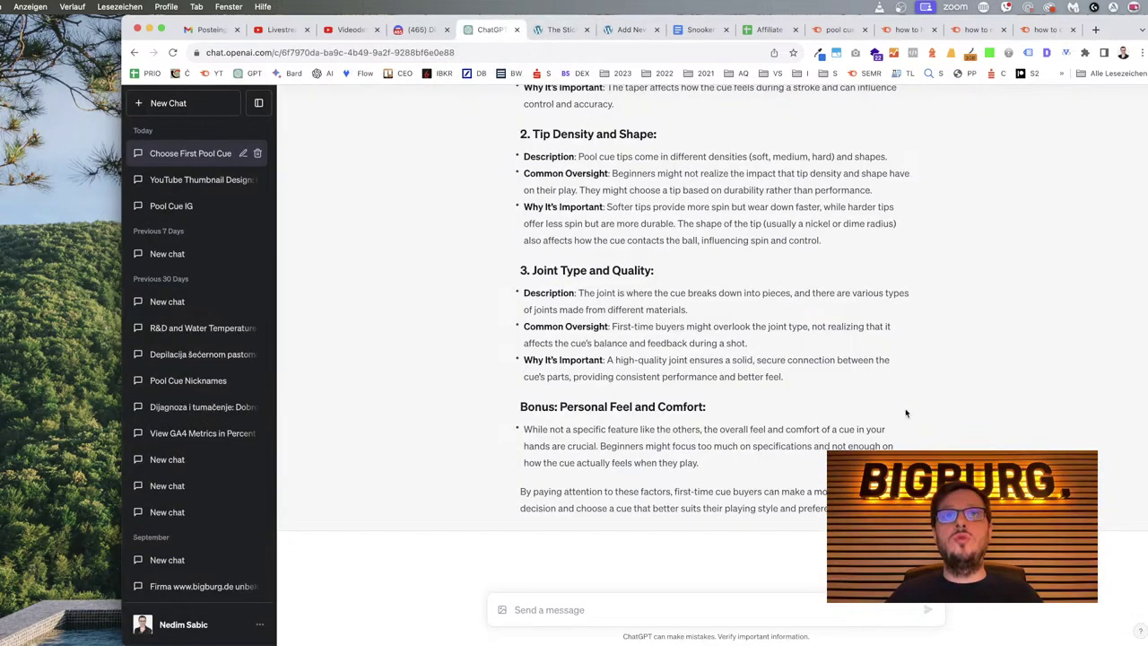
Copy the opening sentence of ChatGPT's pool cue guide into the empty paragraph under the WordPress post title.
scroll(914, 435, "up", 10)
scroll(806, 445, "up", 20)
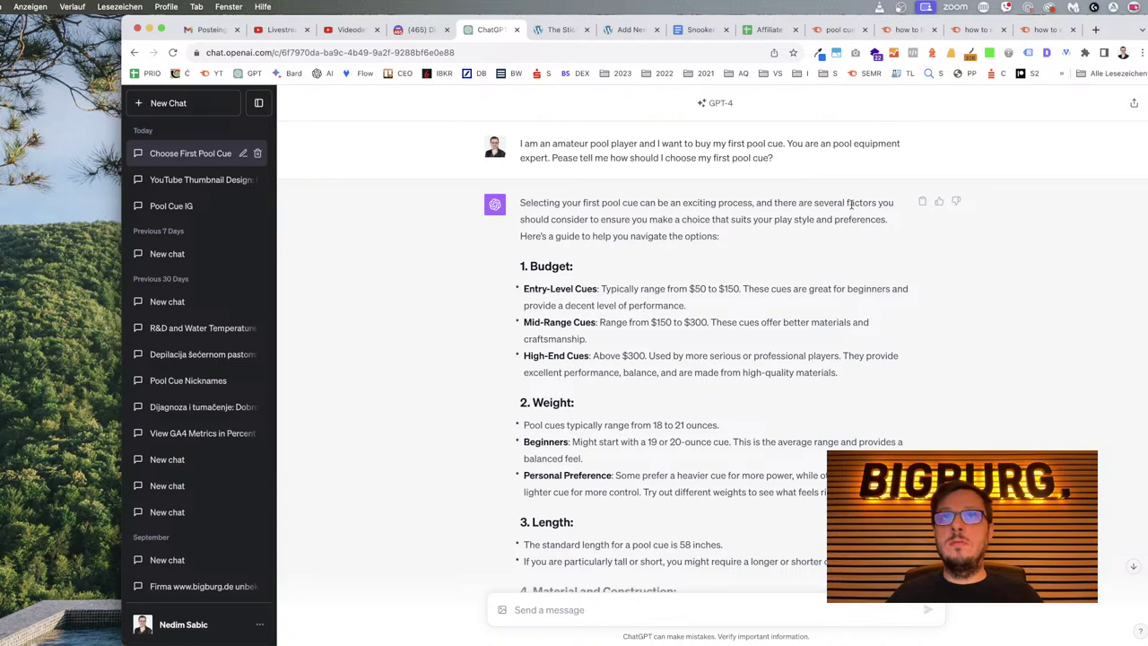
left_click_drag(520, 203, 900, 224)
key("super+c")
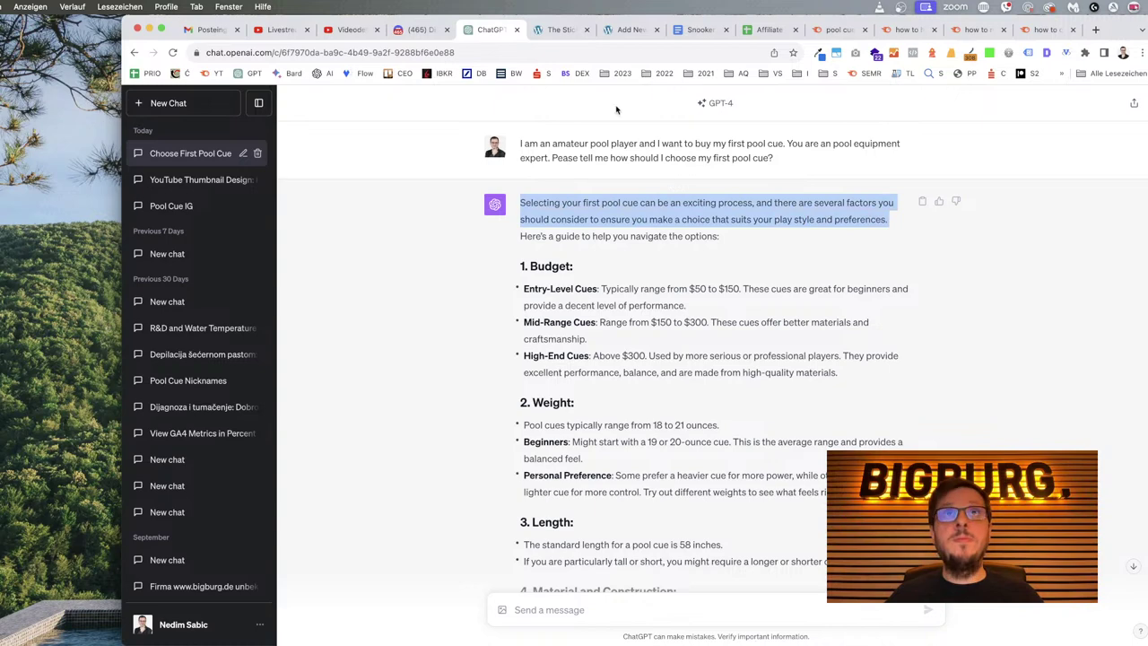
left_click(628, 30)
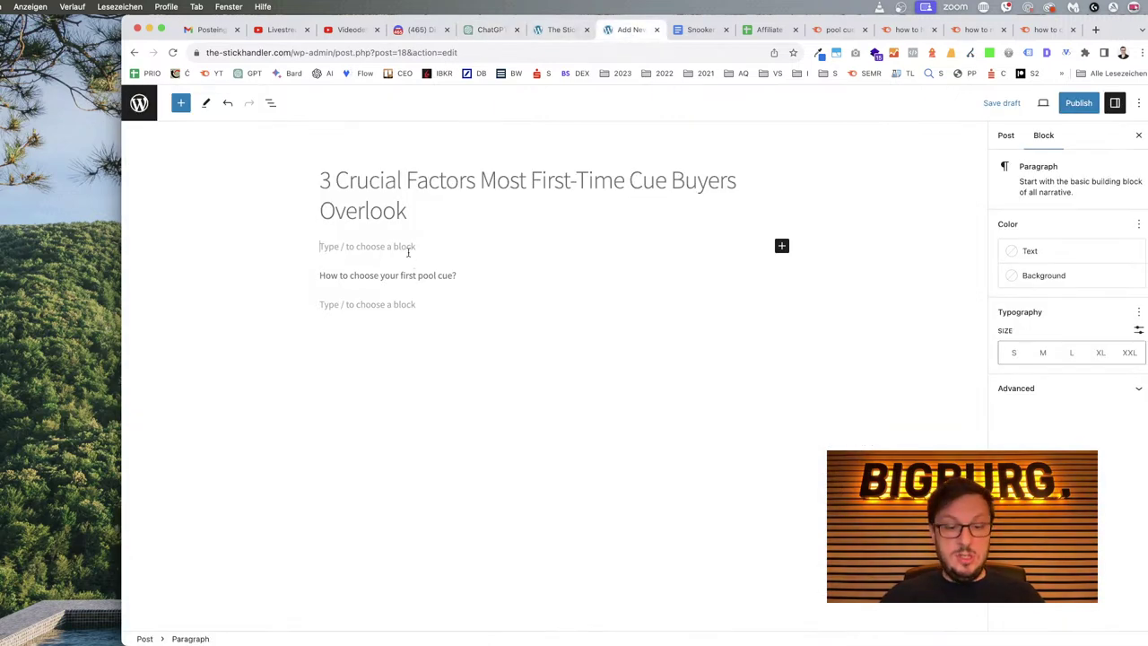
key("super+v")
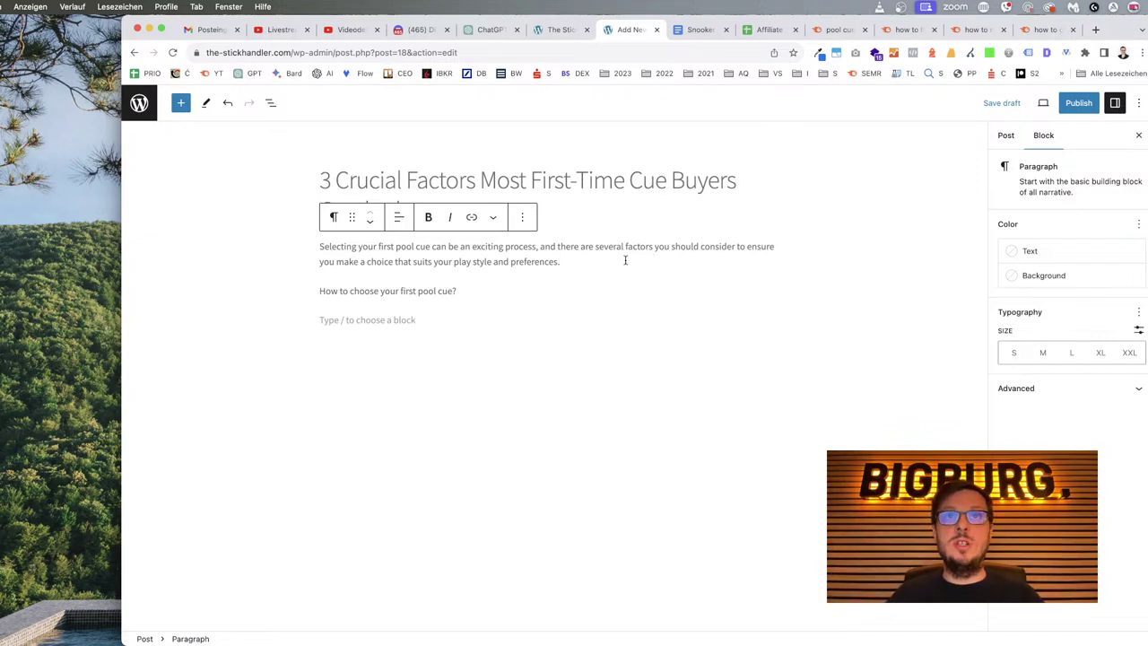
Append "Usually you consider there factors" to the end of the introductory paragraph.
mouse_move(533, 275)
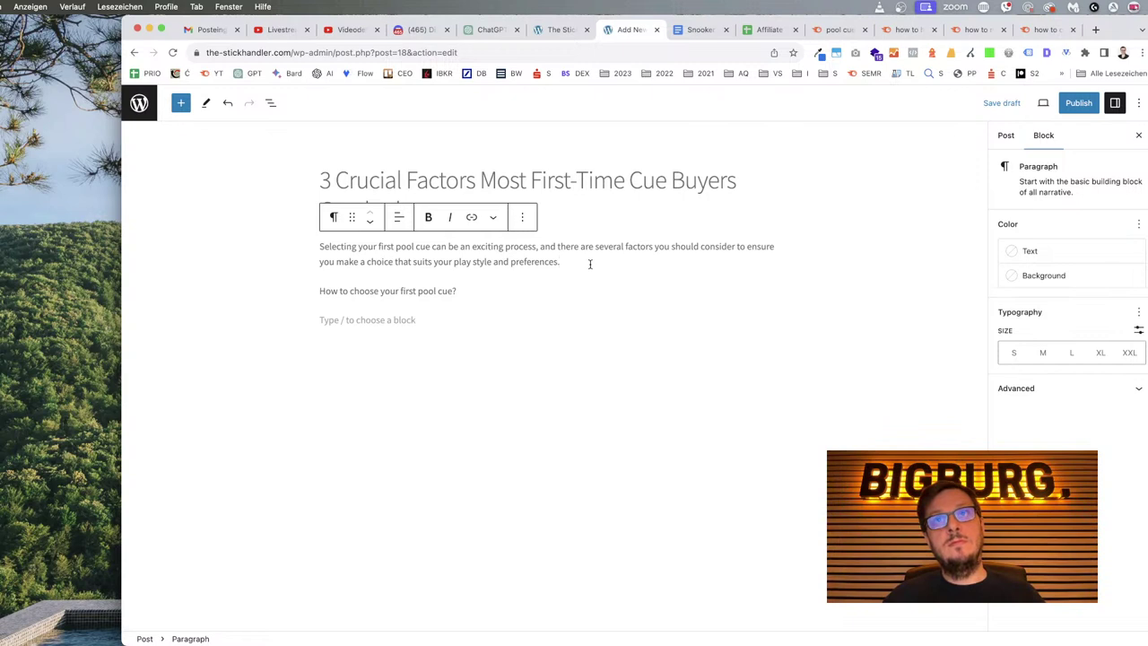
type("B")
key("BackSpace")
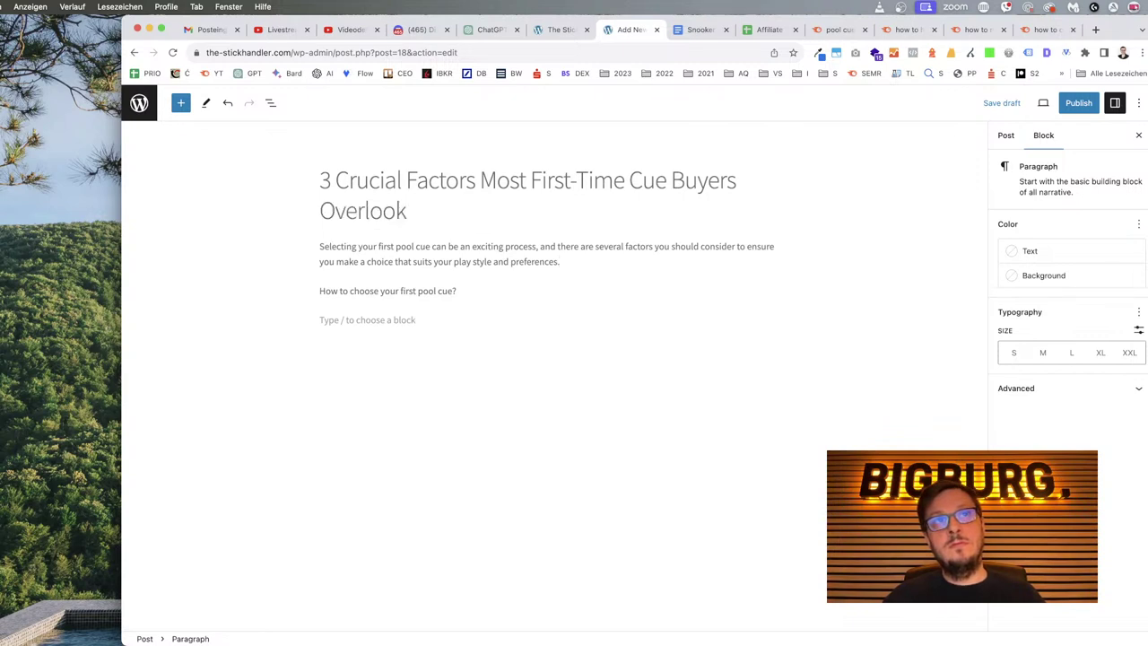
type("ur play style and preferences. ")
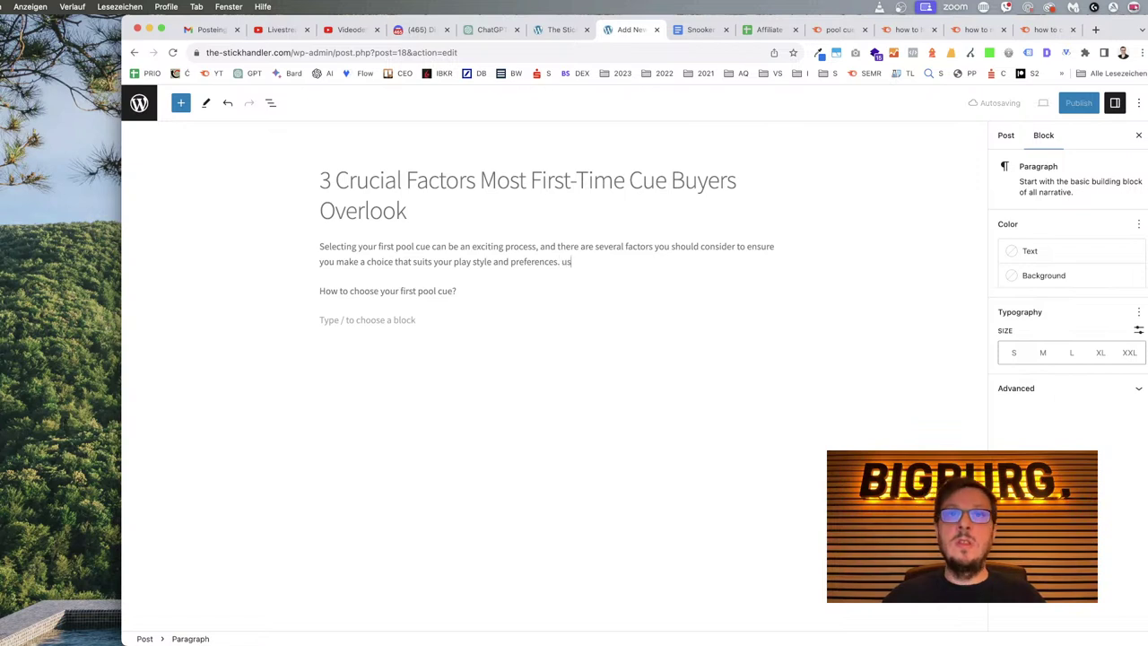
type("Usually ")
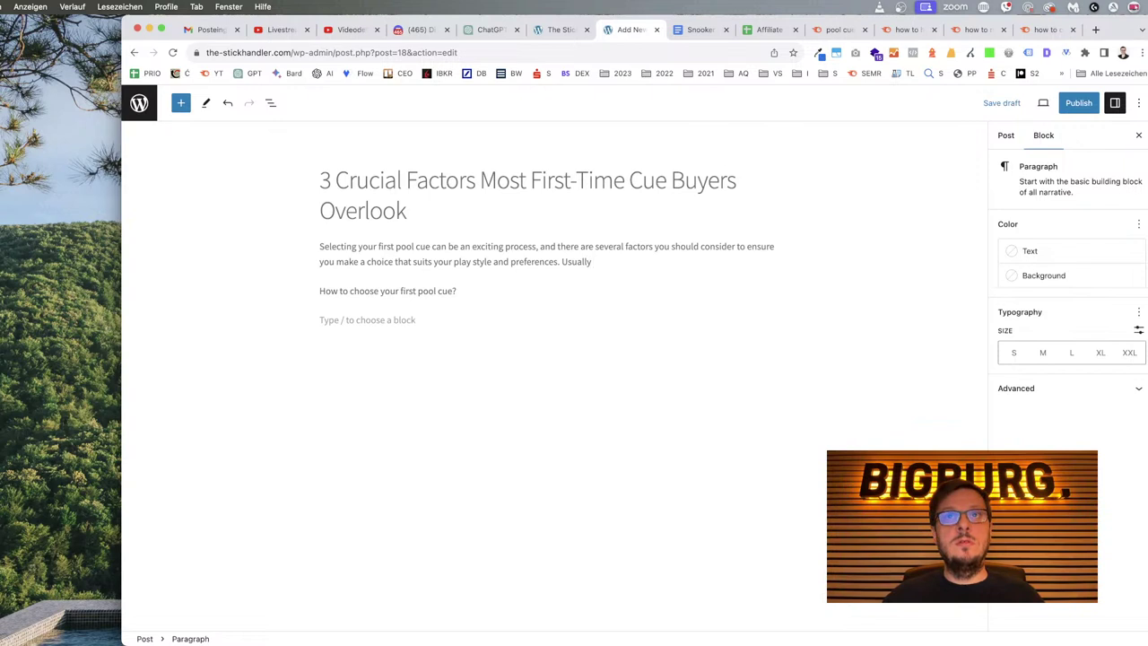
type("you con")
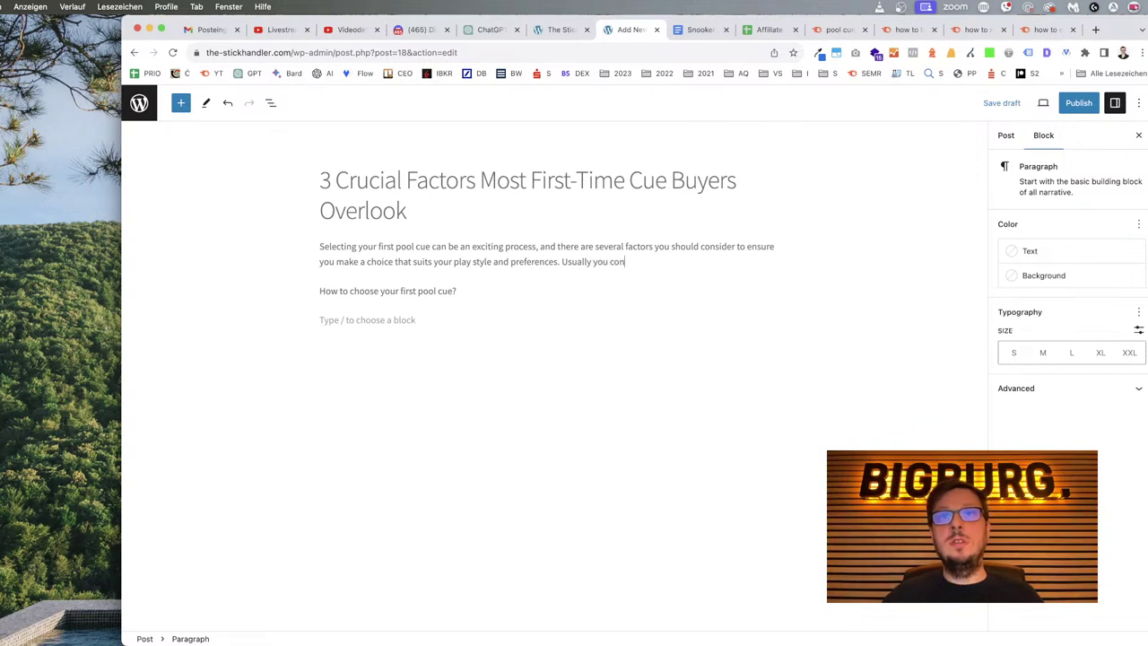
type("sider the")
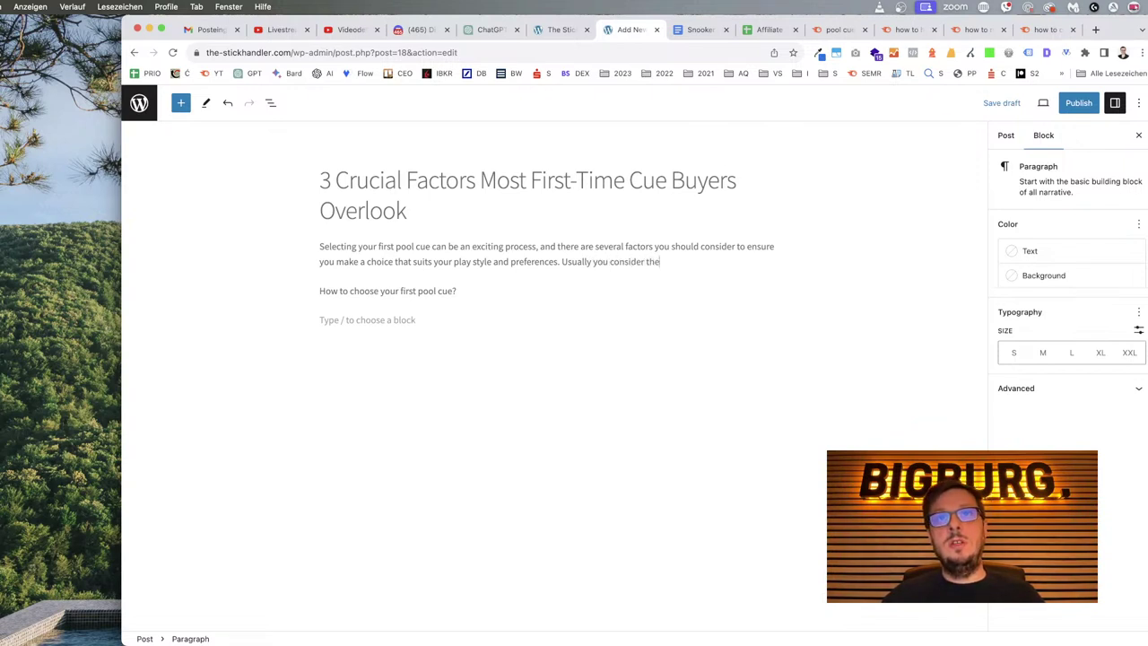
type("re factors")
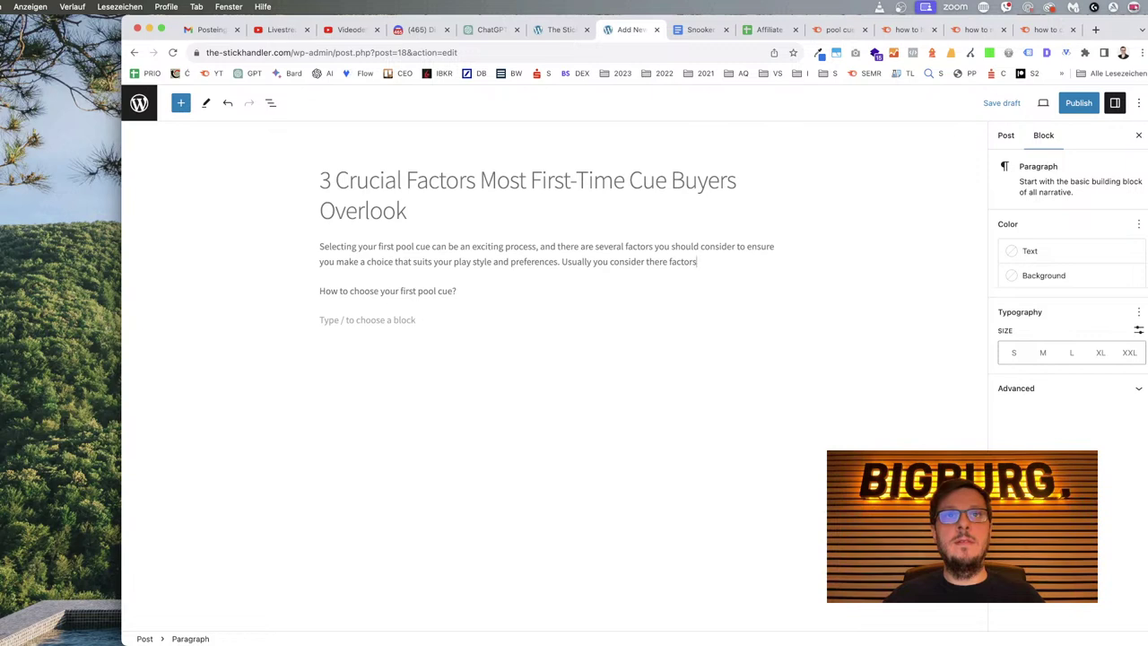
Change the line below the introduction to "So, how to choose your first pool cue?".
left_click(321, 289)
type("So,")
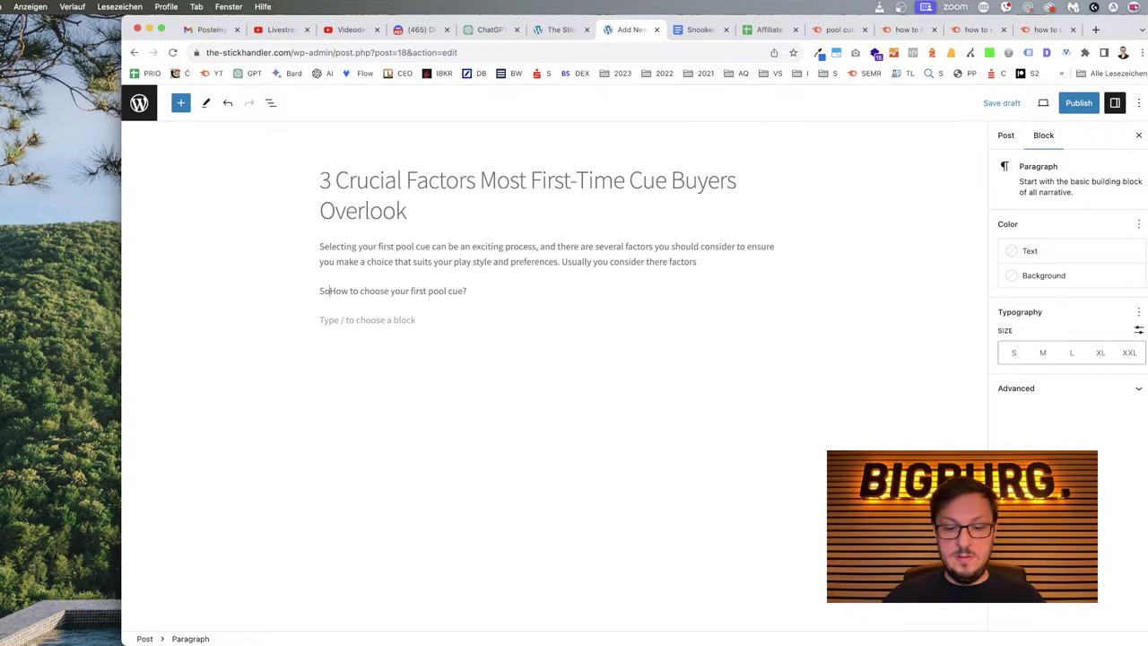
key("Delete")
type("h")
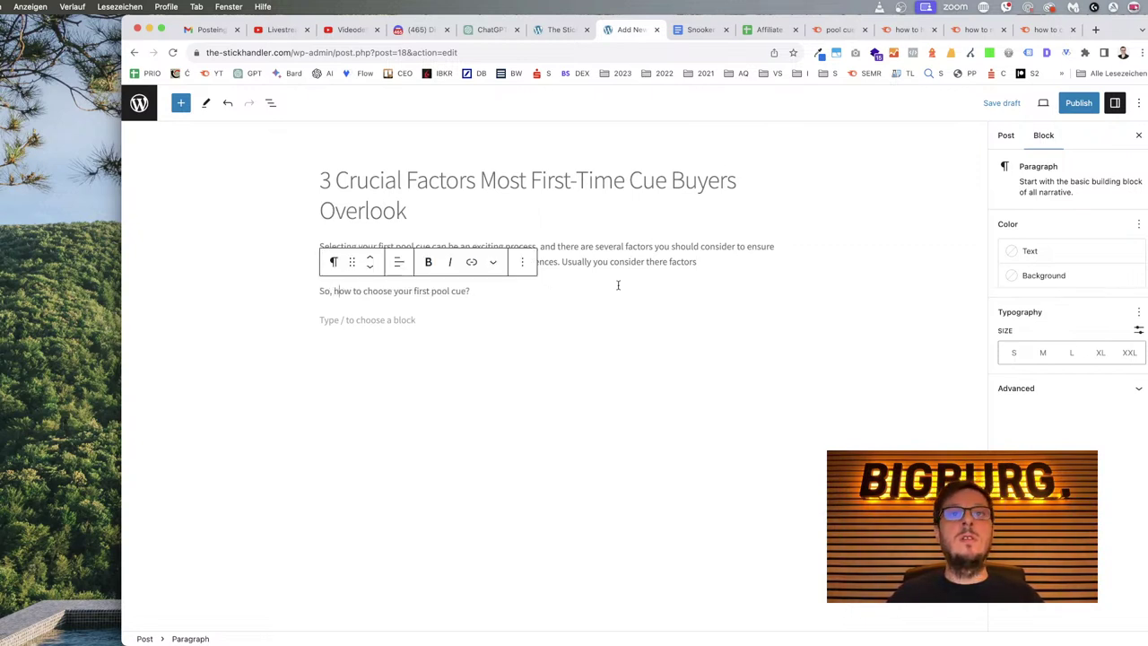
Correct the end of the introductory paragraph to read "Usually you consider these factors:".
left_click(708, 262)
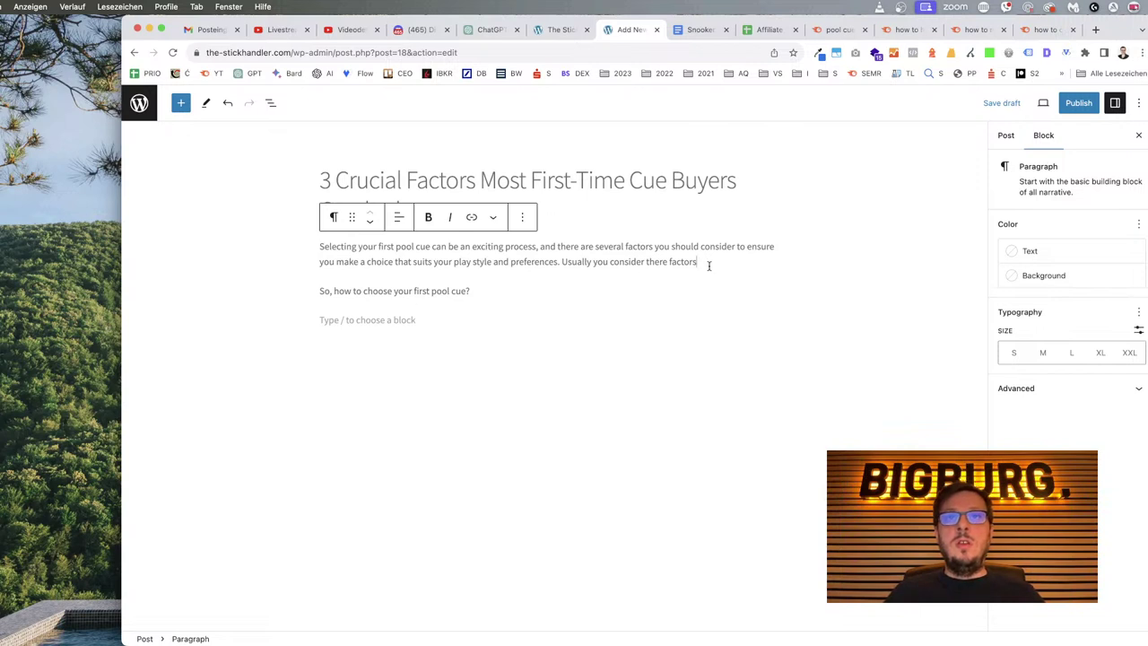
key("Left")
key("Left")
key("Left")
key("Left")
key("Left")
key("Left")
key("Left")
key("Left")
key("Left")
key("Left")
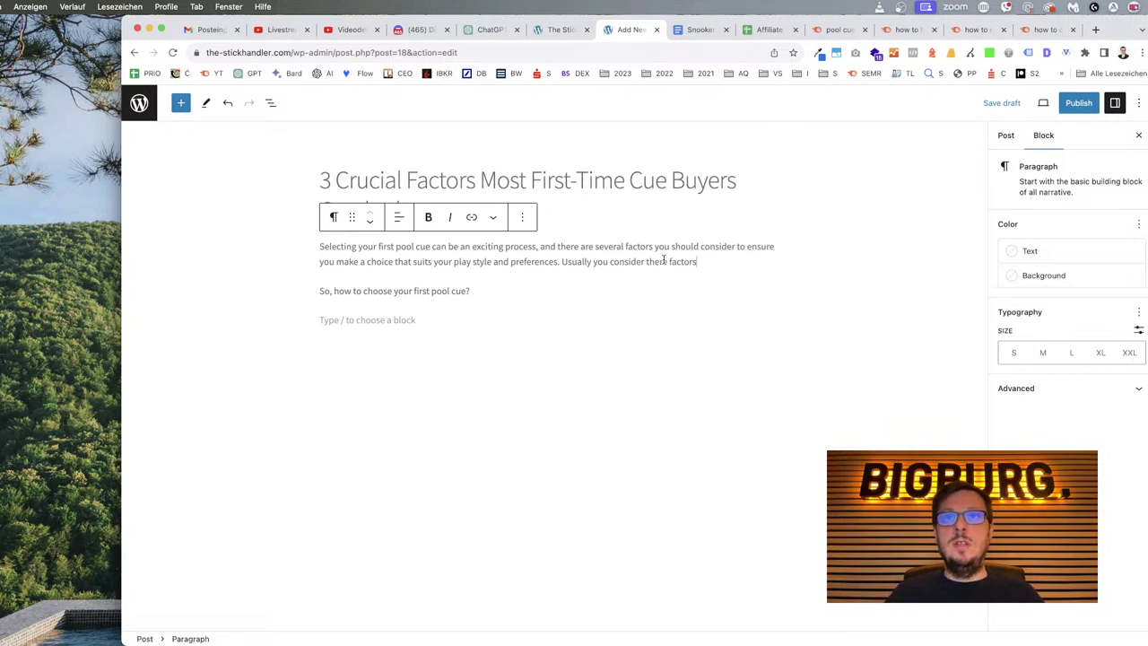
key("Delete")
type("se")
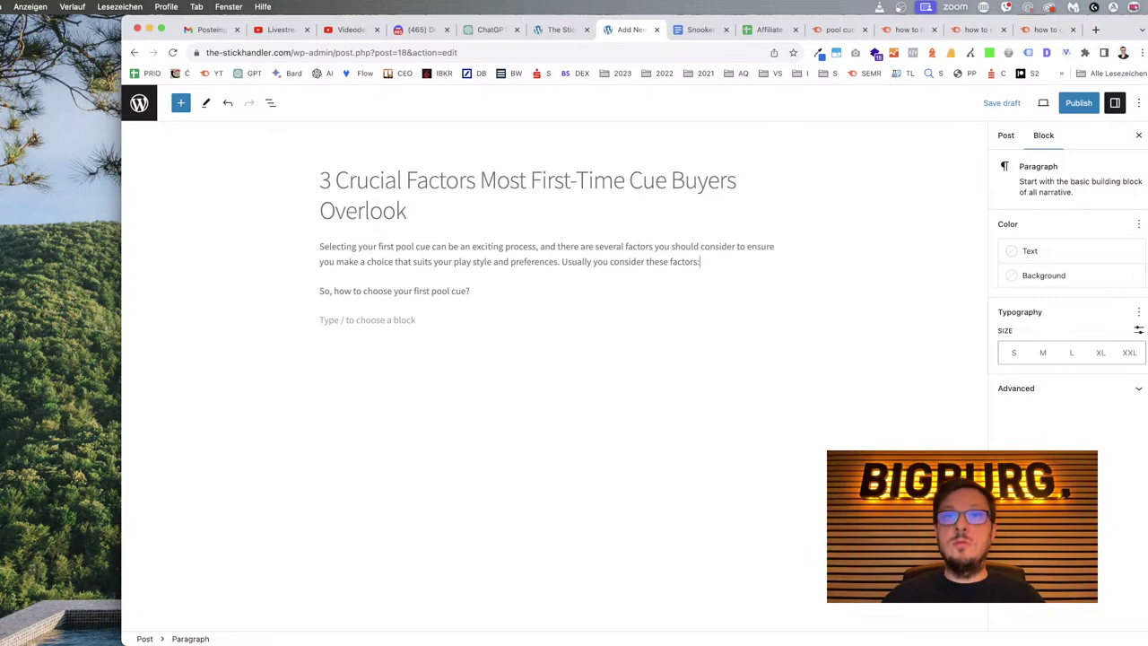
Review the list of factors in ChatGPT's first pool cue guide and return to the introductory paragraph in the WordPress post.
left_click(486, 30)
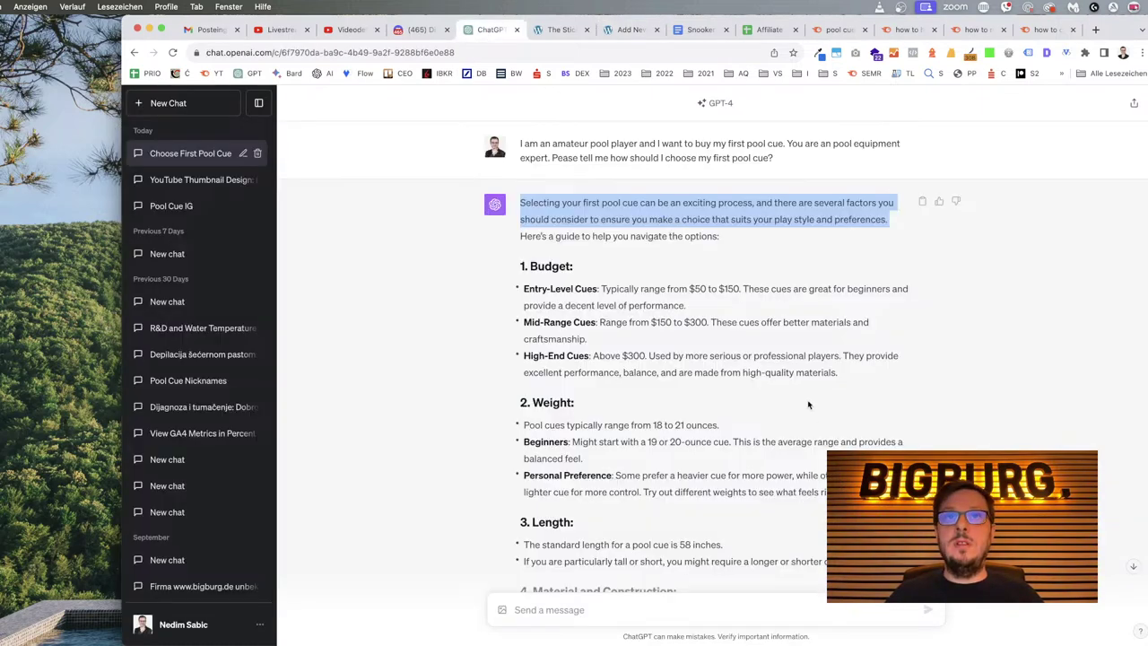
scroll(807, 402, "down", 5)
scroll(807, 403, "up", 5)
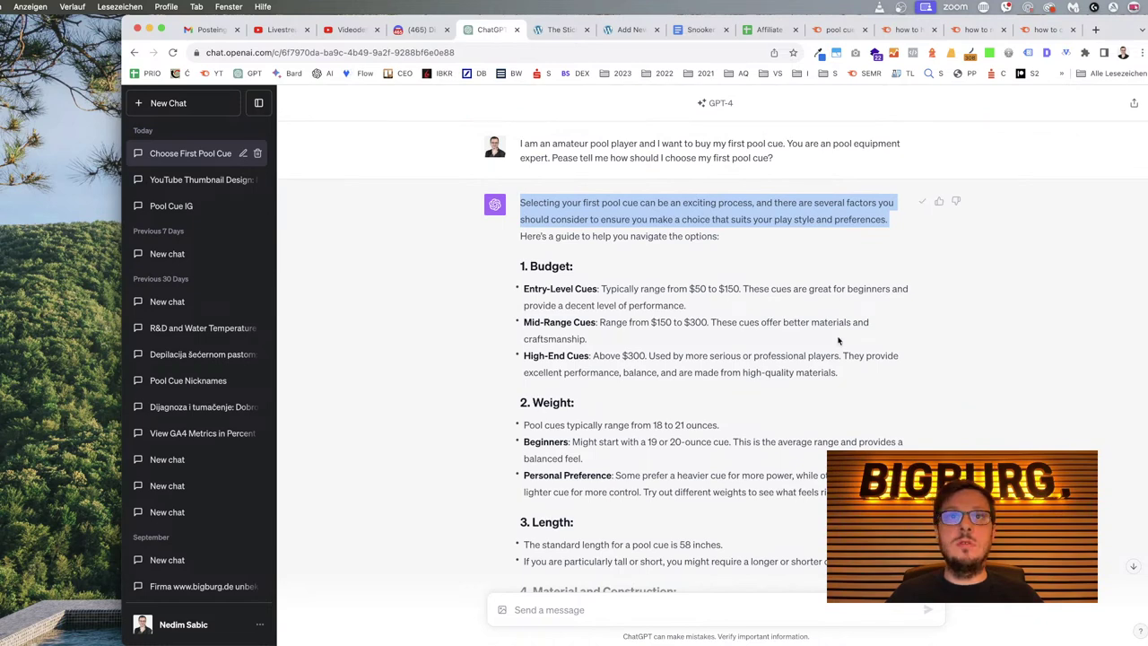
scroll(845, 339, "down", 5)
scroll(845, 339, "down", 4)
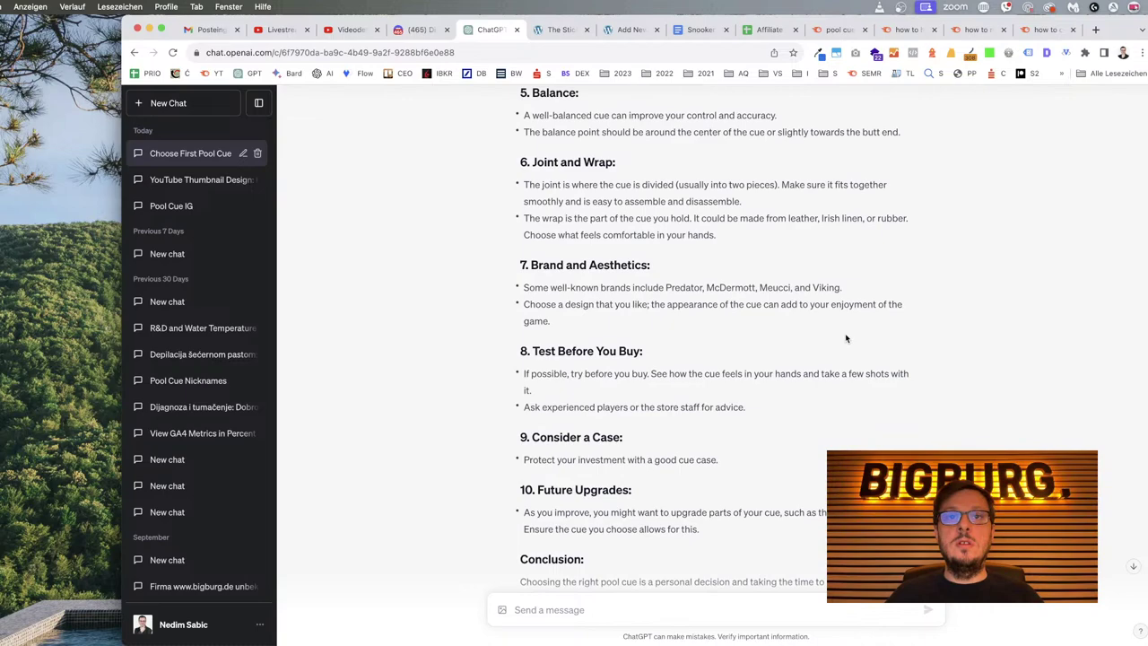
scroll(845, 338, "up", 9)
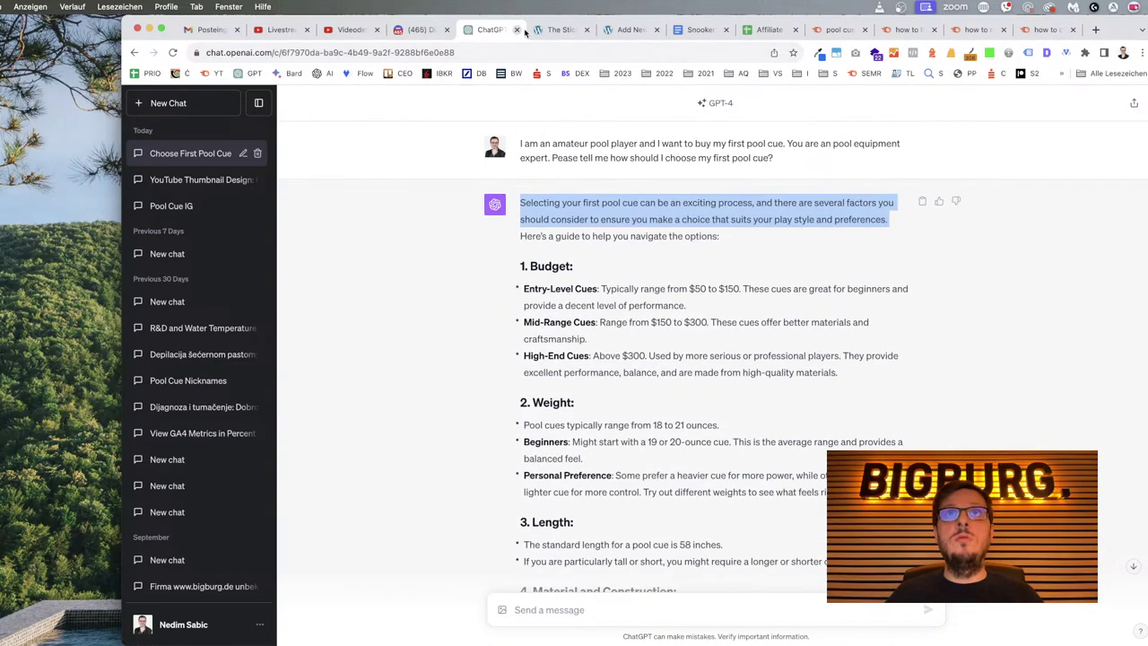
left_click(560, 30)
left_click(625, 31)
left_click(697, 262)
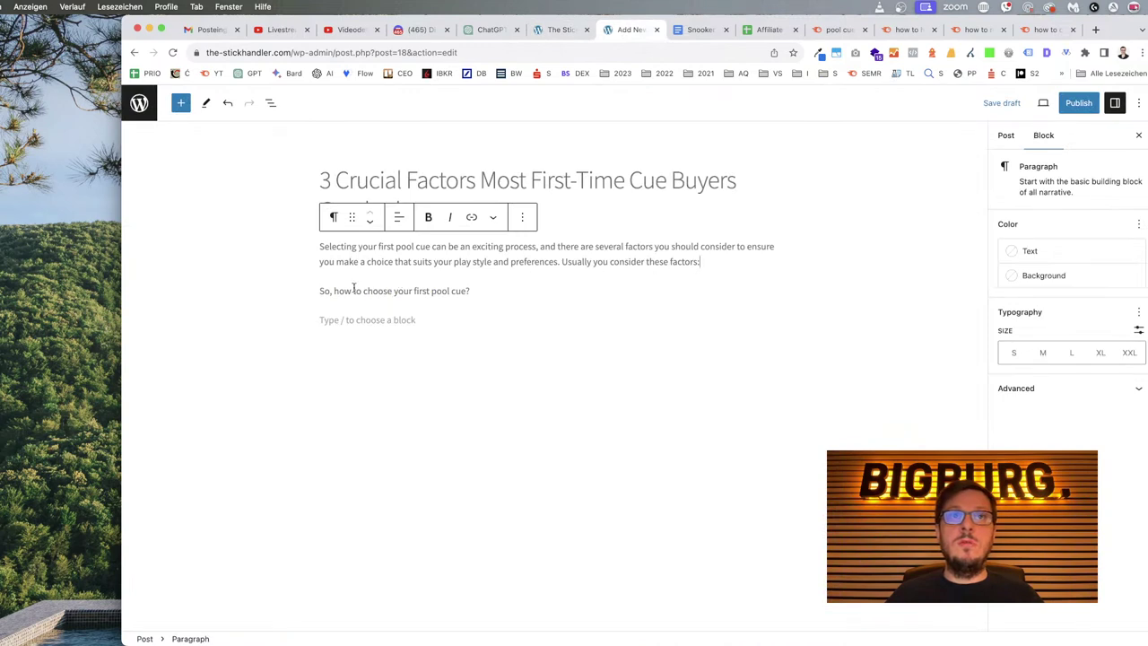
Shorten the line below the introduction to "How to choose your first pool cue", without the "So," and the question mark.
left_click_drag(338, 291, 320, 290)
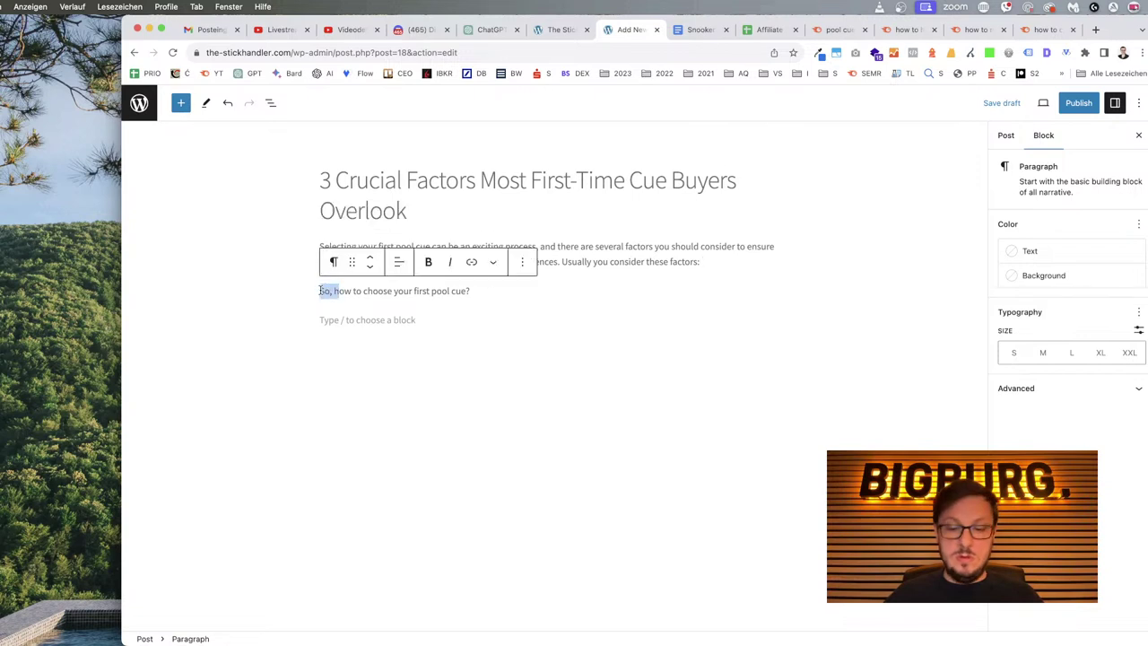
type("H")
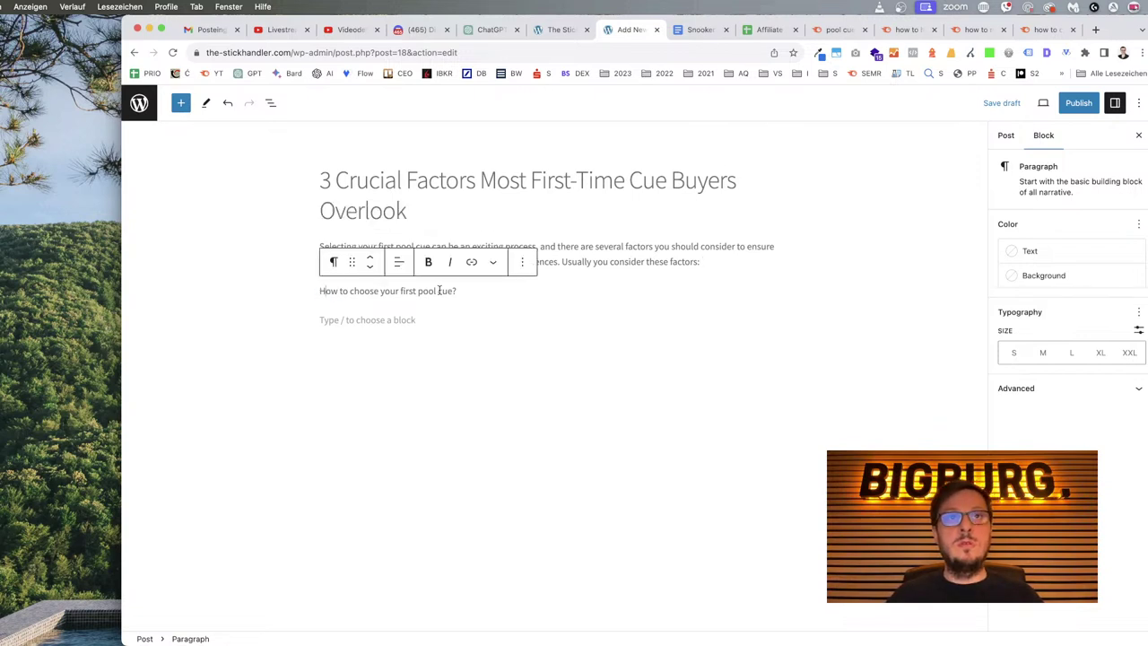
left_click(472, 290)
key("BackSpace")
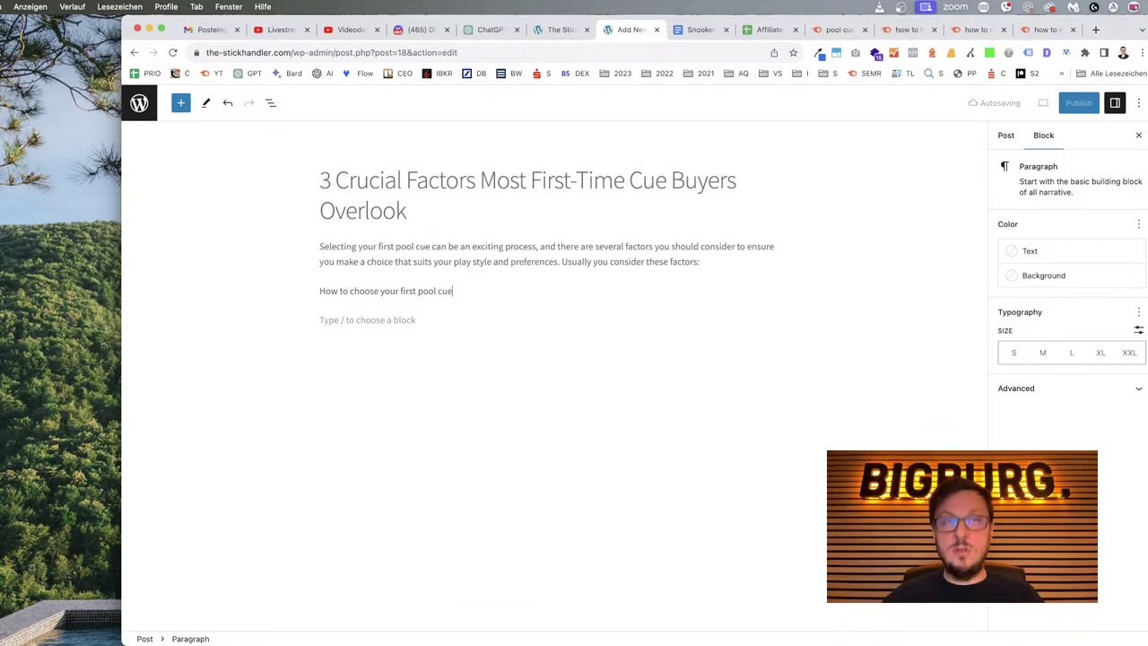
Append "- The Newbie Standard" to the "How to choose your first pool cue" line.
type("- The n00")
key("BackSpace")
key("BackSpace")
key("BackSpace")
type("N")
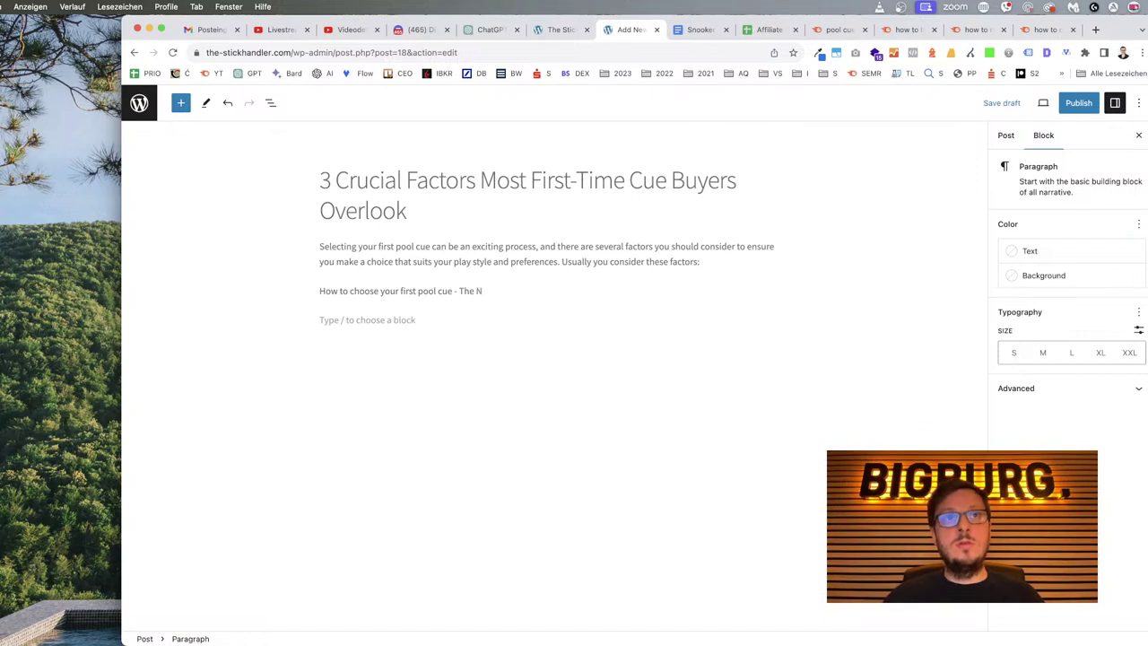
key("BackSpace")
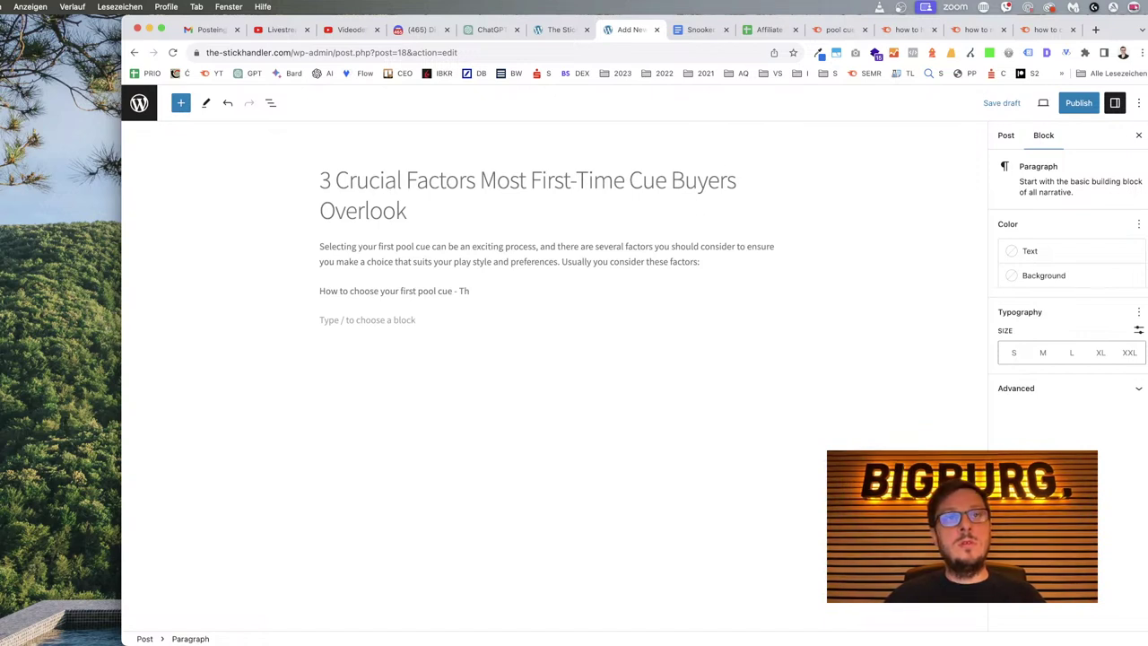
type("e")
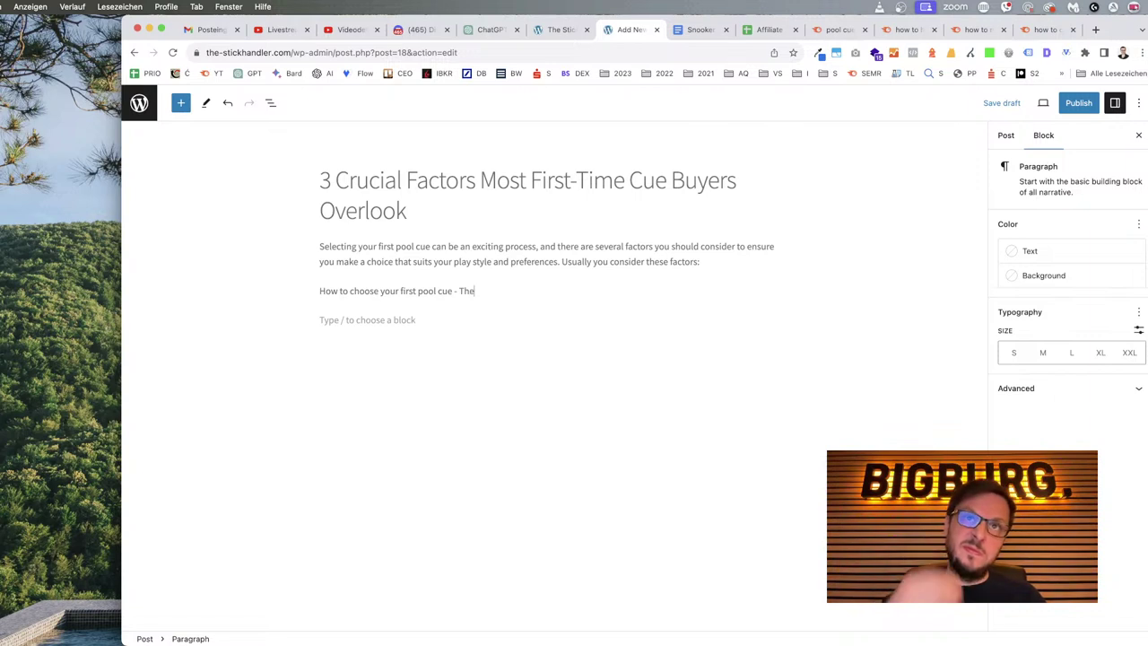
type(" Newbie L")
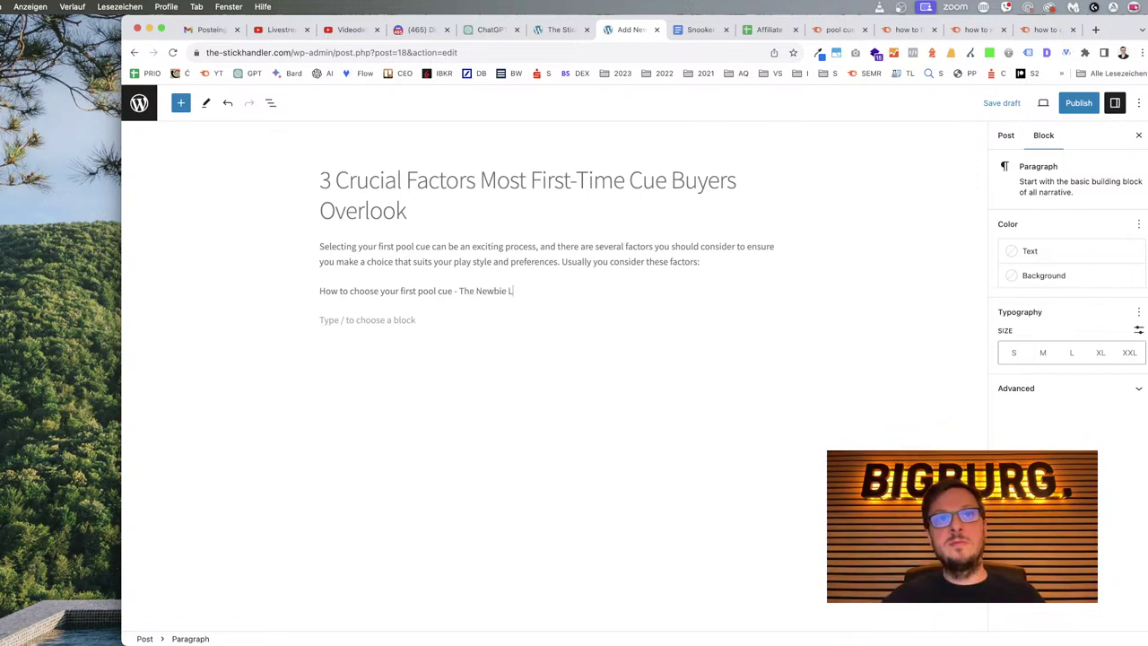
key("BackSpace")
type("S")
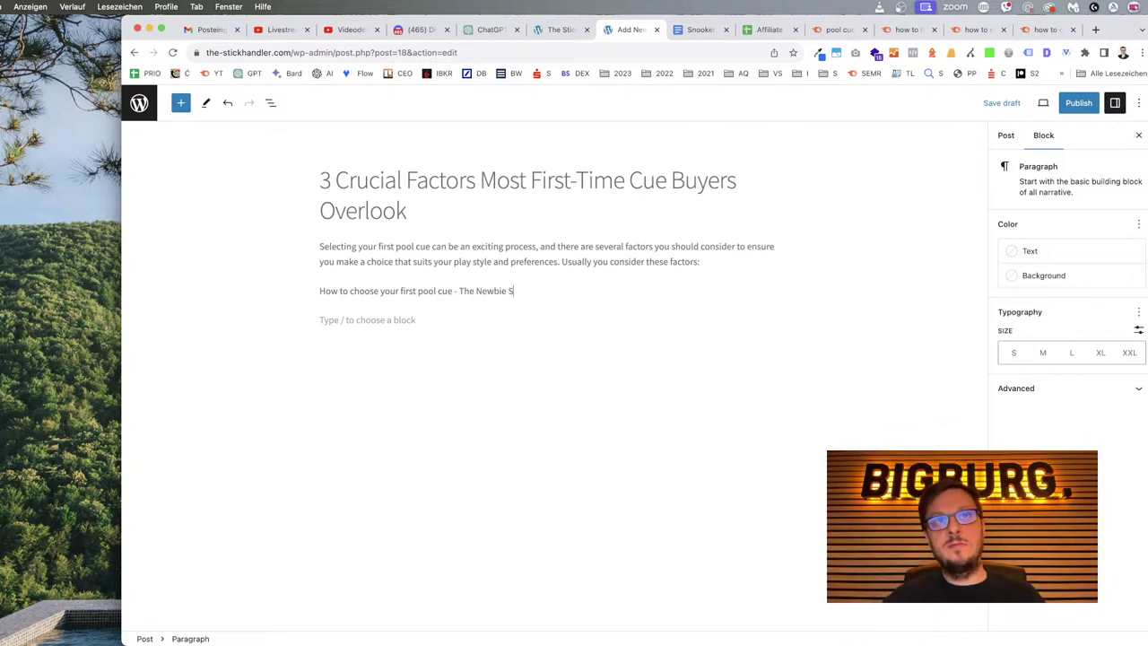
type("t")
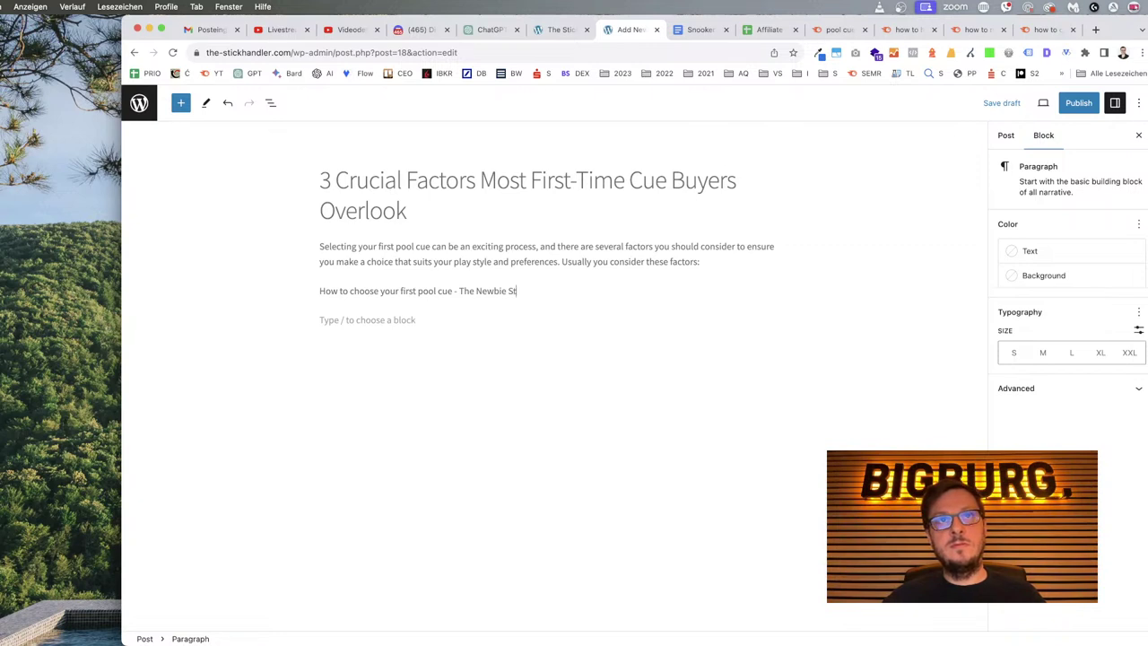
type("andard")
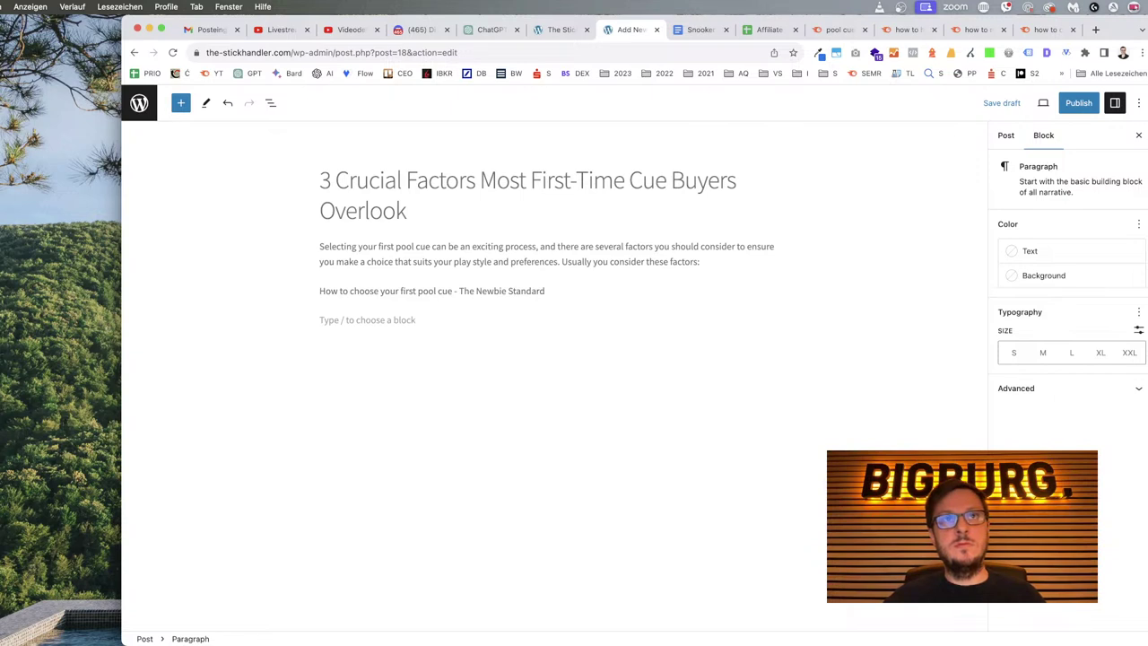
Replace the hyphen with a question mark so the line reads "How to choose your first pool cue? The Newbie Standard".
left_click(453, 291)
type("?")
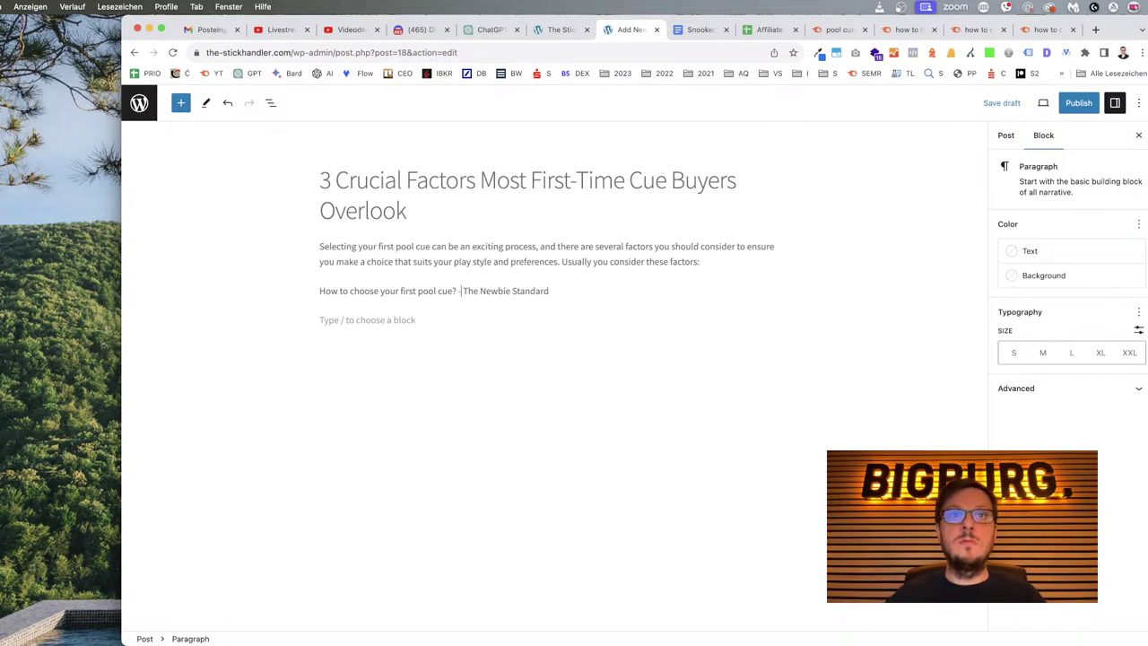
key("BackSpace")
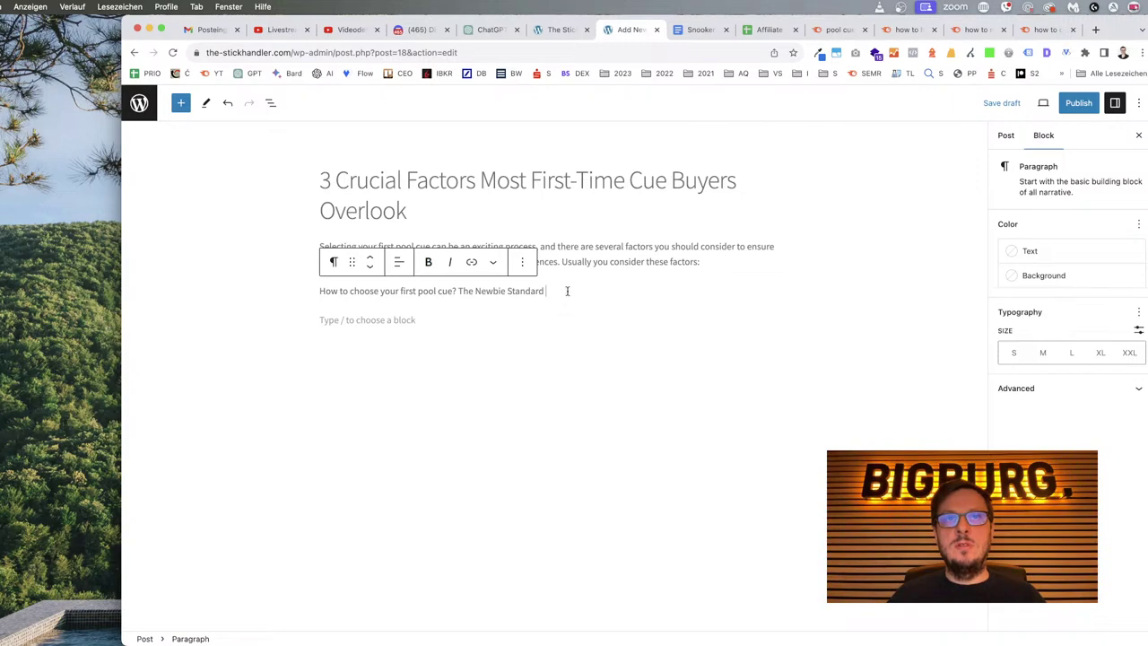
left_click(484, 30)
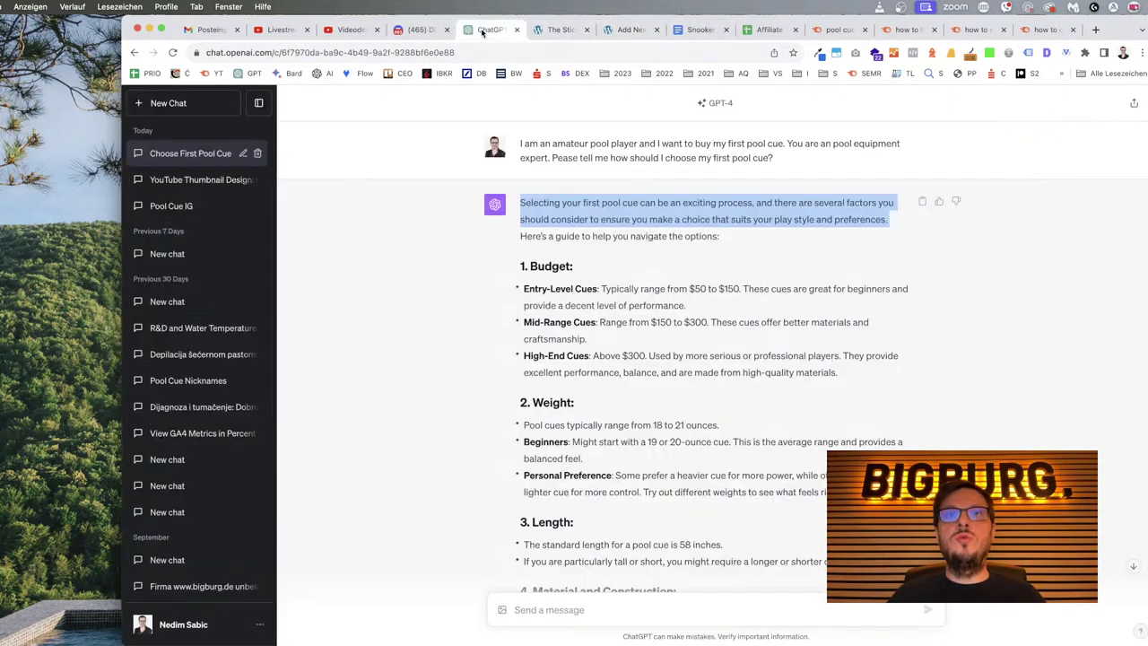
left_click(613, 31)
mouse_move(587, 312)
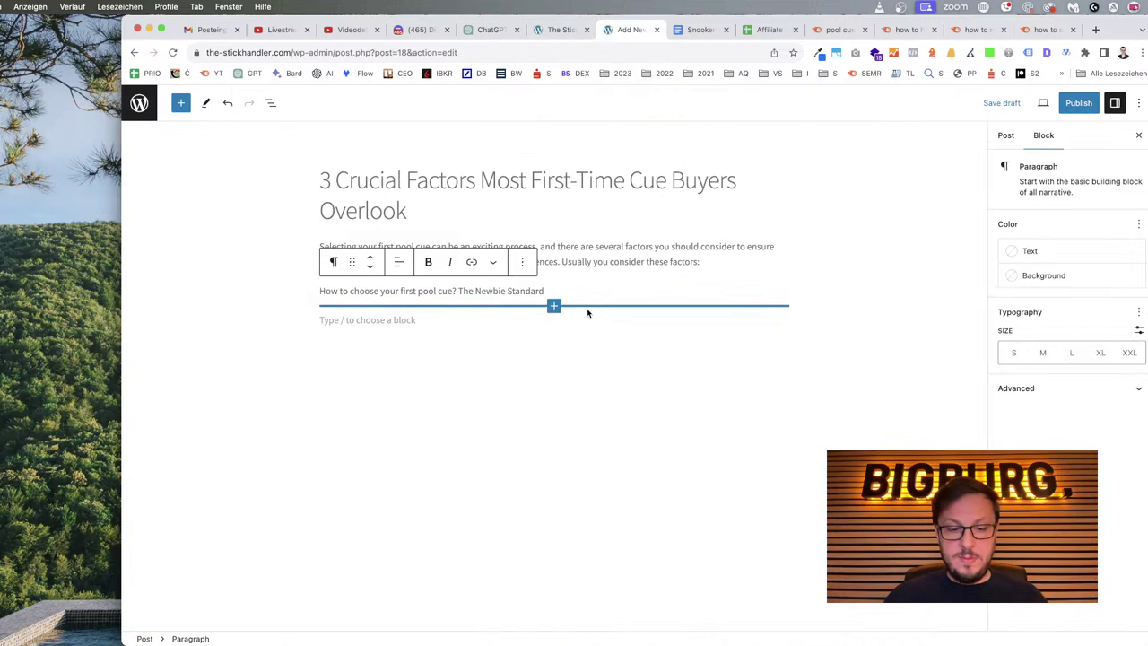
Append "Considerations:" to the line below the introduction and paste ChatGPT's full pool cue guide beneath it.
type("Co")
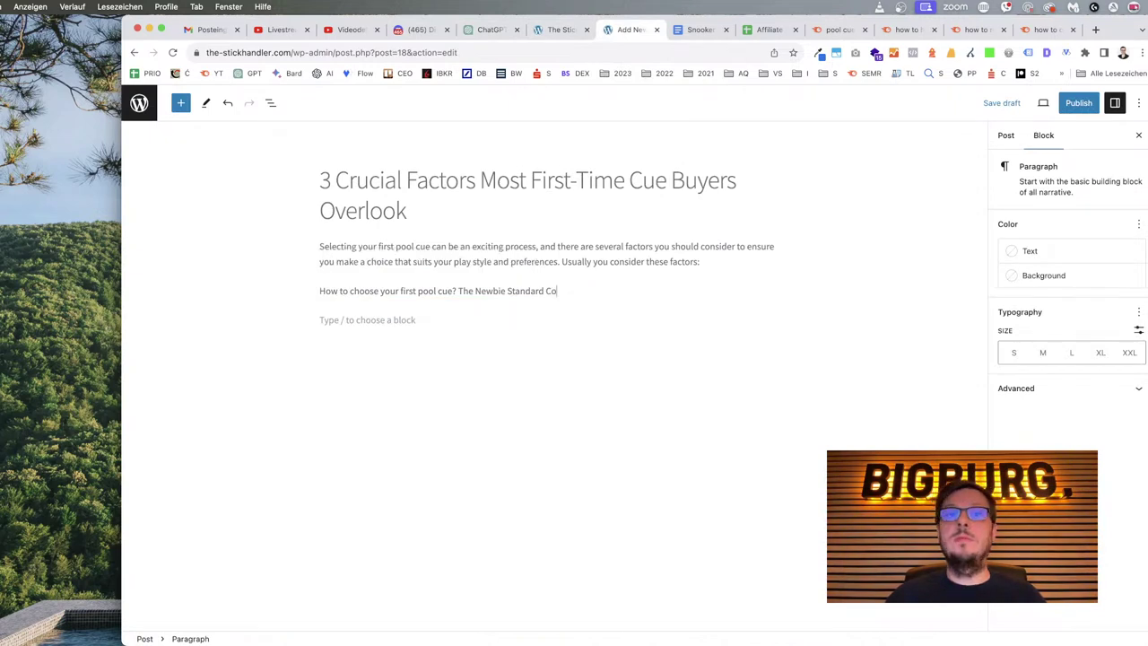
type("nsider")
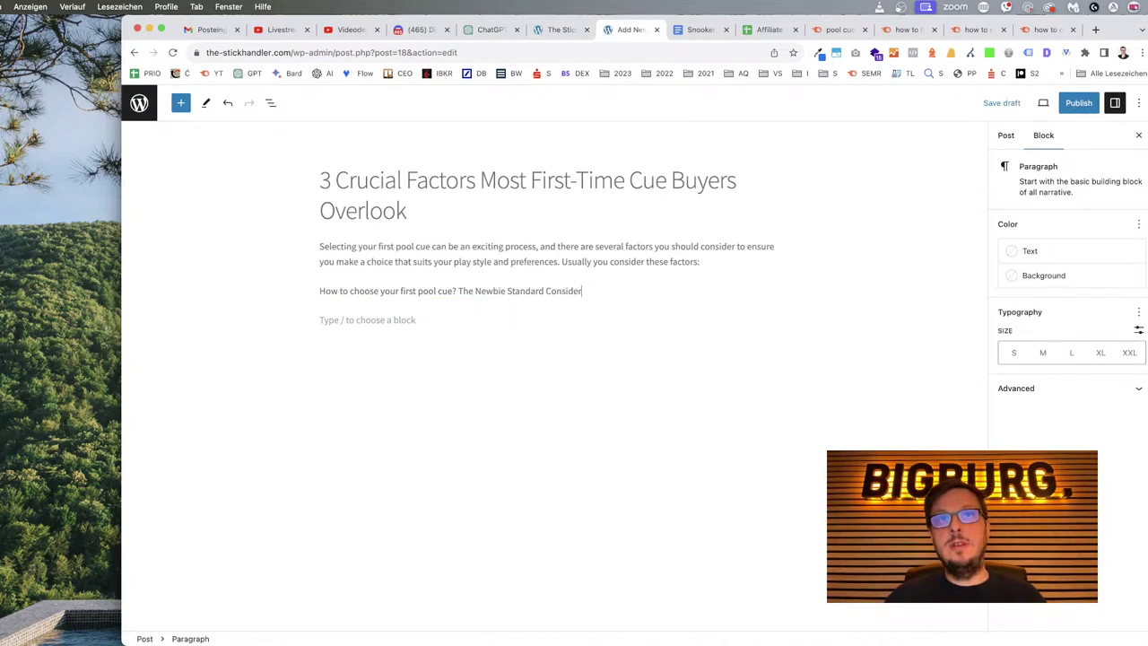
type("ations:")
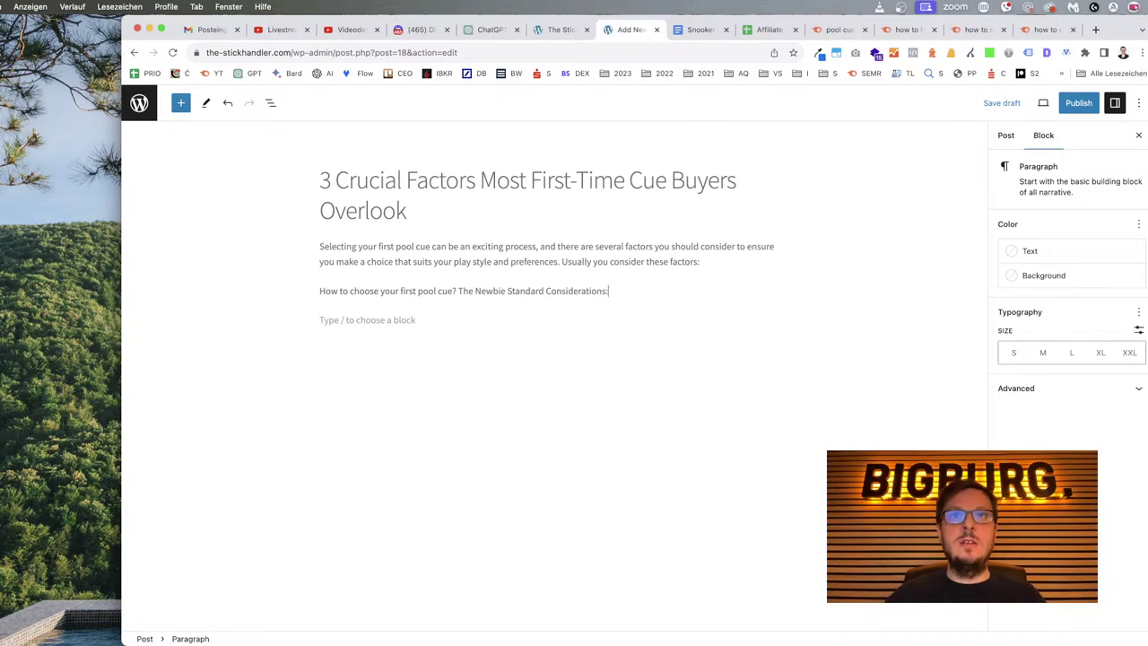
key("super+v")
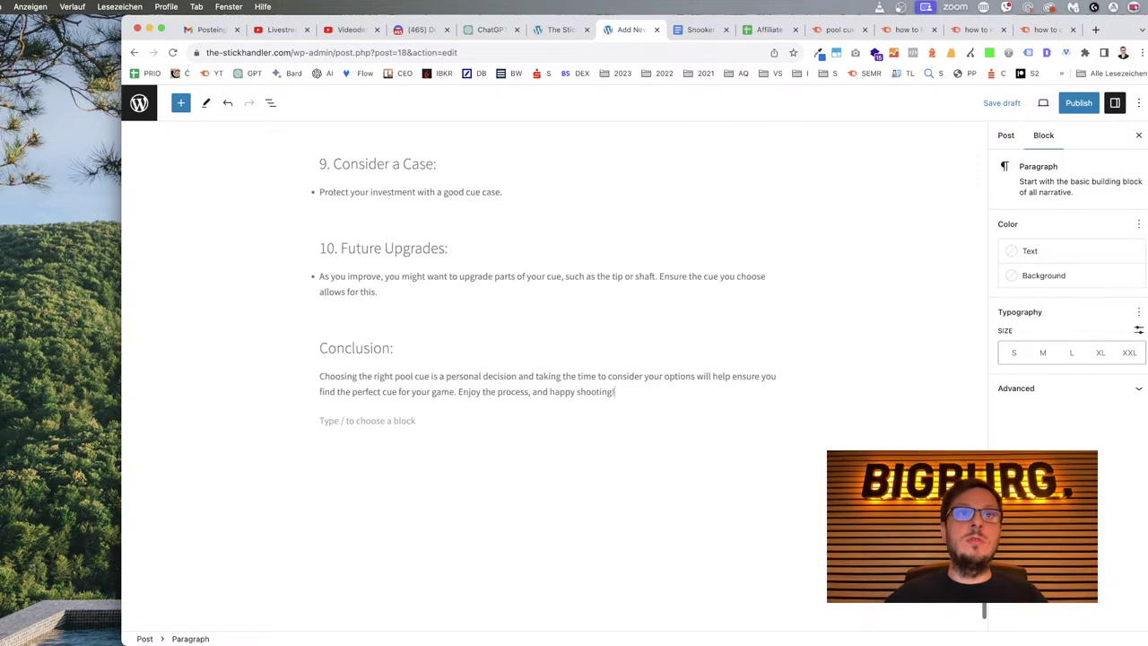
Turn the "How to choose your first pool cue? The Newbie Standard Considerations:" paragraph into a heading.
scroll(563, 275, "up", 15)
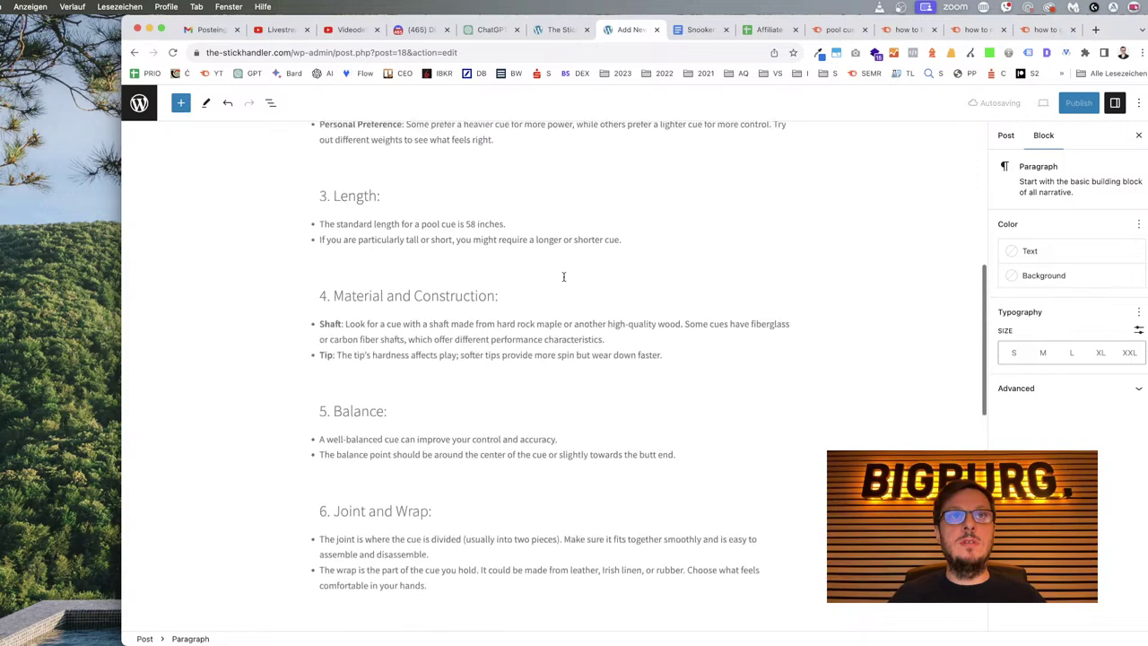
scroll(563, 275, "up", 3)
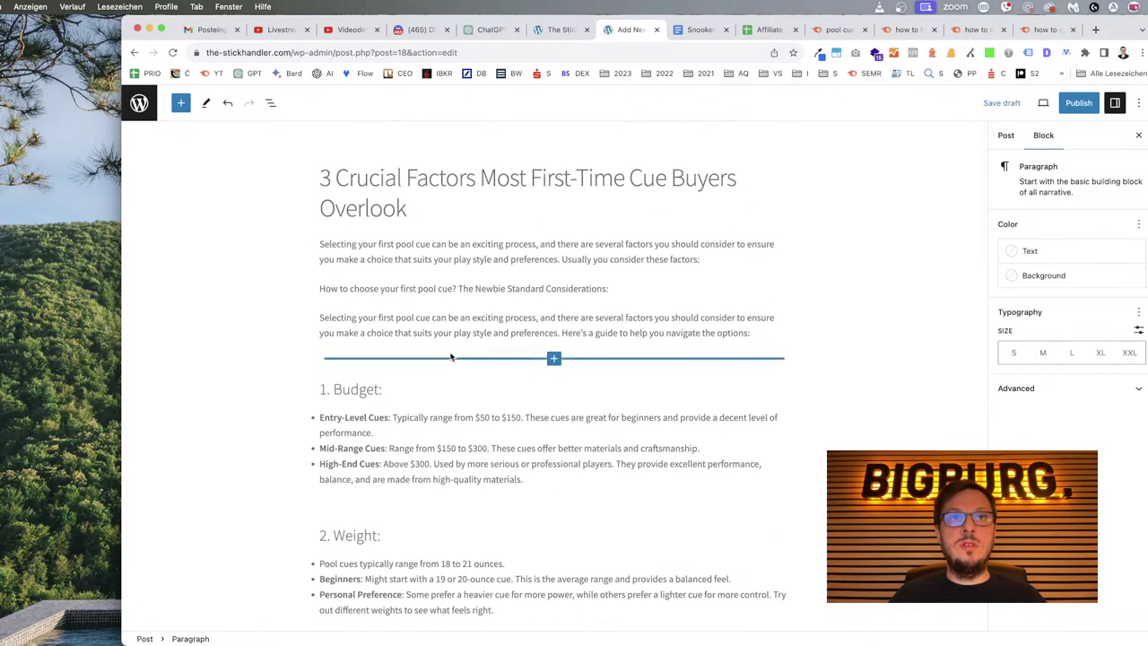
left_click(451, 357)
left_click(614, 290)
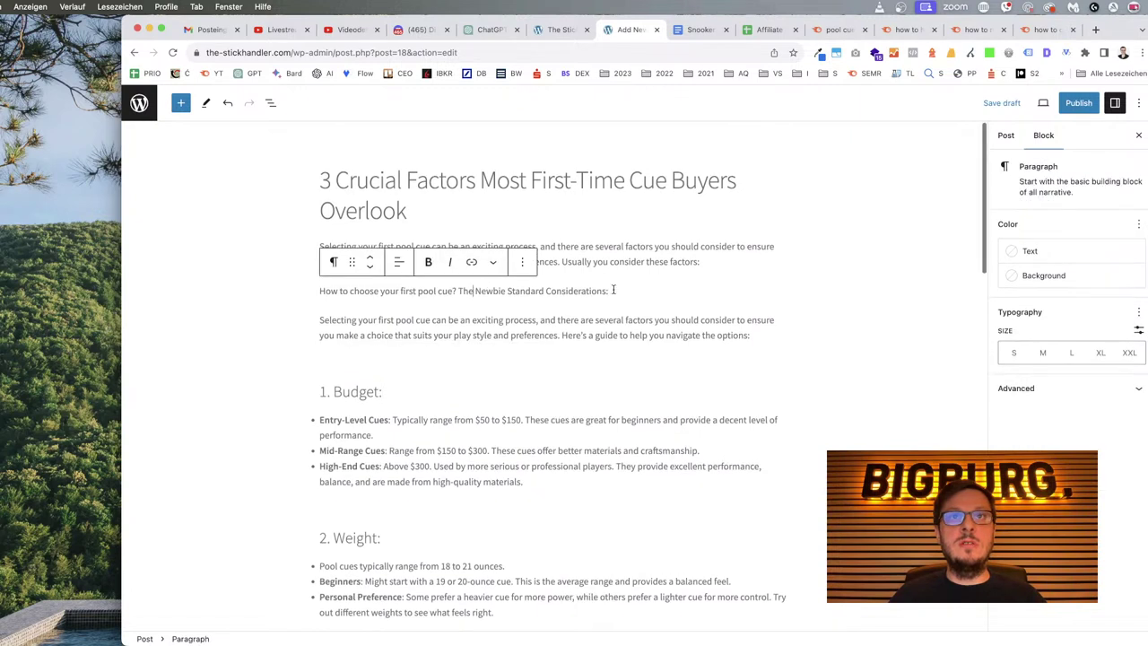
left_click_drag(614, 290, 289, 290)
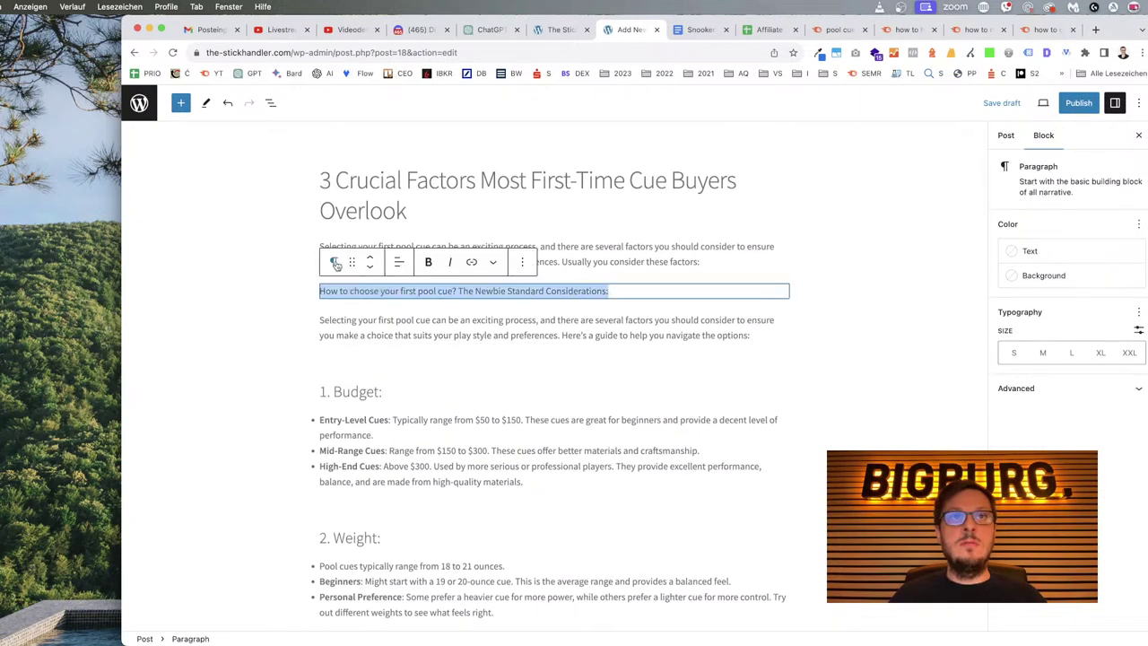
left_click(334, 262)
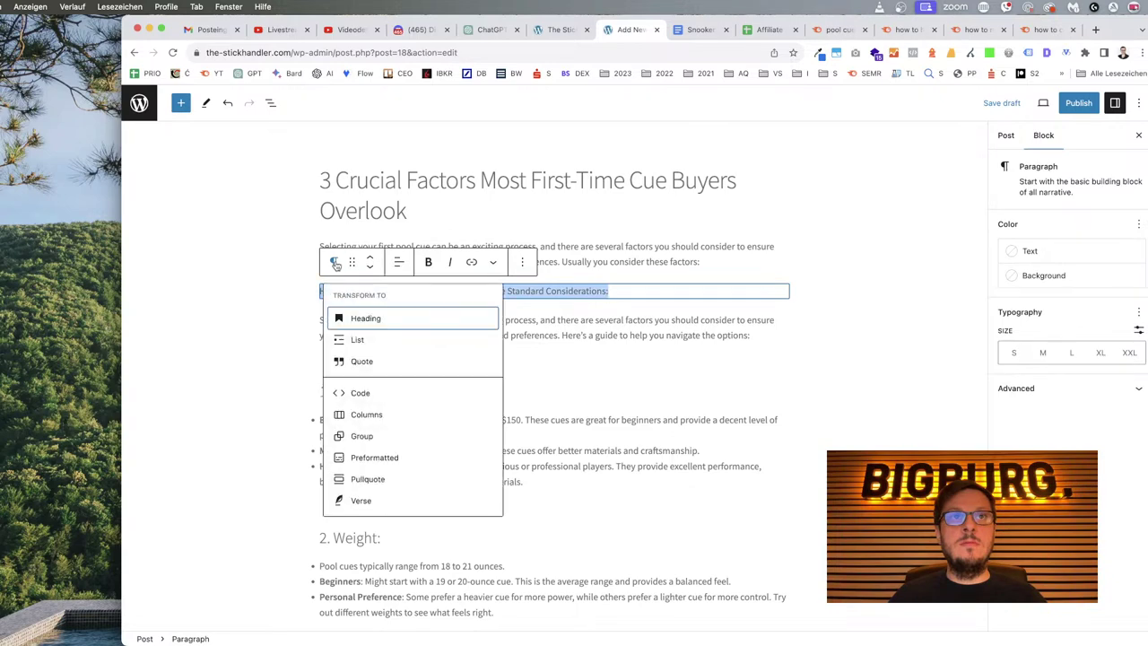
left_click(384, 320)
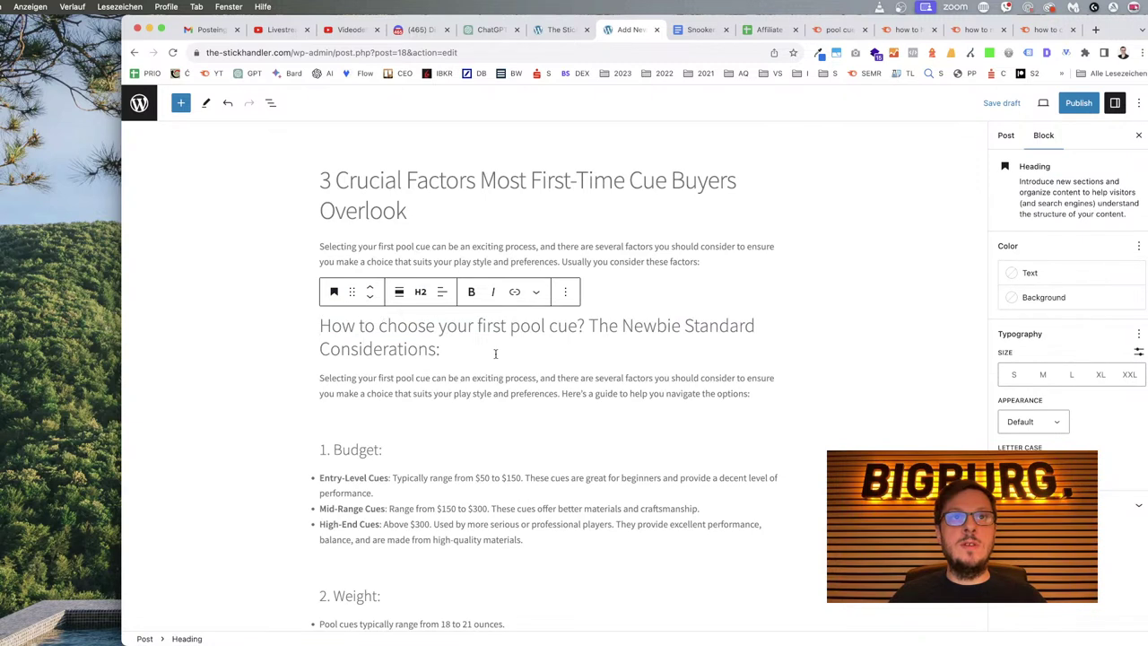
Examine the pasted guide's introduction and numbered factor sections, from Budget down to Future Upgrades.
left_click(479, 378)
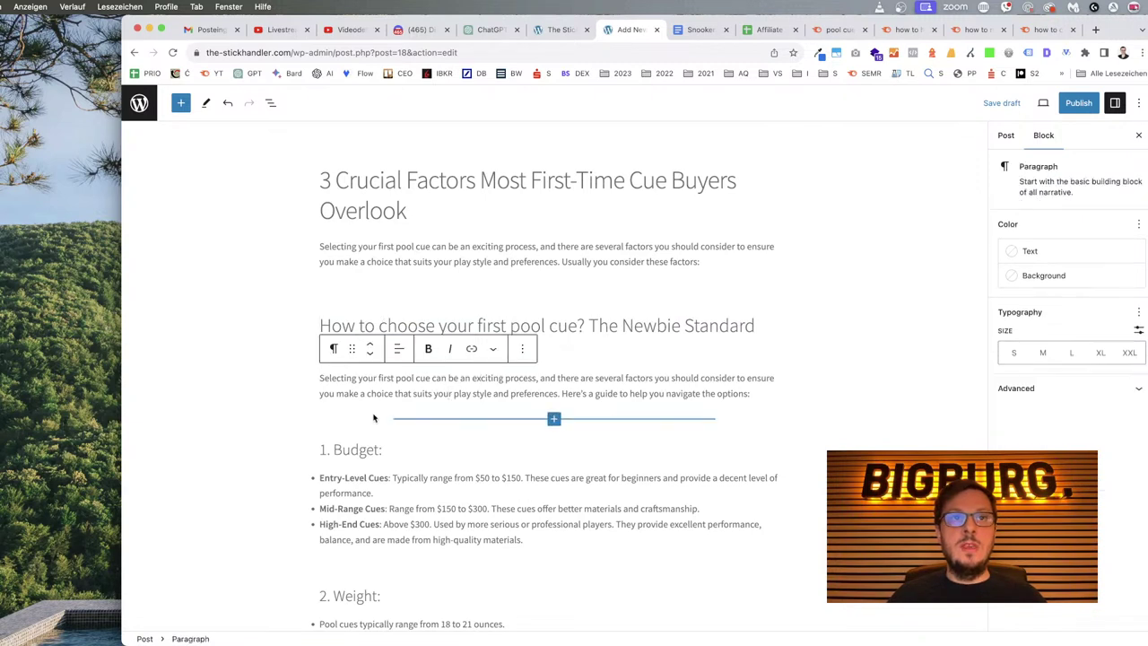
key("Up")
left_click(366, 450)
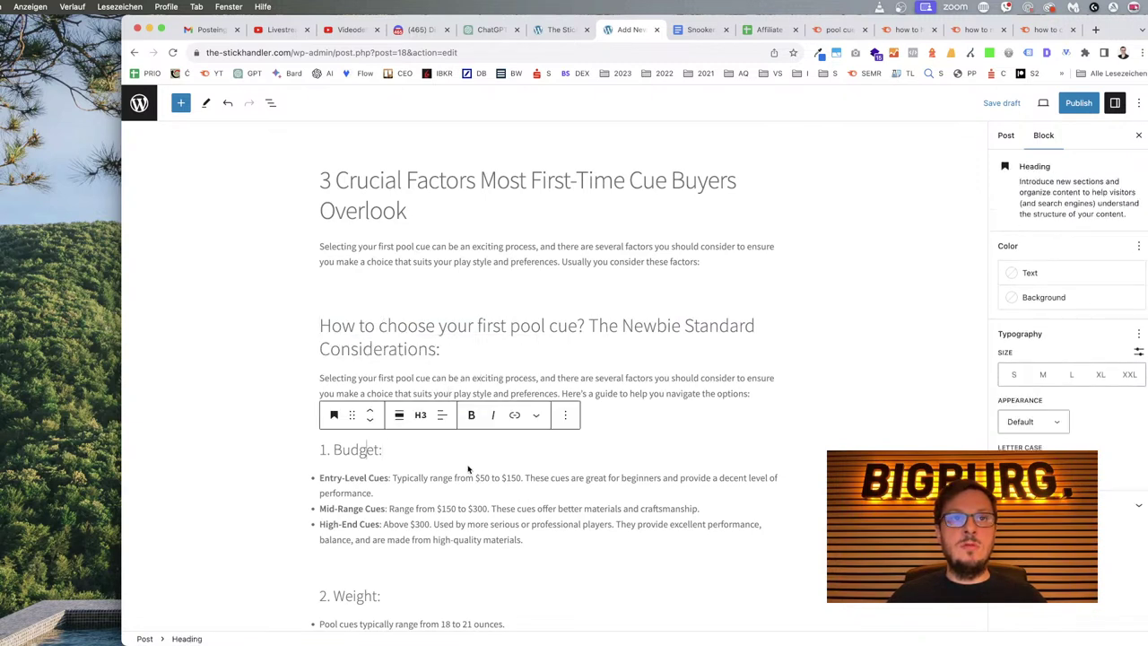
scroll(470, 462, "down", 3)
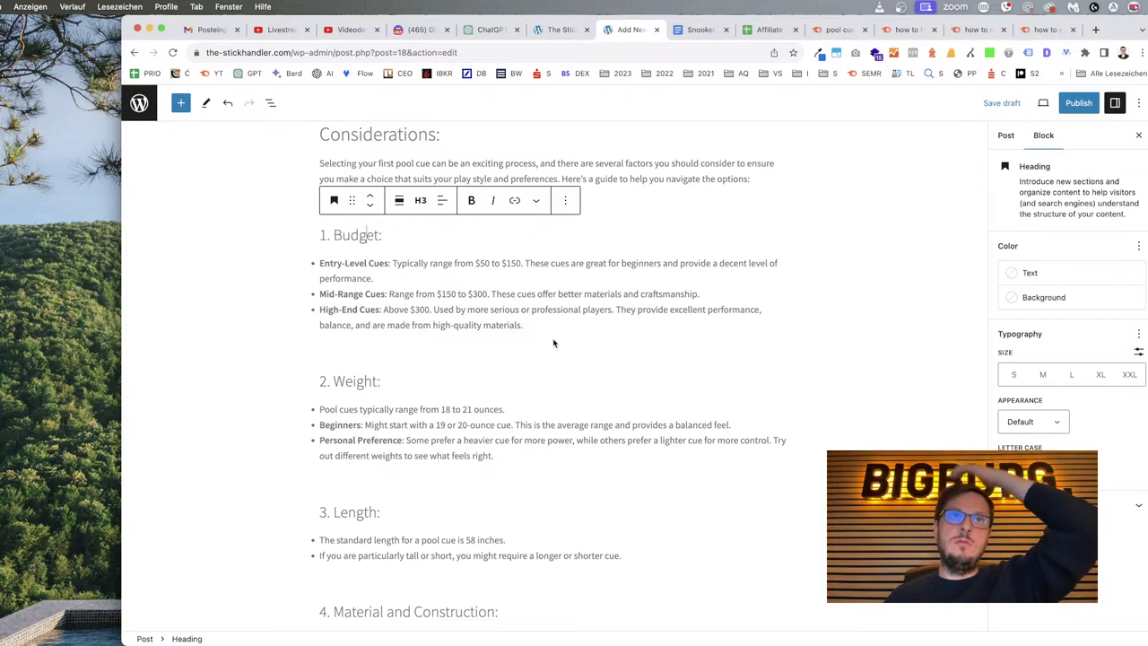
scroll(554, 345, "down", 5)
scroll(554, 341, "up", 3)
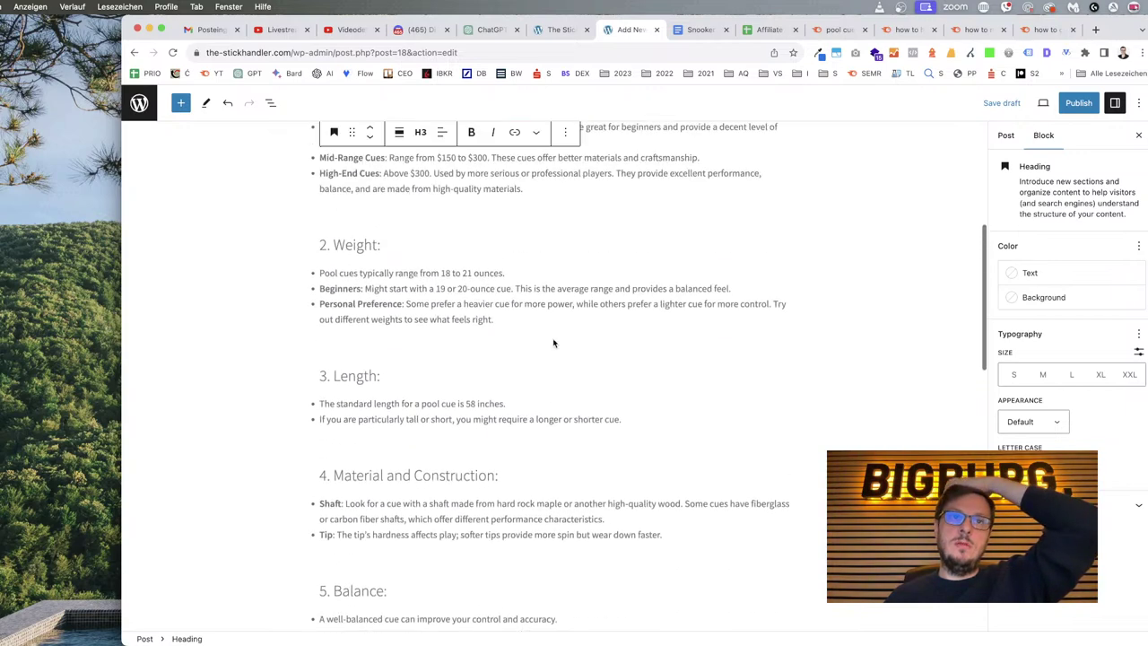
scroll(553, 339, "down", 5)
scroll(553, 340, "down", 4)
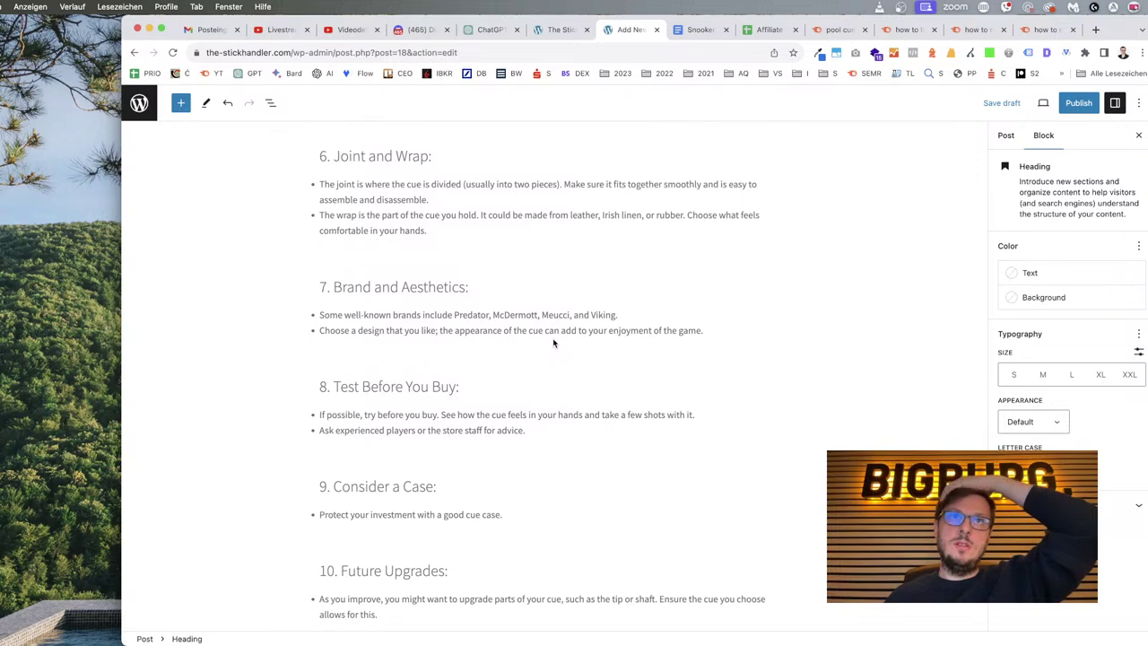
left_click(562, 330)
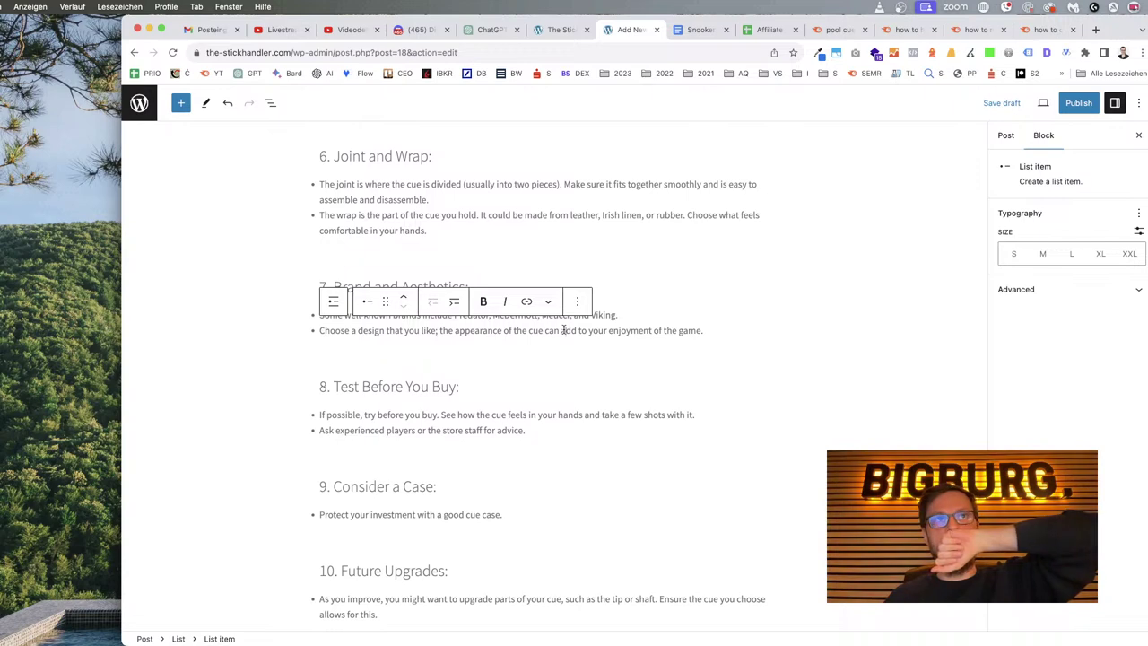
scroll(563, 330, "up", 15)
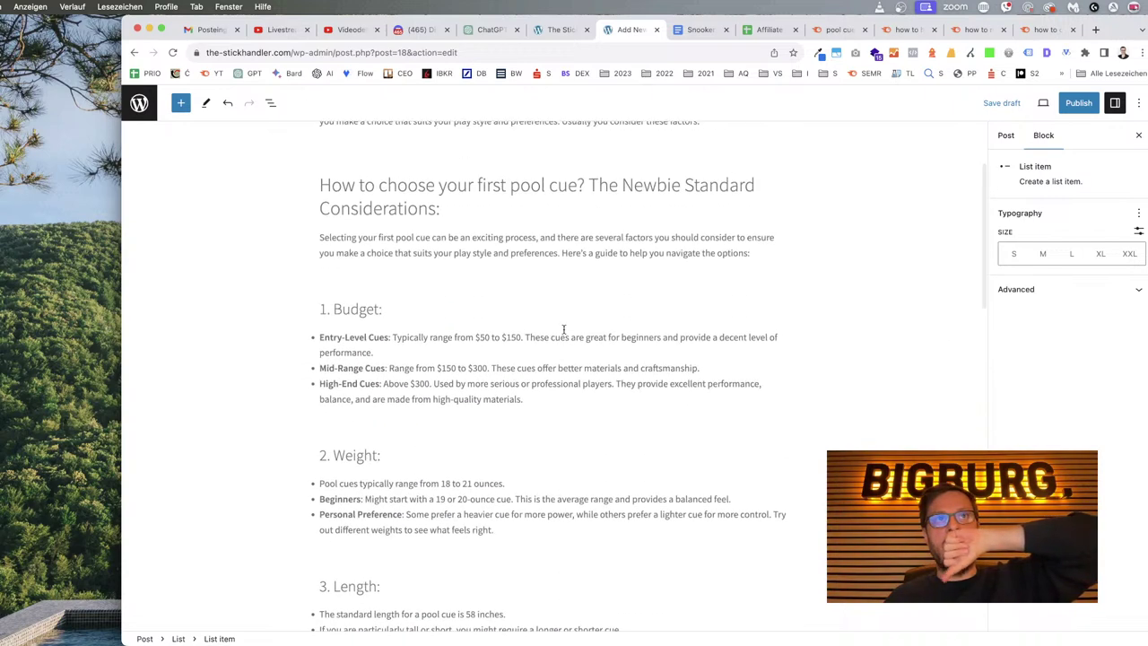
Insert an empty heading block between the "5. Balance:" and "6. Joint and Wrap:" sections.
scroll(563, 330, "down", 12)
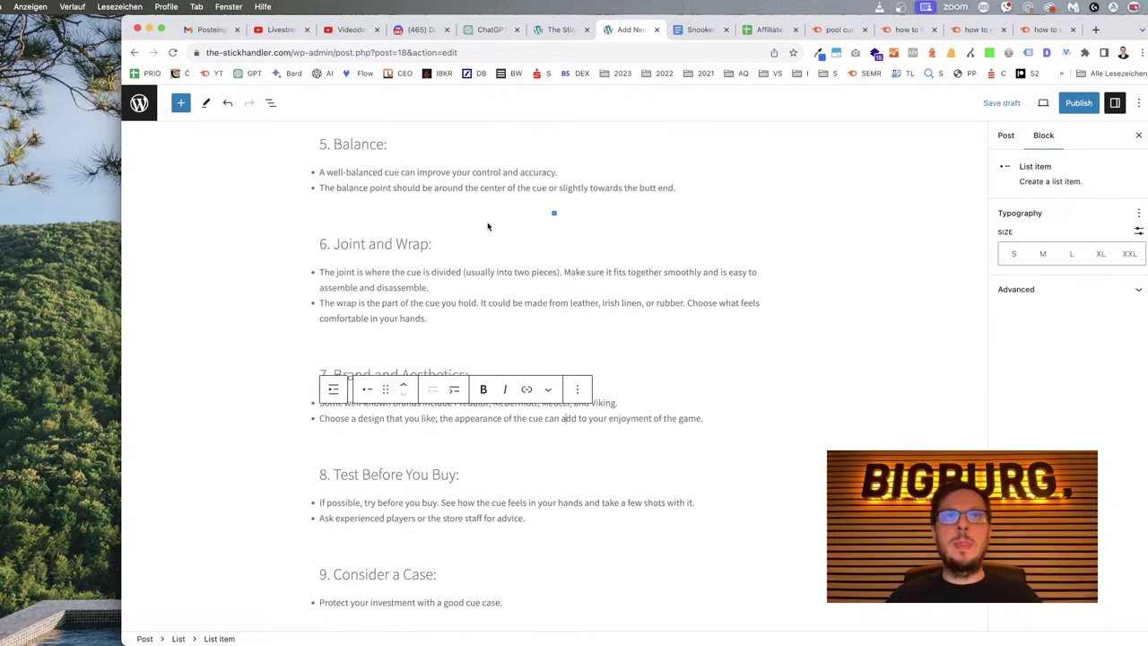
left_click(553, 217)
left_click(553, 213)
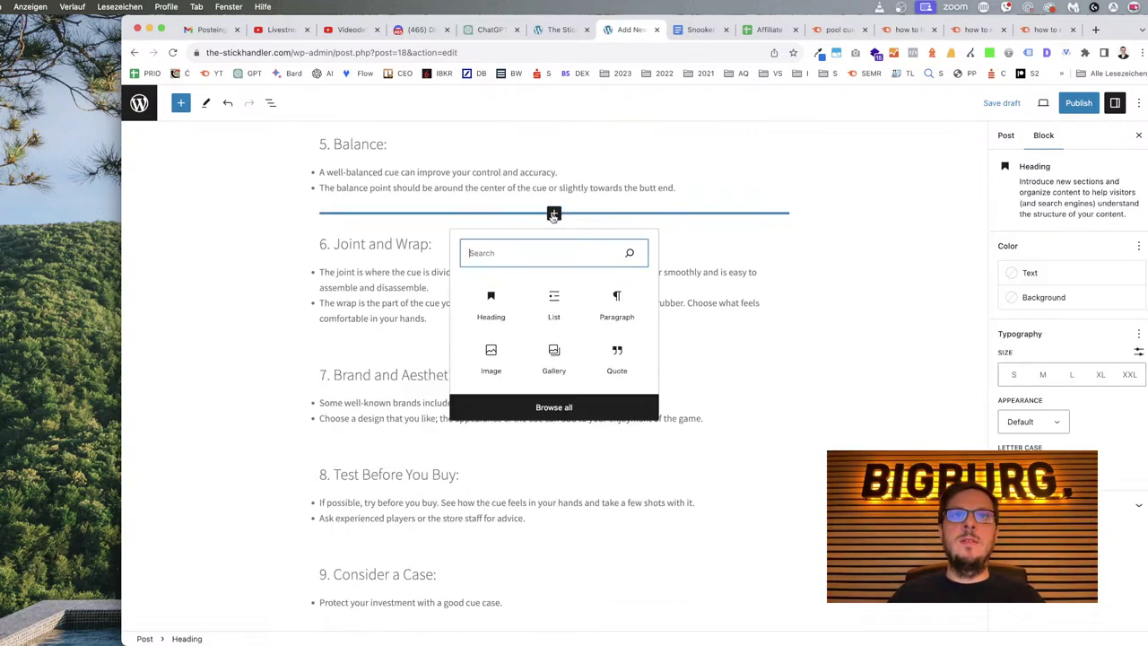
left_click(490, 303)
Review the post's title, introduction and first section heading against the sections around the empty heading block.
scroll(682, 259, "up", 5)
scroll(681, 259, "up", 5)
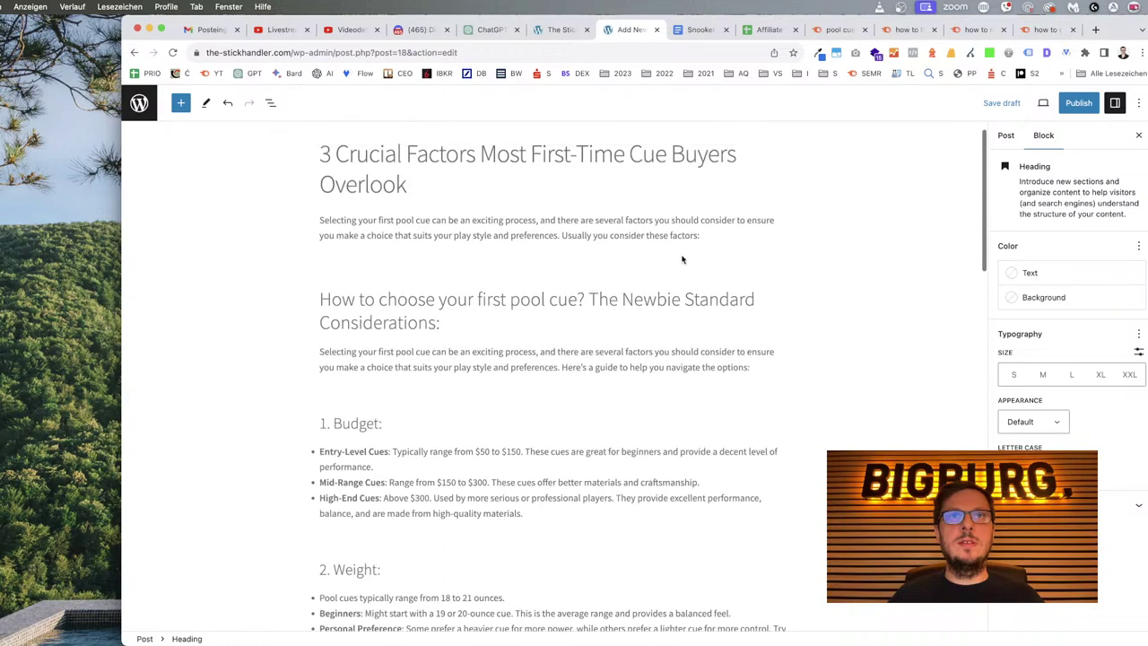
mouse_move(504, 288)
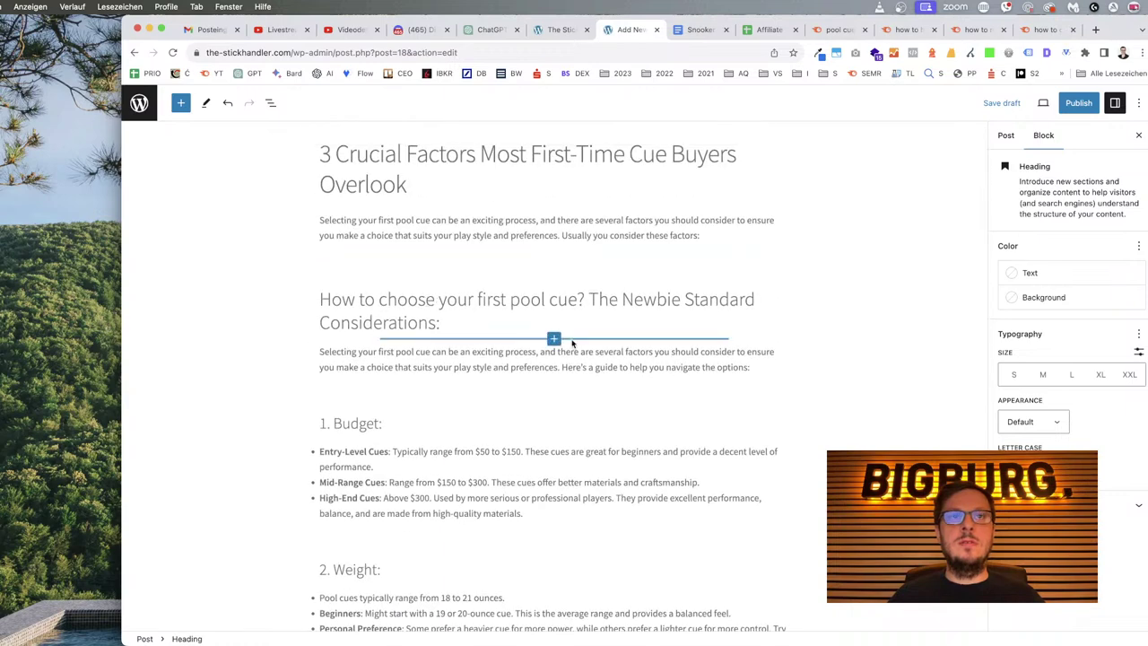
scroll(572, 344, "down", 5)
scroll(572, 344, "up", 5)
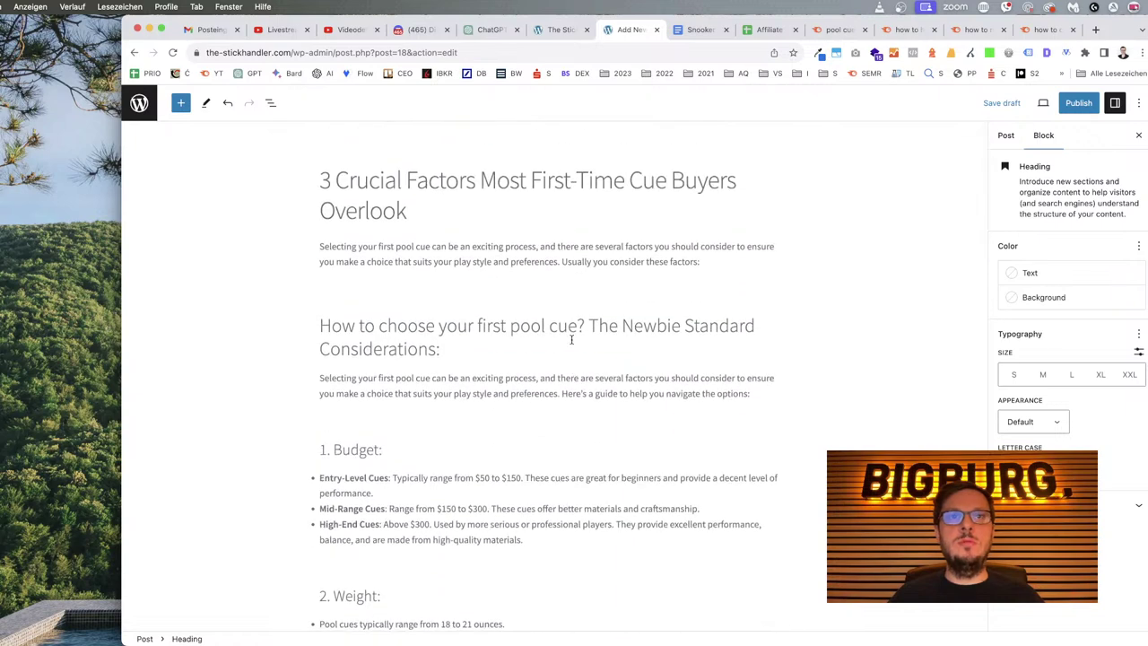
scroll(538, 328, "down", 1)
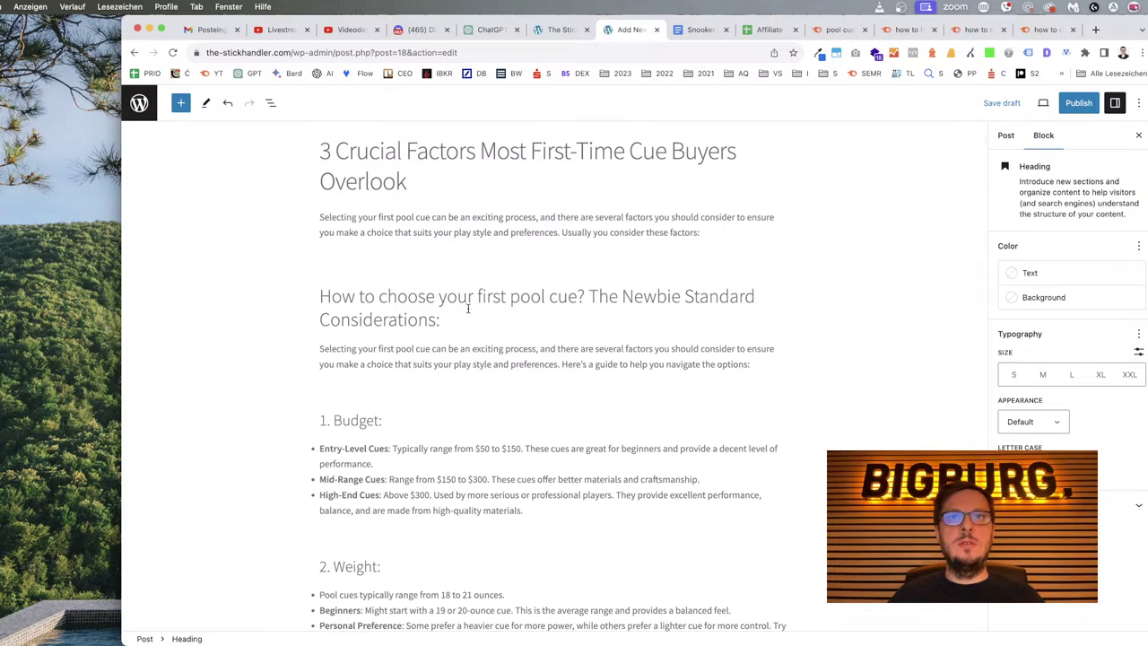
scroll(467, 310, "up", 1)
left_click(441, 322)
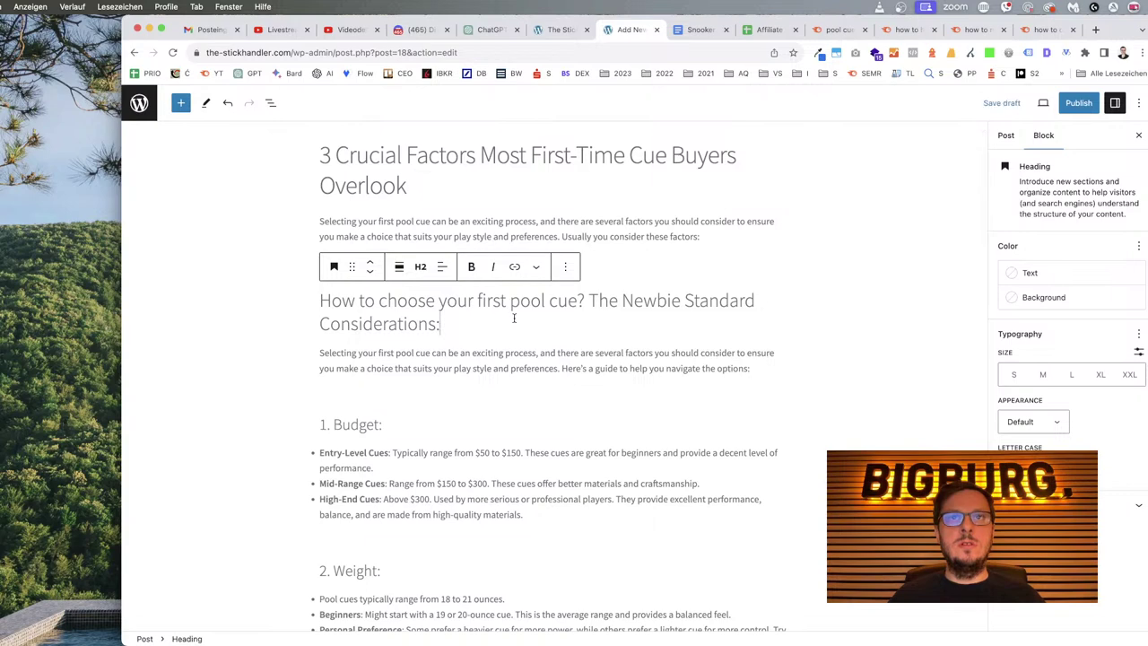
left_click_drag(445, 323, 322, 302)
scroll(530, 342, "down", 10)
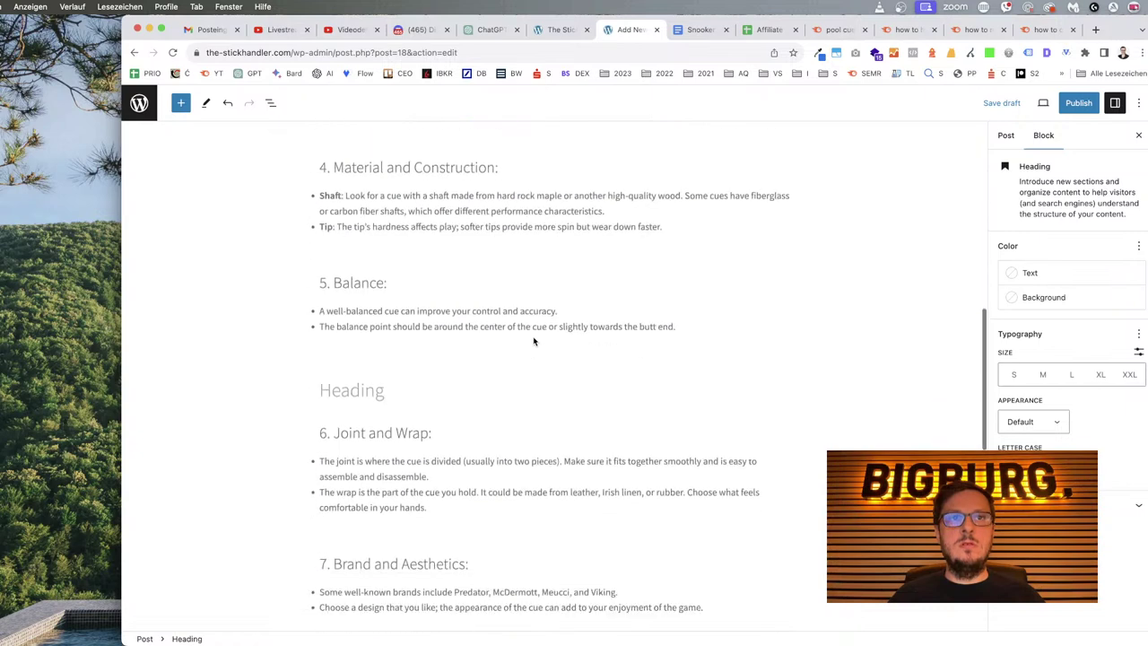
scroll(532, 341, "up", 11)
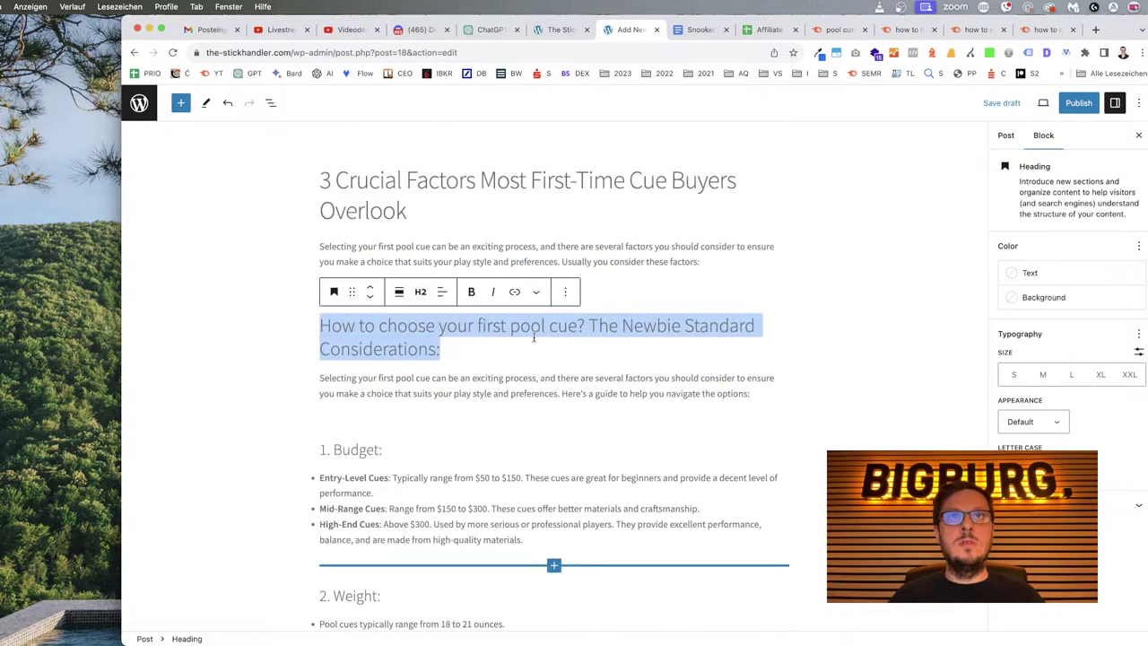
Replace "Considerations" with "Factors" in the "How to choose your first pool cue? The Newbie Standard" heading.
left_click(469, 345)
left_click_drag(448, 349, 321, 327)
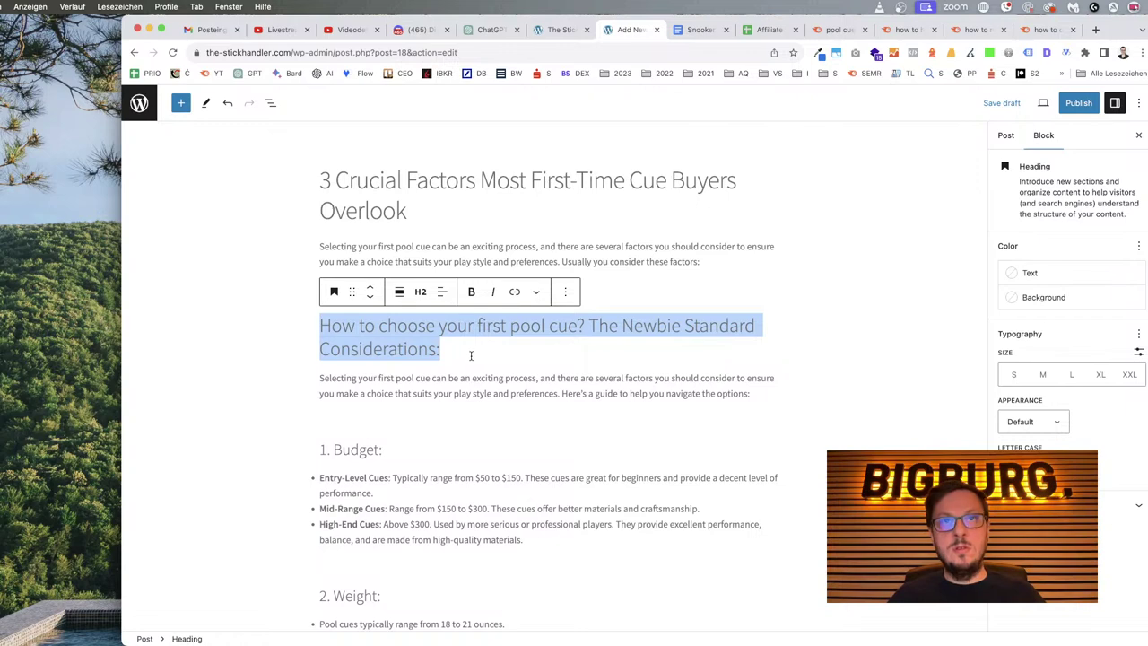
double_click(398, 350)
type("Factors")
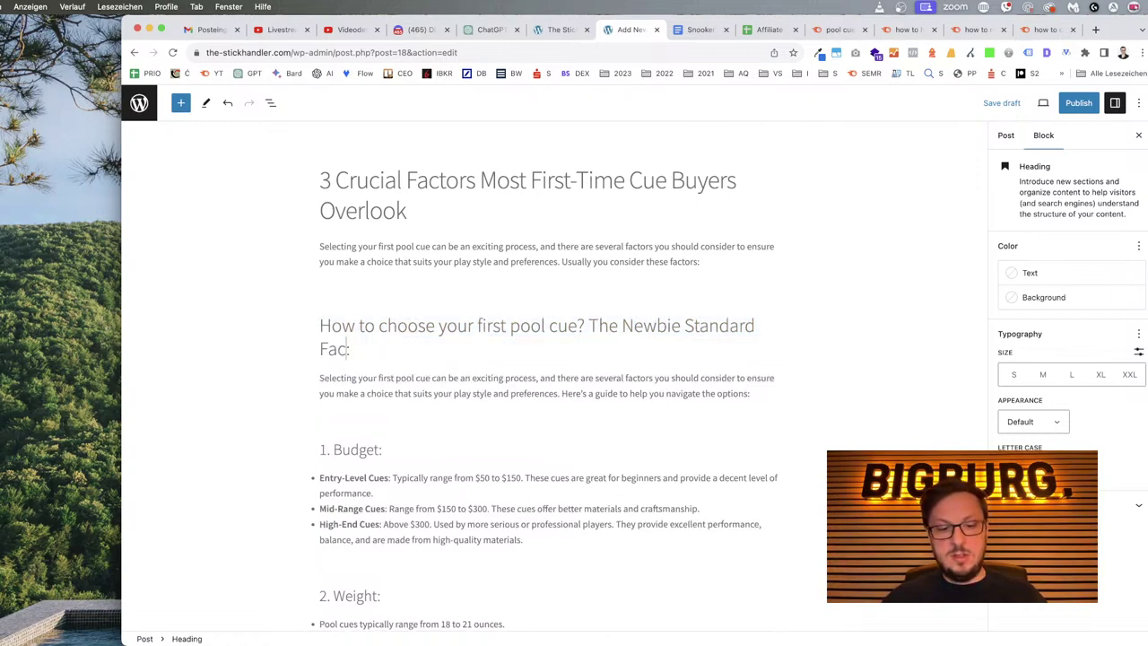
Copy the "The Newbie Standard Factors:" heading text into a new heading block directly below the "5. Balance:" section.
triple_click(392, 349)
key("super+c")
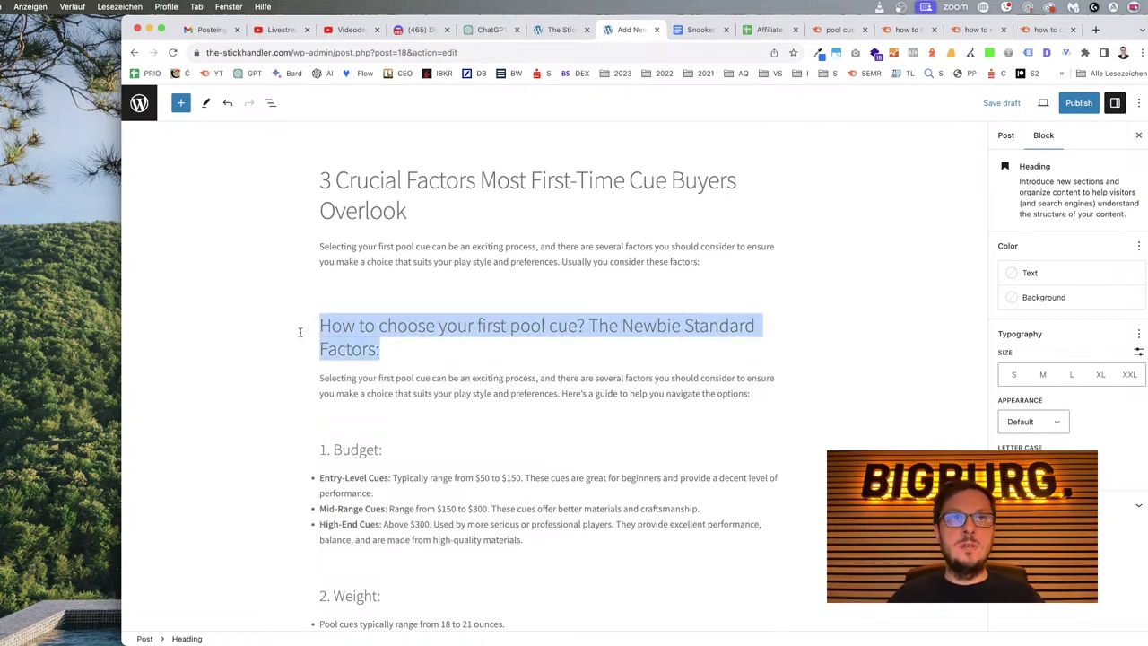
scroll(457, 349, "down", 10)
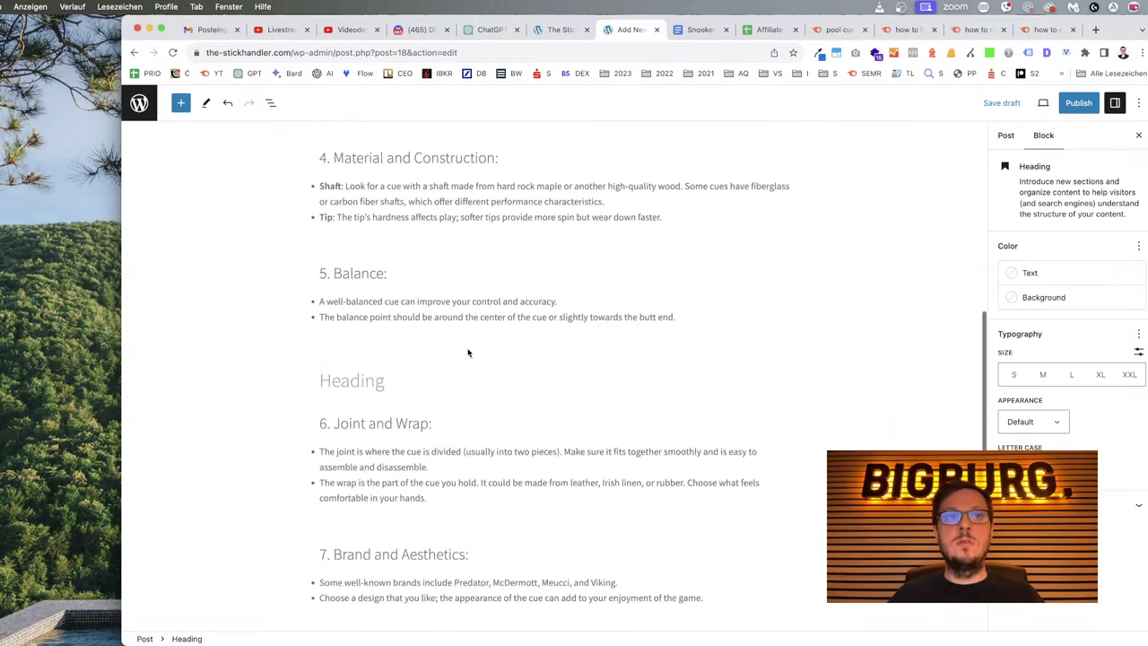
scroll(457, 351, "down", 2)
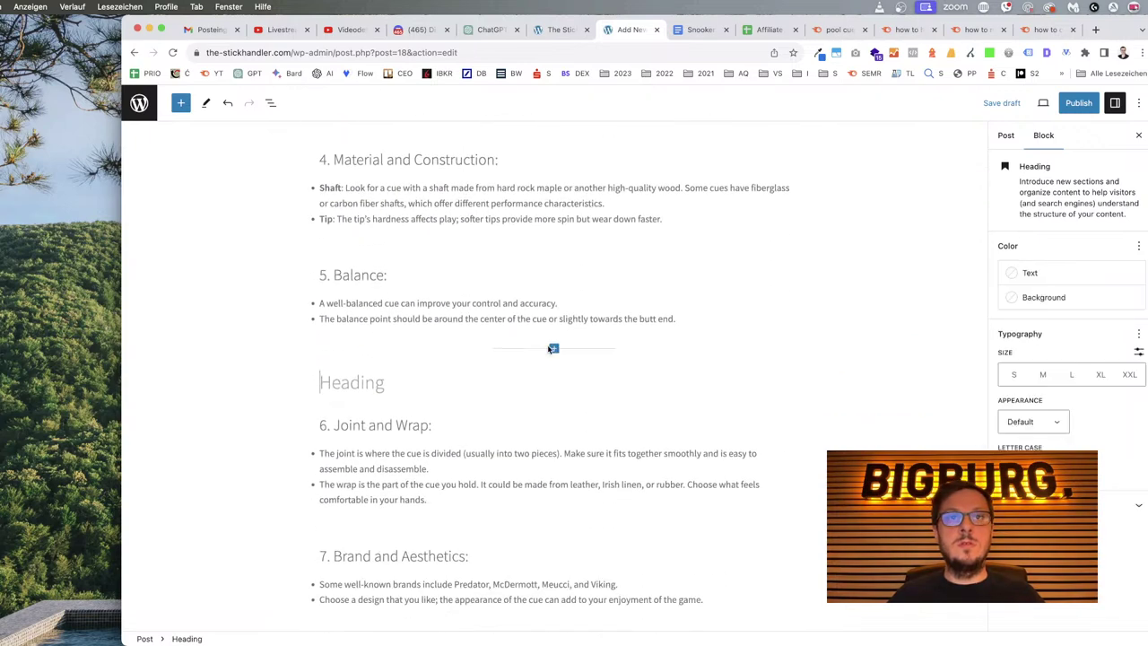
left_click(553, 348)
left_click(509, 439)
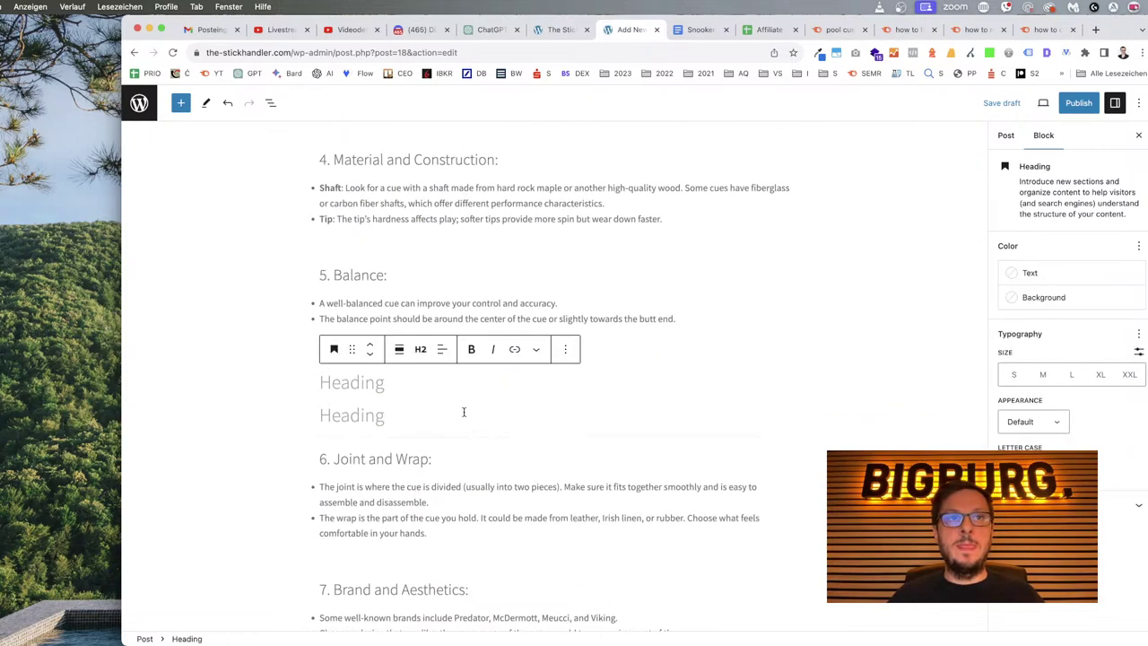
key("super+v")
Delete the leftover empty heading block above "6. Joint and Wrap:".
left_click(564, 383)
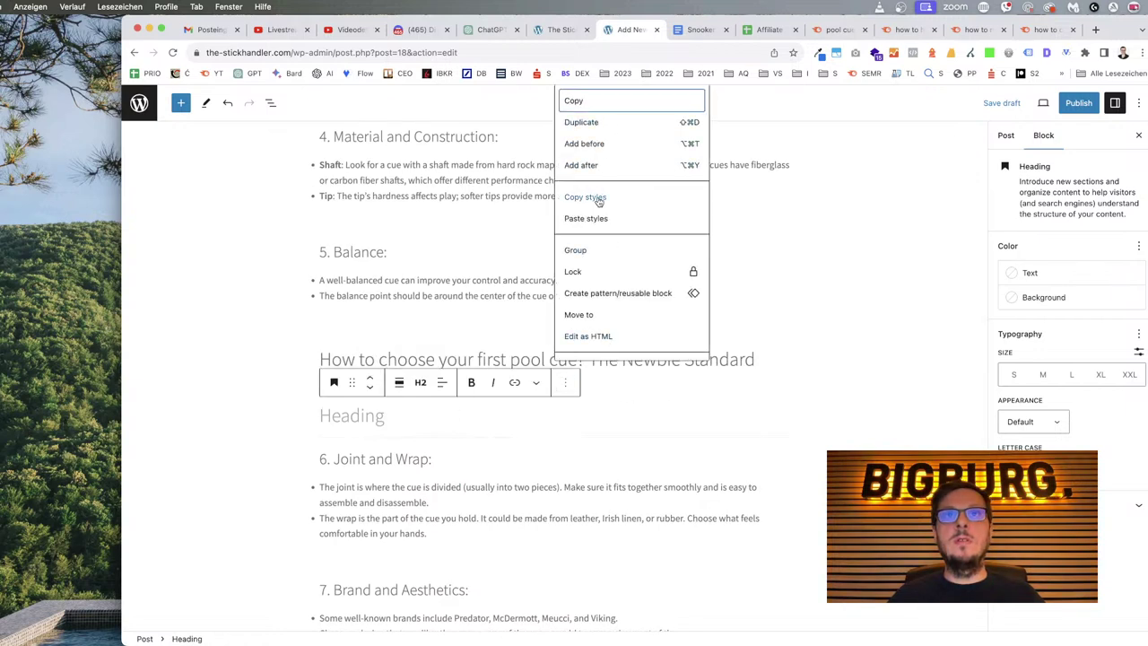
scroll(600, 303, "down", 1)
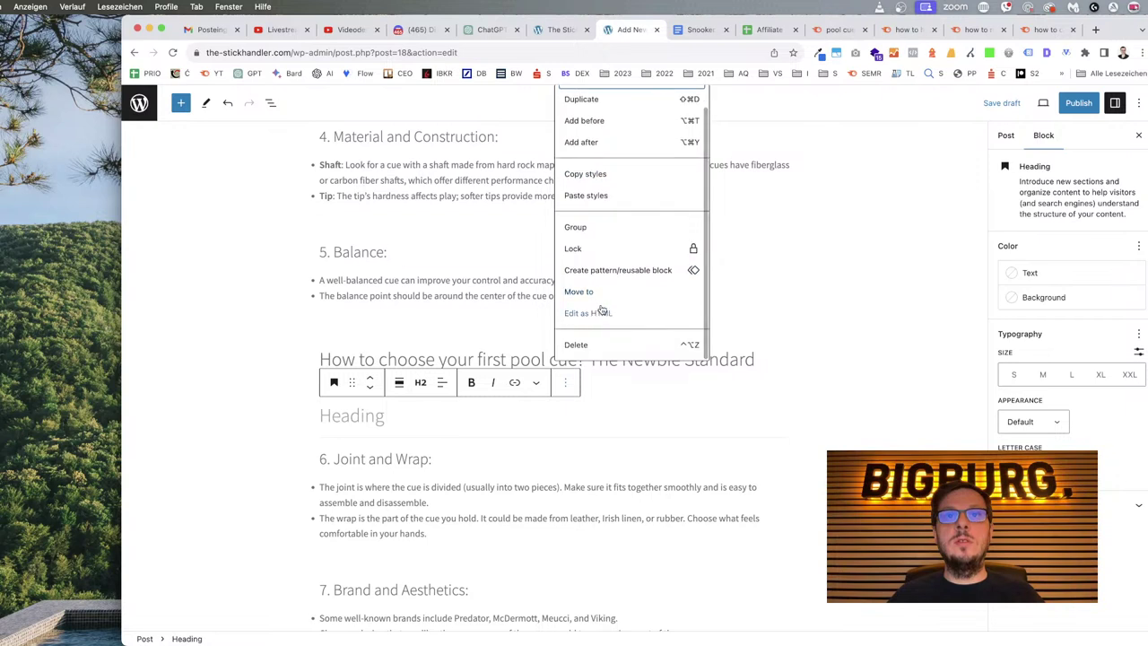
left_click(578, 341)
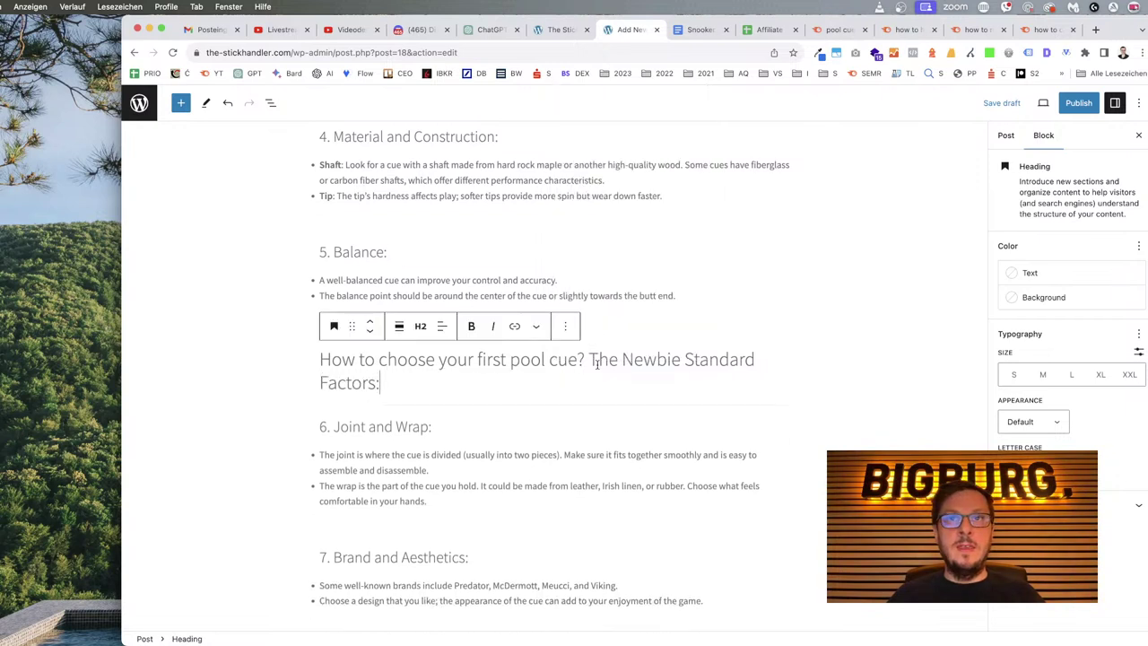
Reword the copied heading below the "5. Balance:" section to "The Newbie Standard Mistakes:".
left_click_drag(586, 359, 319, 360)
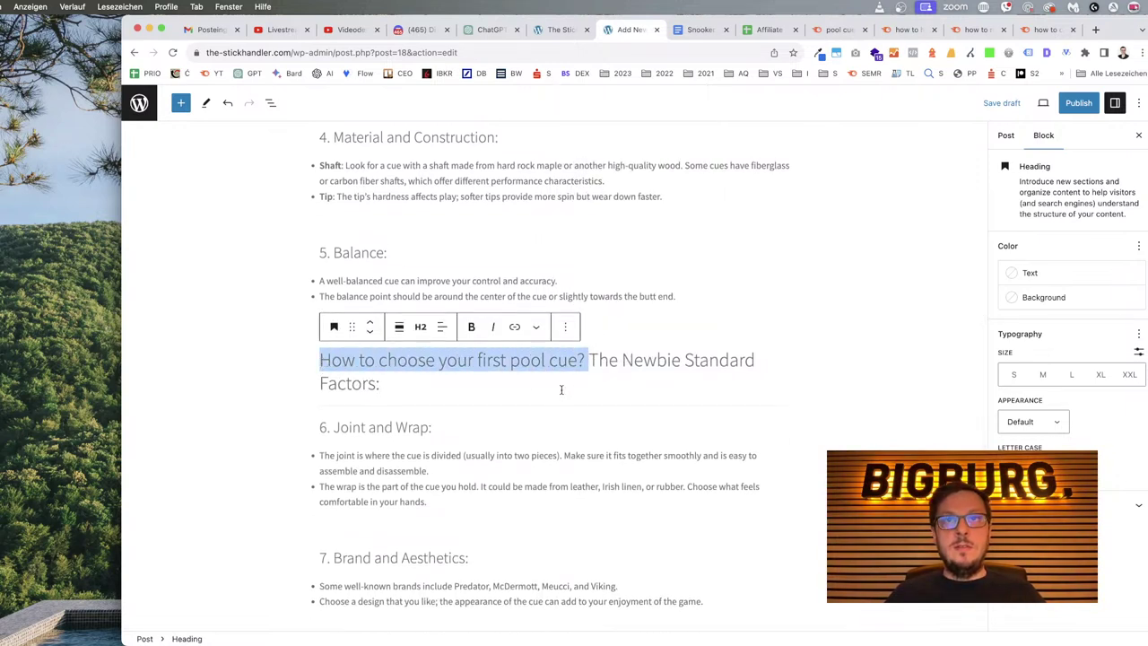
key("BackSpace")
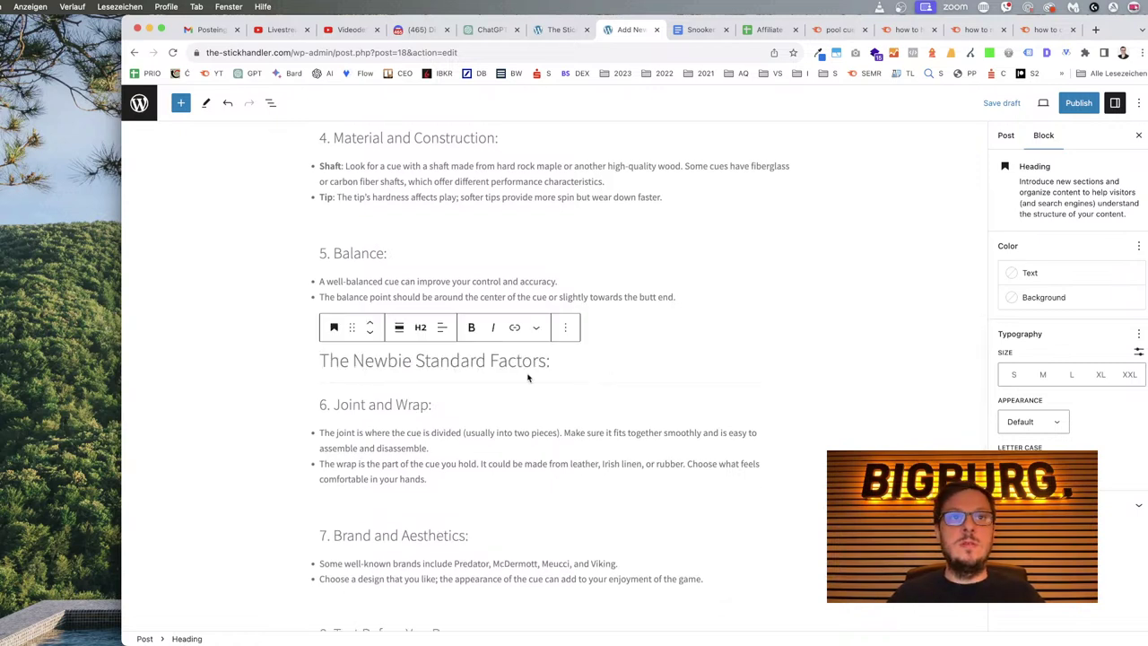
double_click(514, 358)
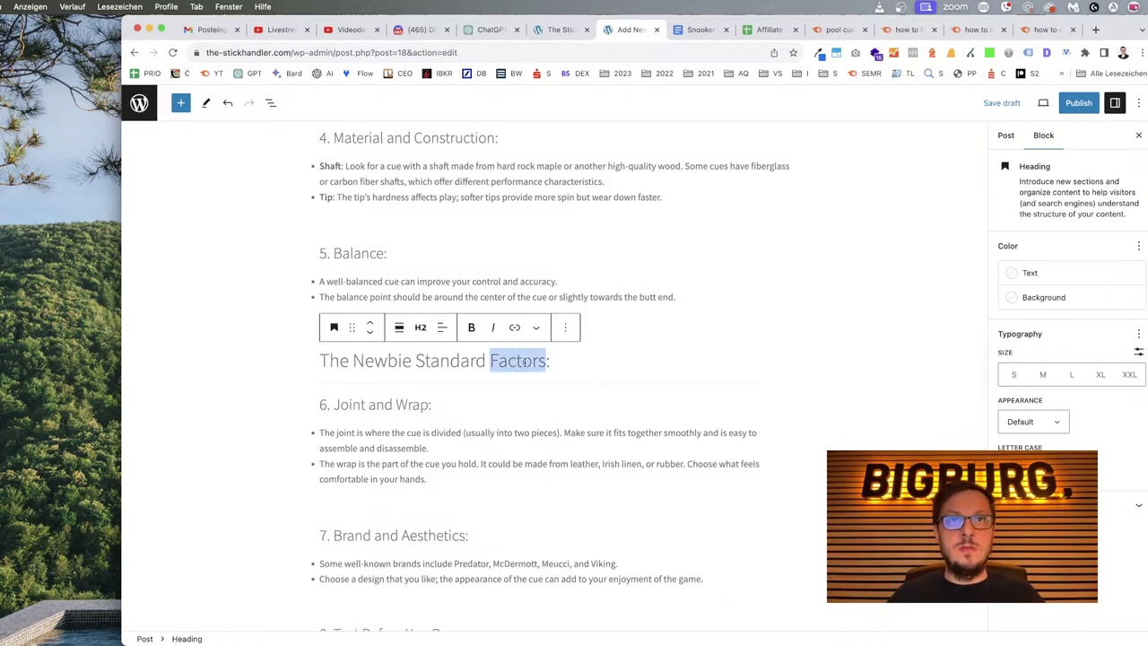
type("Mistakes")
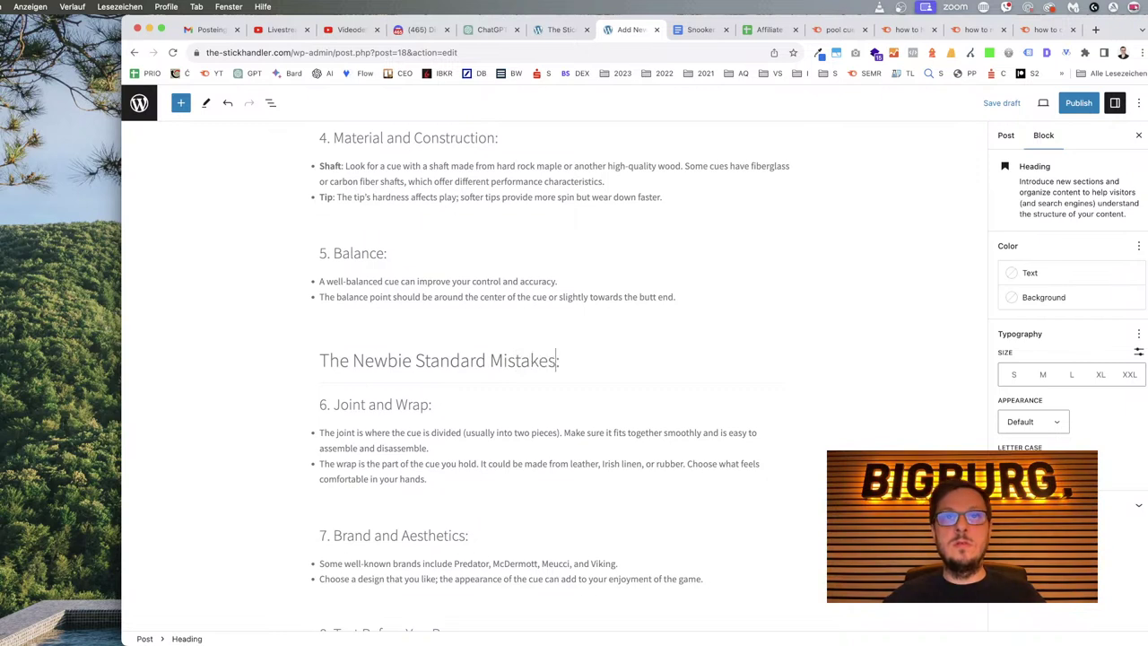
Insert a paragraph below the "The Newbie Standard Mistakes:" heading and begin it with "Most".
key("Right")
key("Right")
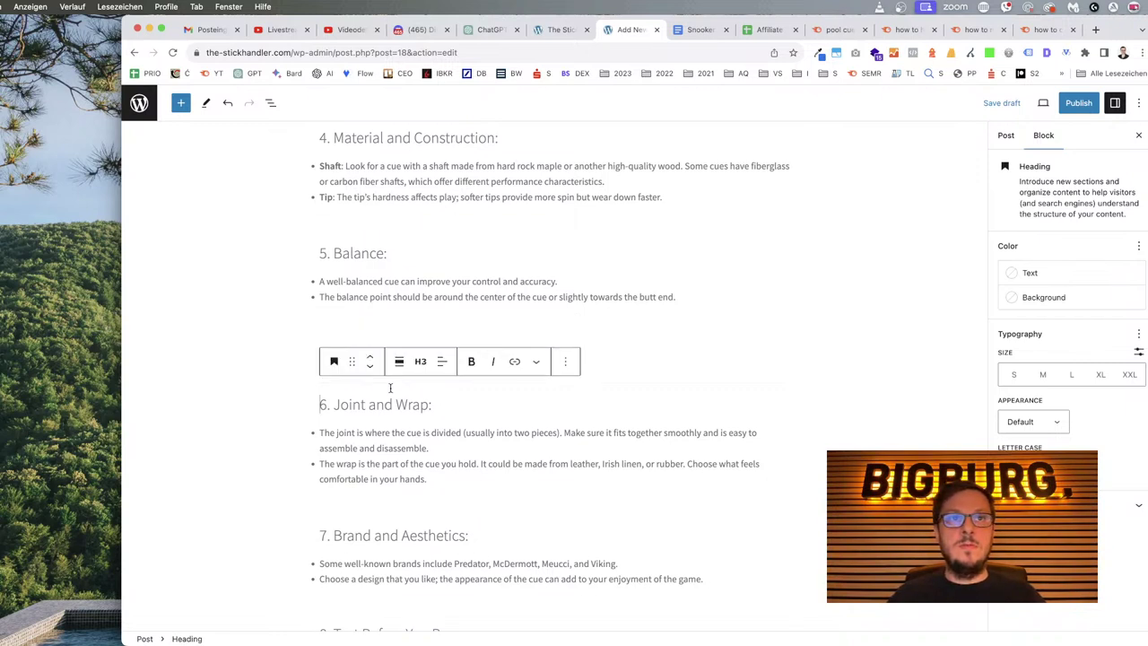
key("Return")
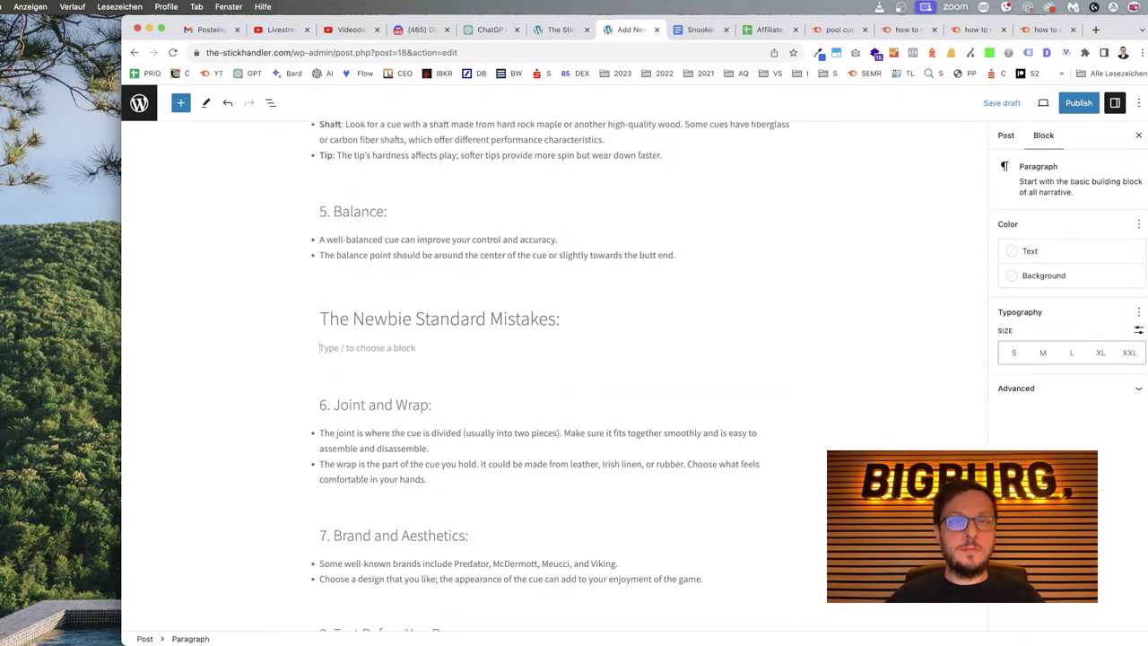
type("Most")
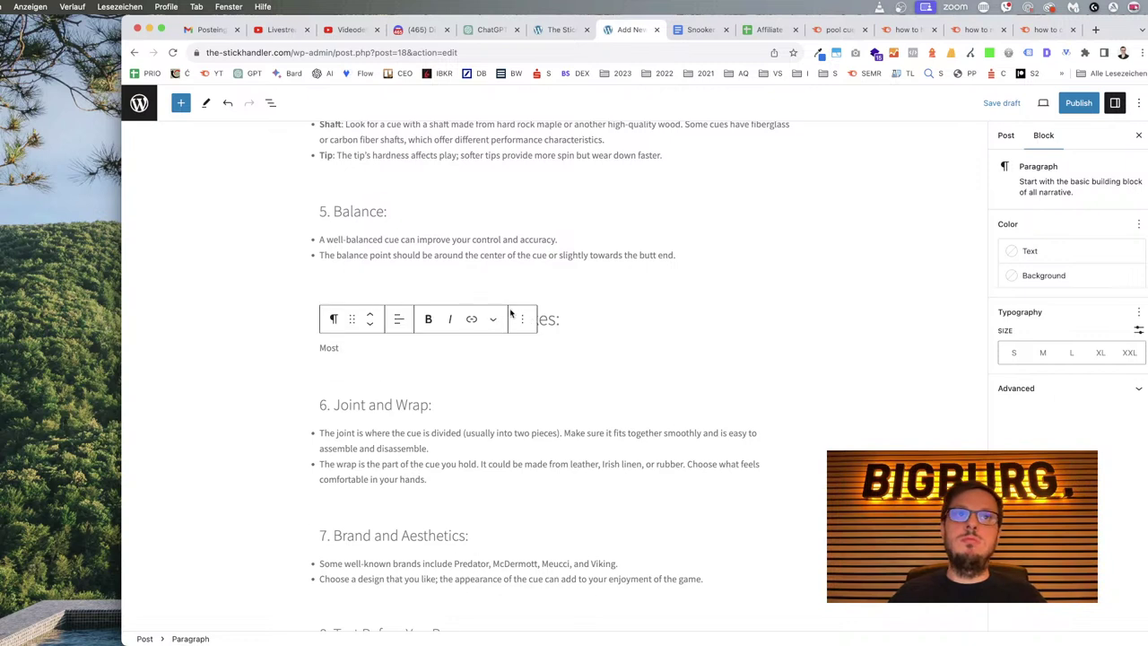
Replace "Newbie" with "Pool Beginners" in the "Standard Mistakes:" heading.
left_click(564, 321)
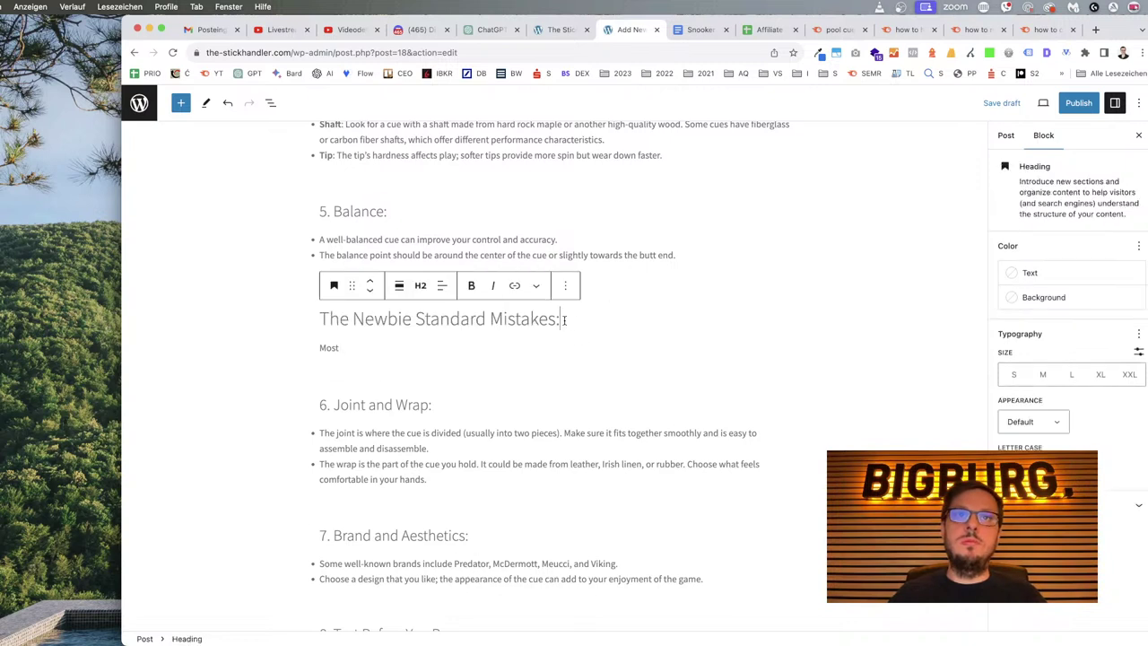
double_click(373, 320)
type("Pool B")
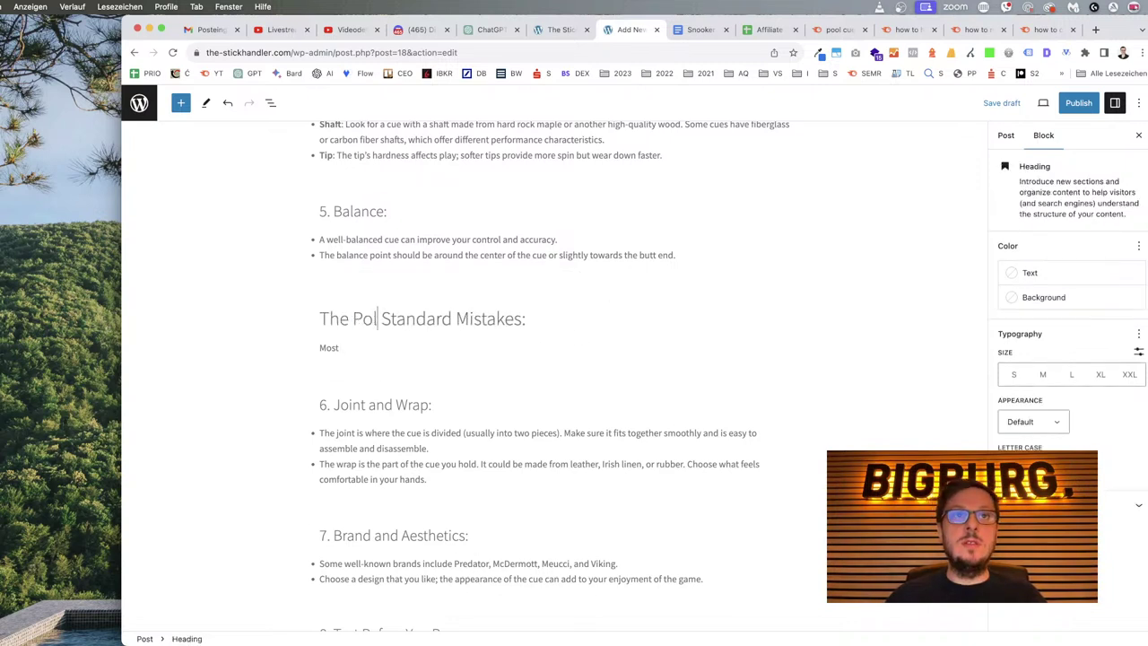
type("eginners")
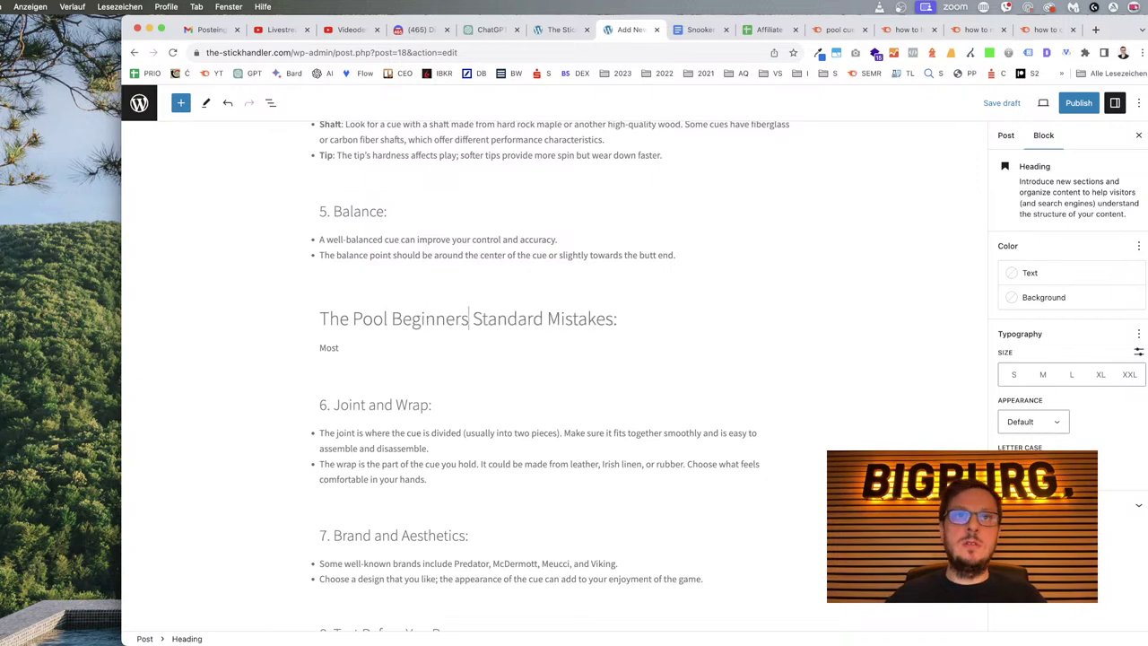
Replace the opening "The" of the "Pool Beginners Standard Mistakes:" heading with "Three Bad".
left_click(352, 319)
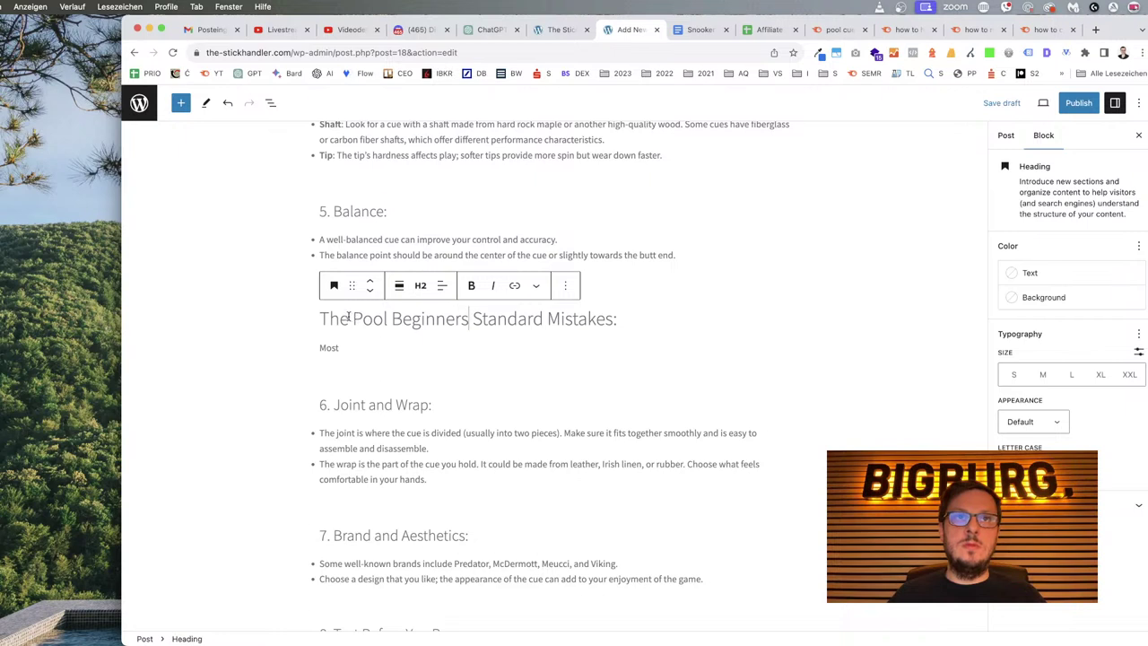
double_click(331, 318)
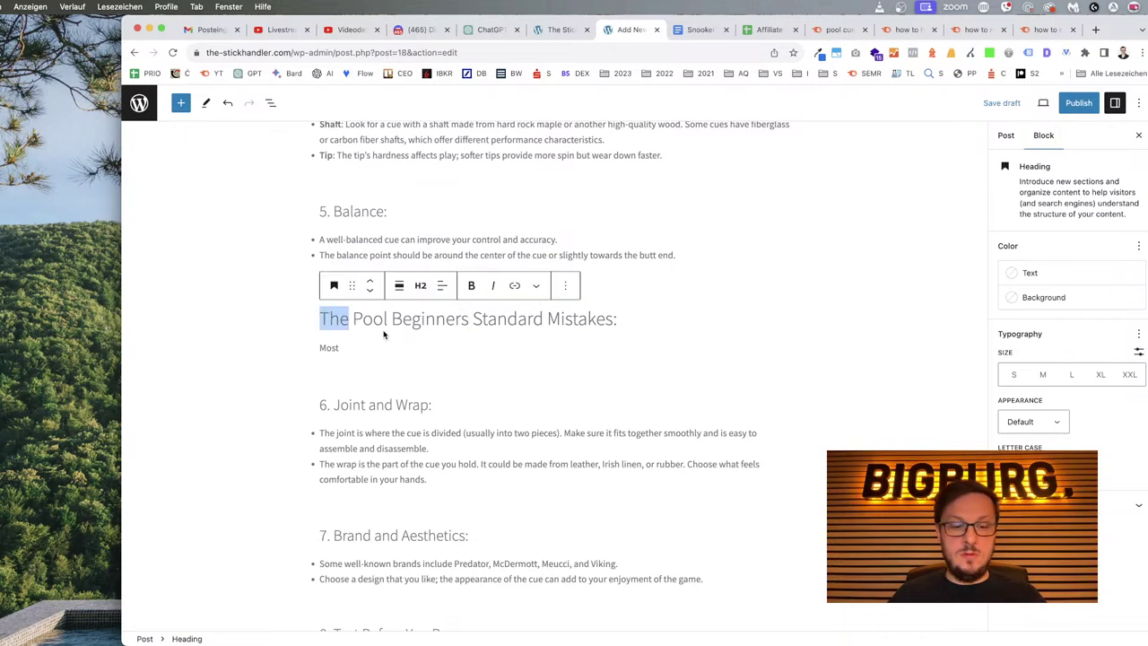
type("3")
scroll(691, 251, "up", 10)
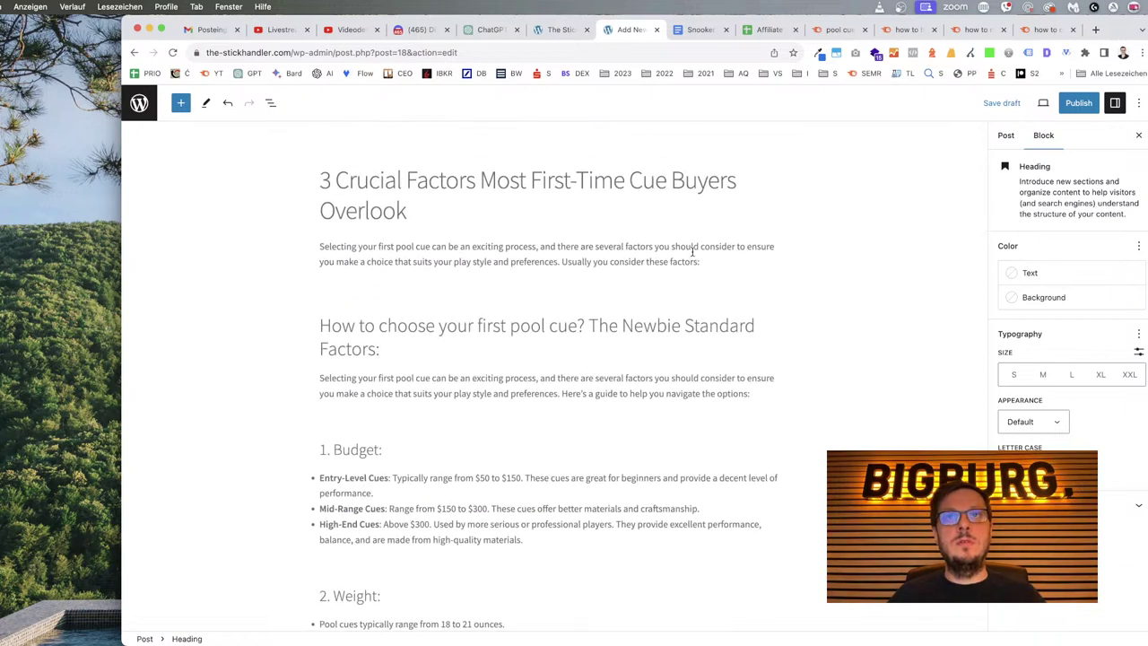
scroll(692, 251, "down", 10)
left_click(329, 413)
key("BackSpace")
type("Three Bas")
key("BackSpace")
type("d")
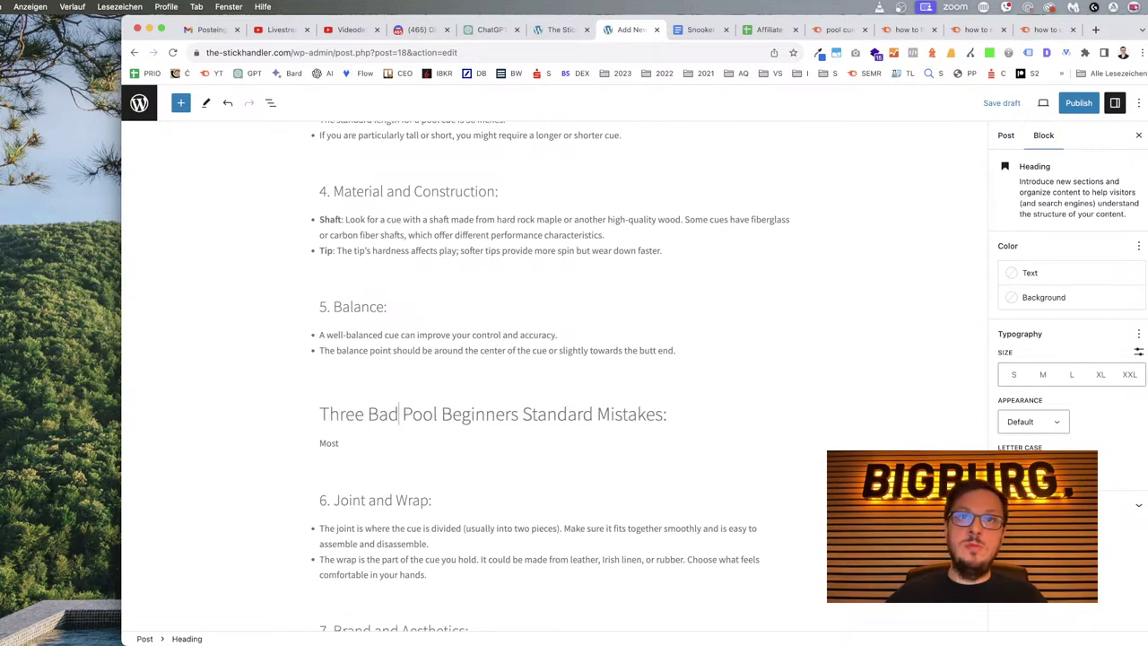
Remove the word "Standard" from the "Three Bad Pool Beginners" heading.
scroll(607, 440, "up", 1)
left_click(566, 417)
double_click(567, 417)
key("BackSpace")
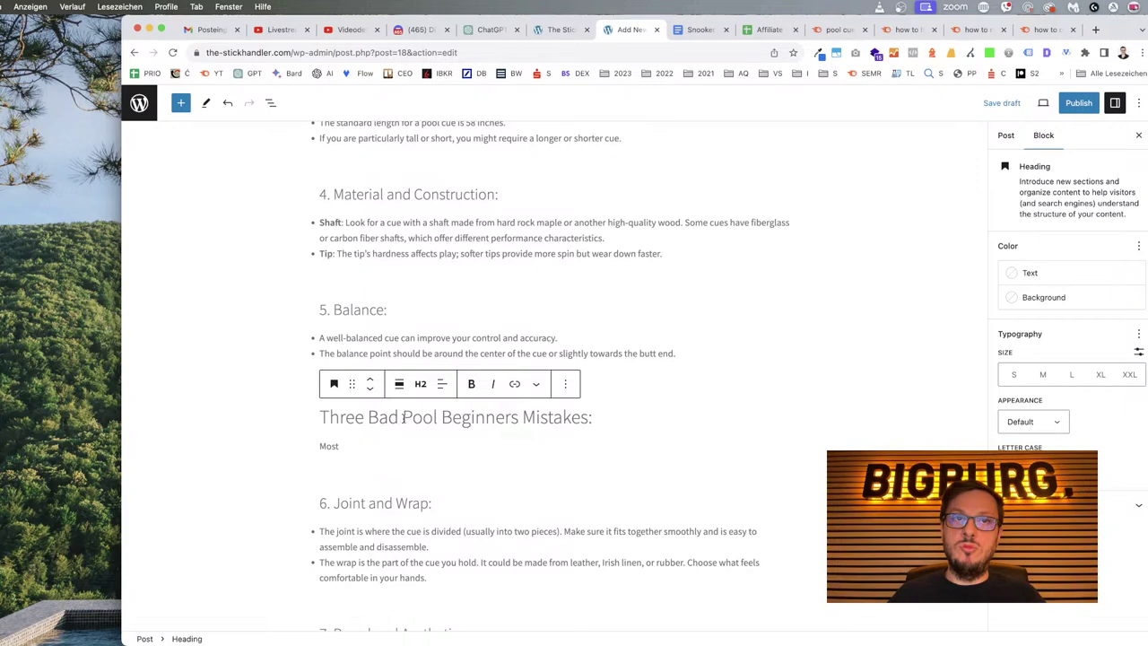
Check the heading against the post's title and other sections, and replace "Bad" with "Crucial" in it.
scroll(445, 416, "up", 15)
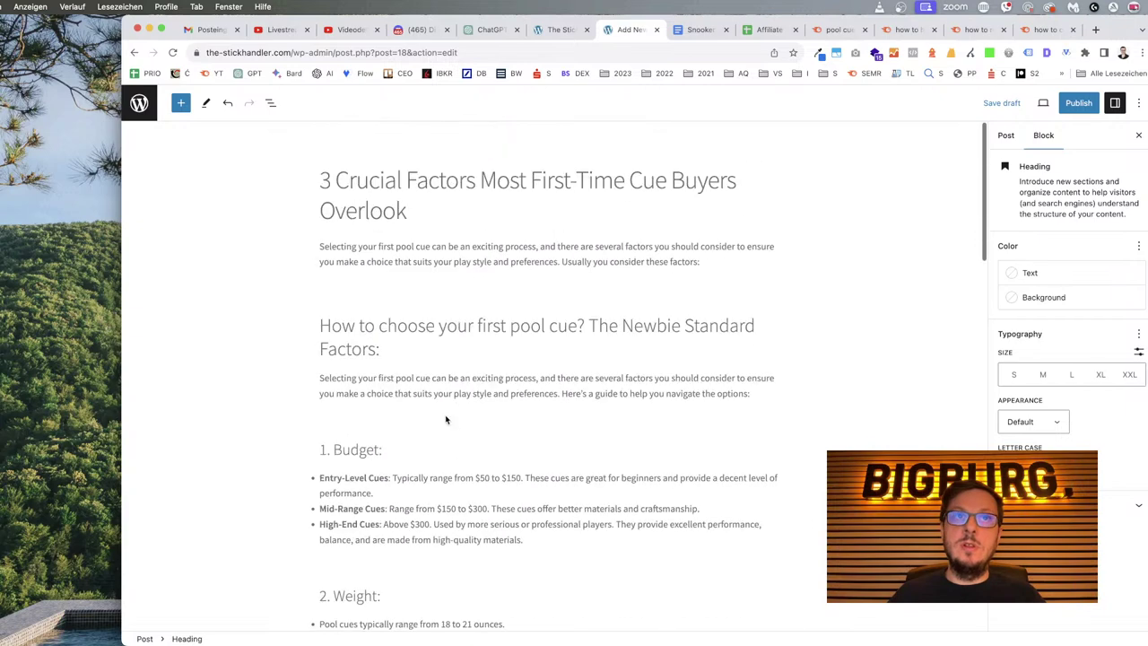
scroll(441, 316, "down", 15)
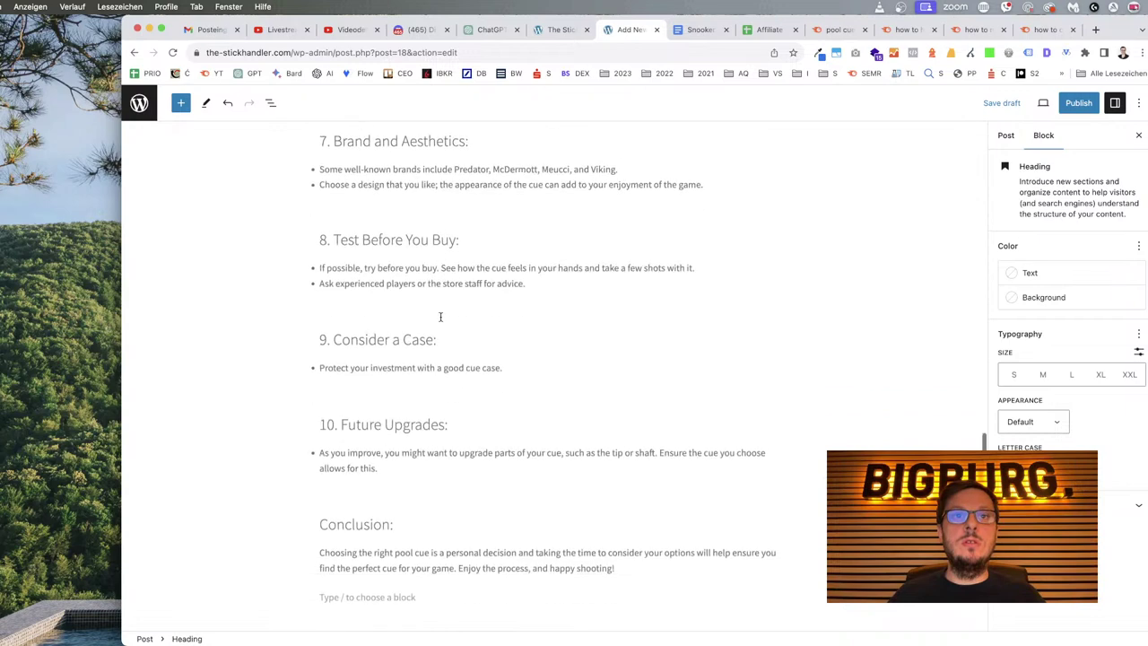
scroll(440, 315, "up", 3)
scroll(440, 321, "up", 3)
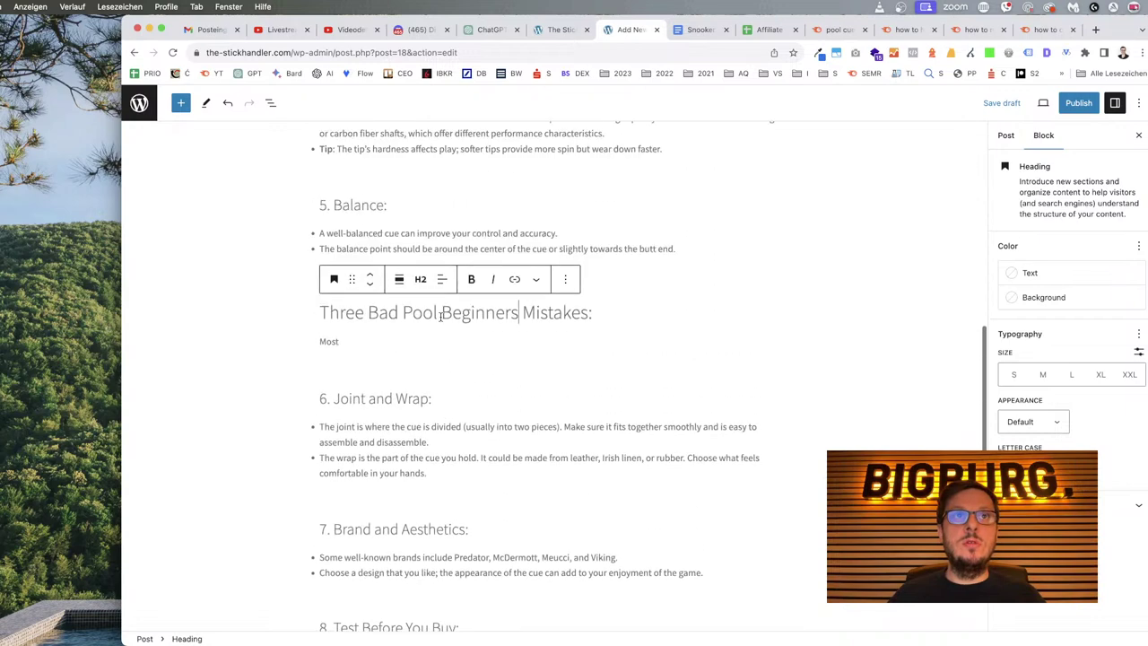
double_click(382, 312)
type("Crucial")
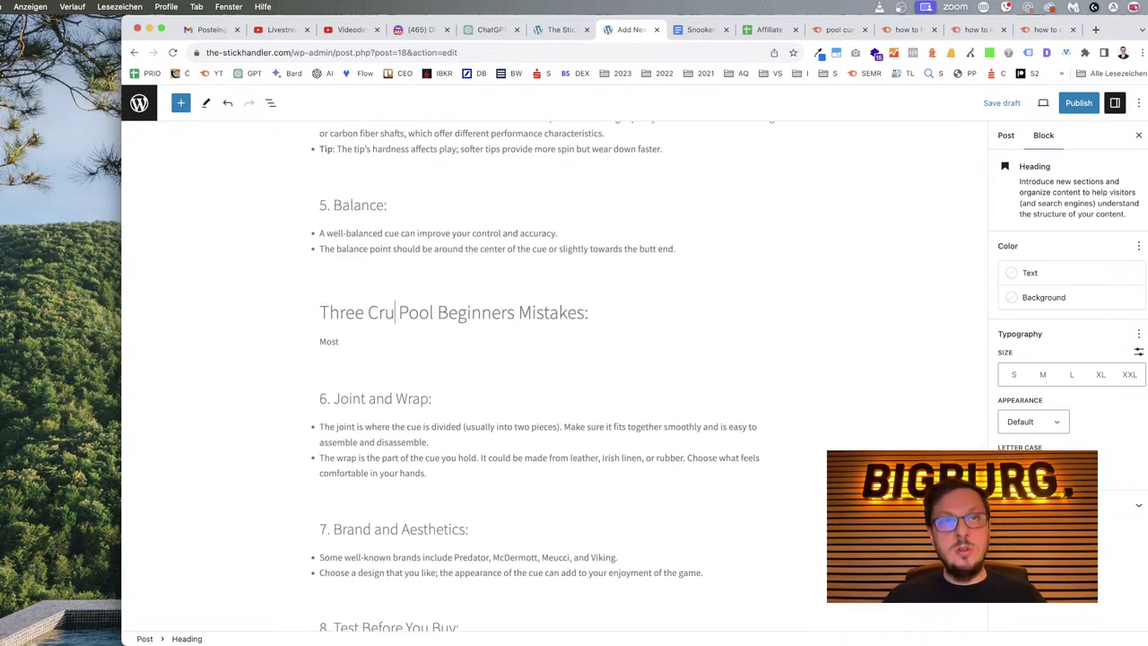
Replace the colon at the end of the "Three Crucial Pool Beginners Mistakes" heading with "when buying".
left_click(618, 312)
key("BackSpace")
type("when buying")
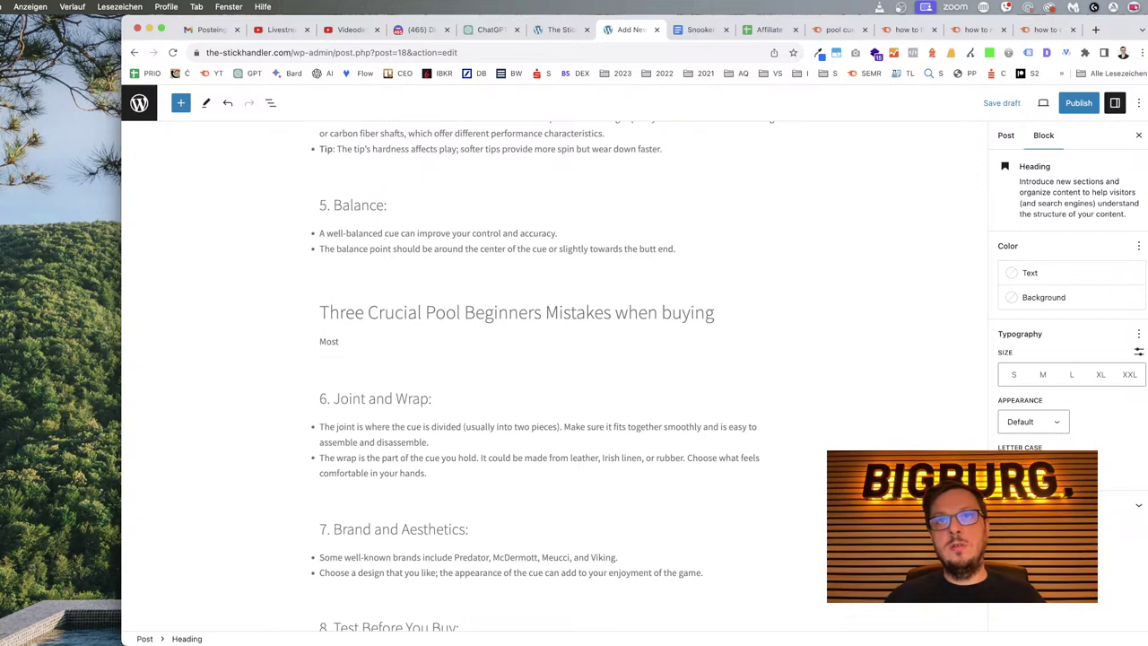
key("BackSpace")
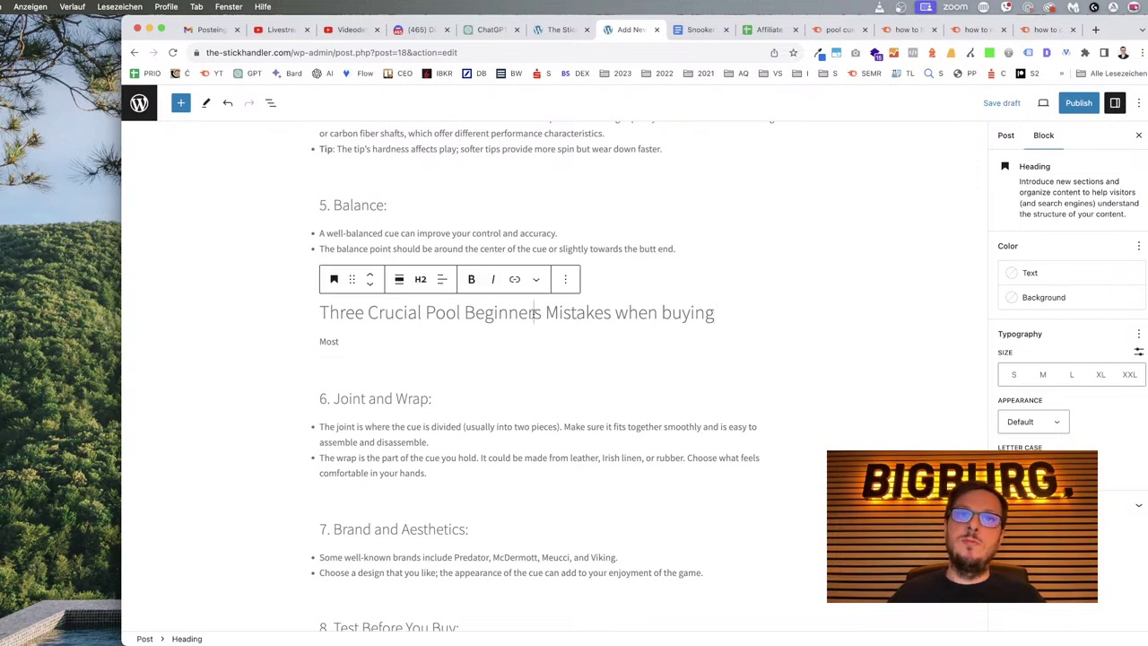
Replace "Pool Beginners" in the mistakes heading with "First-Time Cue Buyers" to match the post title's wording.
left_click_drag(541, 313, 461, 312)
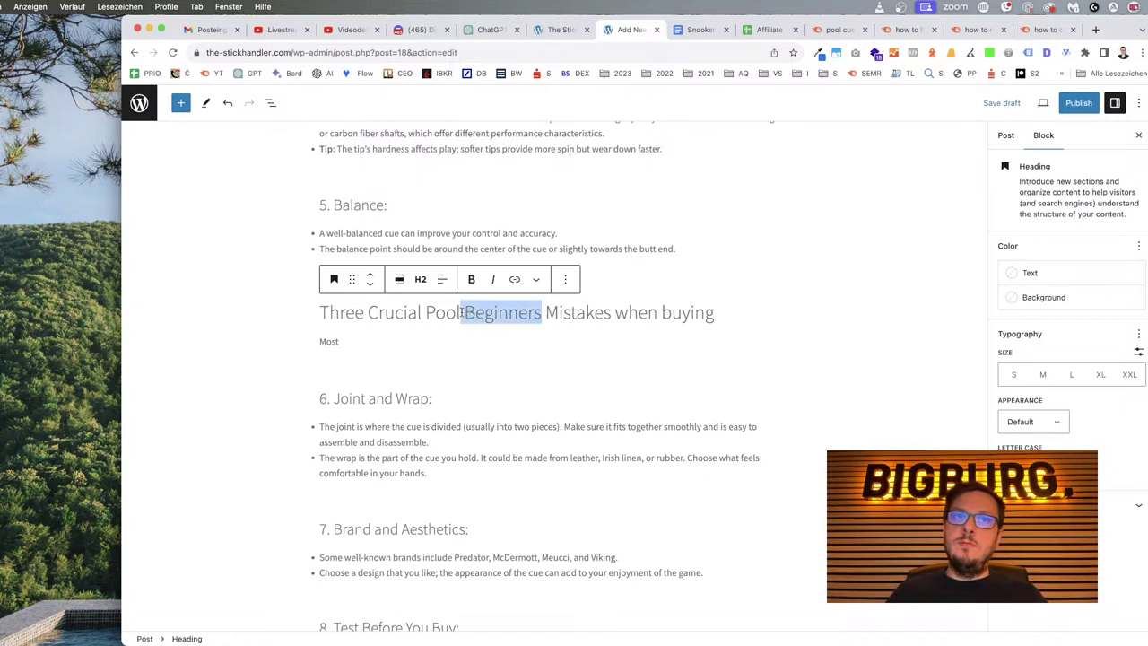
scroll(461, 312, "up", 12)
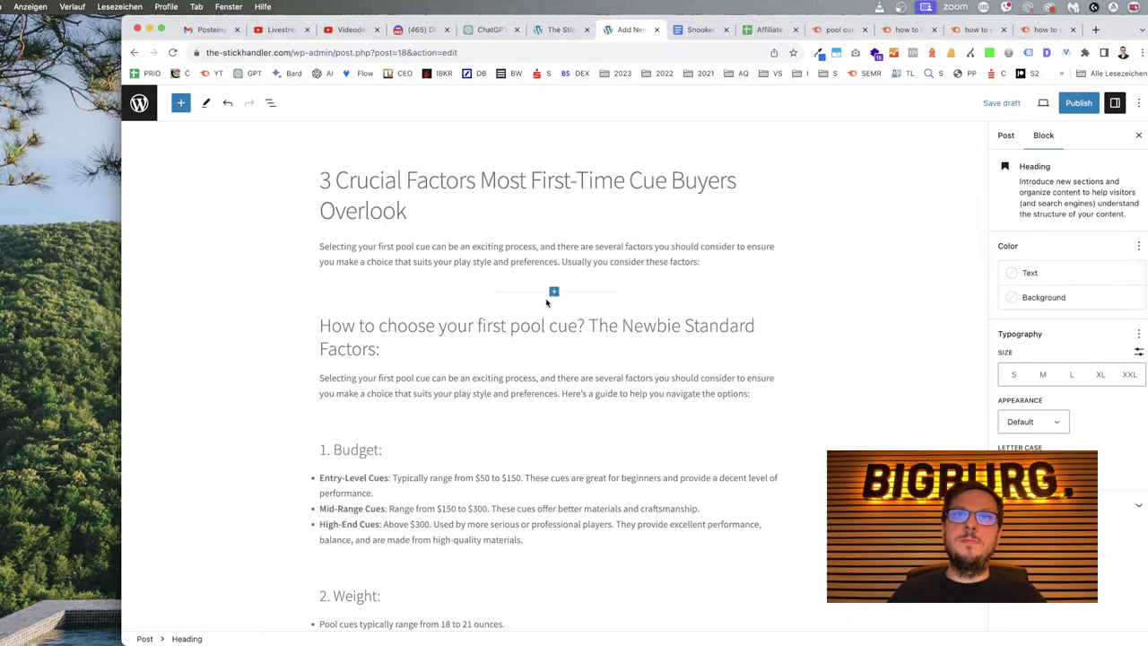
scroll(543, 327, "down", 12)
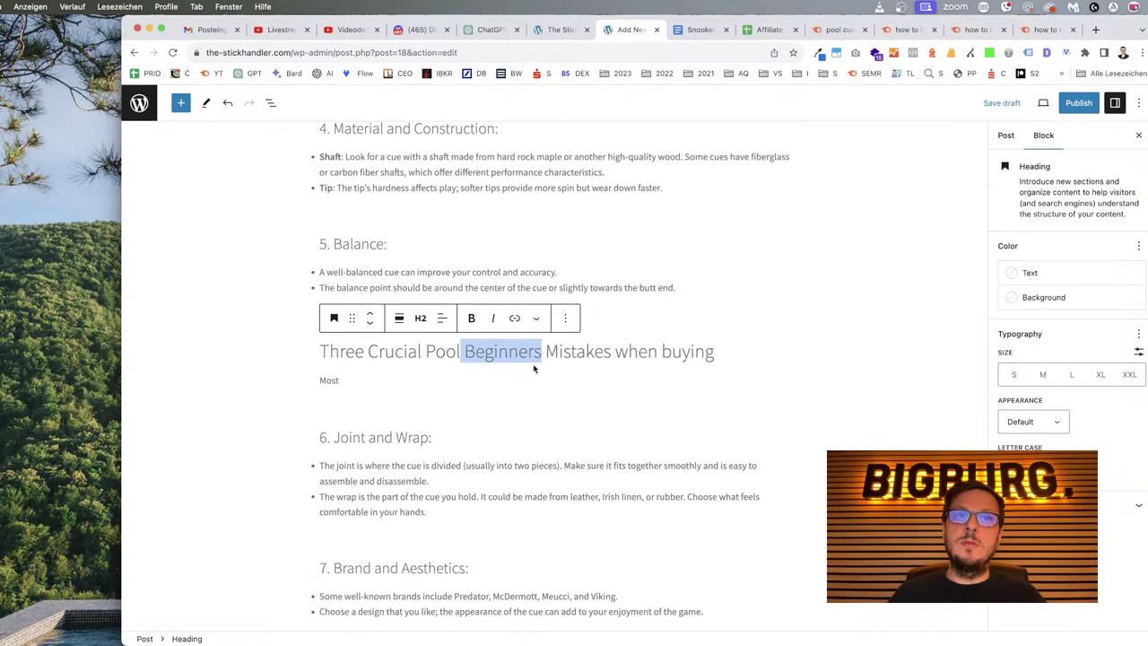
left_click_drag(427, 350, 540, 346)
type("First-Time Cue")
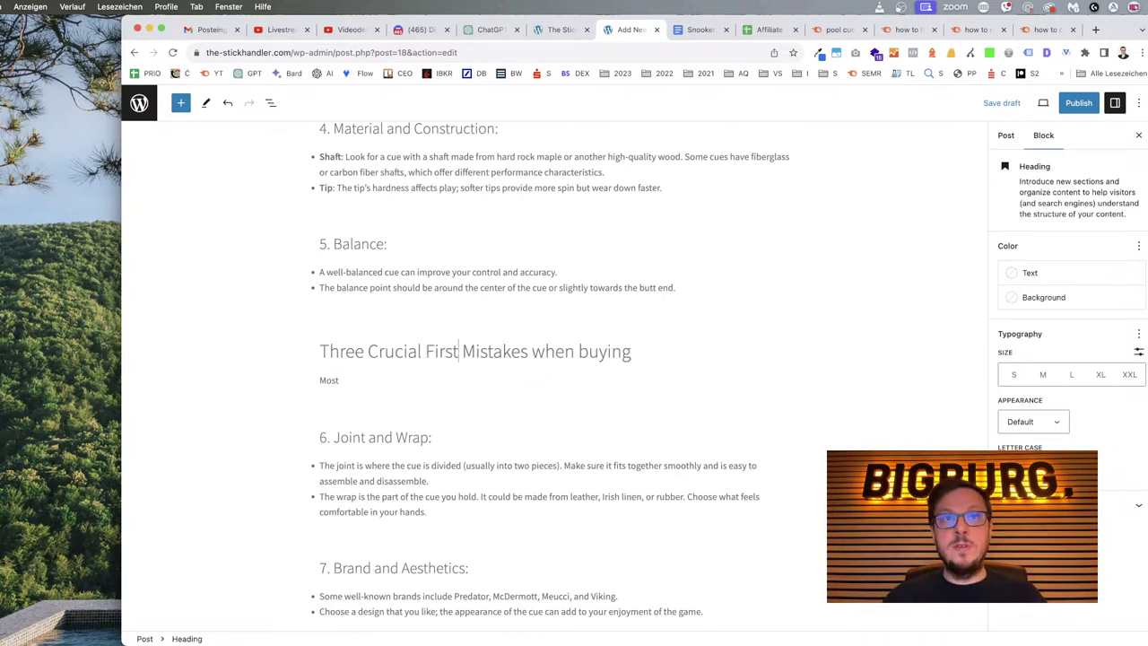
type(" Buyes")
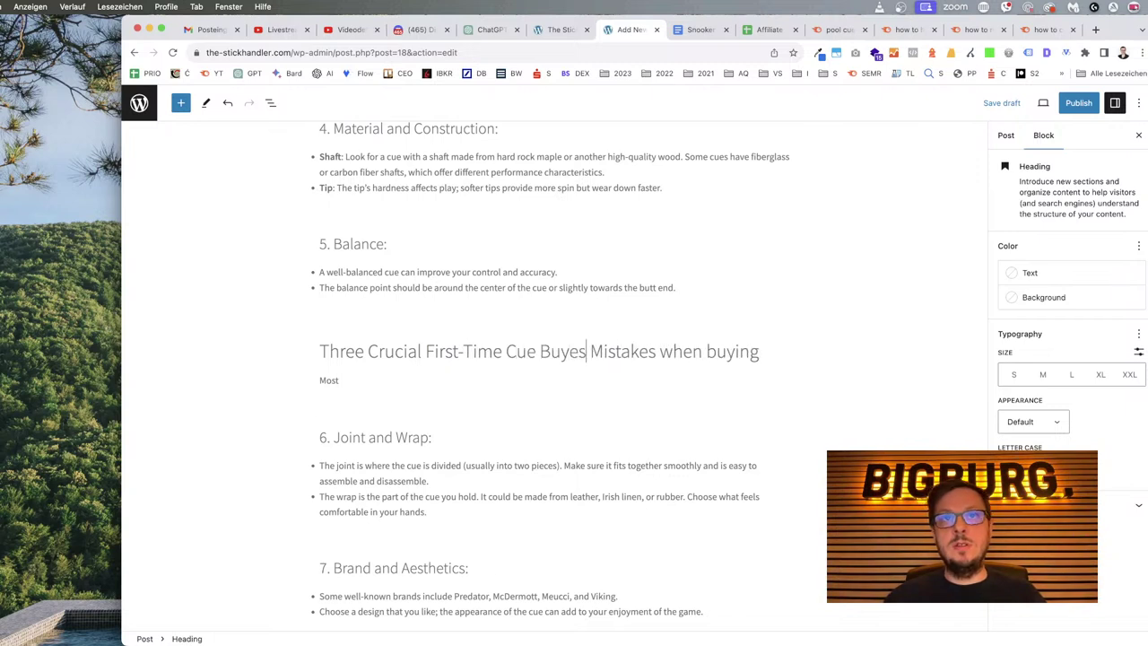
key("BackSpace")
type("rs")
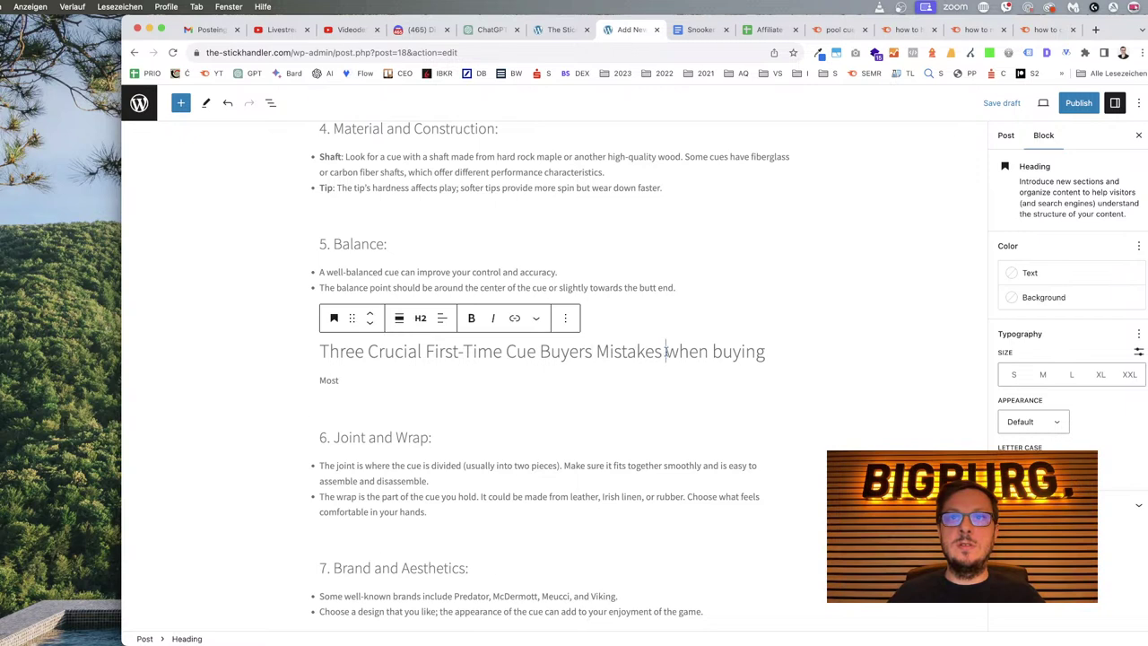
Remove "when buying" from the end of the mistakes heading and return to the "Most" paragraph below it.
left_click_drag(665, 352, 770, 352)
key("BackSpace")
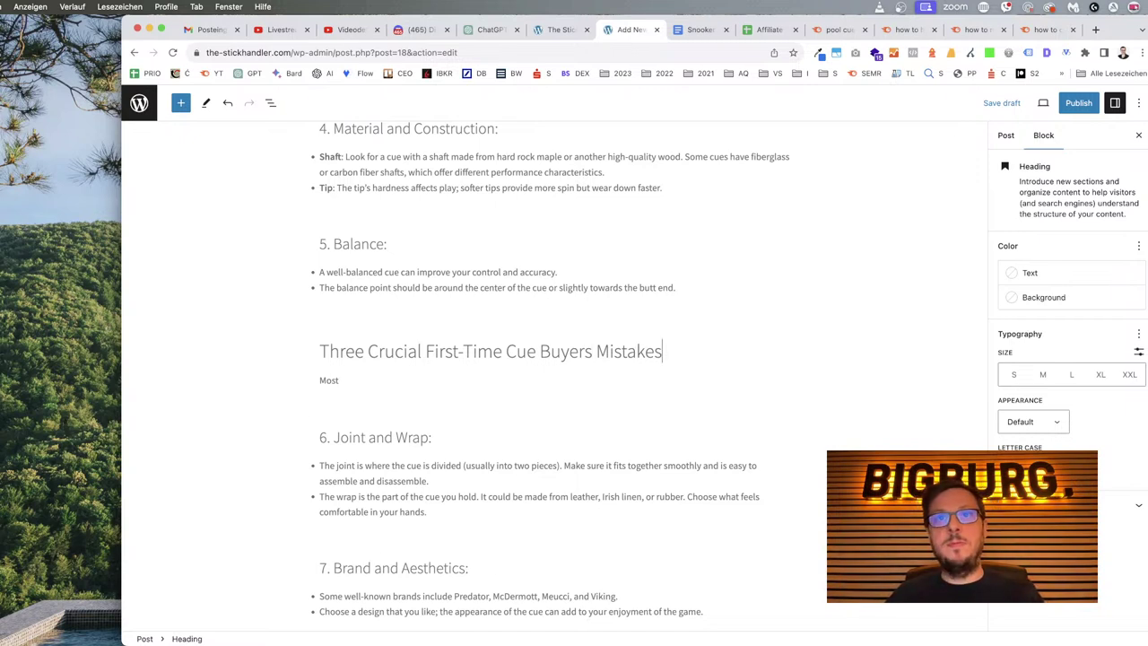
left_click(383, 380)
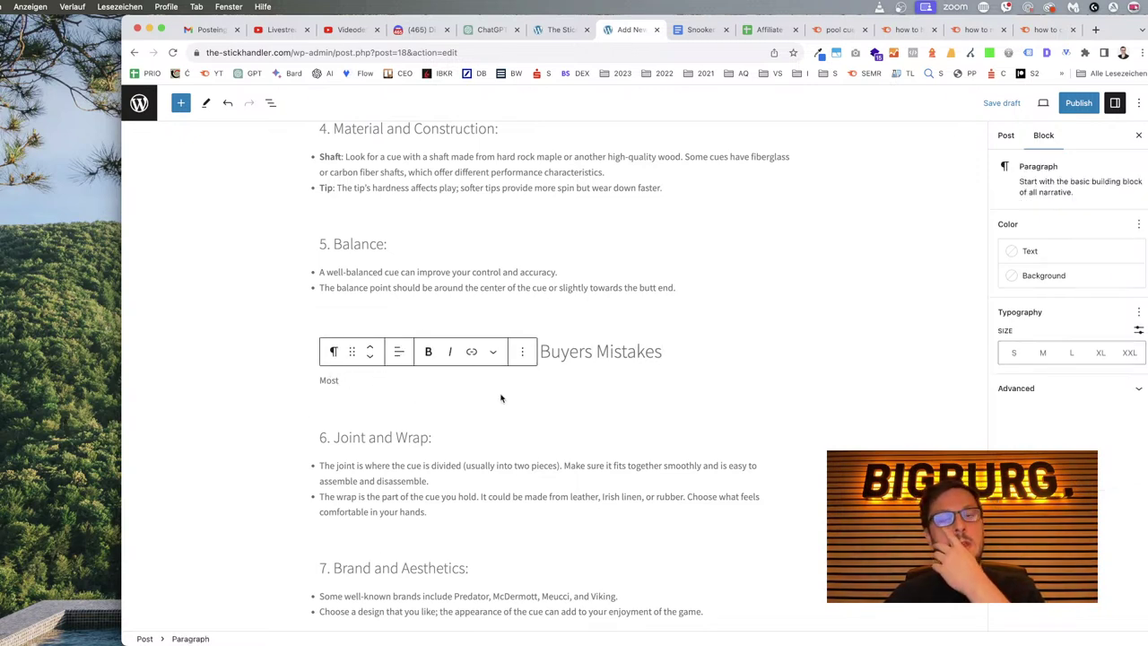
Switch to the pool cue chat in ChatGPT and begin a prompt with "Please write me an introduction about how first-time pool cue buyers".
left_click(499, 33)
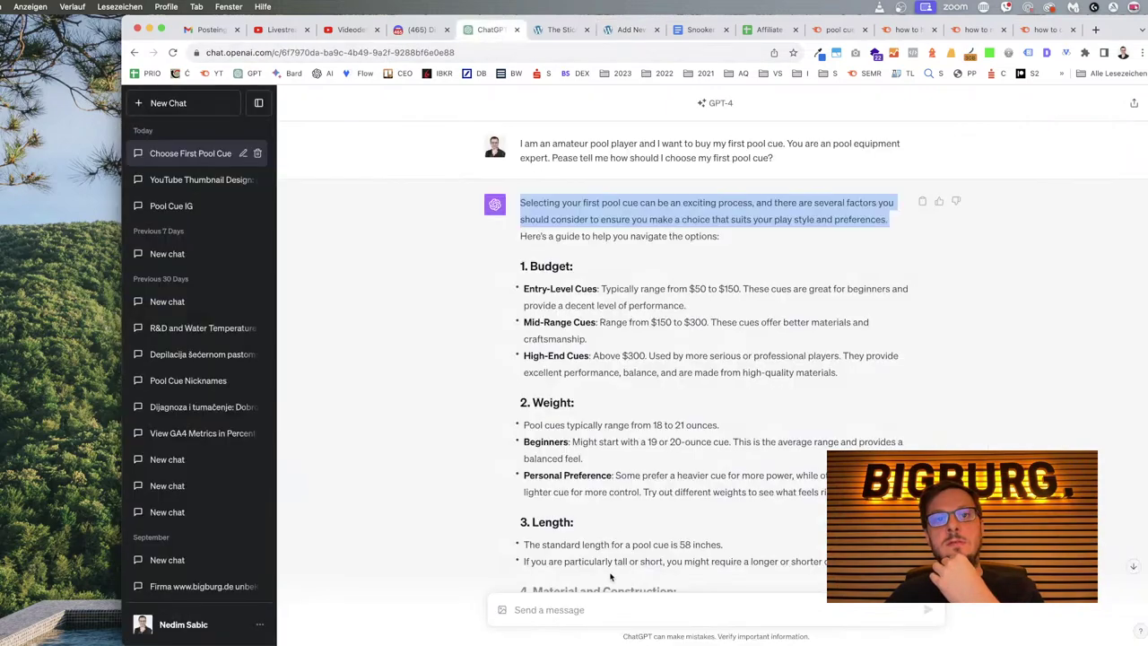
scroll(612, 578, "down", 10)
left_click(615, 604)
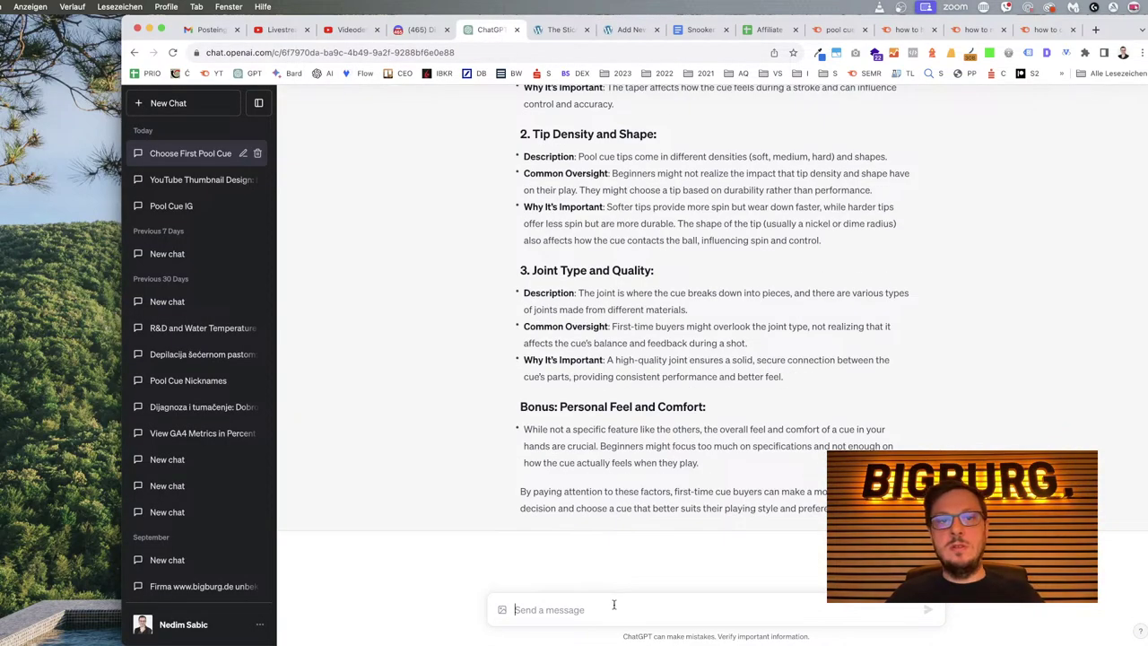
type("pins")
key("BackSpace")
key("BackSpace")
key("BackSpace")
key("BackSpace")
type("Please write")
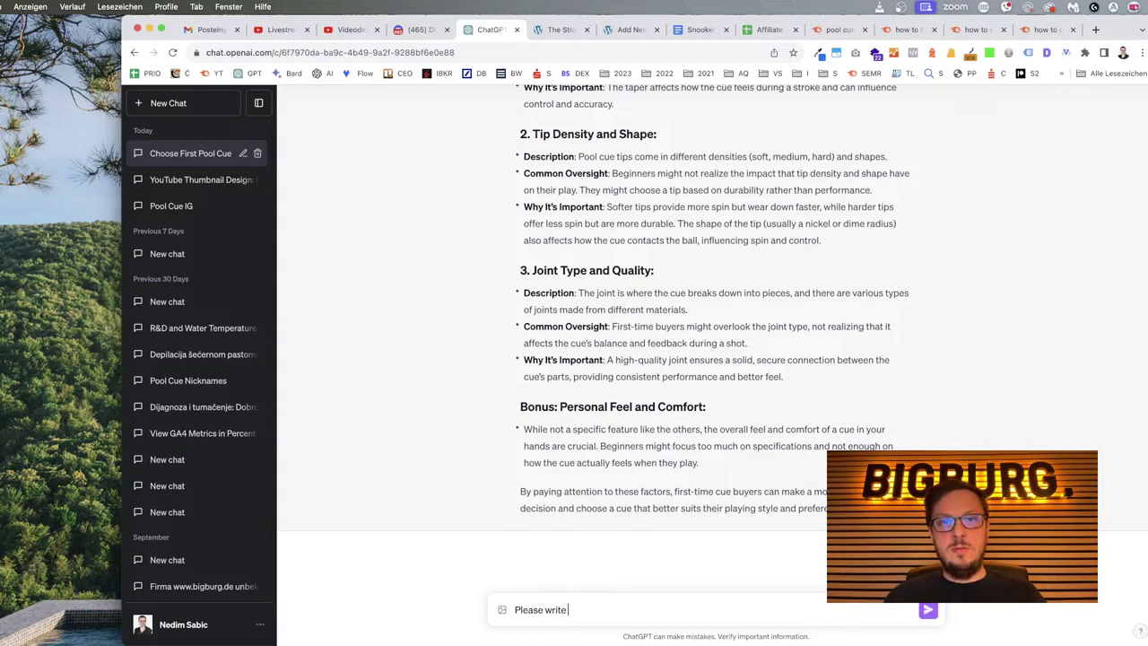
type(" me an ")
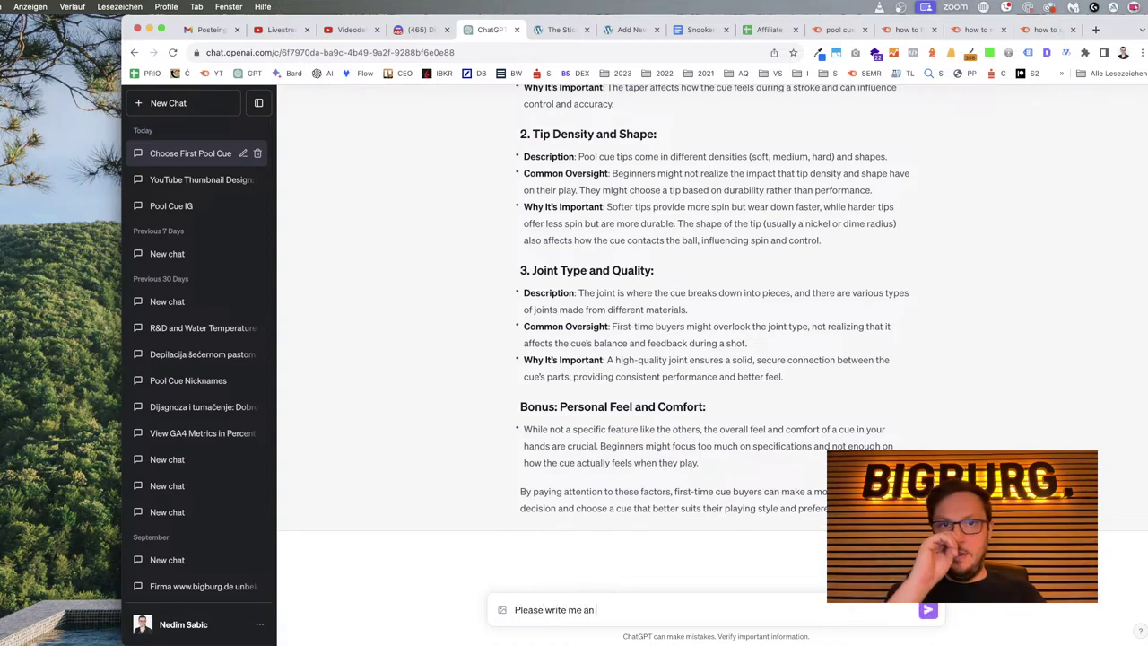
type("i")
type("ntrod")
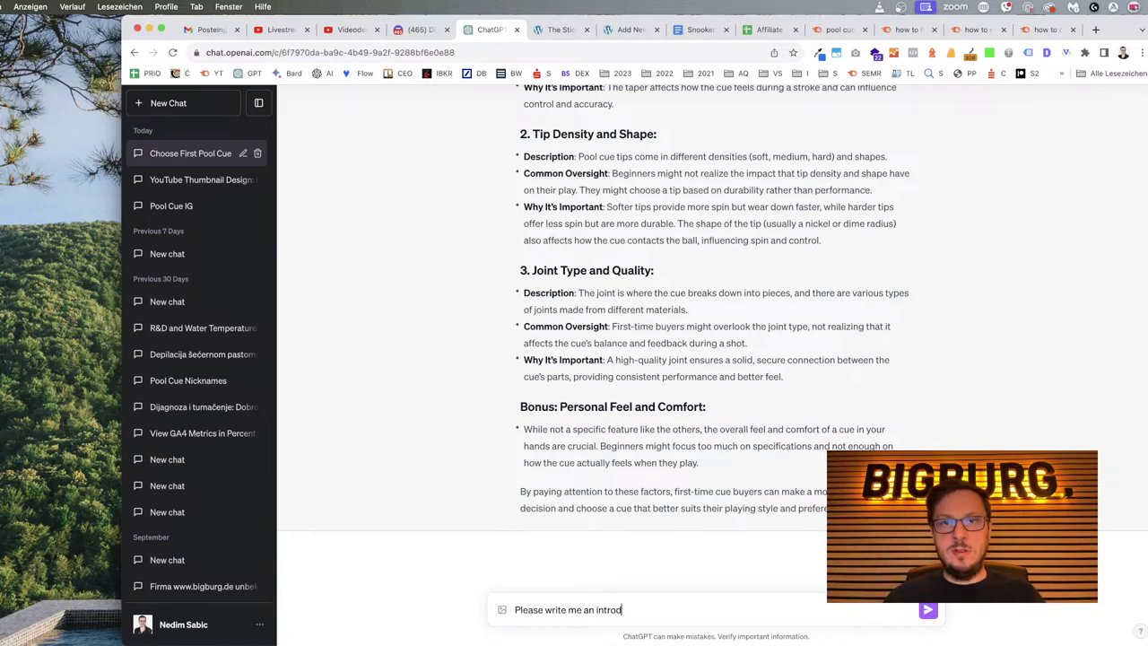
type("ocuuction")
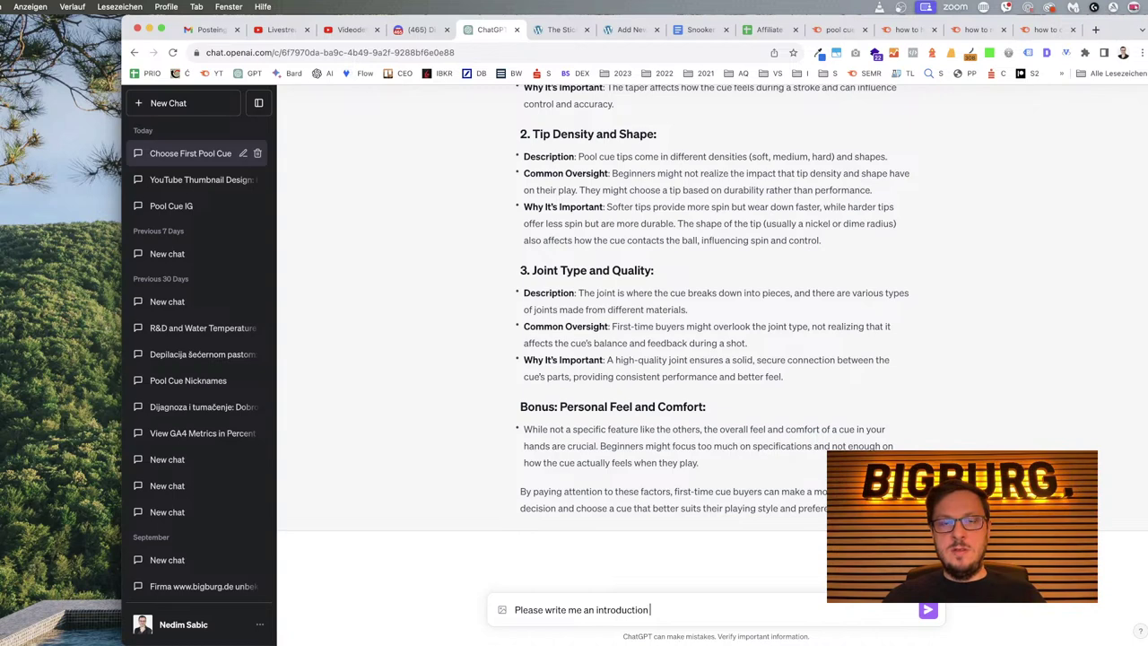
type(" about hw")
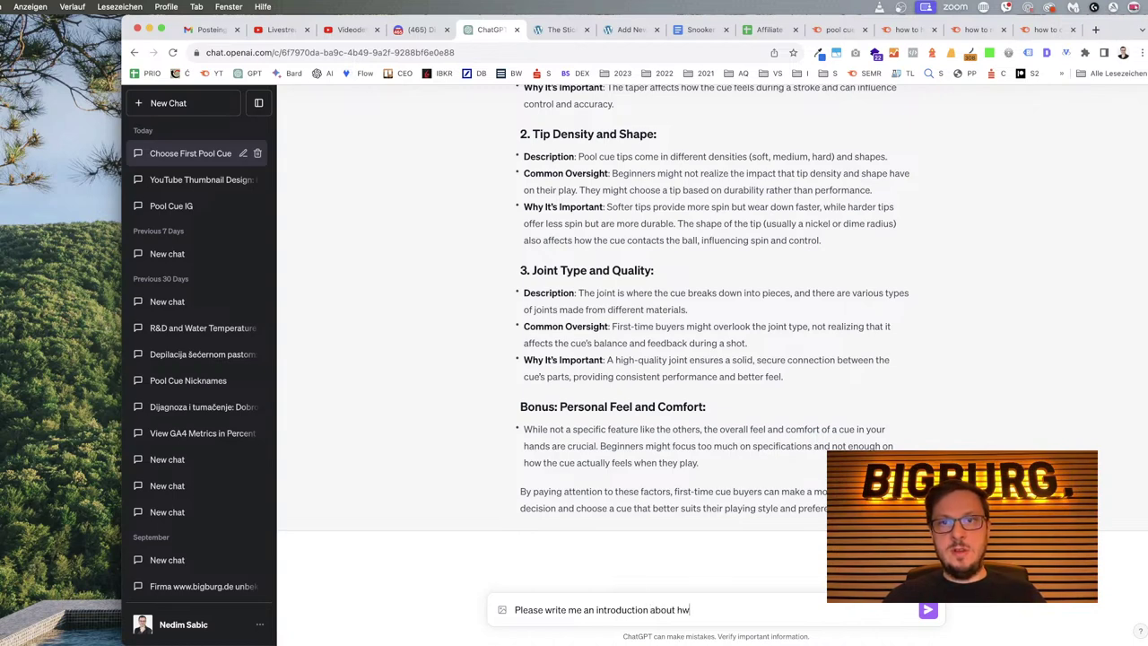
type("ow")
type("first-tim")
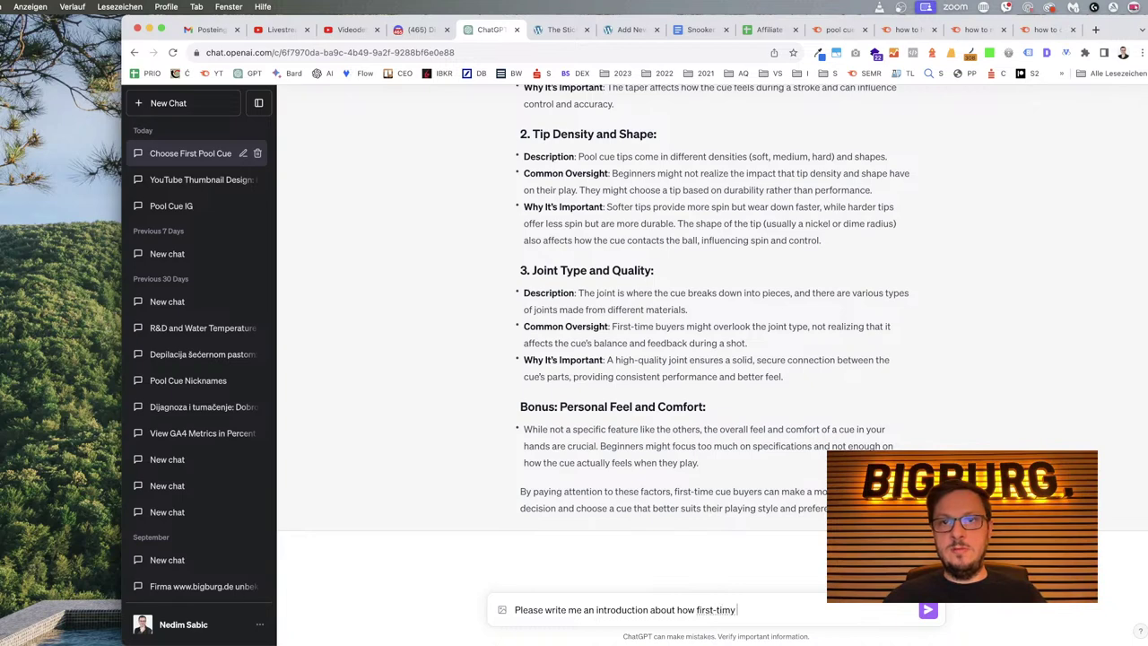
type("e pool cue buyers")
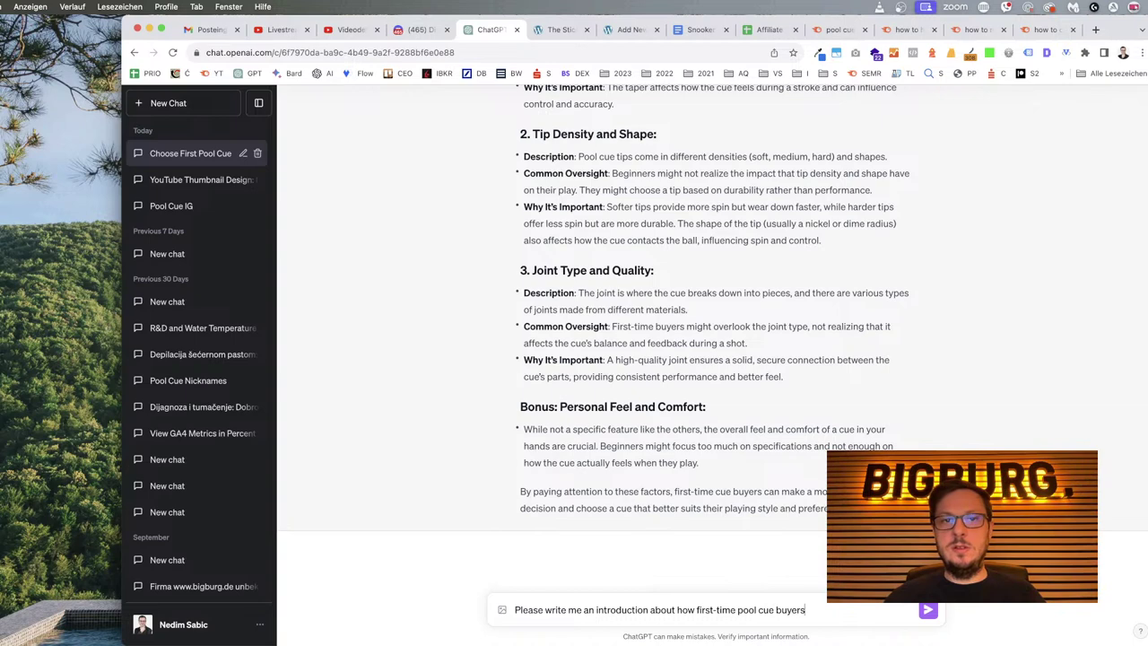
Complete the prompt with "don't know that they need at least three different cues, their own chalk and one pool cue case." and send it.
type(" forget")
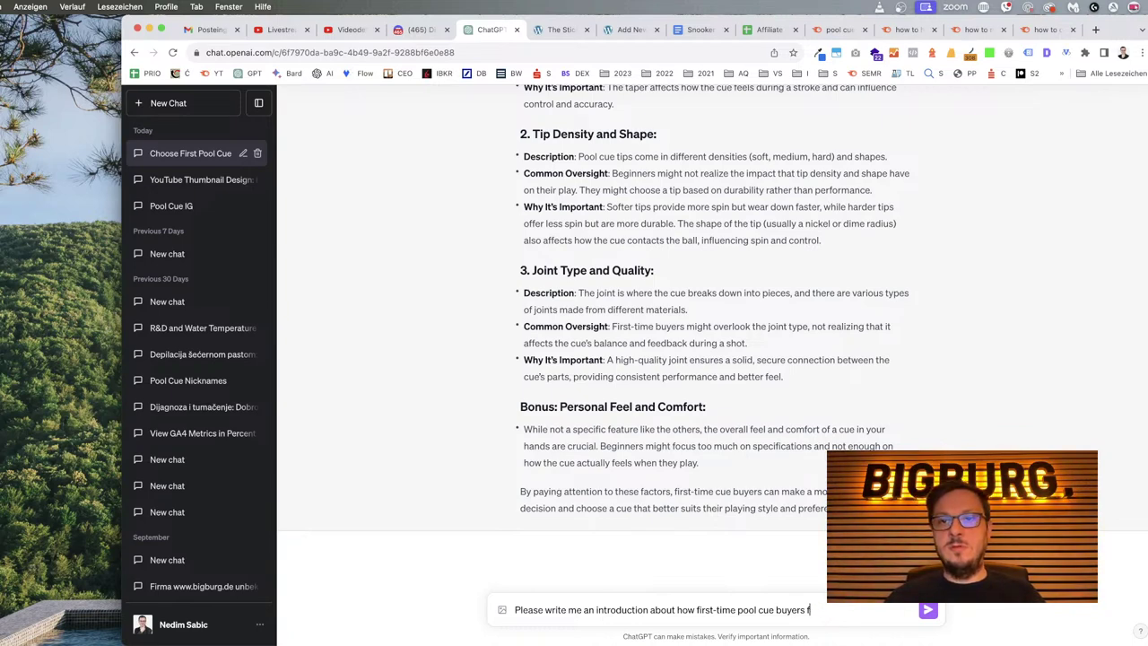
type("don't know")
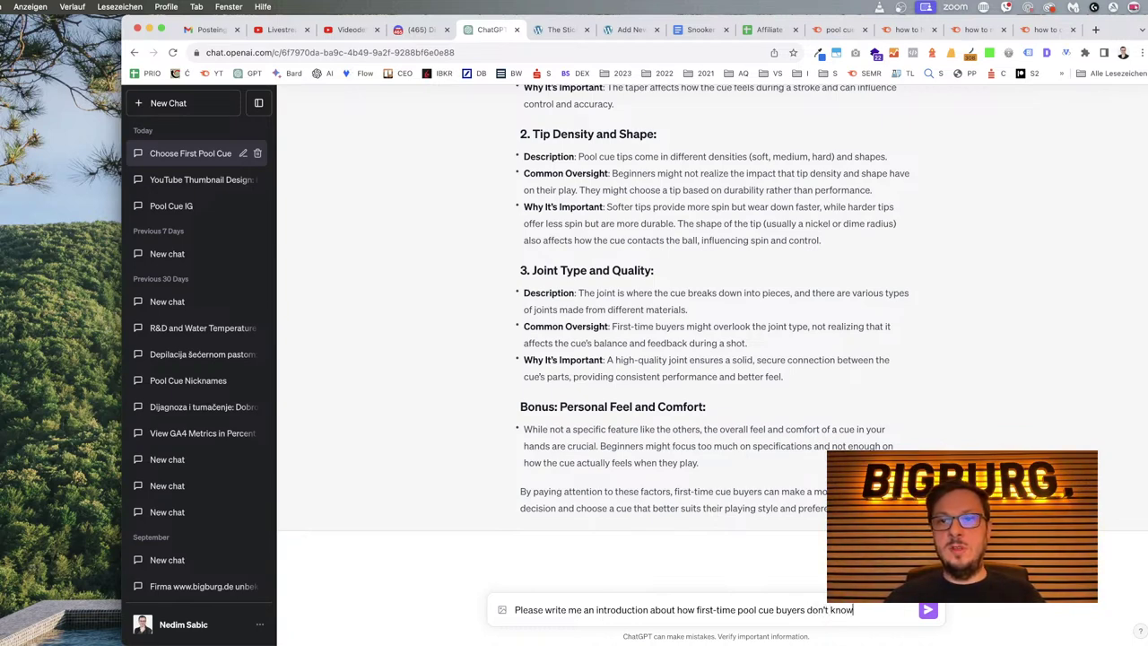
type(" that they need")
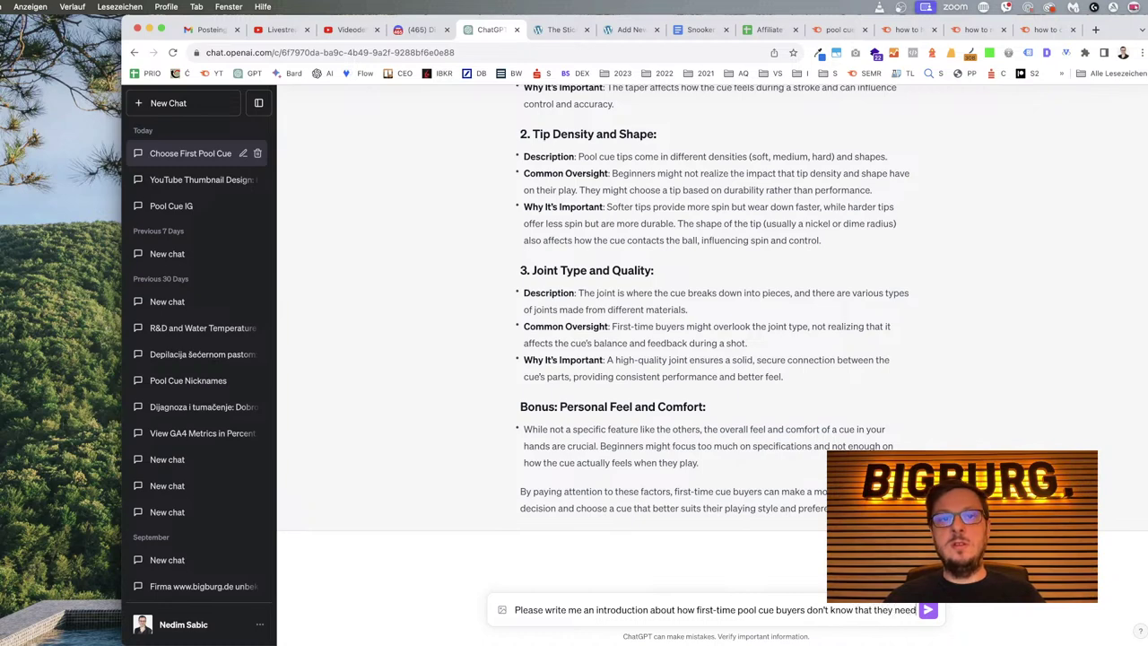
type(" at least ")
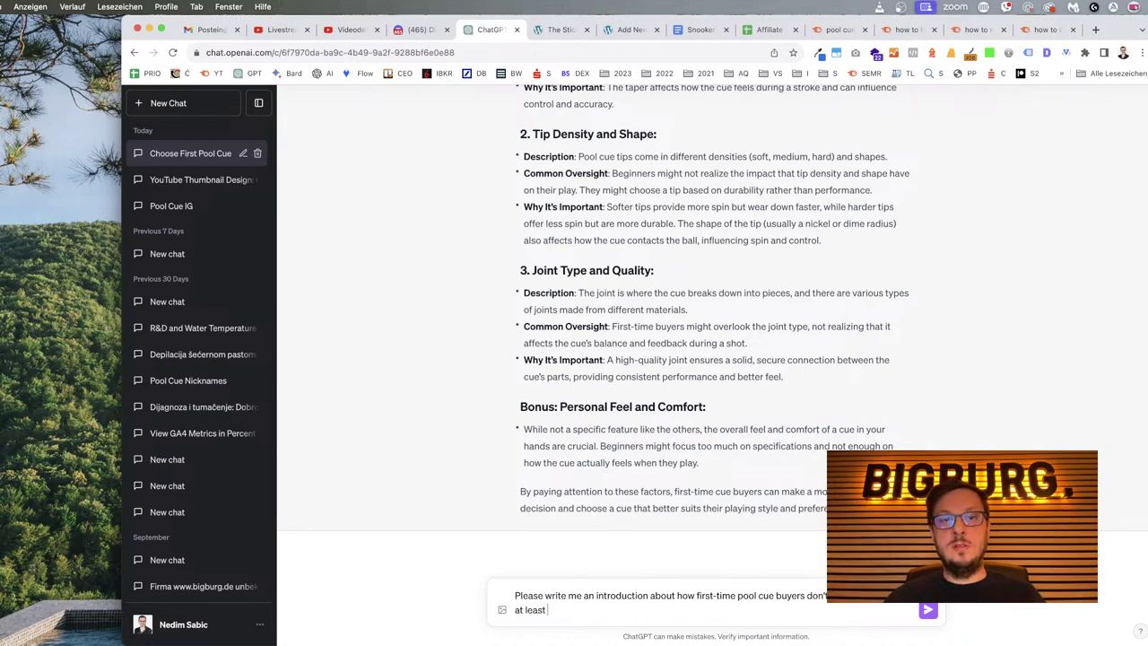
type("three different")
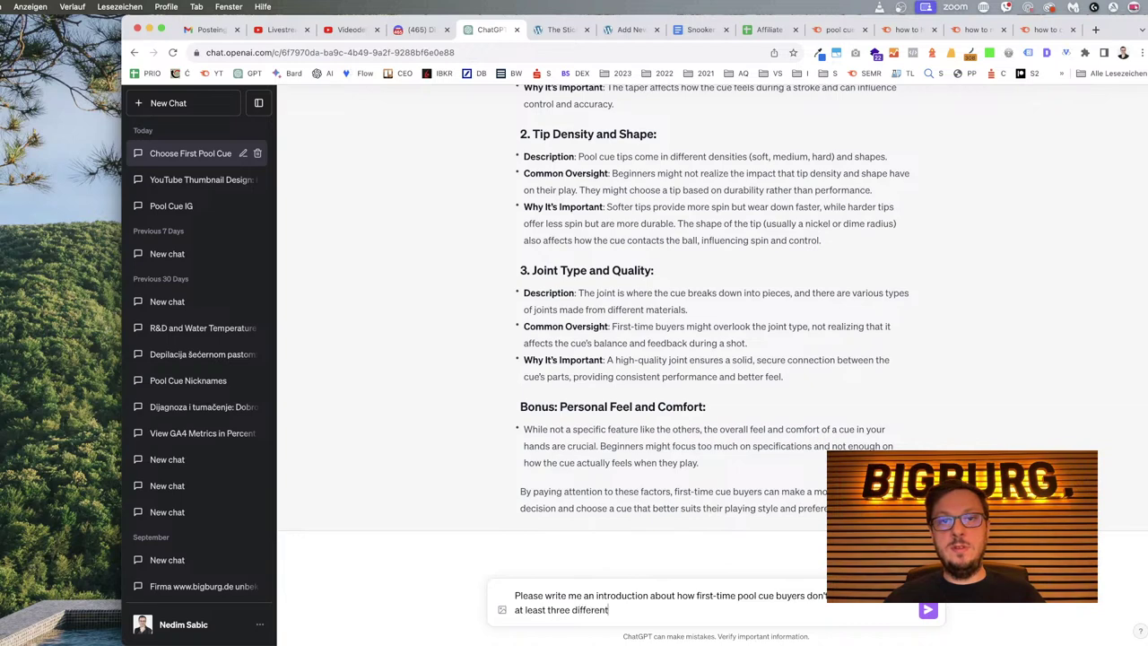
type(" cues na")
type("heir own chalnk")
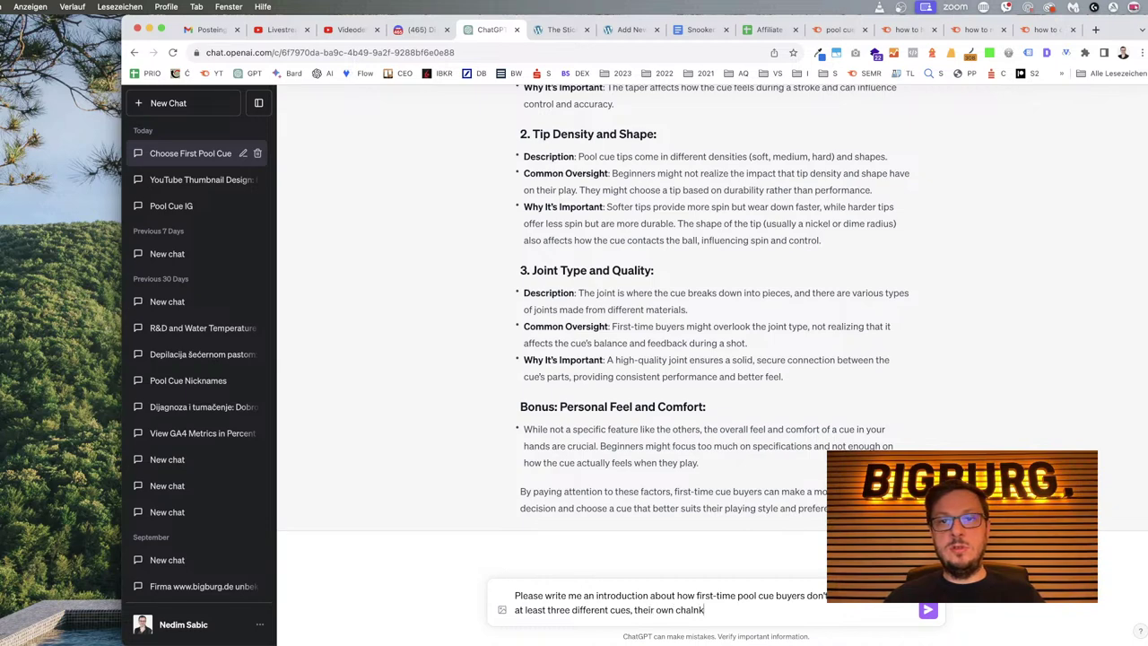
key("BackSpace")
key("BackSpace")
type("k and one pool cue case")
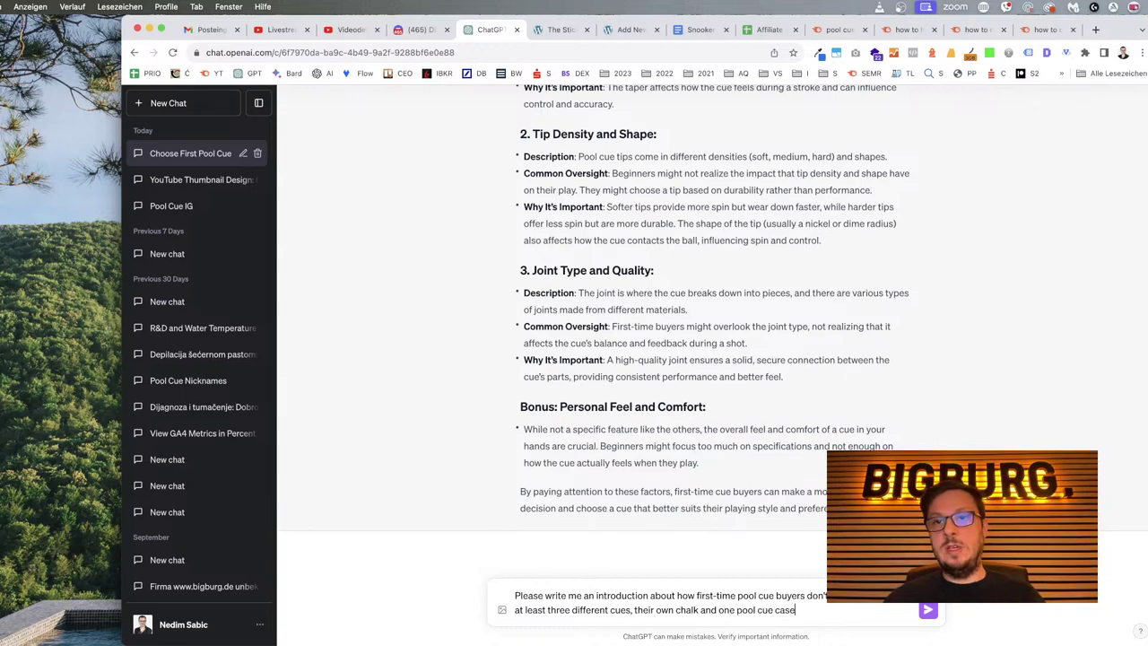
type(".")
key("Return")
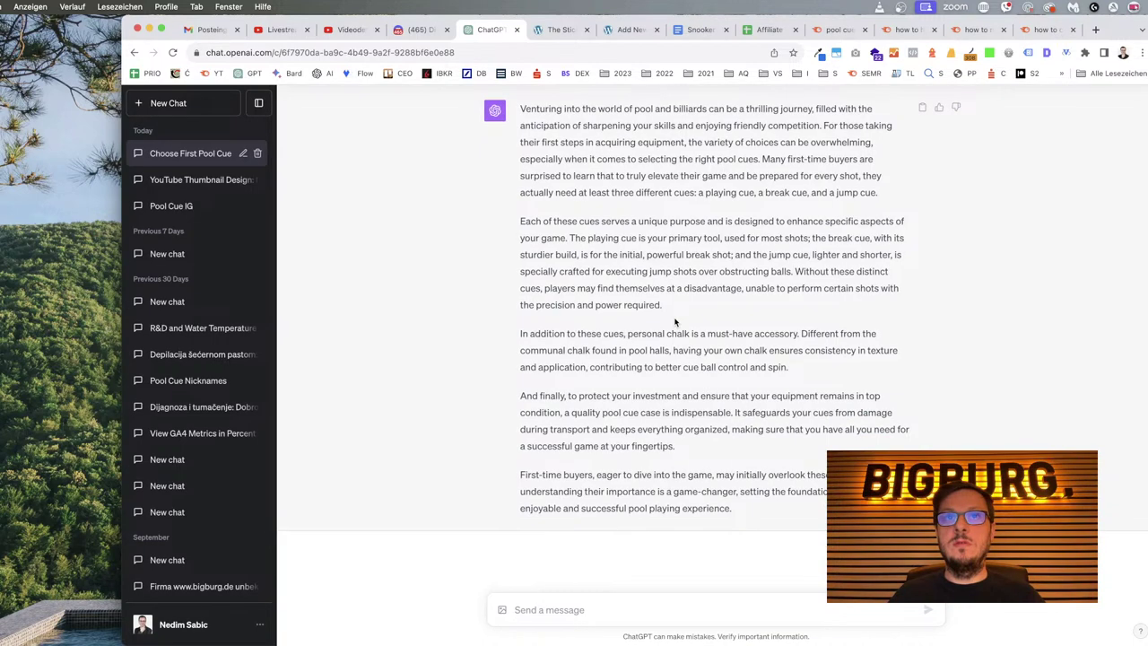
Copy ChatGPT's full introduction and paste it into the WordPress post in place of the word "Most" under the mistakes heading.
scroll(677, 320, "up", 1)
left_click_drag(521, 153, 752, 562)
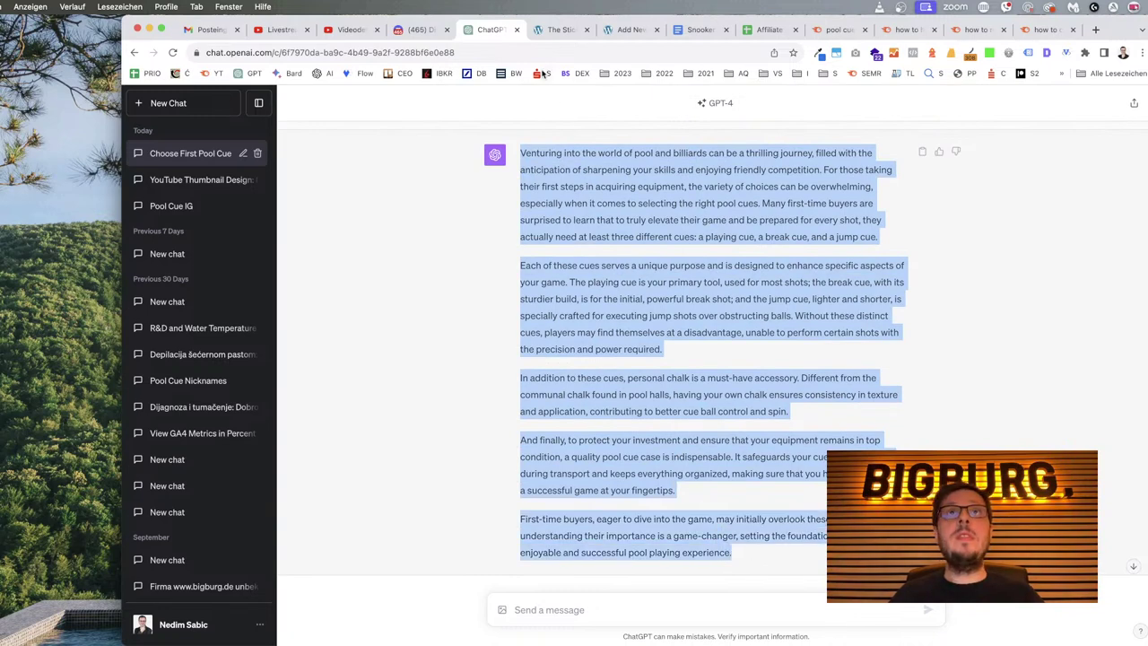
left_click(556, 30)
left_click(638, 31)
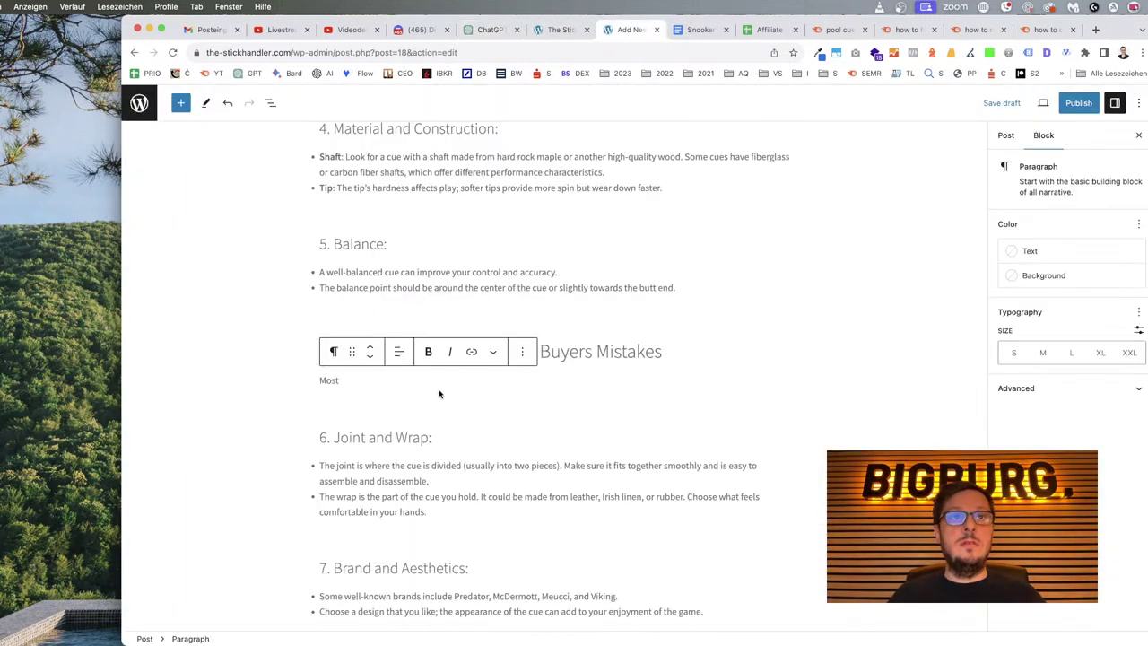
double_click(348, 380)
key("super+v")
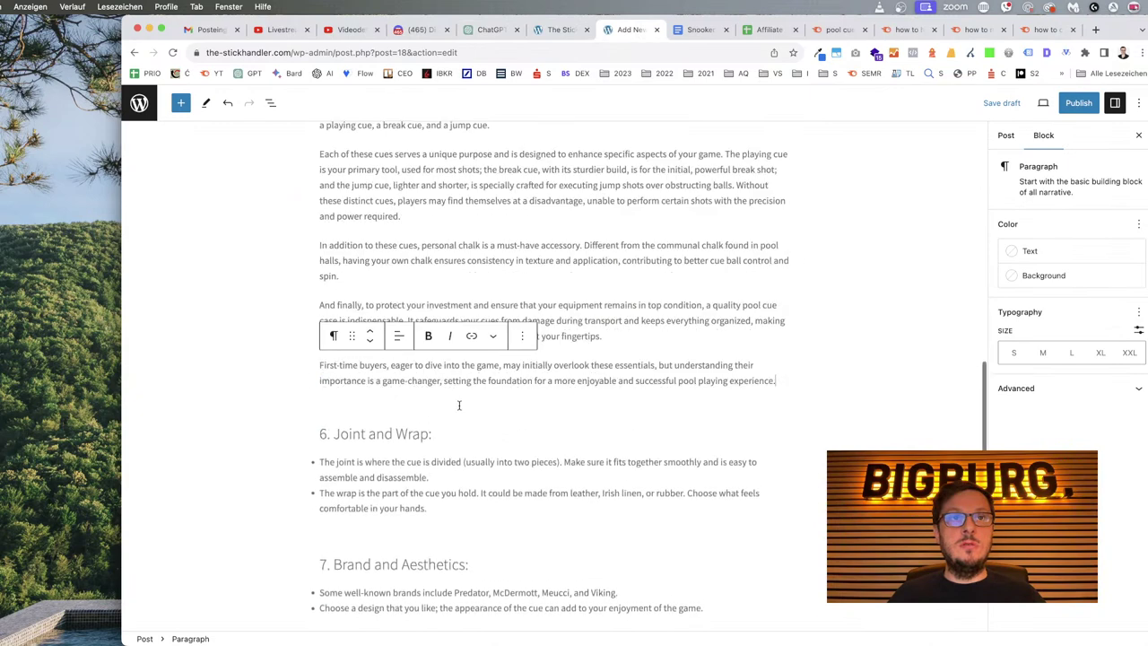
Make "actually need at least three different cues" bold in the first paragraph under the mistakes heading.
scroll(618, 403, "up", 4)
scroll(622, 394, "up", 1)
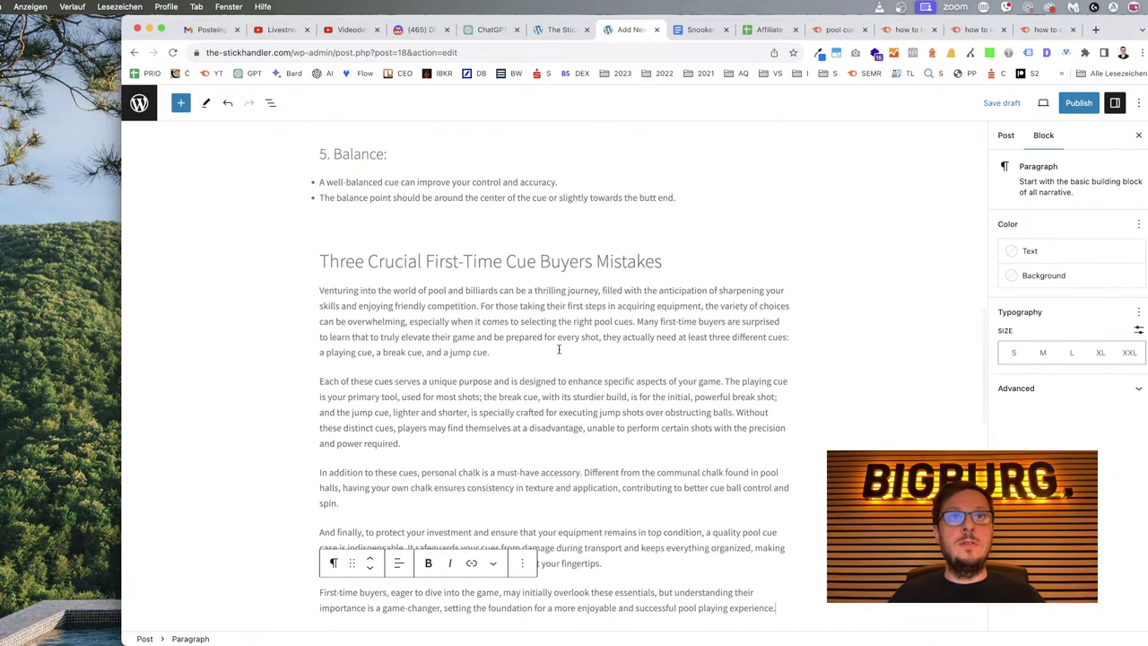
scroll(558, 349, "down", 1)
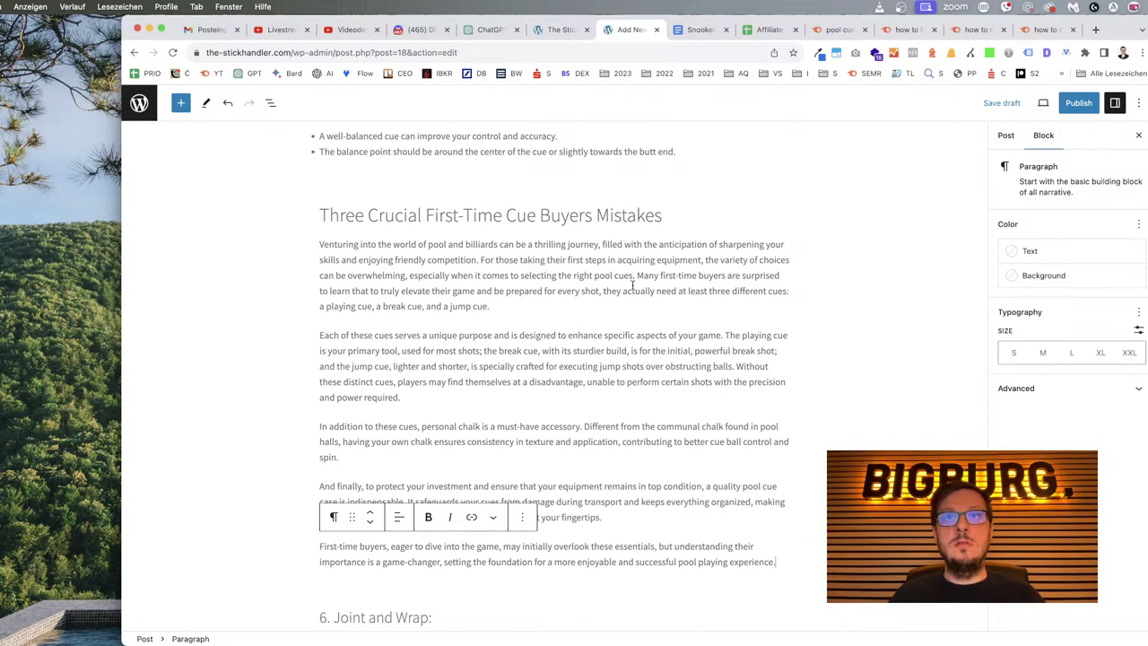
left_click_drag(624, 290, 787, 285)
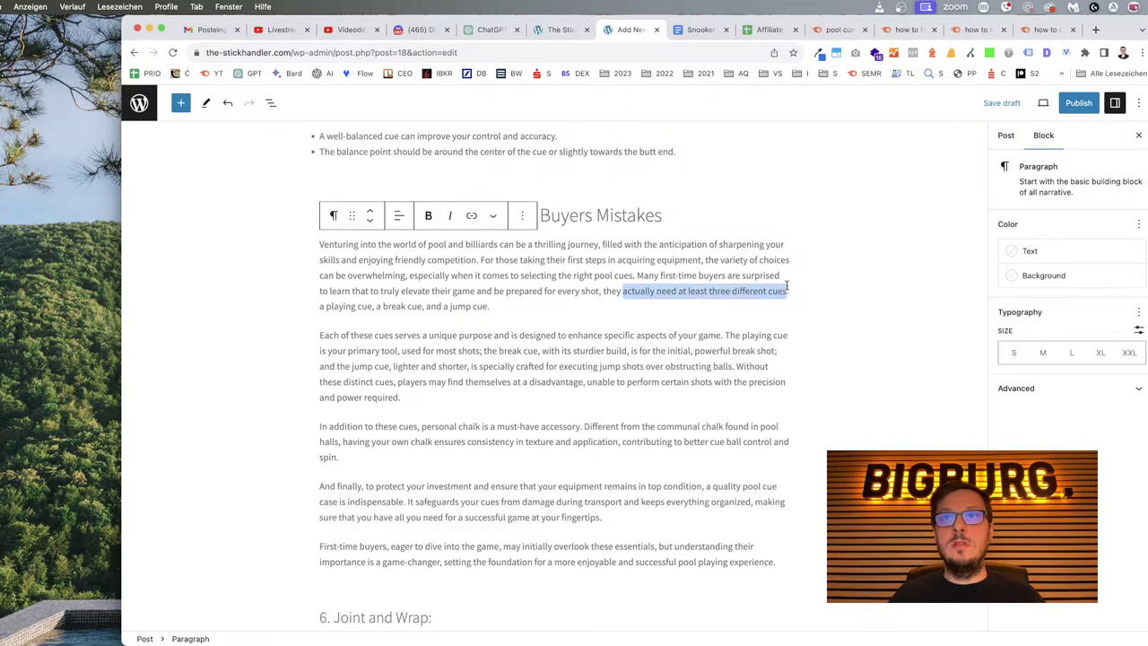
left_click(428, 215)
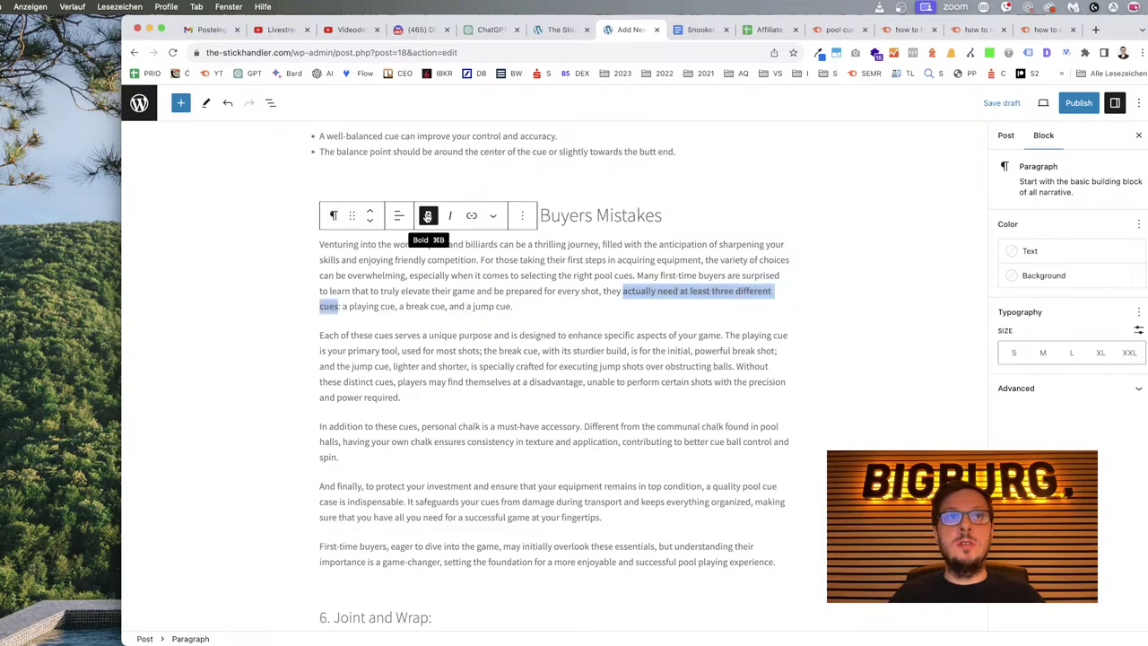
Merge the "Each of these cues" sentence into the first paragraph and start a new paragraph at "The playing cue is your primary tool".
left_click(390, 334)
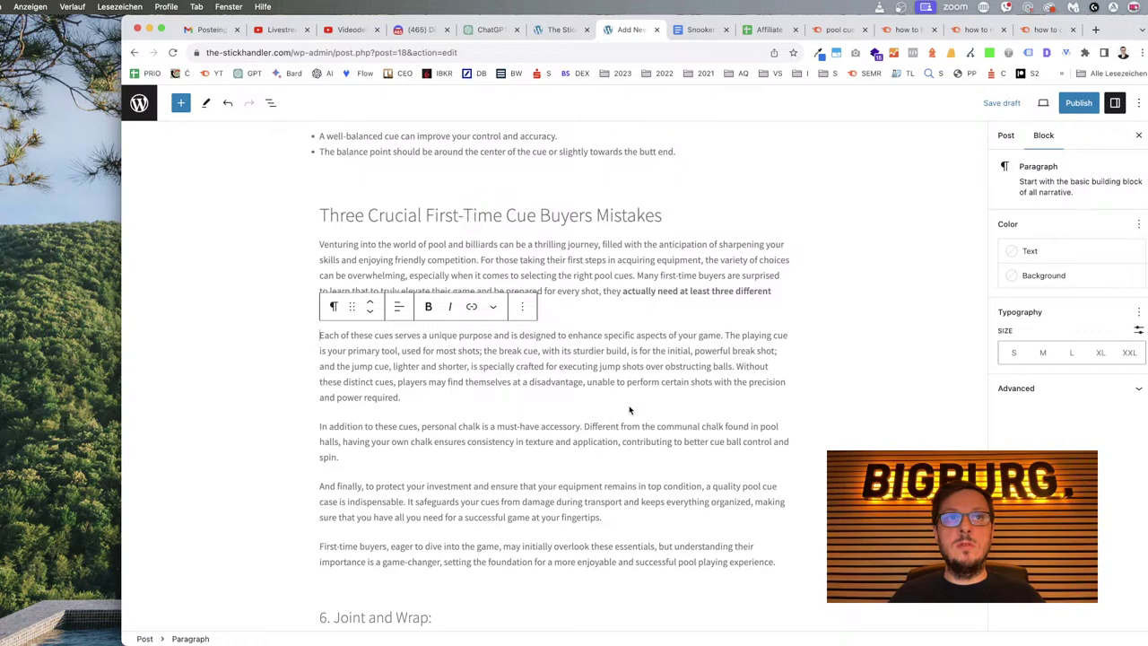
key("BackSpace")
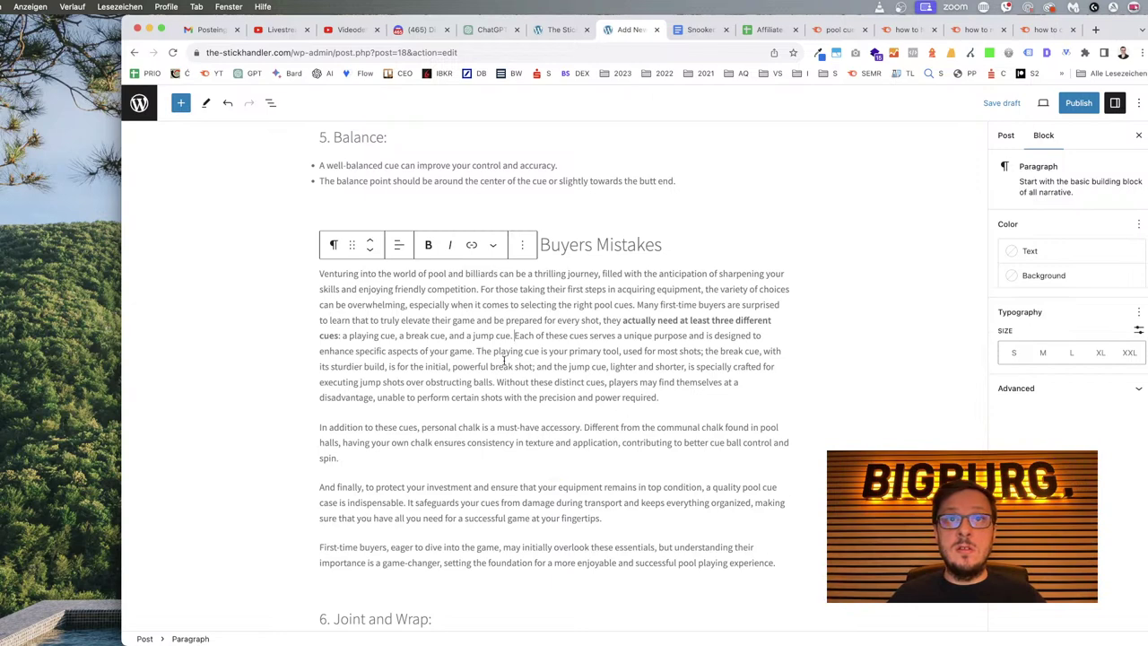
left_click(476, 350)
key("Return")
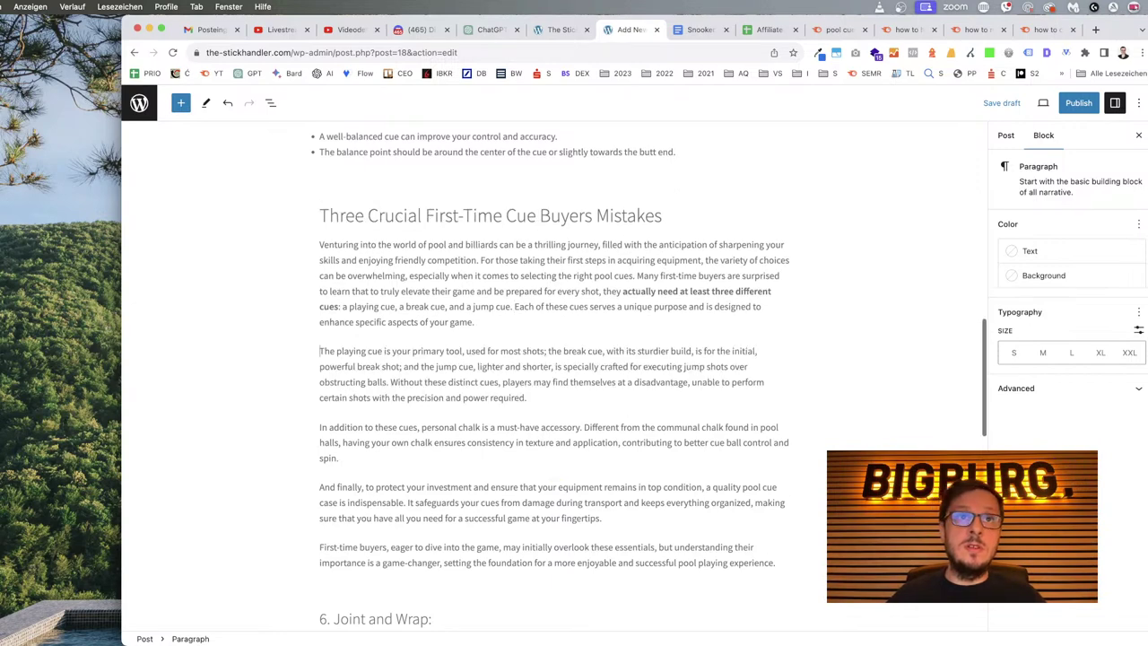
Insert a level-3 heading reading "The Playing Cue" above the paragraph that begins "The playing cue is your primary tool".
left_click(563, 338)
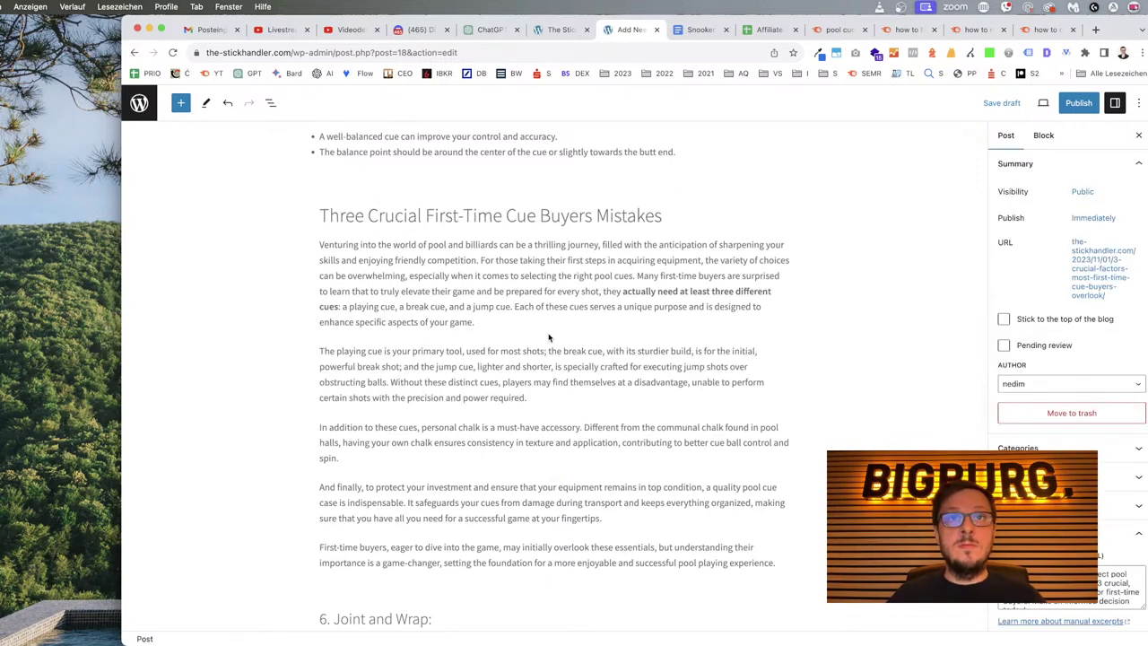
left_click(555, 336)
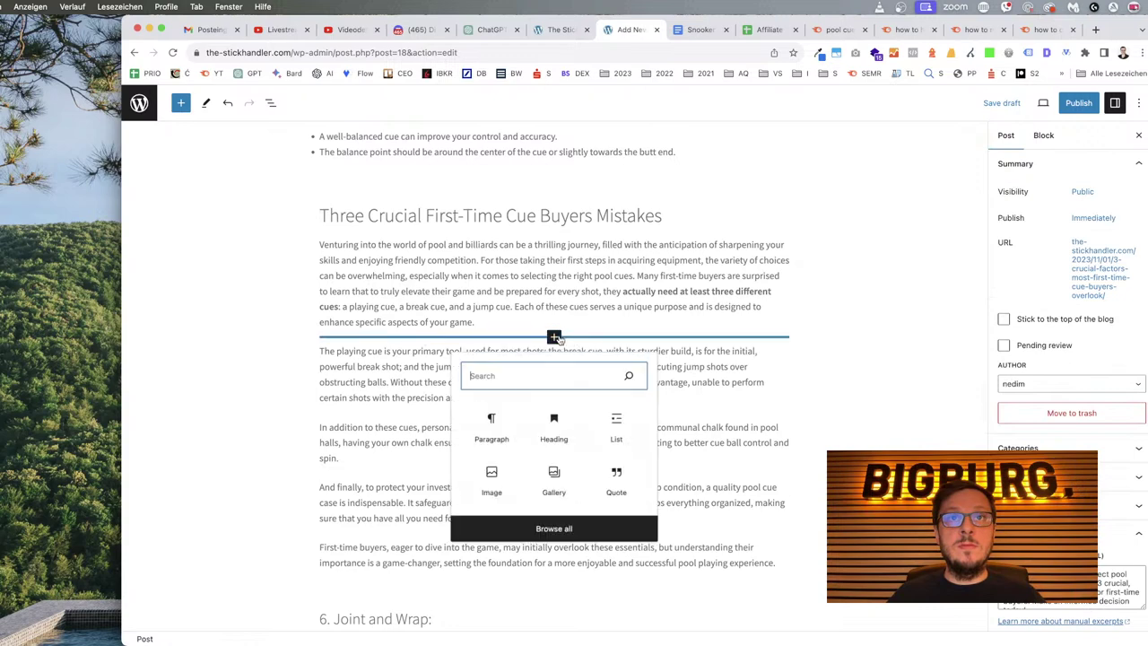
left_click(549, 430)
type("The ")
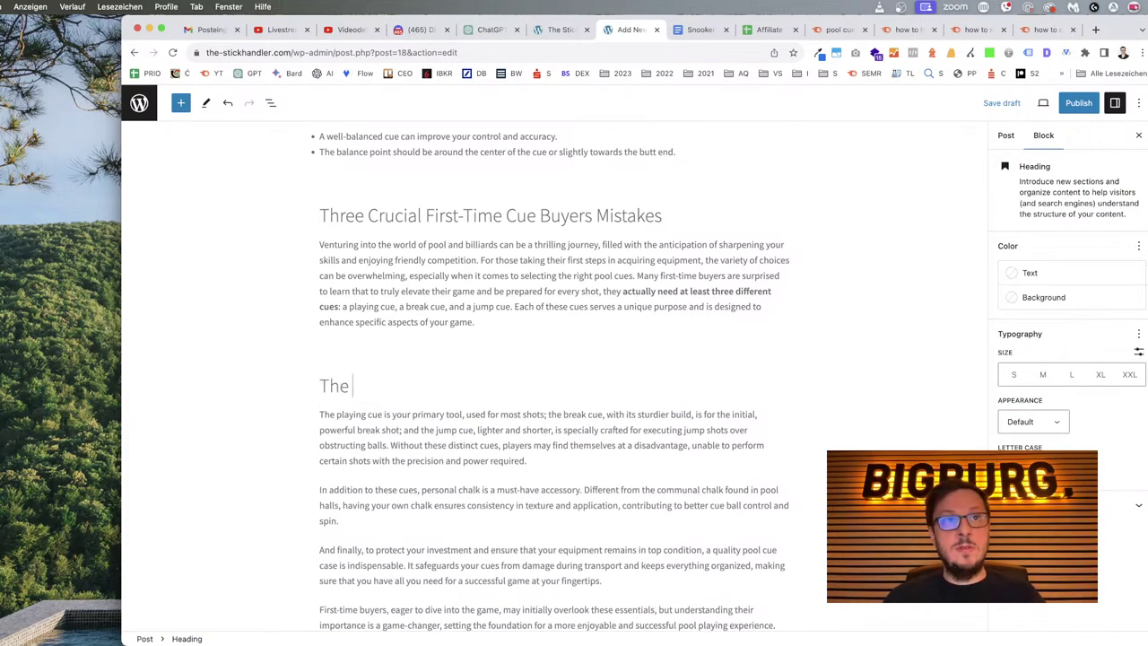
type("Playing Cue")
key("shift+alt+Left")
key("shift+alt+Left")
key("shift+alt+Left")
key("cmd+c")
left_click(421, 351)
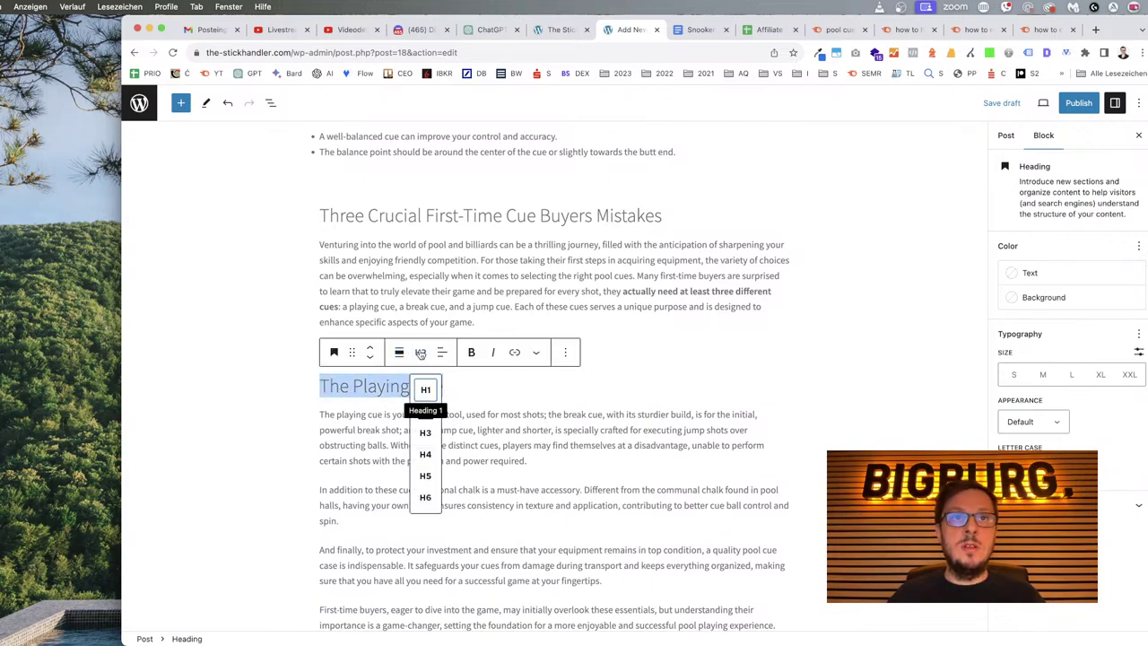
left_click(425, 434)
left_click(547, 452)
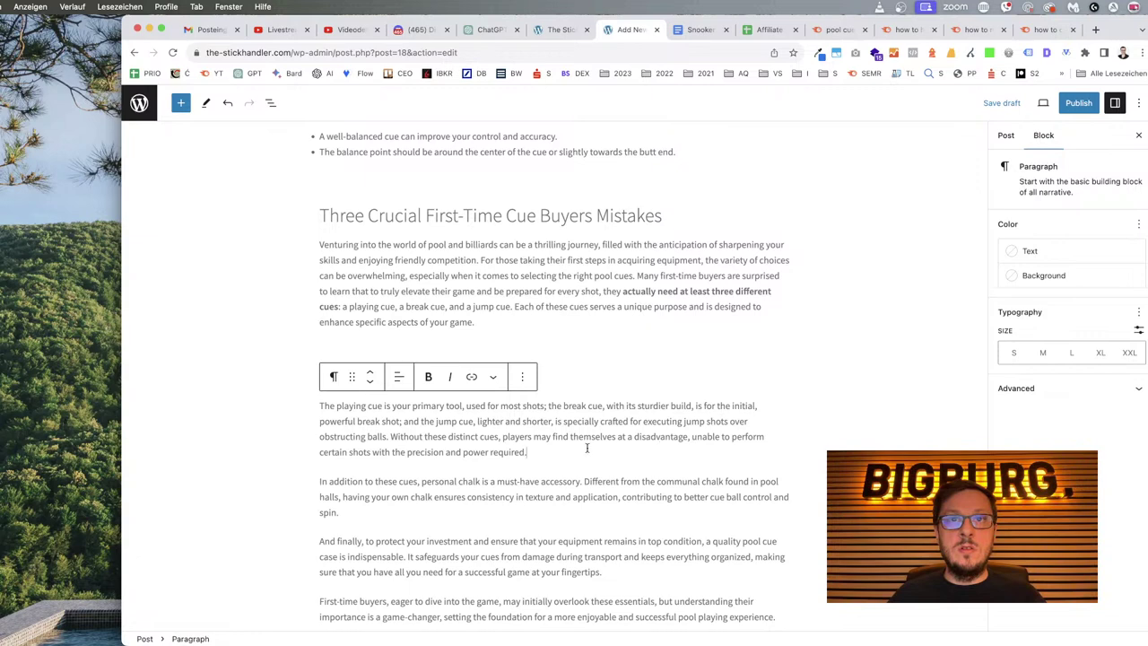
Extend the "The Playing Cue" heading with ", Break Cue and Jump Cue".
left_click(392, 346)
key("cmd+v")
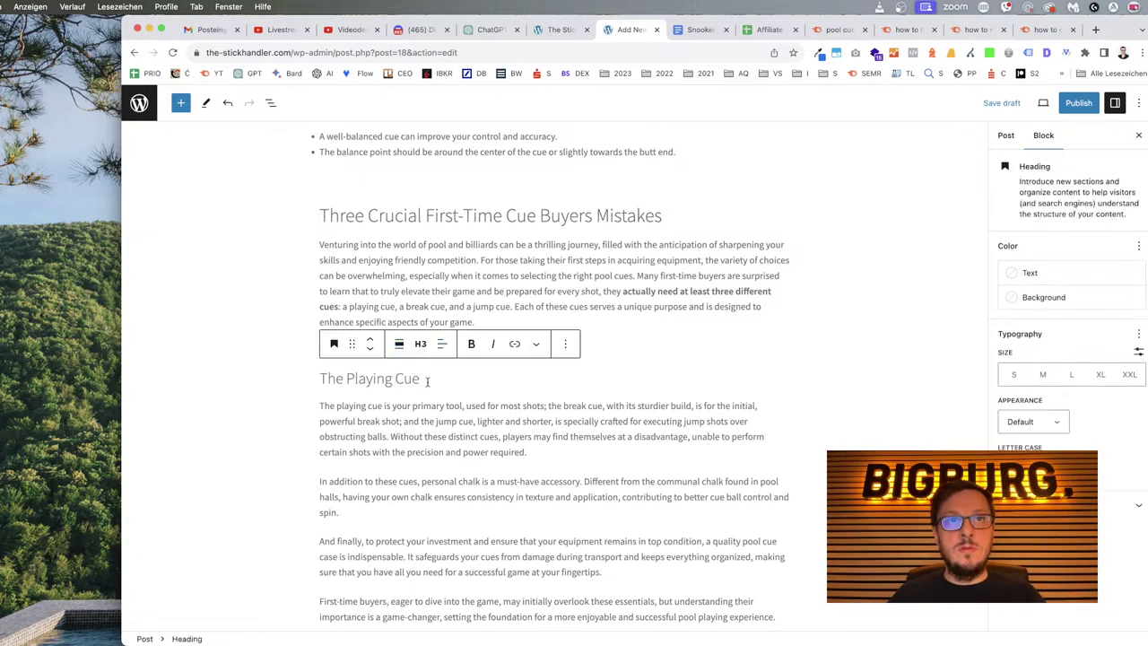
left_click(426, 378)
type(", Break Cue and")
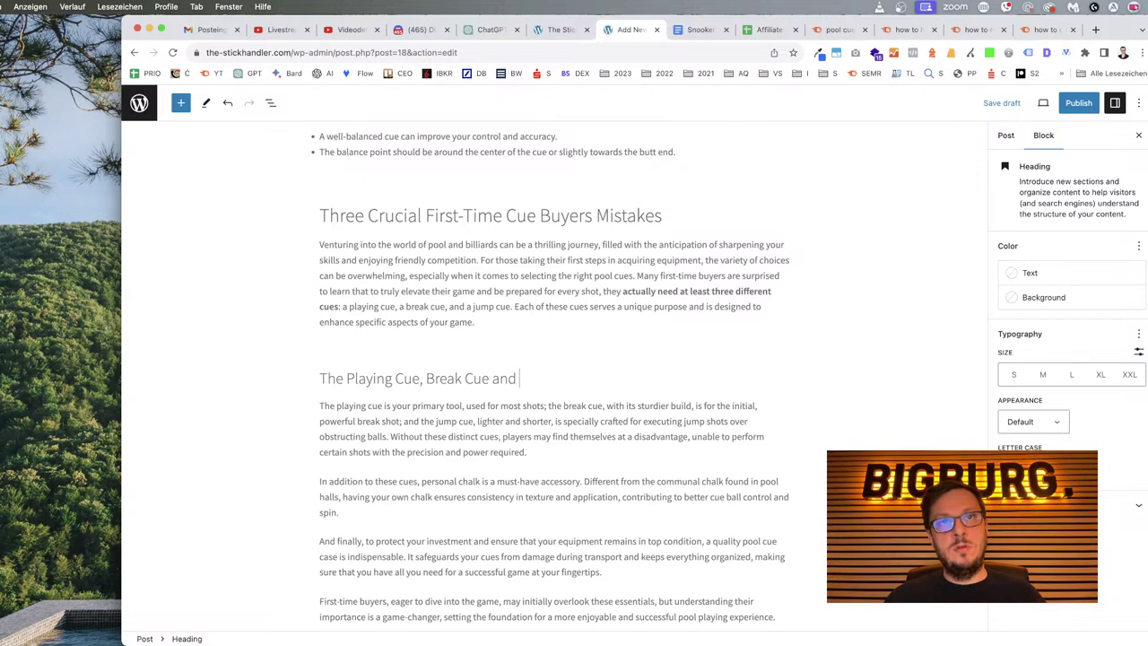
type(" Jump Cue")
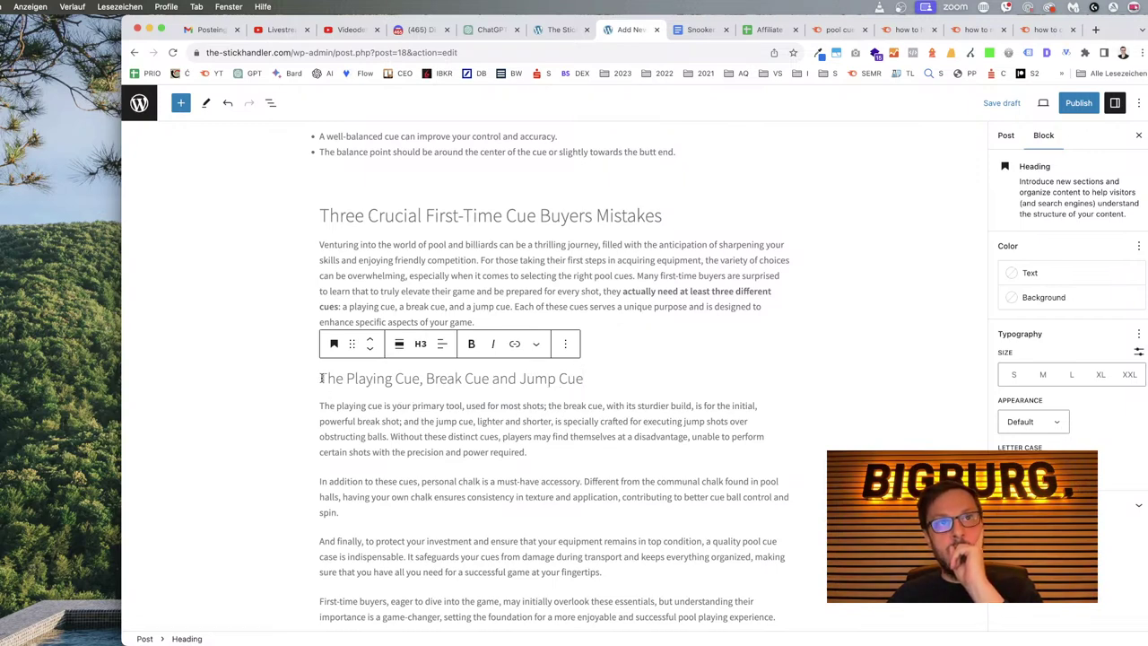
Replace the "The Playing Cue, Break Cue and Jump Cue" heading text with "You need at least three different cues!".
left_click(321, 377)
type("You need at lea")
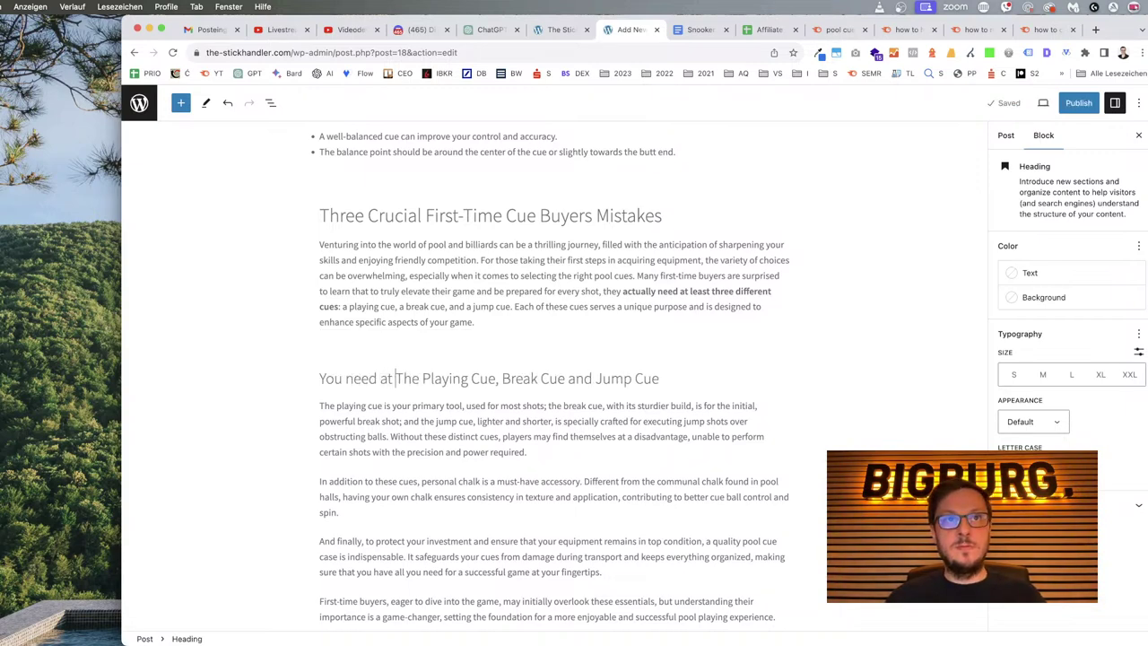
type("st three different cues!")
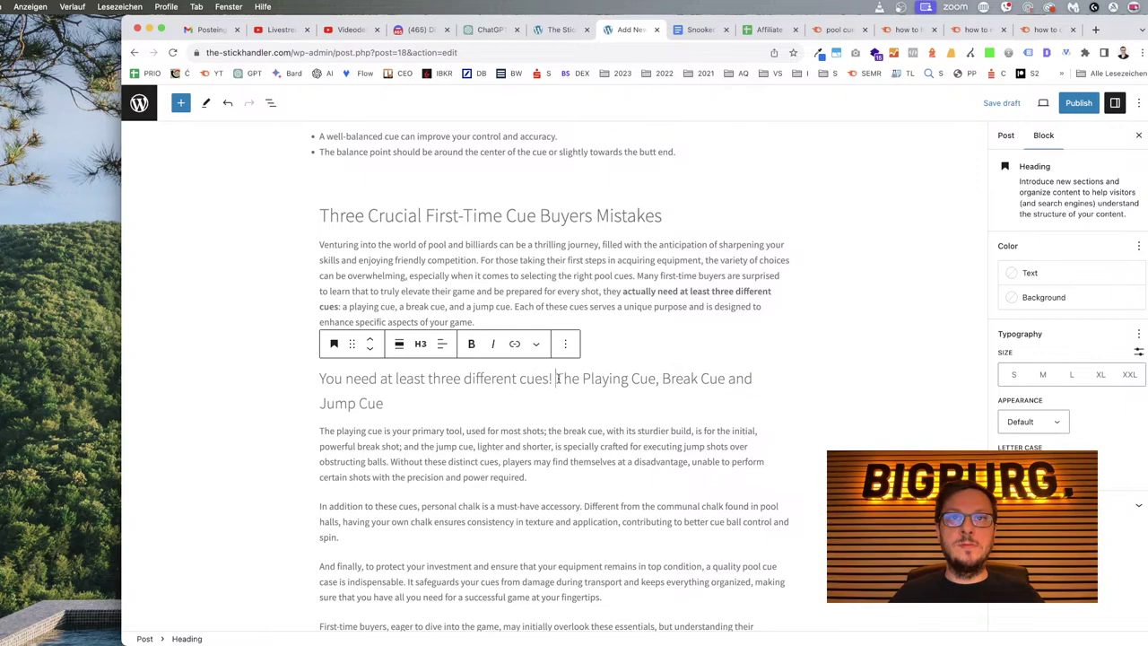
left_click_drag(557, 379, 556, 394)
key("BackSpace")
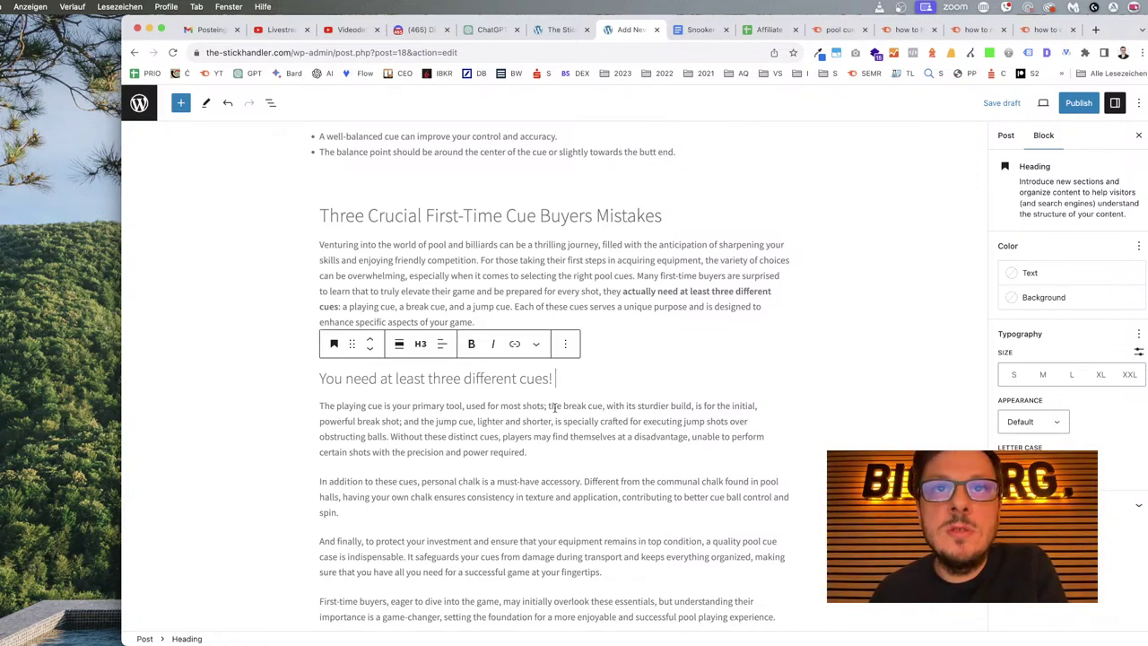
Make "playing cue", "break cue" and "jump cue" bold in the paragraph under the "You need at least three different cues!" heading.
left_click(337, 406)
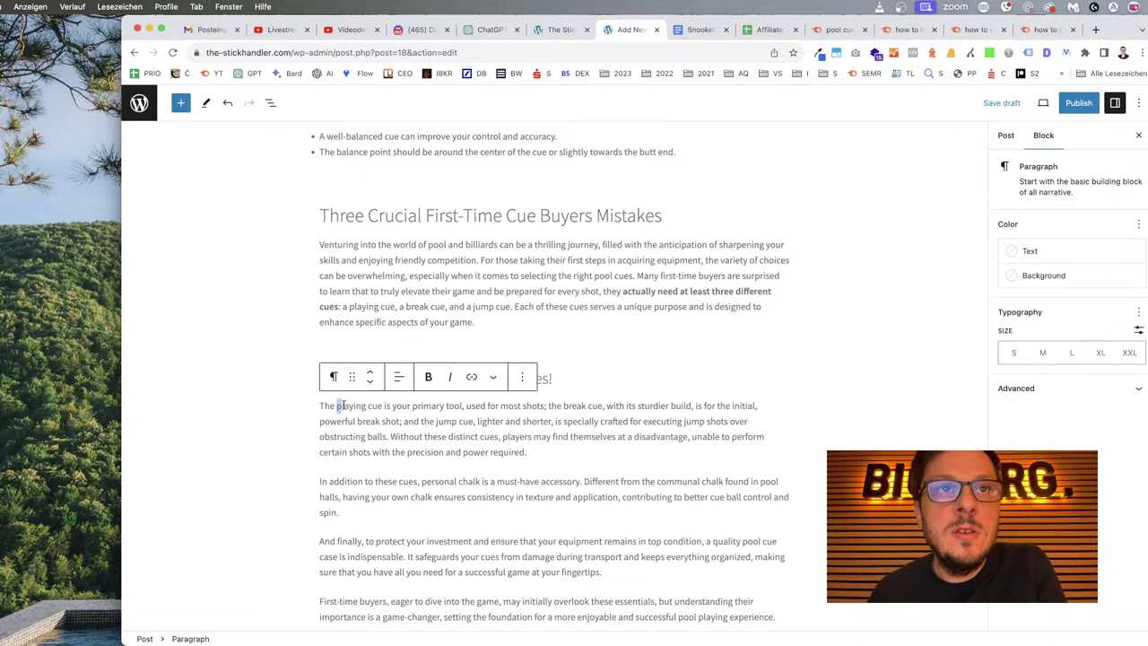
left_click_drag(337, 406, 383, 405)
key("super+b")
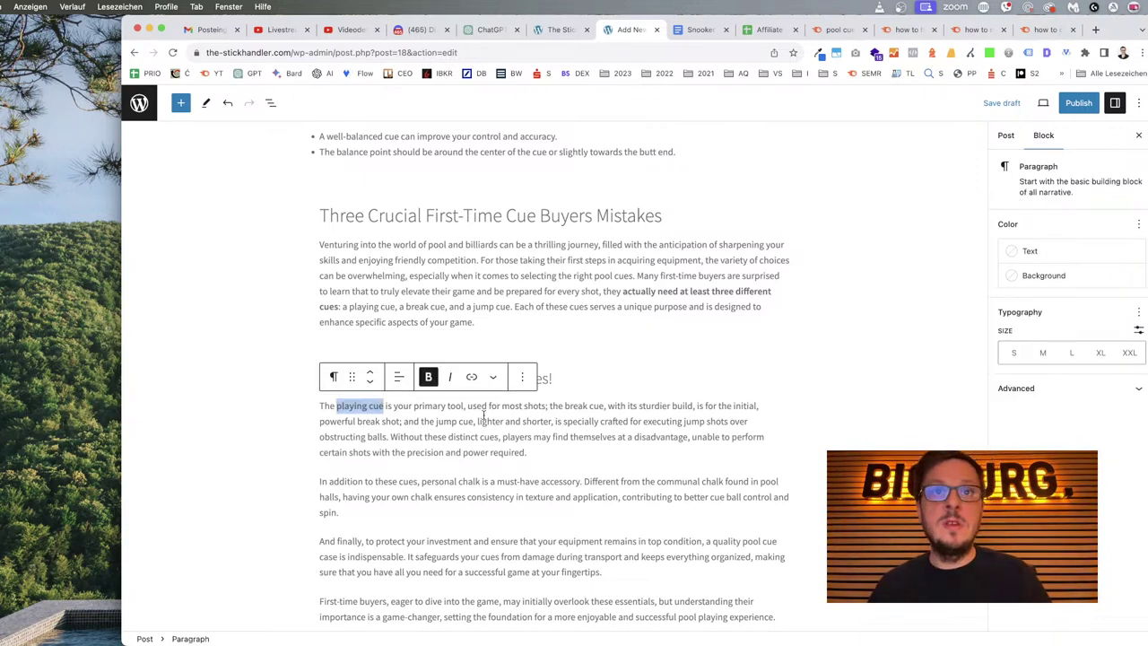
left_click_drag(564, 405, 601, 403)
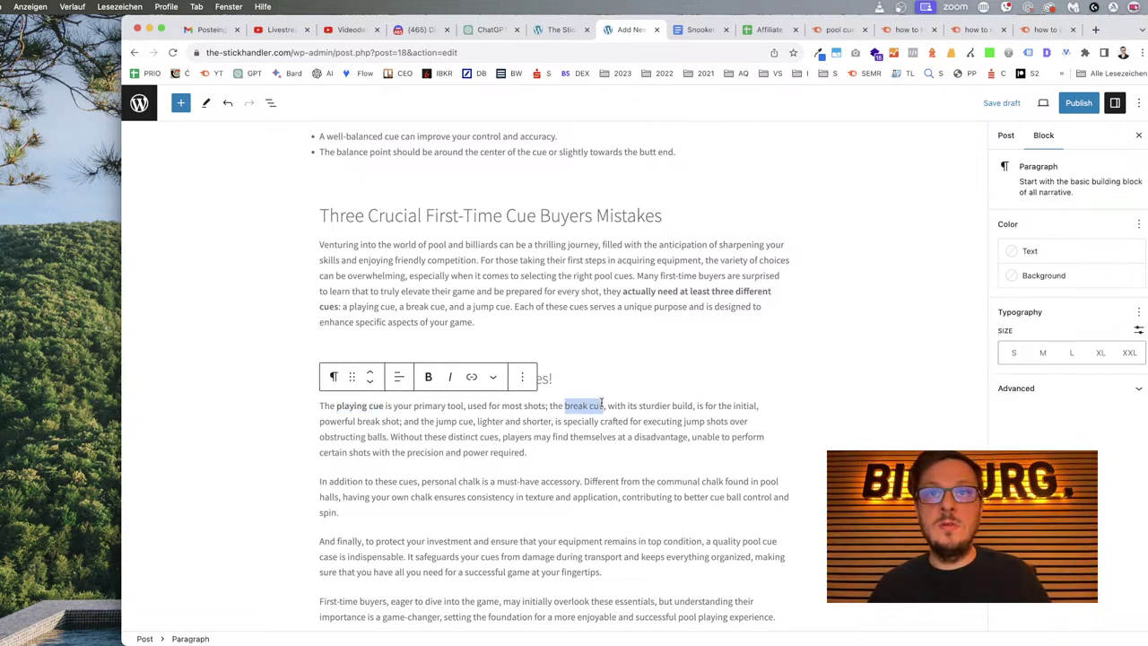
key("super+b")
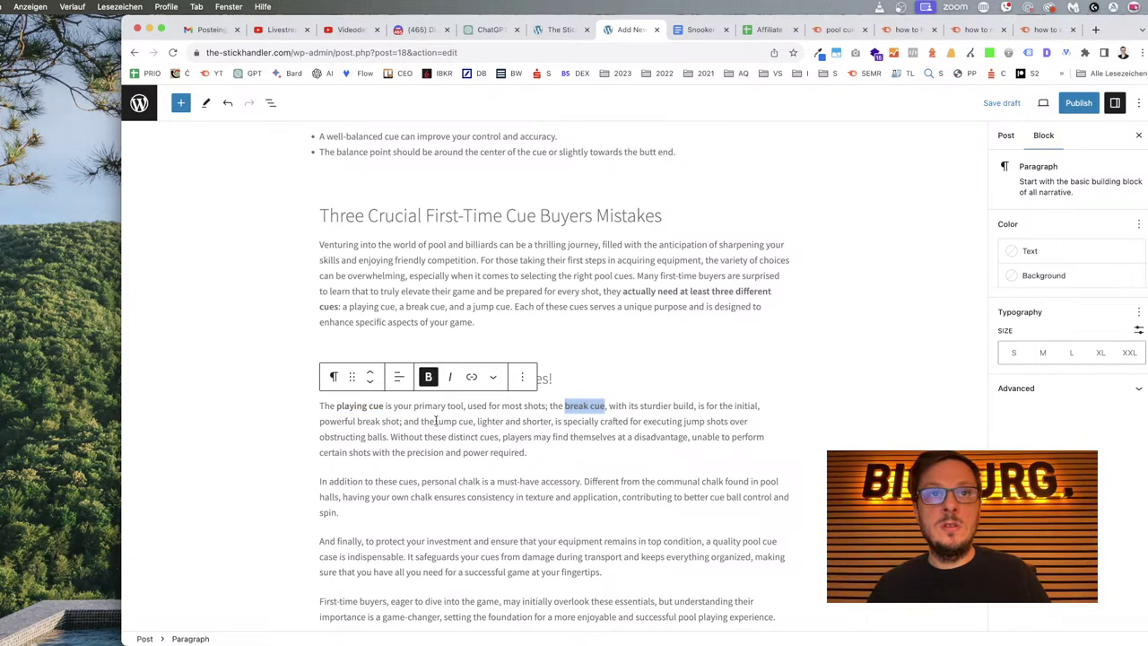
left_click_drag(436, 420, 472, 421)
key("super+b")
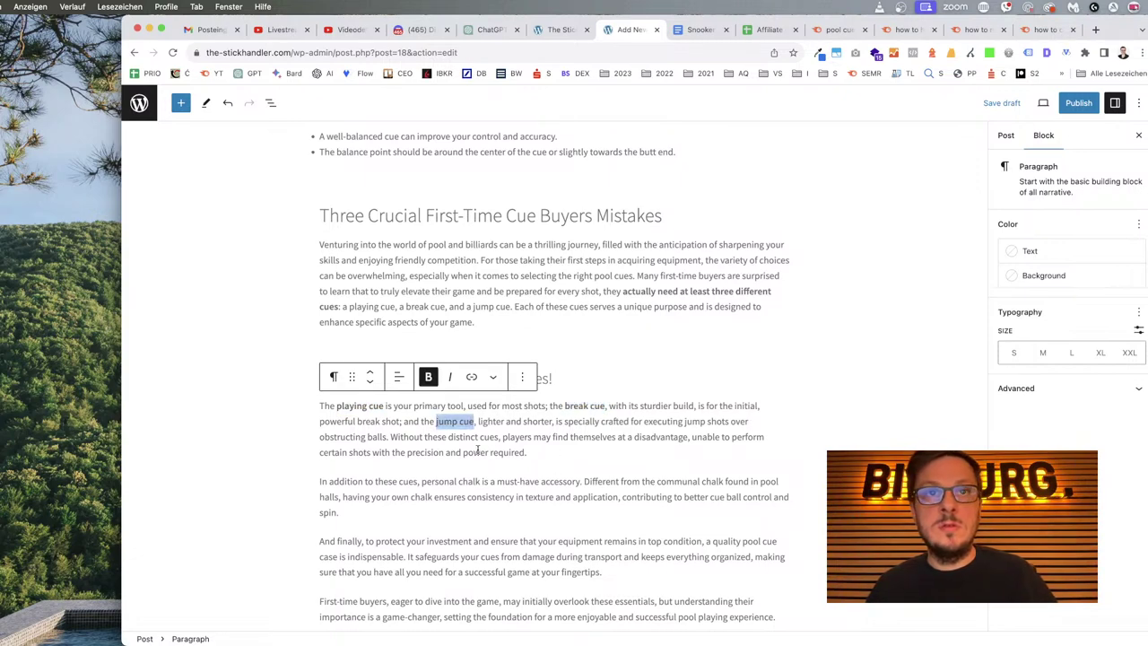
Insert a level-3 heading reading "You need your own cue chalk!" above the paragraph that begins "In addition to these cues".
left_click(497, 501)
scroll(518, 499, "down", 3)
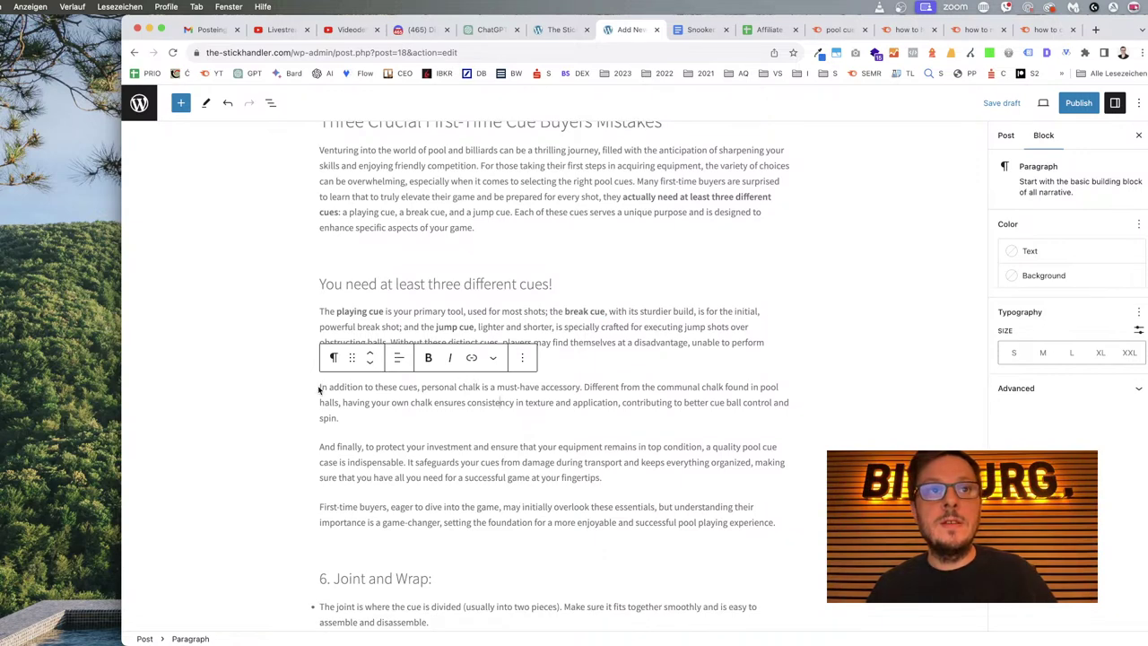
left_click(607, 374)
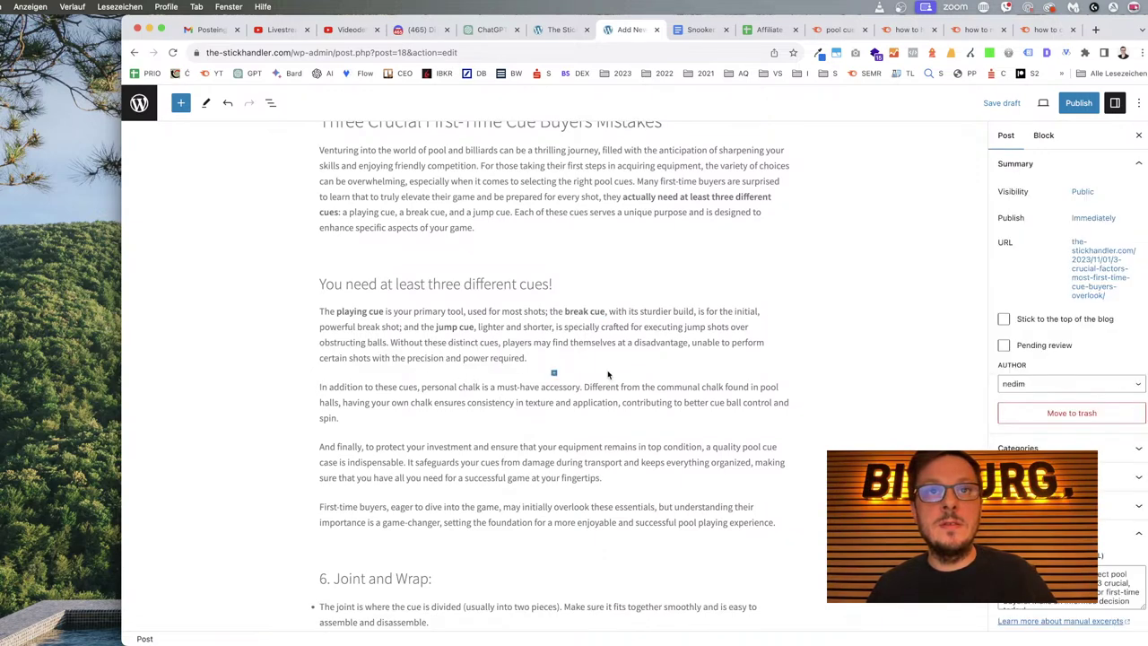
left_click(553, 372)
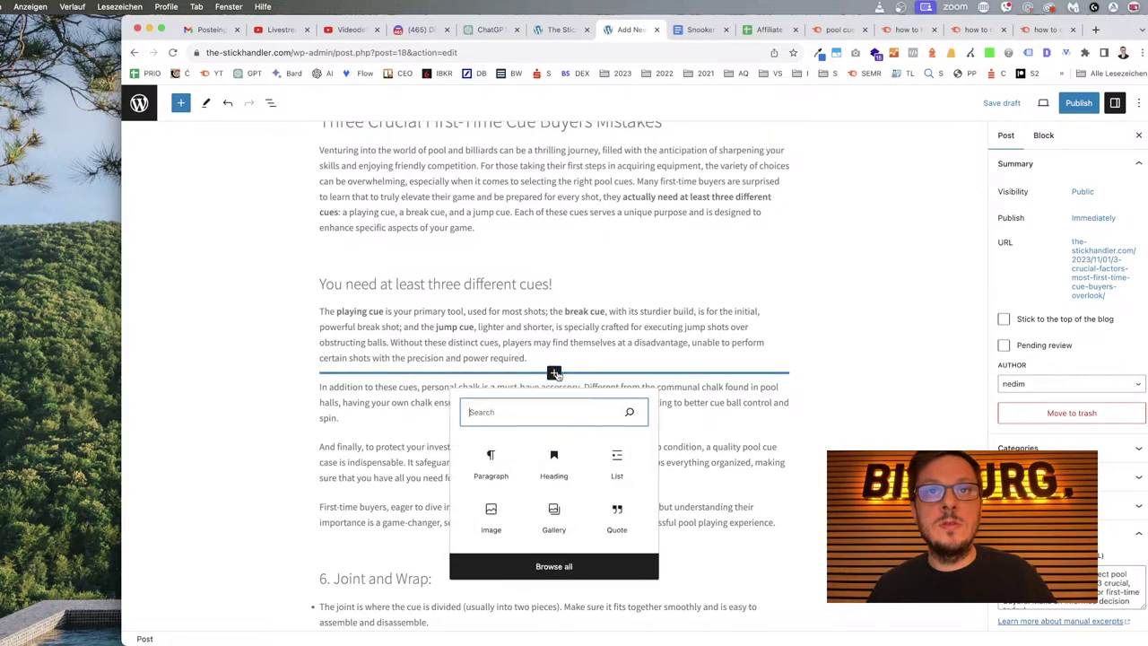
left_click(554, 465)
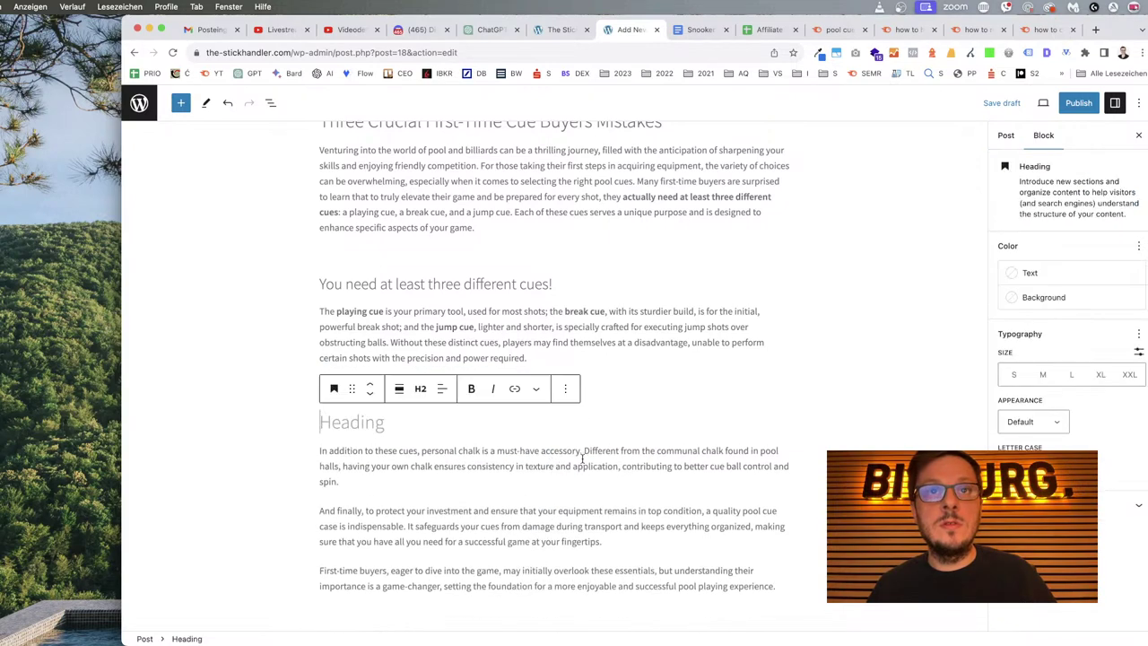
left_click(420, 388)
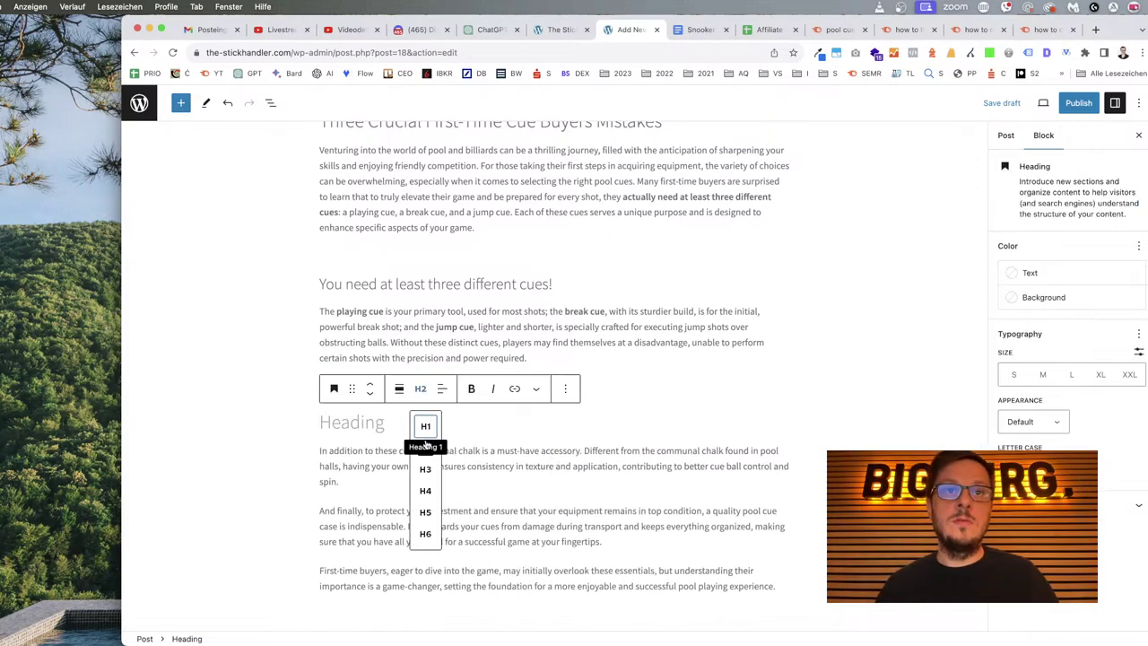
left_click(425, 468)
type("Yo")
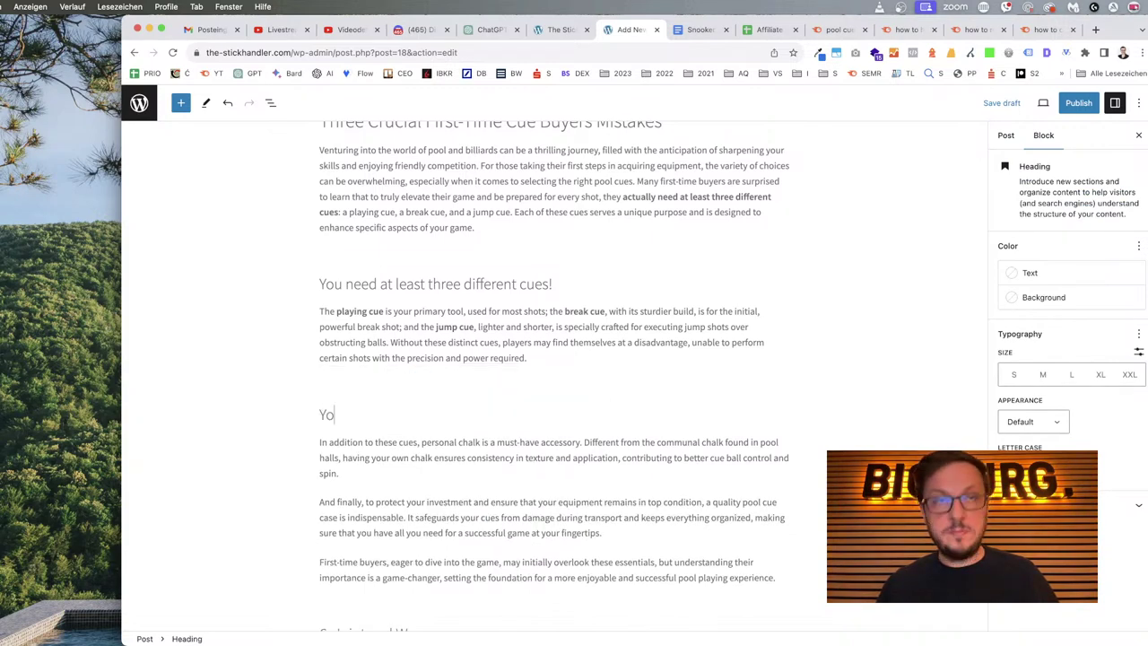
type("u need your ")
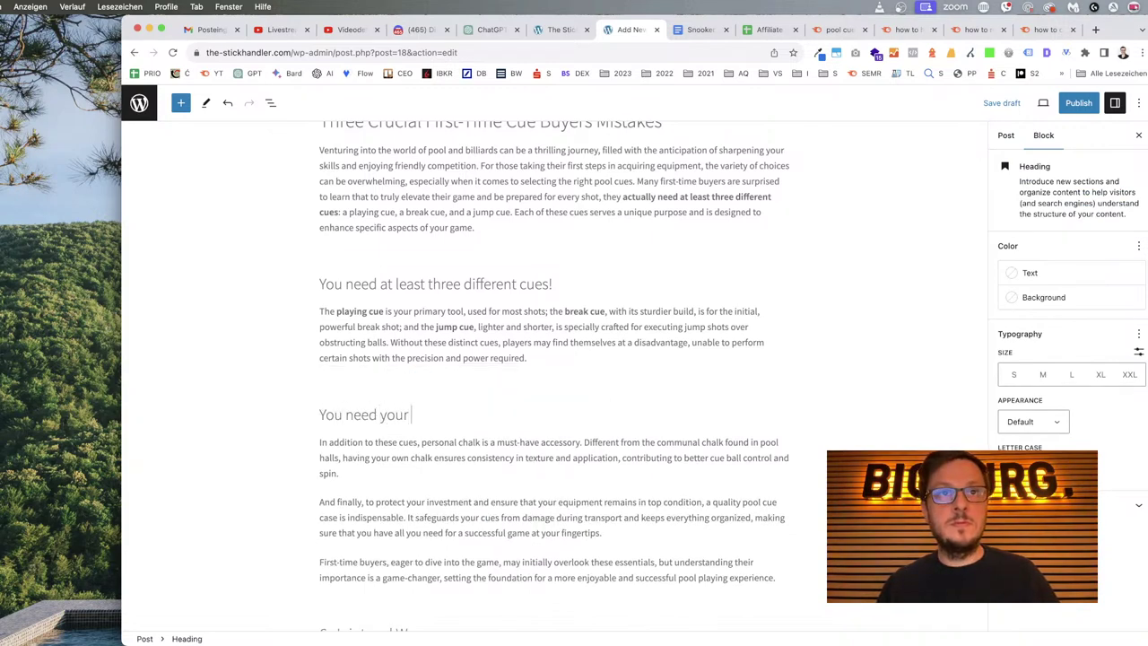
type("own")
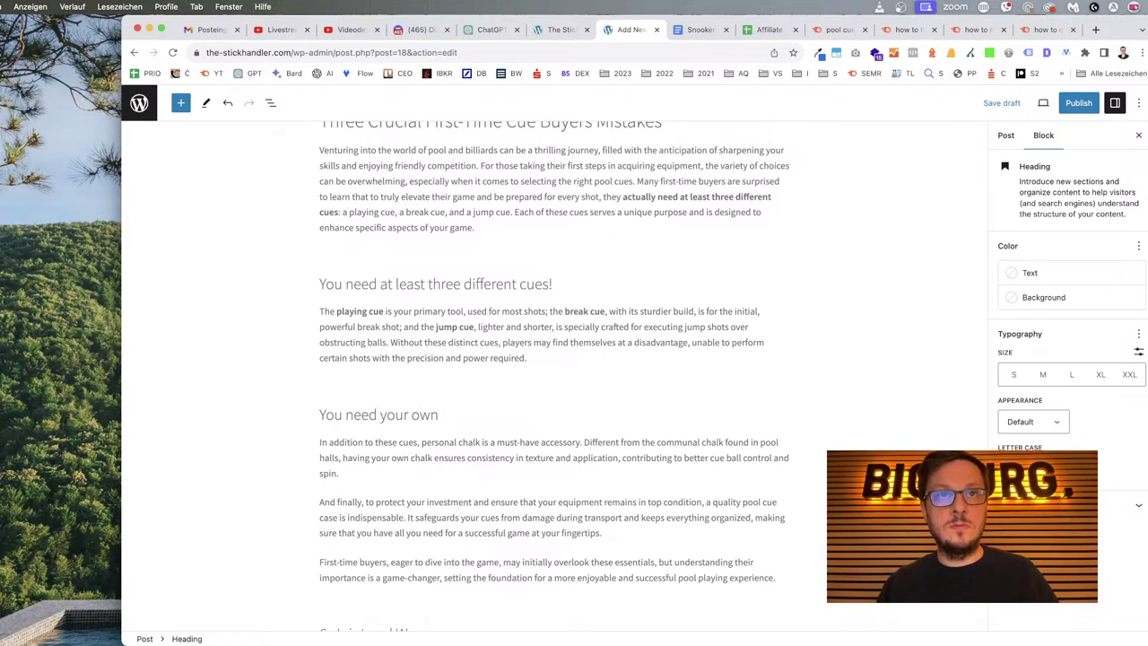
type(" cue chalk!")
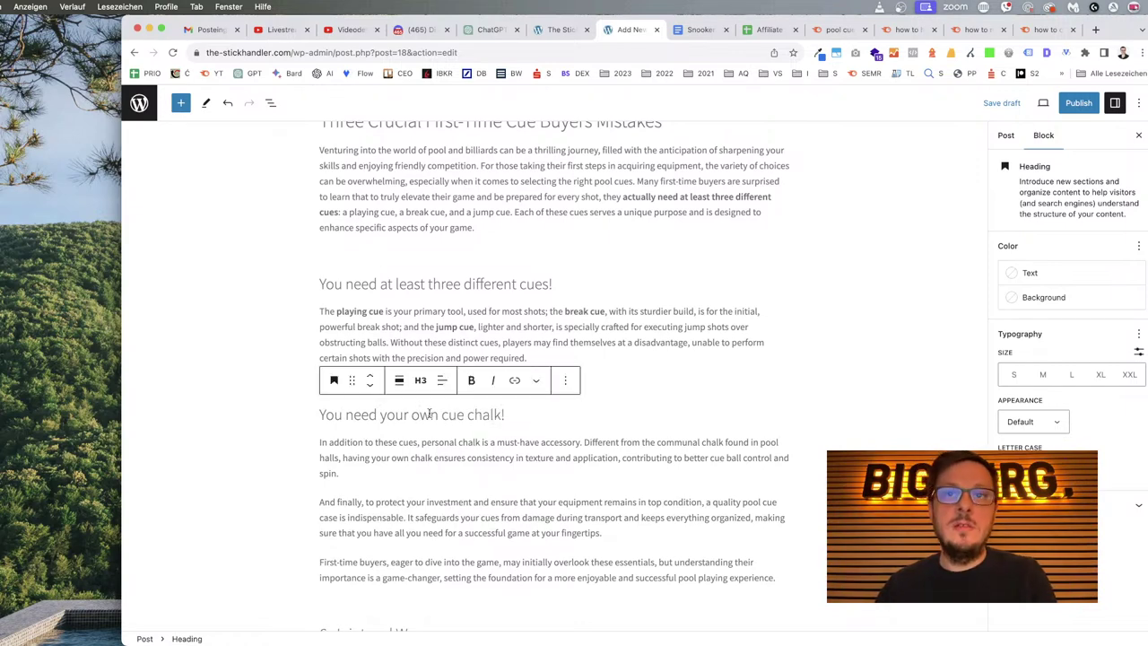
Insert a level-3 heading reading "A pool cue case is a must-have NOT a nice-to-have!" above the paragraph that begins "And finally".
left_click(497, 503)
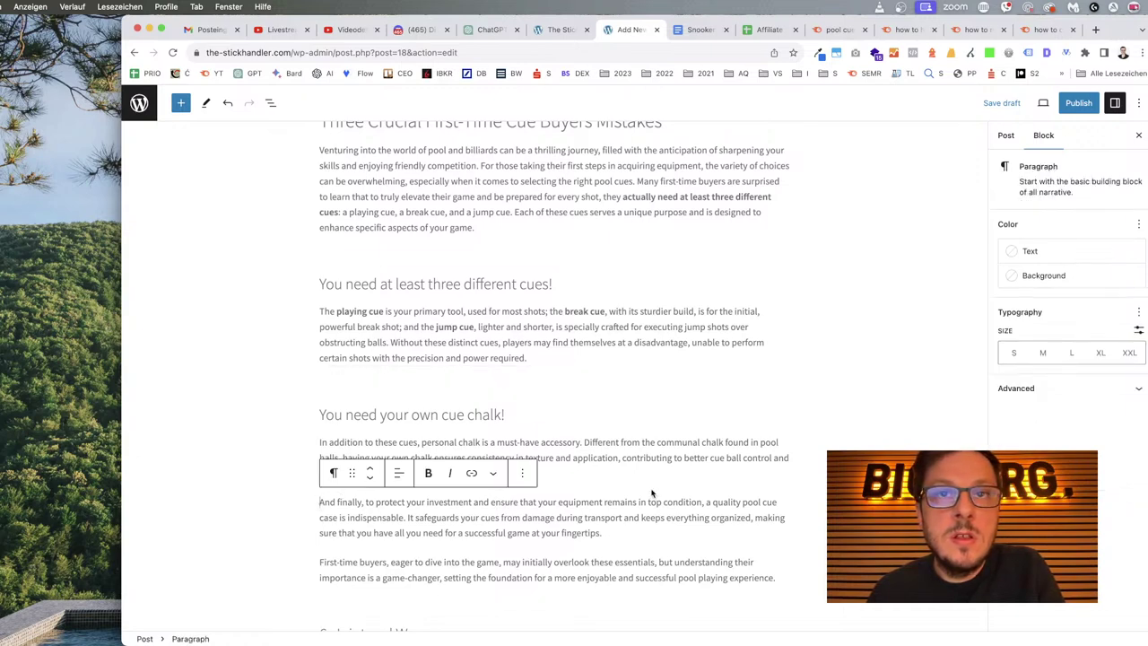
left_click(553, 487)
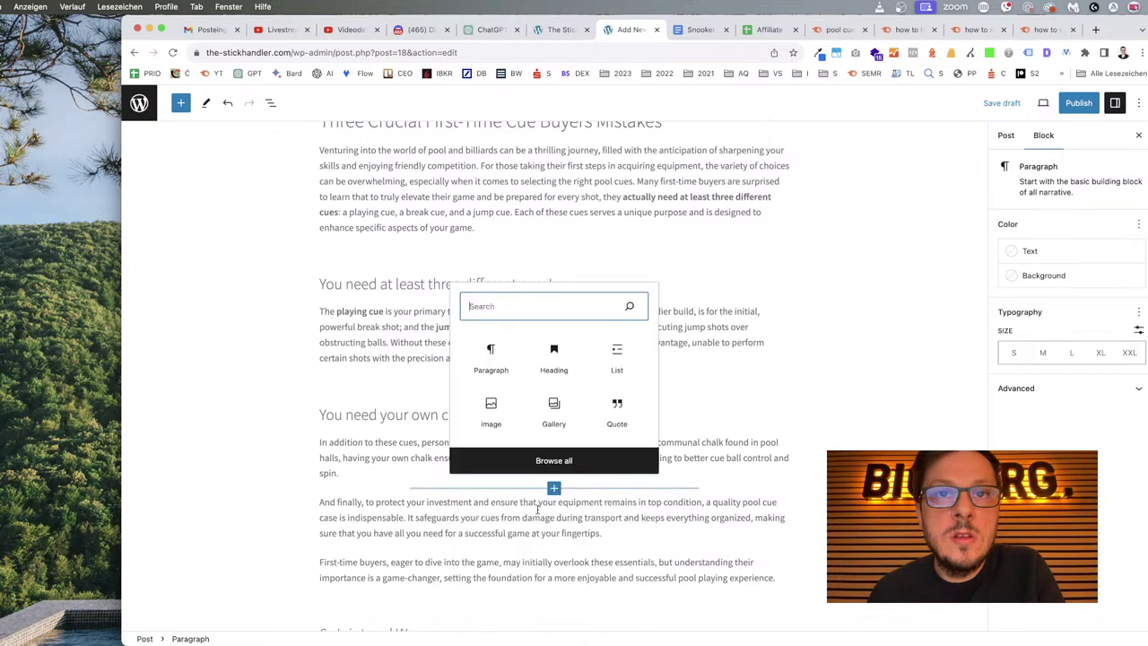
left_click(549, 386)
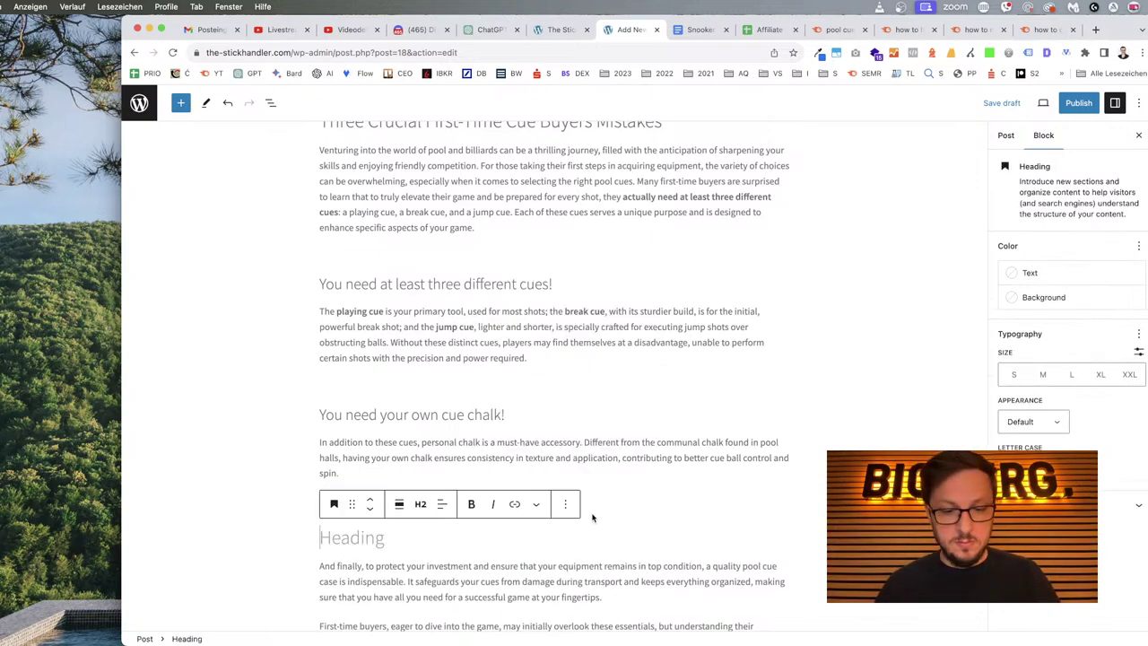
left_click(421, 504)
left_click(425, 401)
type("A")
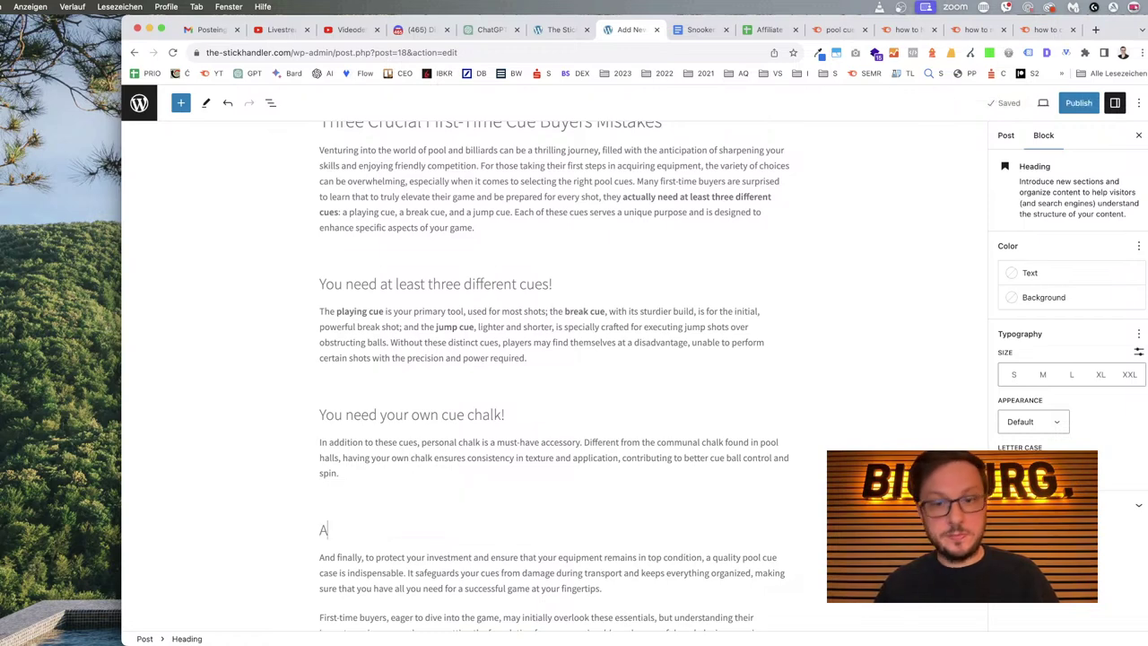
type(" pool cue ")
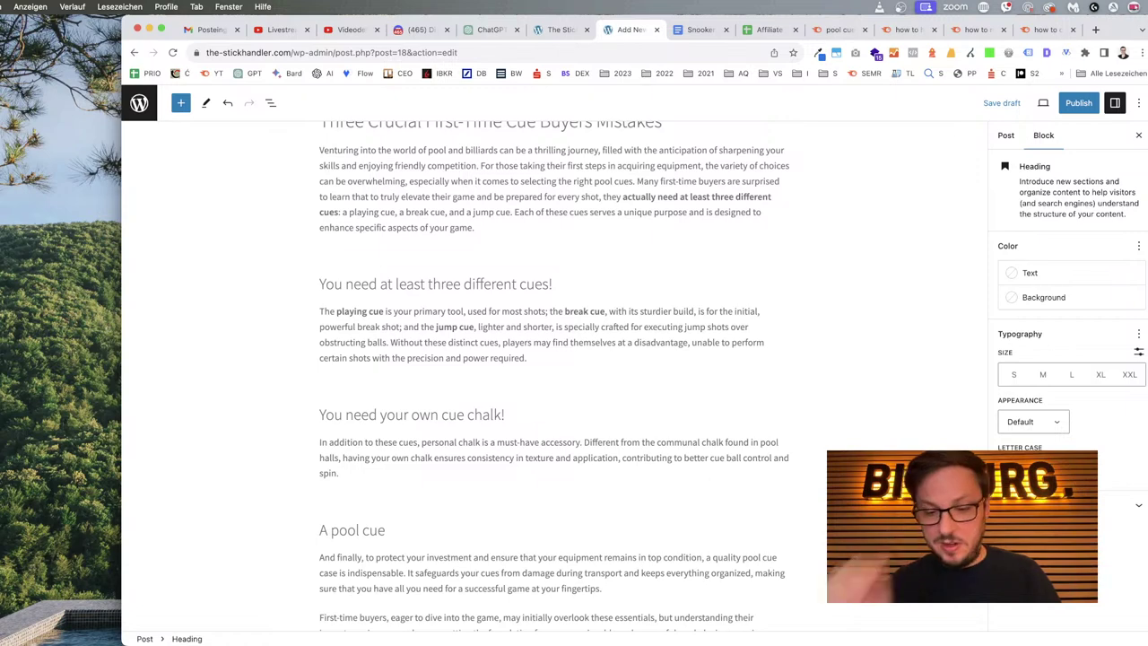
type("case")
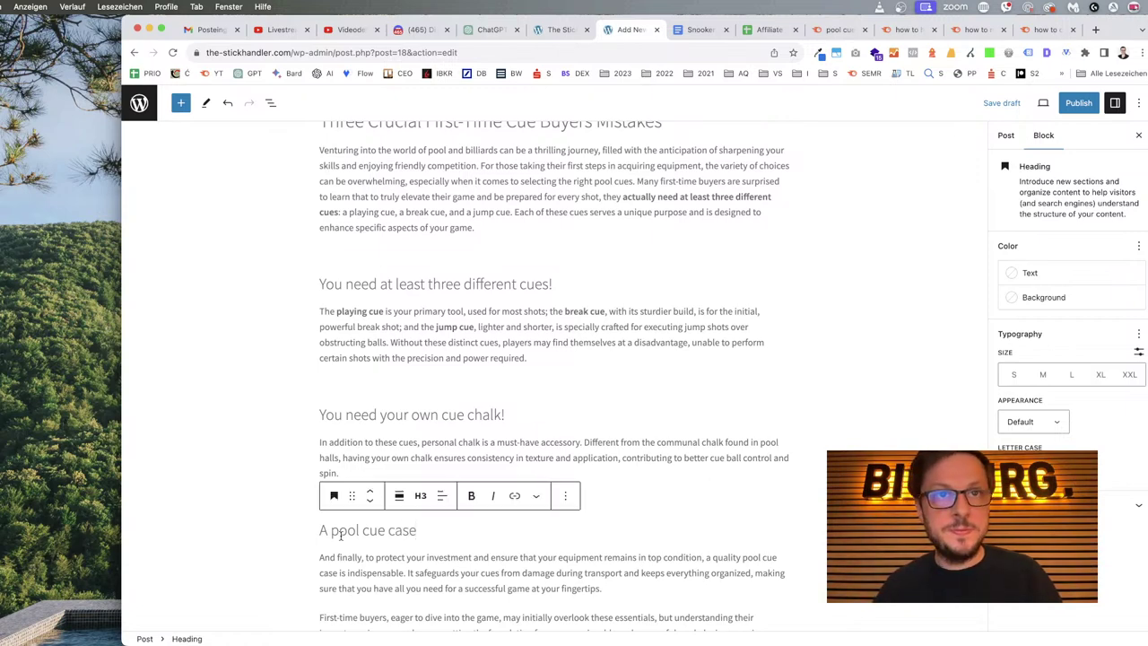
type(" is a must-have NOT a nice-to-have!")
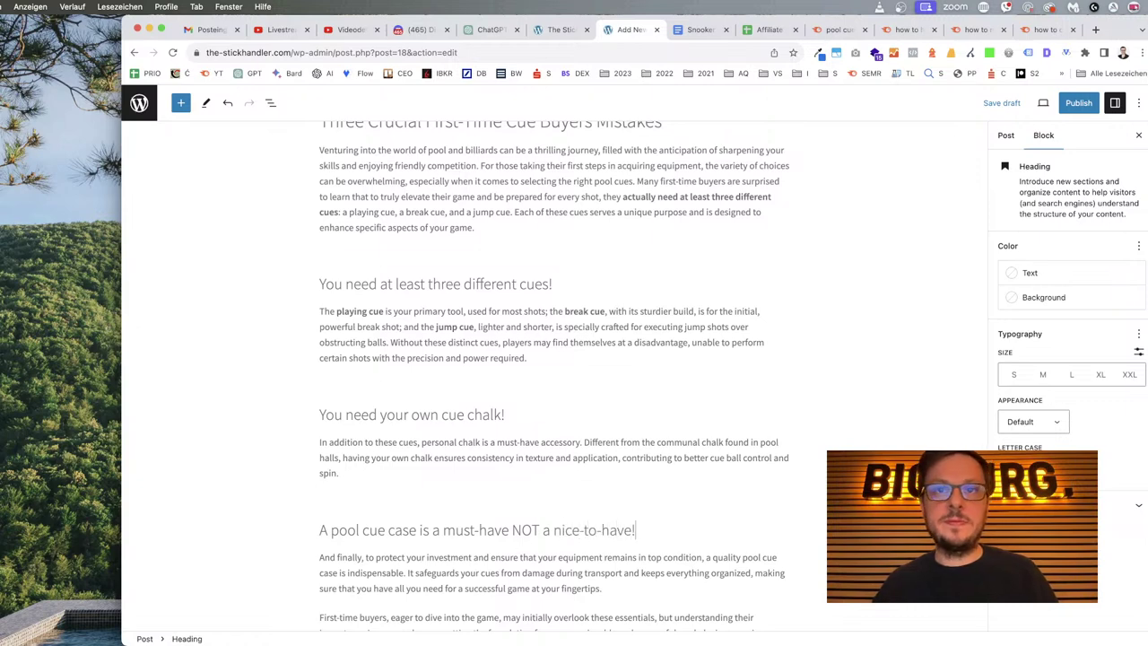
Review the post's structure from the numbered standard factors through the mistakes section to the remaining numbered factors.
left_click(581, 513)
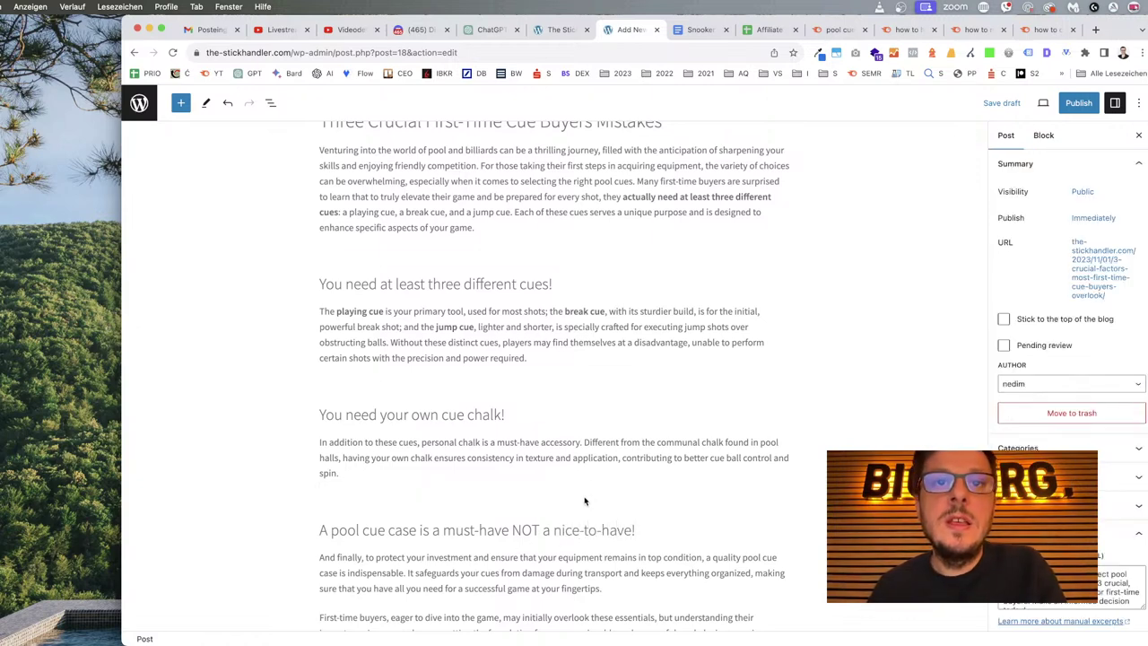
left_click(359, 499)
scroll(502, 403, "up", 1)
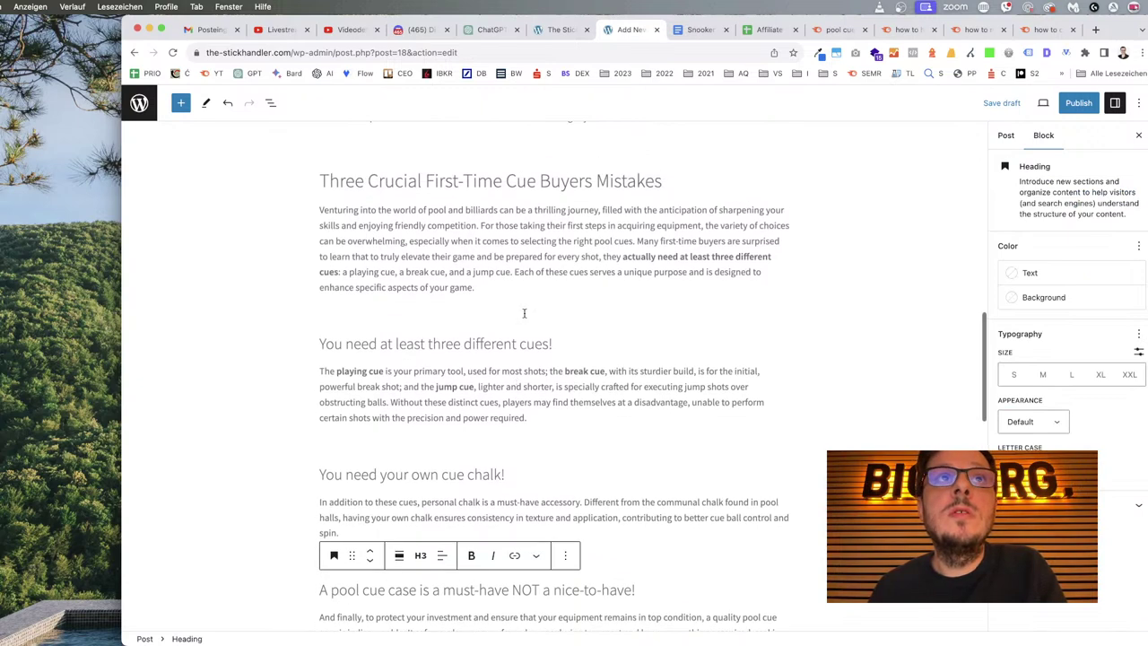
scroll(651, 258, "down", 5)
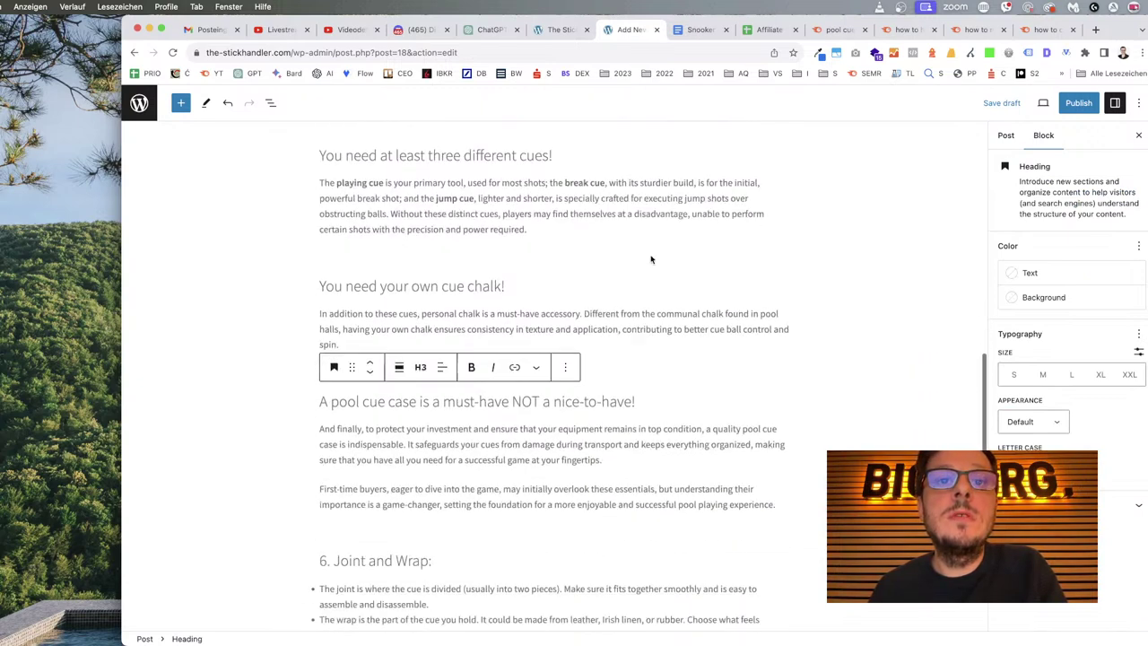
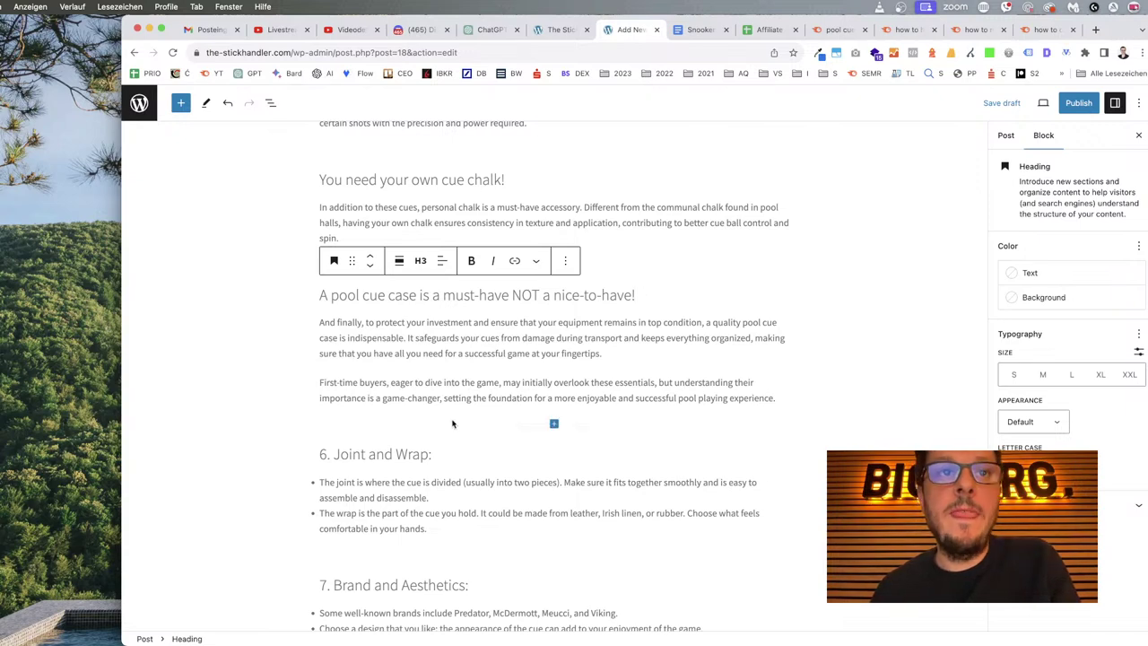
left_click(461, 448)
scroll(674, 427, "down", 4)
scroll(676, 431, "up", 20)
scroll(677, 427, "up", 1)
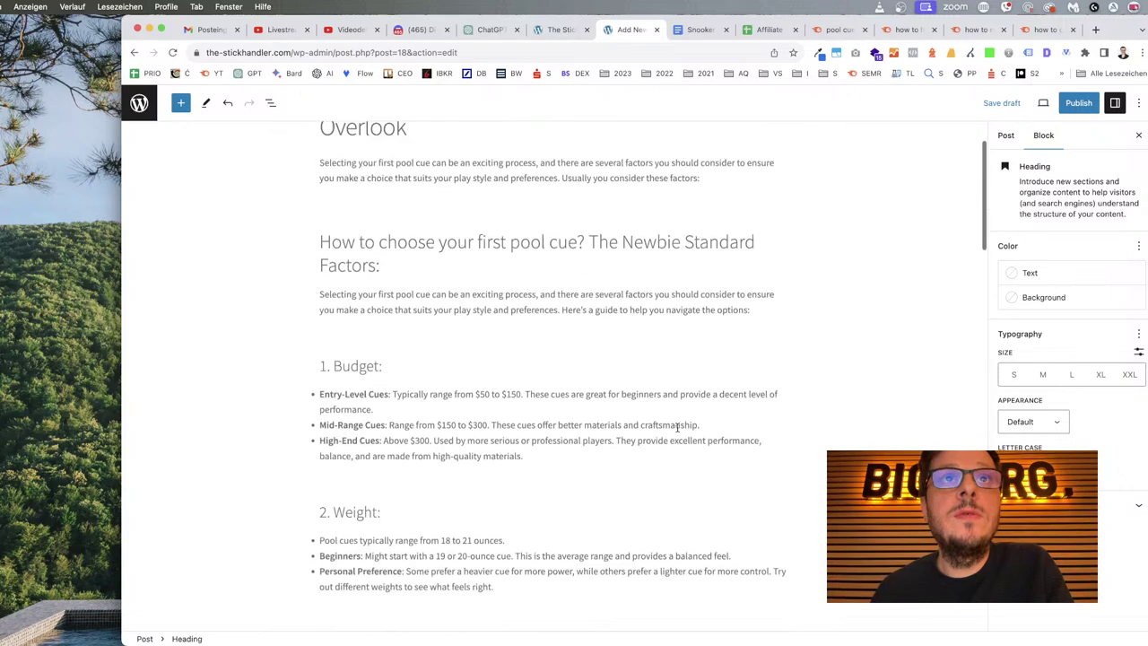
scroll(677, 428, "down", 15)
scroll(676, 427, "up", 7)
Insert a level-2 heading reading "Further factors you might want to consider" above the "6. Joint and Wrap:" heading.
left_click(609, 319)
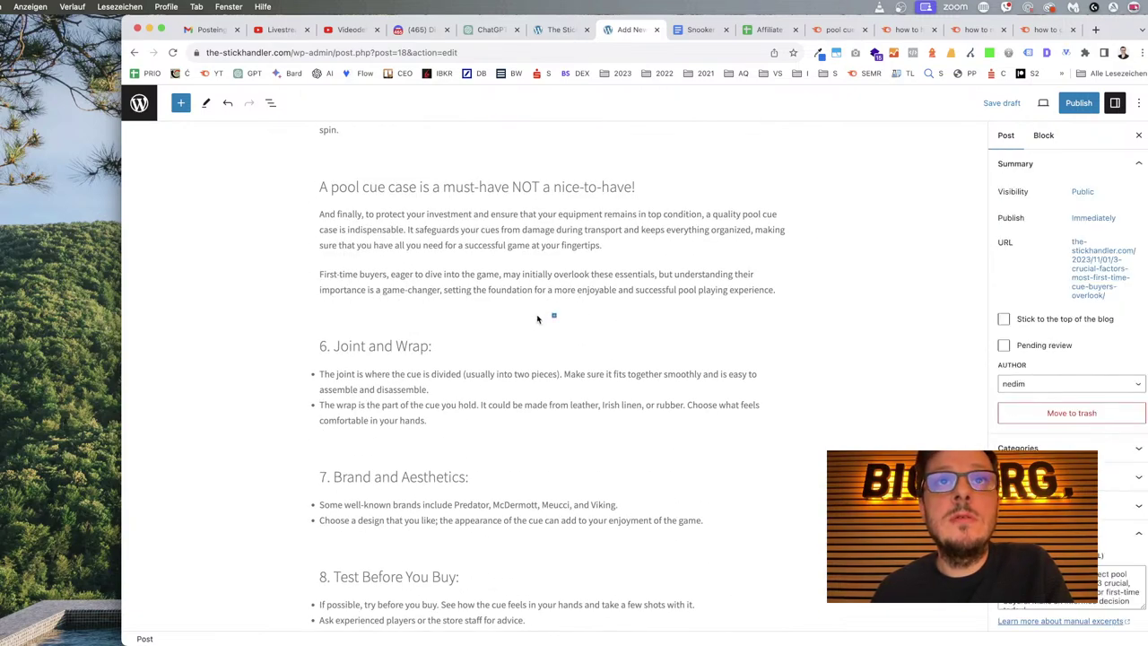
left_click(554, 315)
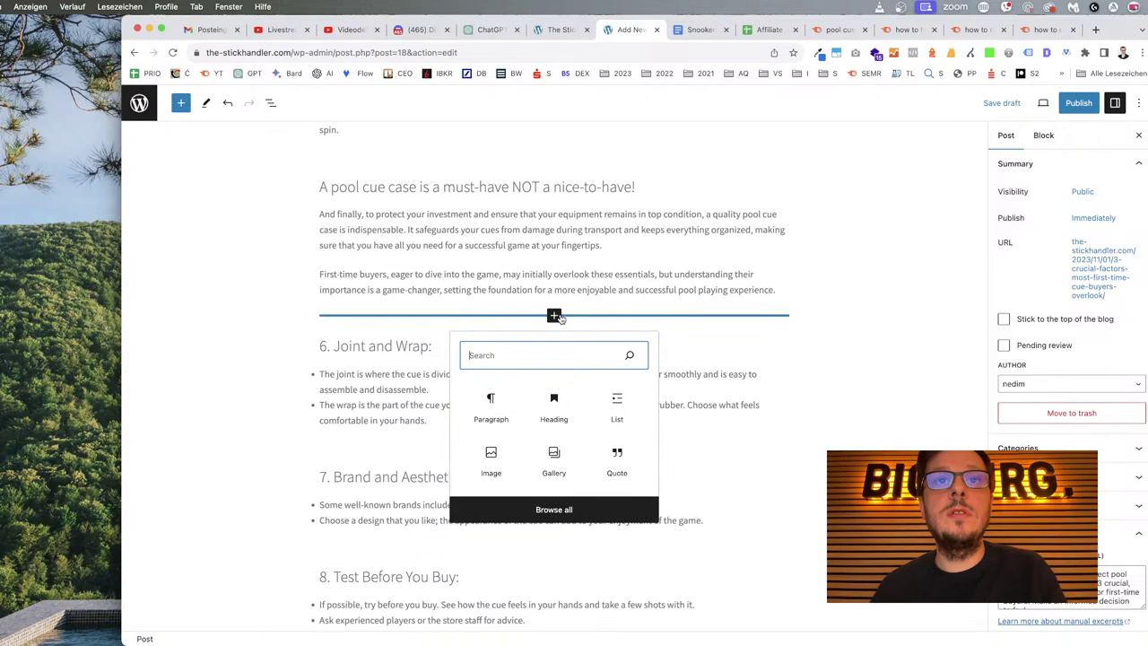
left_click(554, 404)
type("Furth")
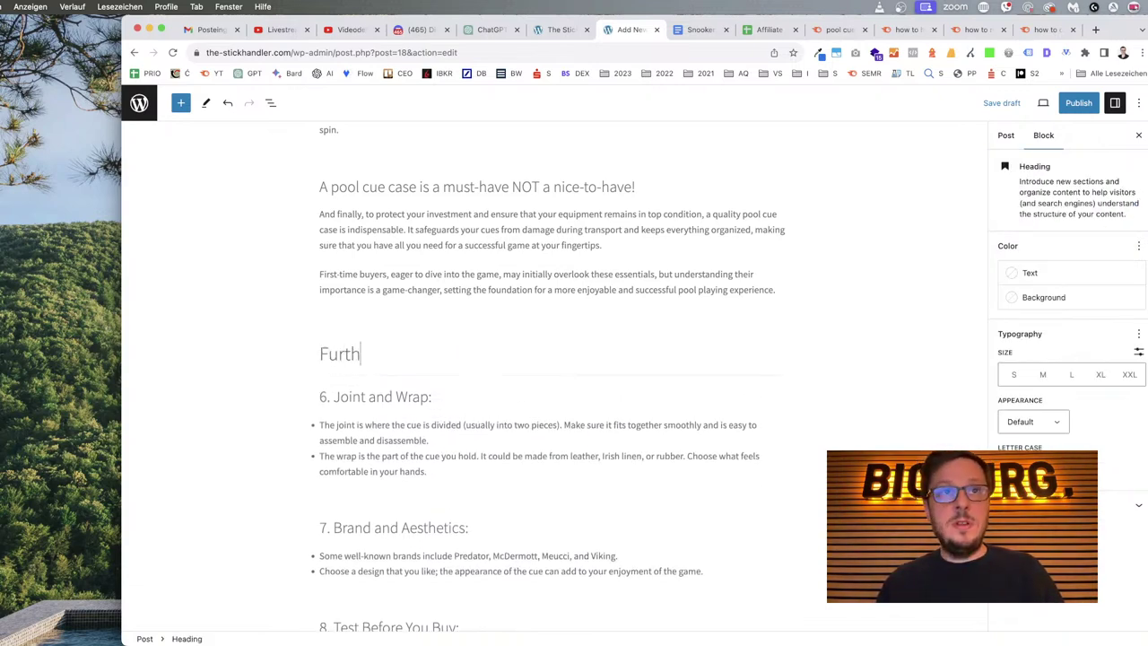
type("er facto")
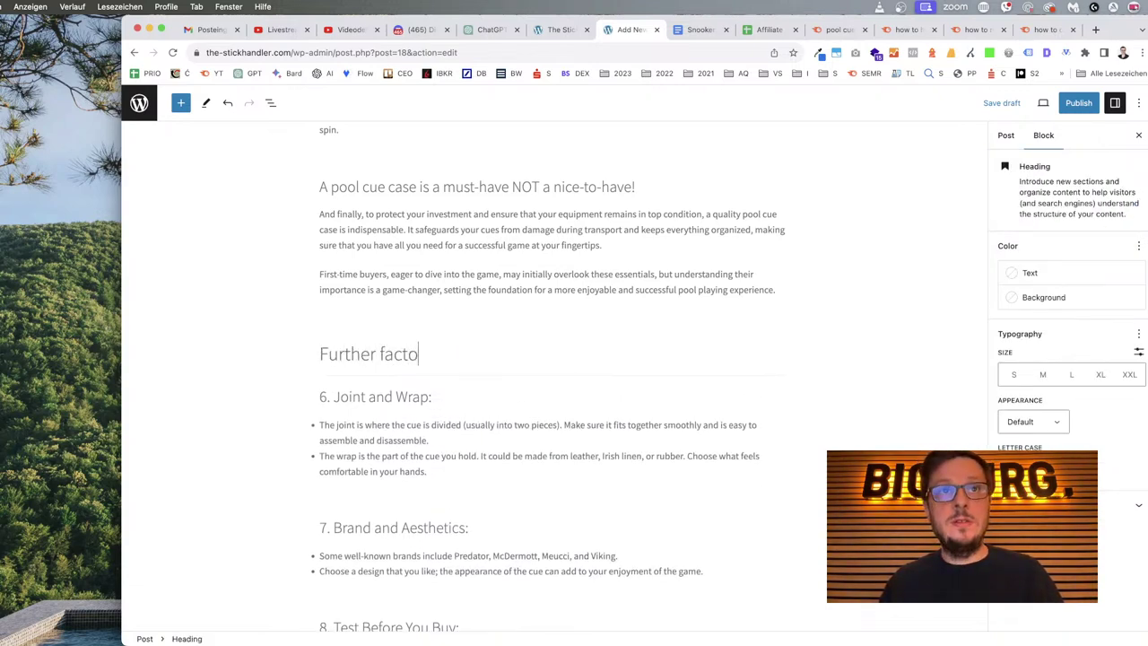
type("rs you mig")
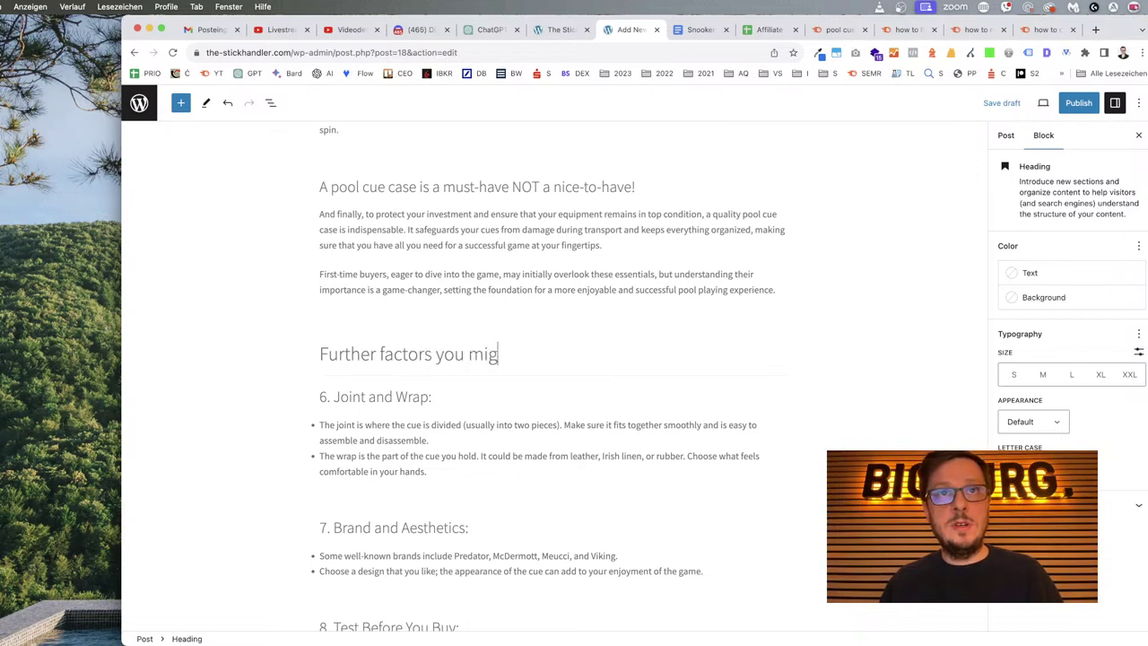
type("ht wna")
key("BackSpace")
key("BackSpace")
type("ant to consider")
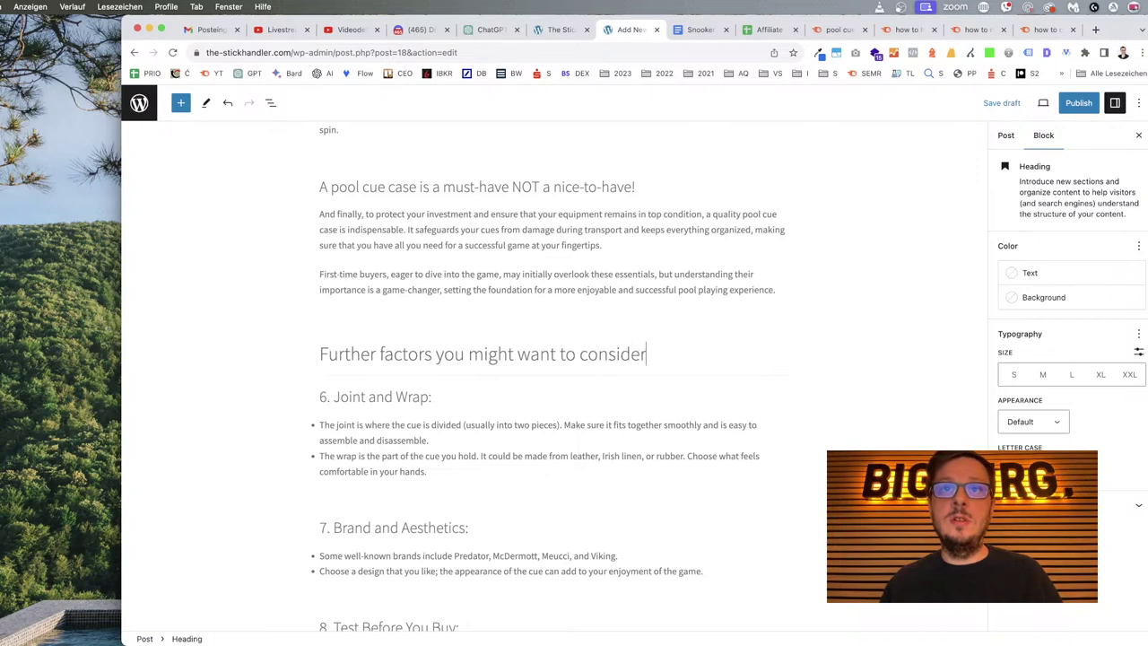
Extend the level-2 heading to read "Further factors you might want to consider before buying your first pool cue".
type(" bef")
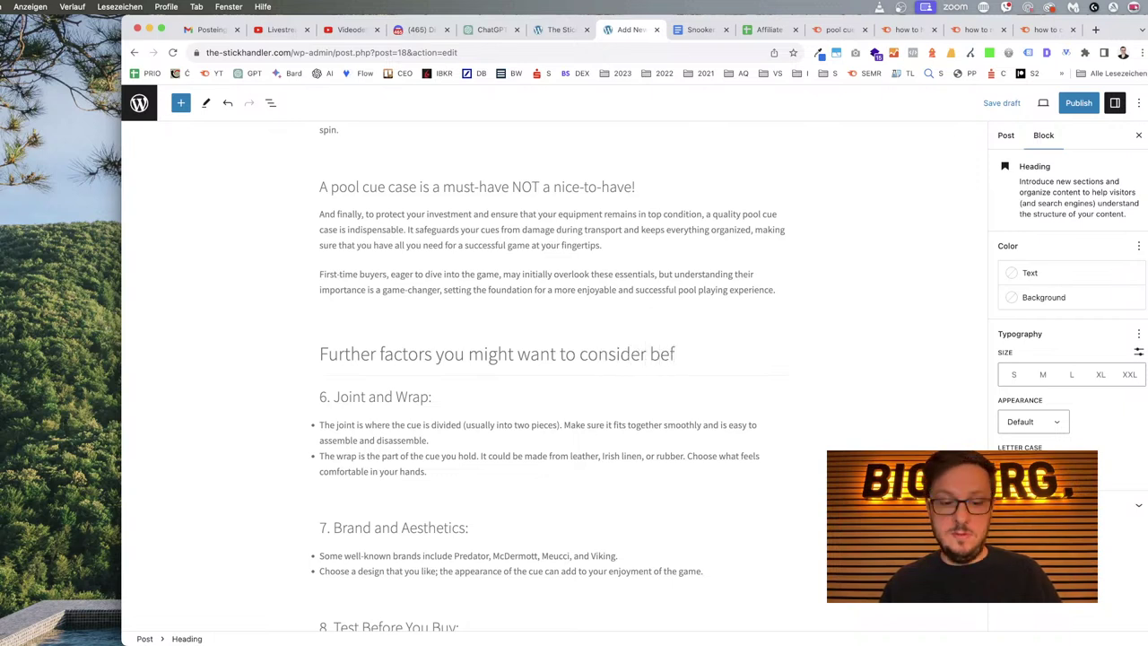
type("ore buying ")
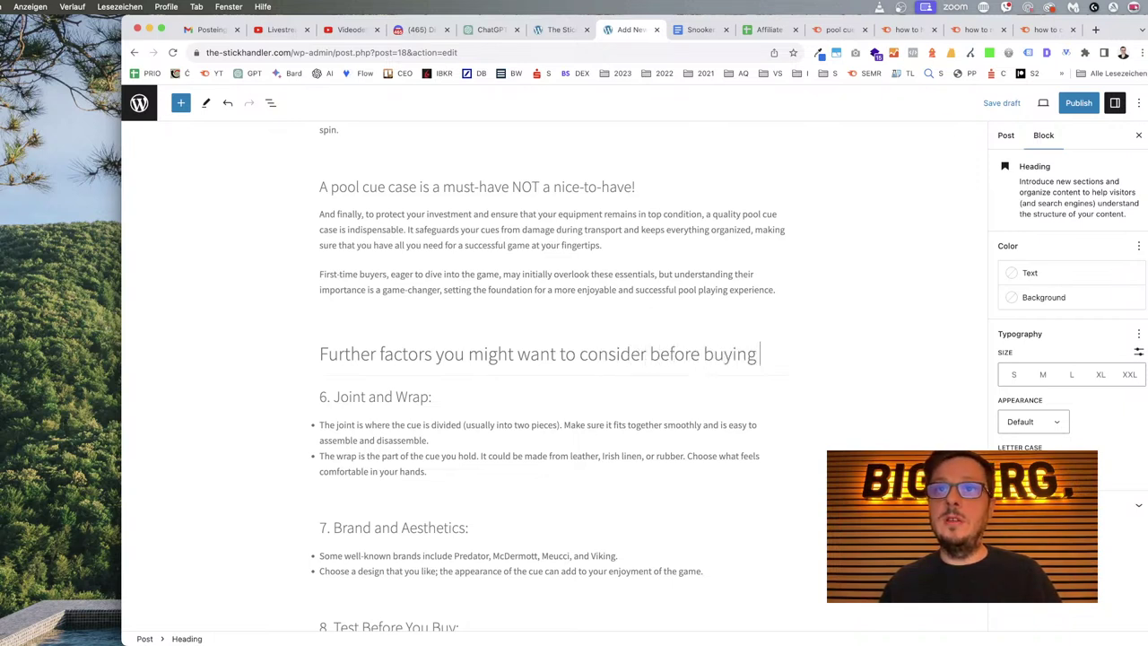
type("your first pool cue")
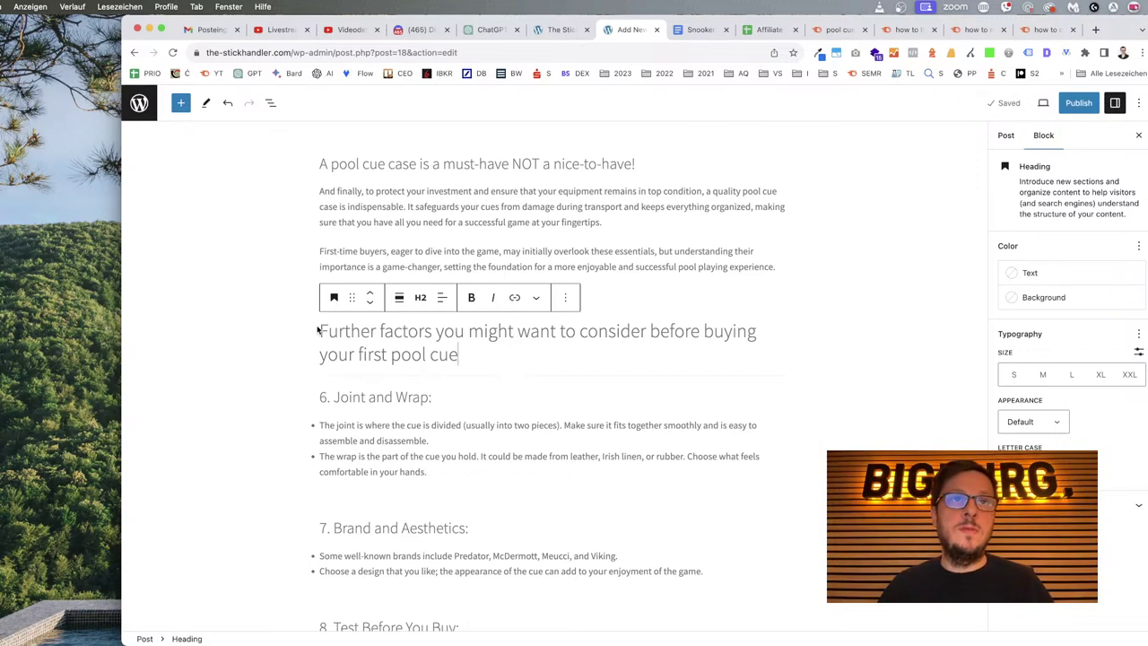
Put the number 5 in front of the "Further factors" heading.
left_click(331, 332)
type("5")
left_click(542, 417)
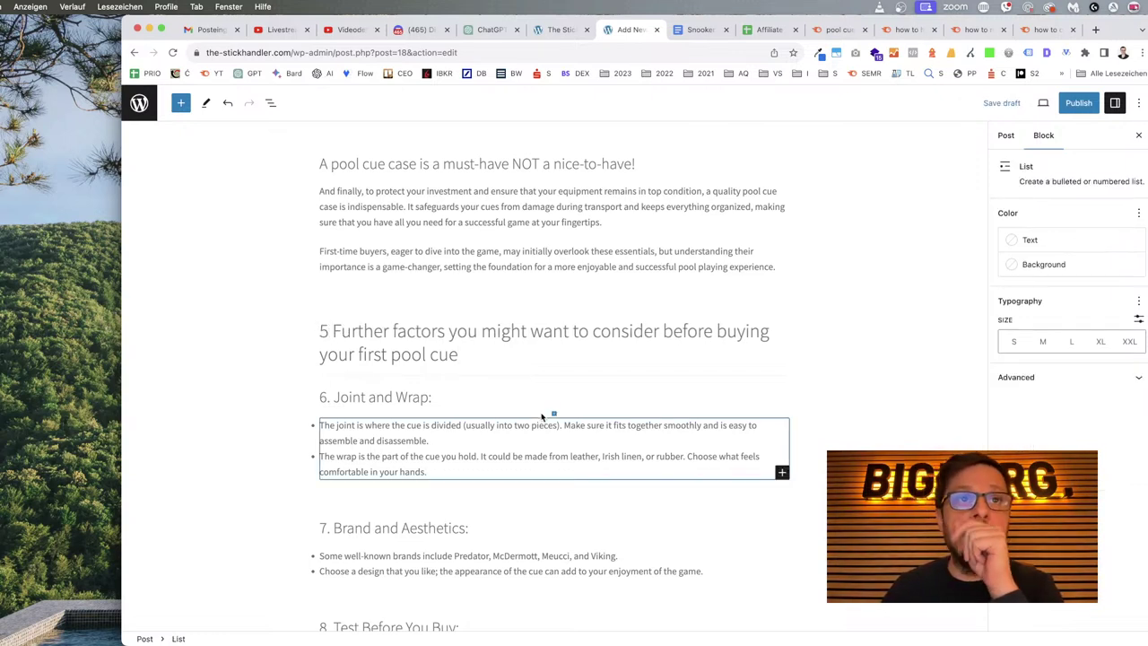
left_click(291, 398)
left_click(346, 397)
double_click(348, 397)
left_click(333, 396)
right_click(333, 397)
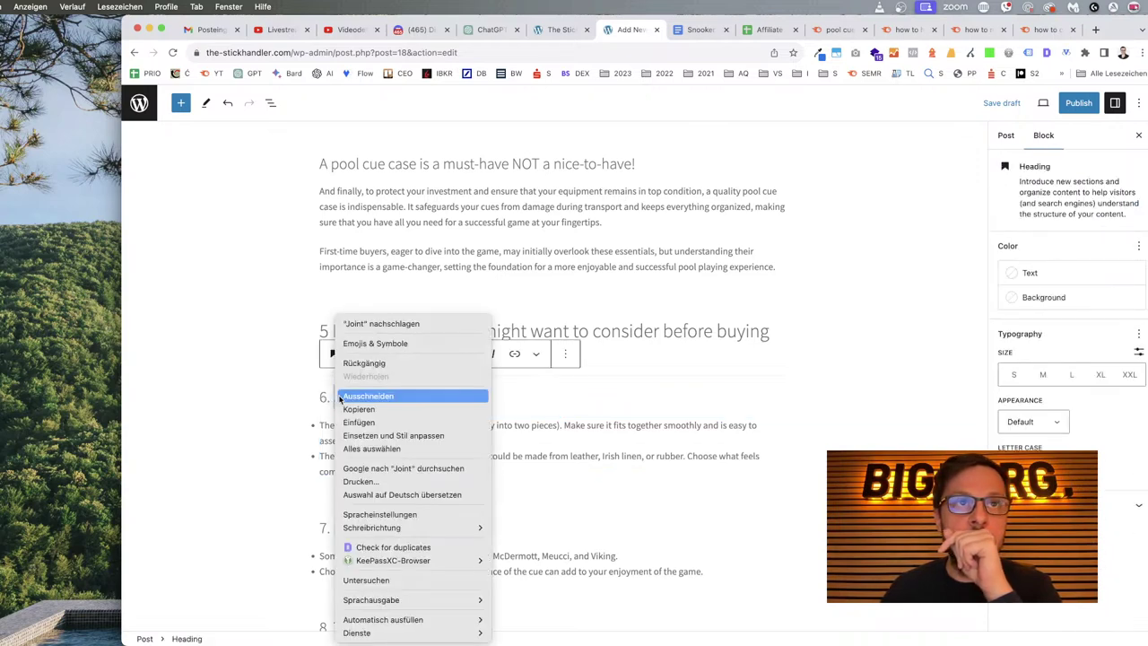
left_click(543, 402)
double_click(341, 397)
left_click(564, 355)
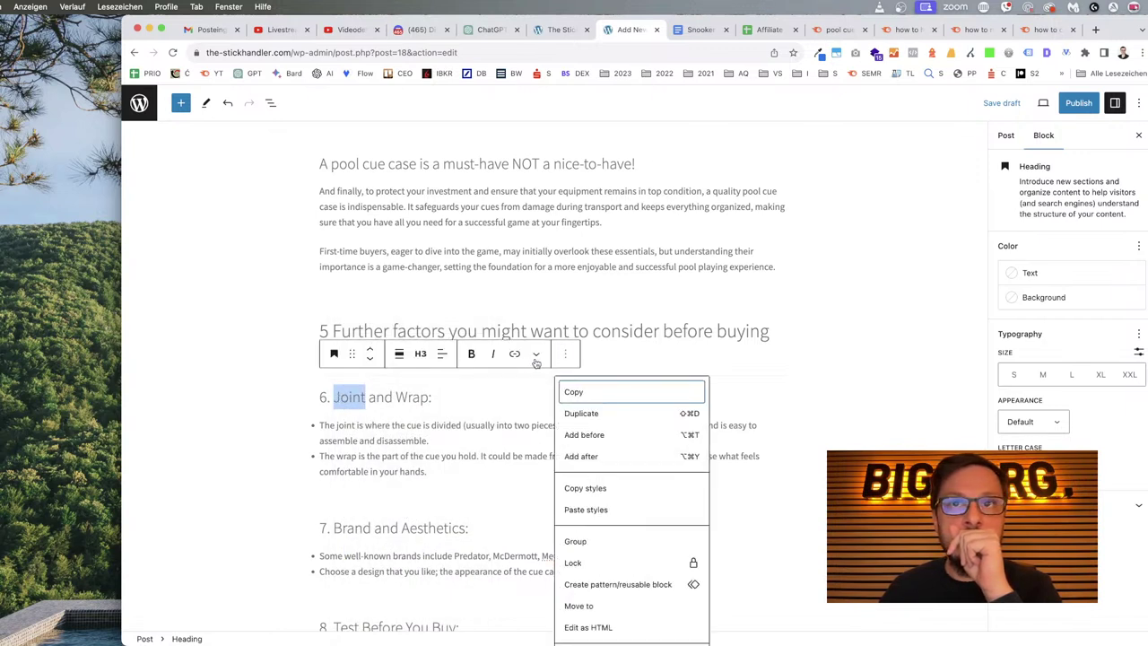
scroll(643, 499, "down", 1)
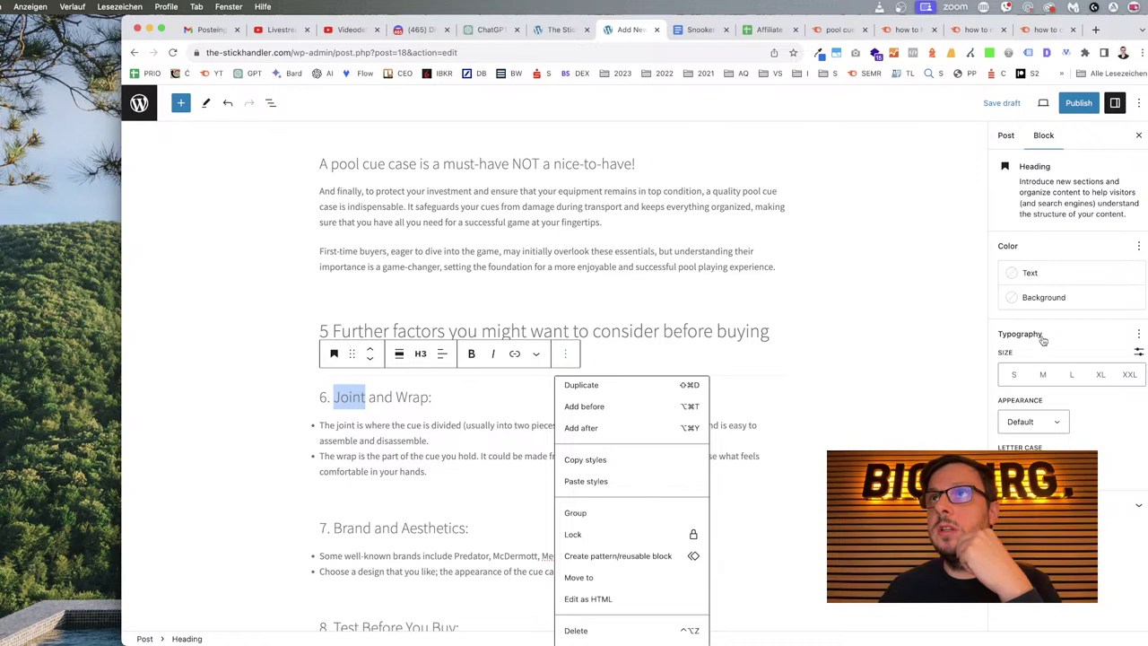
left_click(441, 360)
left_click(441, 358)
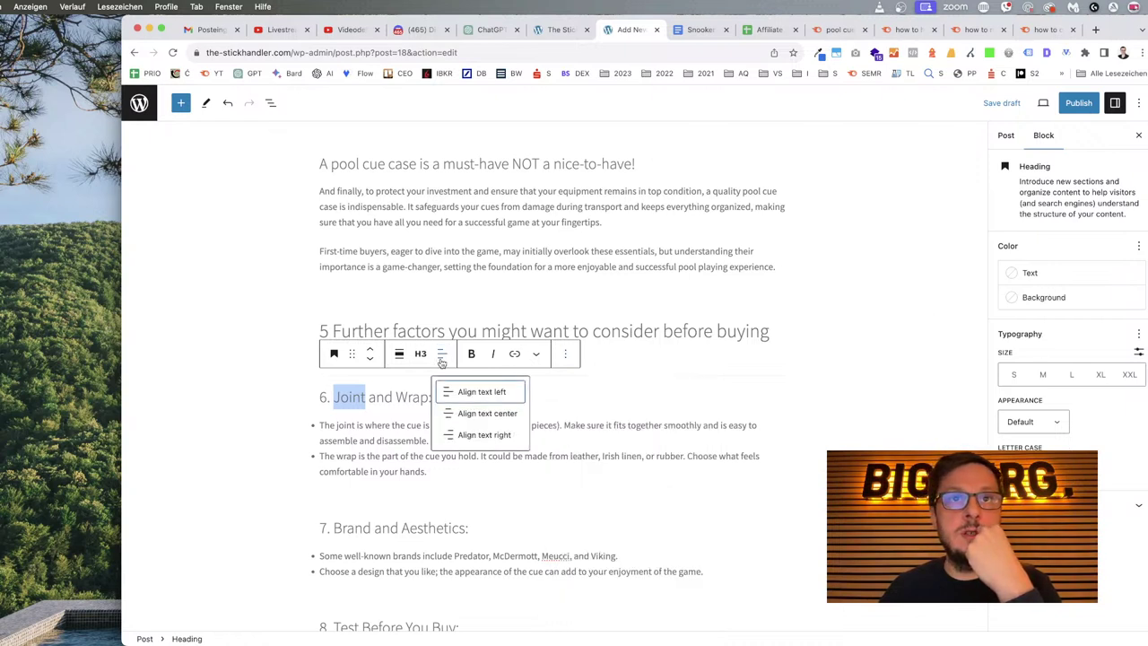
left_click(536, 355)
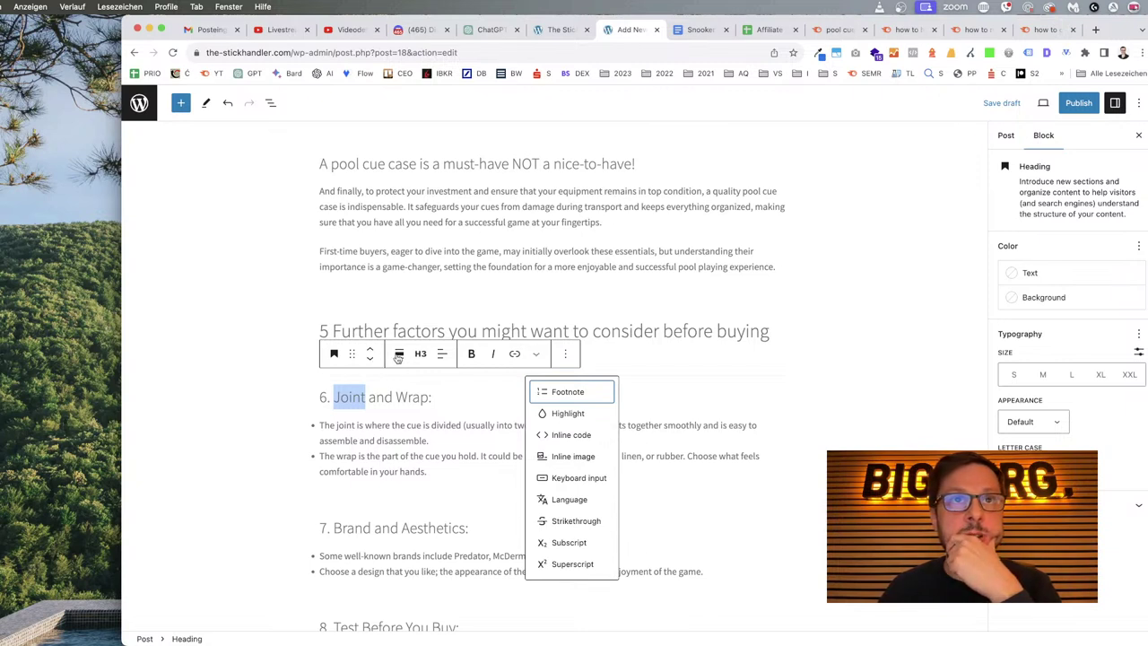
left_click(409, 397)
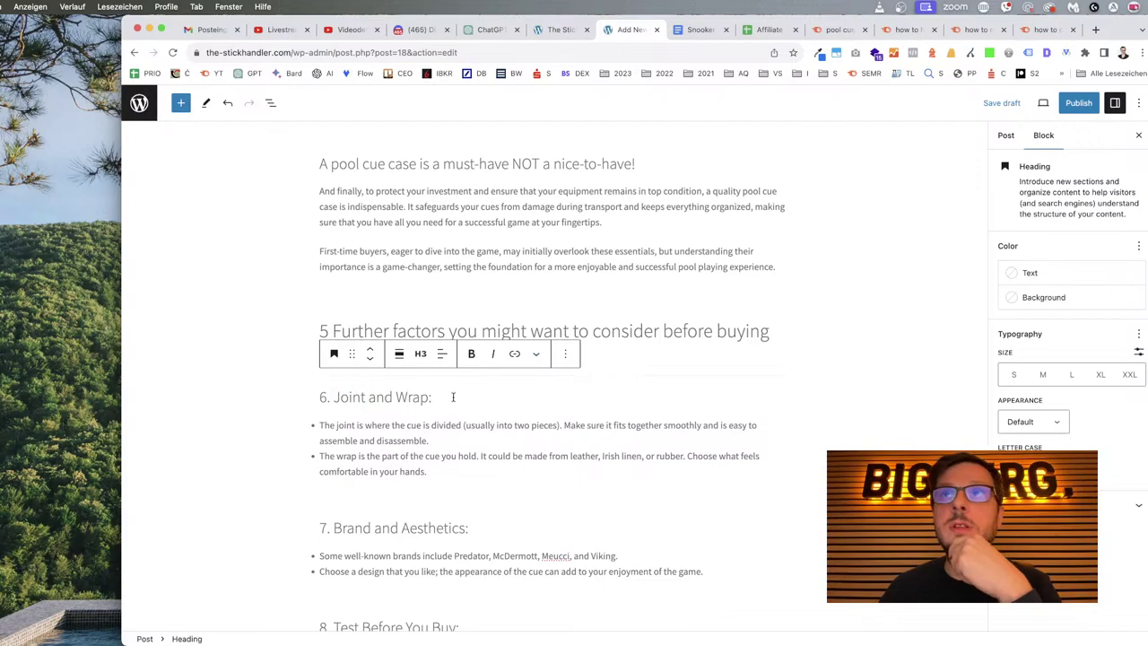
scroll(656, 455, "up", 15)
scroll(659, 456, "down", 8)
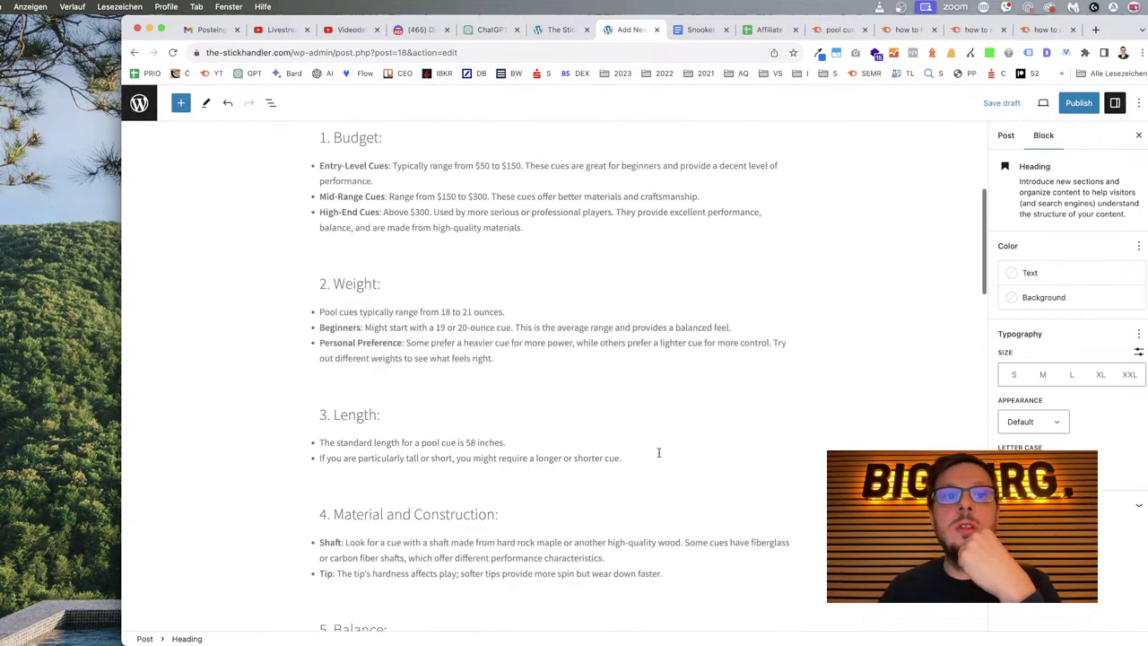
scroll(659, 456, "down", 10)
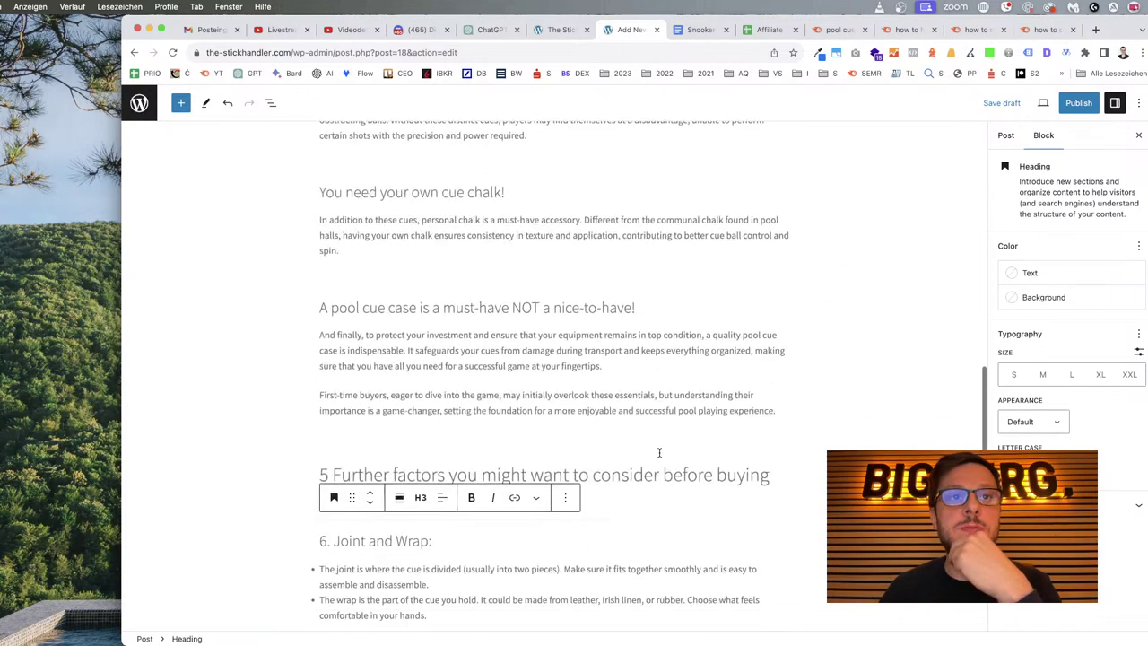
scroll(660, 457, "down", 2)
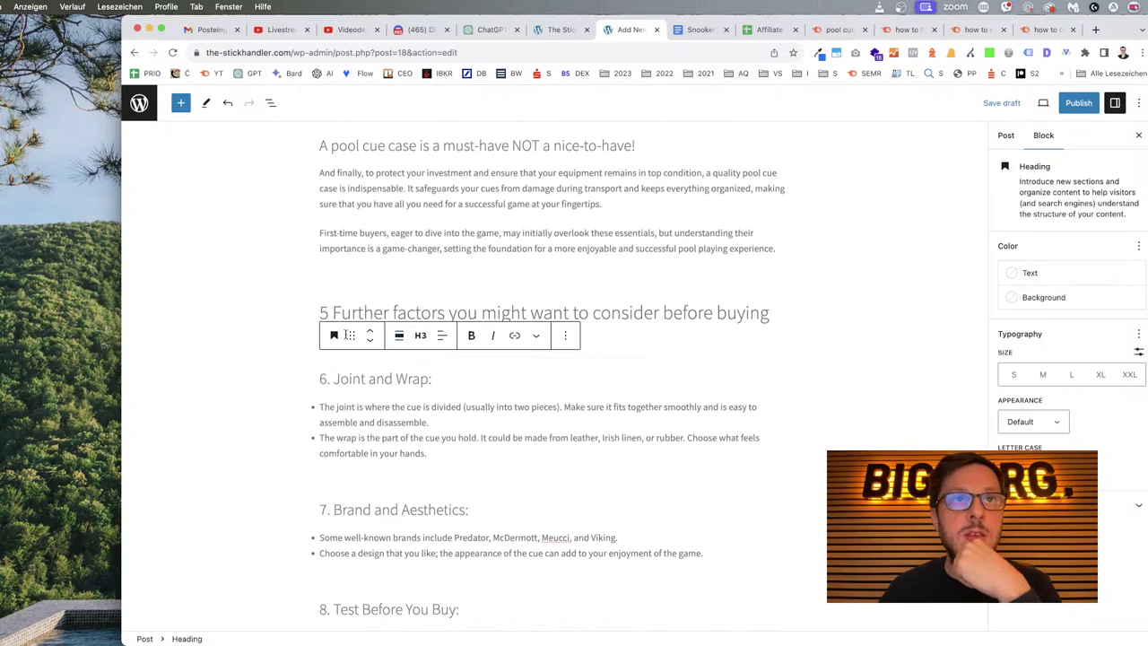
left_click_drag(352, 335, 350, 336)
left_click(337, 377)
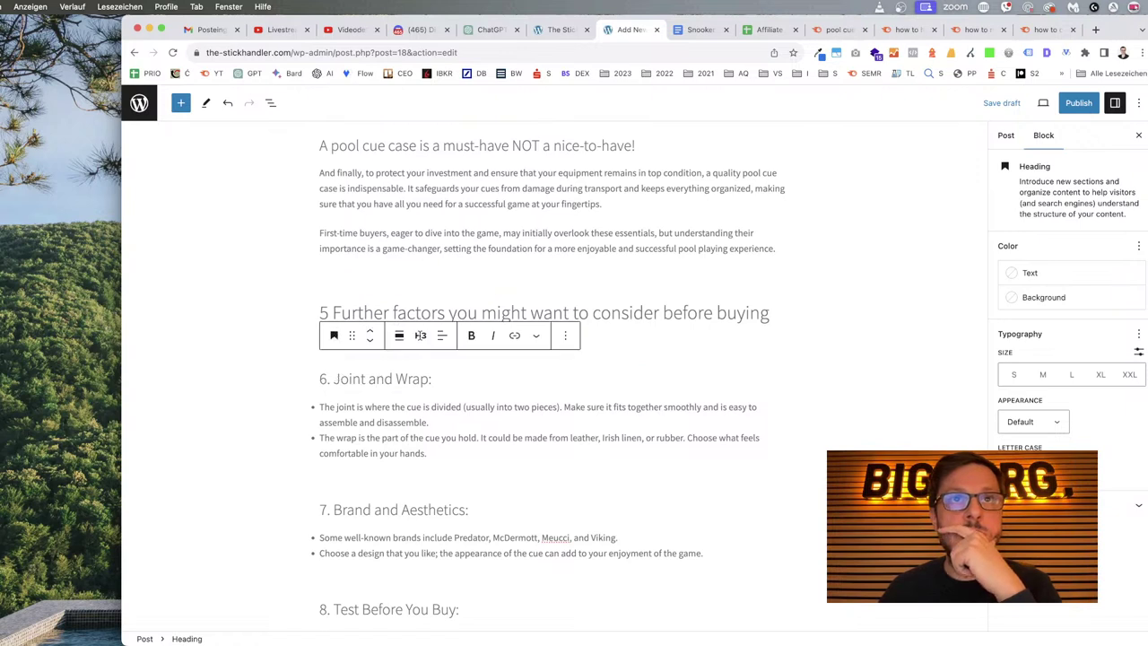
Try the Keyboard input format on the "6. Joint and Wrap:" heading.
left_click(537, 335)
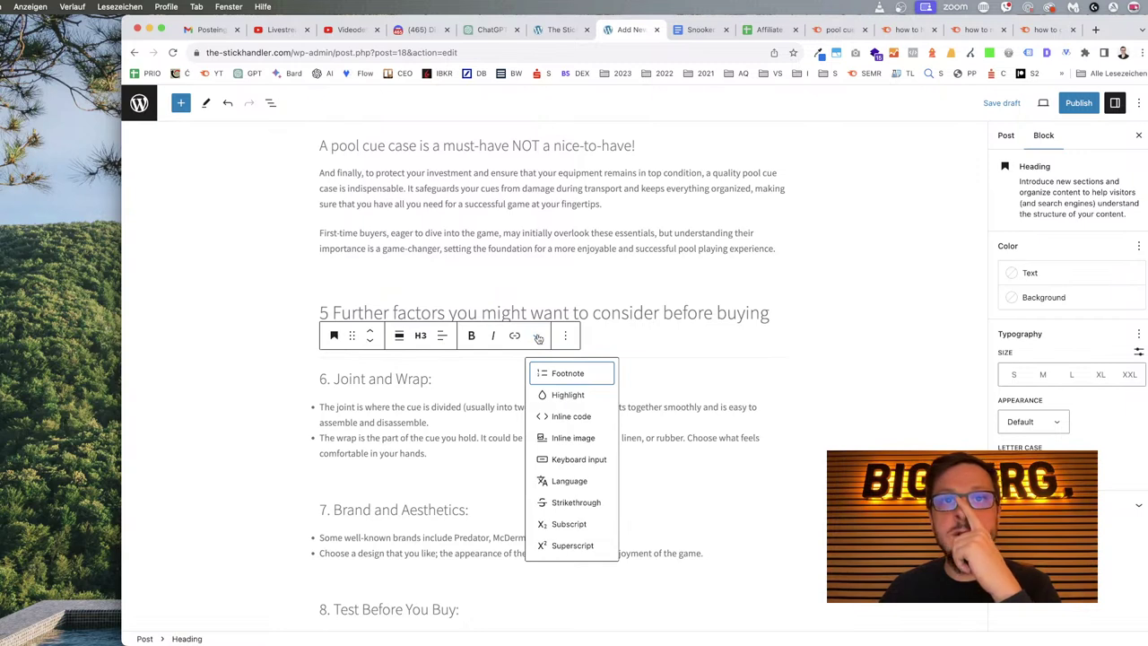
left_click(565, 458)
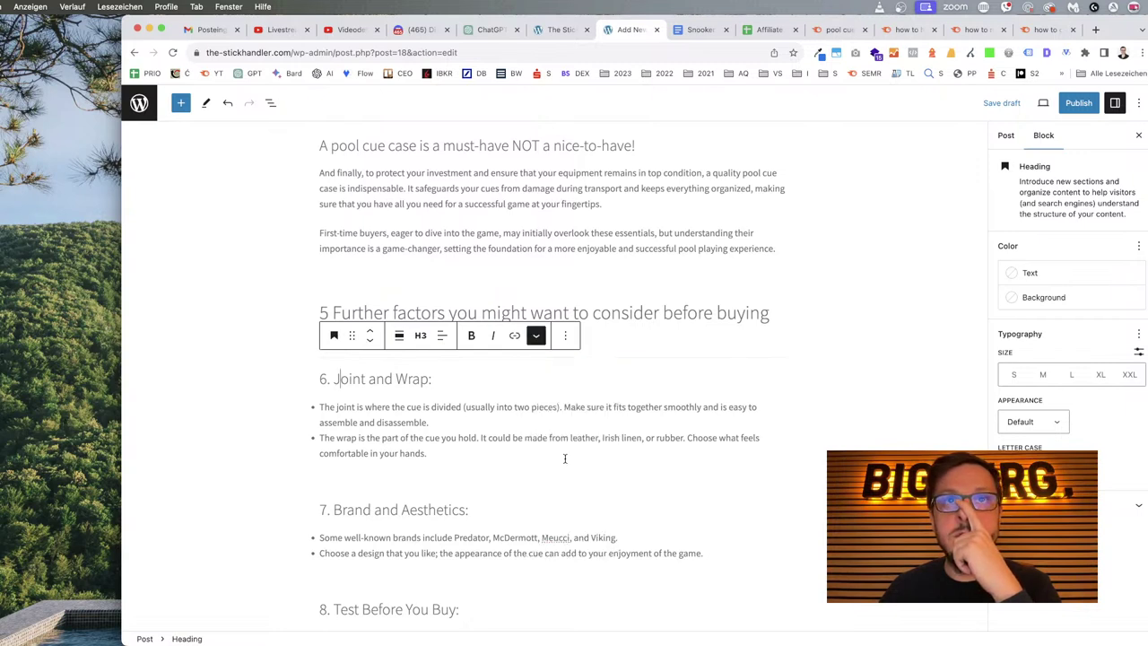
left_click(535, 334)
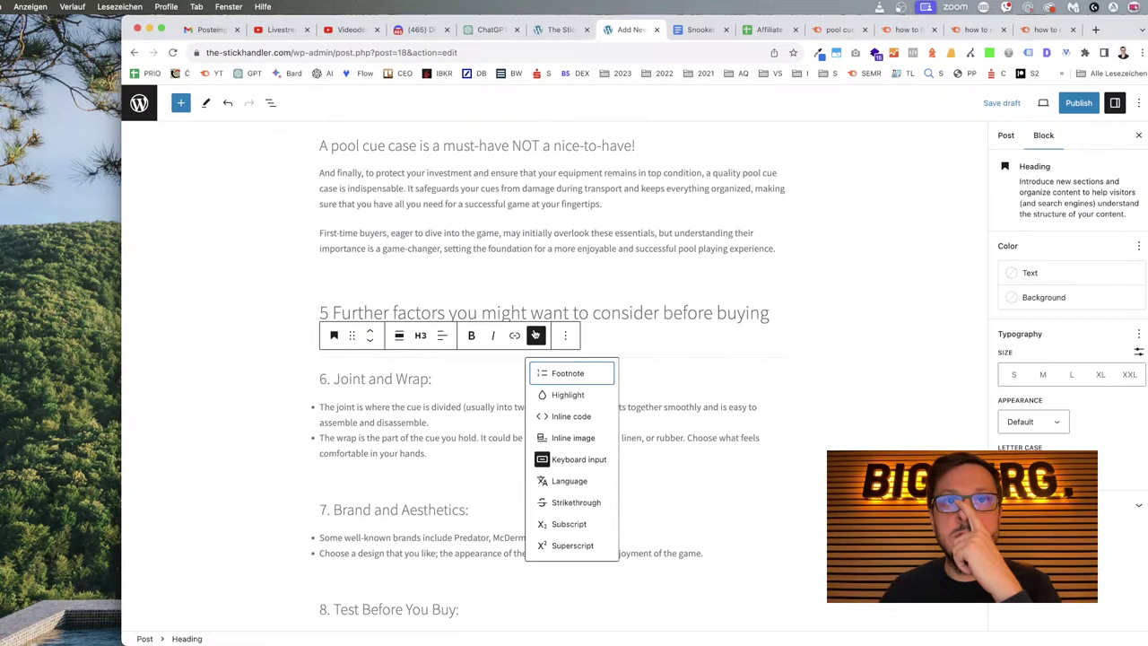
left_click(557, 460)
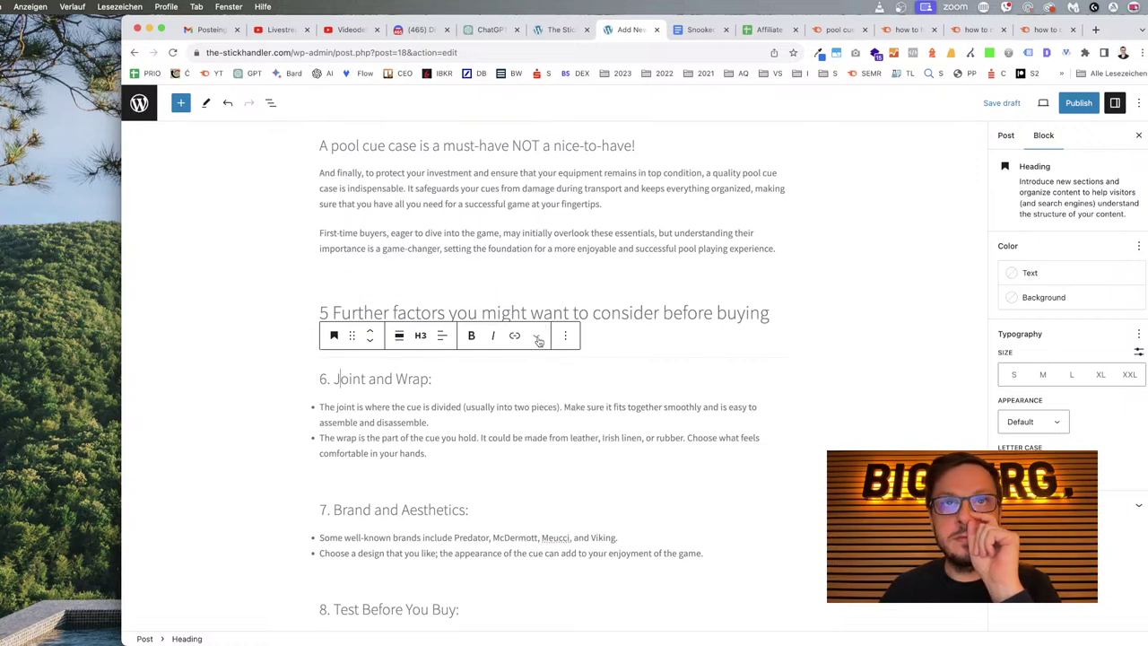
left_click(537, 337)
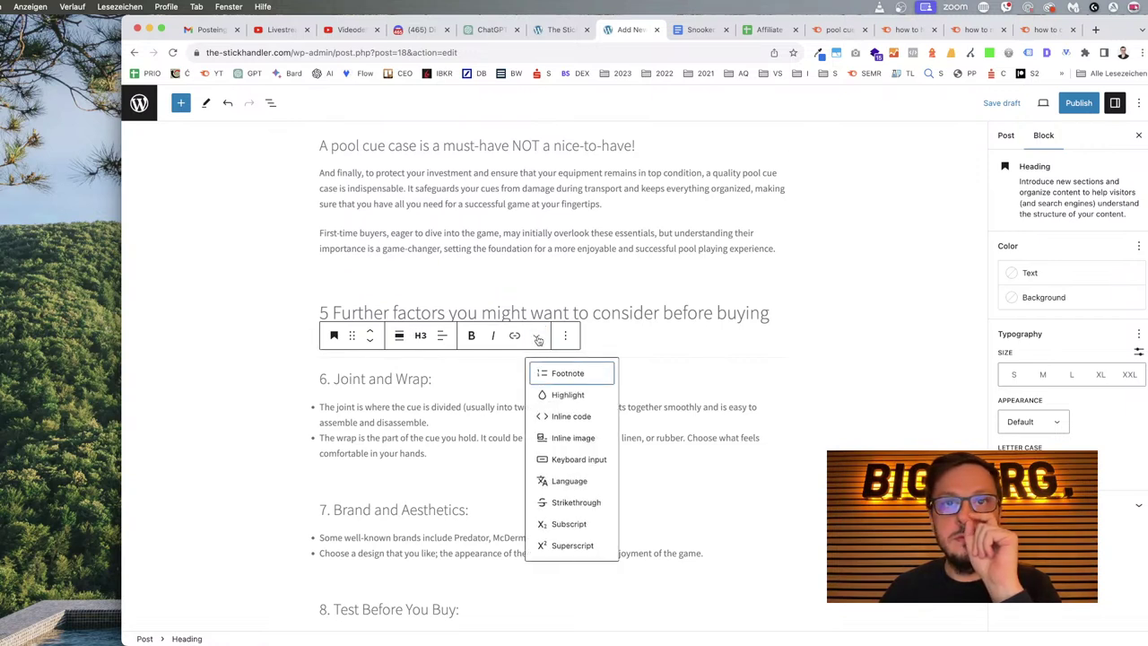
left_click(560, 460)
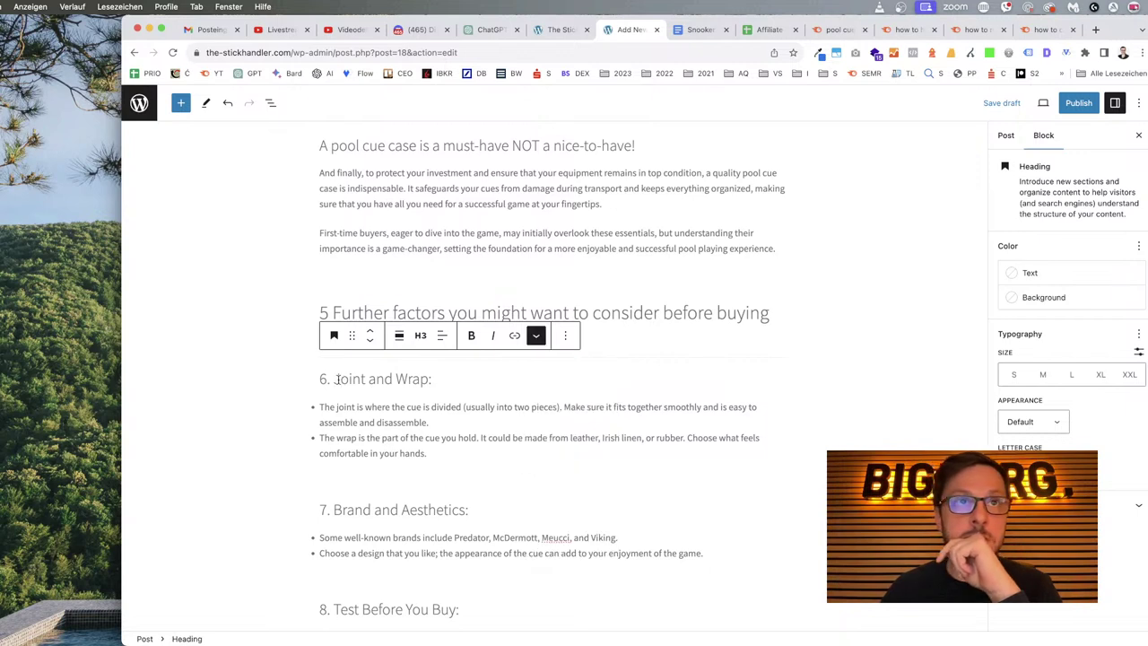
Renumber the "Joint and Wrap:" heading as 1.
key("BackSpace")
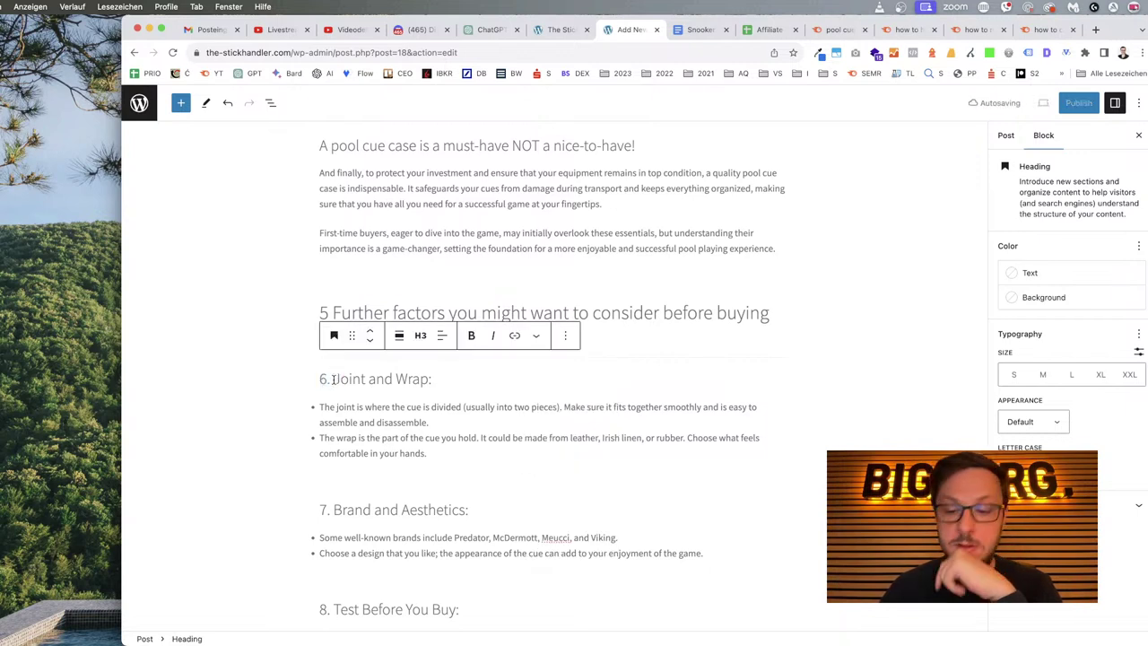
key("BackSpace")
key("BackSpace")
key("BackSpace")
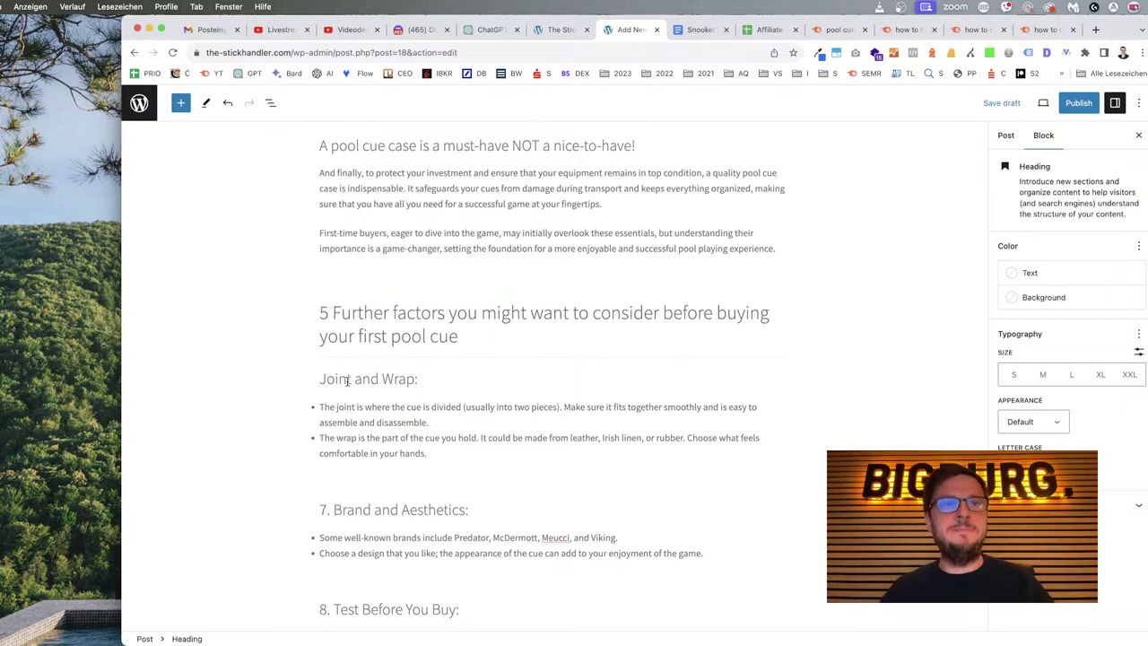
type("1.")
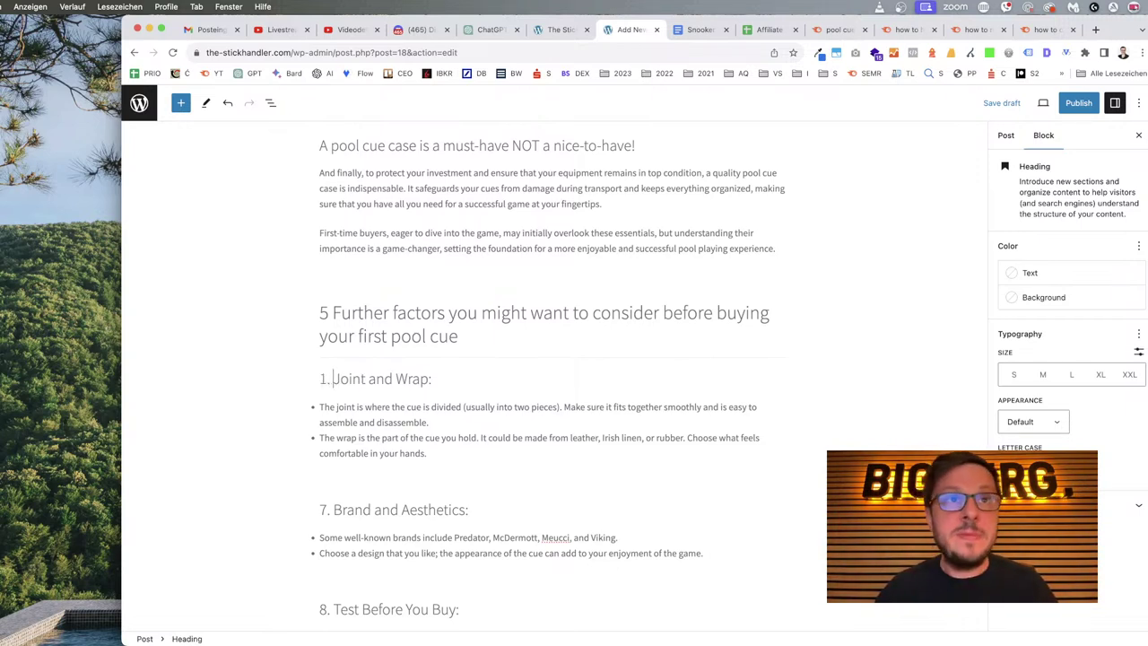
Renumber the "Brand and Aesthetics:" heading as 2 and the "Test Before You Buy:" heading as 3.
left_click(322, 507)
left_click_drag(324, 508, 320, 509)
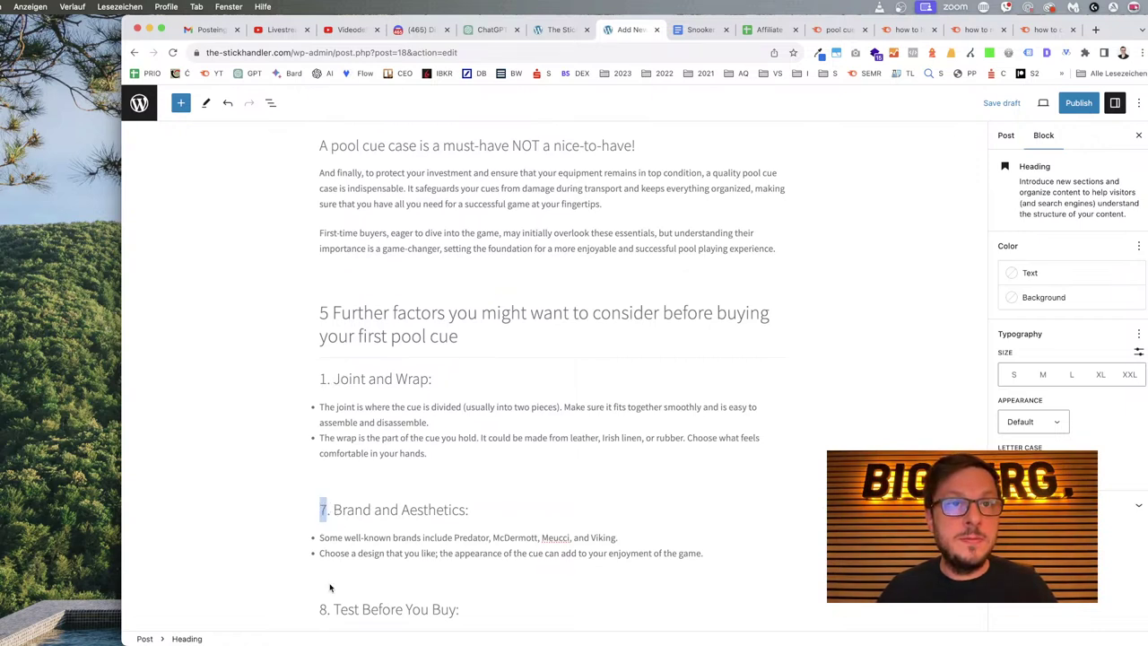
type("2")
left_click_drag(322, 609, 320, 609)
type("3")
scroll(338, 592, "down", 5)
left_click_drag(328, 422, 320, 427)
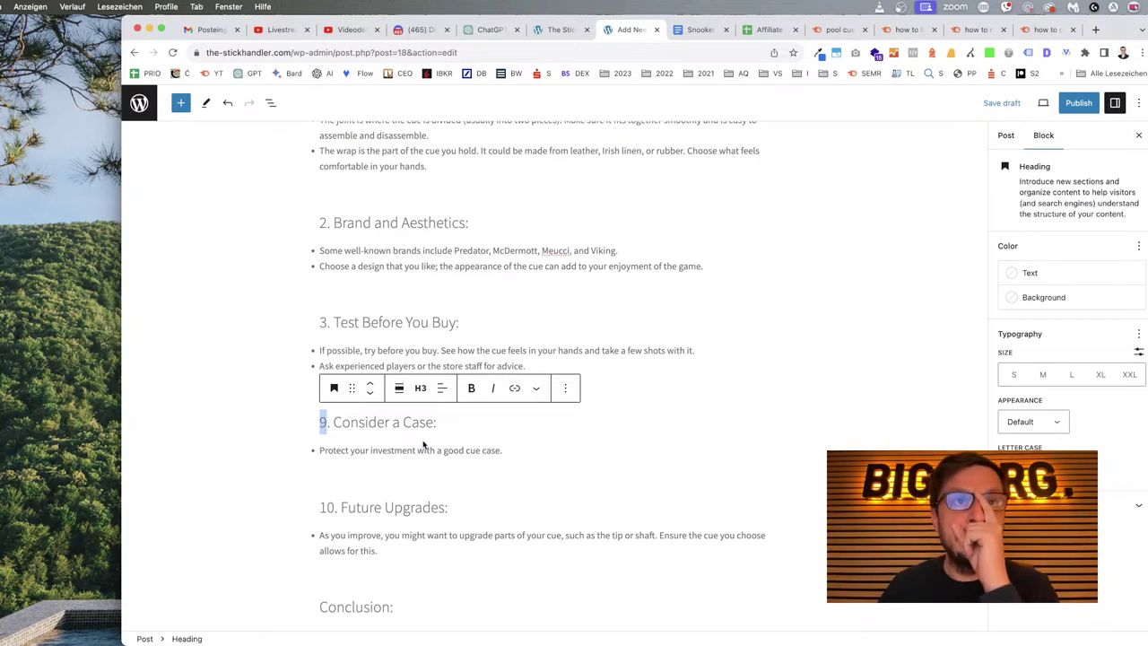
Remove the leading 5 from the "Further factors you might want to consider" heading.
scroll(443, 330, "up", 5)
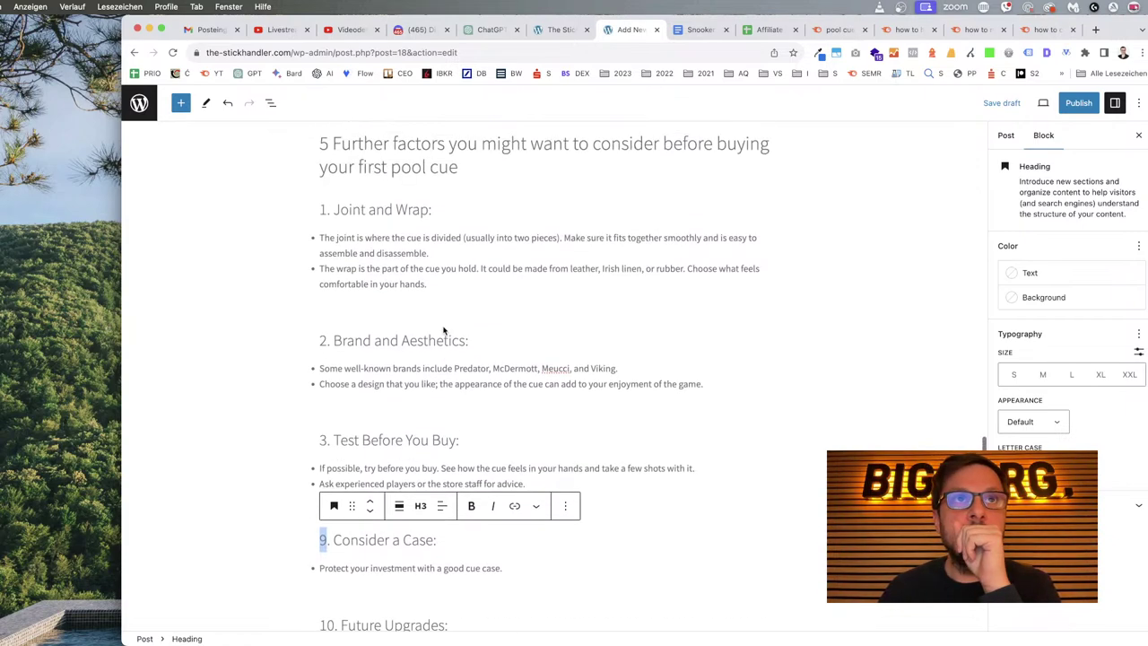
left_click(324, 275)
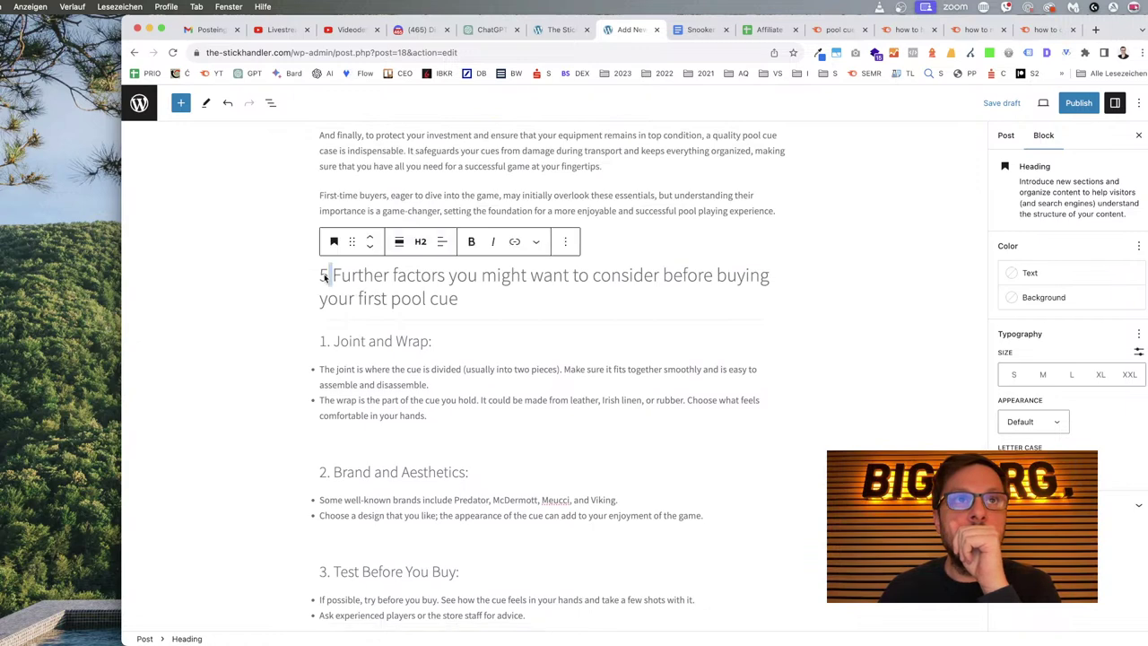
left_click(321, 274)
double_click(323, 275)
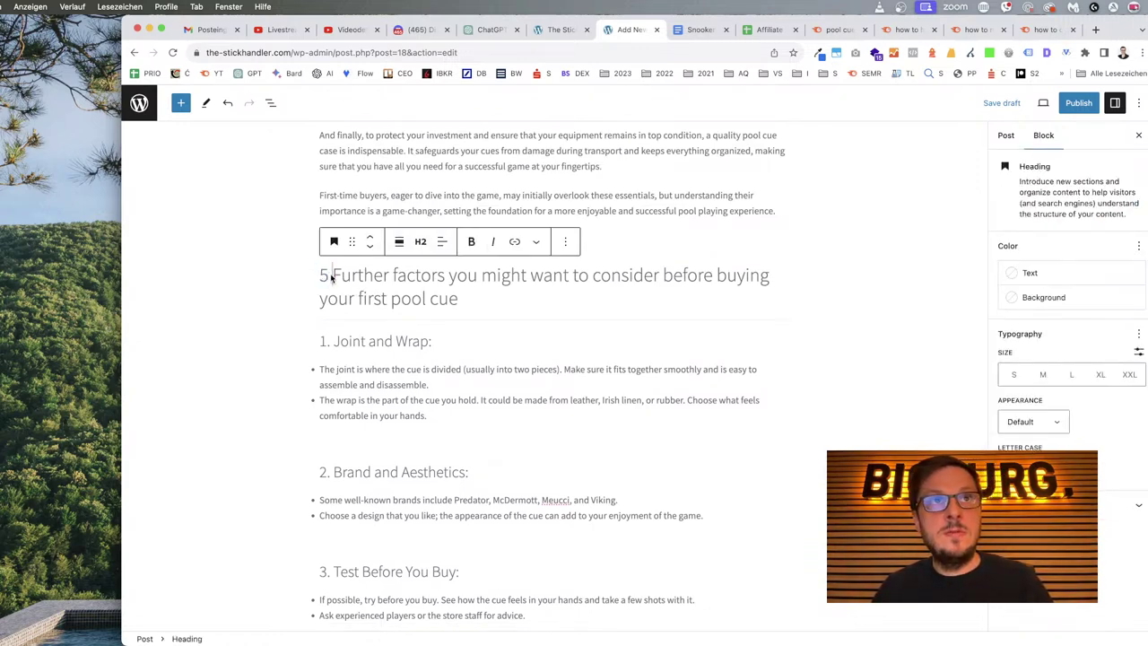
key("BackSpace")
Remove the leading numbers from the "Joint and Wrap:" and "Brand and Aesthetics:" headings.
left_click(332, 342)
key("BackSpace")
key("BackSpace")
key("BackSpace")
left_click(332, 472)
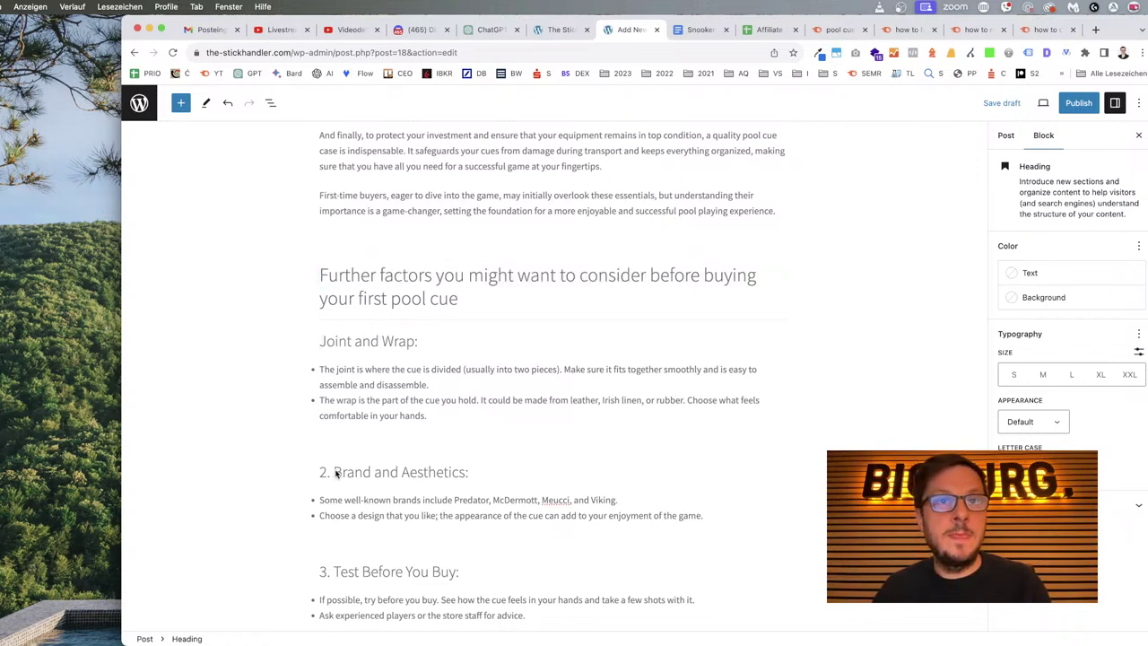
scroll(338, 480, "down", 3)
key("BackSpace")
key("BackSpace")
key("BackSpace")
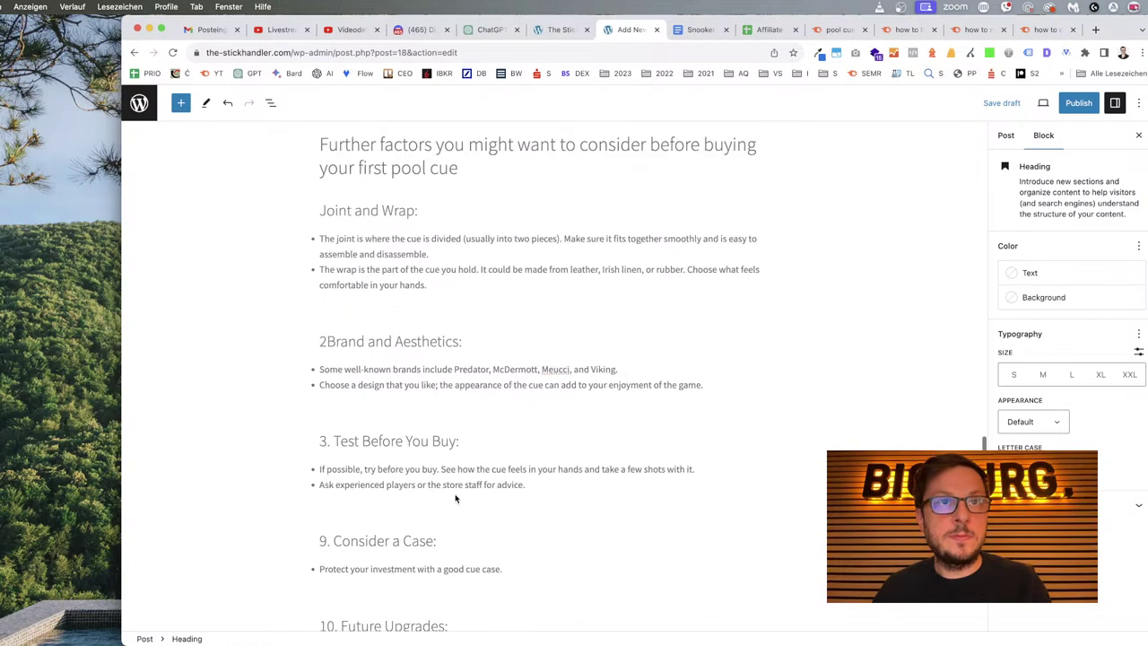
Delete the "Test Before You Buy:" and "Consider a Case:" headings together with their bullet lists.
left_click(372, 445)
scroll(399, 445, "down", 2)
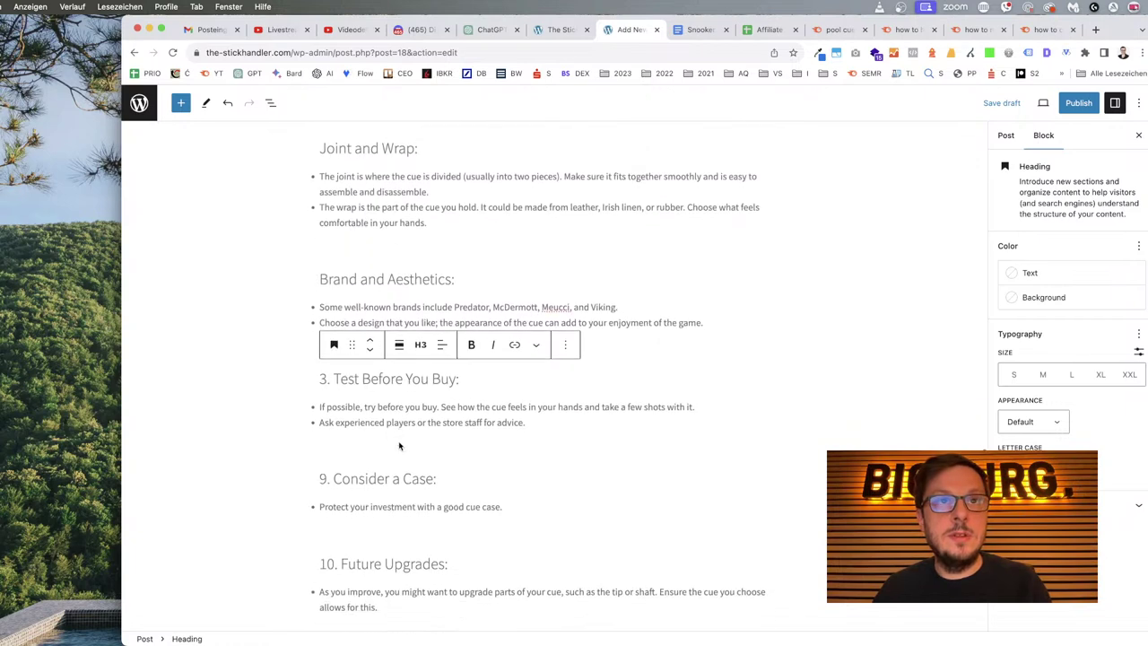
left_click_drag(326, 378, 493, 500)
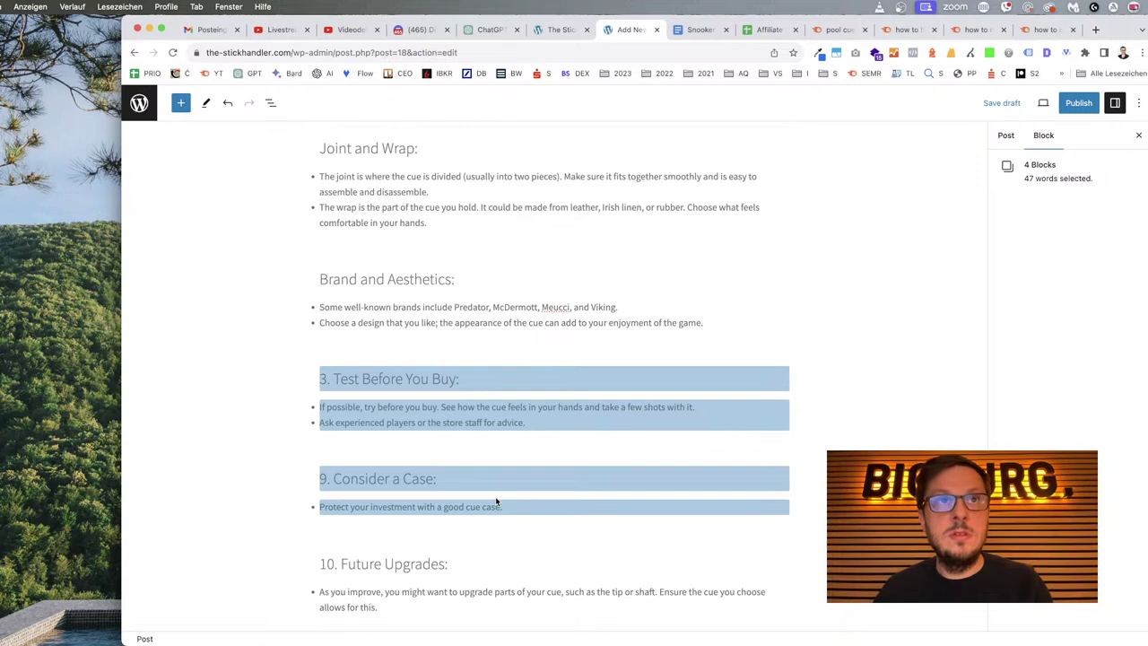
key("BackSpace")
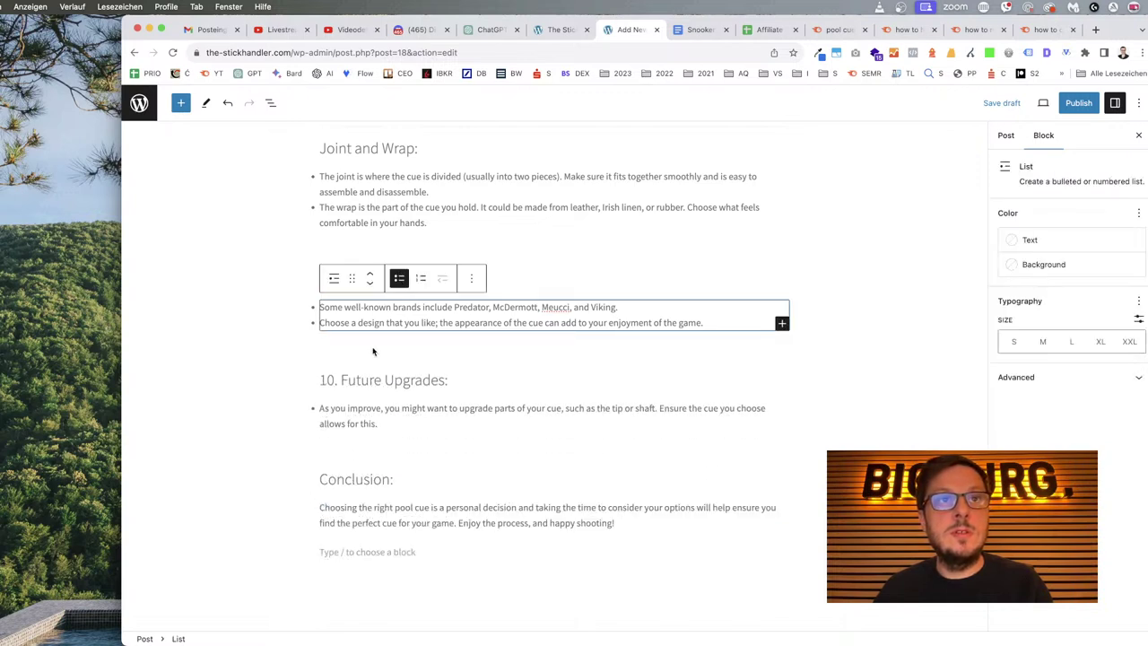
Shorten the "10. Future Upgrades:" heading to "Future Upgrades", without number or colon.
left_click(341, 381)
left_click_drag(340, 381, 314, 381)
key("BackSpace")
left_click(430, 381)
key("BackSpace")
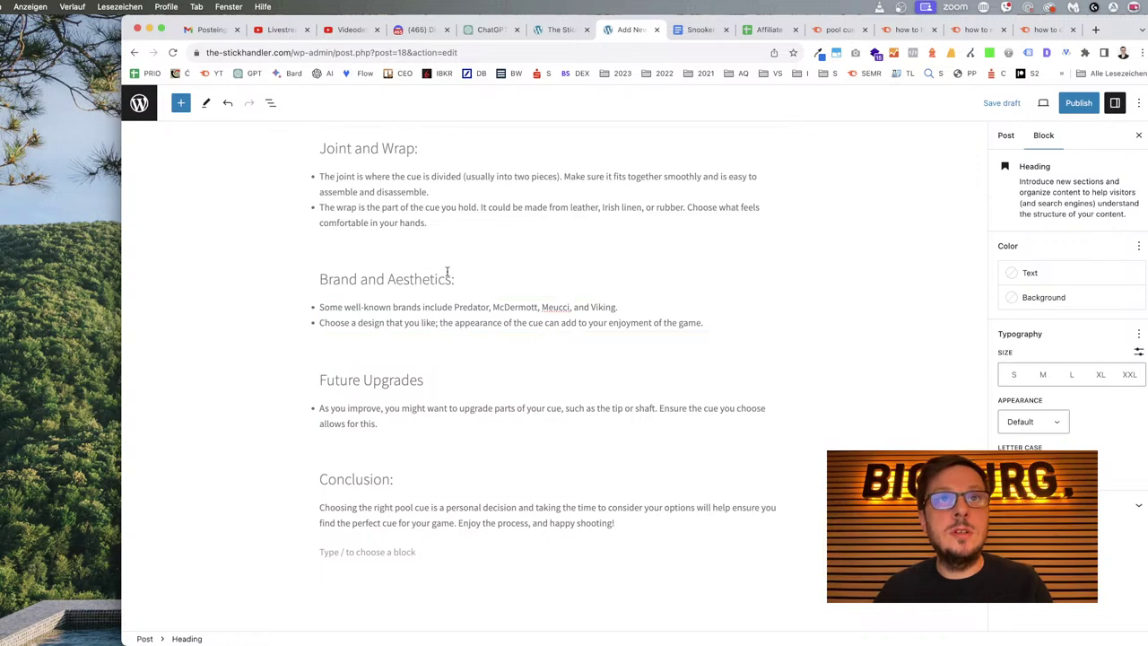
scroll(418, 225, "up", 2)
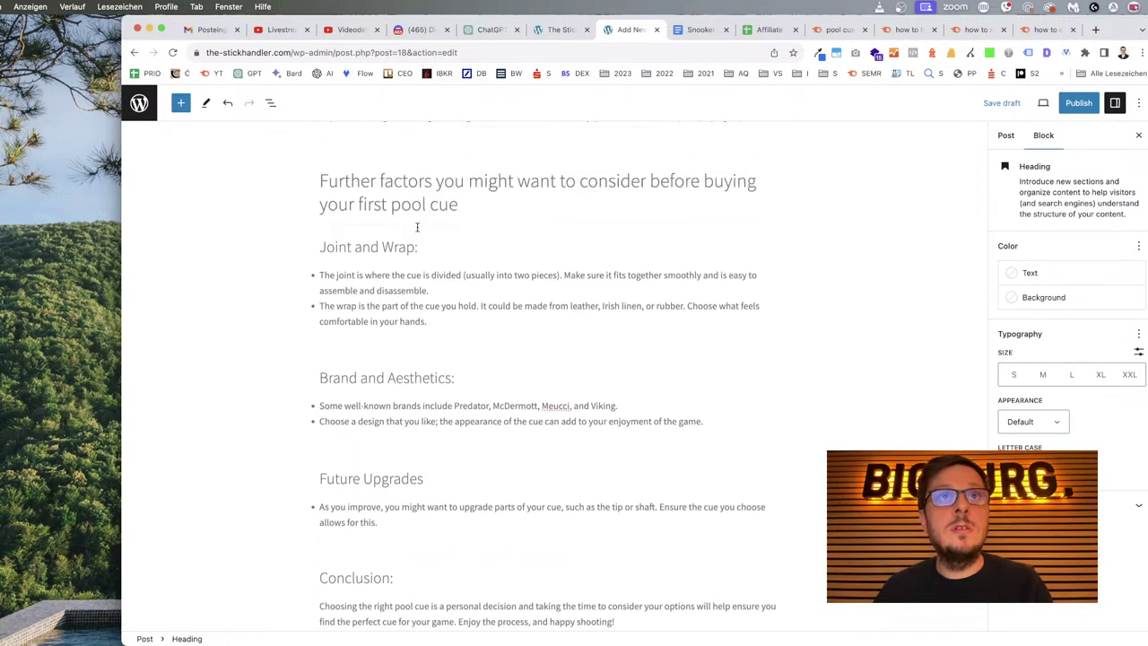
Remove the colon at the end of the "Brand and Aesthetics:" heading.
left_click(458, 380)
key("BackSpace")
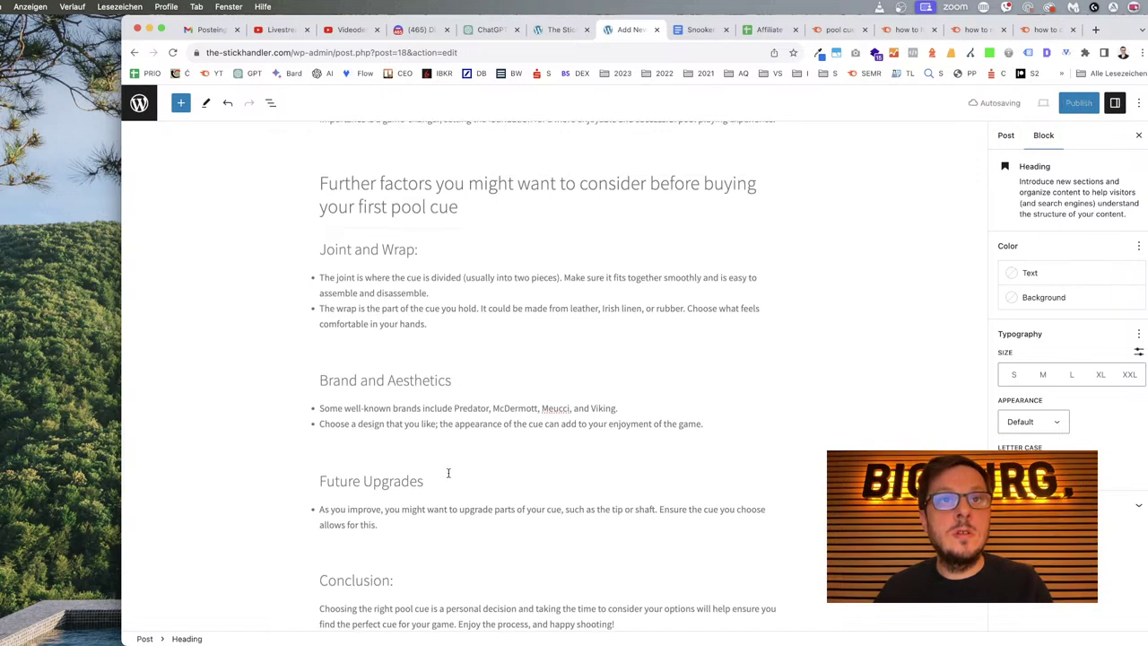
left_click(425, 481)
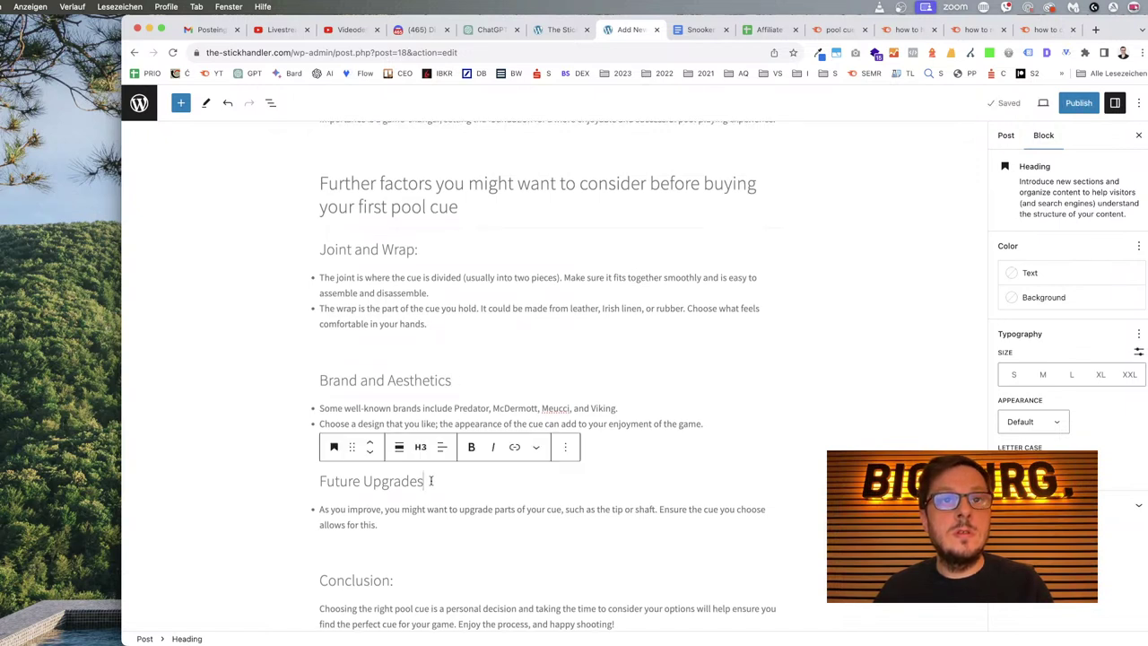
Change the "Joint and Wrap:" heading to "Joint and Wrap of your Pool Cue", without the colon.
left_click(419, 249)
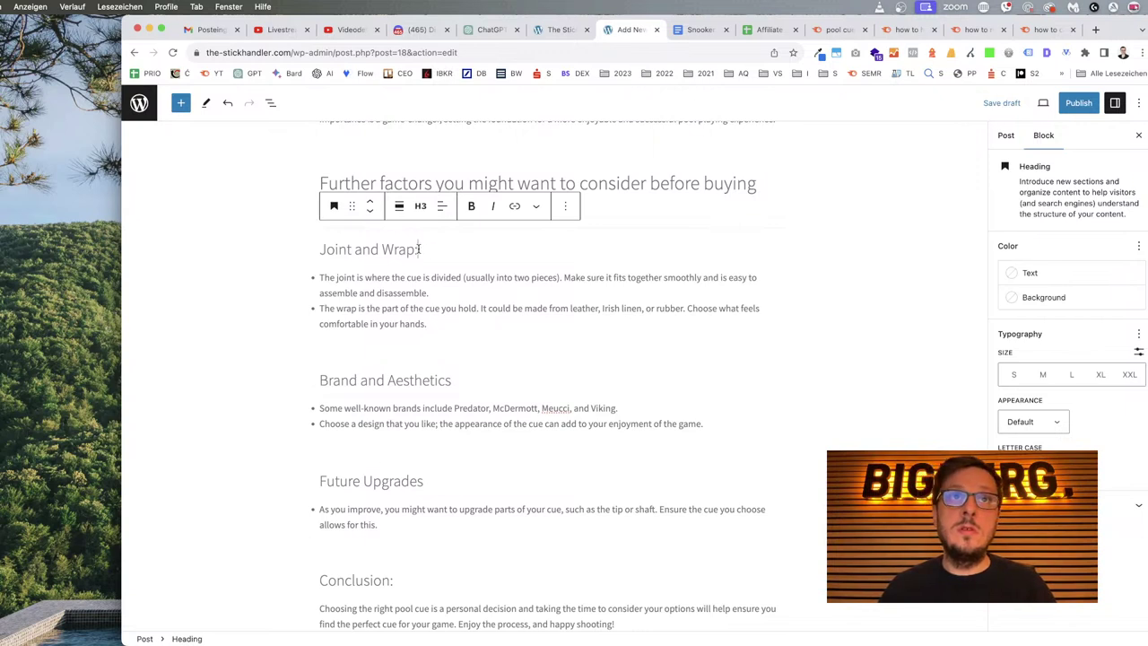
key("BackSpace")
type("of ")
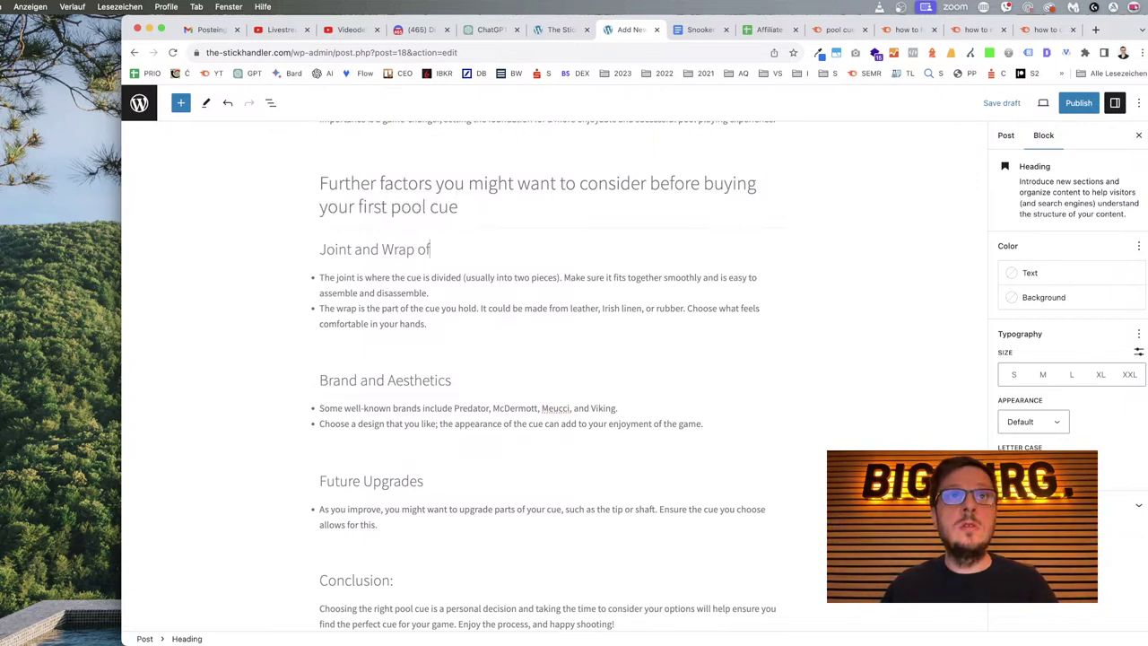
type("your Poo")
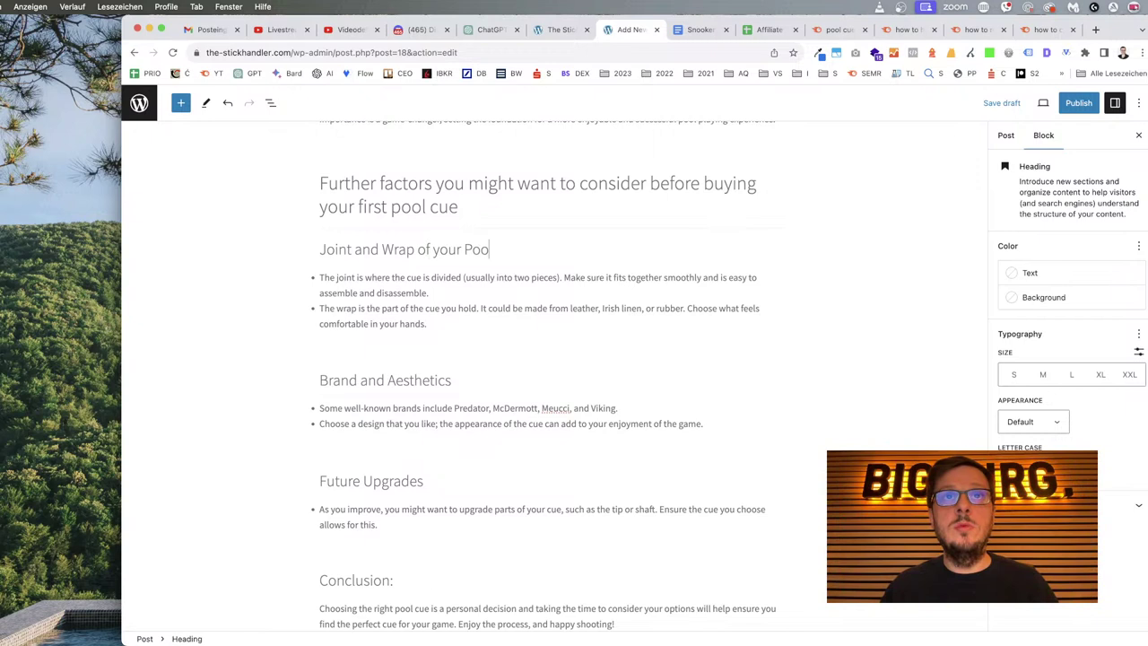
type("l Cue")
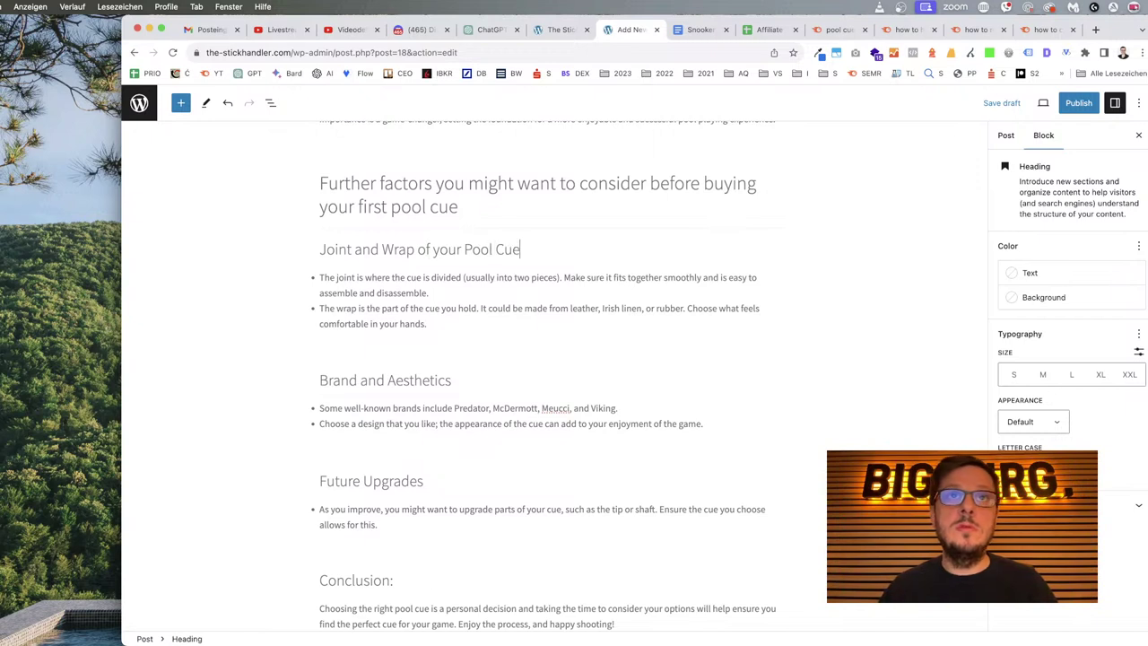
Copy "of your Pool Cue" from the Joint and Wrap heading onto the end of the "Brand and Aesthetics" and "Future Upgrades" headings.
left_click(413, 249, "shift")
key("cmd+c")
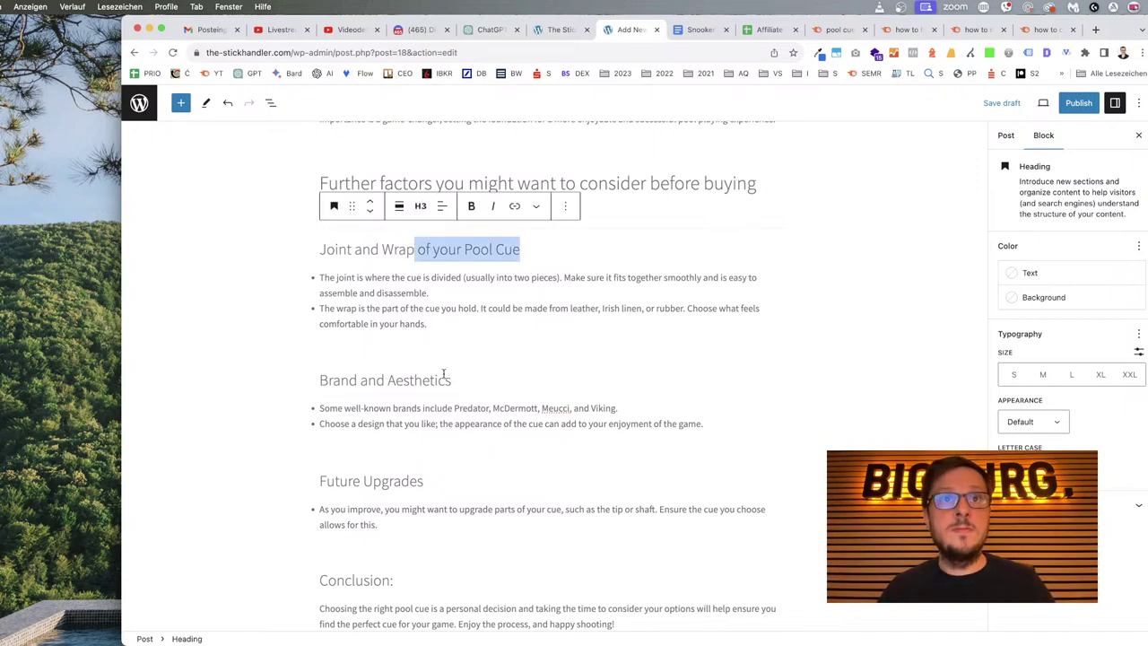
left_click(450, 377)
key("cmd+v")
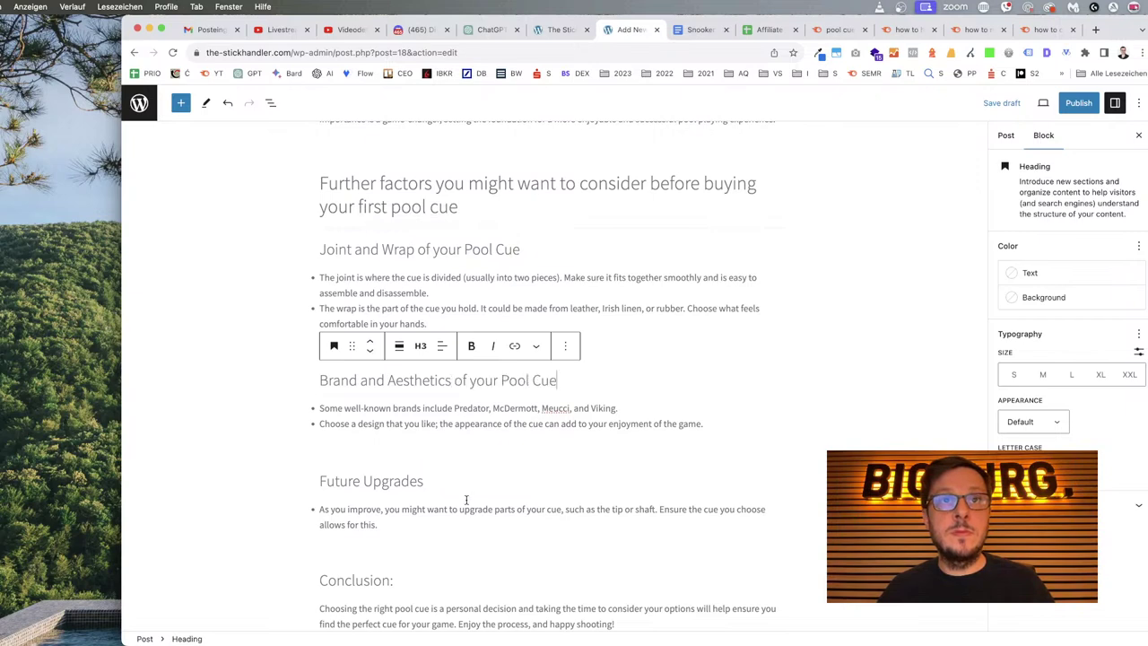
left_click(423, 482)
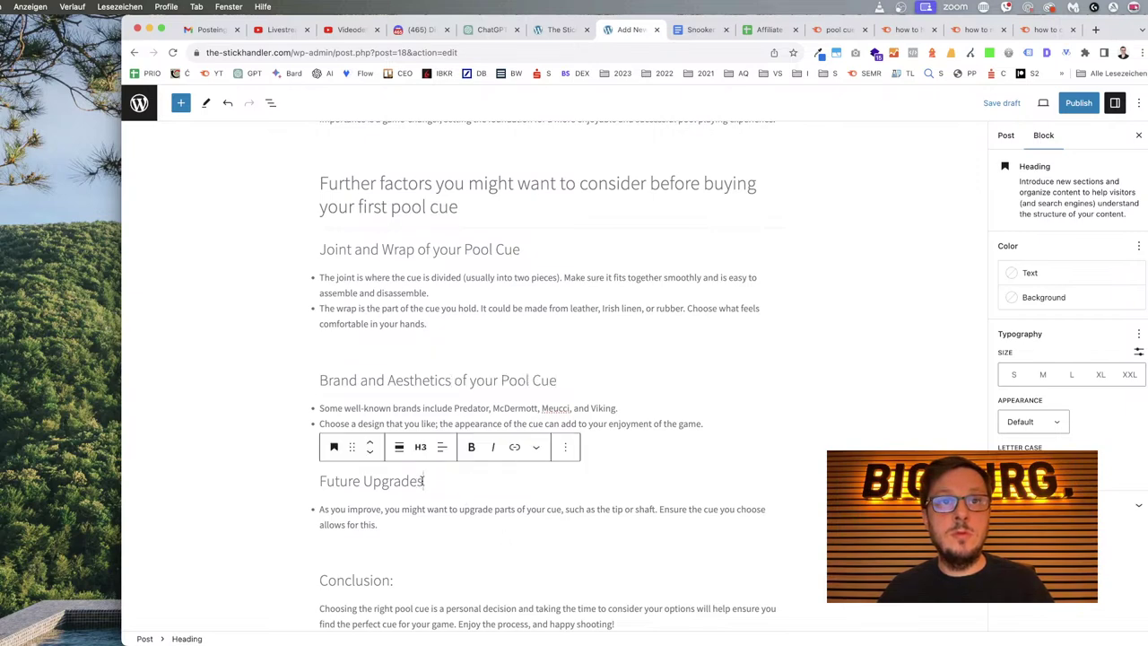
scroll(423, 481, "down", 2)
key("cmd+v")
Delete the "Conclusion:" heading together with its closing paragraph at the end of the post.
double_click(365, 482)
left_click_drag(321, 480, 677, 527)
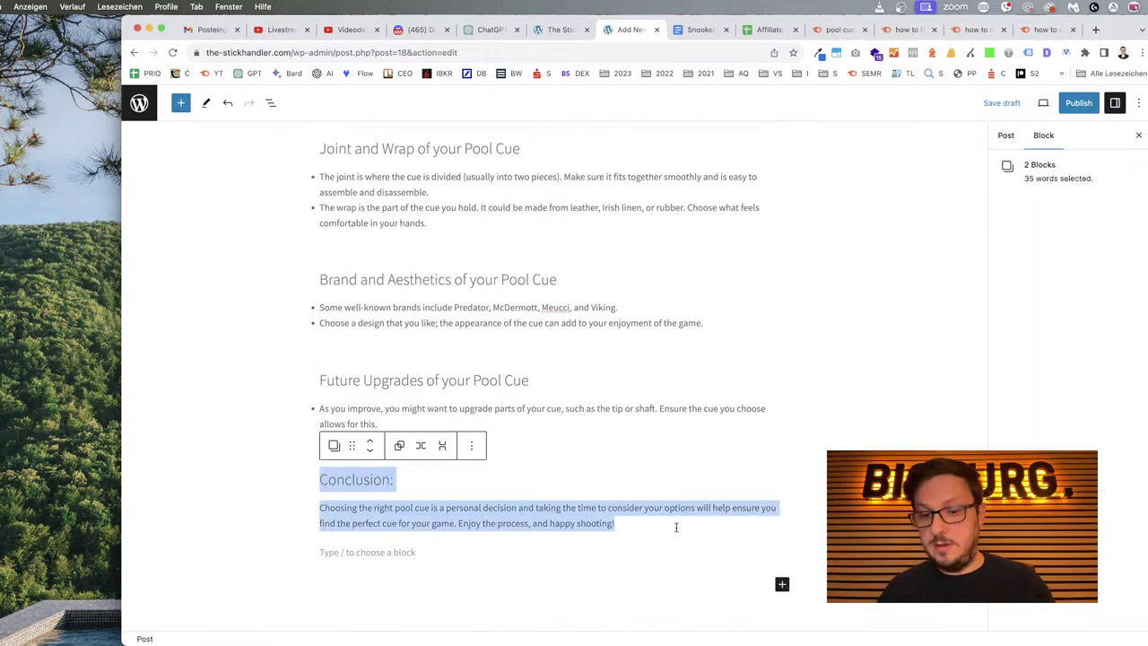
key("BackSpace")
Add an empty paragraph below the "5. Balance:" bullet list, before the "Three Crucial First-Time Cue Buyers Mistakes" heading.
scroll(671, 447, "up", 15)
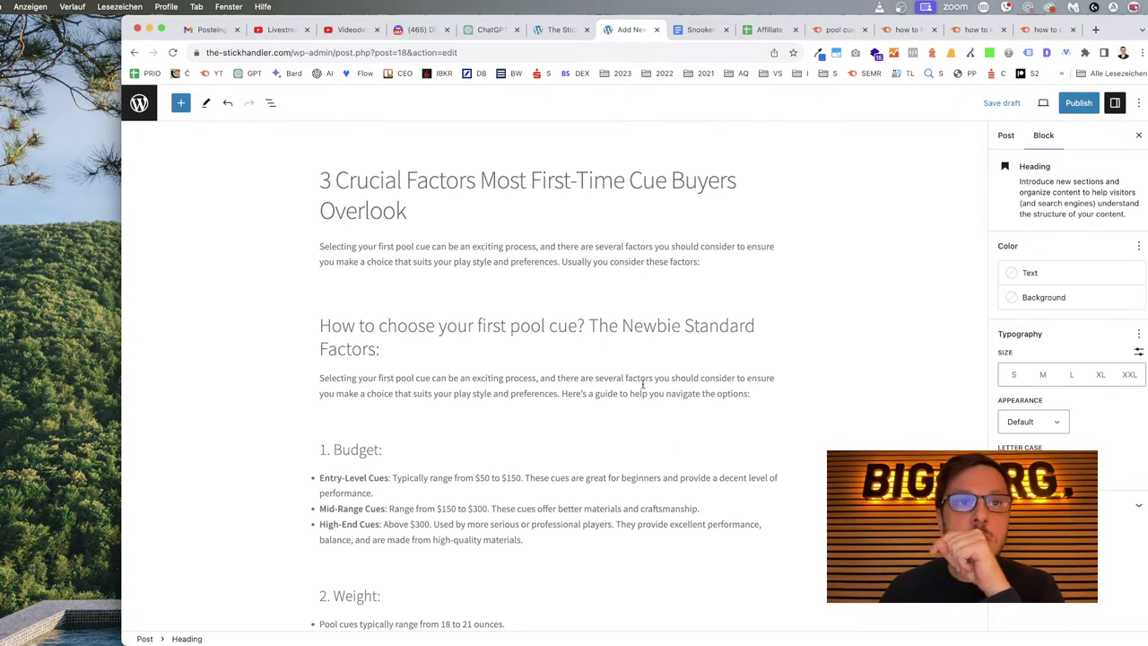
scroll(640, 384, "down", 5)
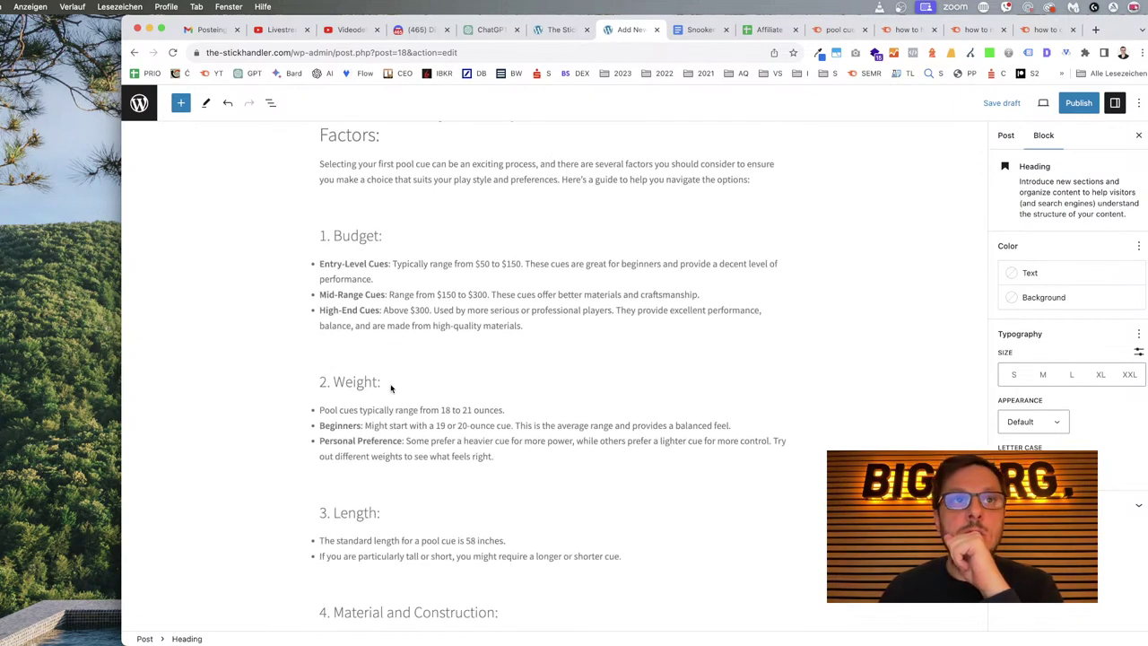
scroll(480, 543, "down", 6)
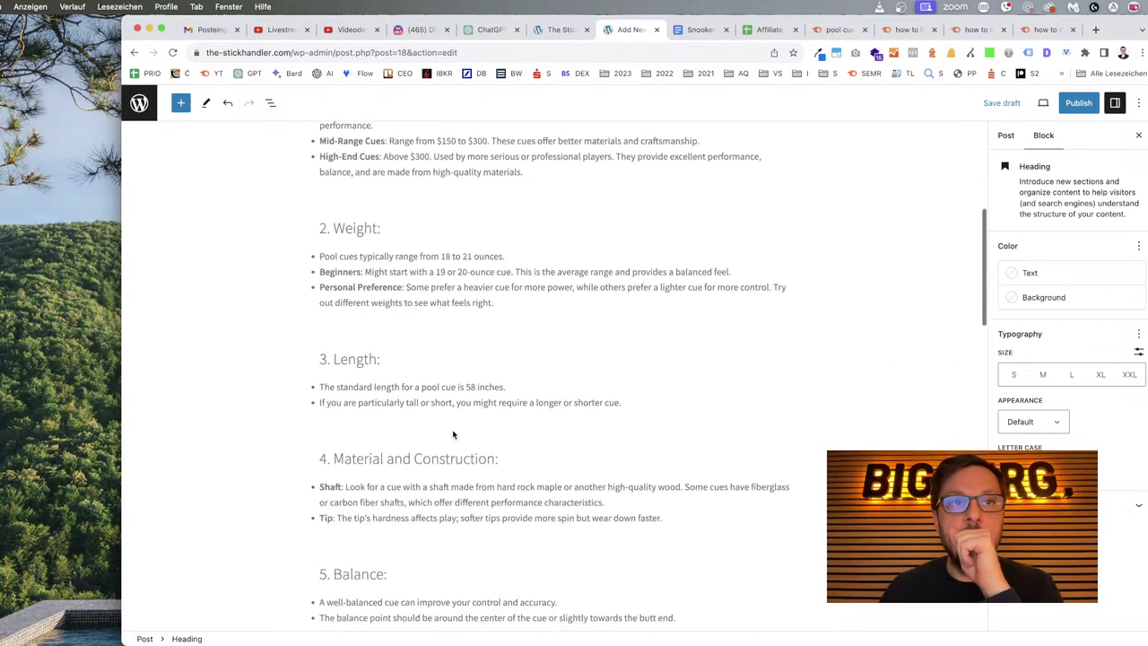
scroll(476, 482, "down", 5)
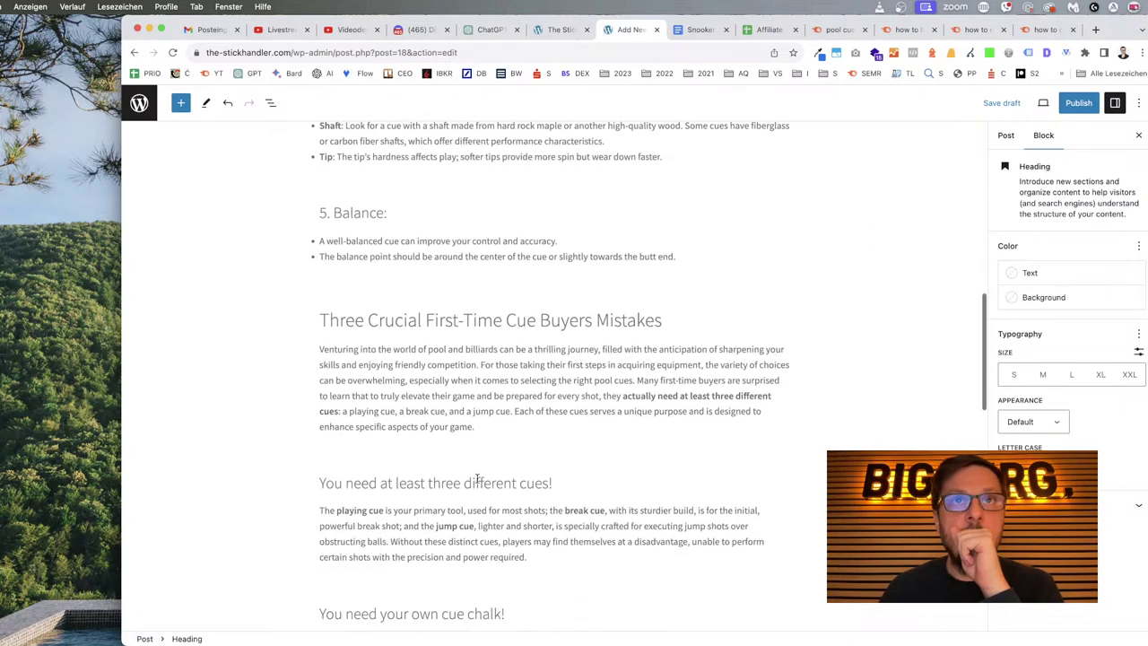
scroll(502, 410, "up", 15)
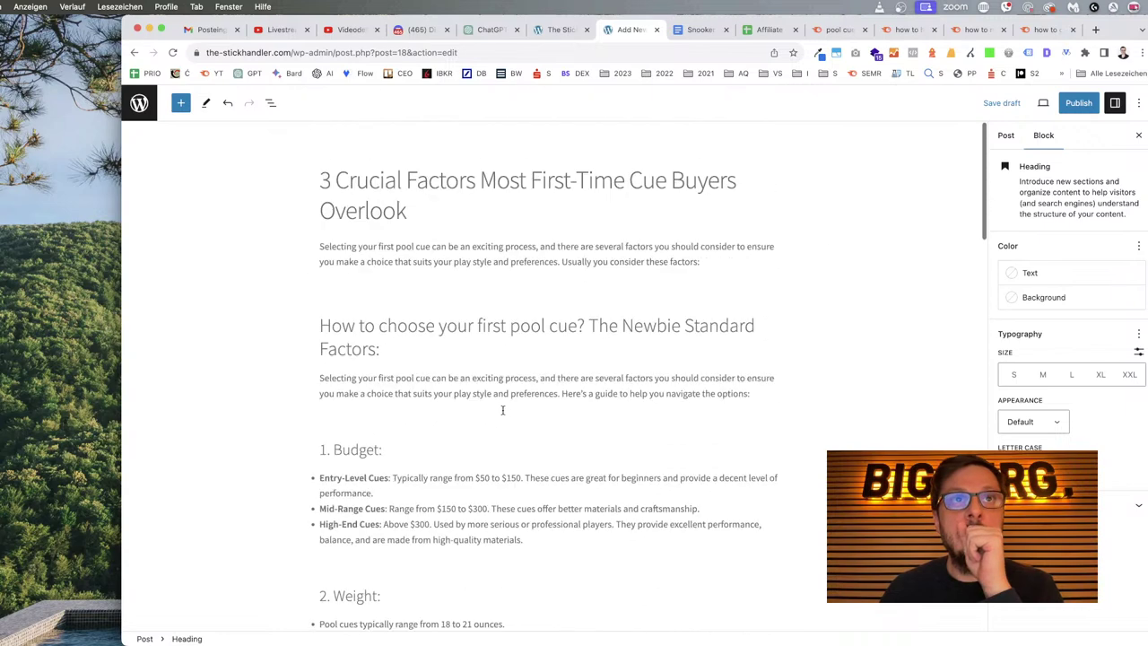
scroll(502, 409, "down", 15)
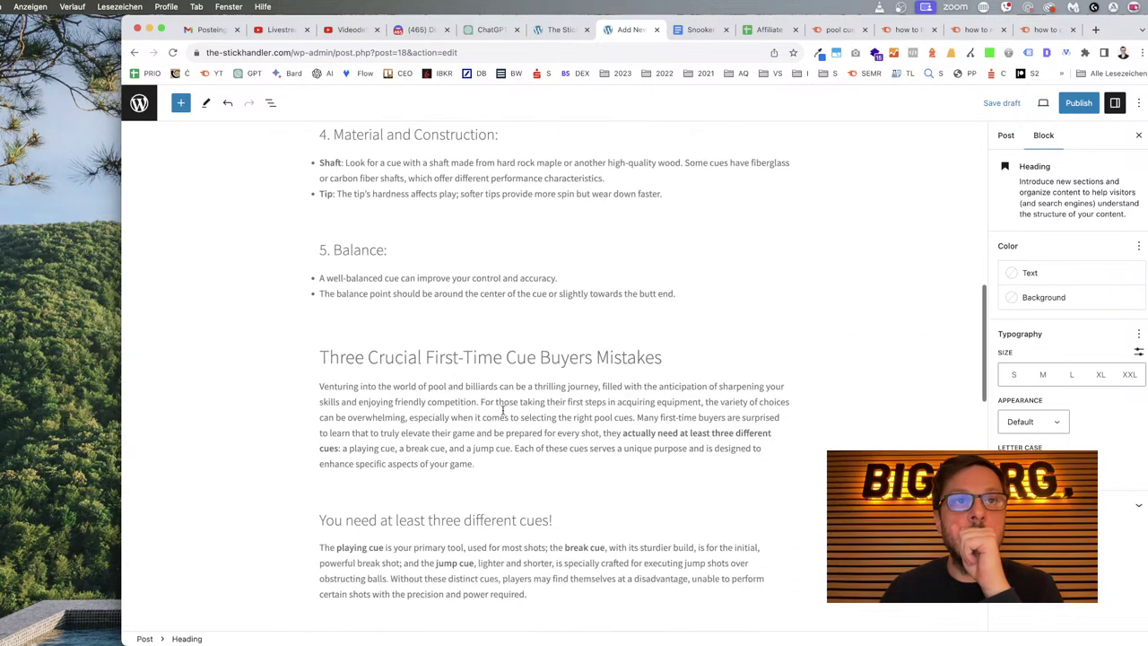
left_click(661, 320)
left_click(651, 310)
left_click(673, 294)
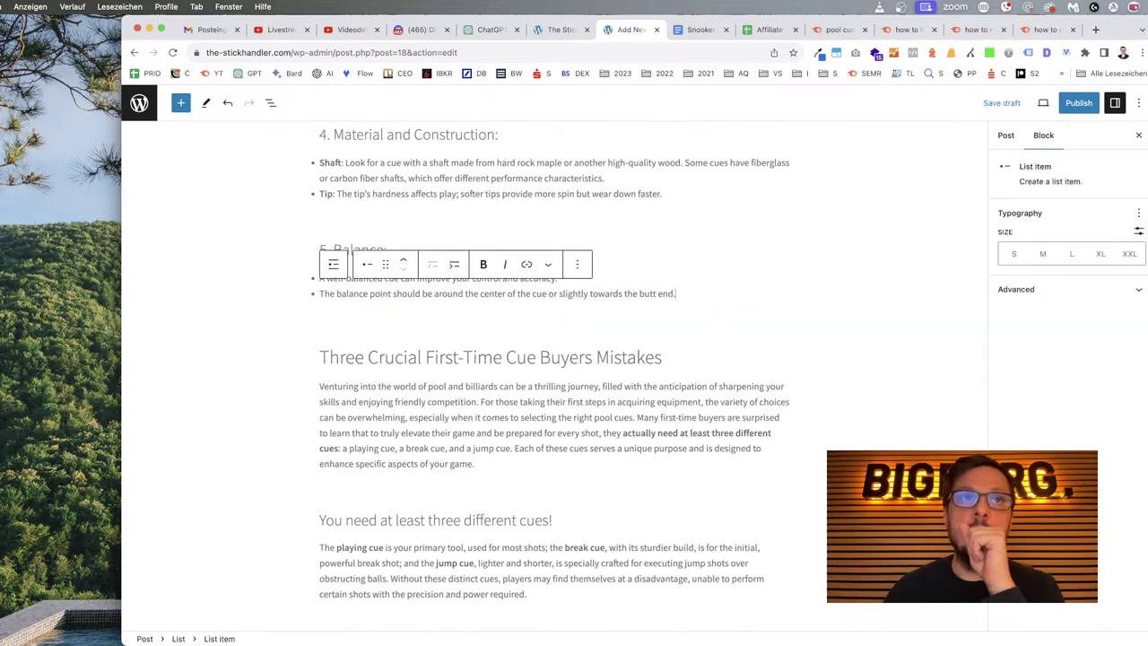
key("Return")
key("Return")
Review the introduction and the five numbered standard factors from Budget to Balance.
scroll(679, 290, "up", 3)
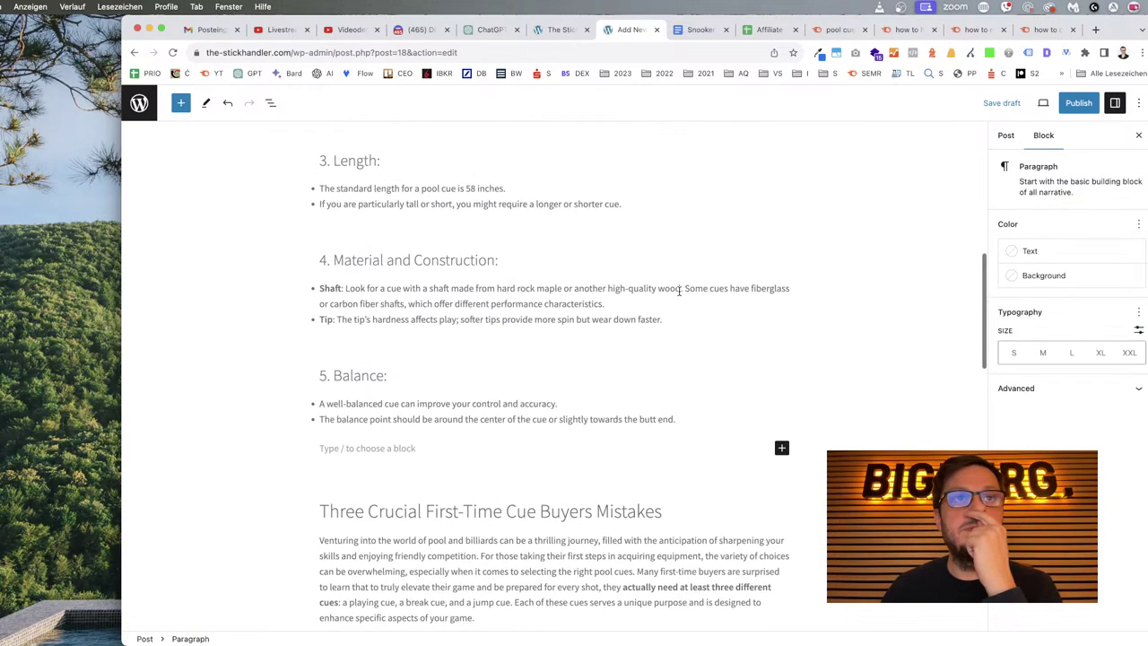
scroll(679, 289, "up", 7)
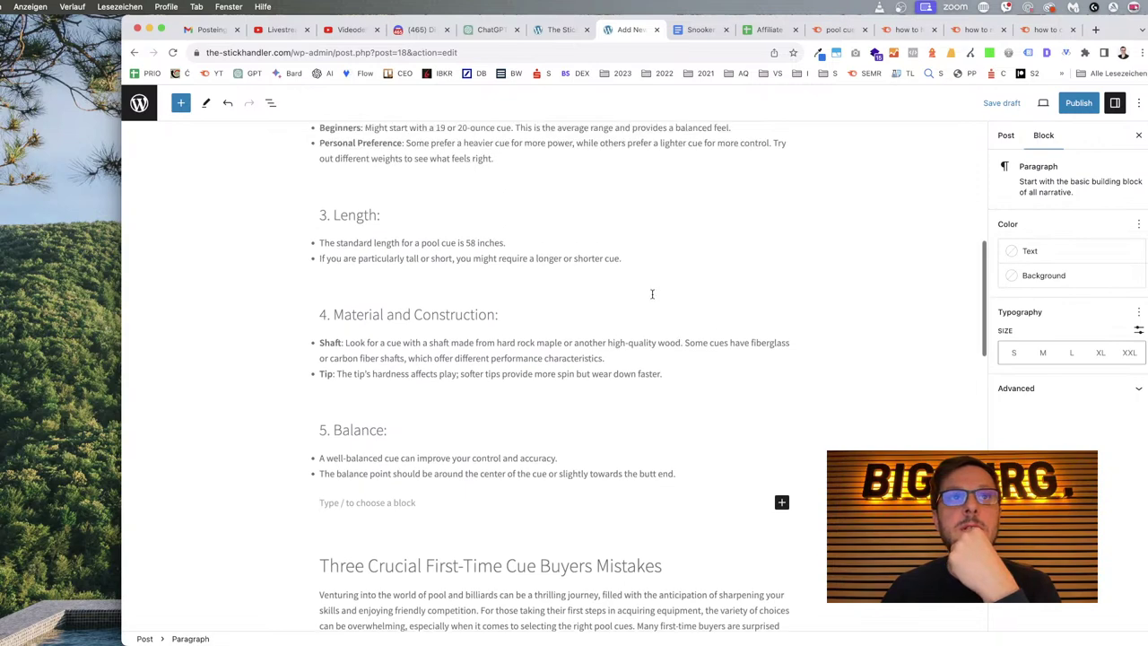
scroll(550, 280, "up", 4)
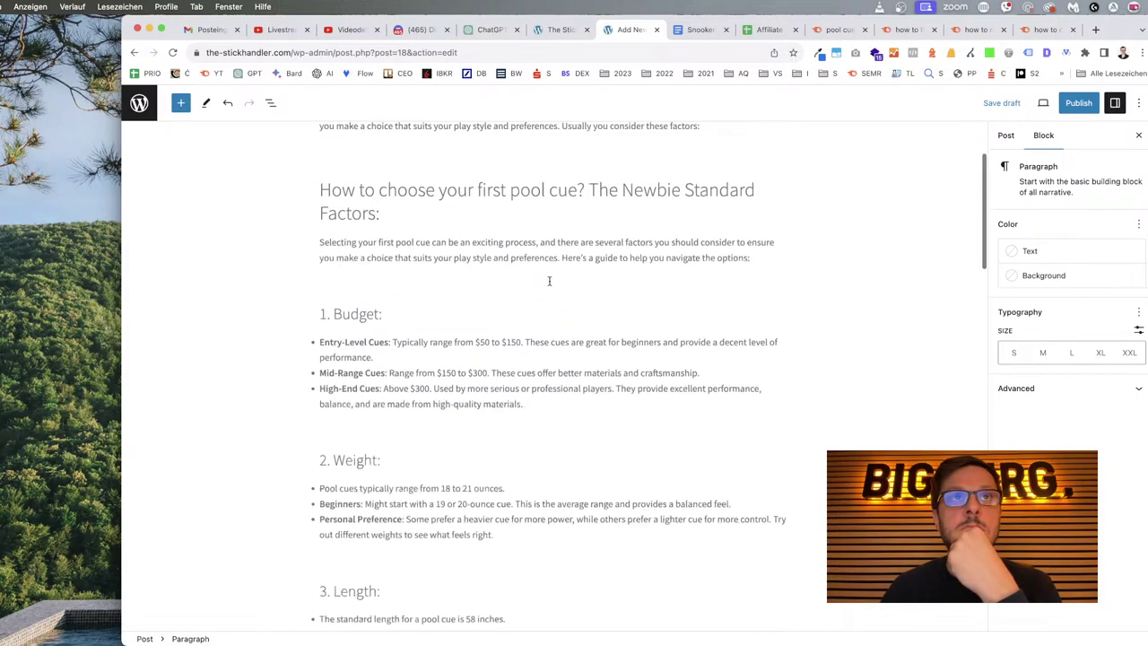
left_click(455, 504)
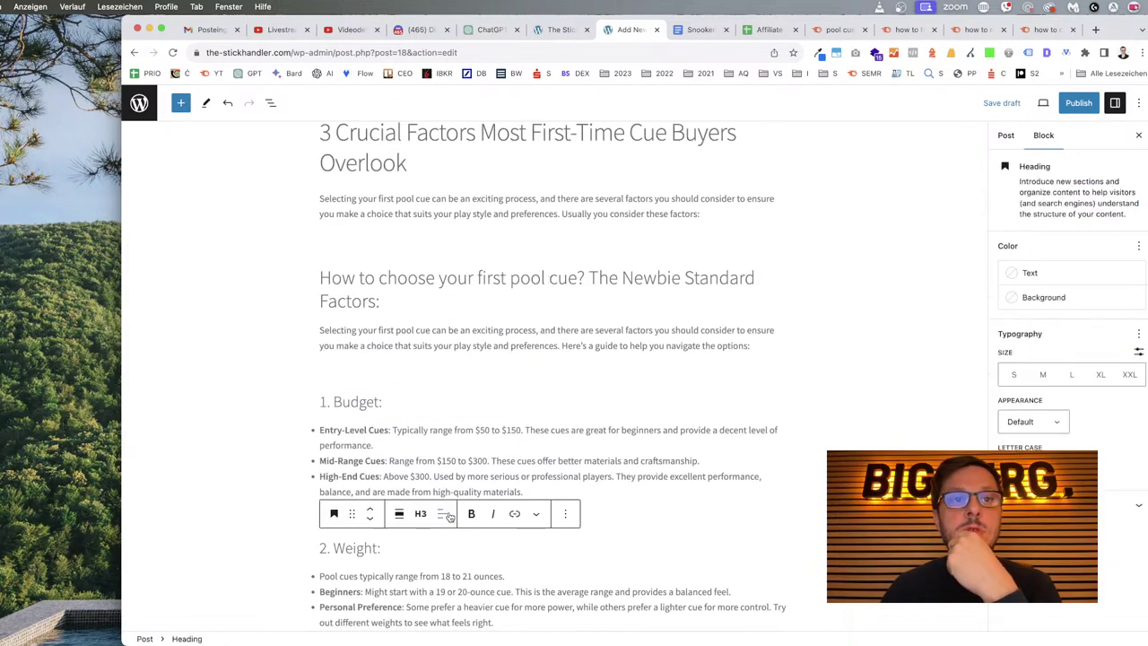
left_click(567, 513)
left_click(616, 509)
left_click(610, 509)
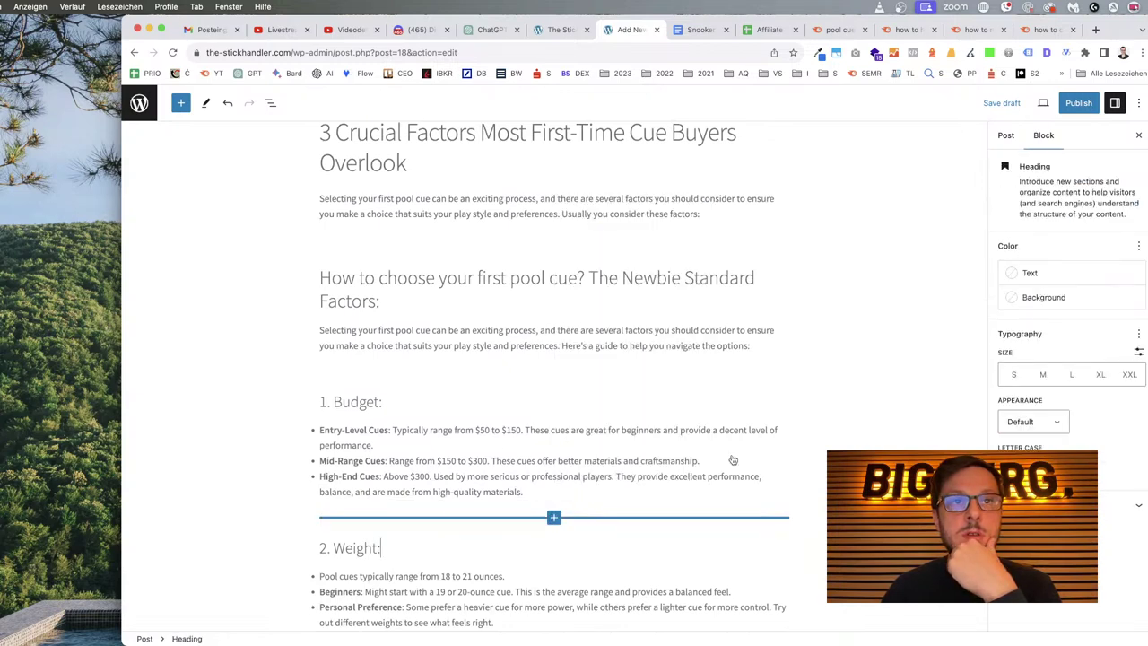
scroll(807, 459, "down", 10)
scroll(807, 459, "up", 5)
scroll(807, 459, "down", 4)
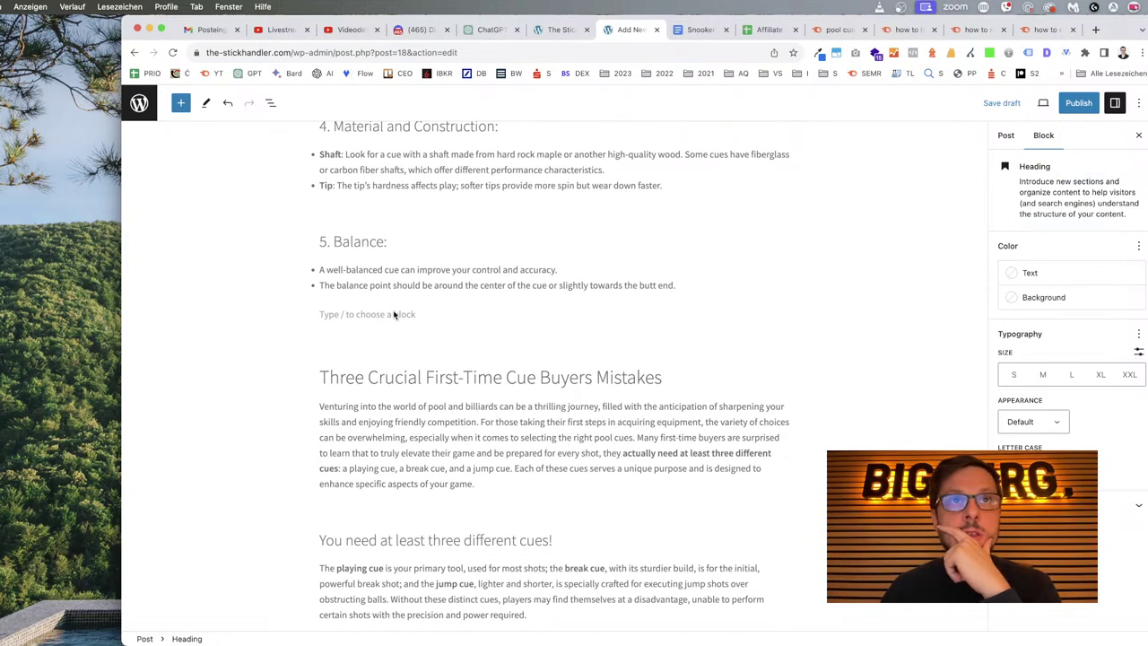
Start the empty paragraph below the Balance list with the words "Altought your budget".
left_click(394, 314)
scroll(551, 356, "up", 10)
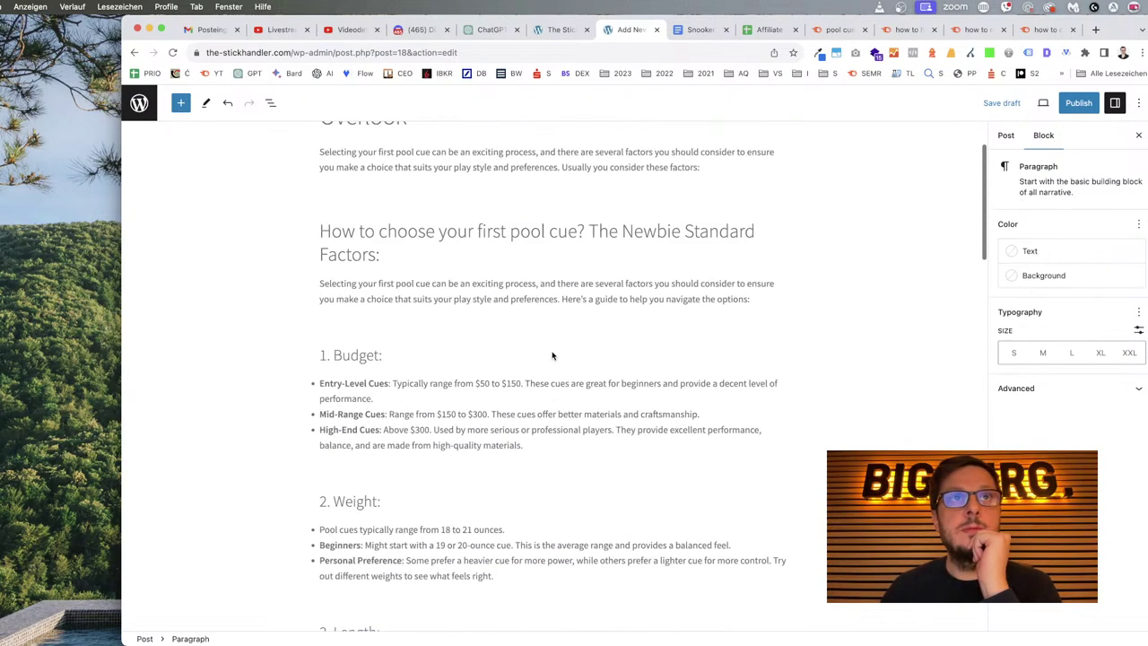
scroll(555, 358, "down", 10)
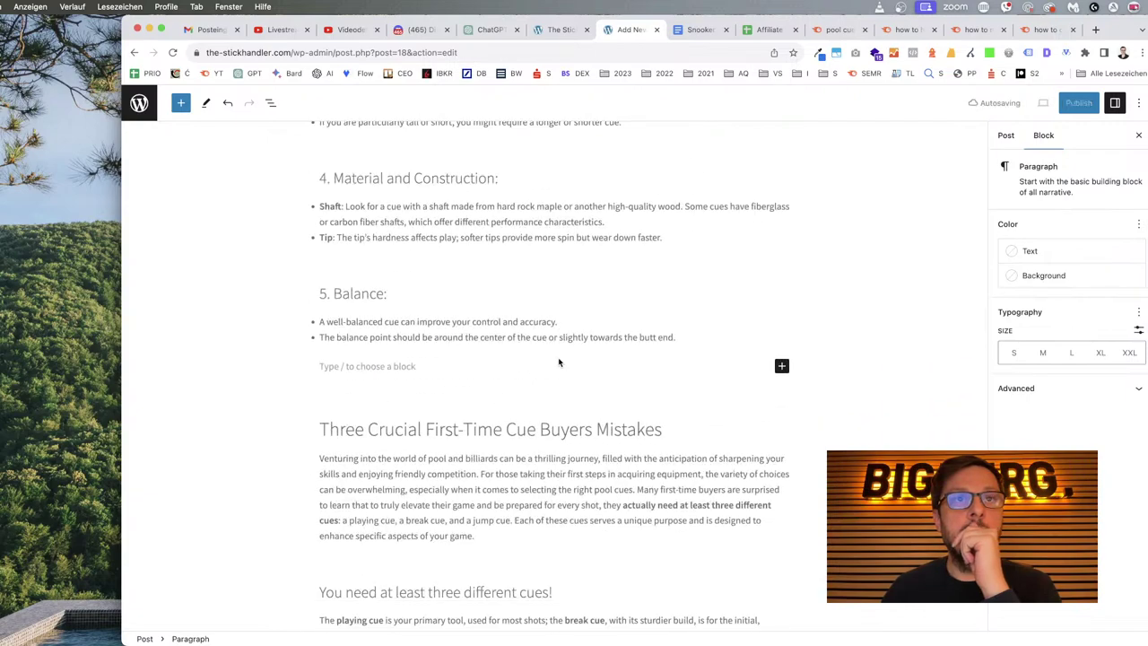
scroll(559, 362, "down", 3)
scroll(559, 362, "up", 15)
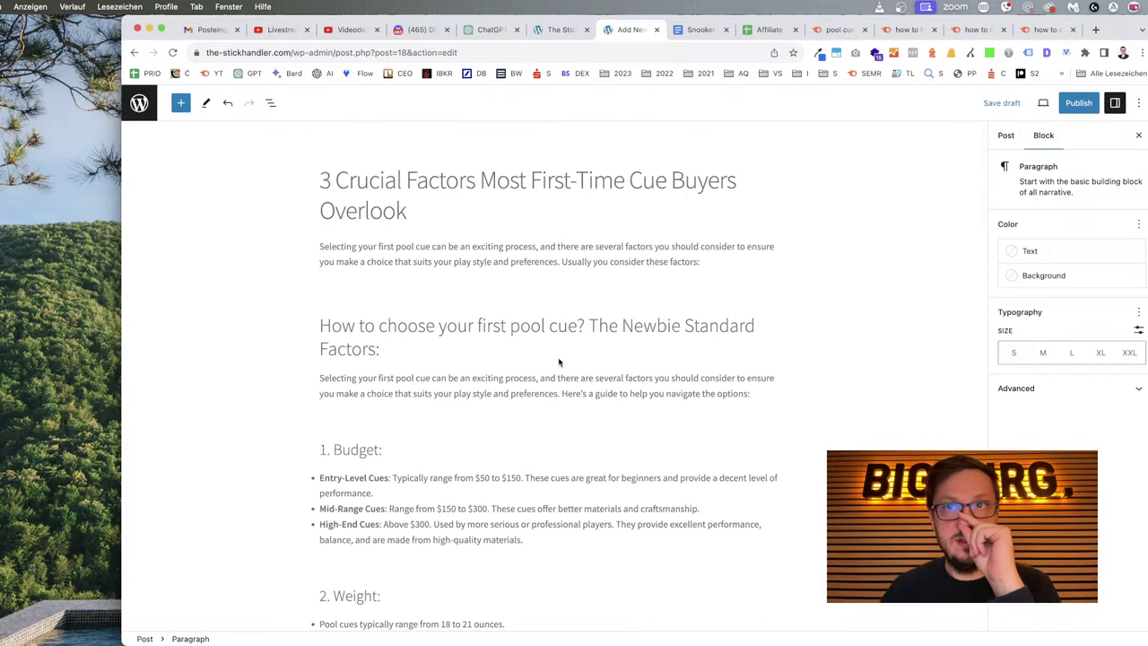
scroll(558, 362, "down", 10)
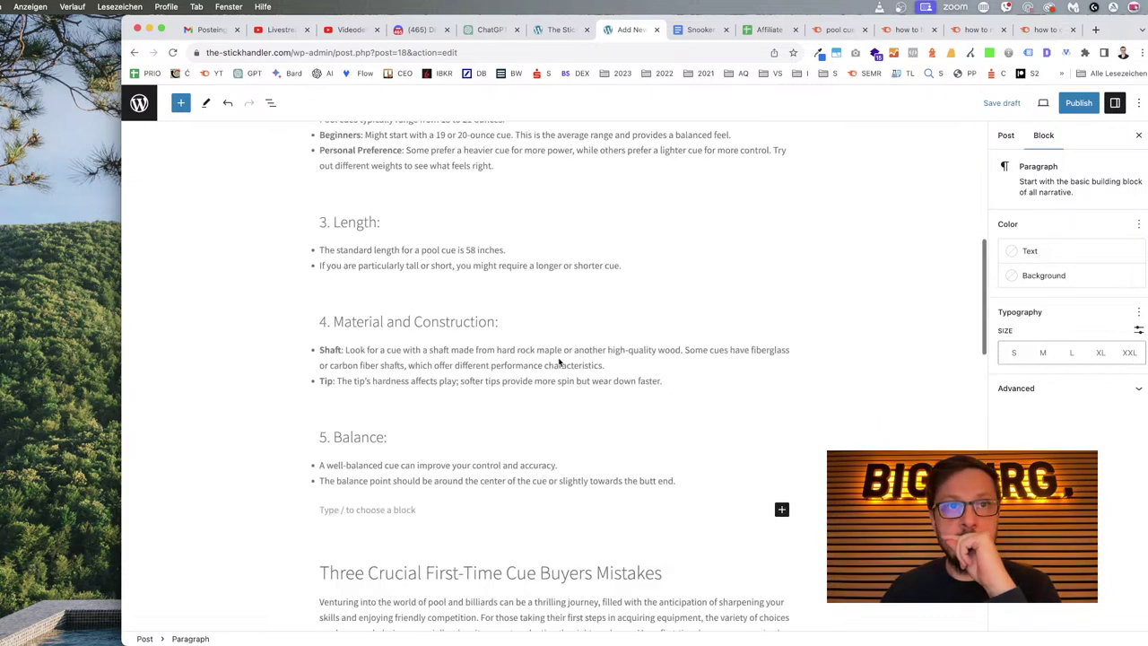
scroll(559, 362, "up", 2)
type("A")
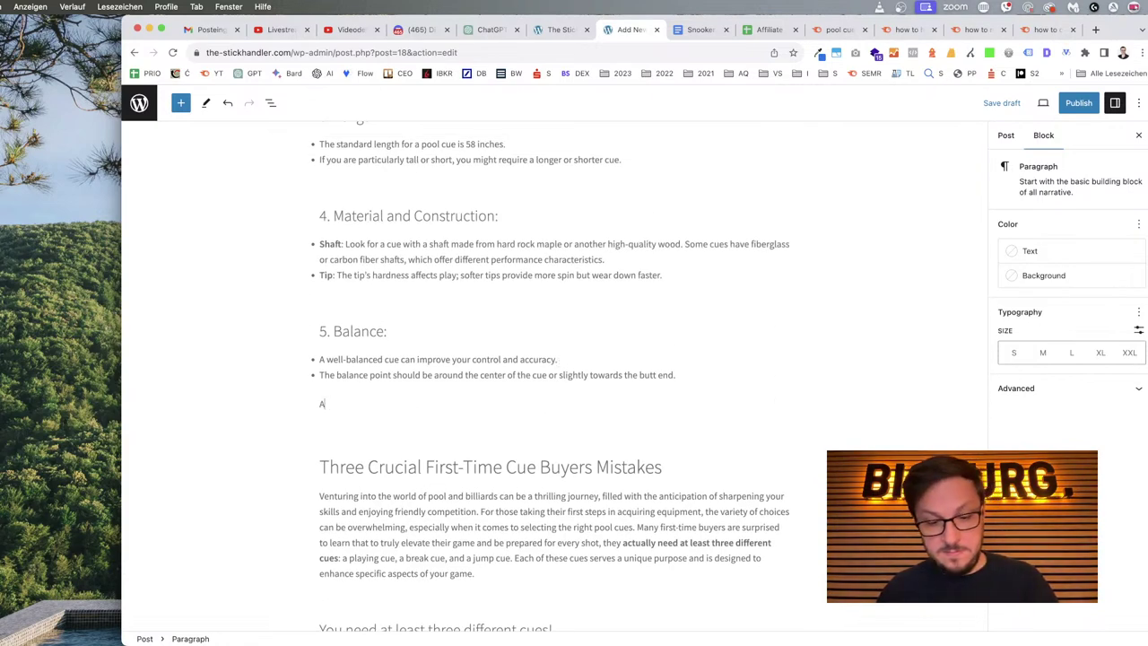
type("ltough your budget")
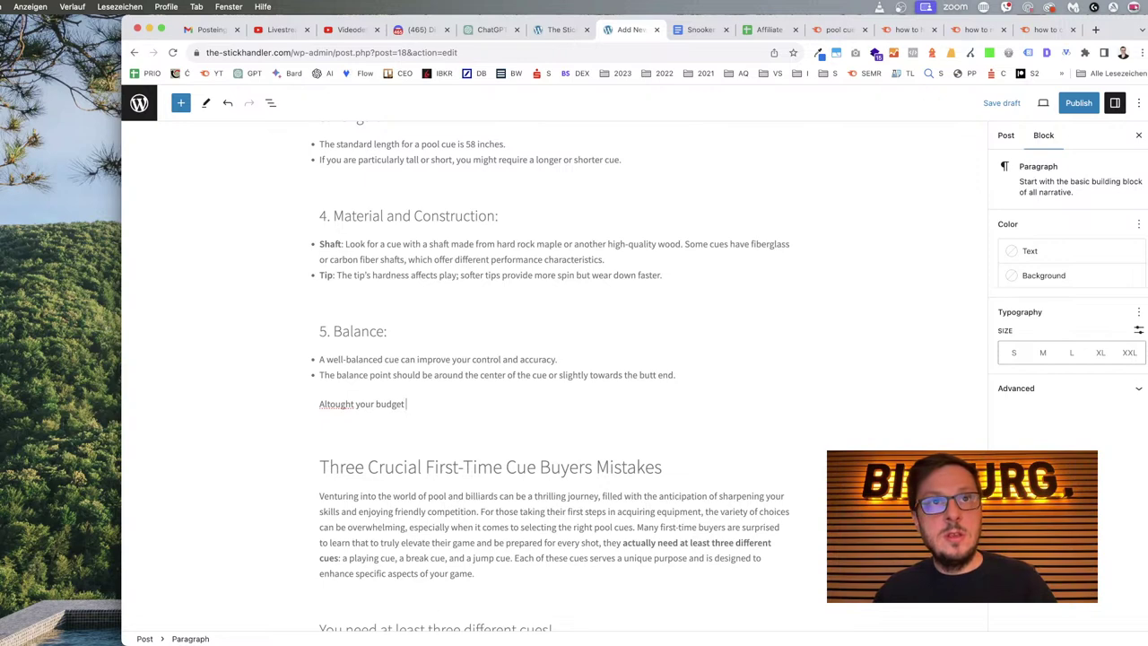
Insert the missing "h" into the new paragraph's first word so it reads "Althought".
right_click(330, 406)
left_click(330, 415)
left_click(334, 405)
type("h")
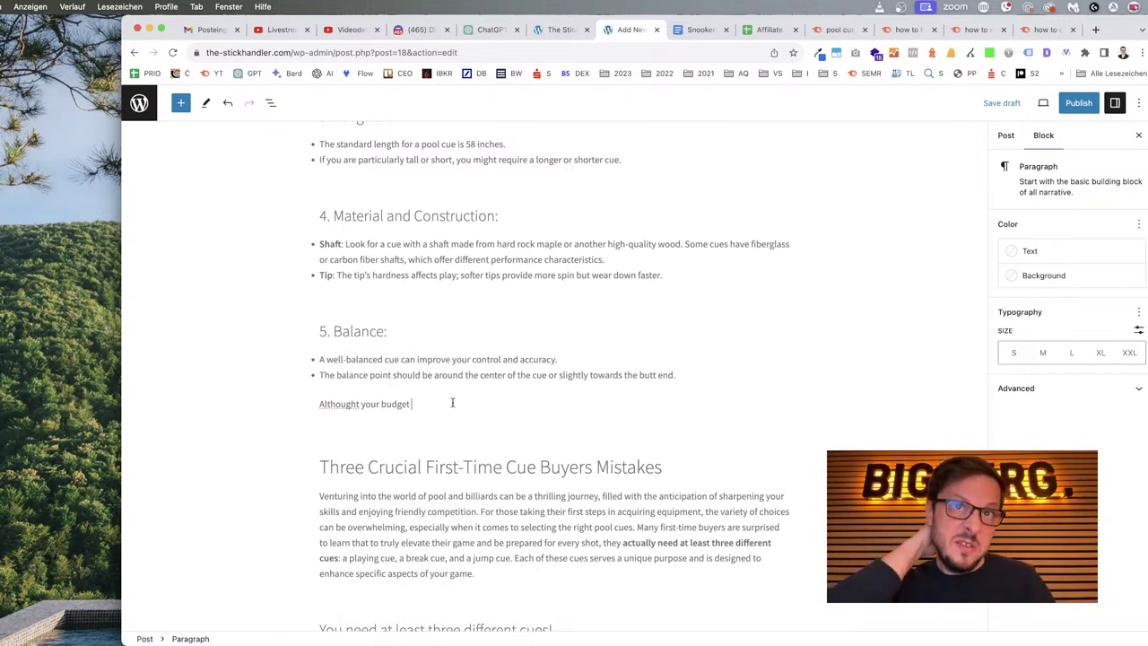
left_click(451, 402)
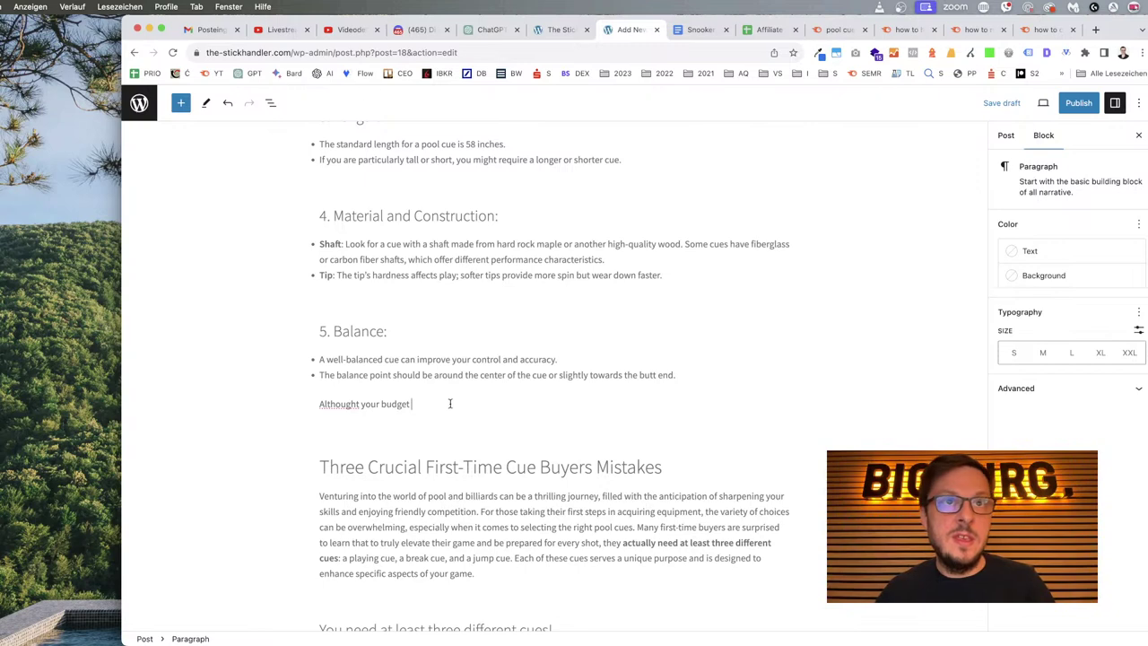
Look up the word "Althought" on Google to check its spelling, including a search for exactly that spelling.
double_click(327, 405)
key("super+shift+l")
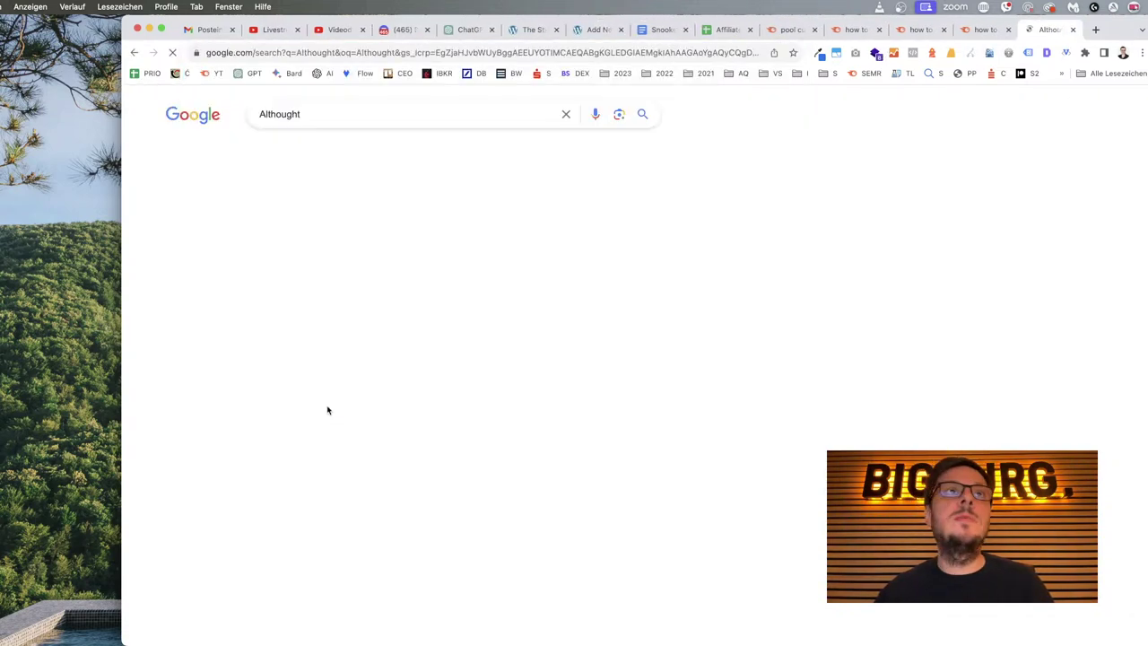
left_click_drag(385, 212, 323, 212)
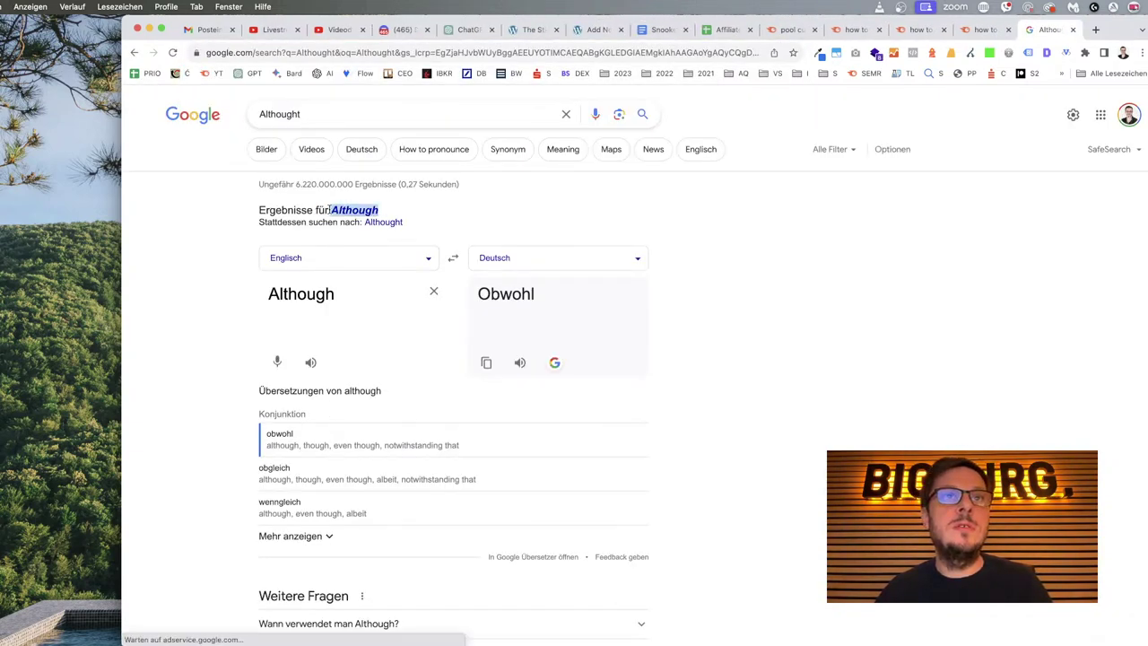
left_click(387, 222)
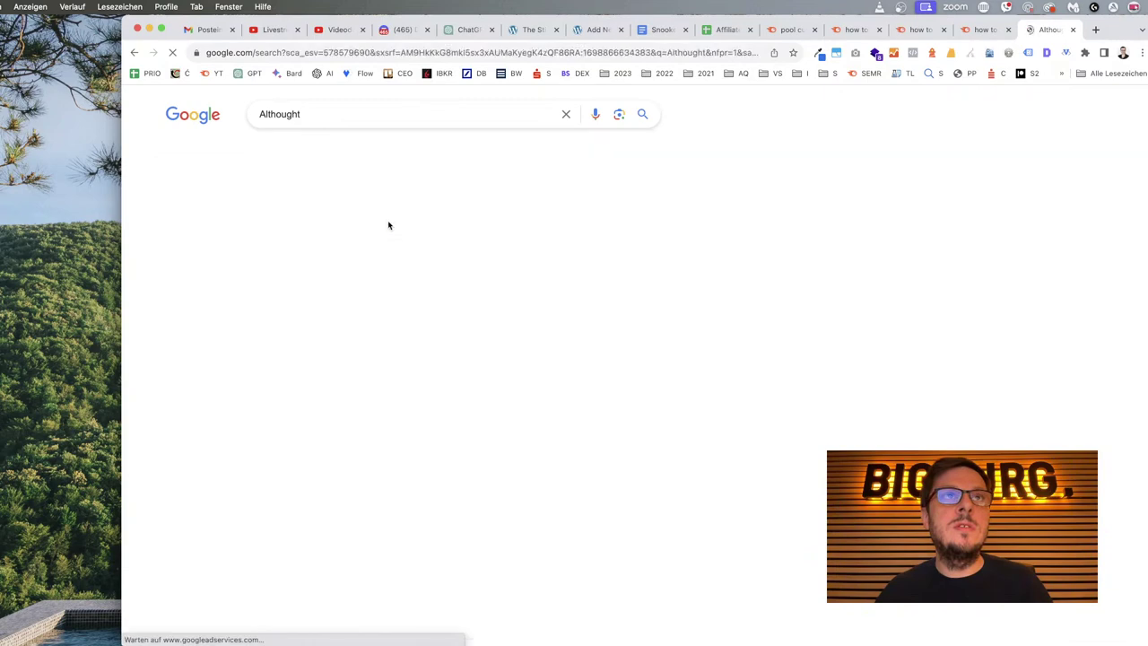
left_click(290, 115)
left_click(203, 222)
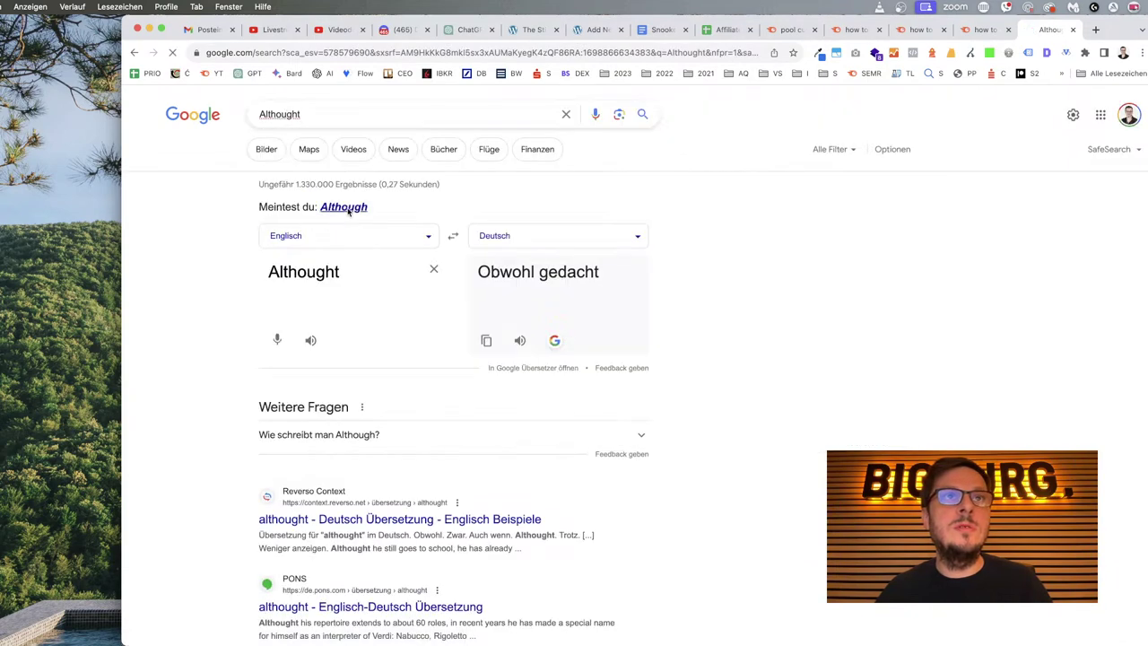
Copy Google's suggested spelling "Although" and replace the misspelled first word of the WordPress post's new paragraph with it.
left_click(339, 211)
double_click(276, 116)
key("super+c")
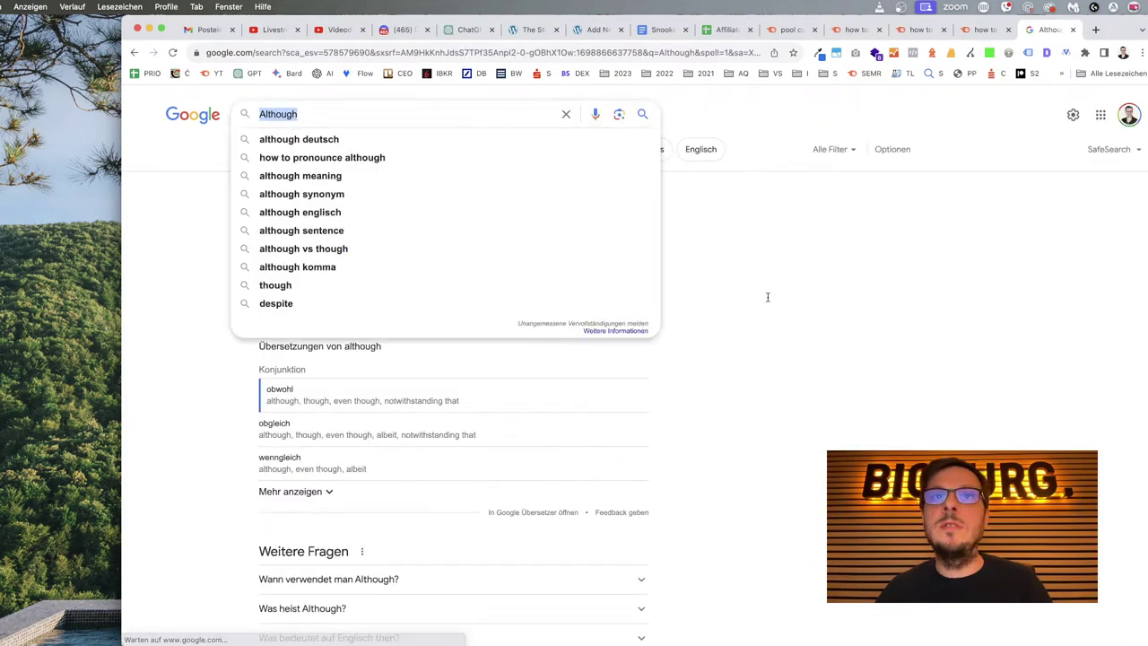
left_click(766, 296)
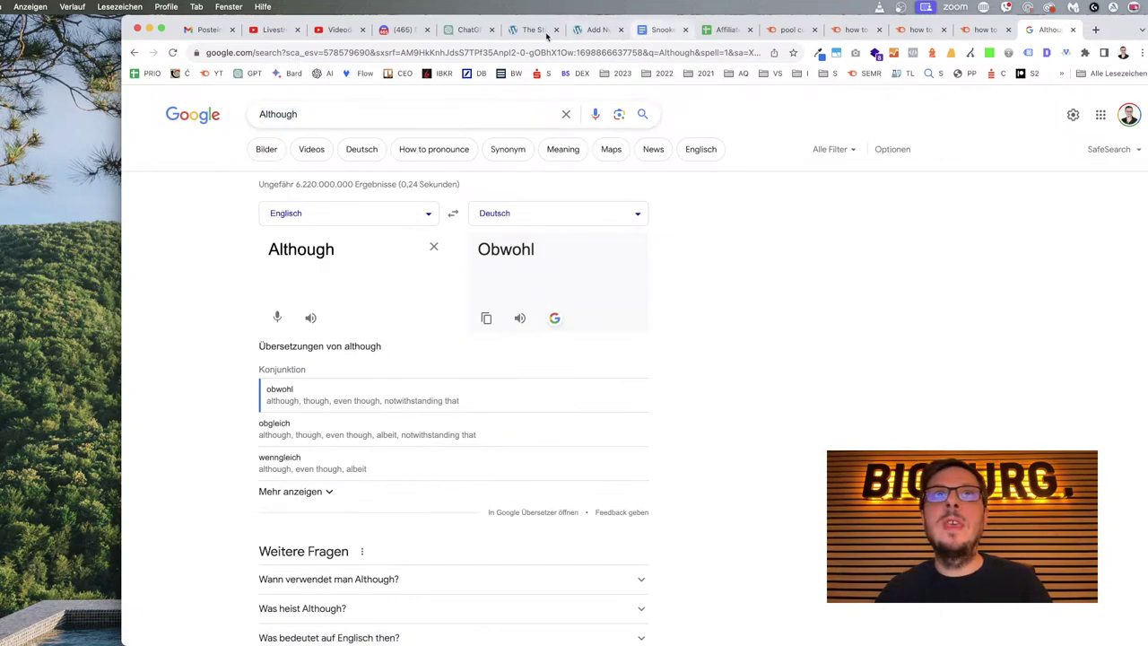
left_click(593, 30)
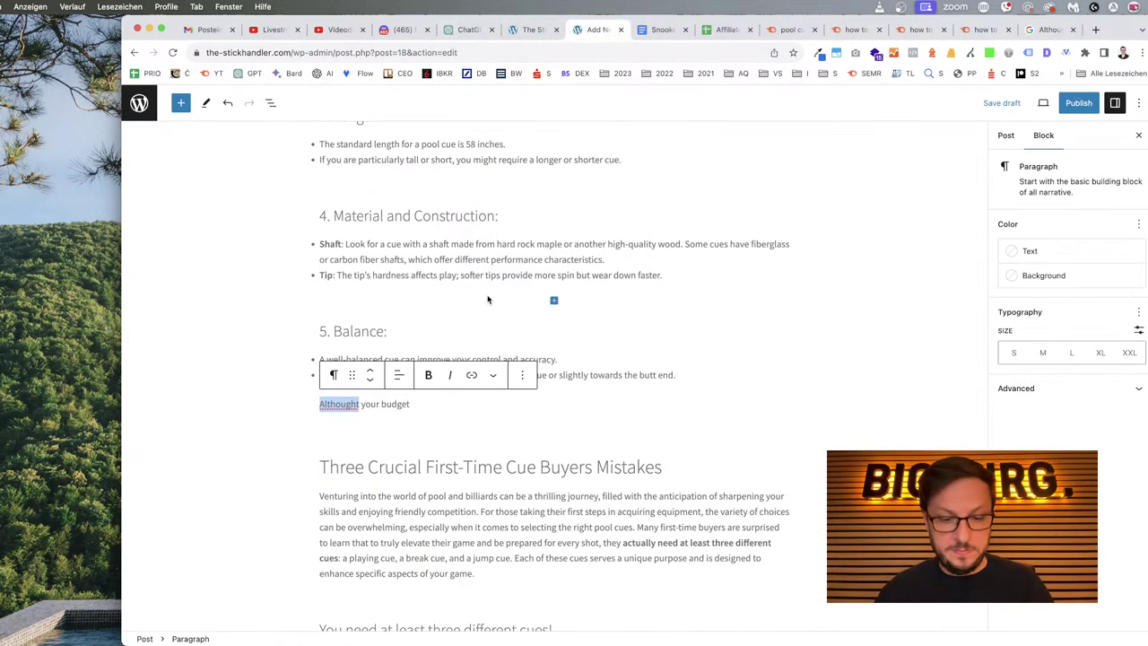
key("super+v")
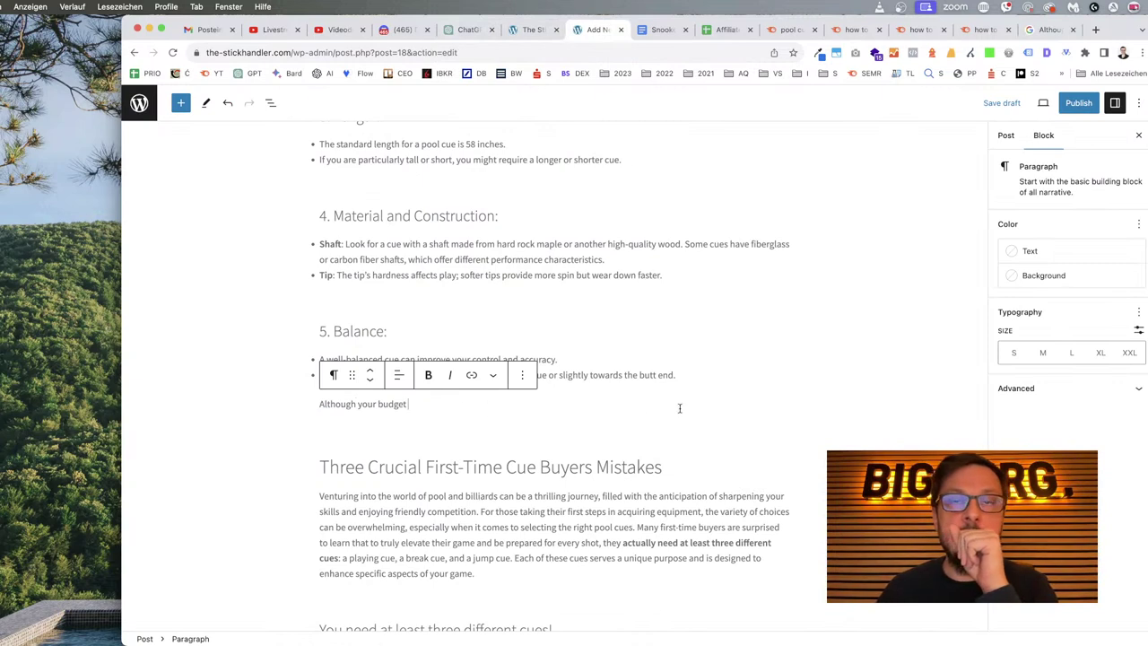
Continue the paragraph after "budget" with "might be tight, you should take a look at the crucial mistakes listed below".
type("might be tight,")
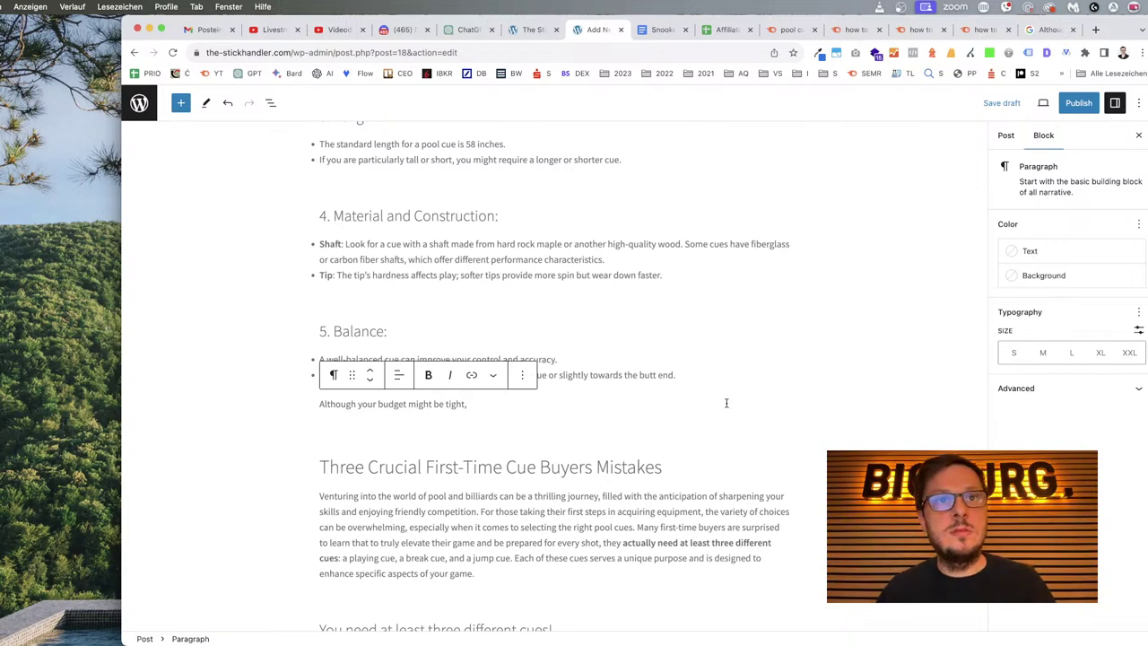
scroll(724, 403, "down", 5)
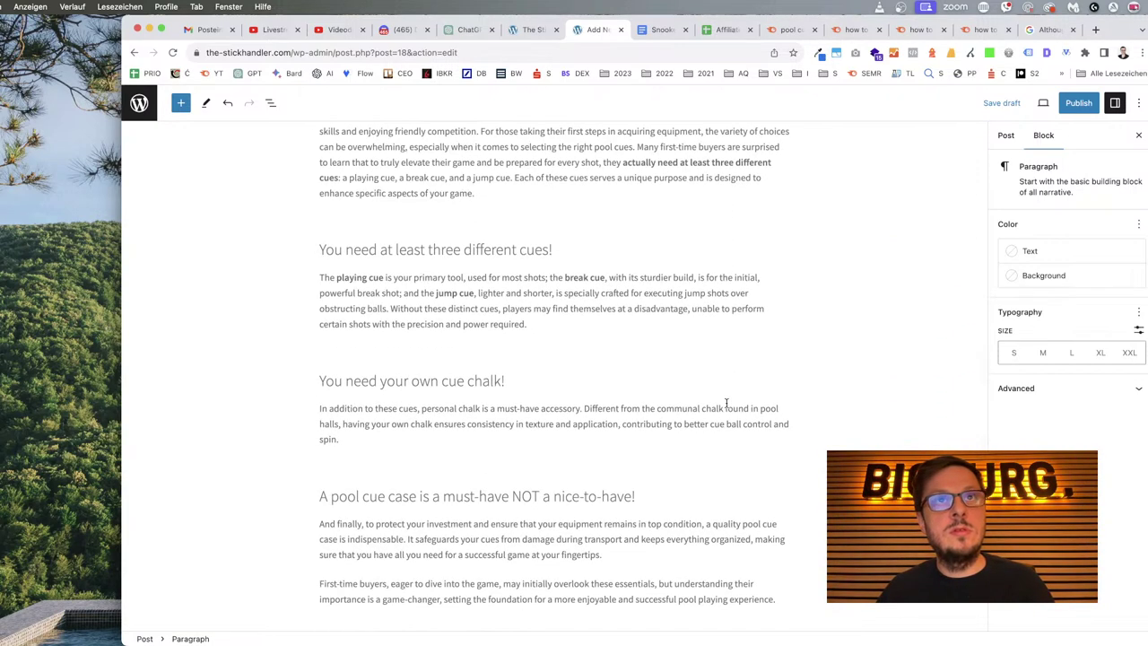
scroll(726, 404, "up", 5)
type("e tight, ")
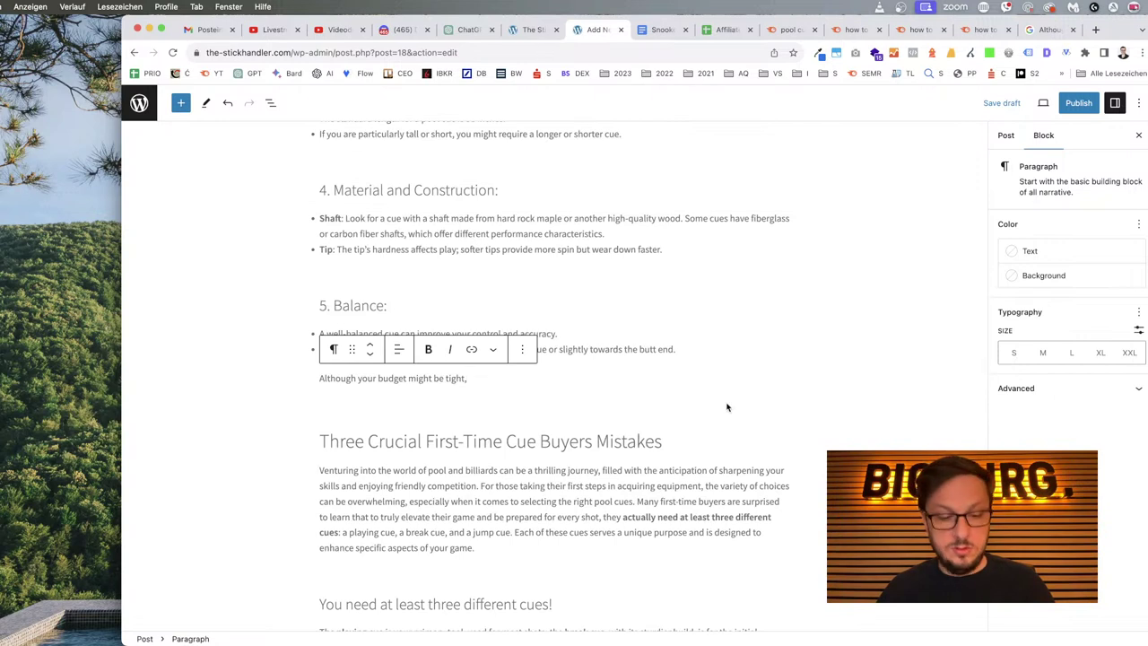
type("you should take a look at the")
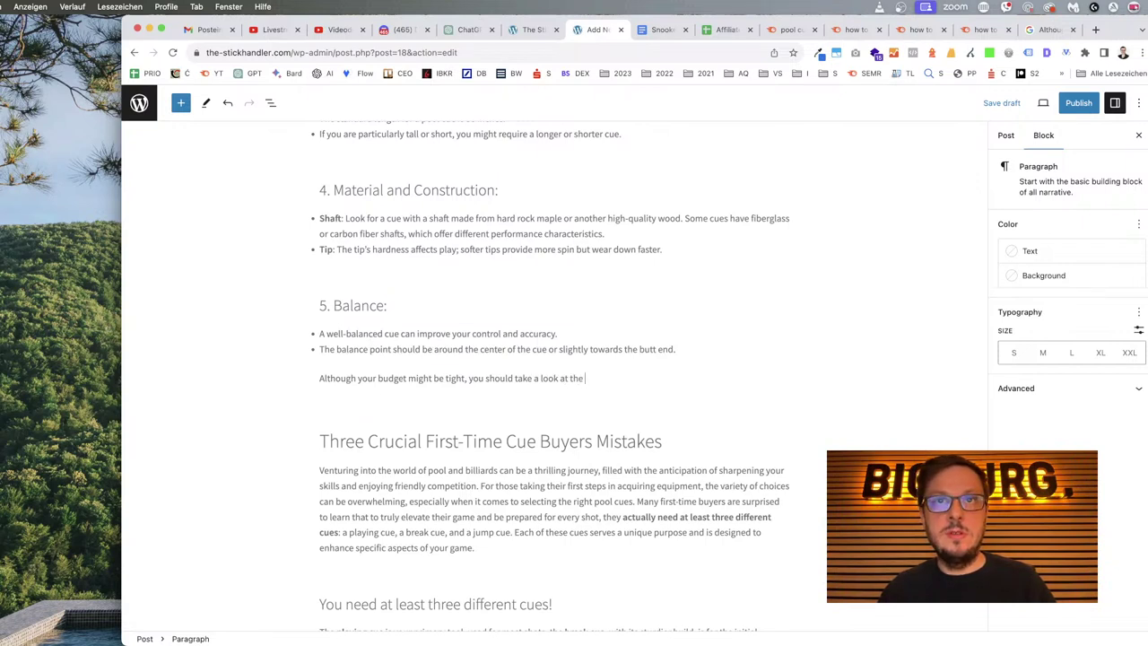
type("cial")
type(" mistakes")
type(" below")
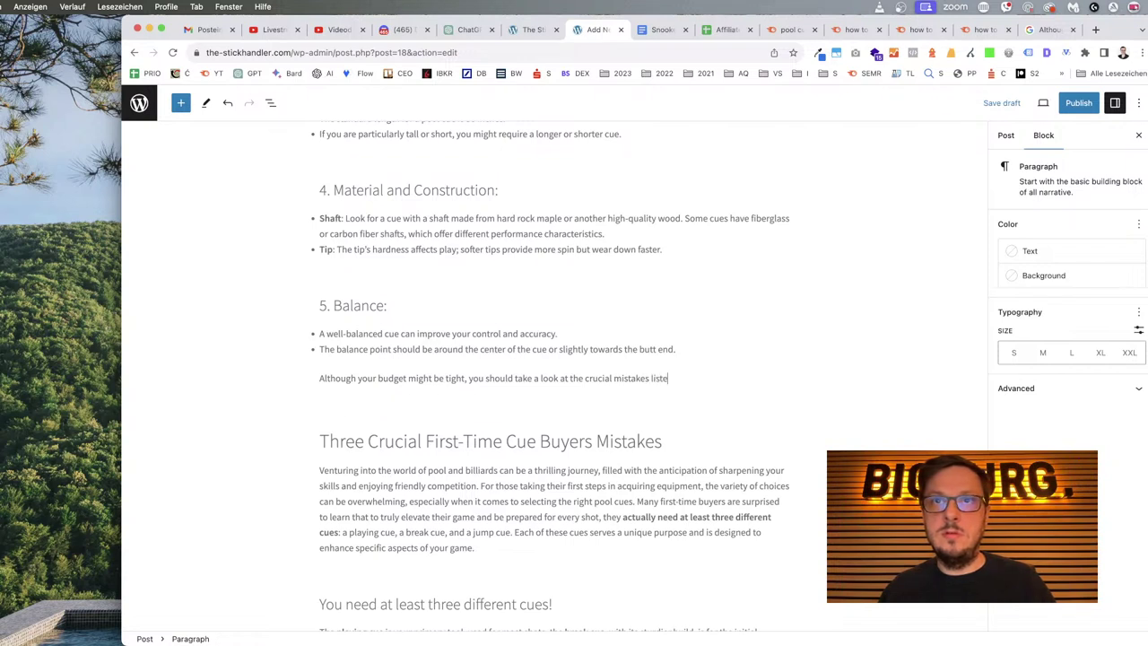
type("low")
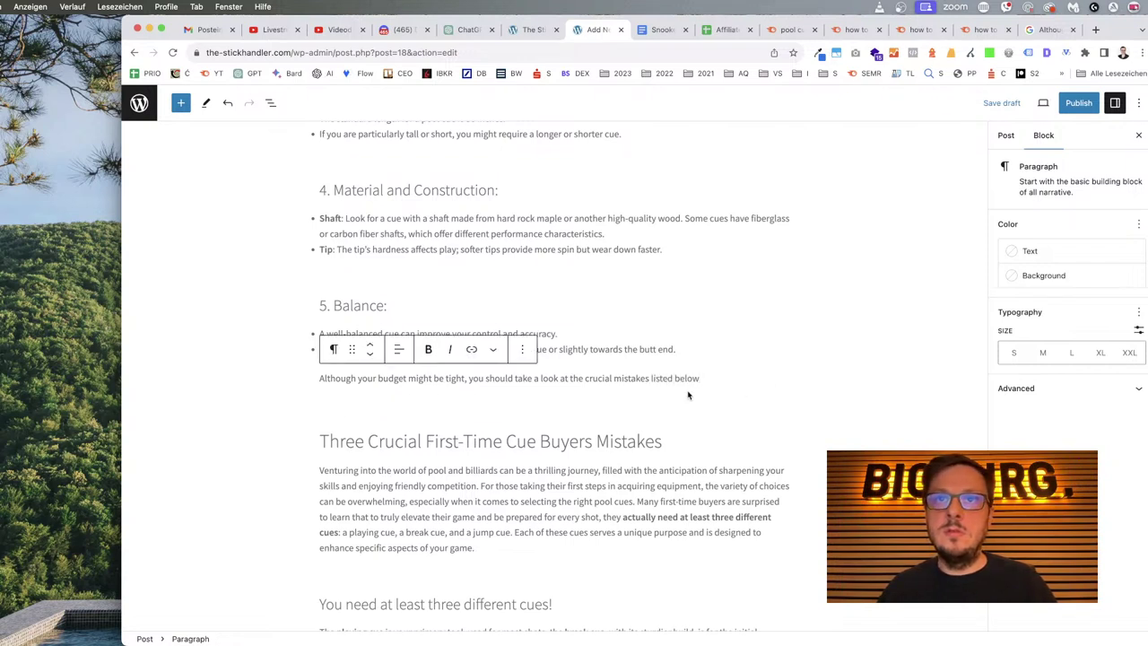
Insert "first-time pool cue buyers make, which are" before "listed below" and end the sentence with a colon.
type("first-time")
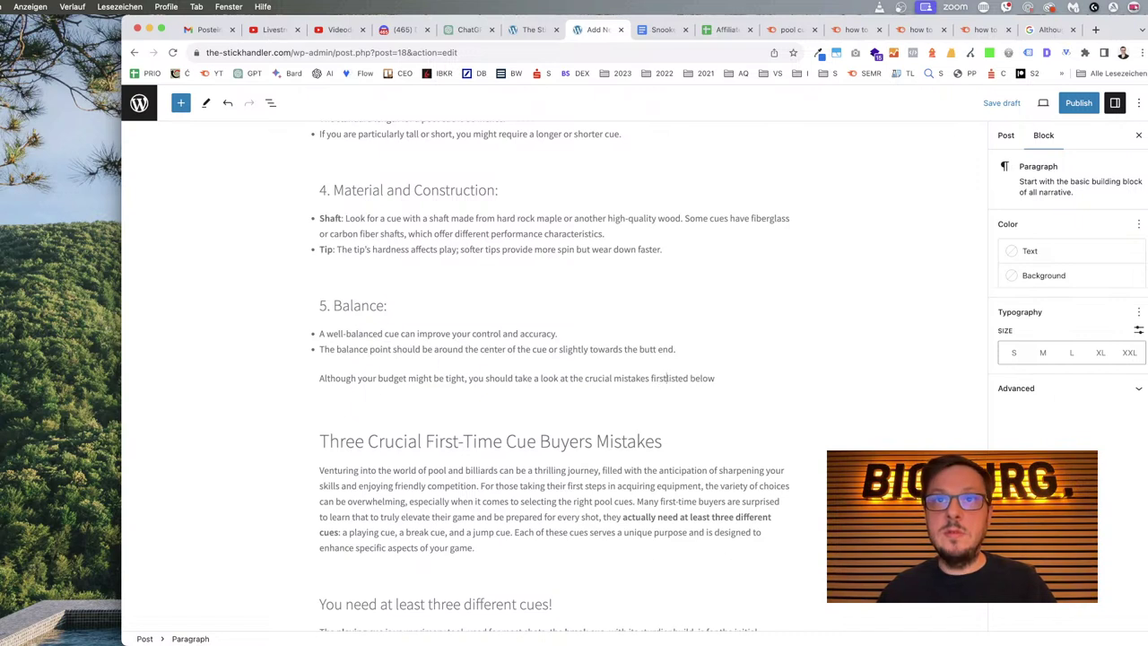
type(" pool cue")
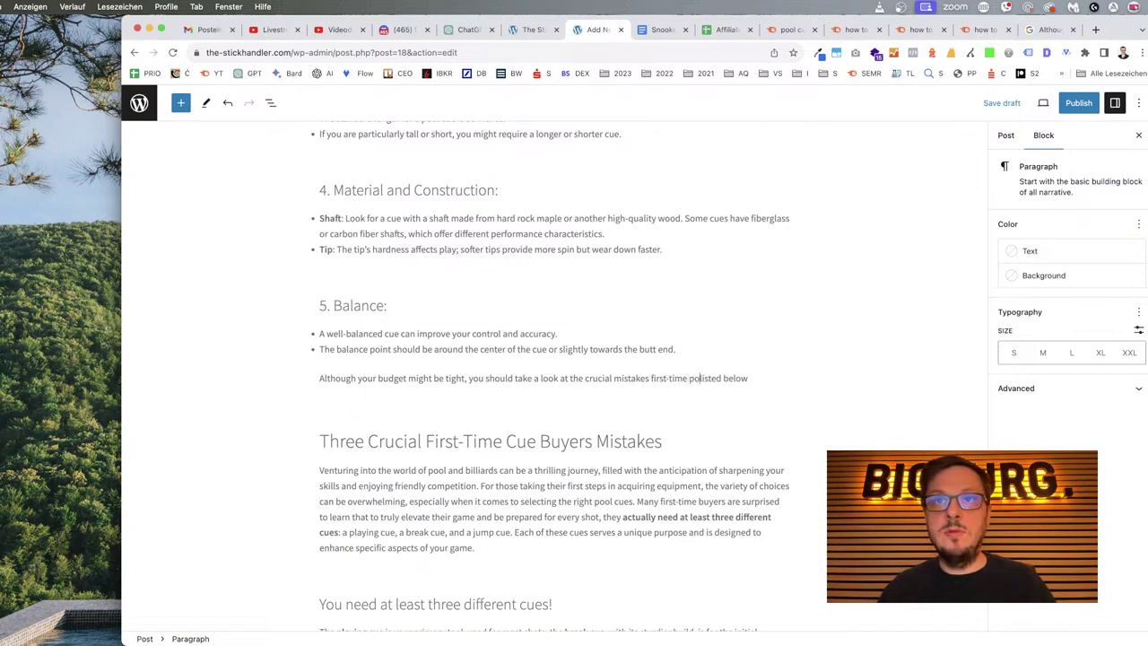
type(" buyers ma")
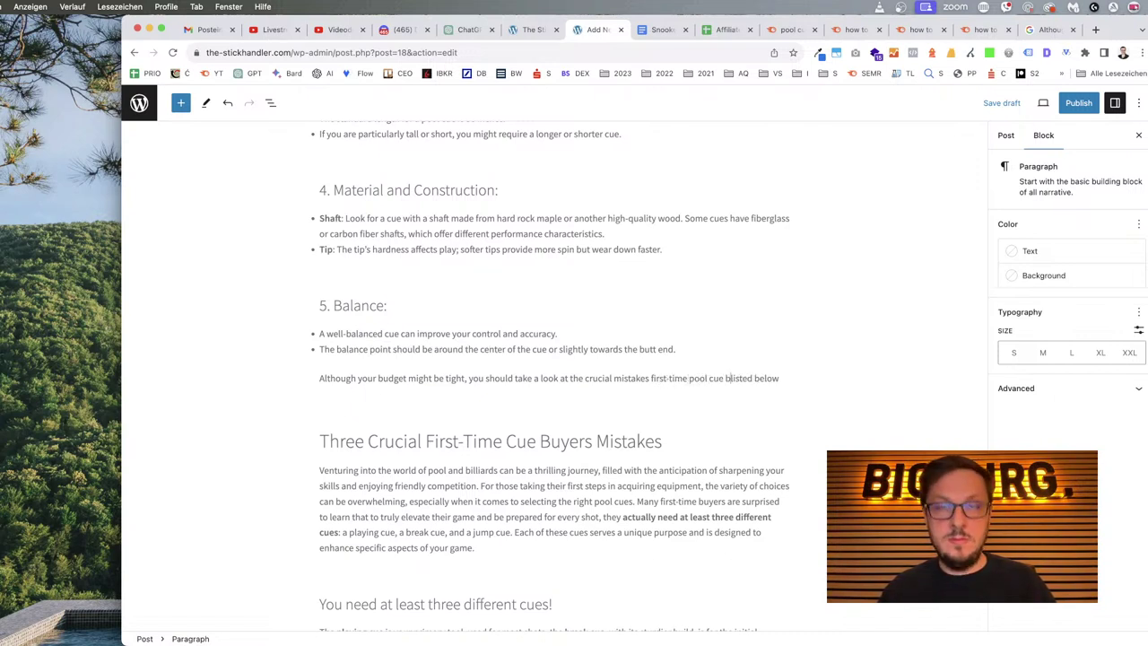
type("ke")
scroll(554, 373, "down", 1)
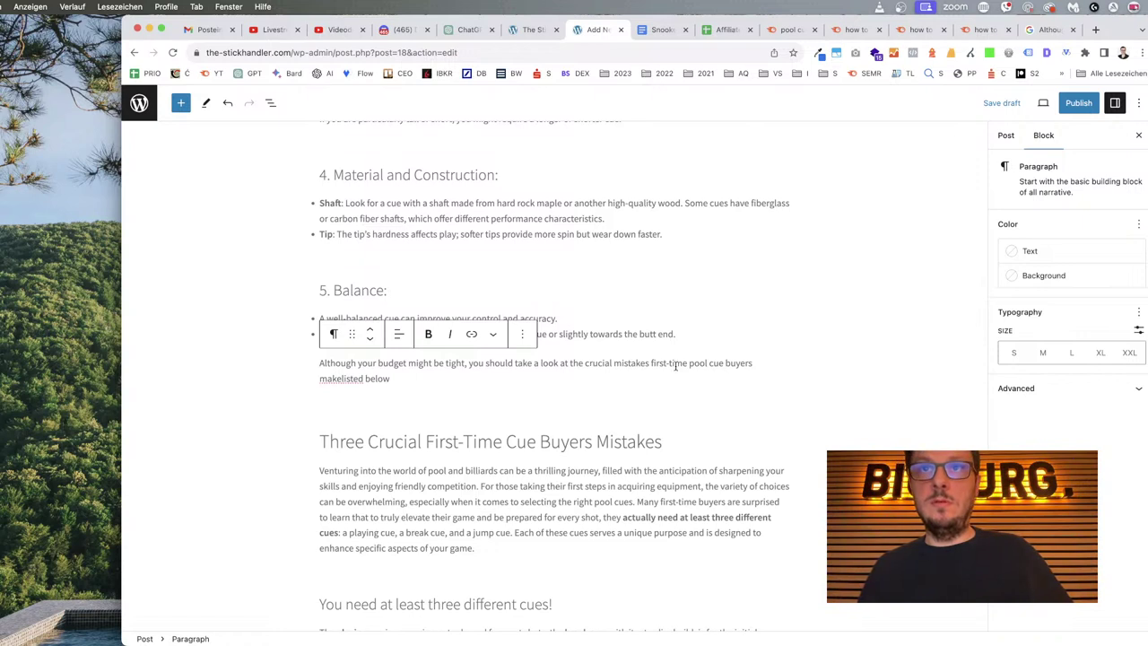
left_click(344, 378)
type("which are ")
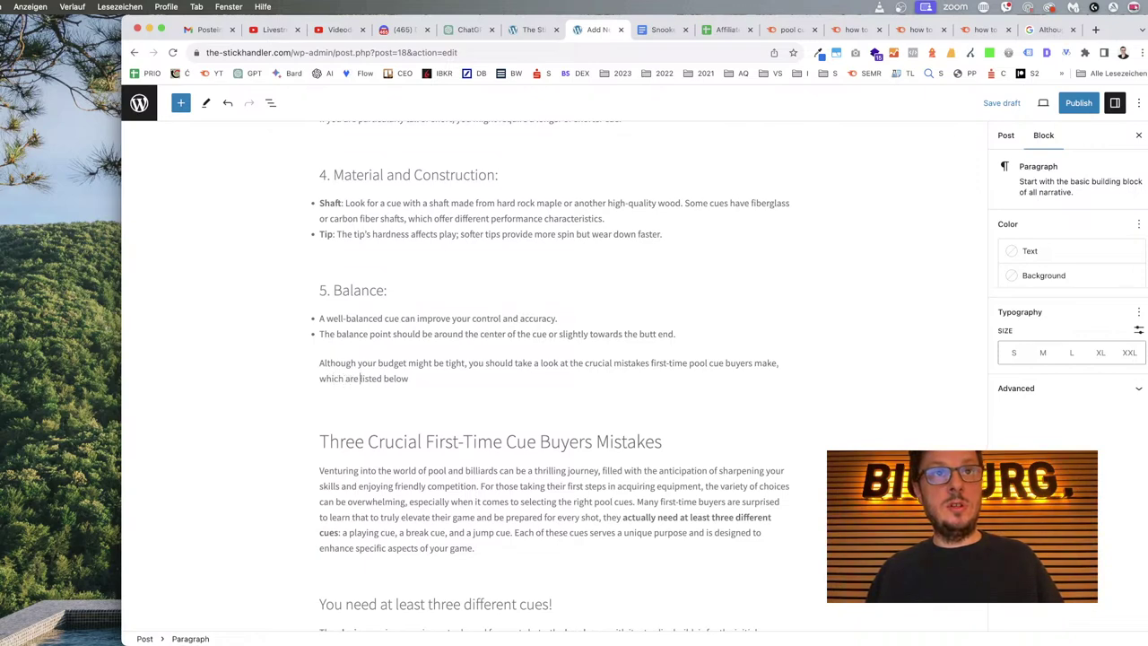
type(":")
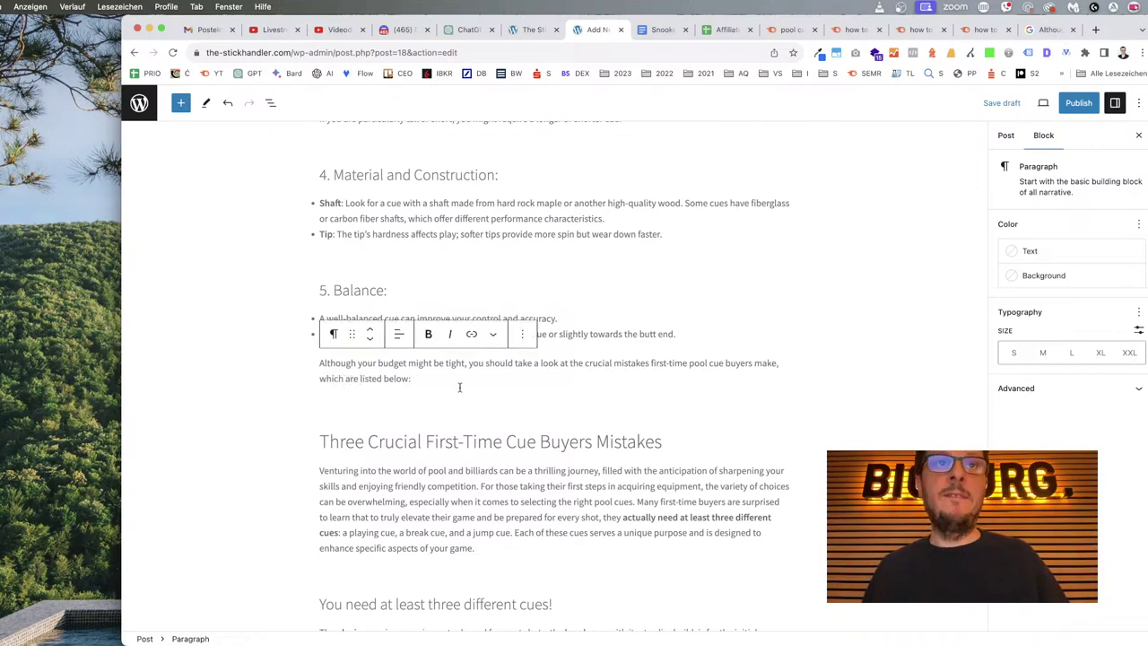
Review the draft article's sections, from the title through the first-time buyer mistakes to the empty heading at the end.
scroll(501, 397, "down", 5)
scroll(500, 397, "down", 7)
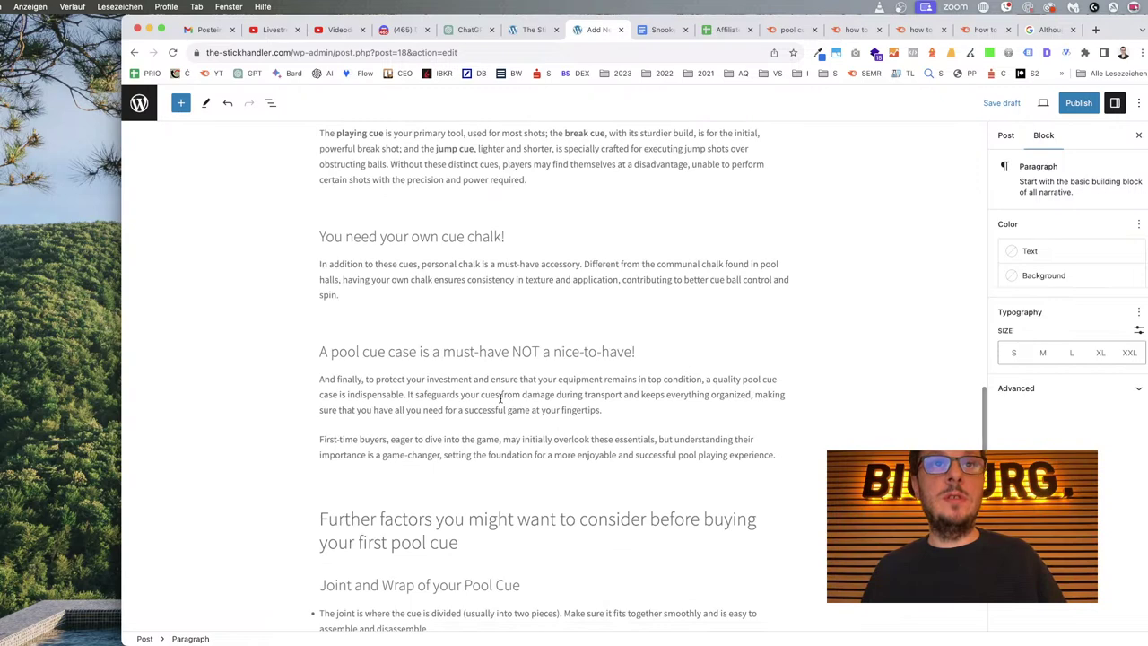
scroll(501, 397, "up", 10)
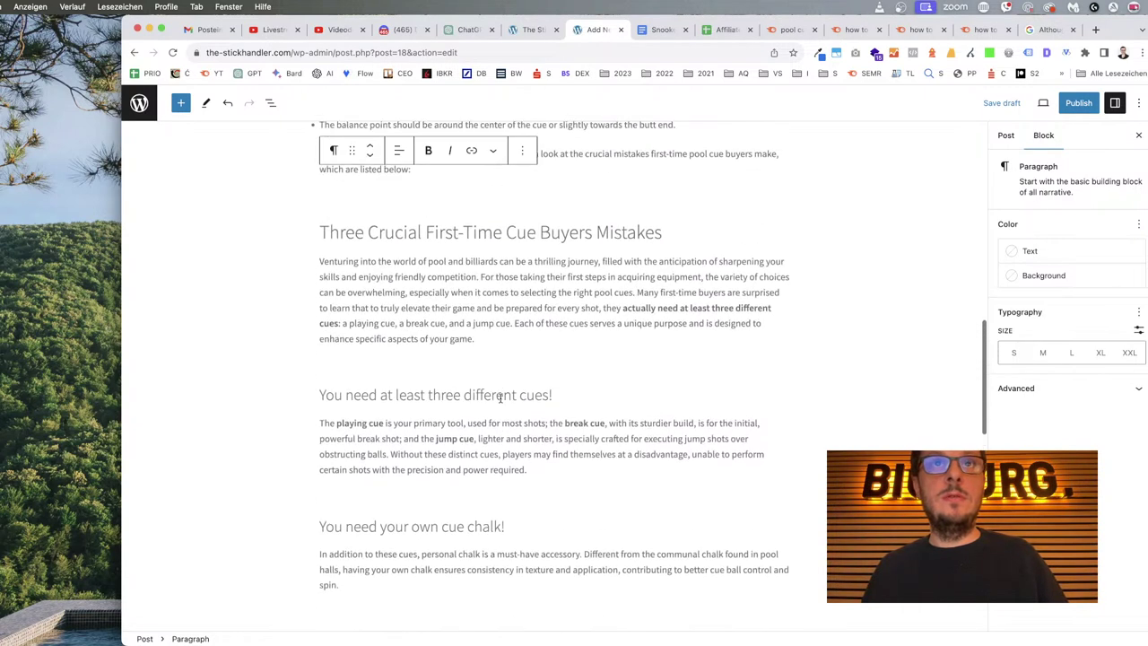
scroll(500, 397, "up", 7)
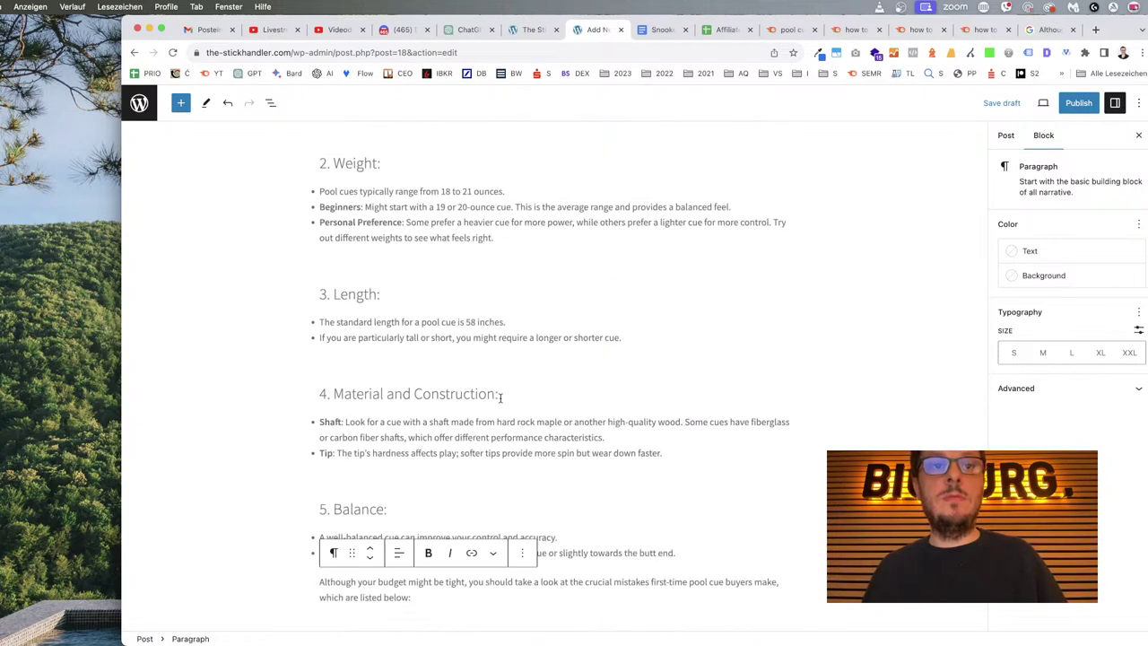
scroll(500, 397, "up", 11)
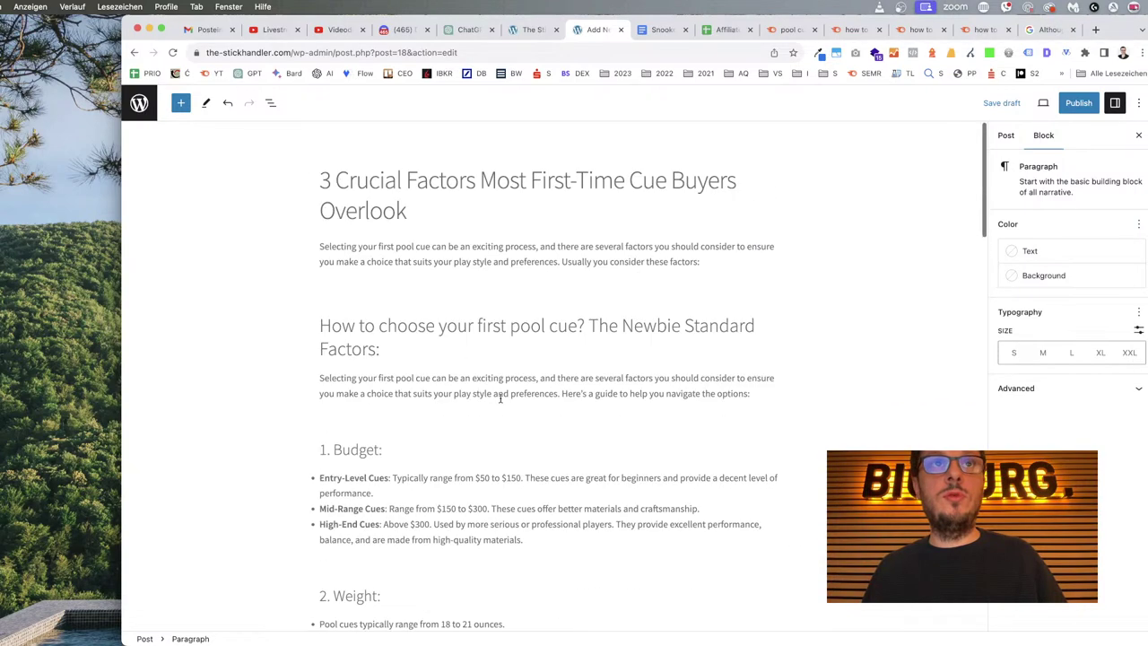
scroll(500, 397, "down", 20)
scroll(500, 397, "down", 15)
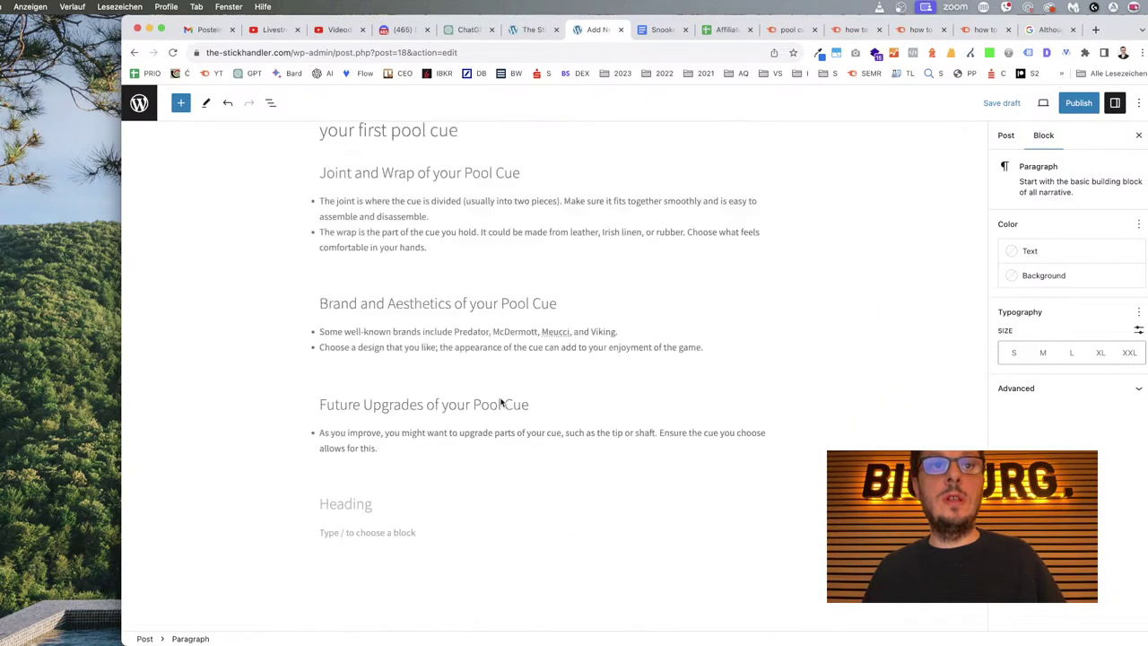
scroll(500, 401, "up", 5)
scroll(500, 401, "up", 15)
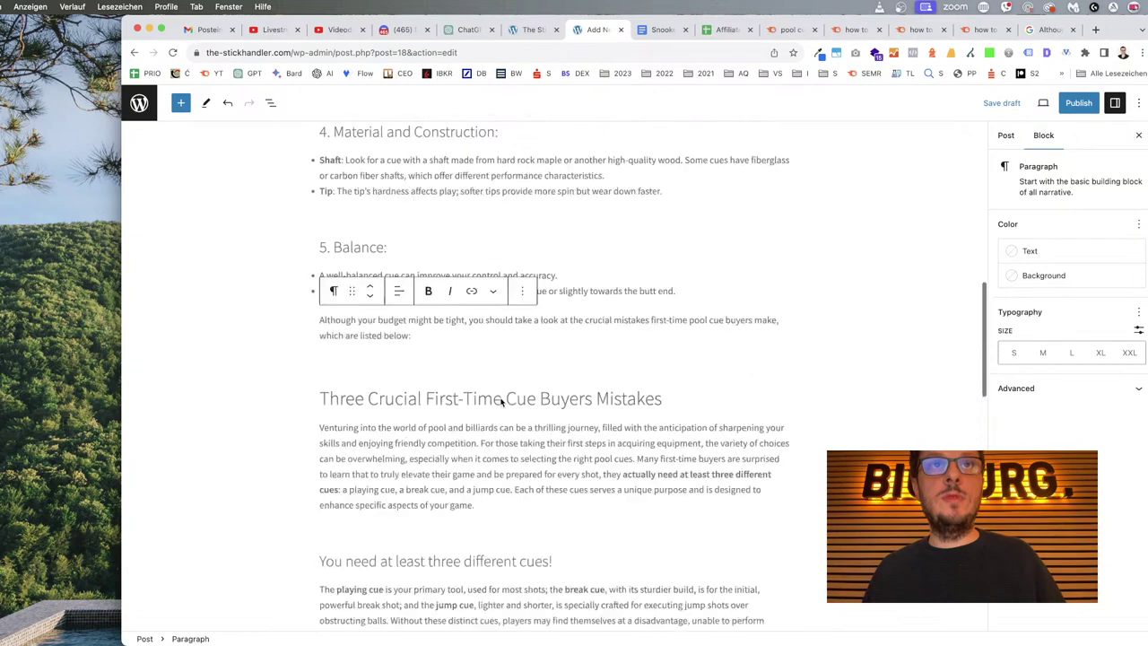
scroll(500, 400, "down", 20)
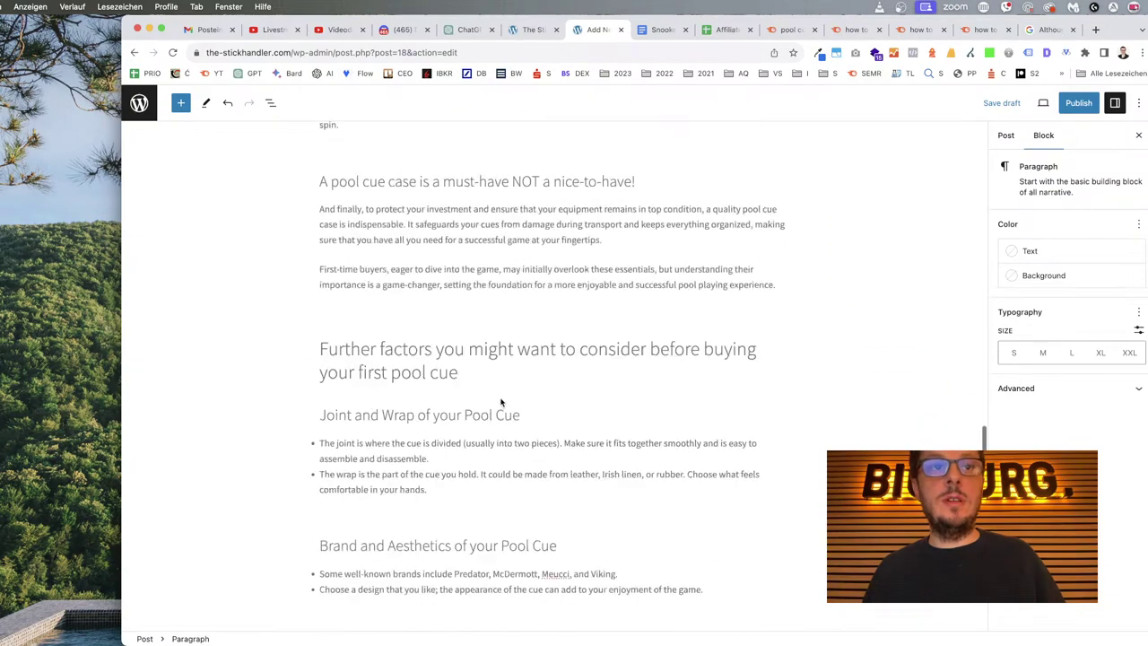
scroll(502, 402, "up", 5)
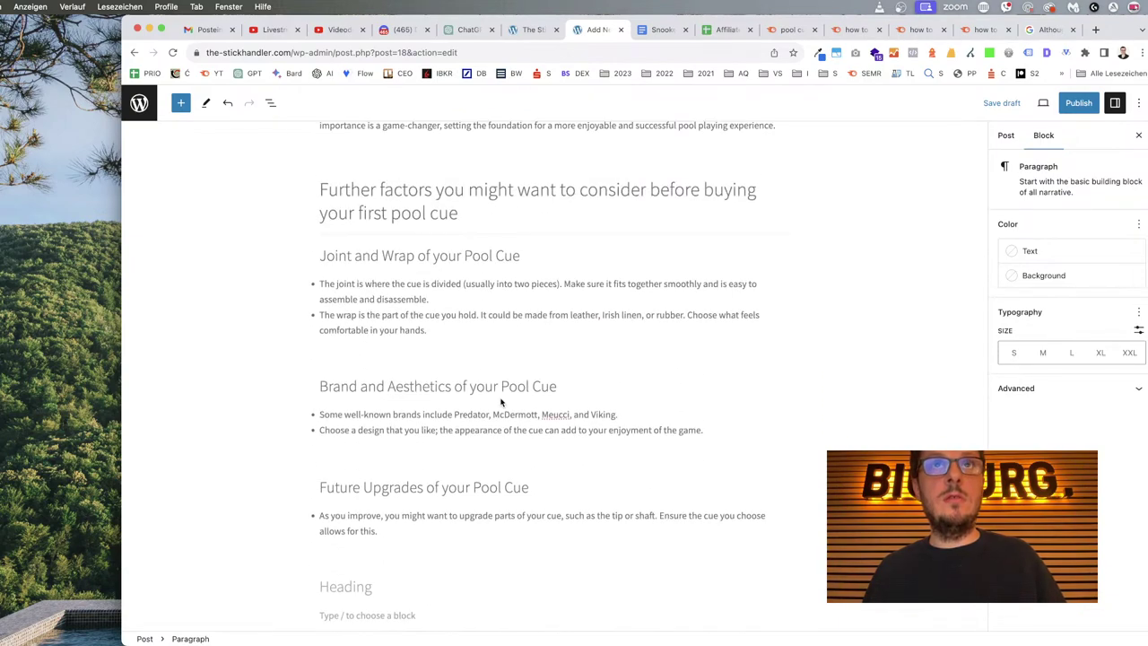
scroll(500, 401, "down", 5)
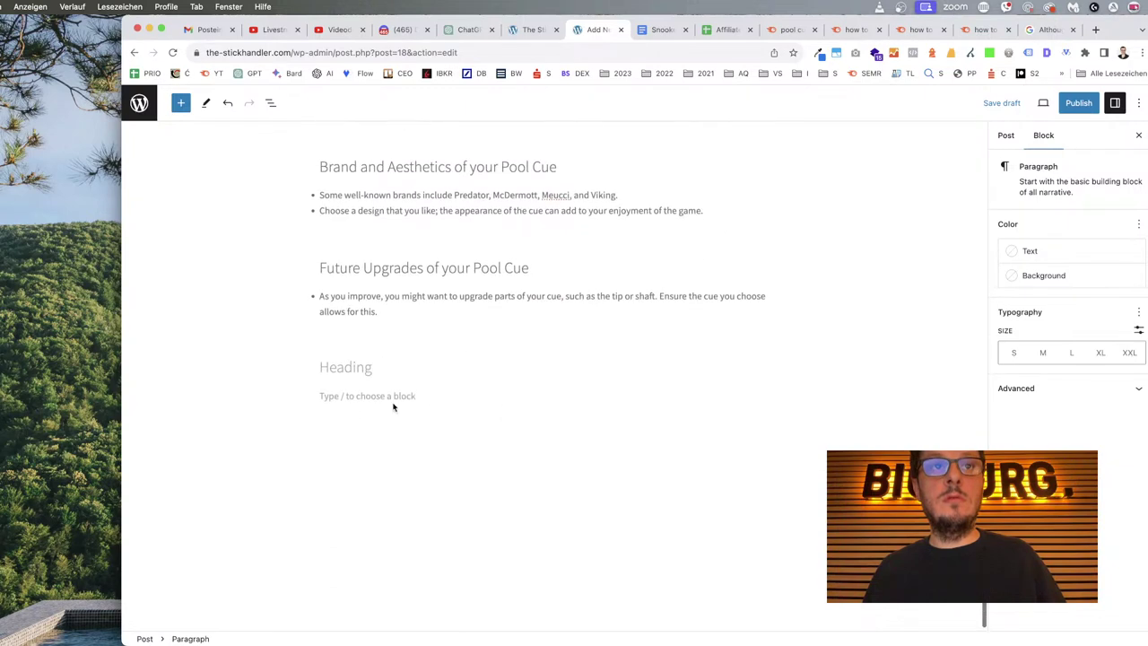
Copy the keyword "when to buy first pool cue" from the Affiliate Project spreadsheet for the article's empty heading.
left_click(367, 361)
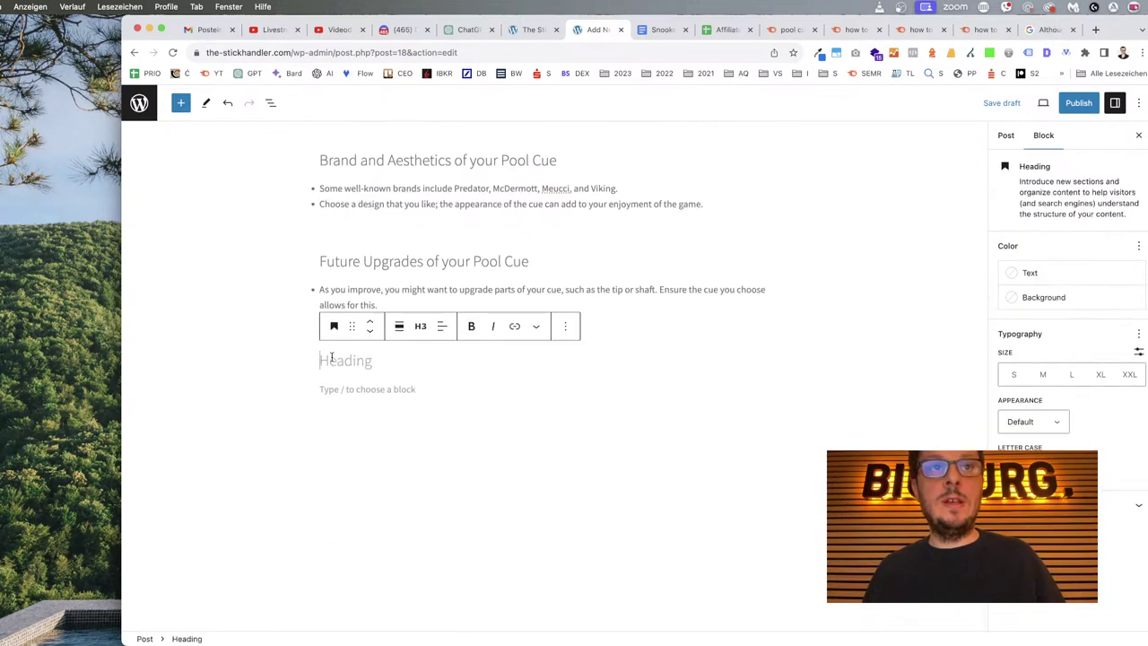
scroll(328, 358, "up", 1)
left_click(722, 31)
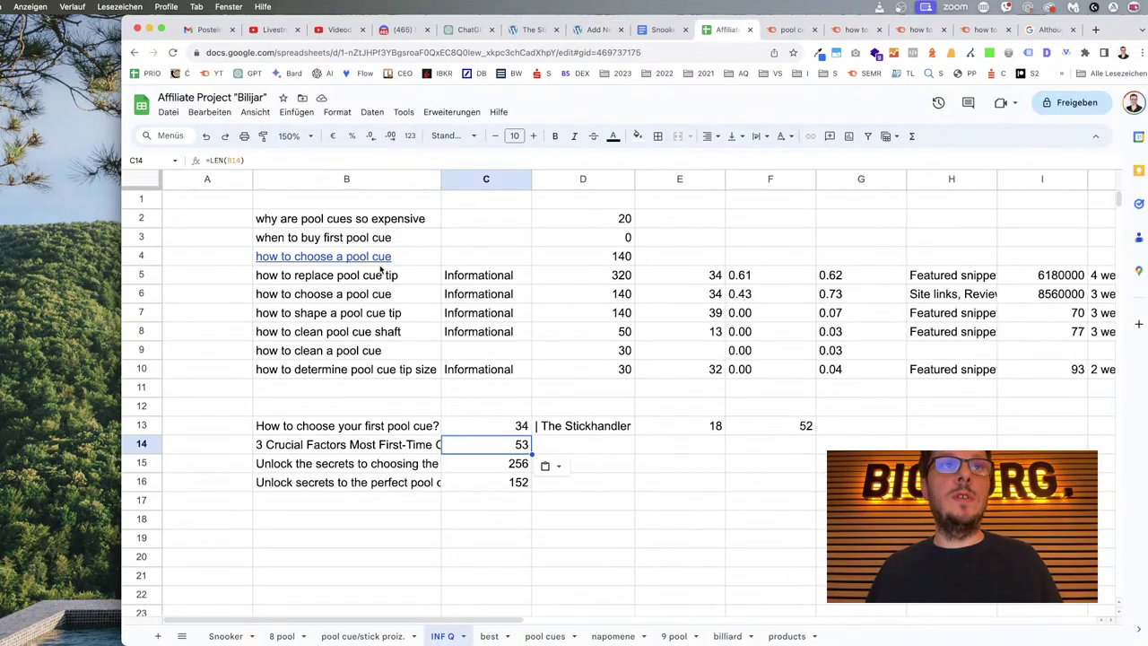
left_click(372, 237)
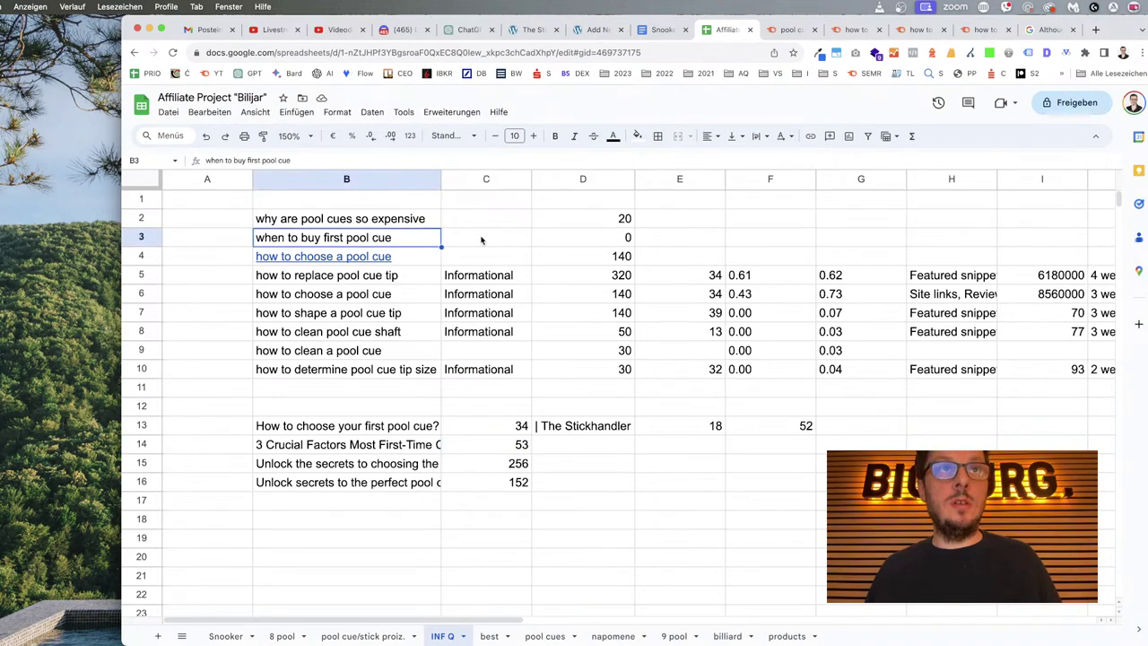
key("cmd+c")
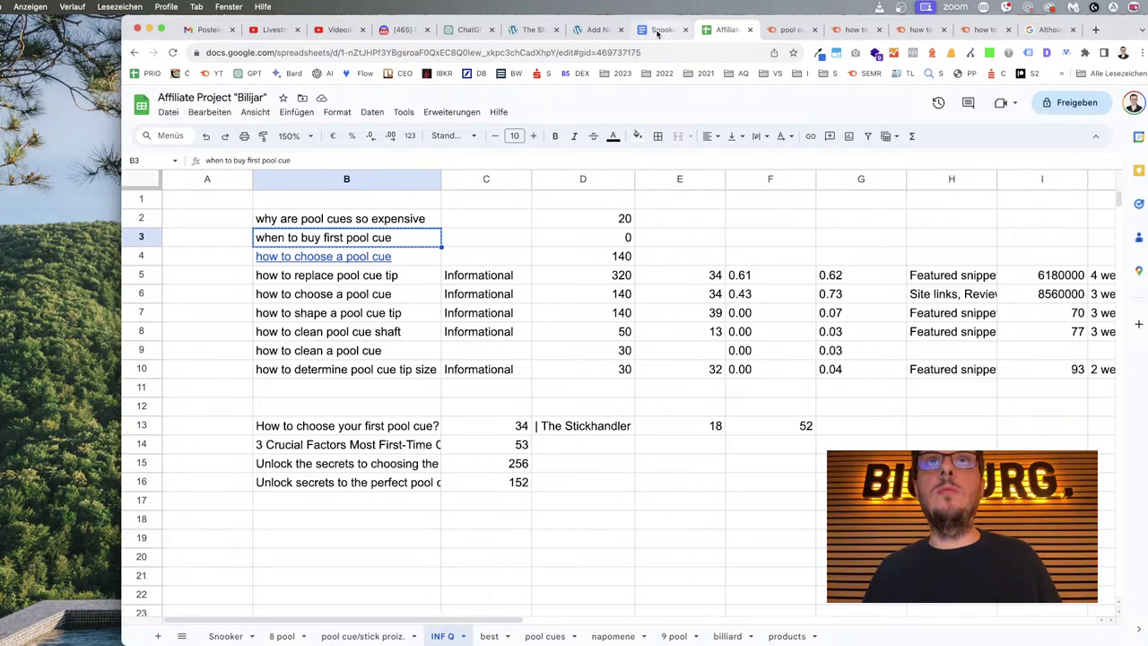
Paste the keyword into the empty heading of the WordPress draft and capitalise its first letter.
left_click(596, 30)
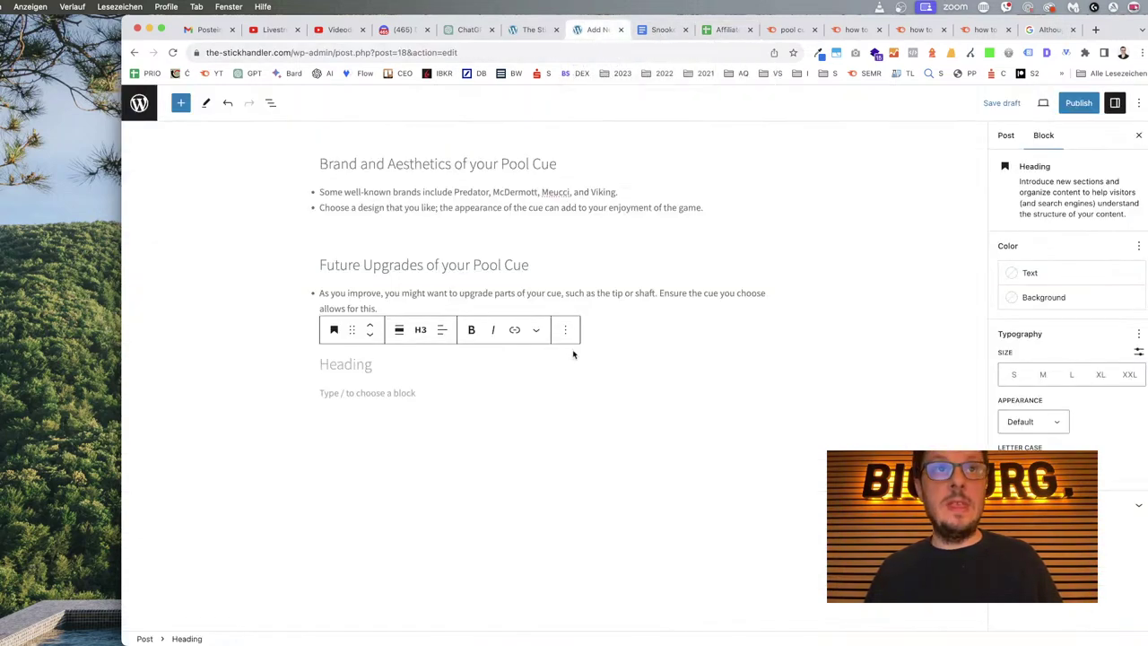
key("super+v")
key("super+Left")
key("Right")
key("BackSpace")
type("W")
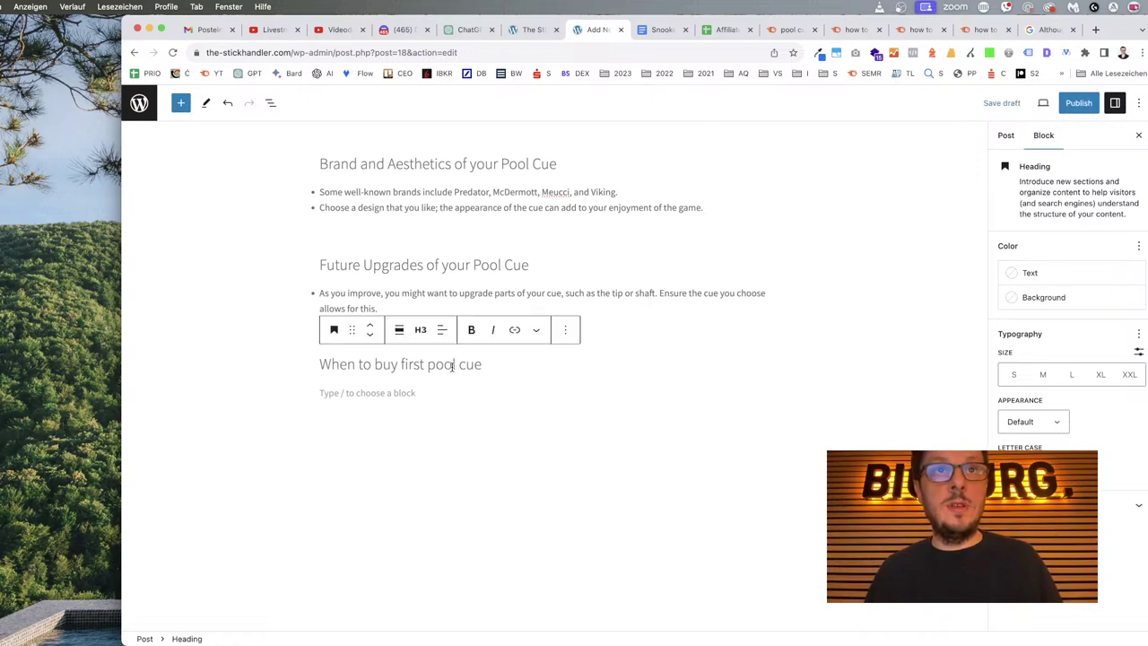
Reword the new heading to "When to buy your first pool cue really?".
left_click(401, 363)
type("your")
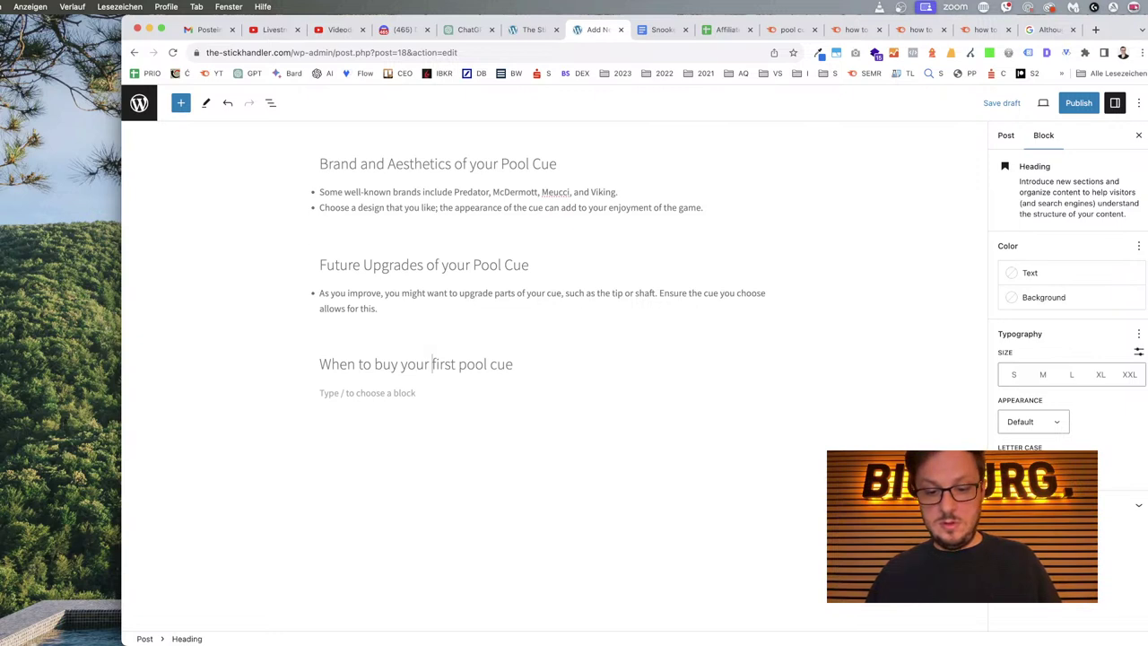
left_click(514, 363)
type("real")
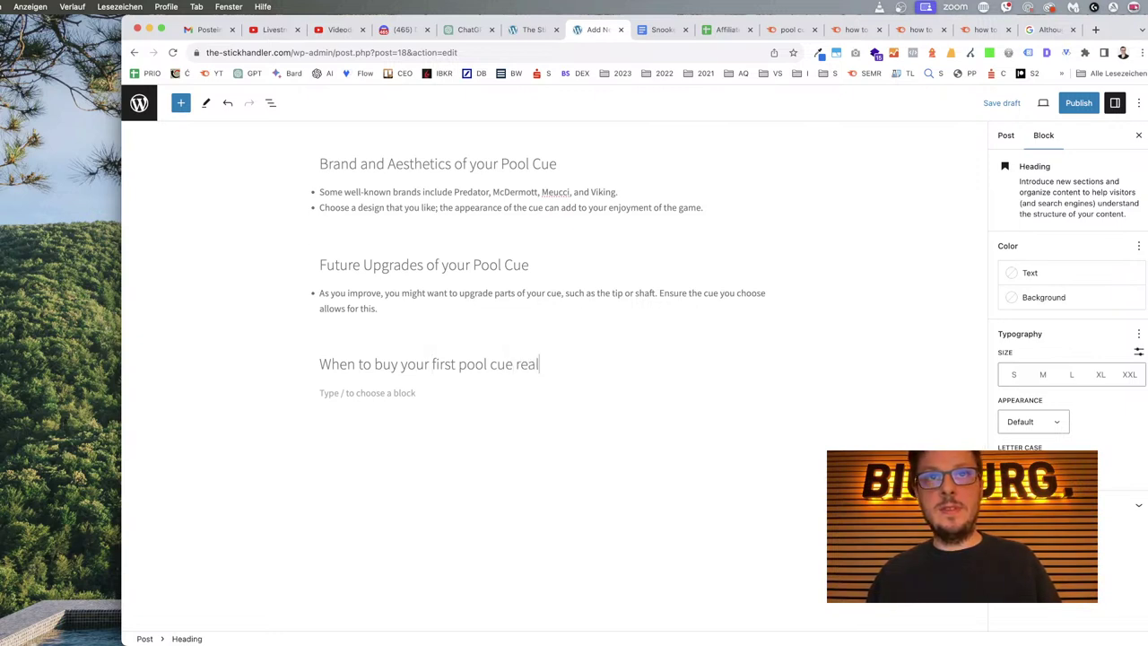
type("ly=")
key("BackSpace")
type("?")
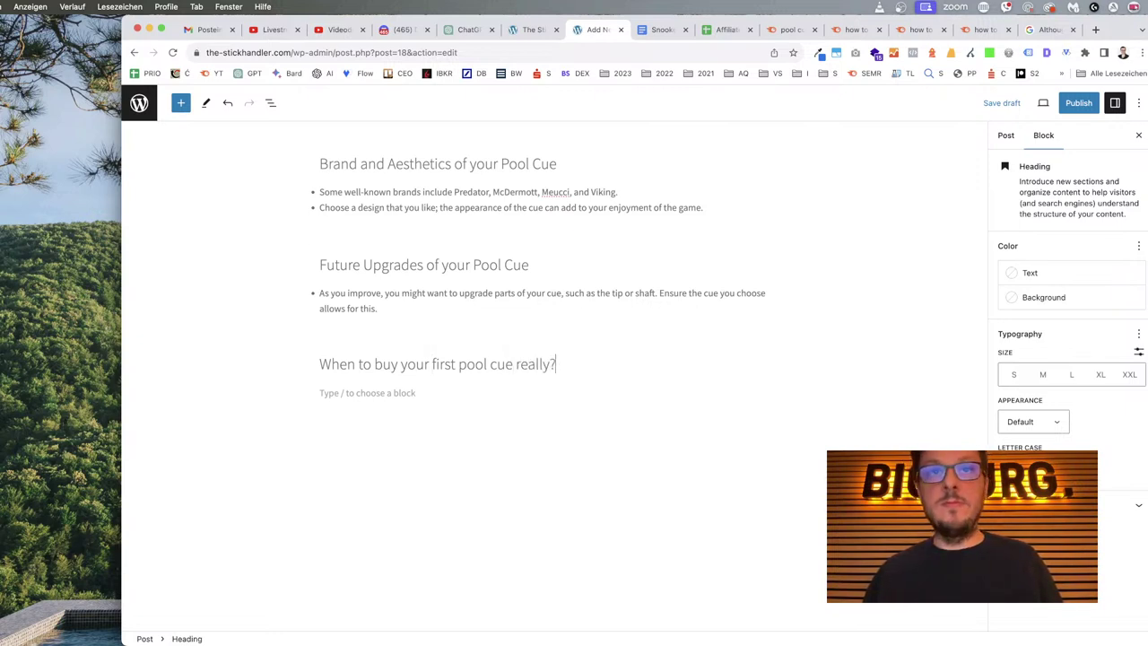
left_click(410, 391)
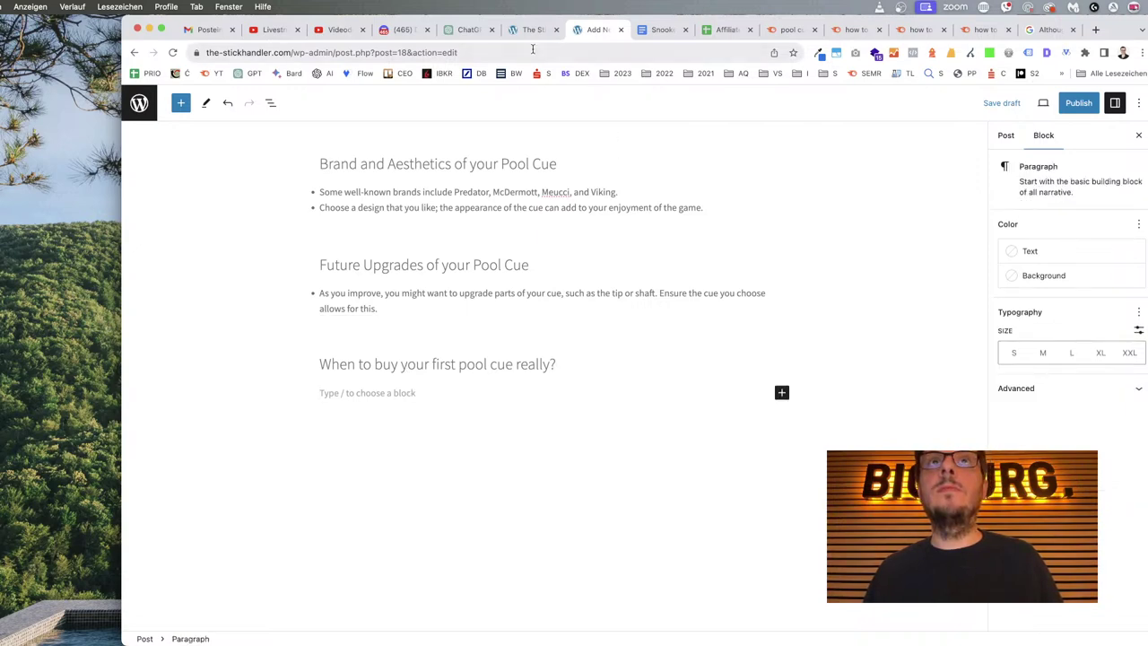
left_click(475, 30)
scroll(790, 542, "down", 1)
left_click(676, 610)
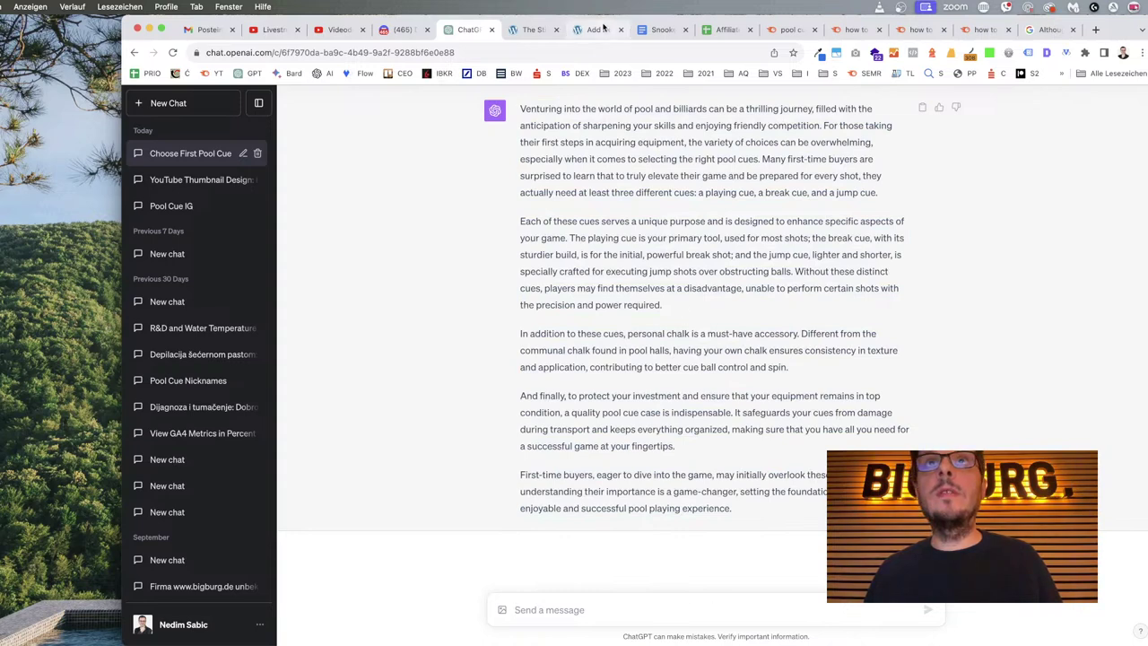
left_click(662, 31)
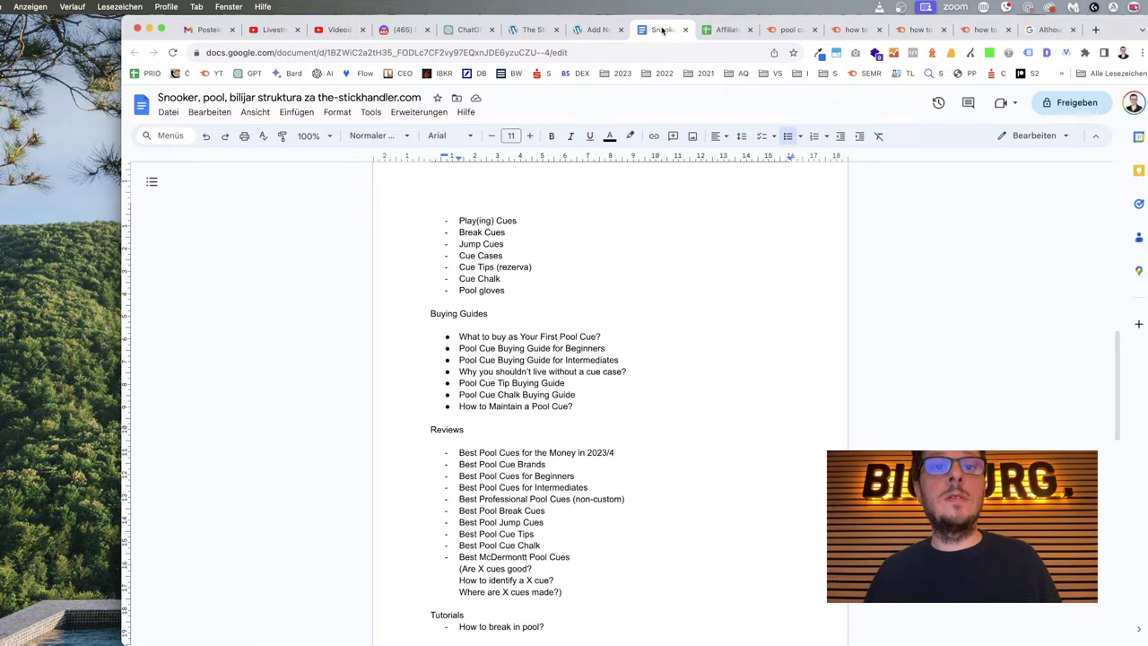
Send ChatGPT the draft's last heading as a question, adding "Because it is a lot of money to buy all the necessary items.".
left_click(583, 30)
left_click(360, 364)
left_click_drag(321, 363, 556, 364)
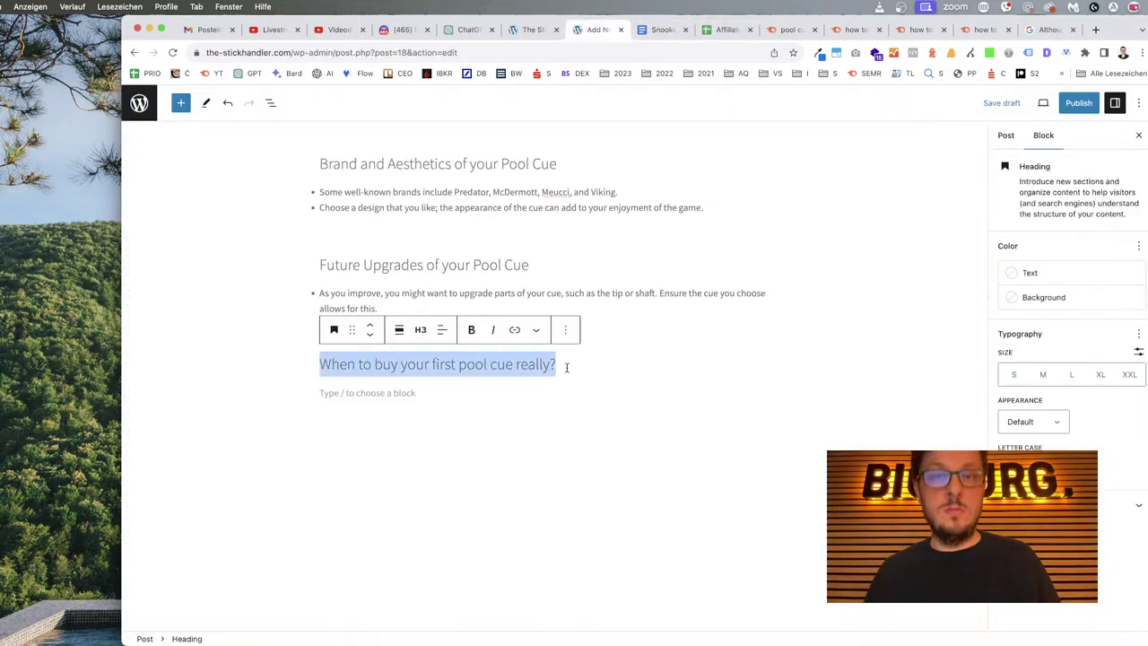
left_click(465, 30)
left_click(645, 606)
key("super+v")
type("beBecause it is a lot o")
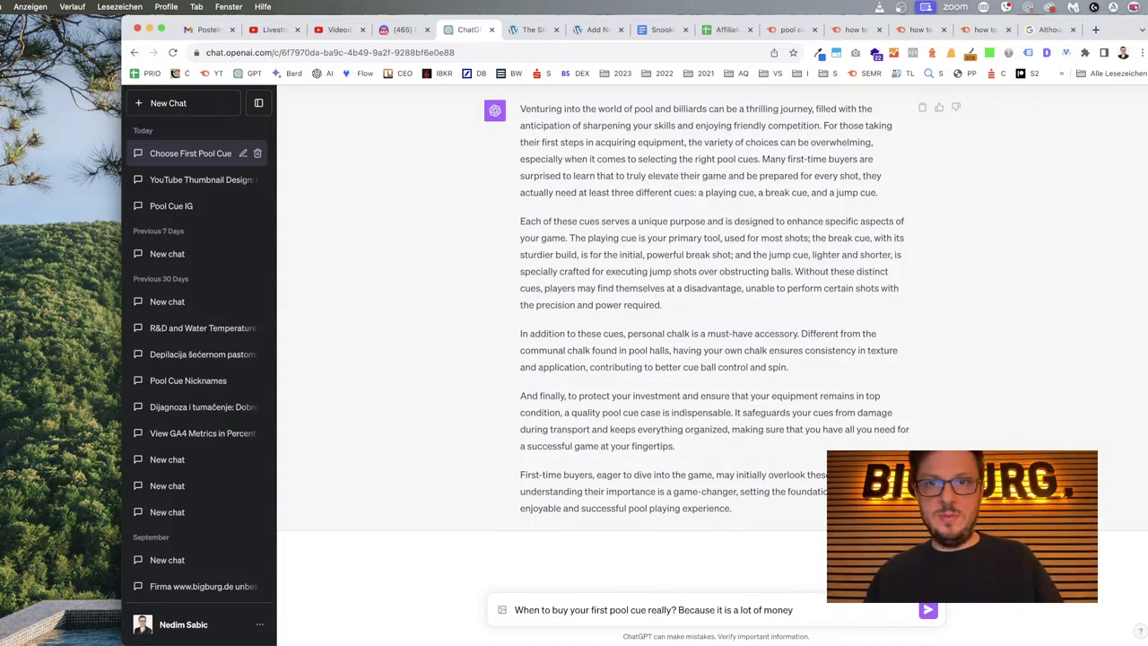
type("o buy all the ne")
type("ca")
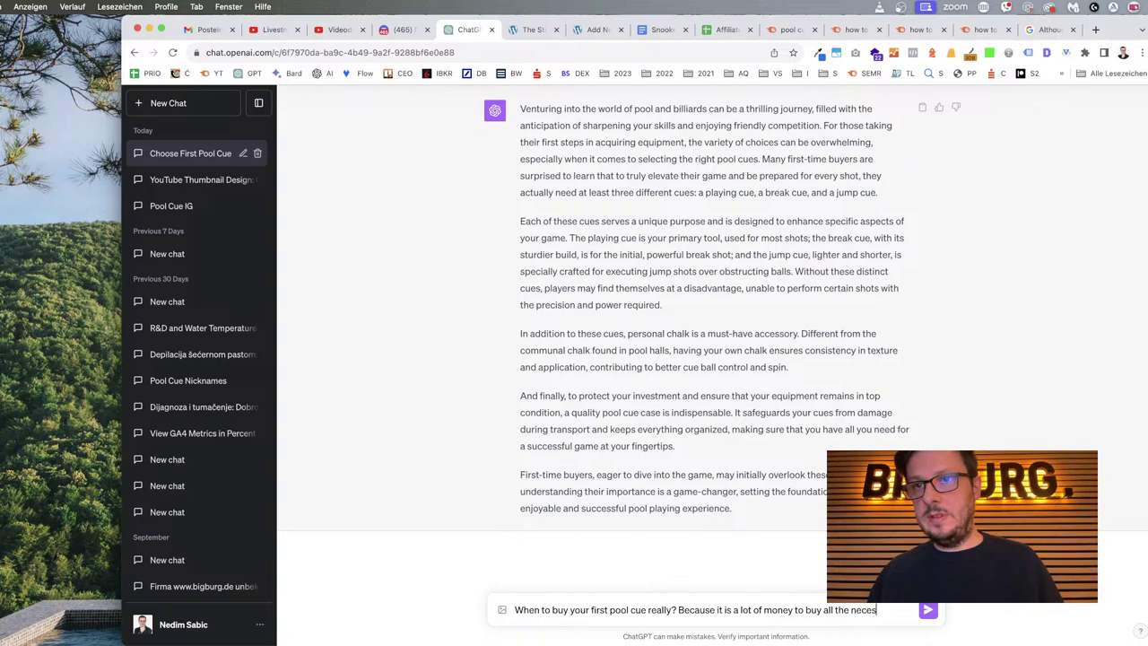
type("ssary items.")
key("Return")
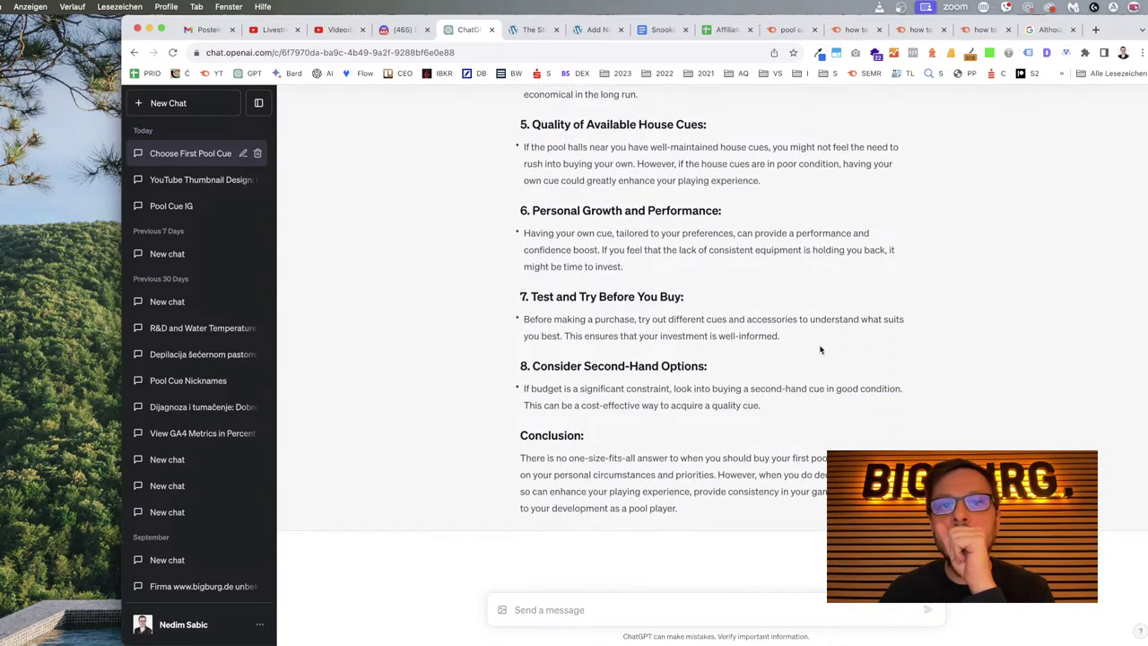
Try to paste ChatGPT's answer below the "When to buy your first pool cue really?" heading and undo the insertion.
scroll(820, 349, "up", 12)
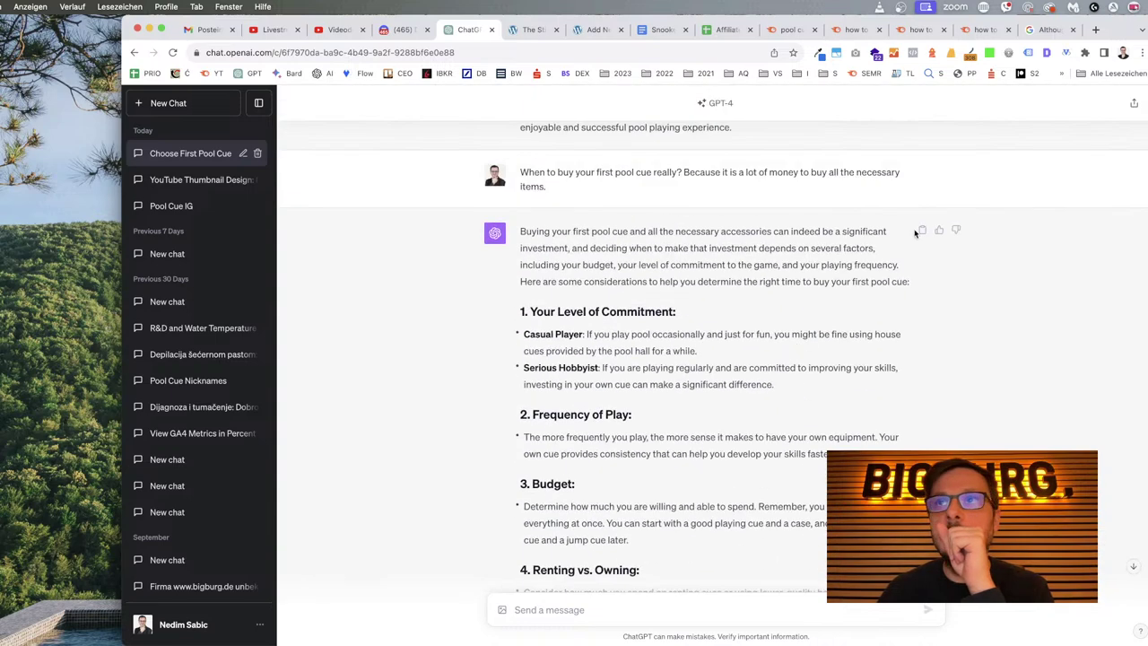
left_click(534, 29)
left_click(597, 30)
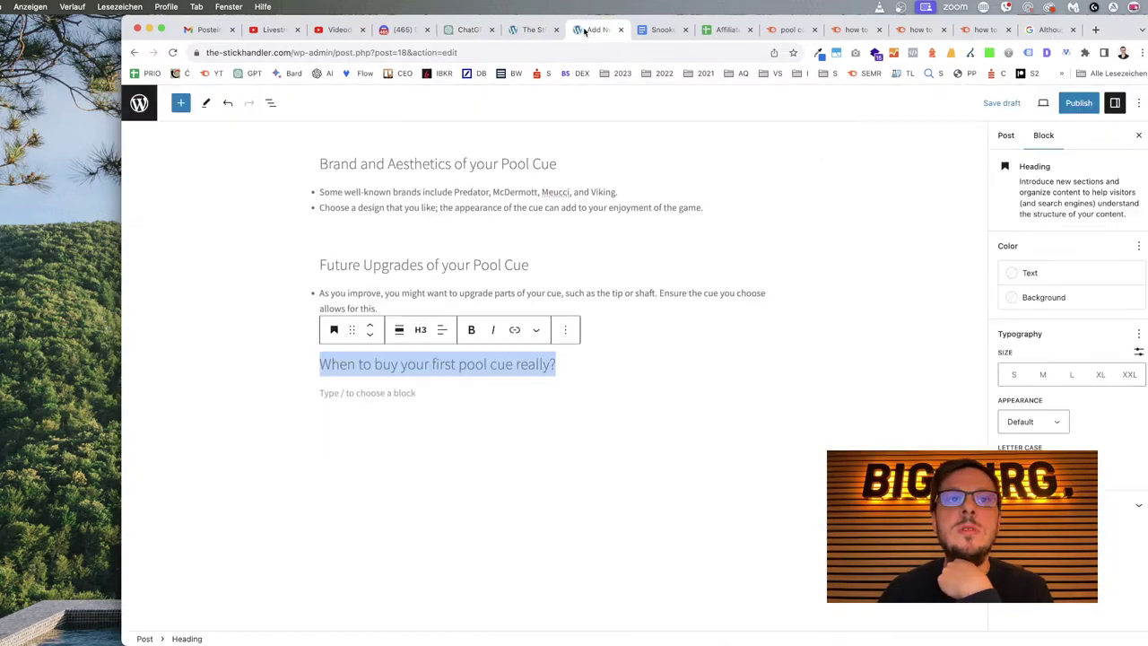
left_click(409, 395)
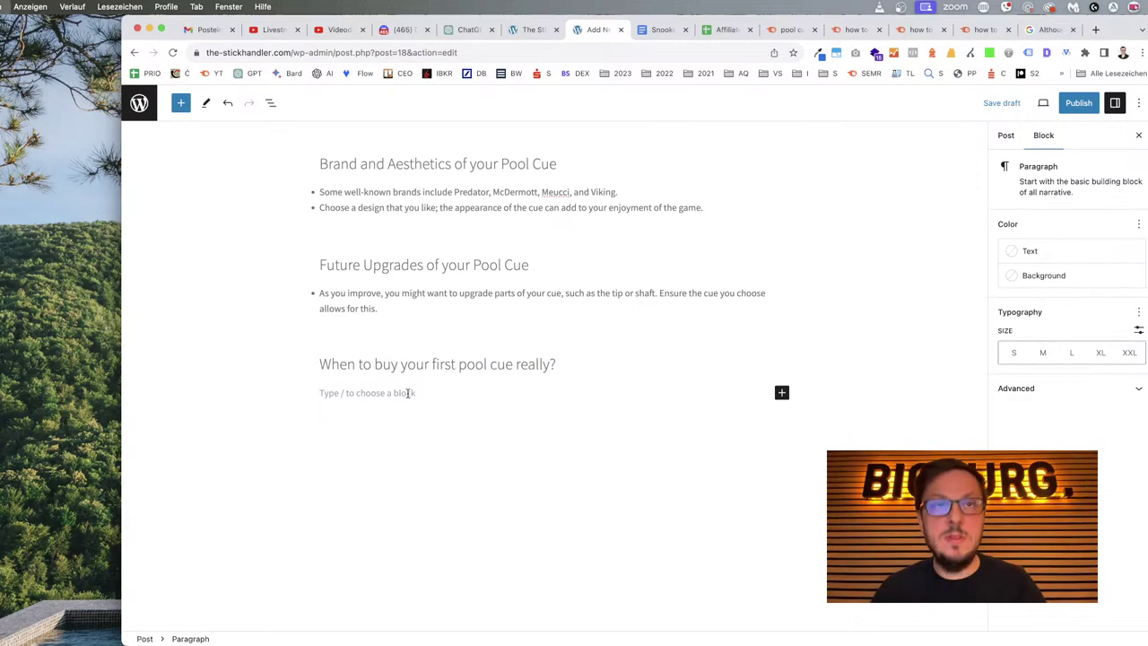
key("super+v")
scroll(584, 358, "up", 2)
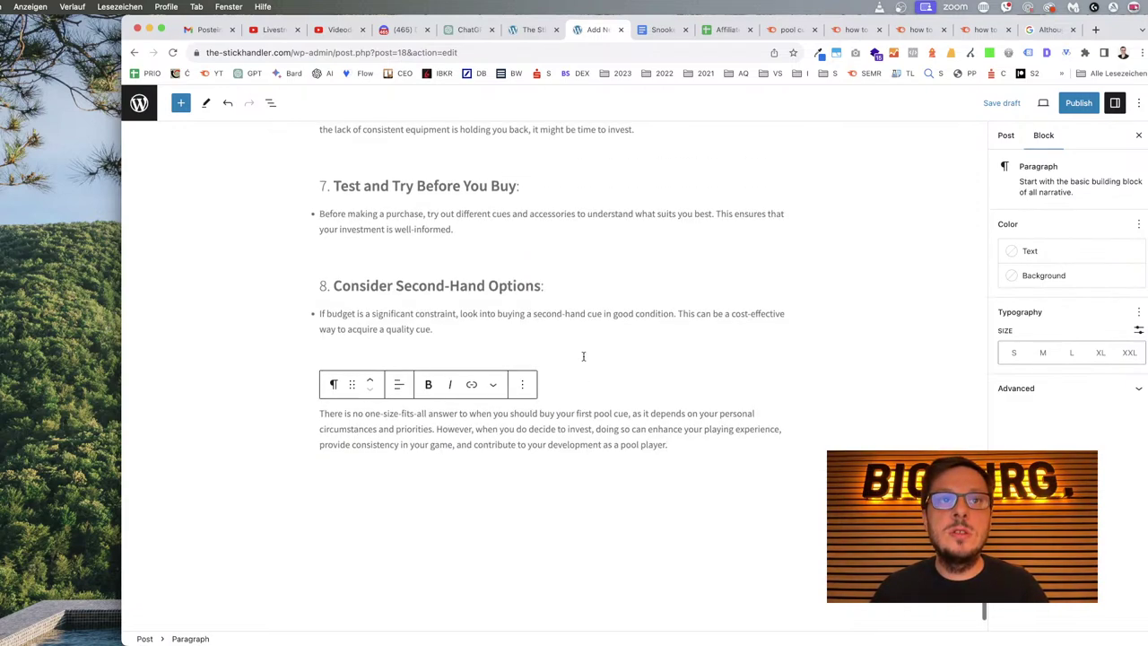
key("super+z")
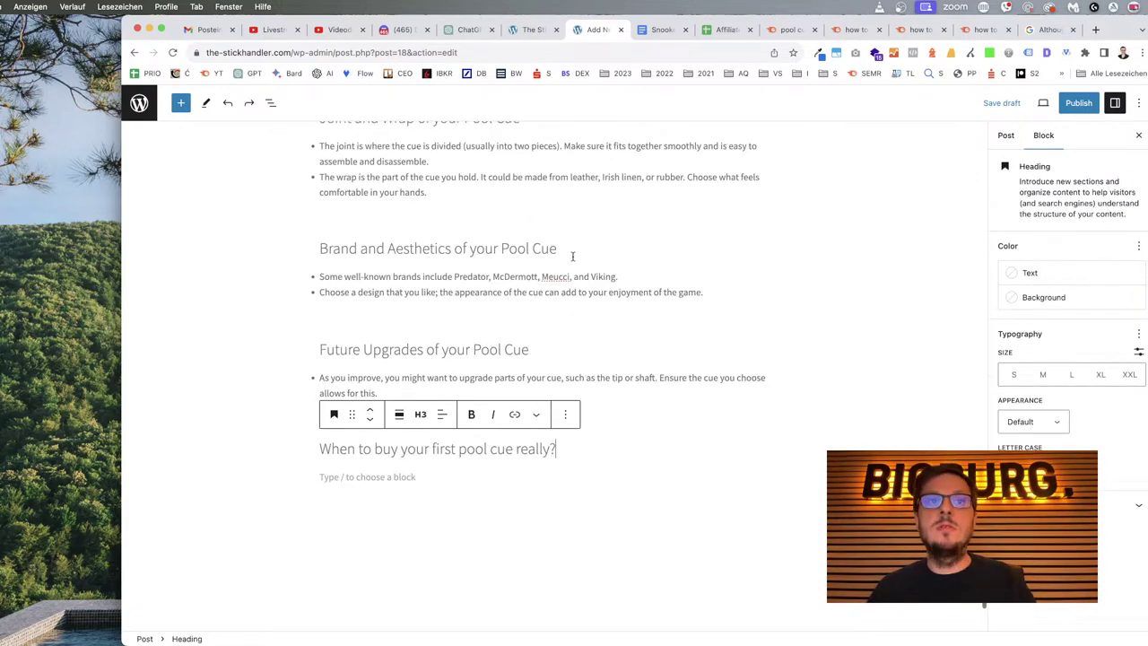
Copy ChatGPT's full answer and paste it into the empty paragraph below the "When to buy your first pool cue really?" heading in WordPress.
left_click(466, 30)
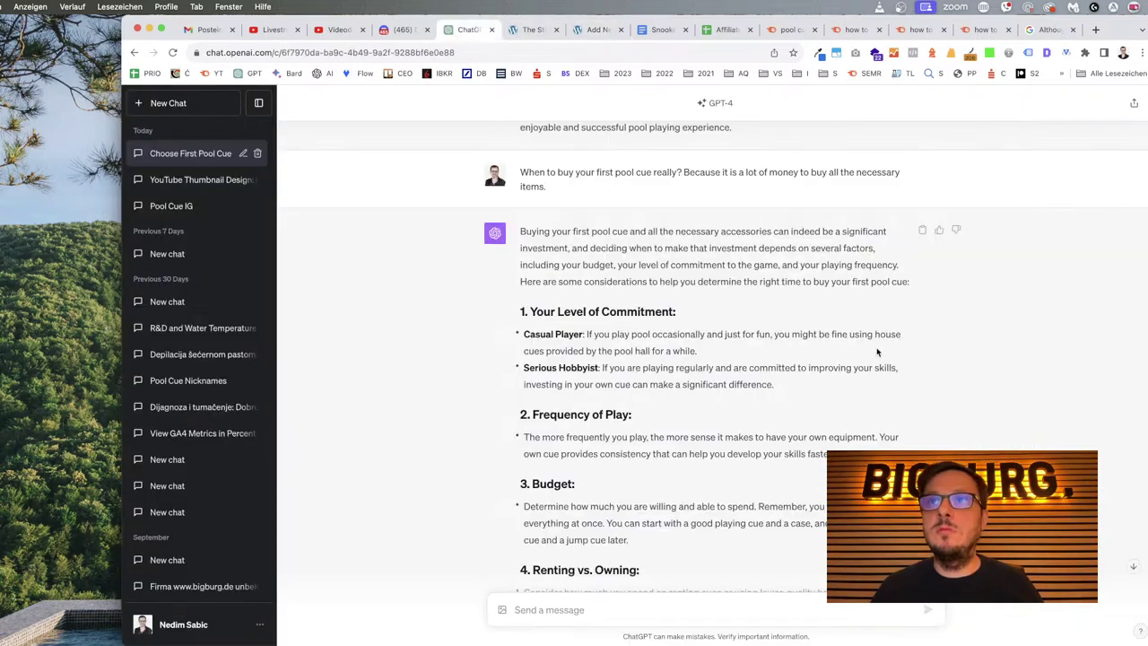
left_click(922, 231)
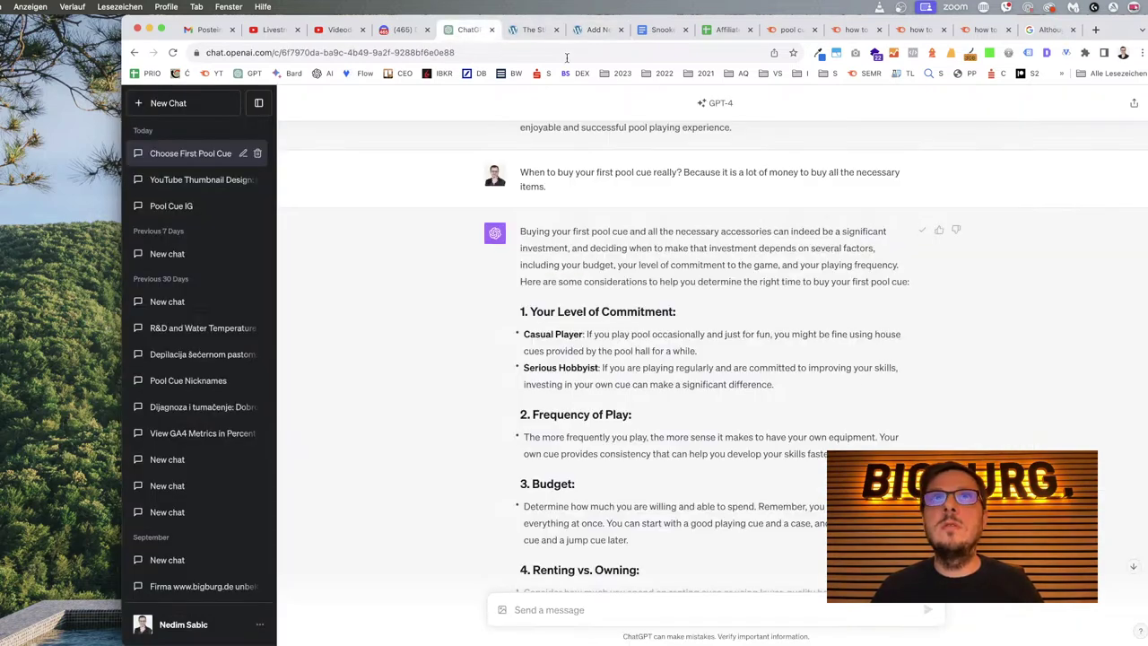
left_click(594, 30)
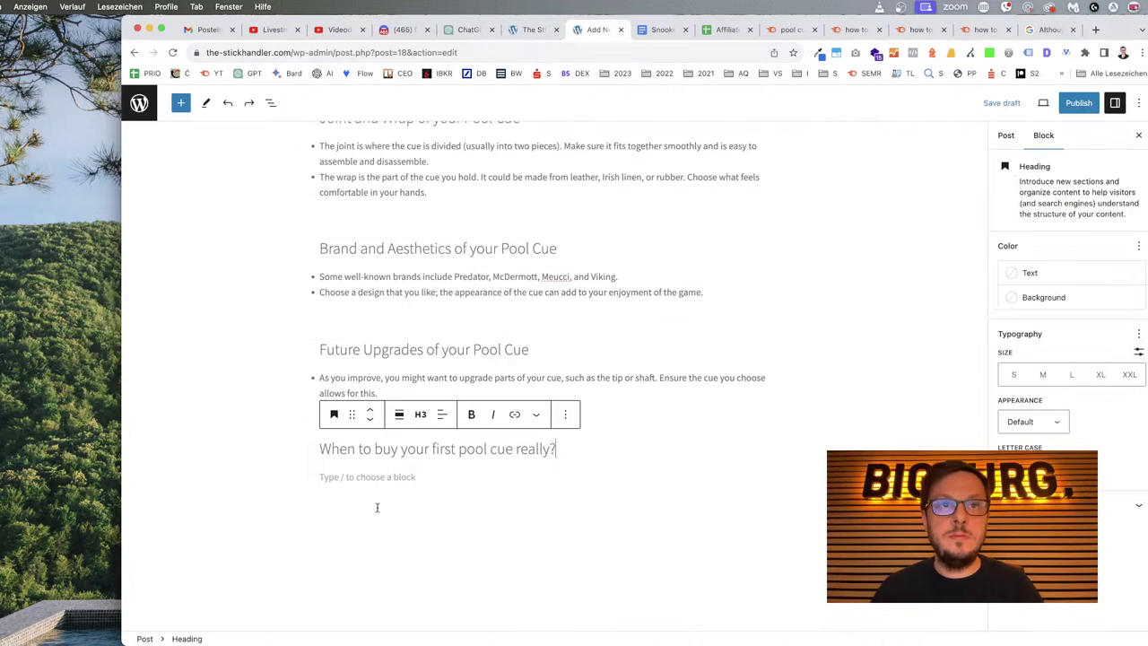
left_click(377, 477)
key("super+v")
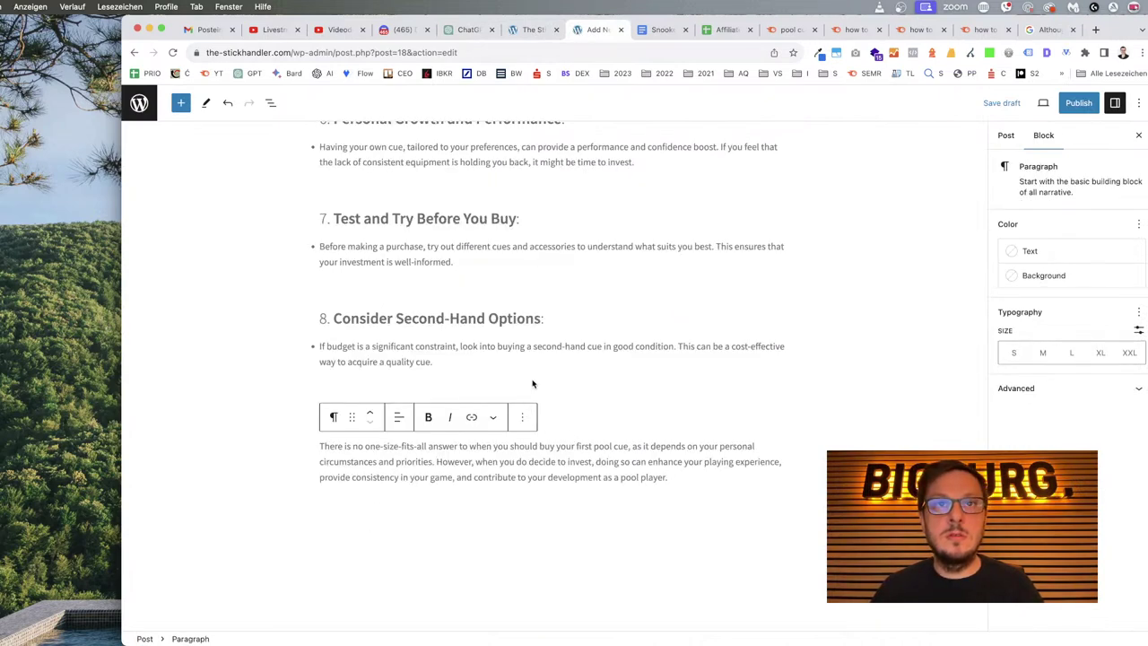
scroll(577, 407, "up", 15)
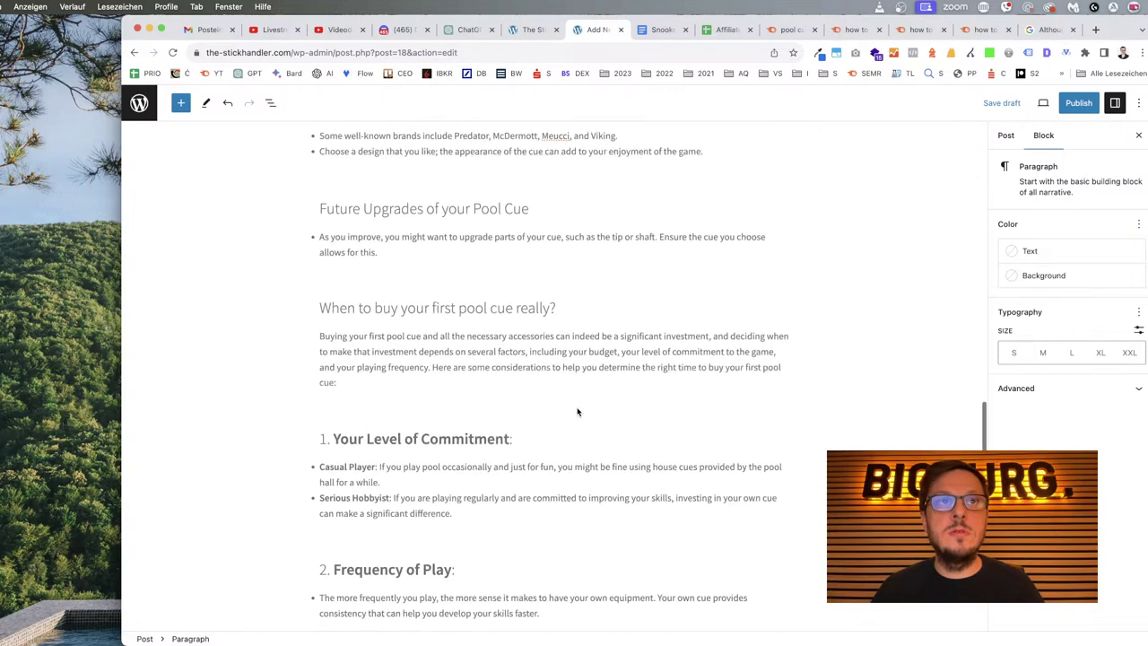
Review the pasted section and append "This point is very underestimated," to the bullet under "Quality of Available House Cues".
scroll(577, 407, "down", 2)
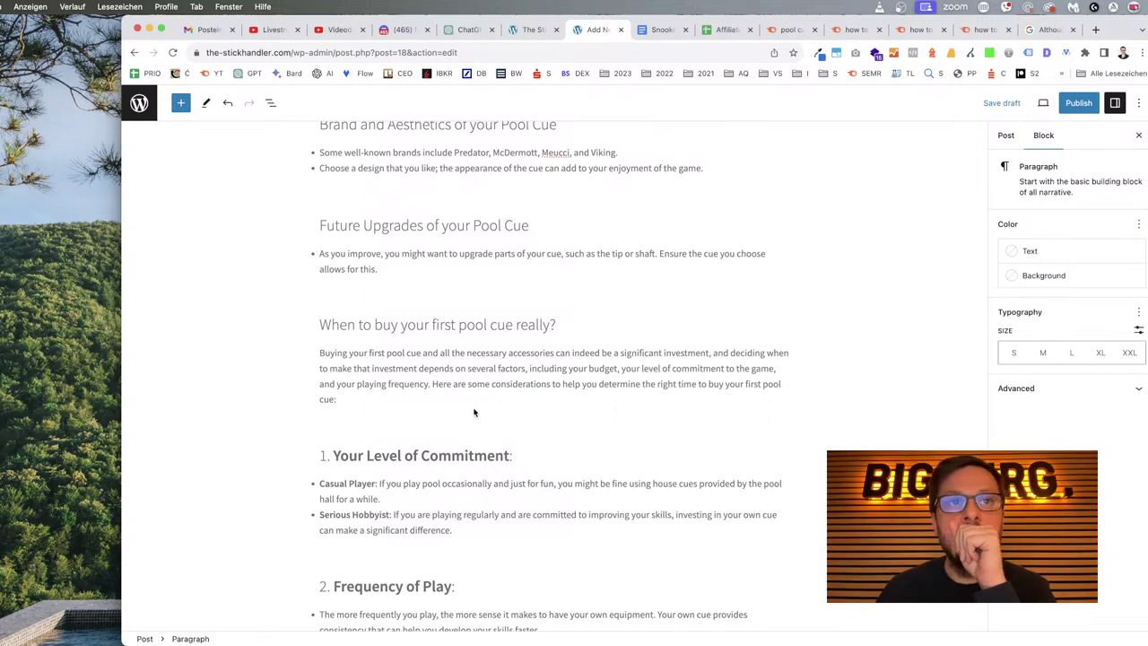
scroll(451, 471, "down", 5)
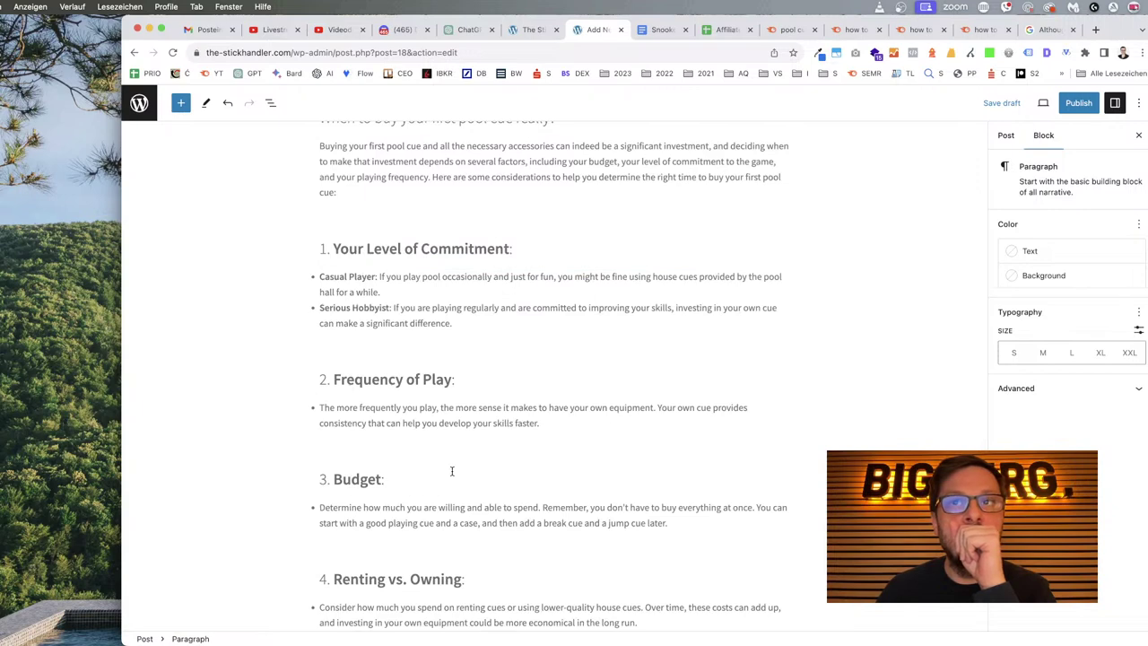
scroll(452, 471, "down", 3)
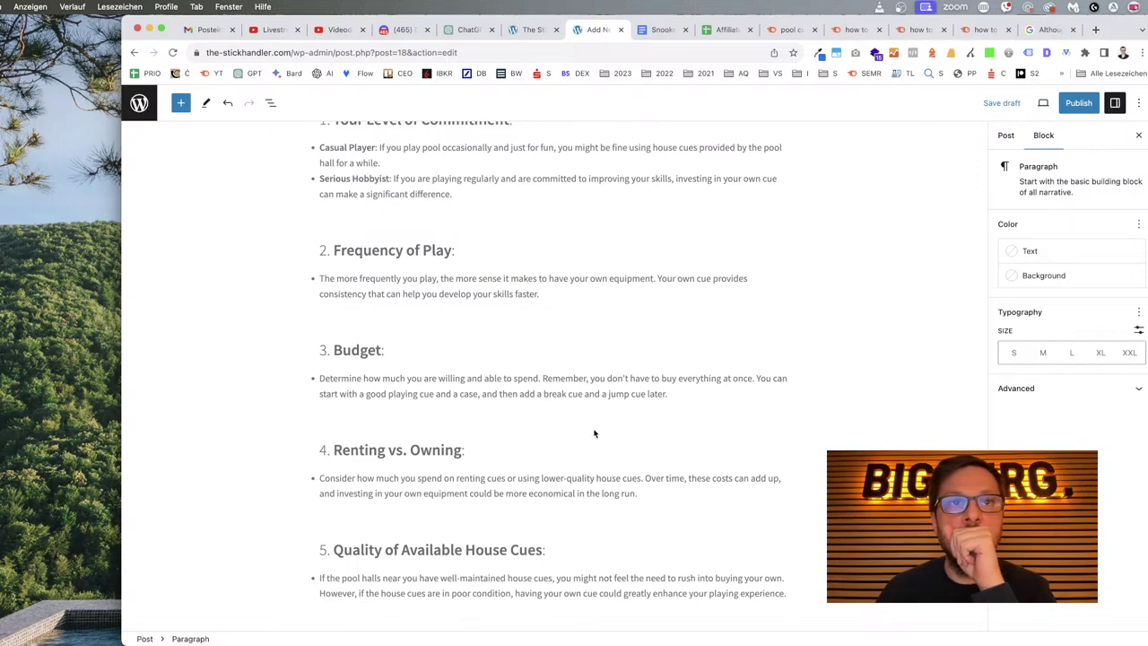
scroll(582, 472, "down", 2)
left_click(640, 408)
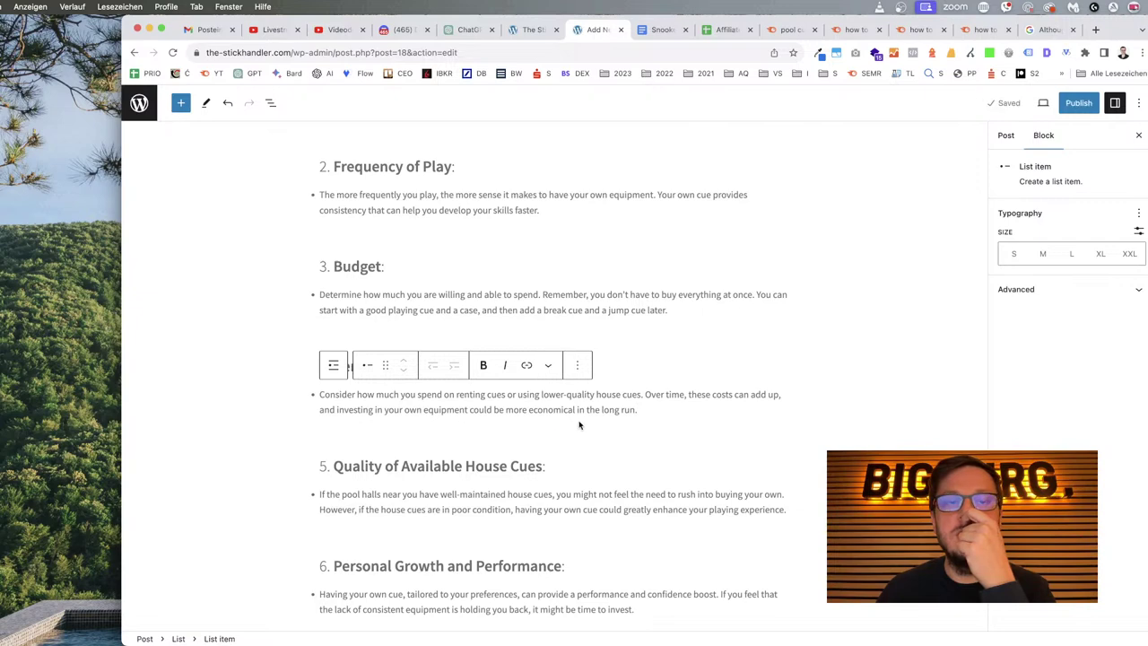
scroll(582, 422, "down", 2)
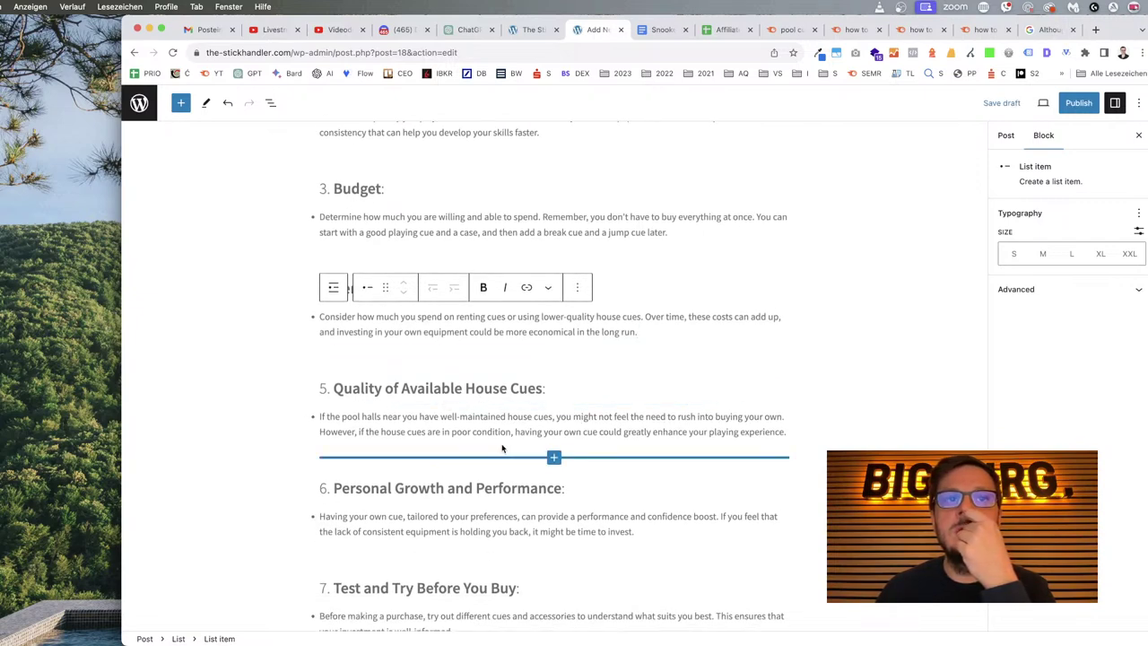
left_click(787, 431)
type("This point is very underestimated,")
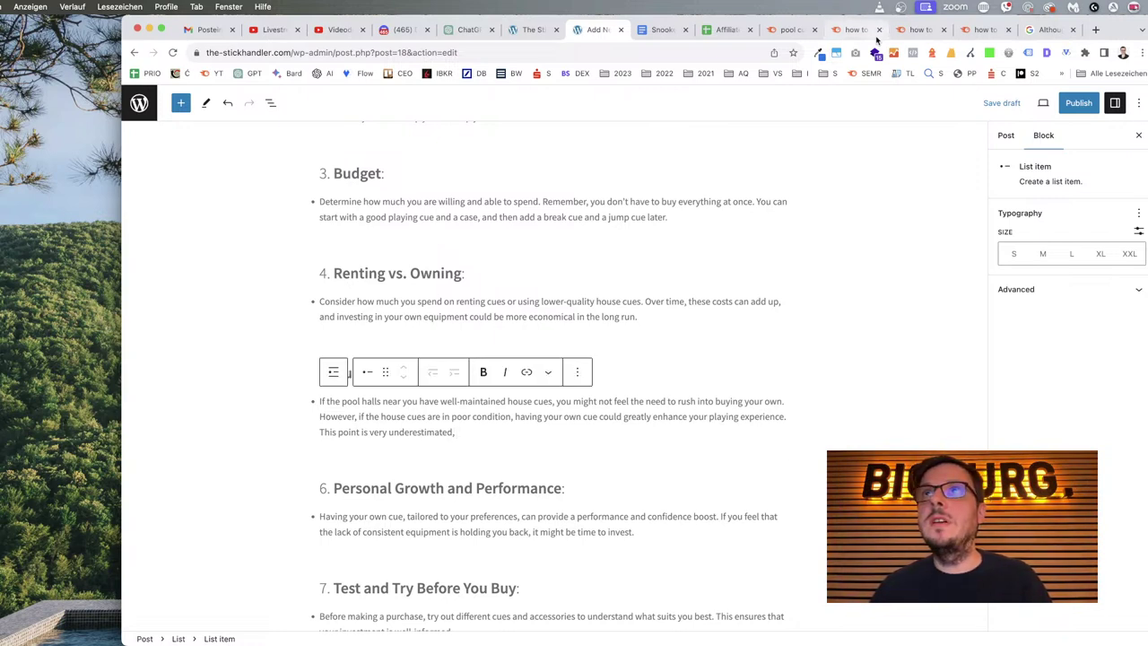
Look up the English translation of "gewohnheit" on Google in a new browser tab.
left_click(1096, 31)
type("gewohnheit")
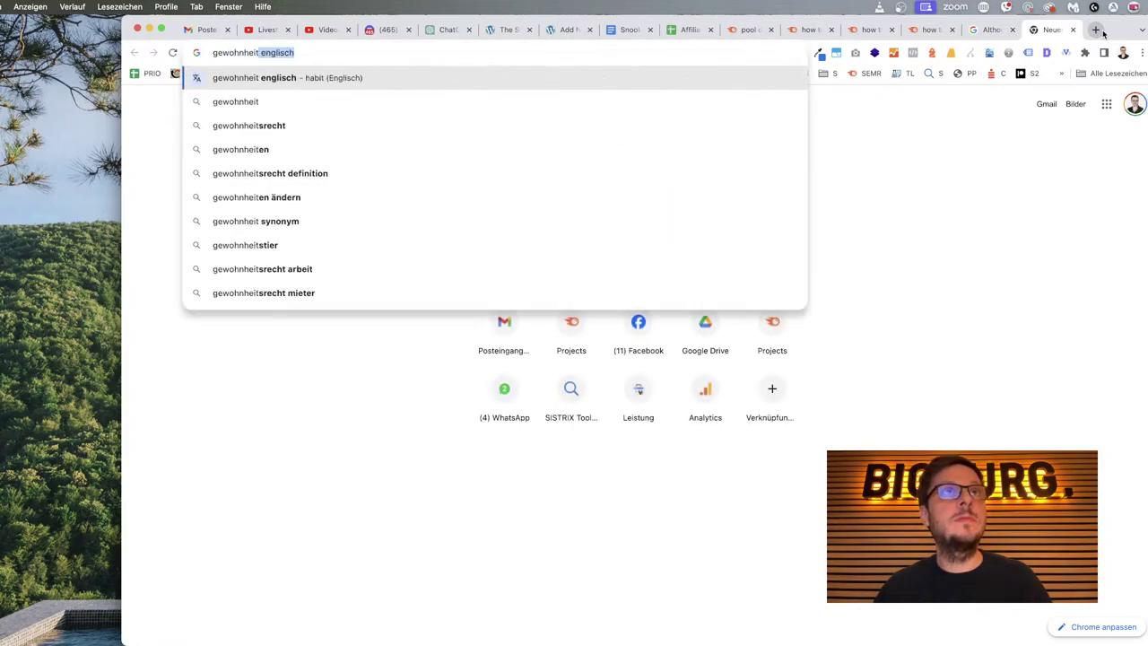
key("Return")
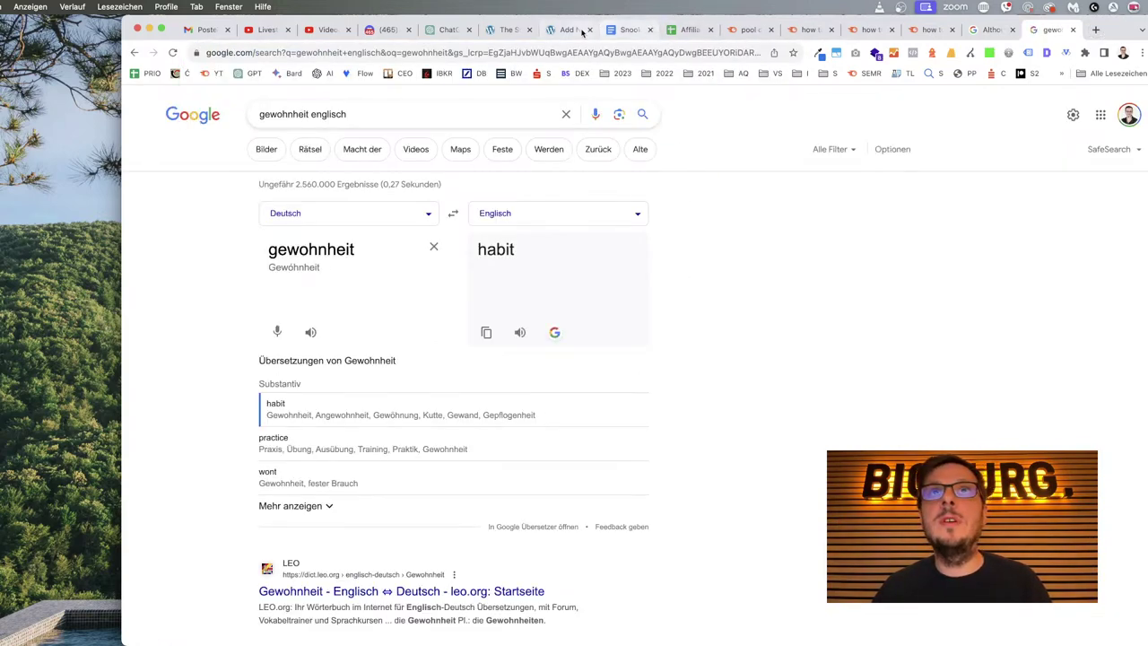
Back in the WordPress draft, continue the house-cues bullet with "because habits are like miracles, hard to explain, but work wonders.".
left_click(567, 29)
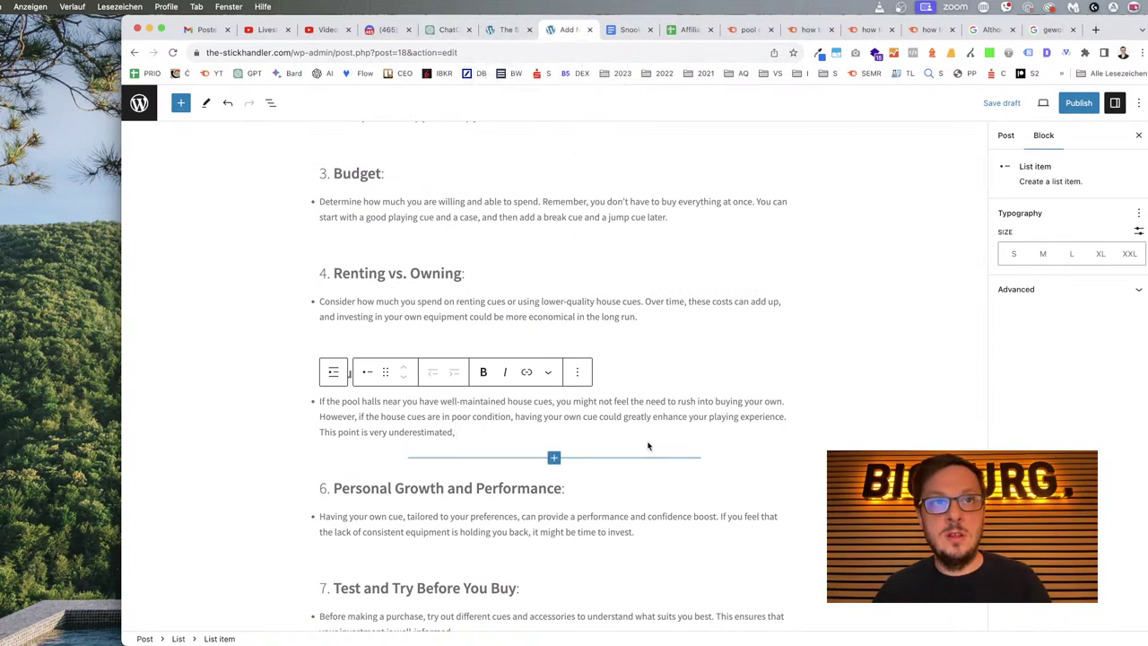
type("because")
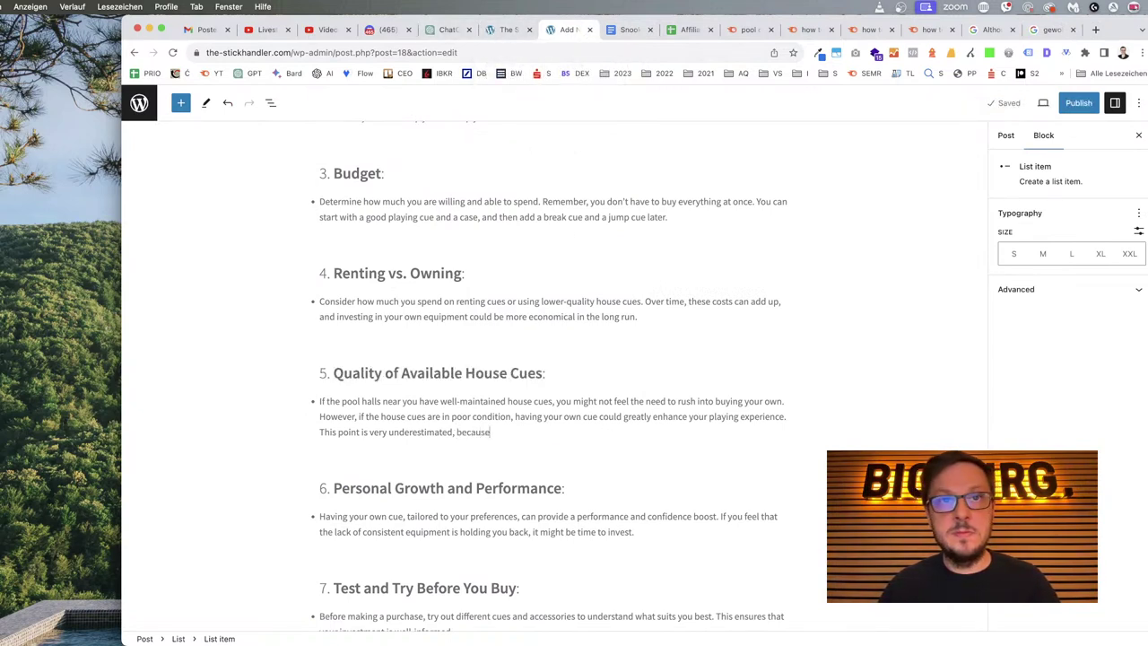
type(" habits are like miracles, hard to exp")
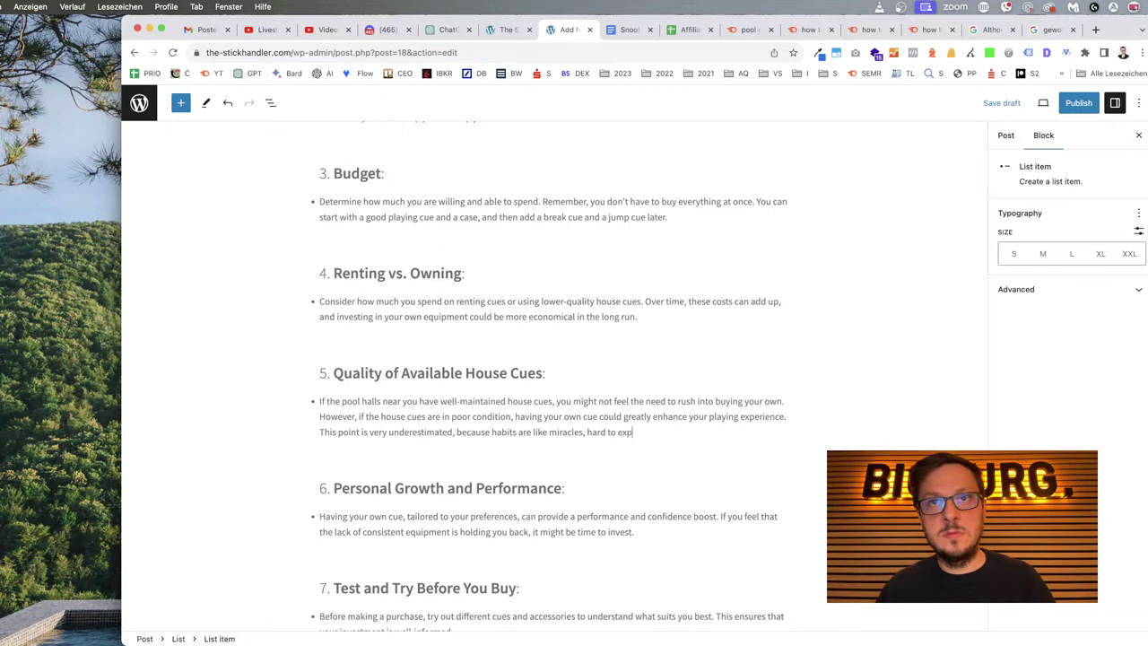
type("lain, but work wonders. Rememb")
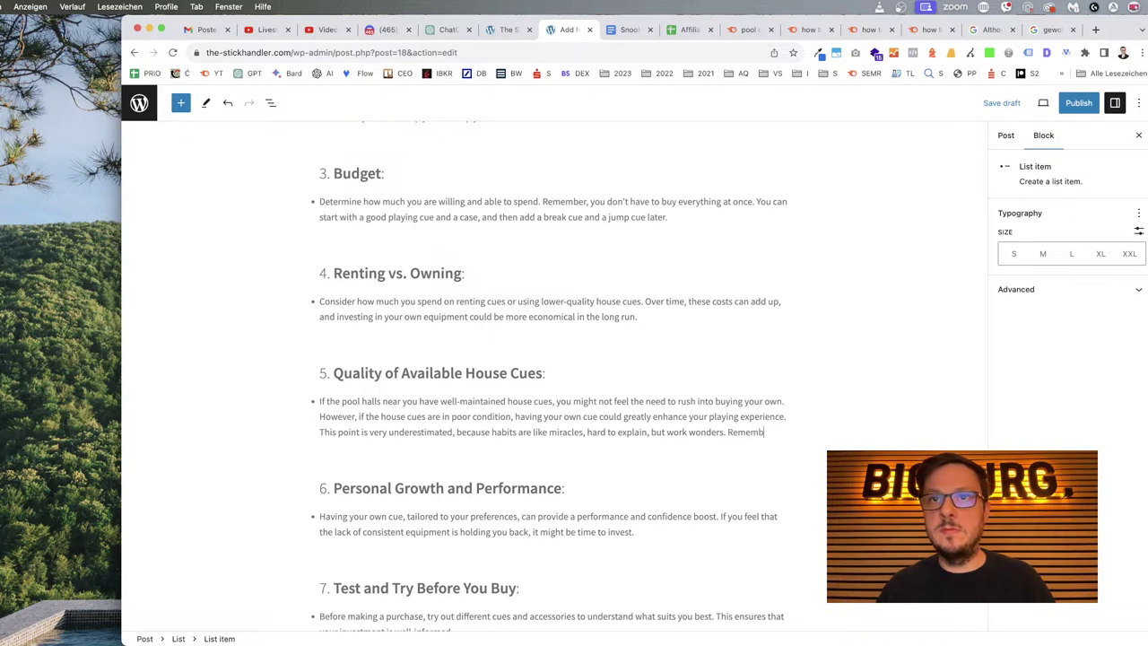
Add the question "Remember when you drove a new car for the first time?" to the house-cues bullet.
type("er when you")
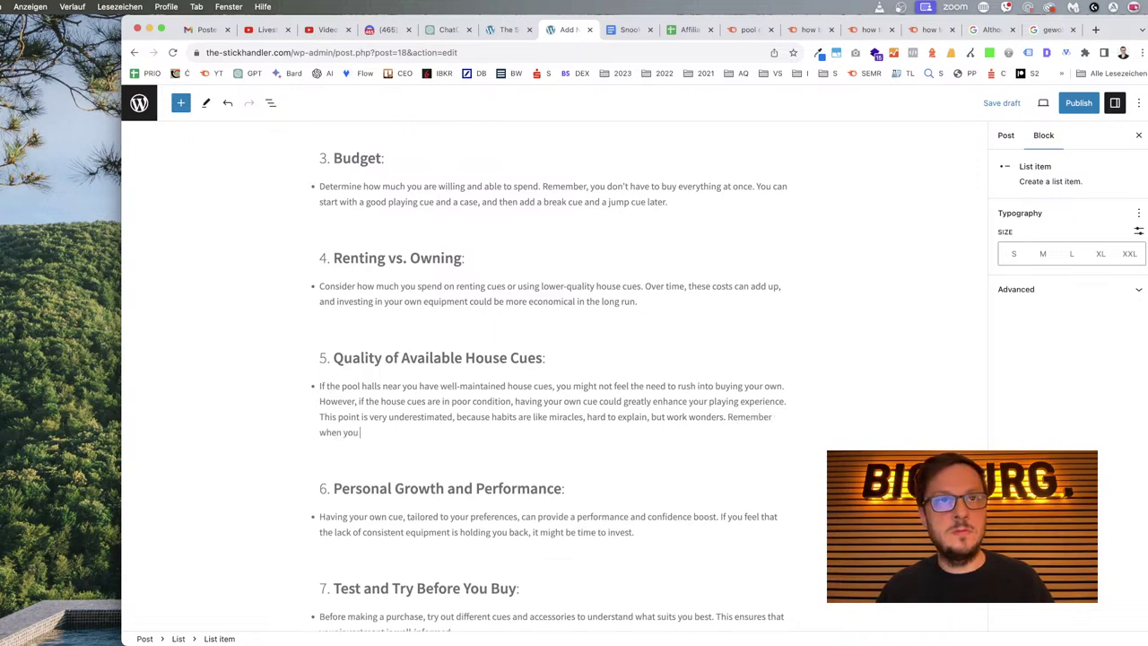
type(" drove a car for the first time? Compar")
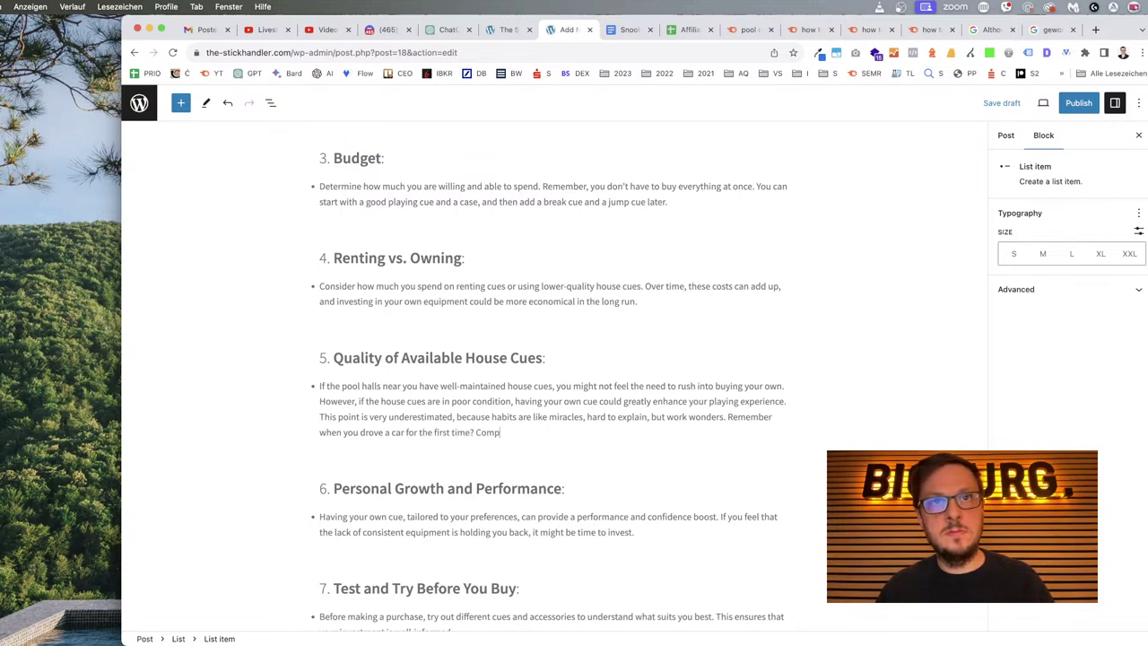
key("BackSpace")
key("BackSpace")
key("BackSpace")
key("BackSpace")
key("BackSpace")
key("BackSpace")
key("BackSpace")
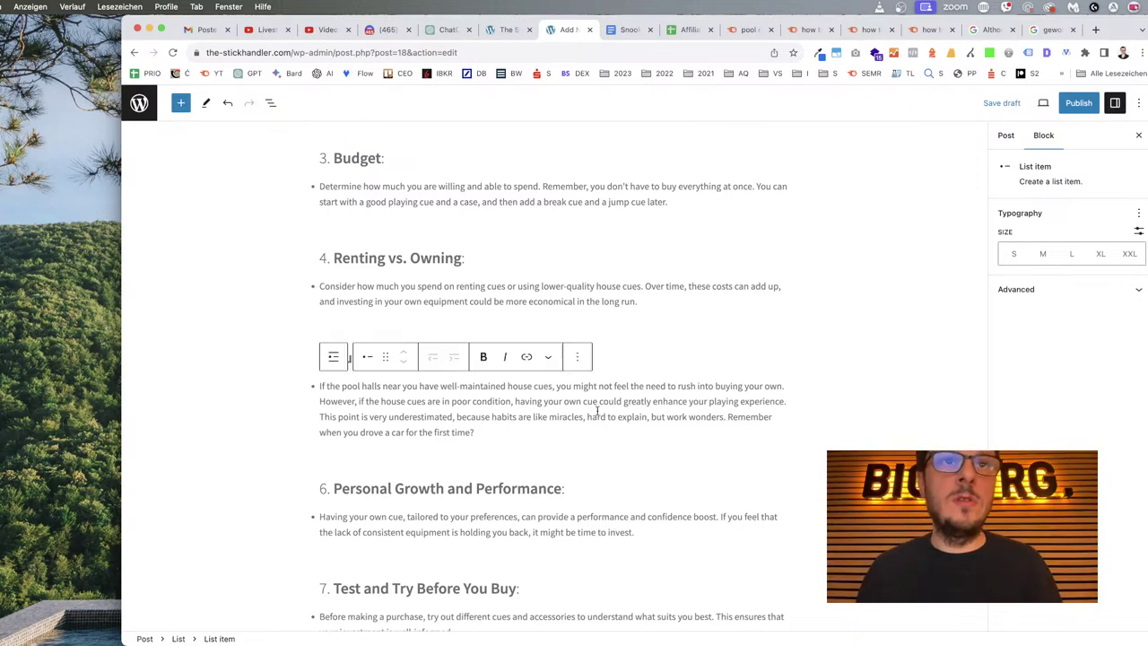
left_click(391, 433)
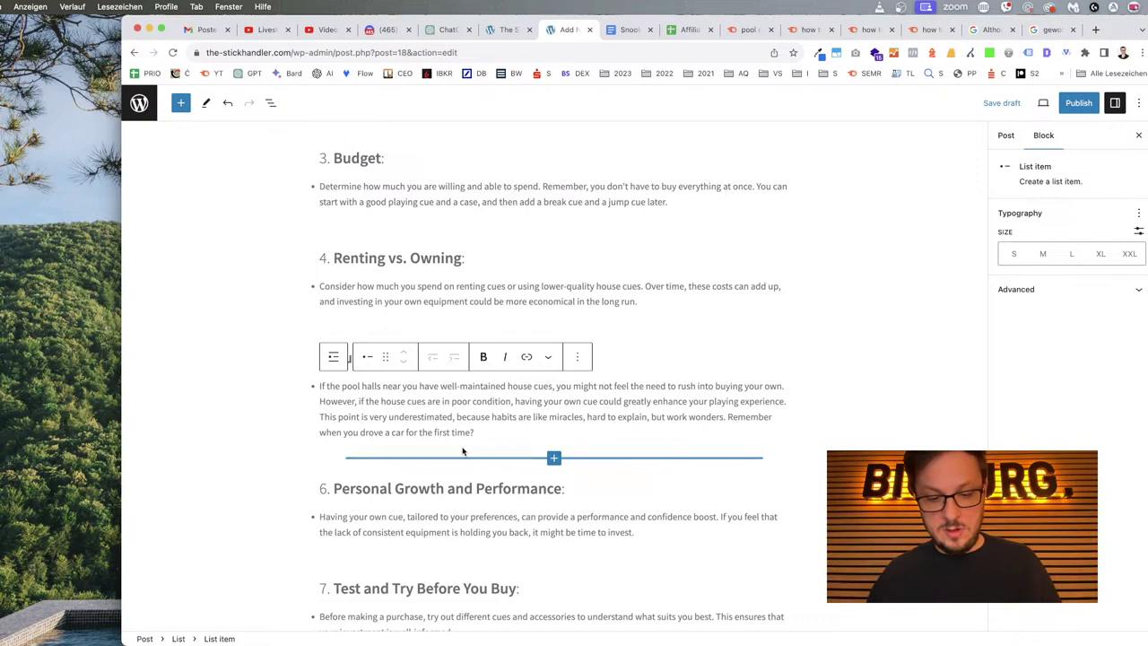
type("new ")
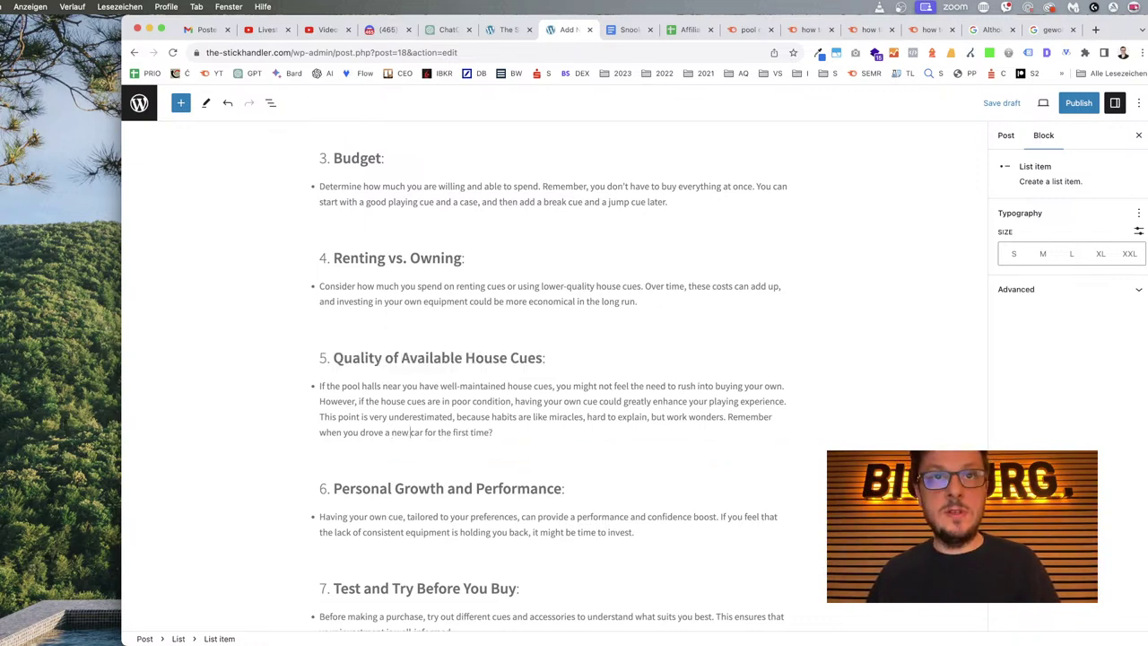
Add "It takes time to get used to it, but as longer as you drive it, it feels more comfortable and secure as before.".
type("It takees")
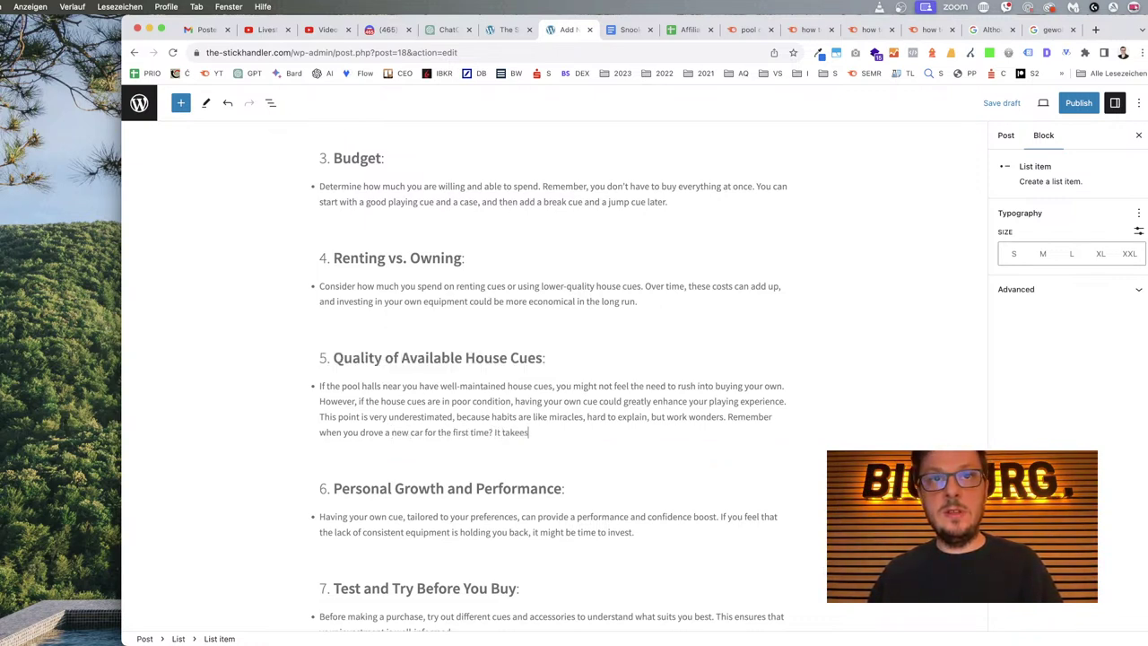
key("BackSpace")
key("BackSpace")
type("s time to")
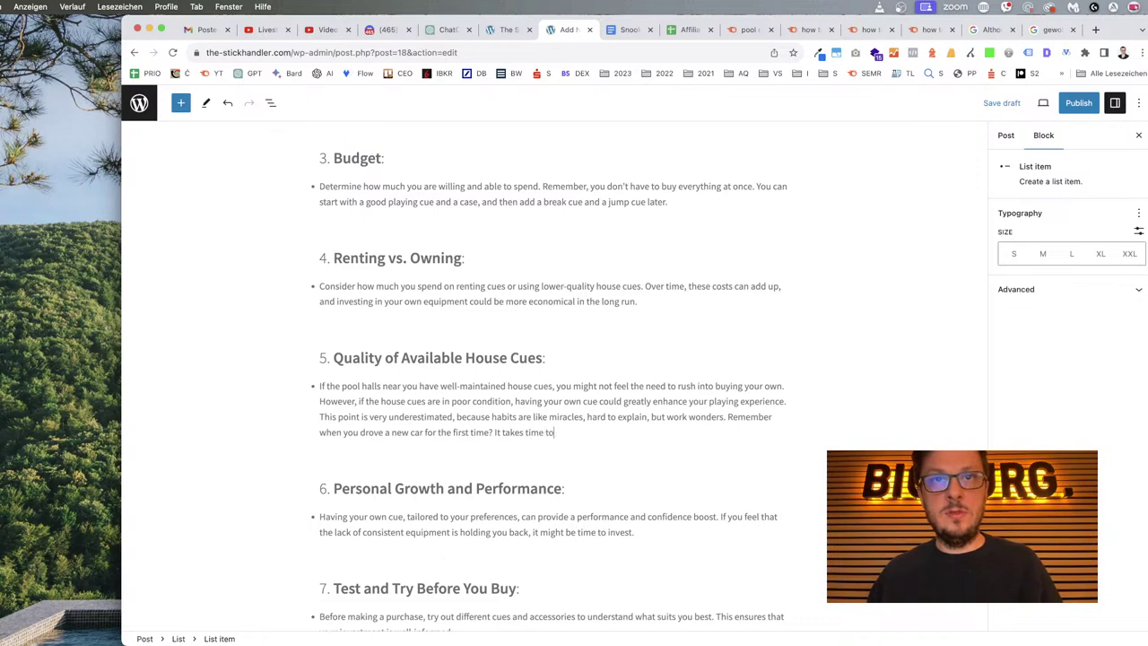
type(" get used to it, but")
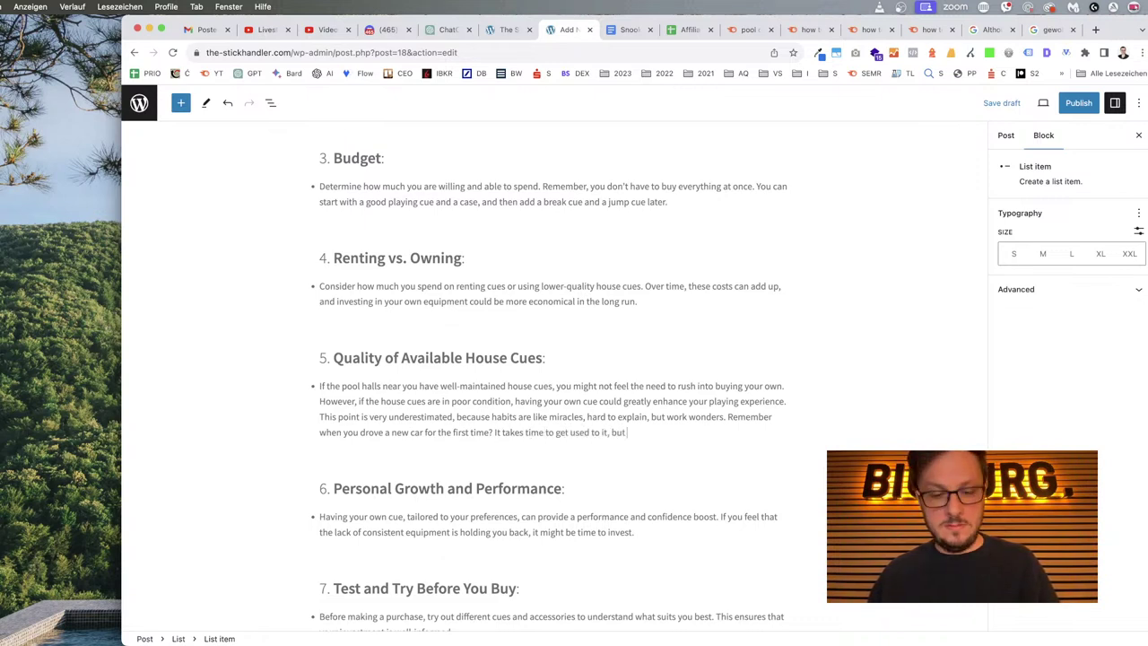
type(" as longer as you drive it,")
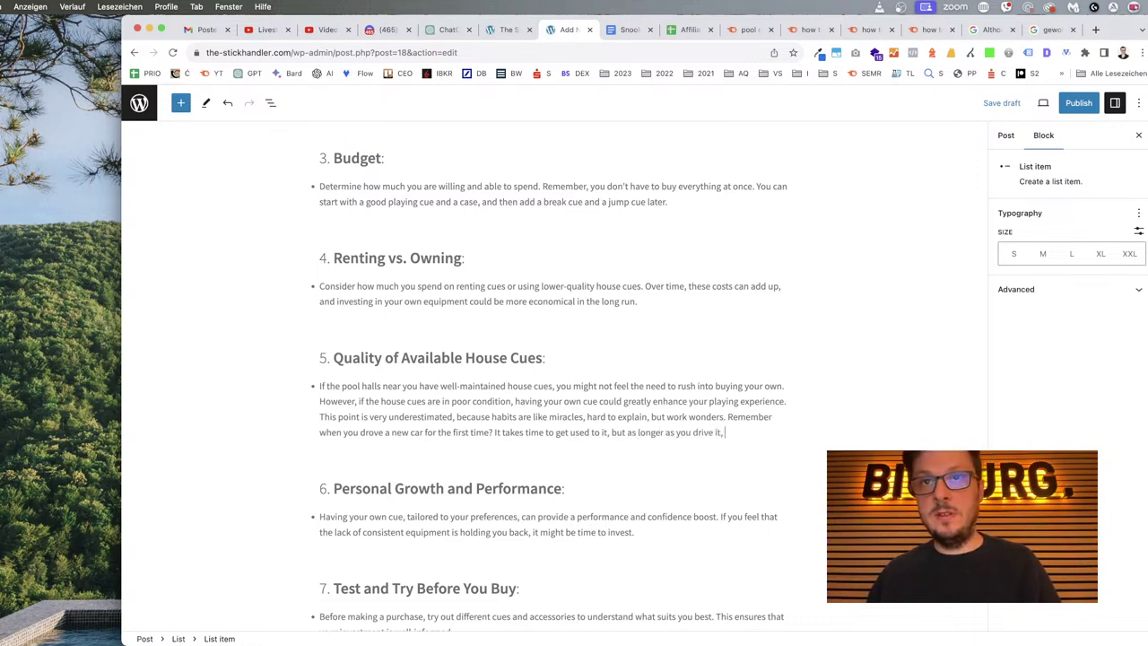
type(" it feels more comf")
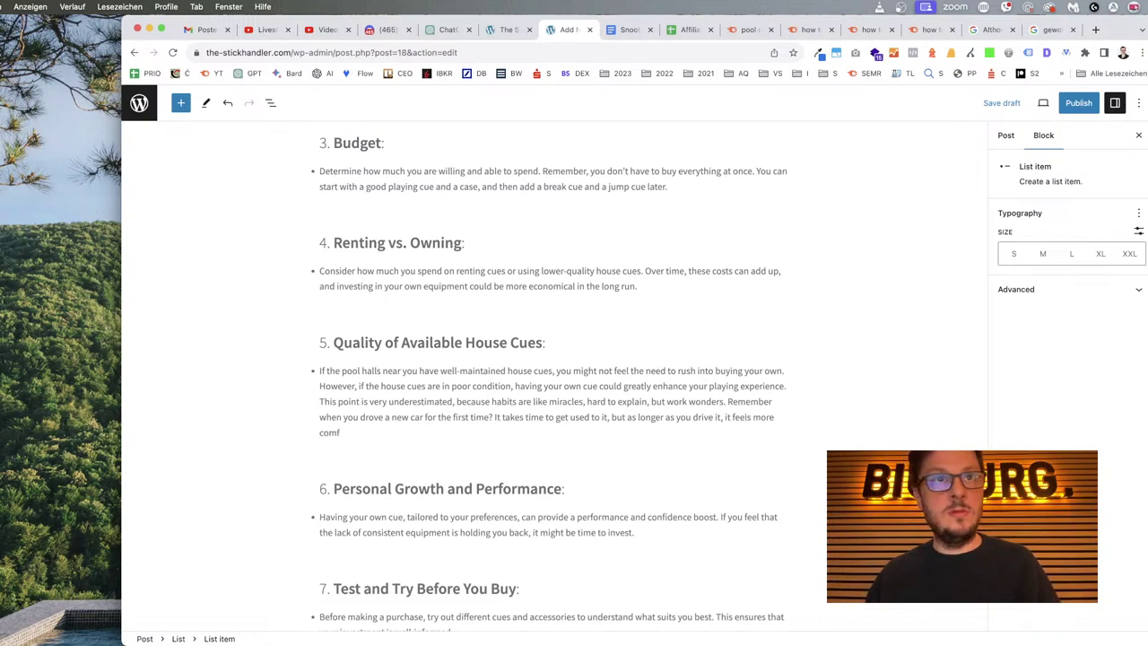
type("ortable and secure")
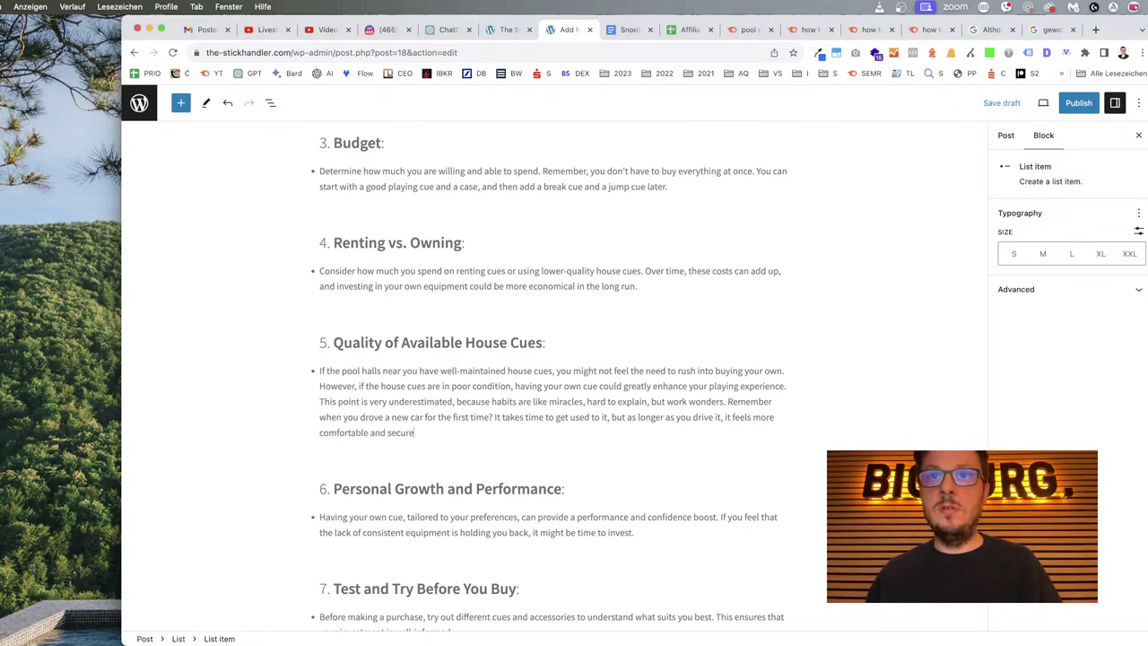
type(" as ")
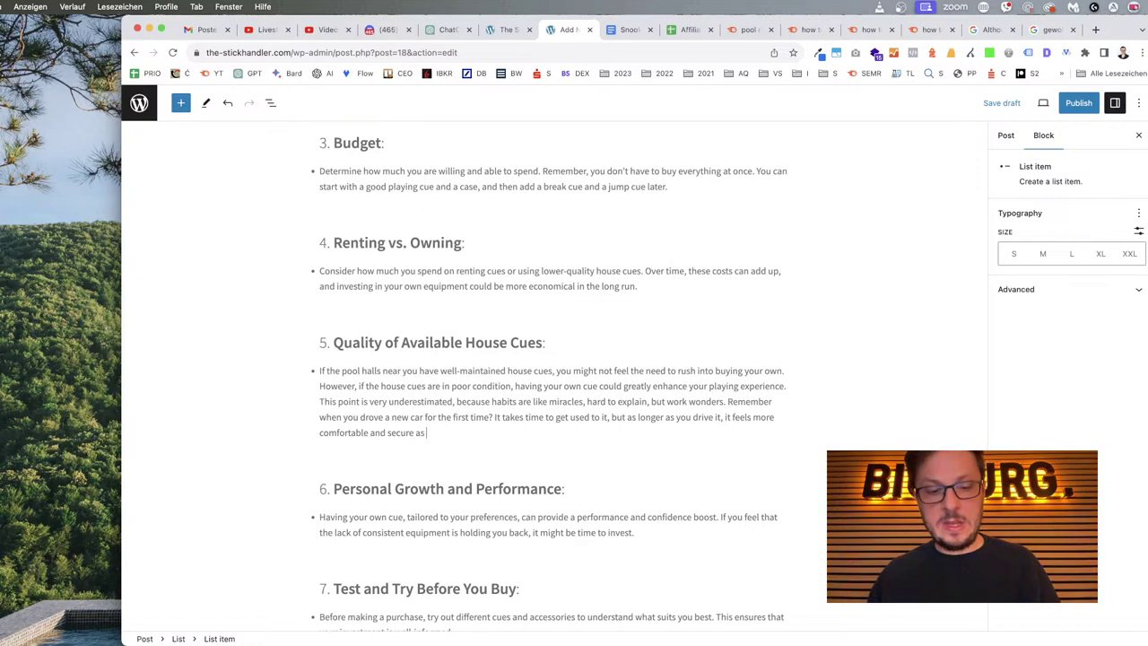
type("before. That's the same wi")
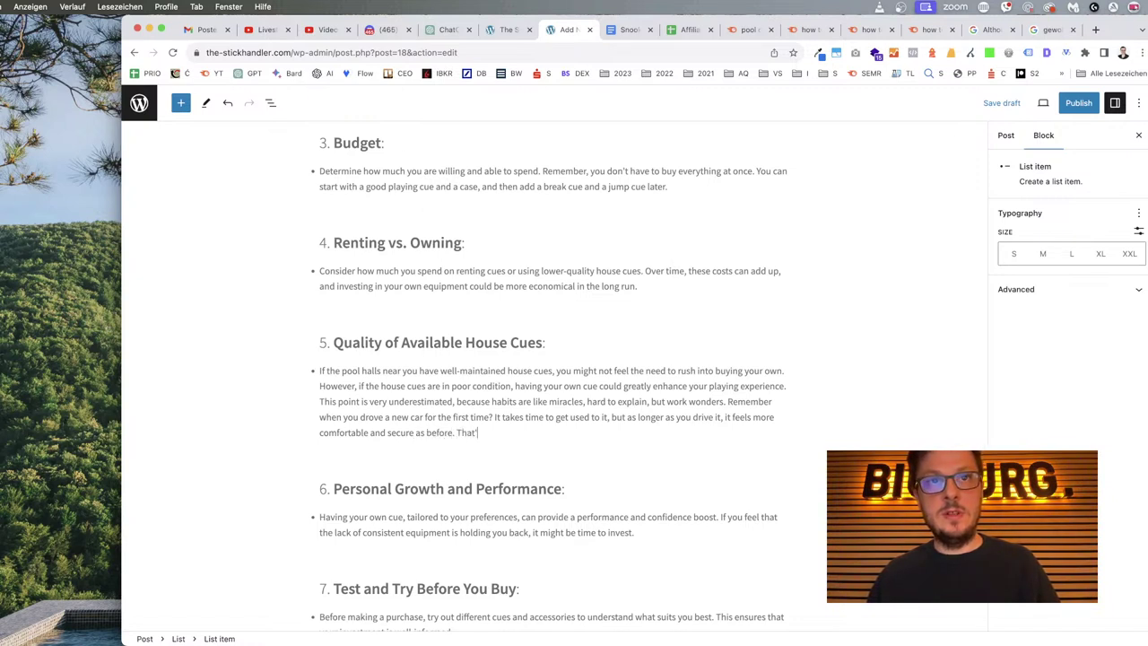
Continue the house-cues bullet with "That's the same with pool cues. If you play every time with another pool".
type("th p")
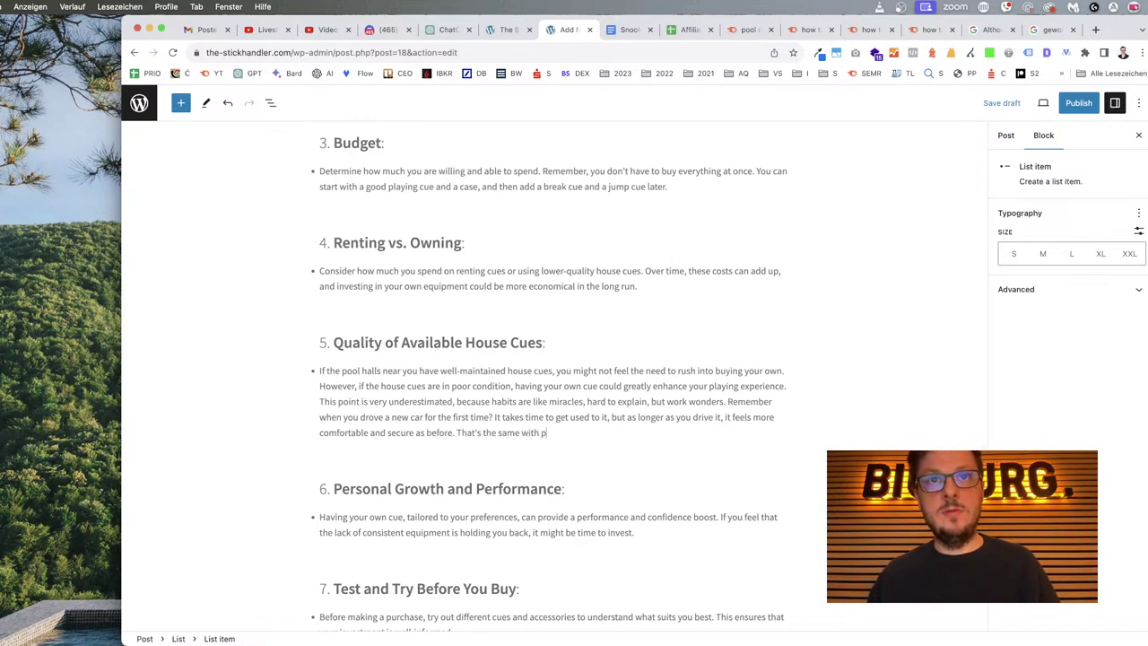
type("ool cues. If you")
type("play")
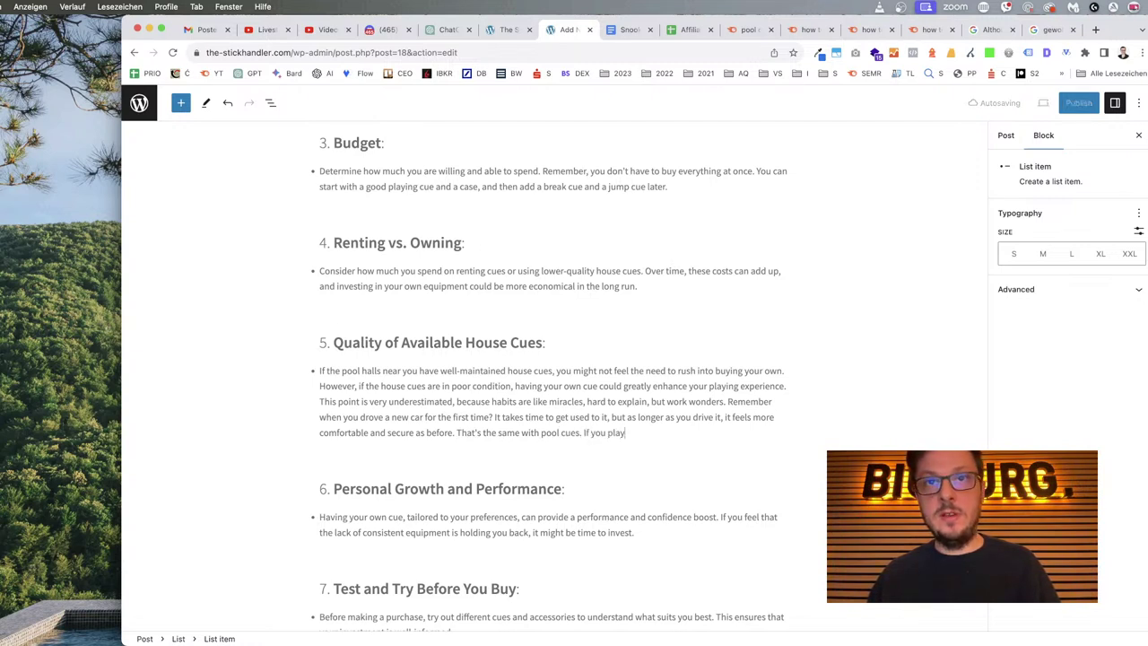
type(" every time with")
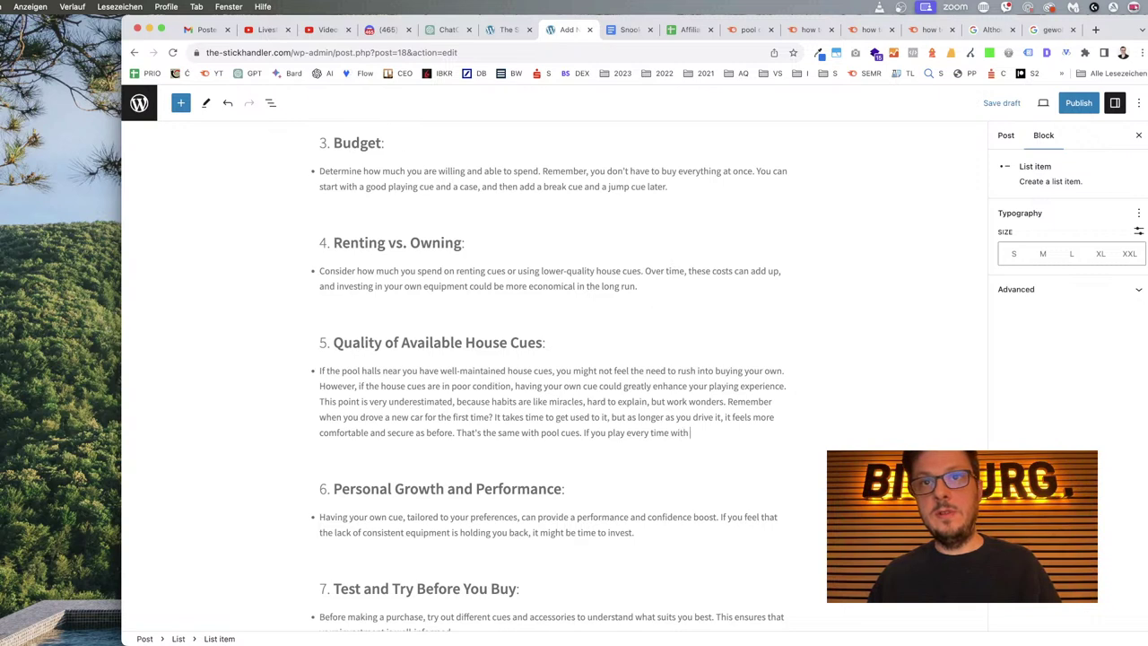
type(" another pool")
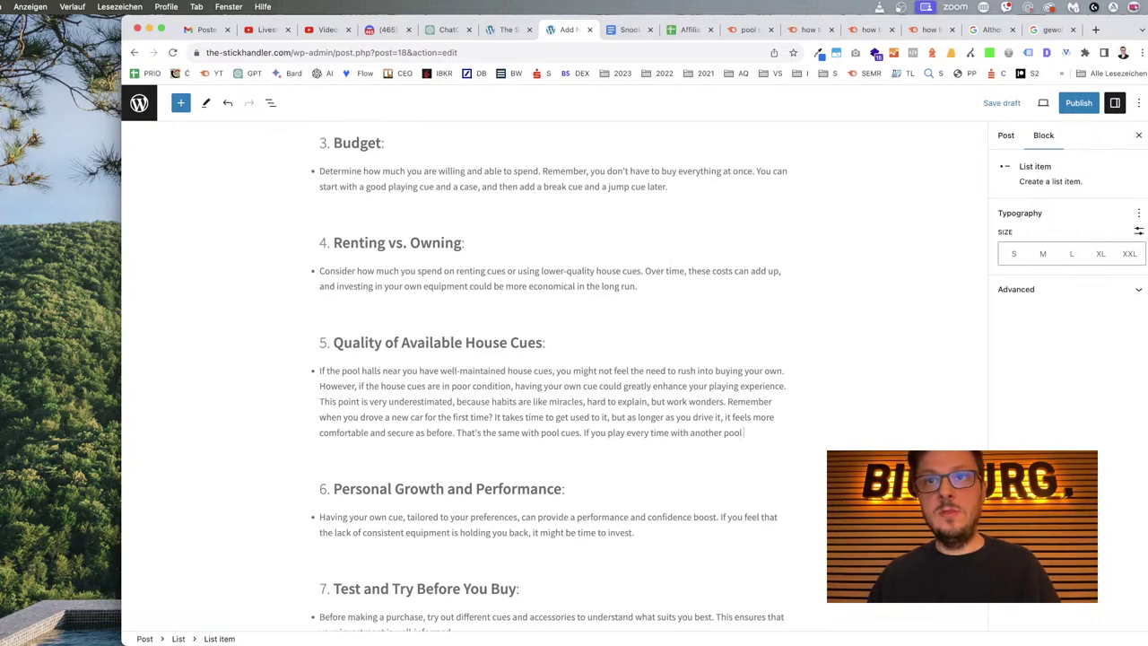
Extend the sentence with "cue, you might become a pool underground legend (but the chances are low)".
type(" cue, you might become a")
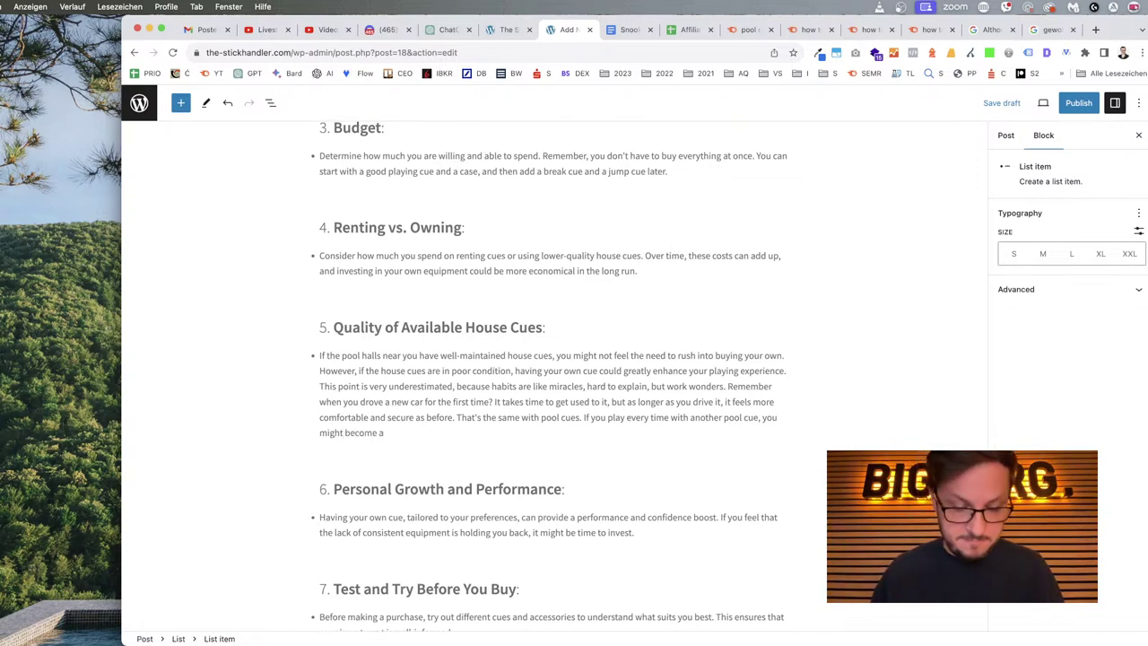
type(" pool ")
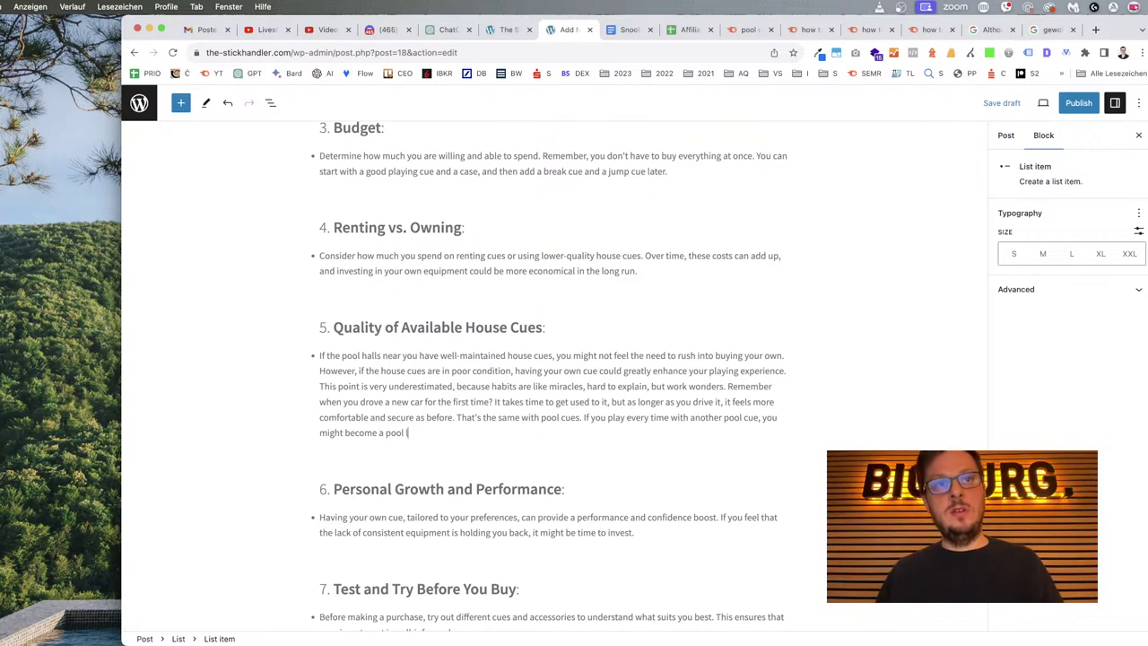
type("under")
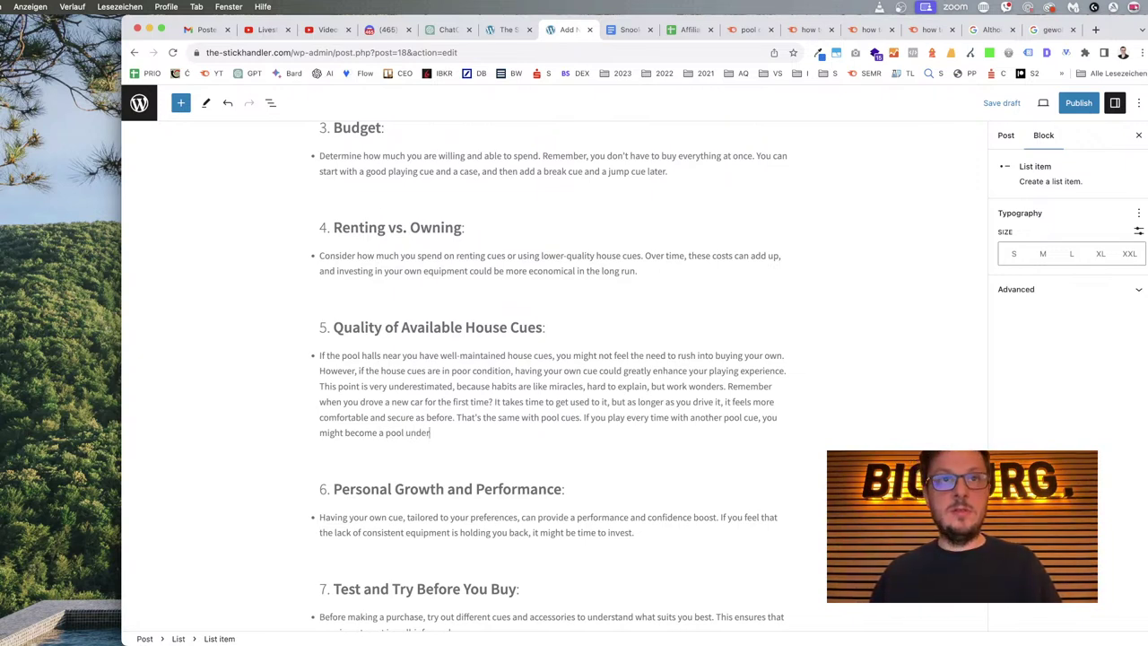
type("ground legen")
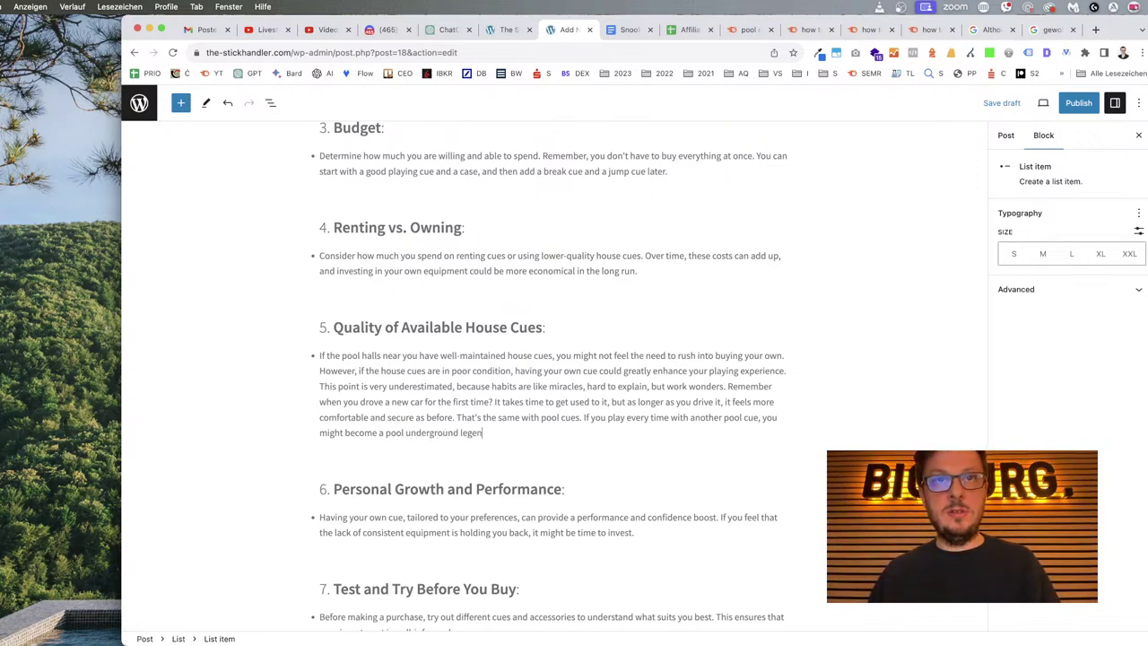
type("d (but the")
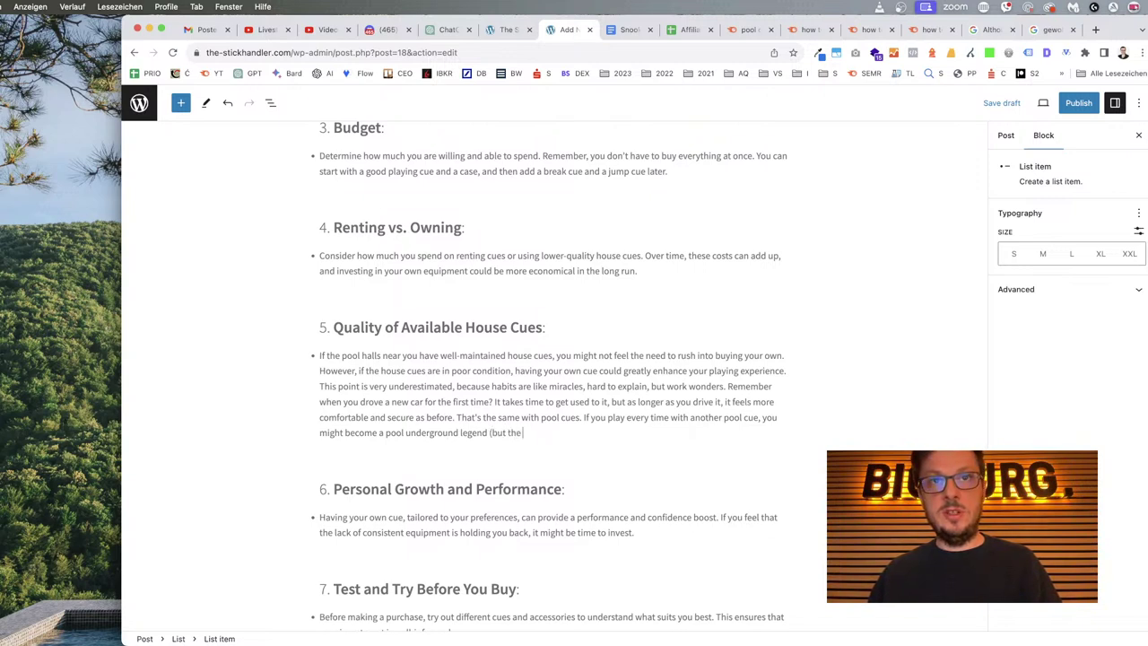
type(" chances are low)")
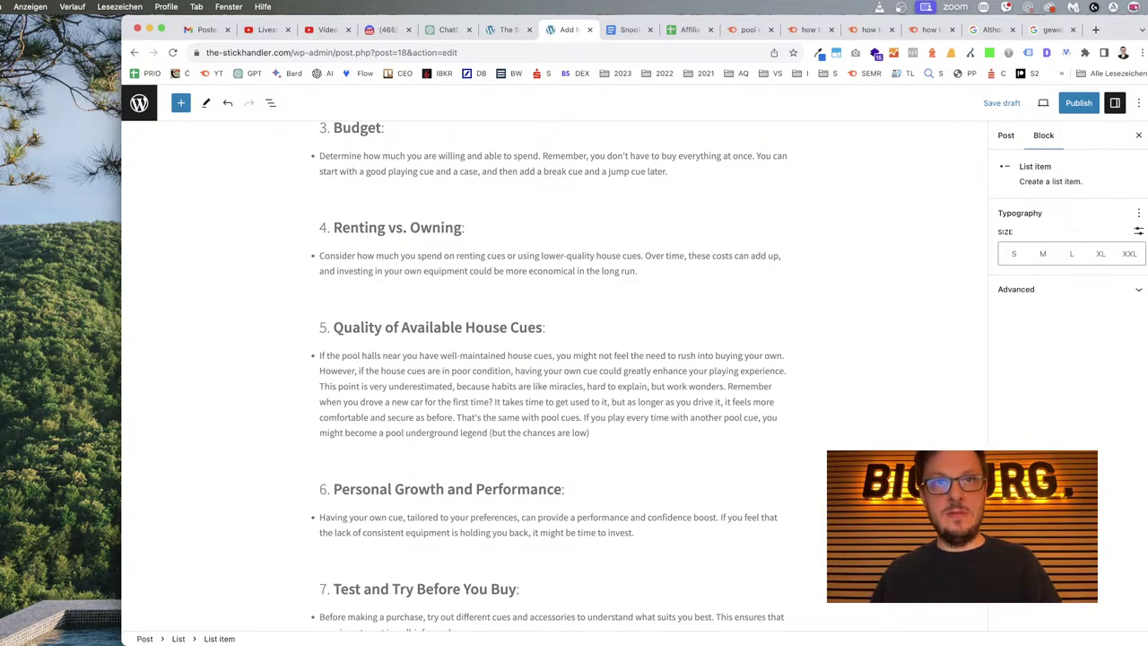
Continue the house-cues sentence with ", but you will never take your game to a serious, competitive level and your".
type(", but you wi")
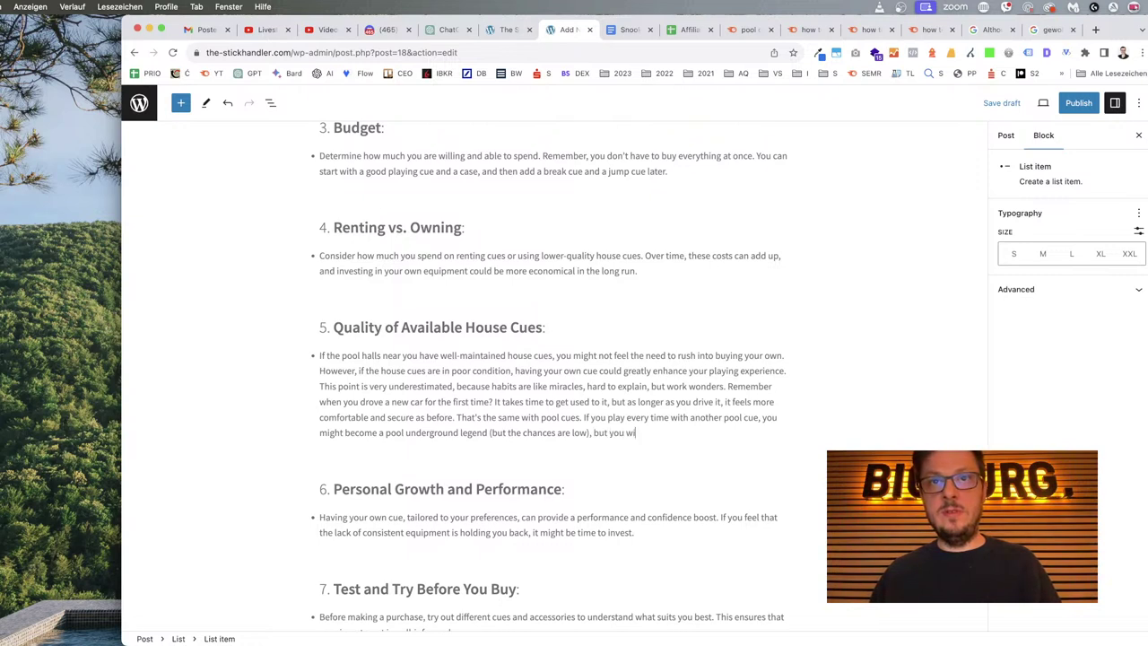
type("ll never take your game")
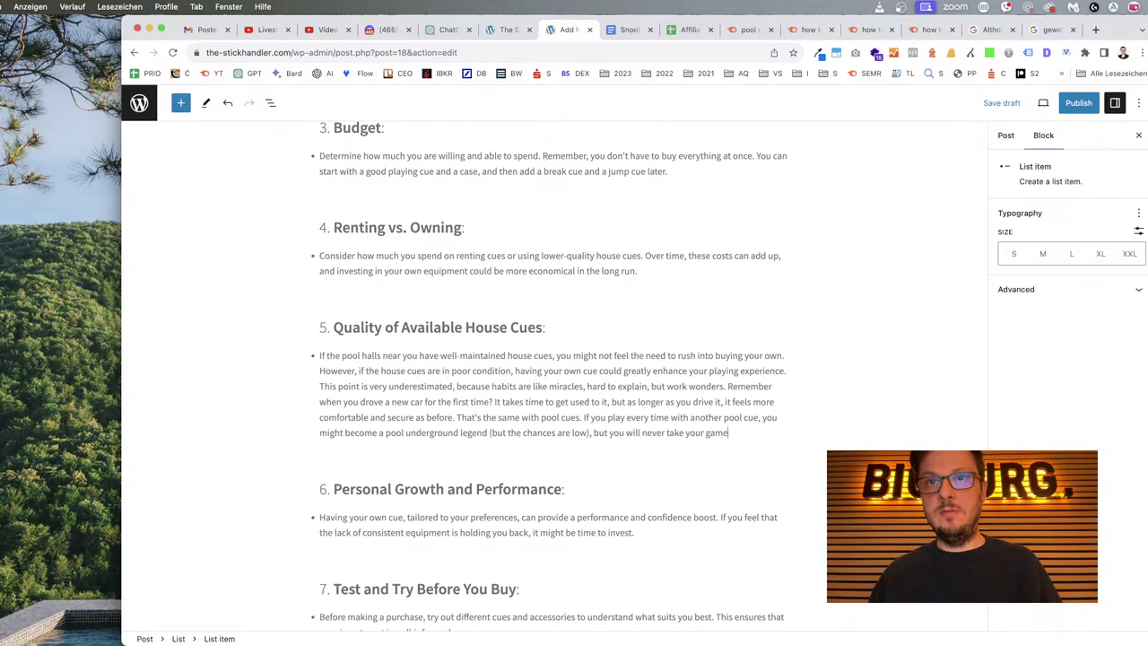
type(" to a serious")
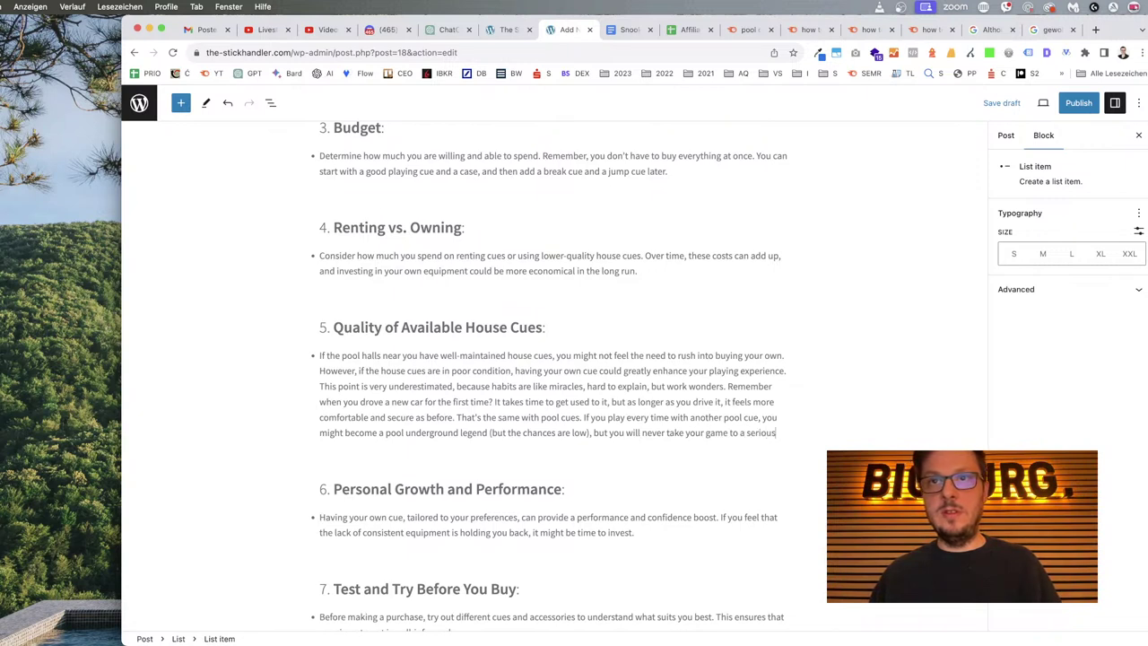
type(", compe")
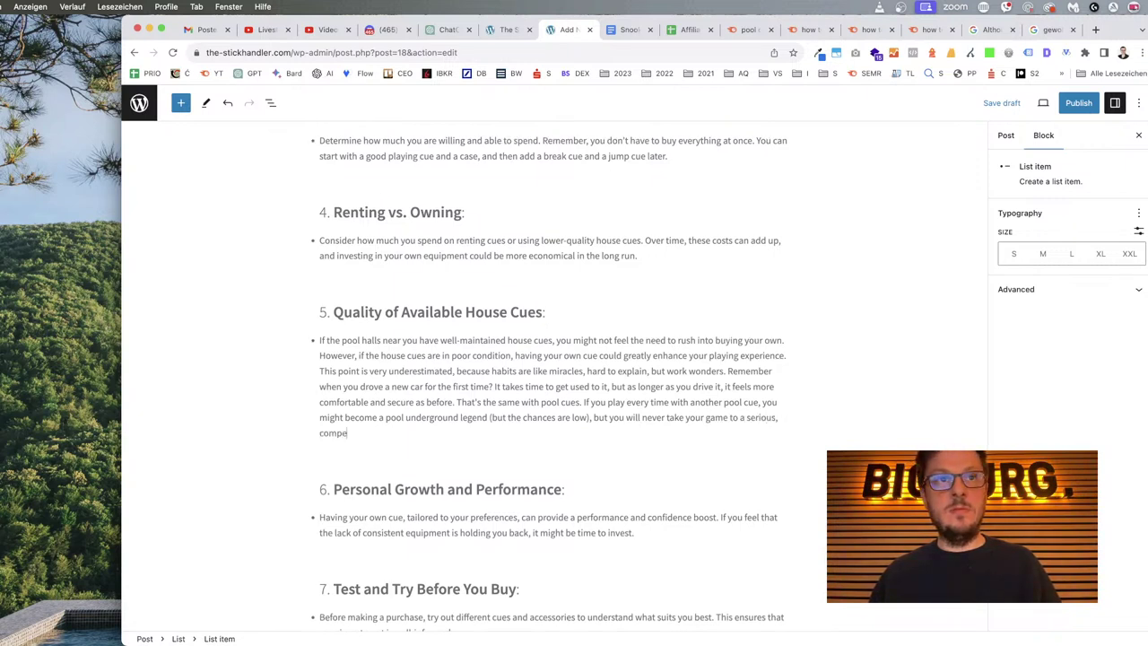
type("titive ")
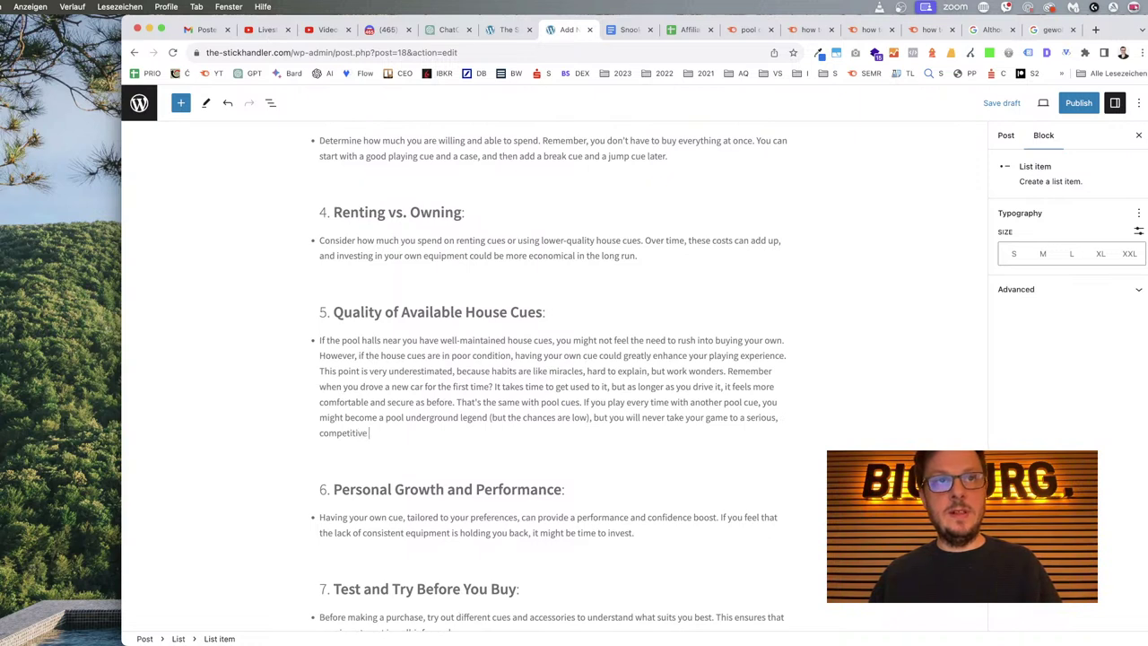
type("level and your")
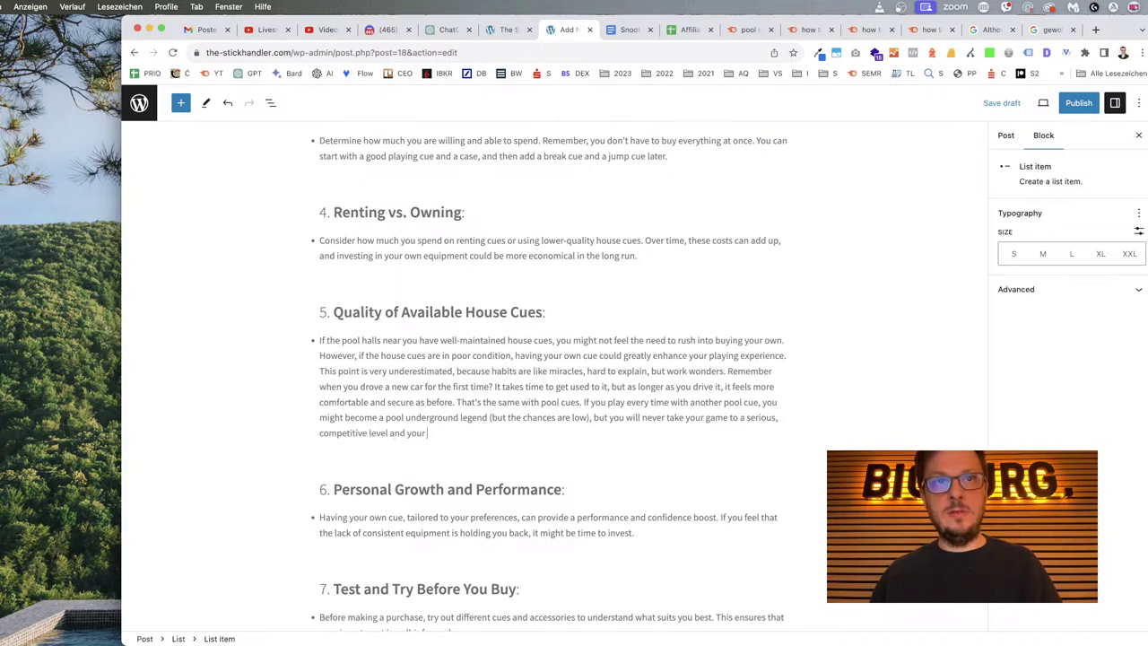
Extend the house-cues sentence with "game will flucatuate".
type(" game will fluc")
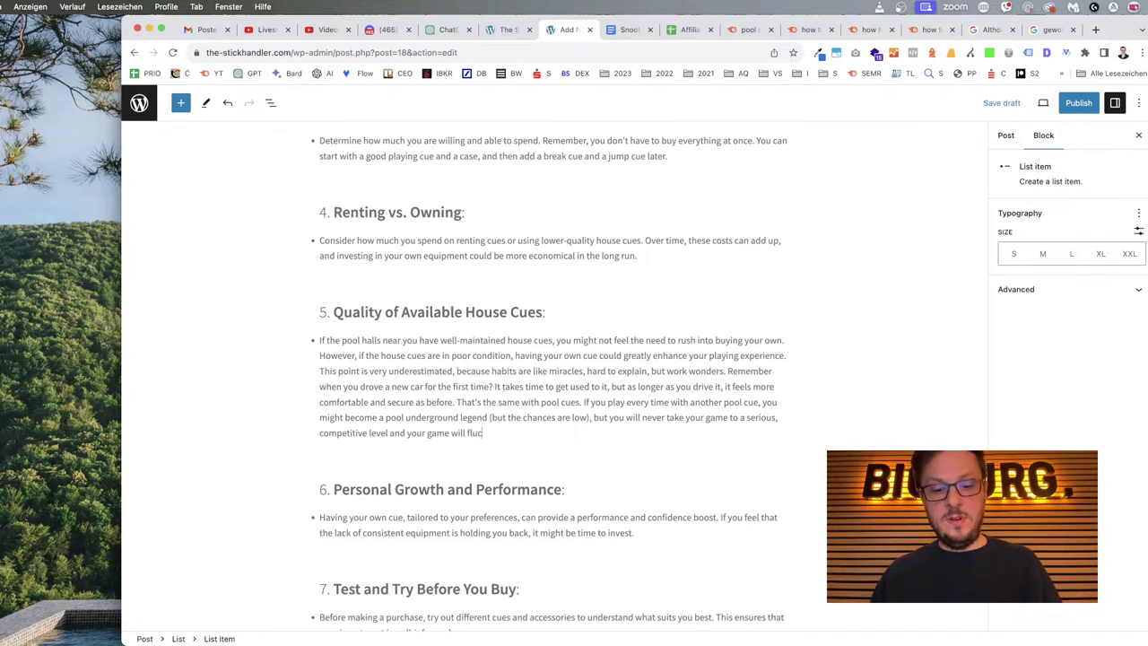
type("atuat")
key("BackSpace")
key("BackSpace")
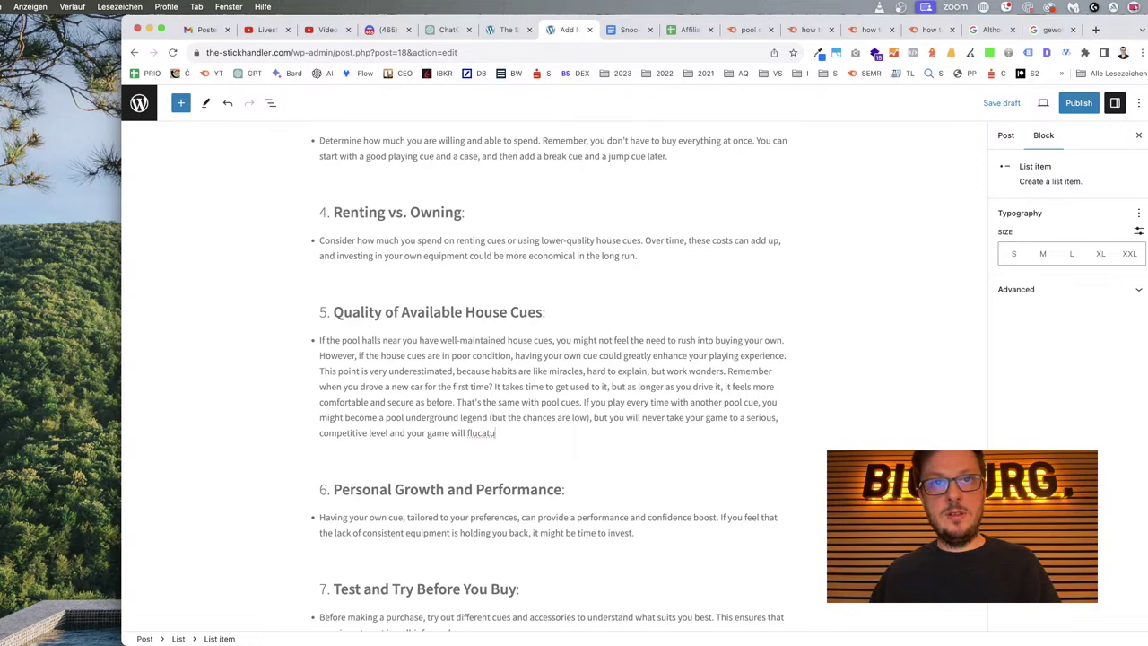
type("ate")
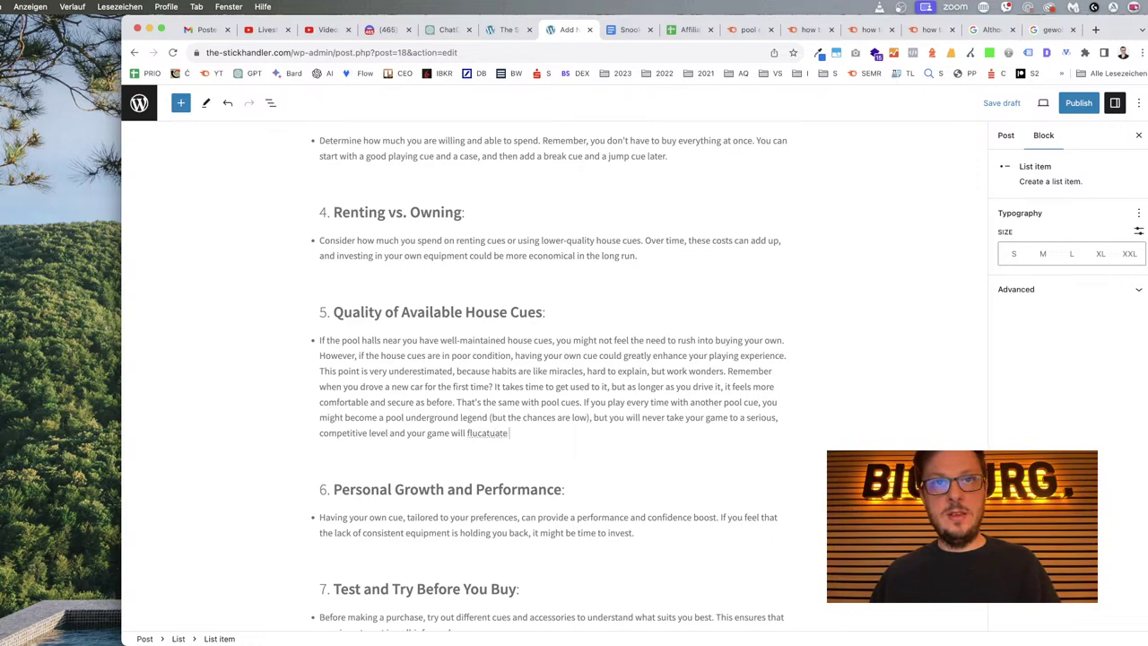
Copy the word "flucatuate" from the bullet and check its spelling with a Google search in a new tab, including the exact spelling.
right_click(484, 436)
left_click(482, 437)
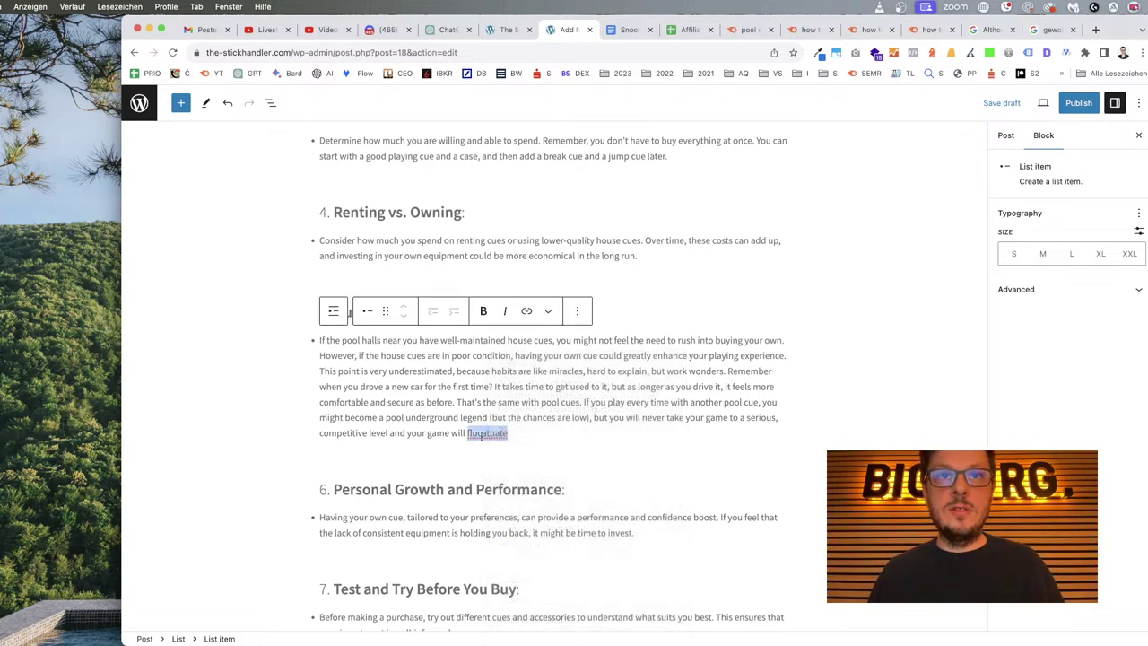
key("super+c")
key("super+t")
key("super+v")
key("Return")
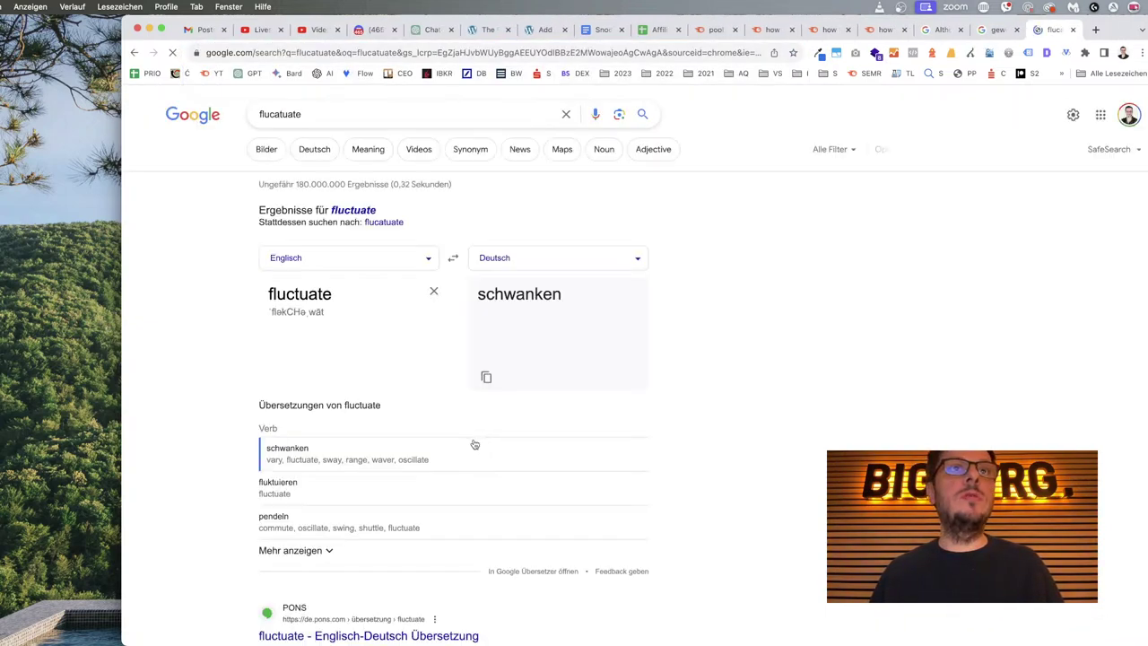
left_click(383, 221)
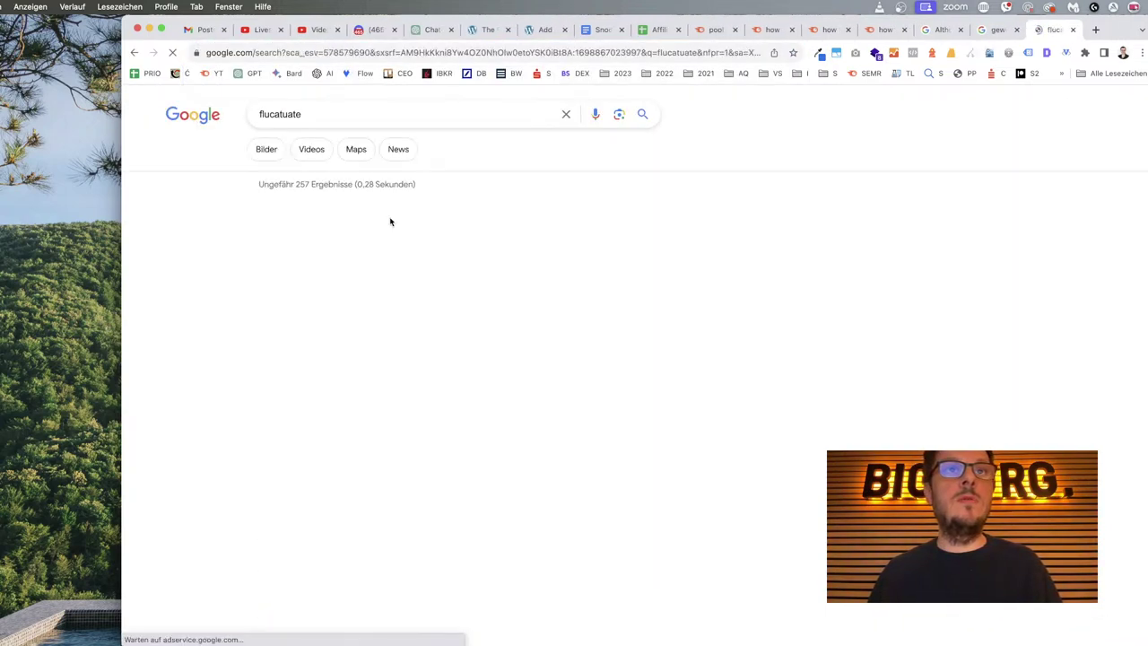
left_click(302, 114)
left_click(212, 195)
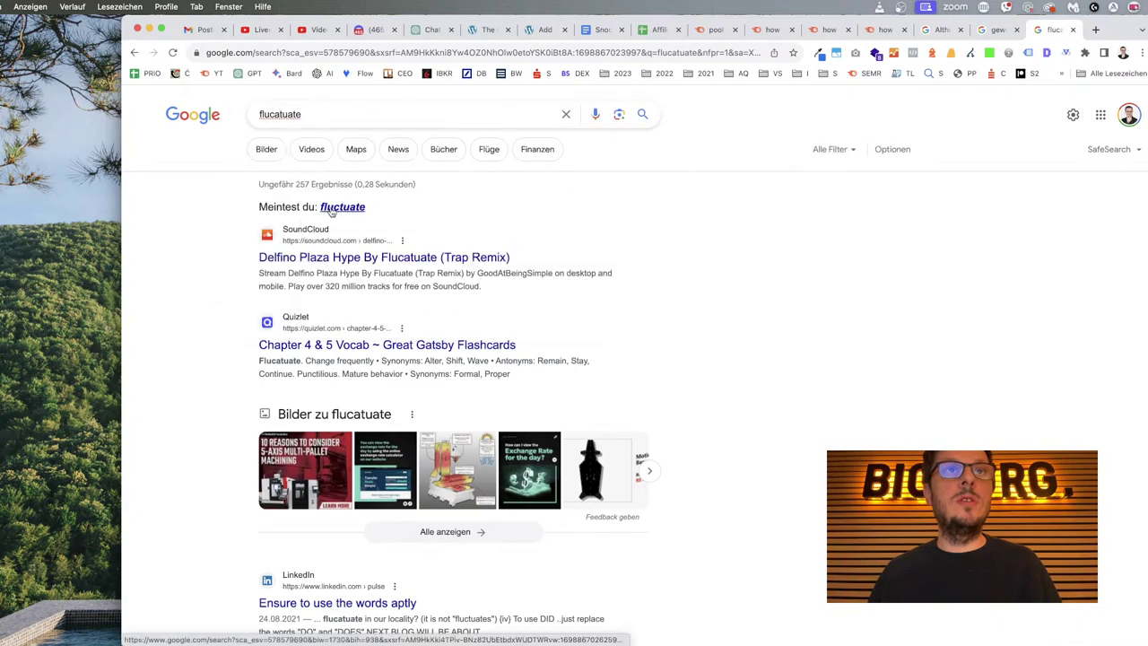
Copy the suggested spelling "fluctuate" from Google and replace the misspelled word in the WordPress house-cues bullet with it.
left_click(330, 205)
double_click(294, 111)
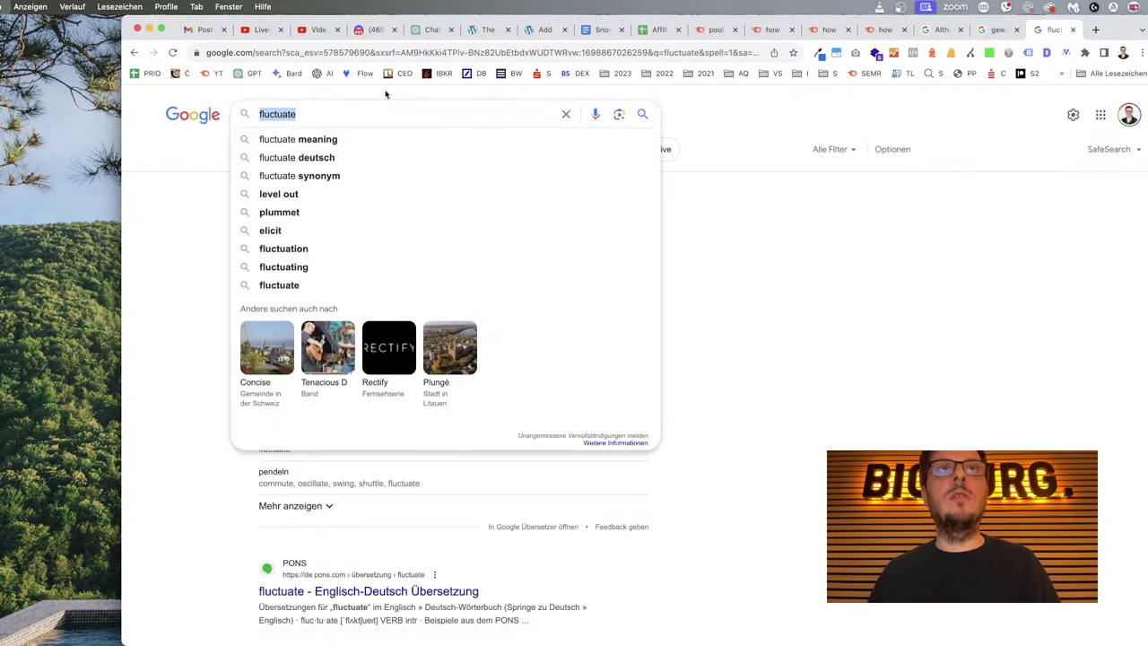
left_click(541, 29)
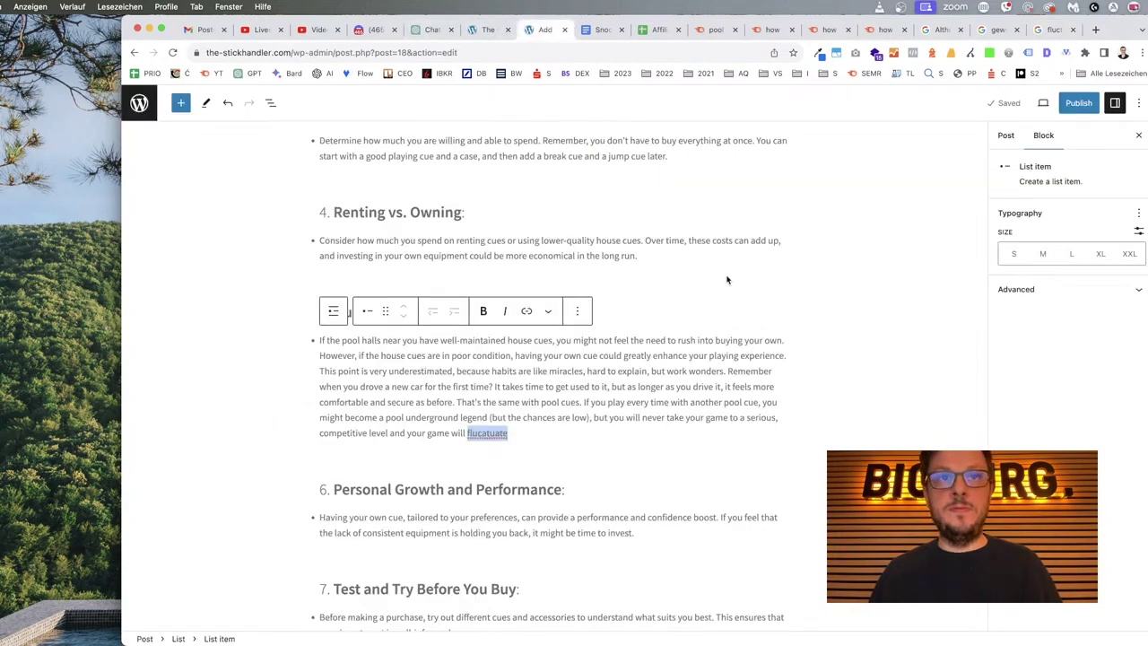
key("super+v")
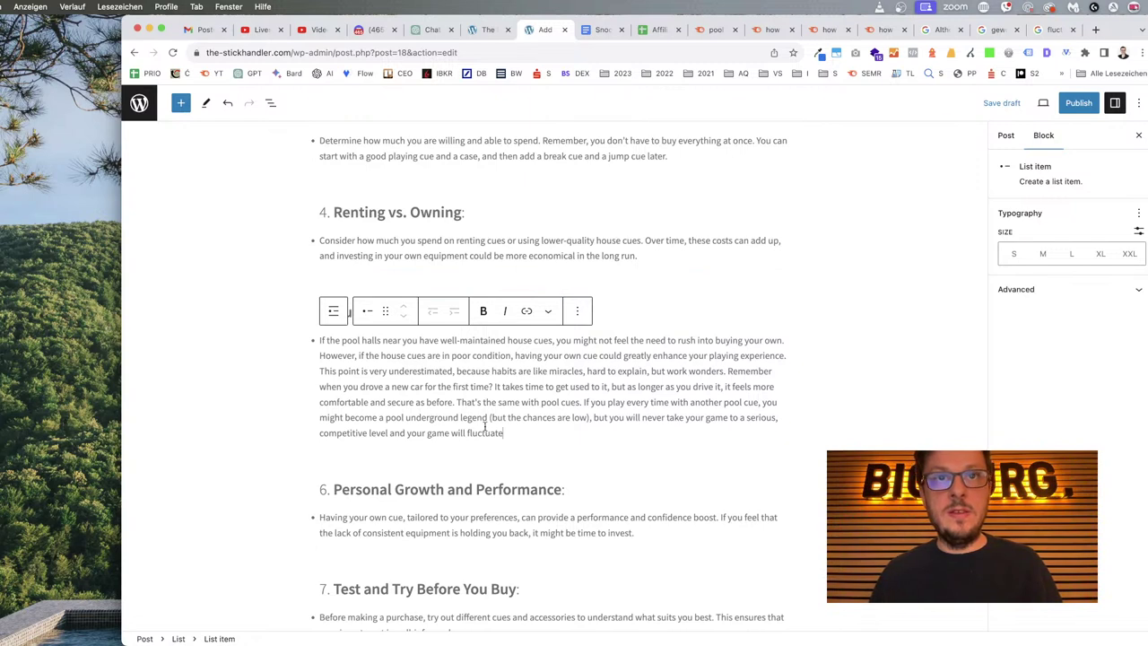
Finish the house-cues sentence with "depending on the pool cue you are holding.".
type("depend")
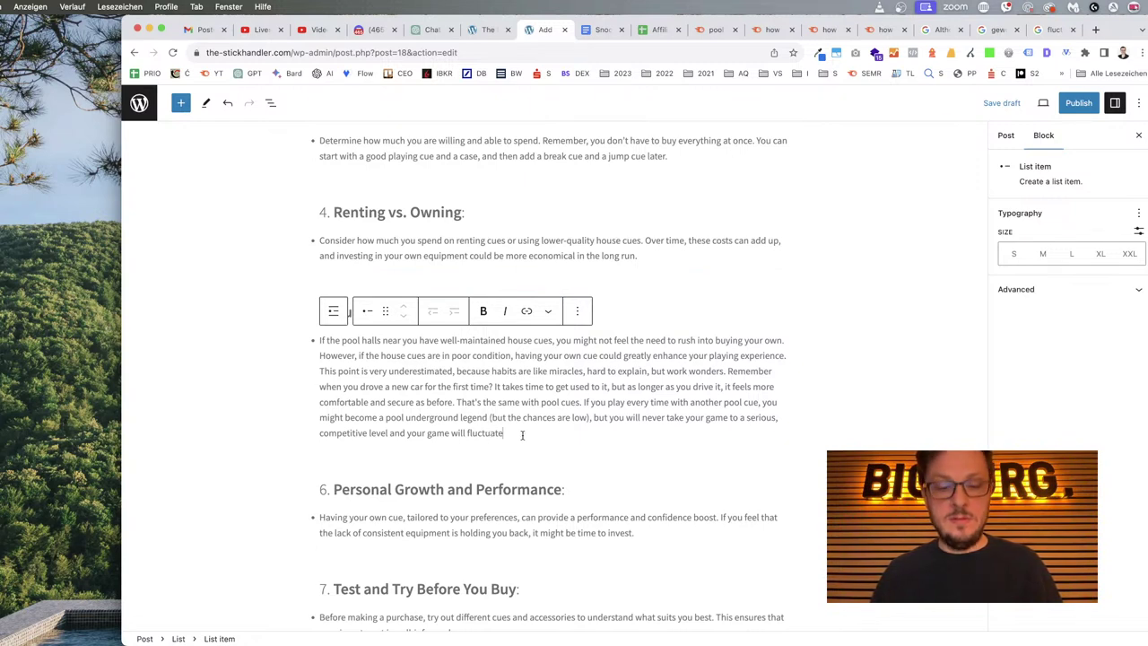
type("ing on t")
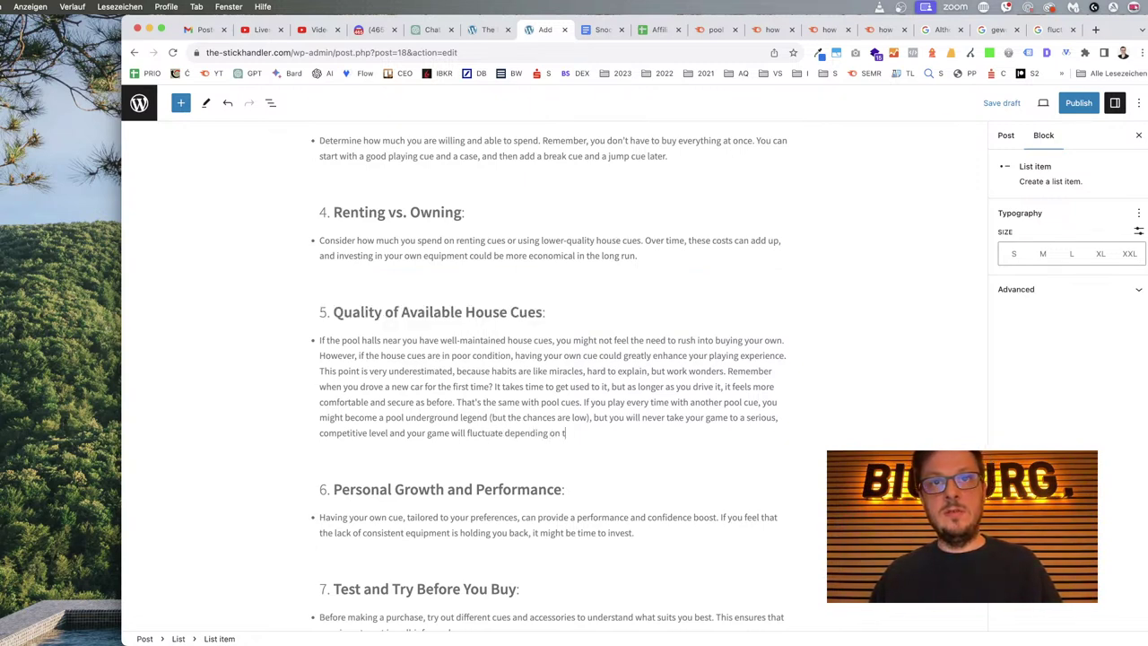
type("he po")
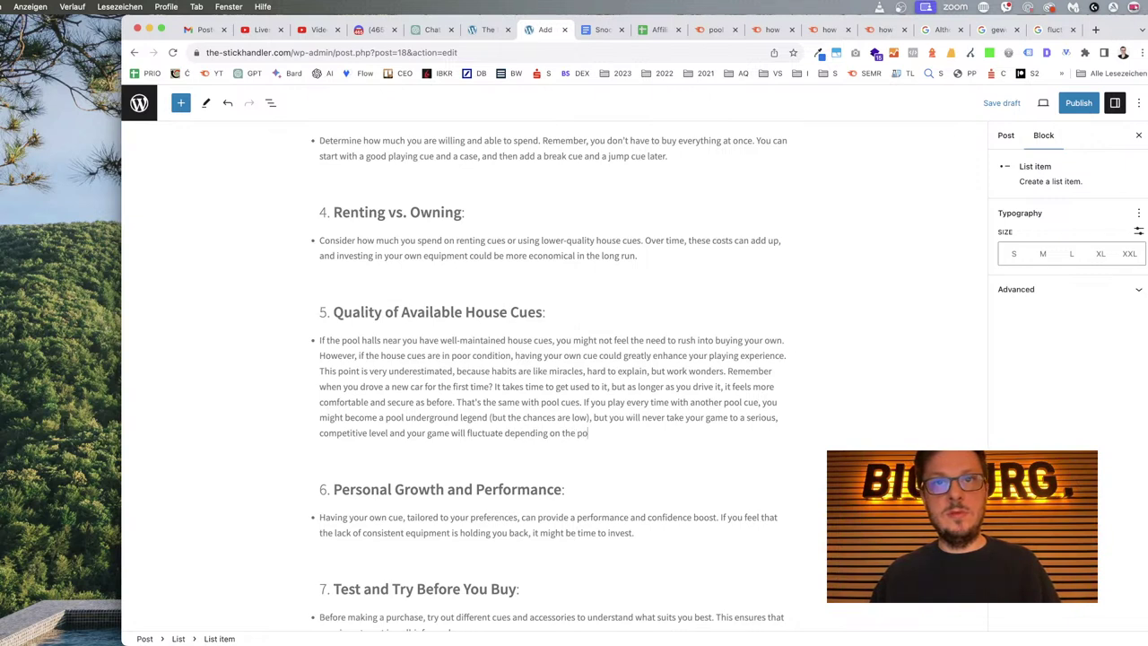
type("ol cue you are holding")
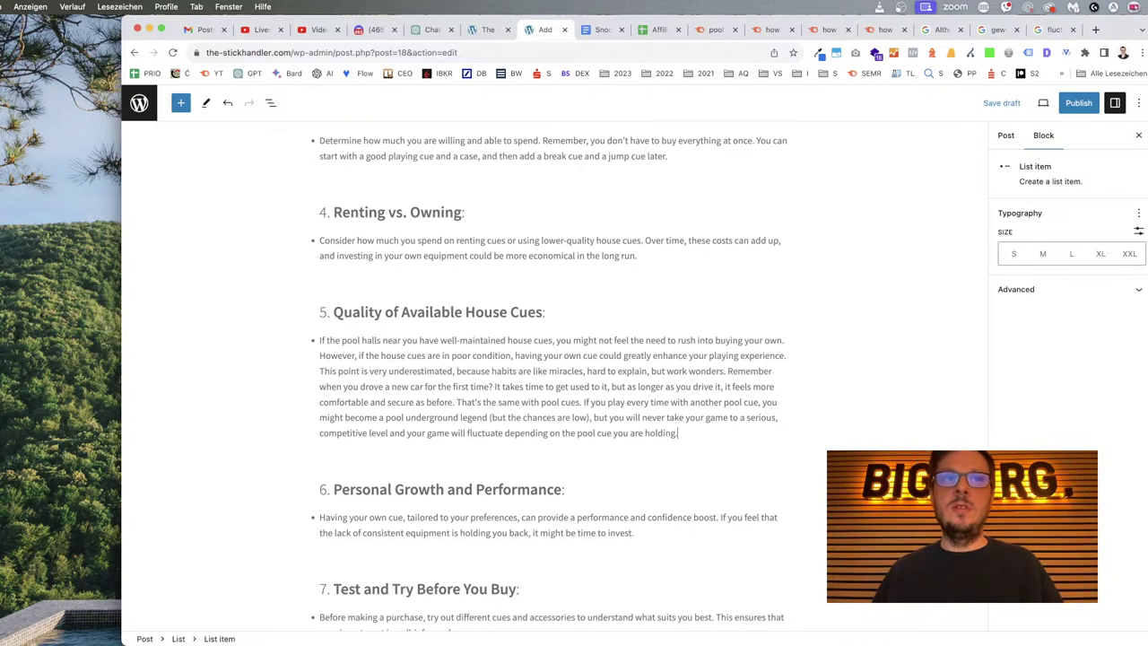
type(".")
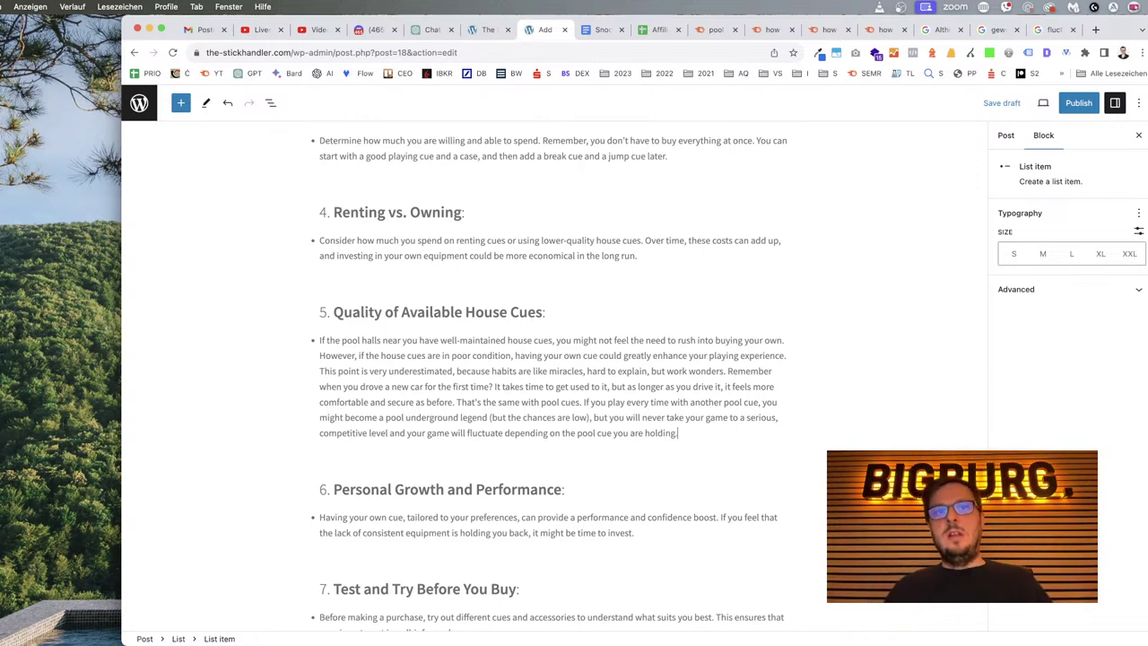
Add the sentence "It is very hard to improve your game and become better if you change your pool cues too often." to the bullet.
type(" It is ")
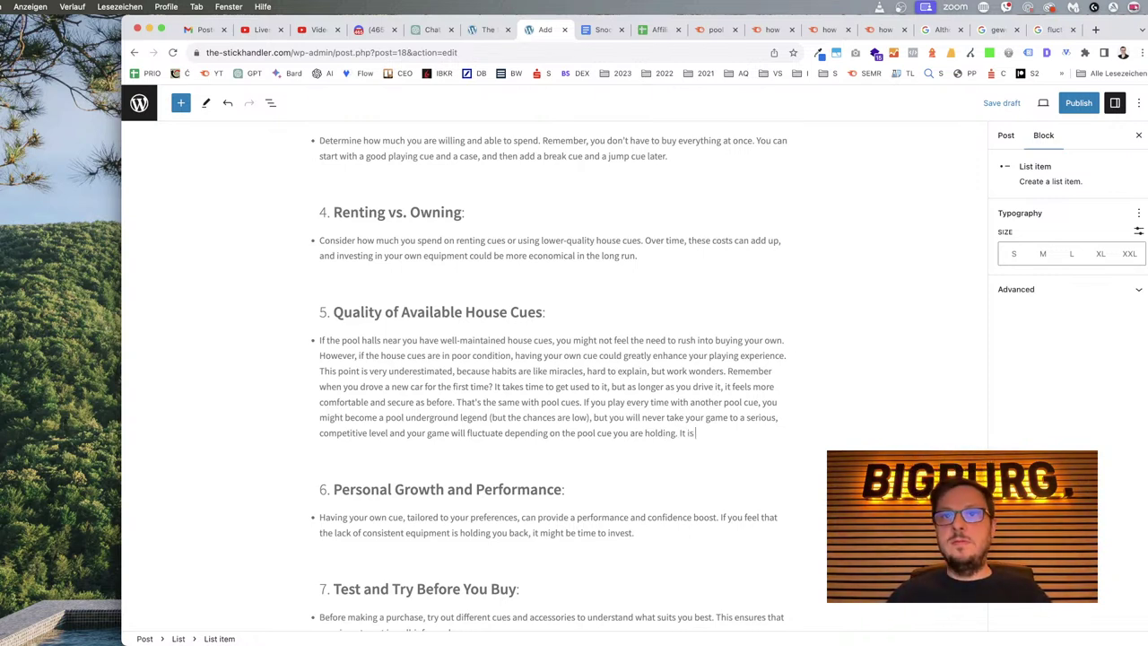
type("very hard to improve your game")
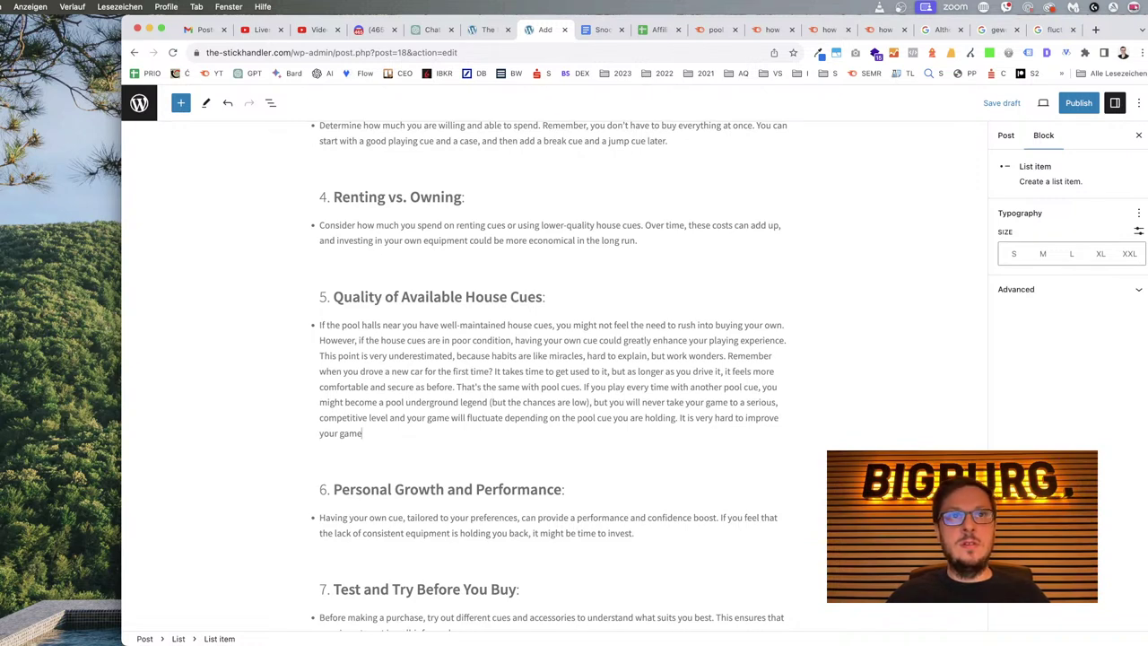
type(" and be")
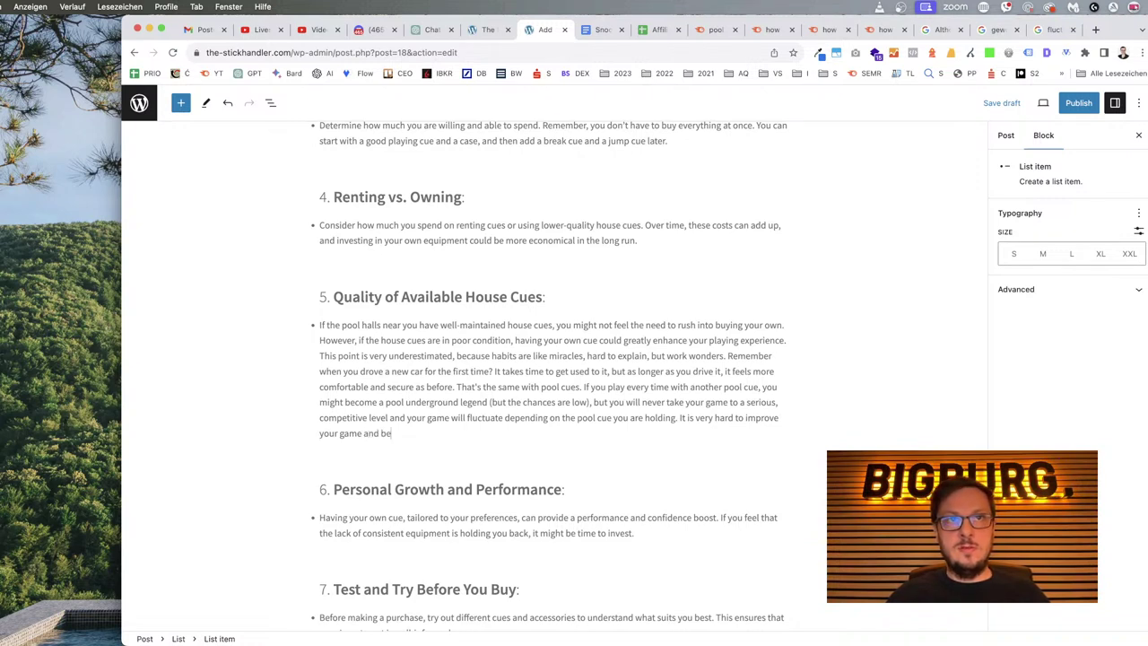
type("come better if")
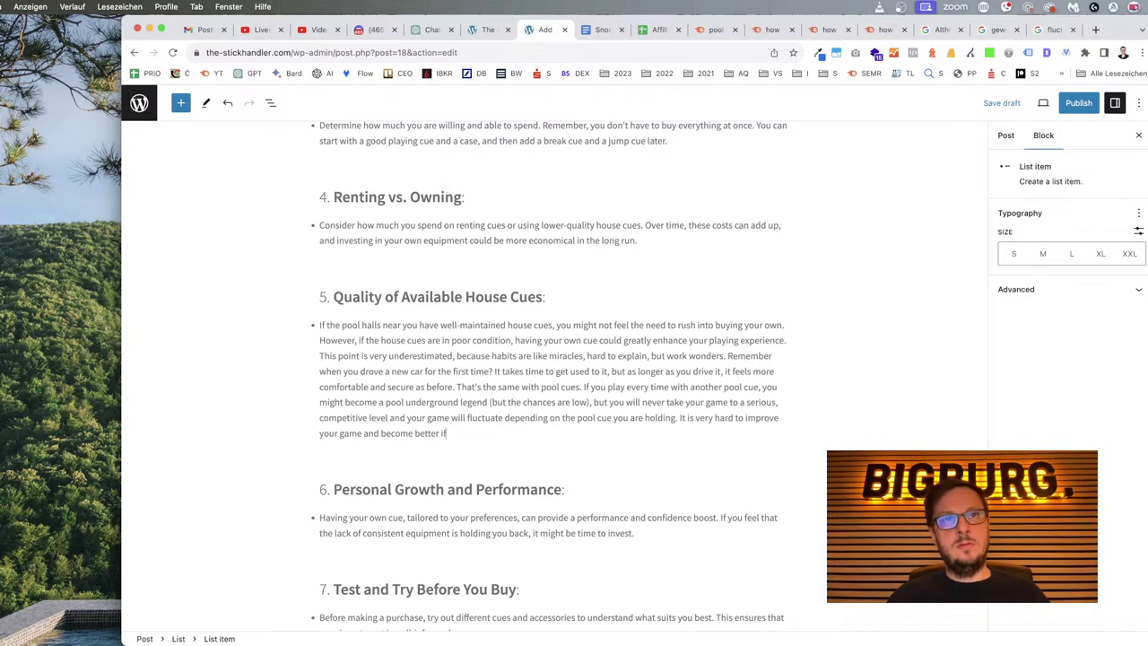
type(" you change")
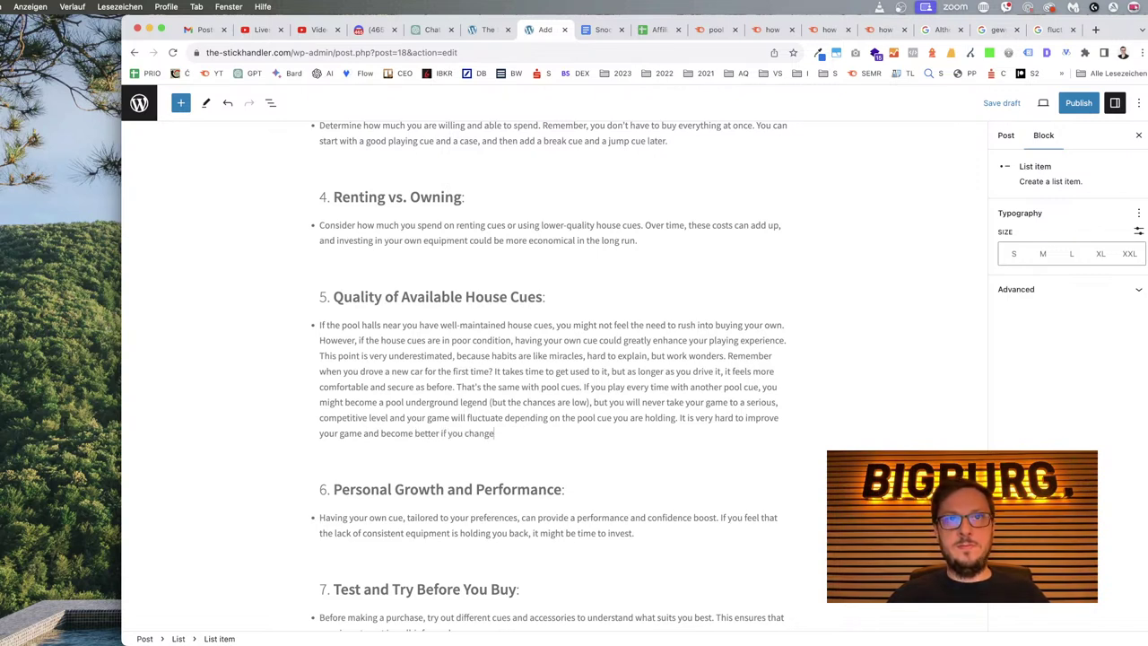
type(" your pool cue")
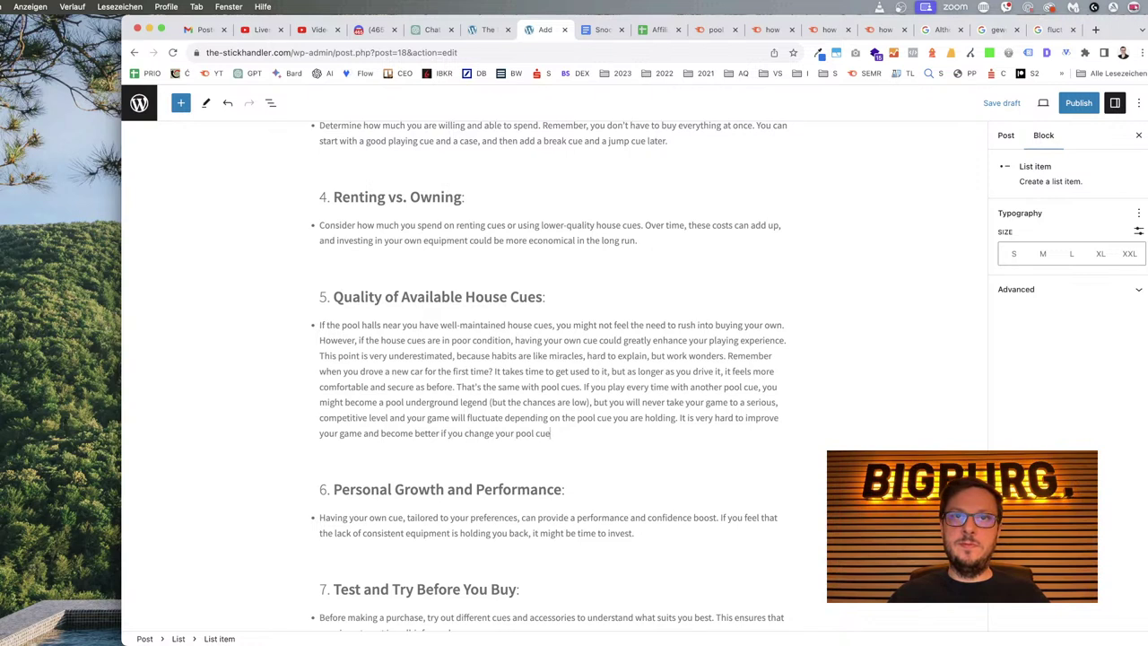
type("s too often.")
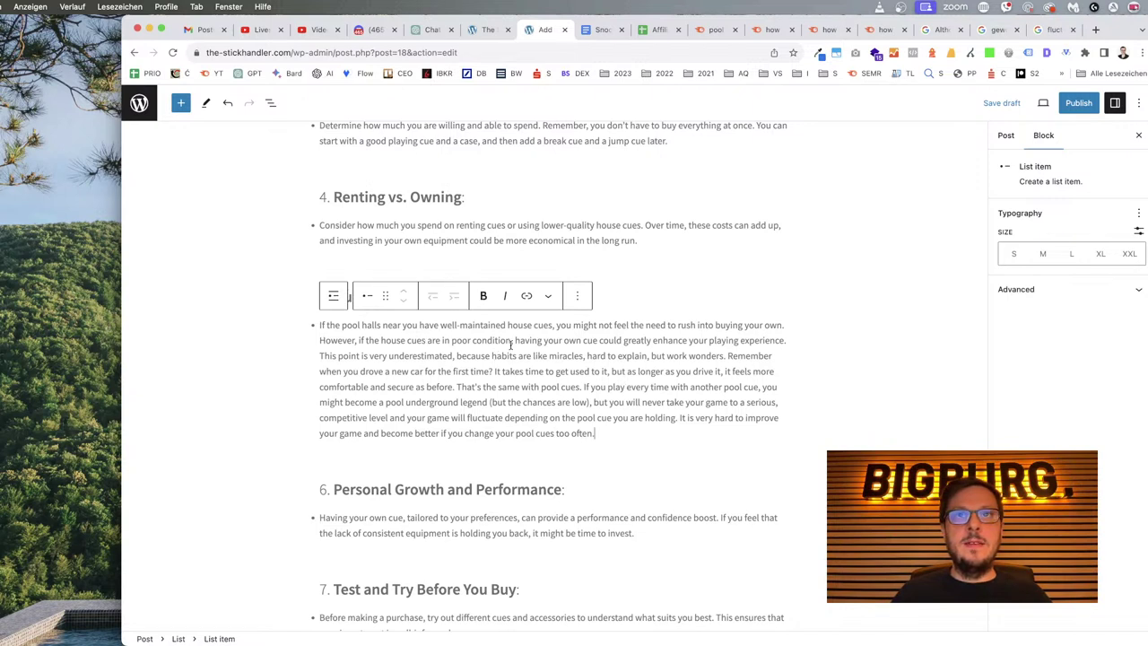
Split the house-cues bullet into three list items, breaking before "This point is very underestimated" and before "If you play every time".
left_click(321, 355)
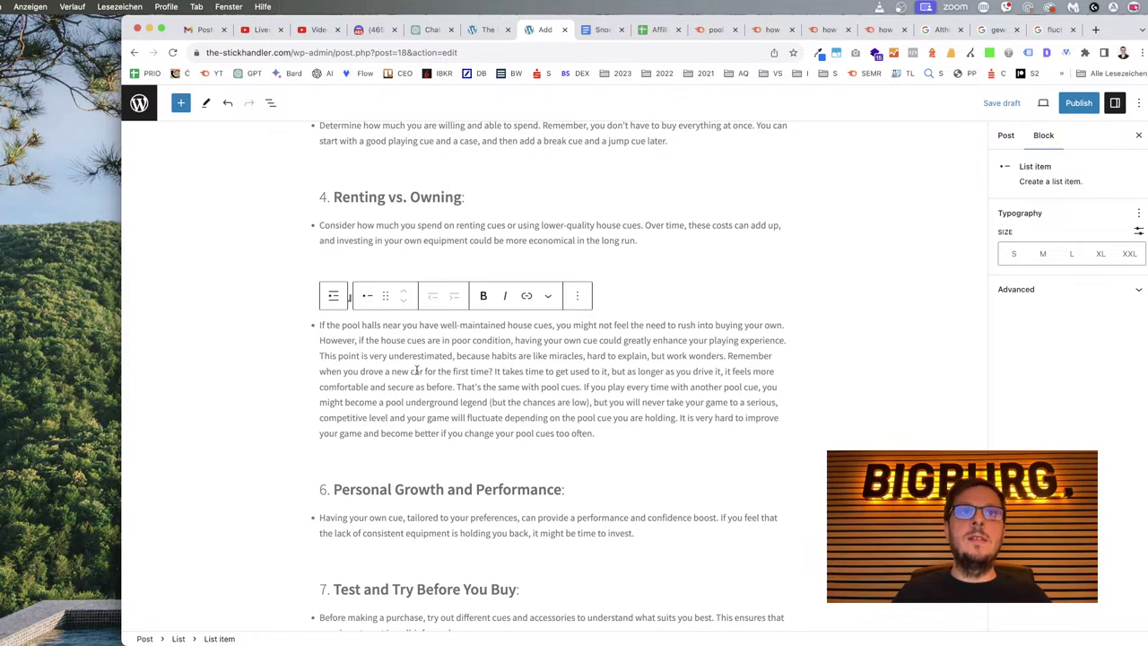
left_click(641, 302)
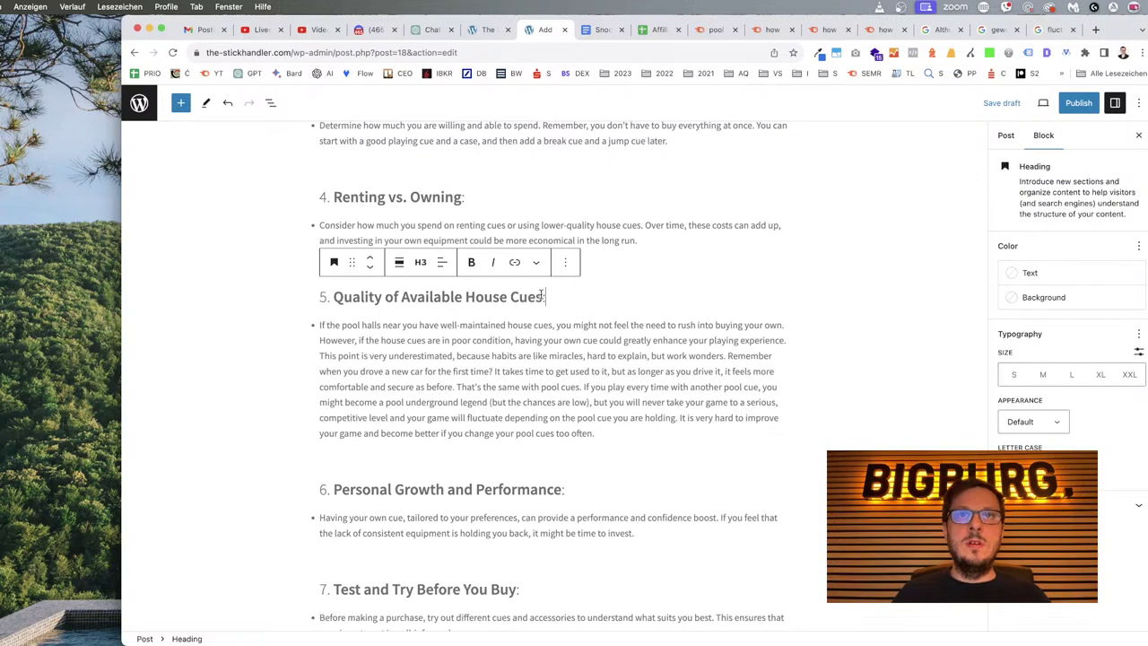
left_click(444, 346)
left_click(316, 361)
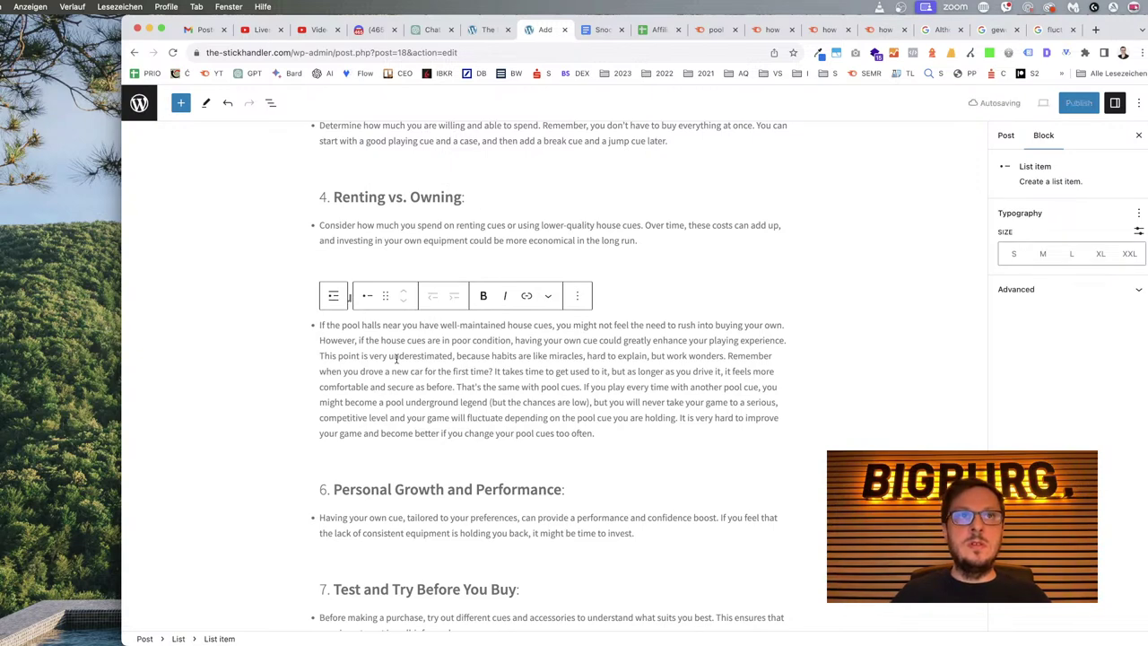
key("Return")
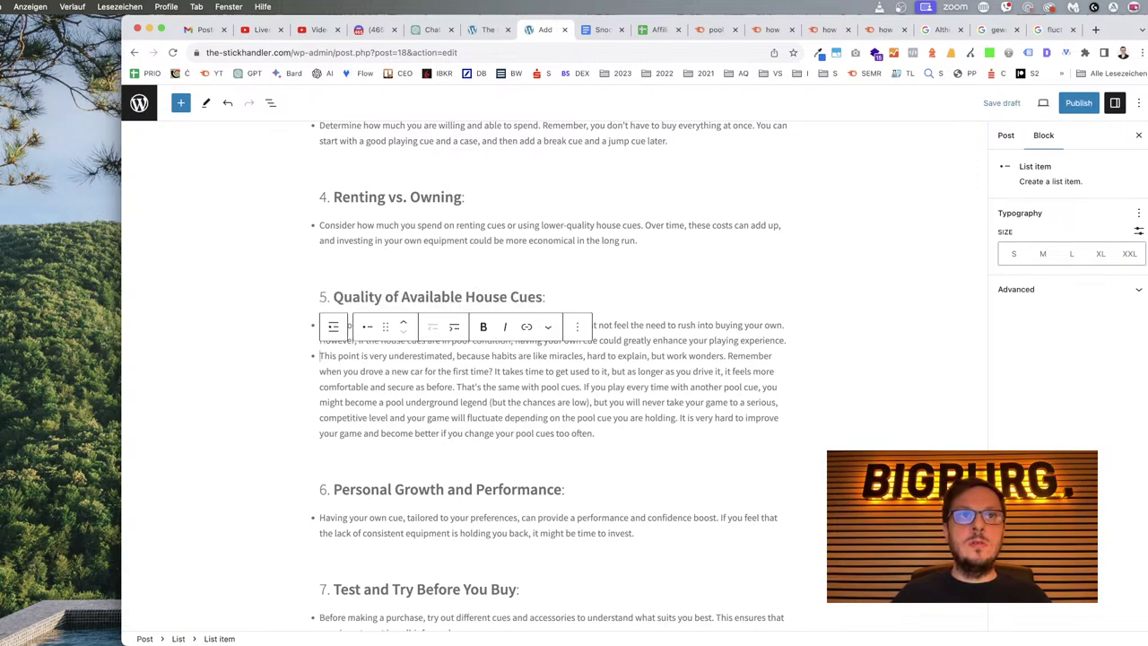
left_click(586, 386)
key("Return")
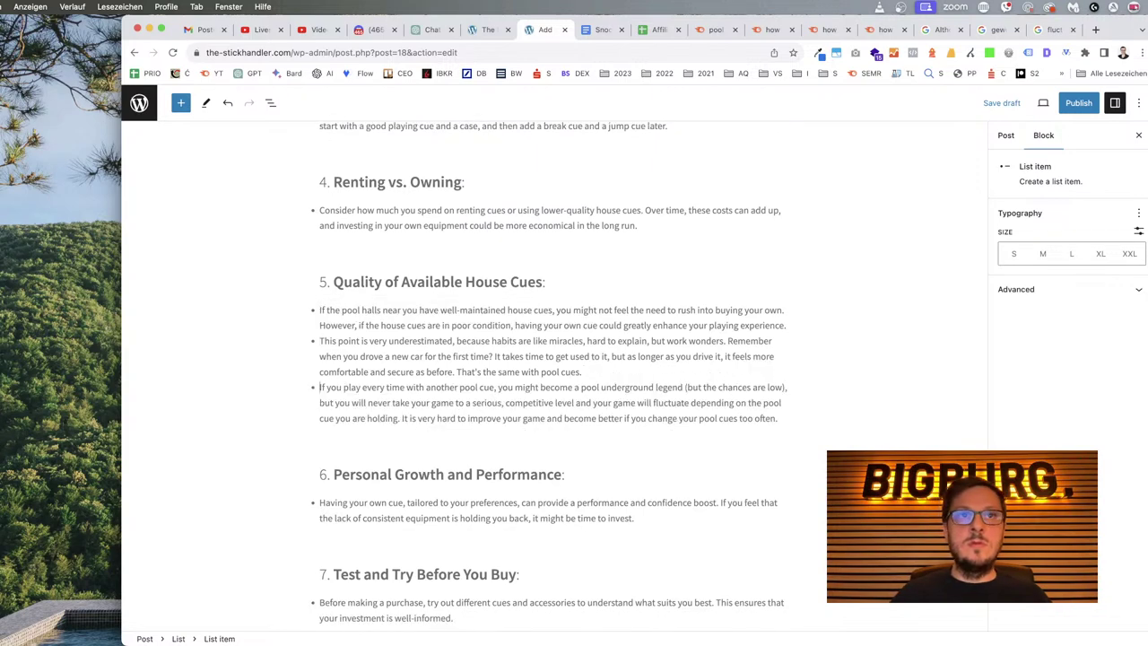
Make the phrase "This point is very underestimated" bold in the second house-cues bullet.
left_click(320, 341)
left_click_drag(320, 340, 453, 335)
key("super+b")
left_click(553, 386)
left_click(652, 365)
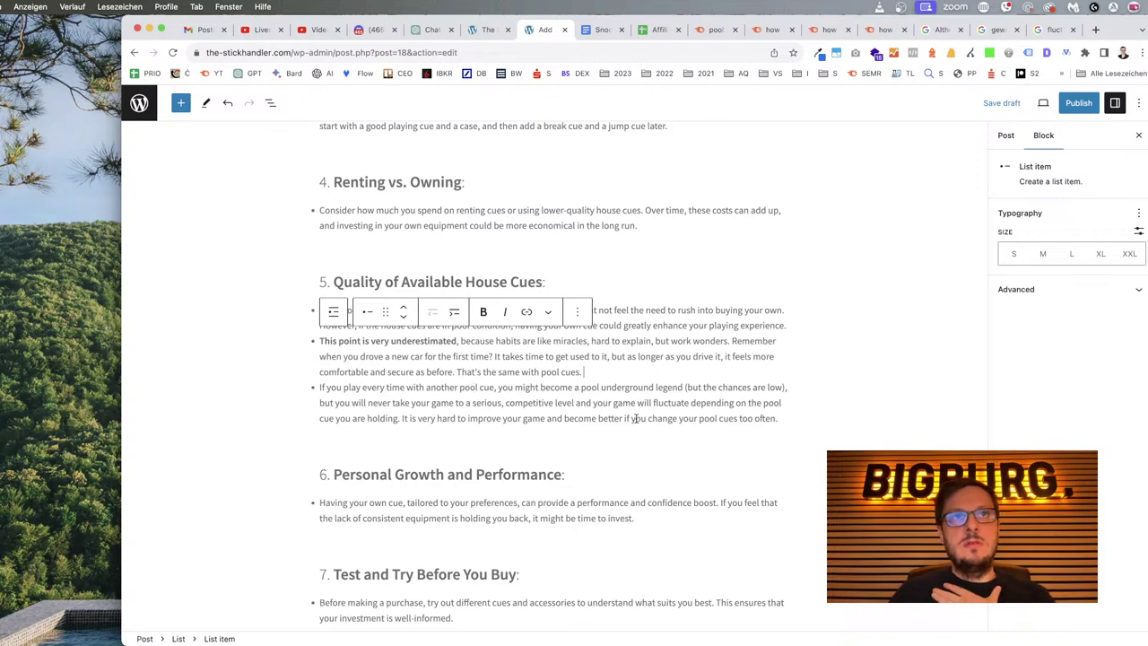
left_click(778, 420)
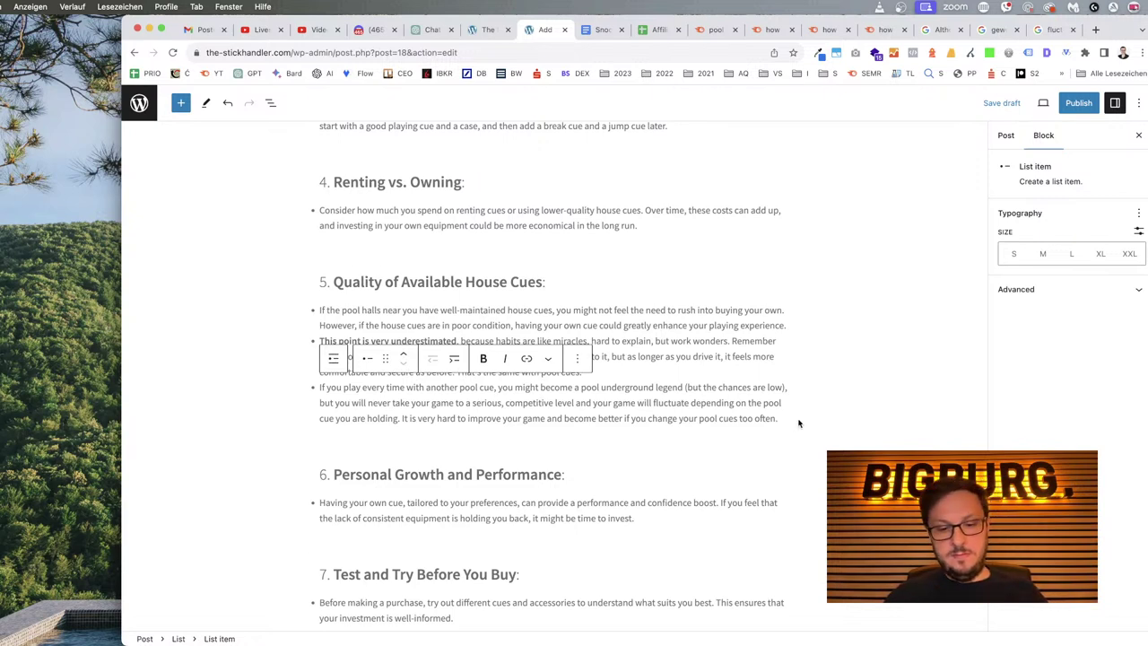
Add "But don't let that fact delay your first-time buying decision" at the end of the third house-cues bullet.
type("But don't let that")
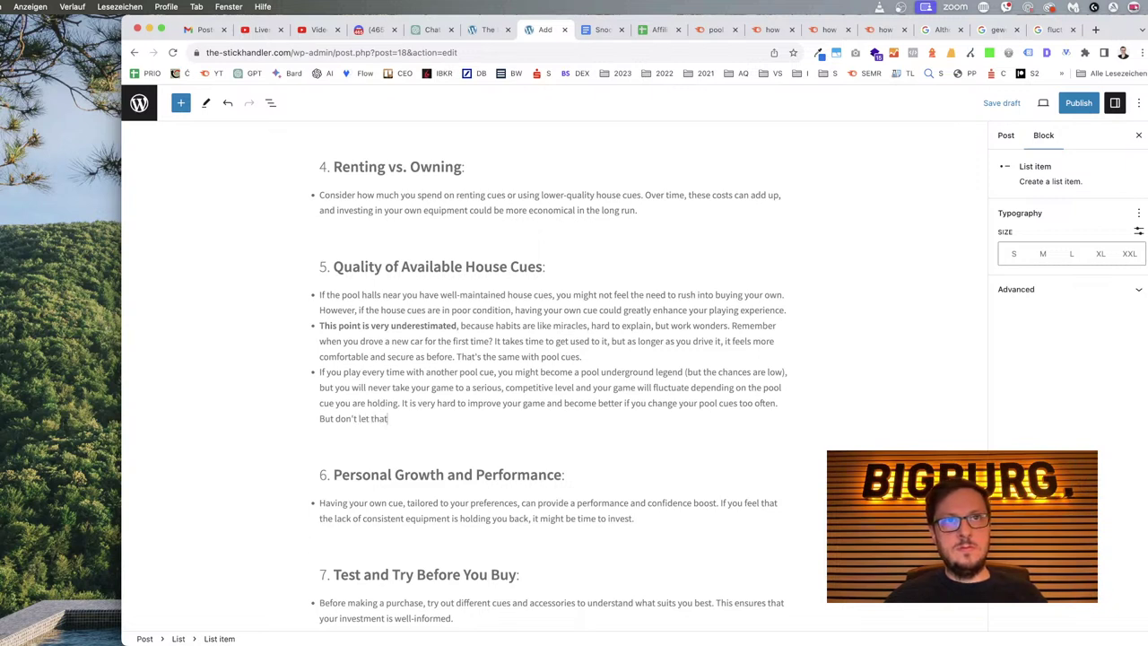
type("t fact")
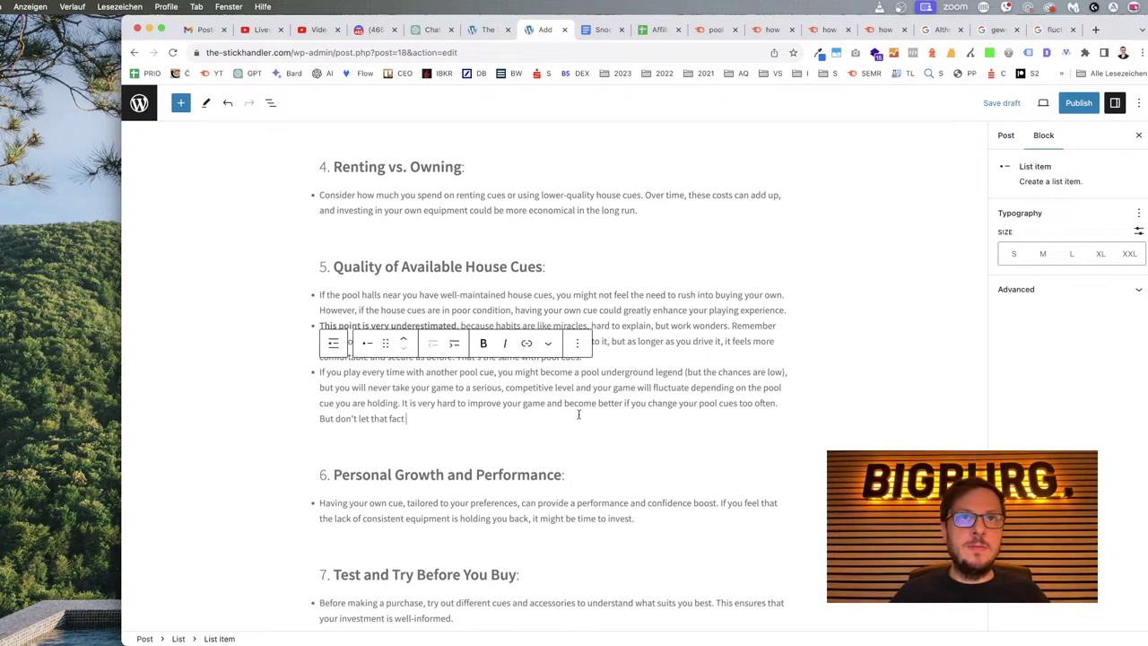
type("delay you")
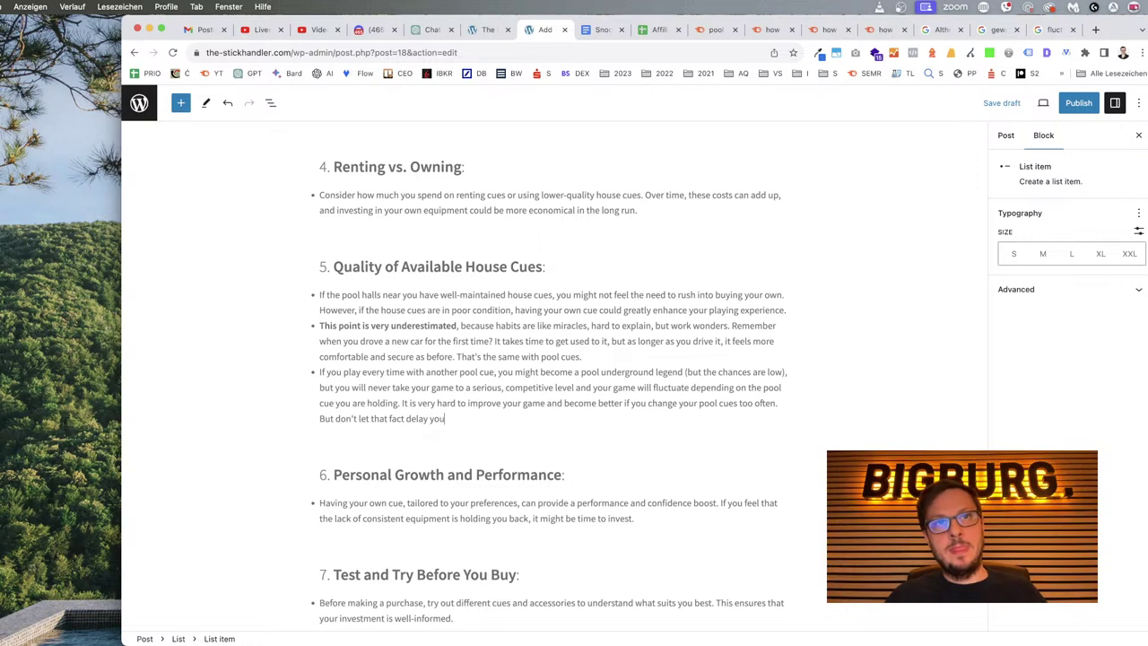
type("r first-ti")
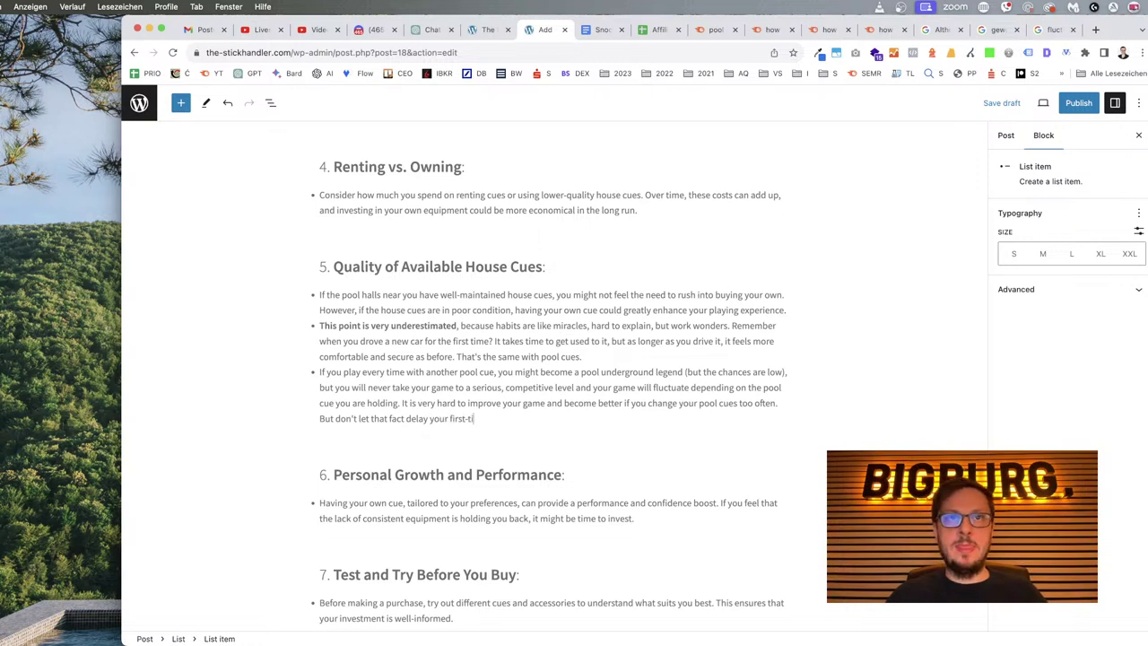
type("me buying decis")
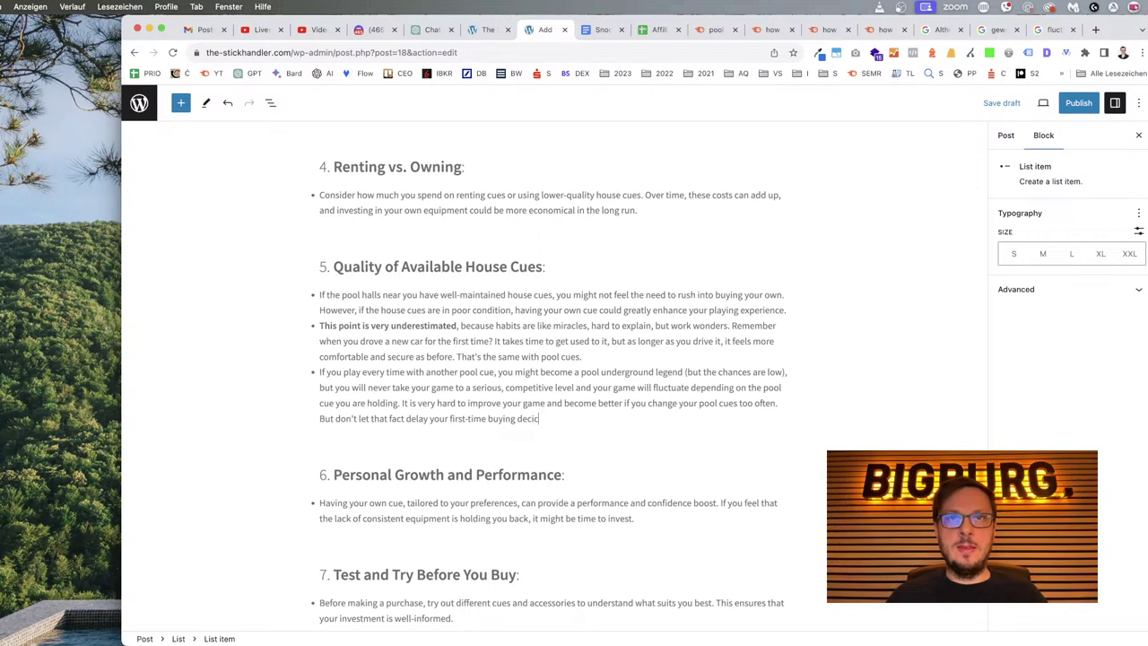
type("iosion")
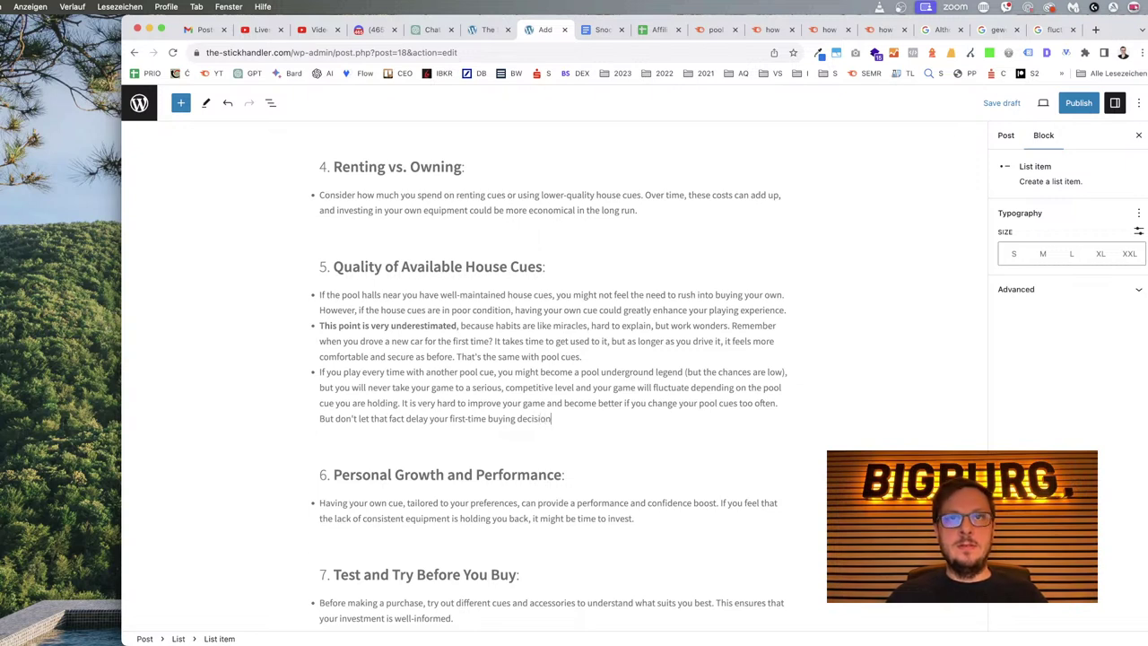
Continue the sentence with ", because the best way to find your magic pool cue is to buy your first pool cue".
type(", because the be")
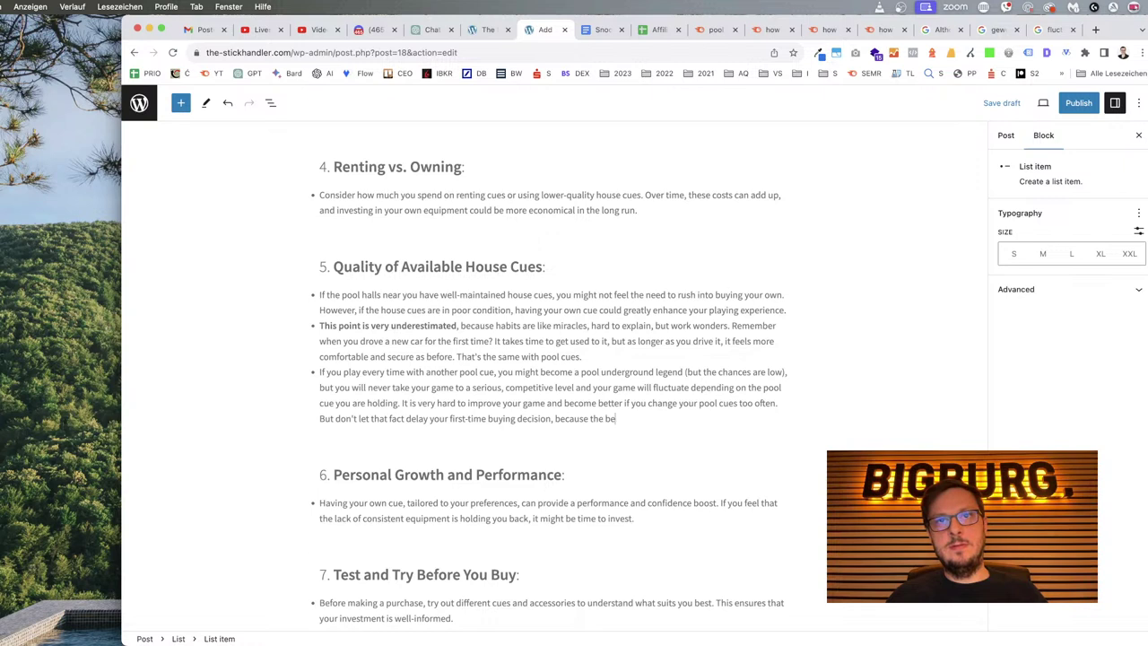
type("st way to find your")
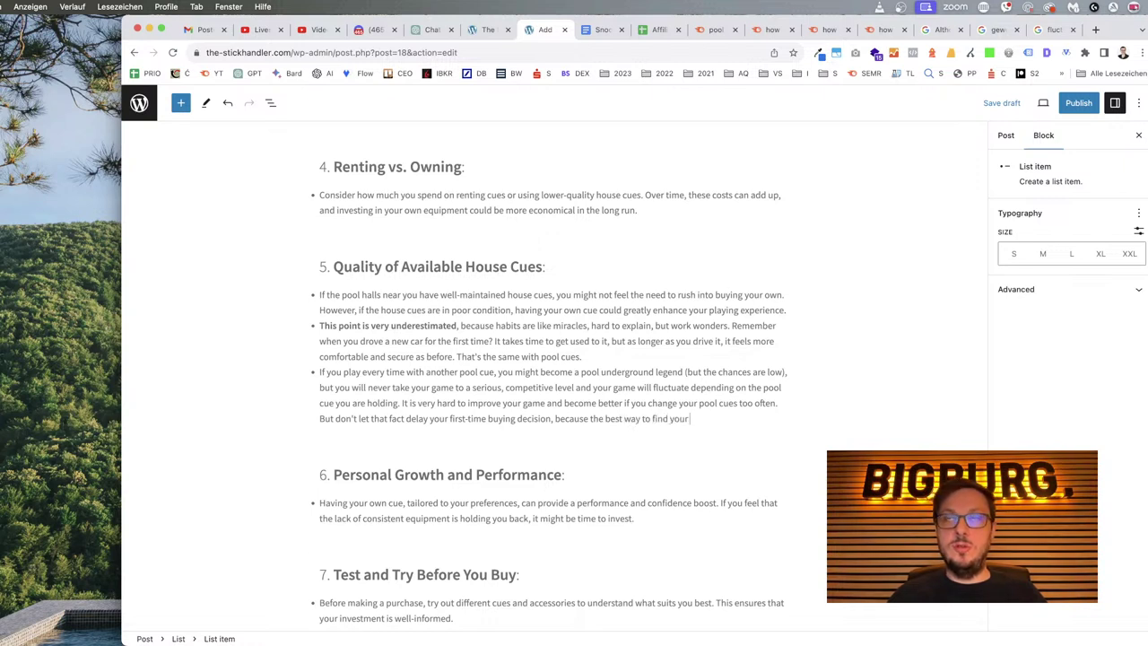
type(" magic")
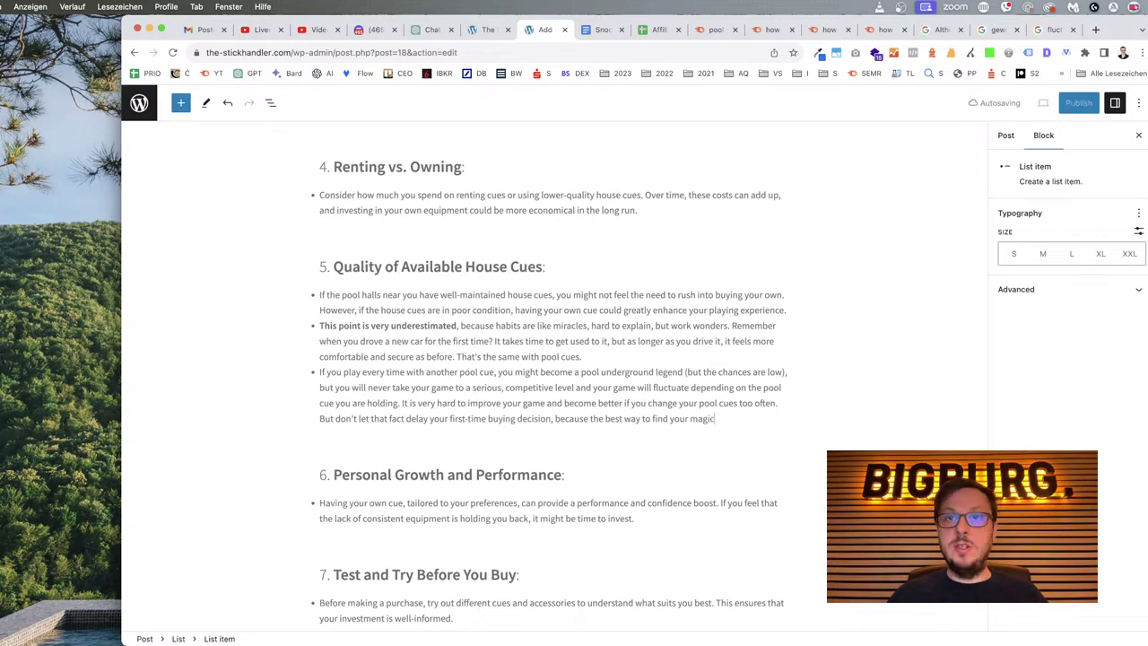
type(" pool cue i")
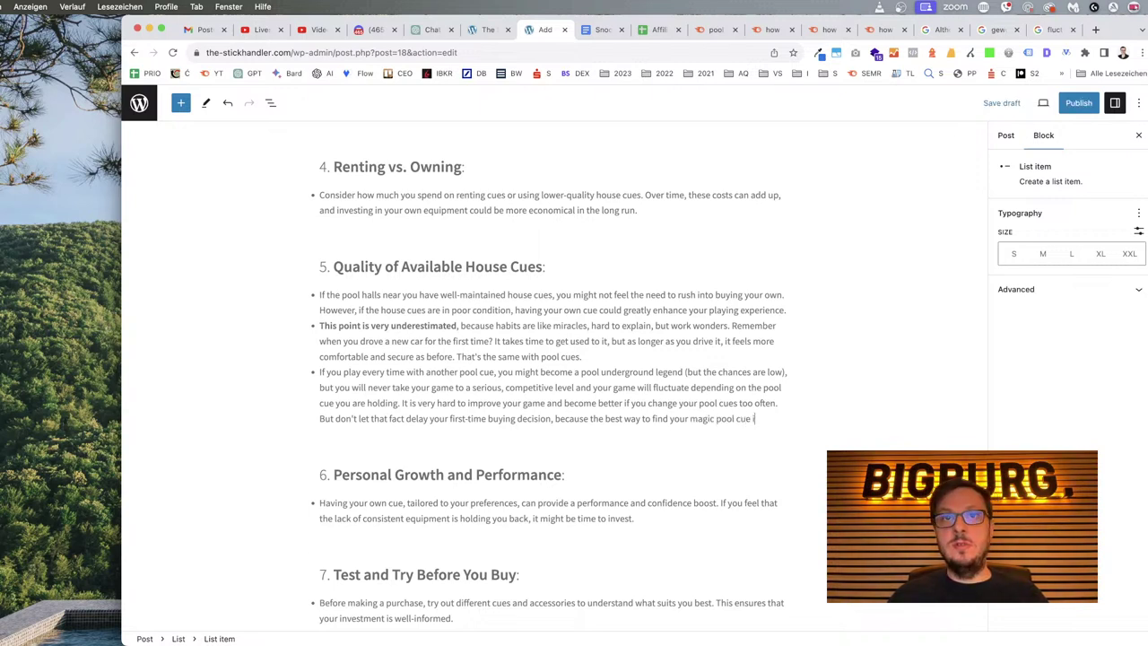
type("s to buy")
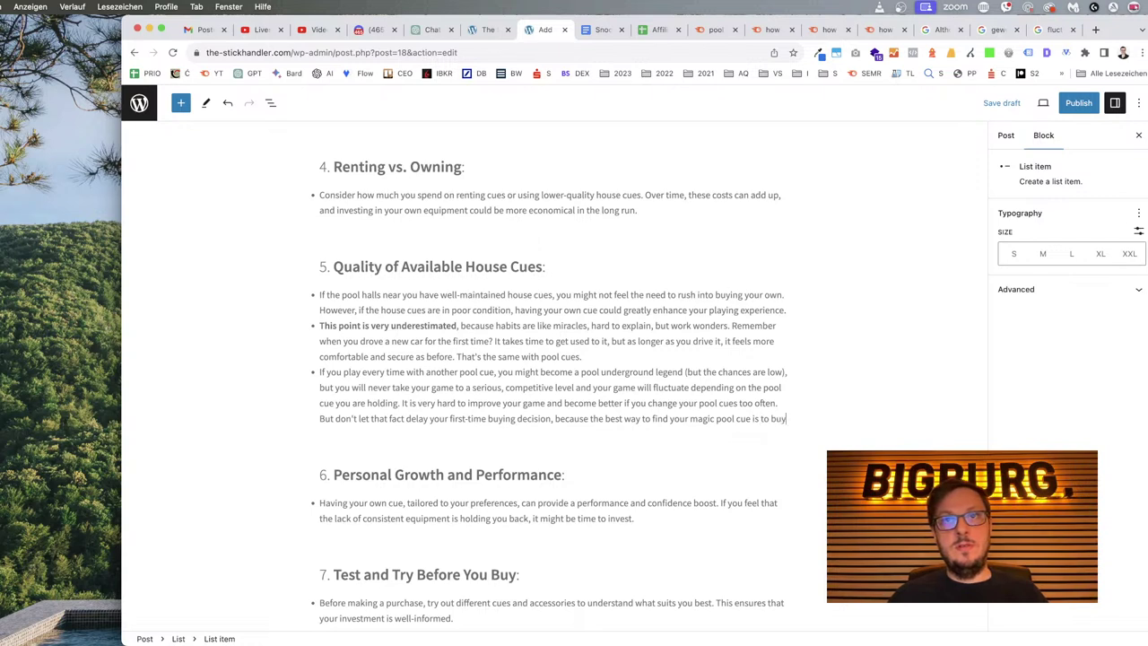
type(" your fir")
type("rst pool cue")
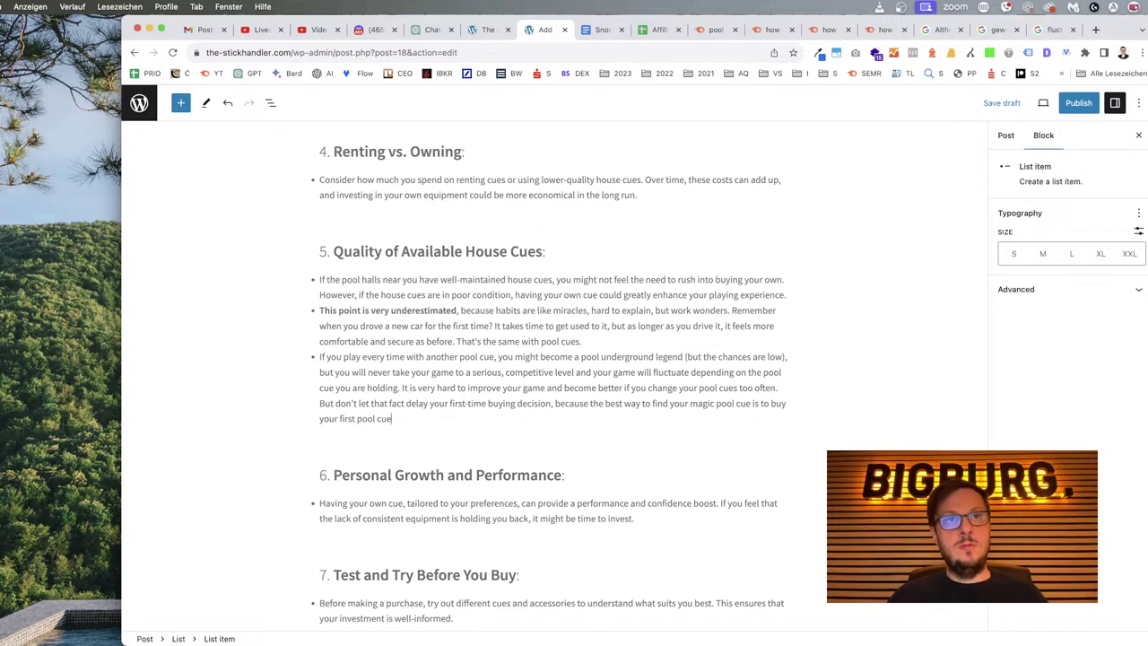
End the sentence and start another one with "Whichever you get, you will buy another one in 99% of cases".
type(". Which")
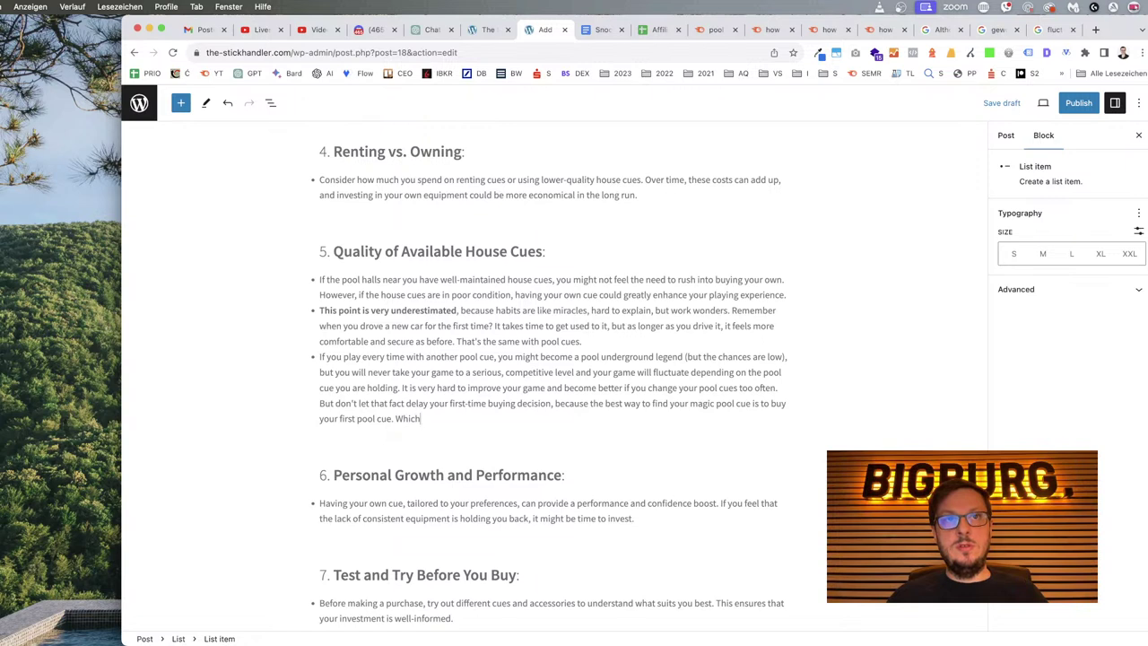
type("ever you get, you")
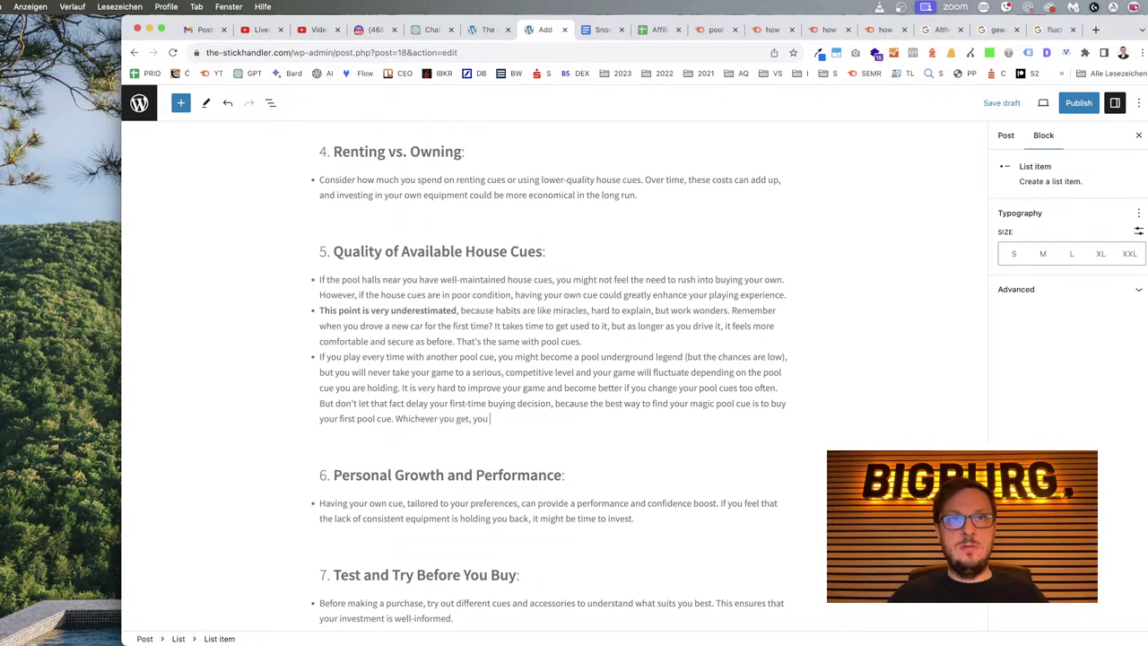
type("will")
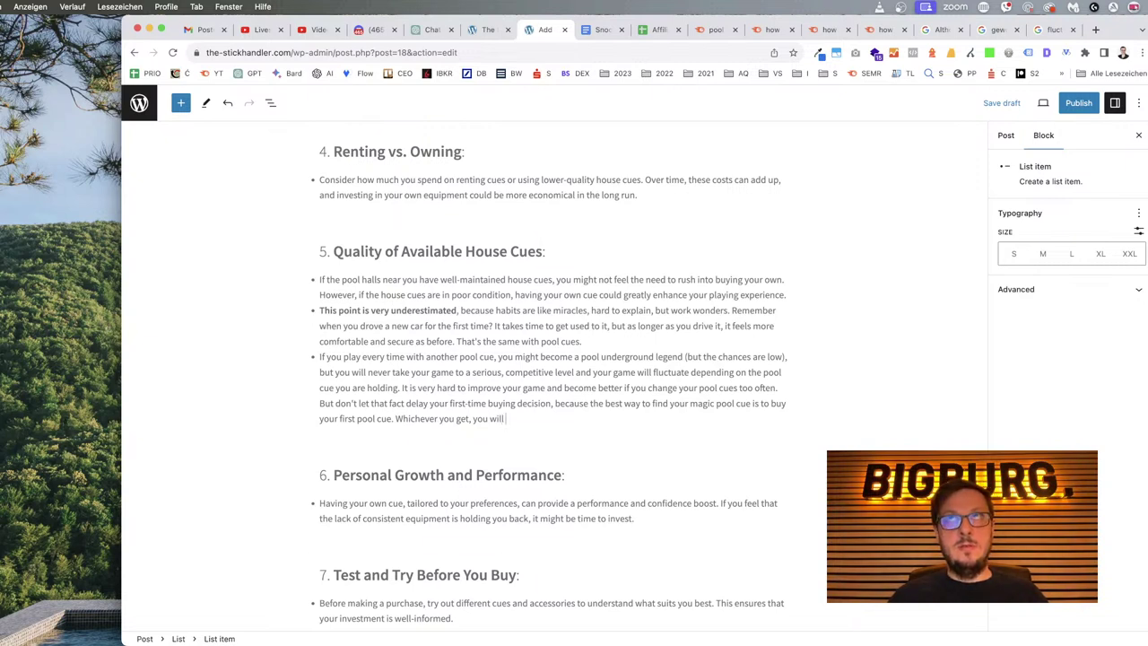
type(" buy another")
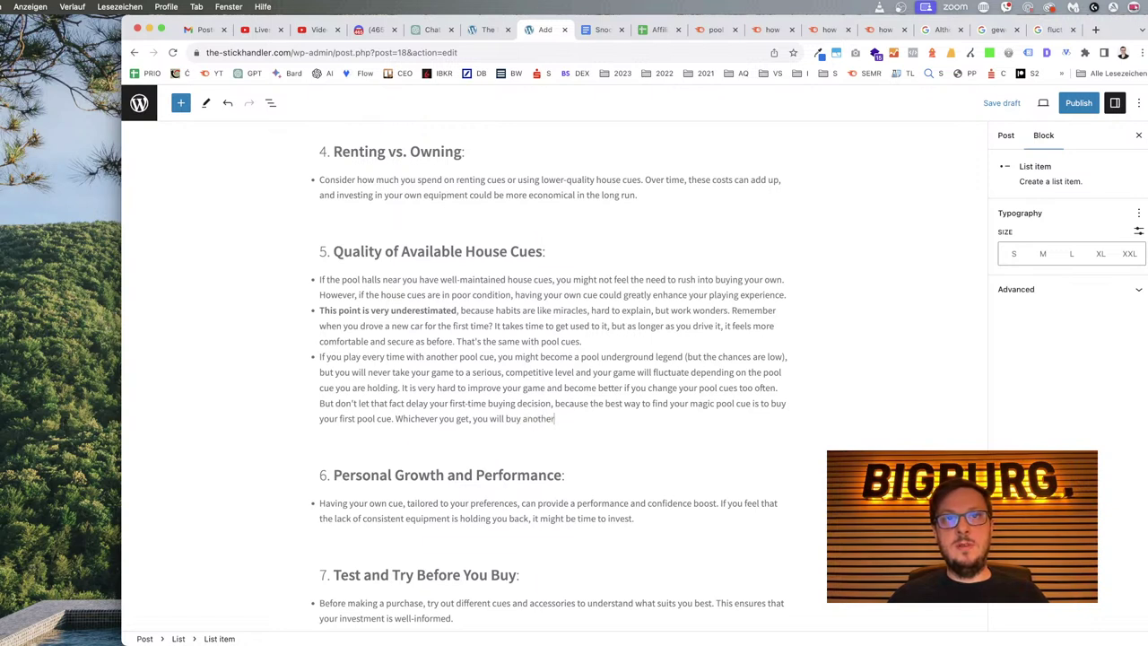
type(" one in 99% of cas")
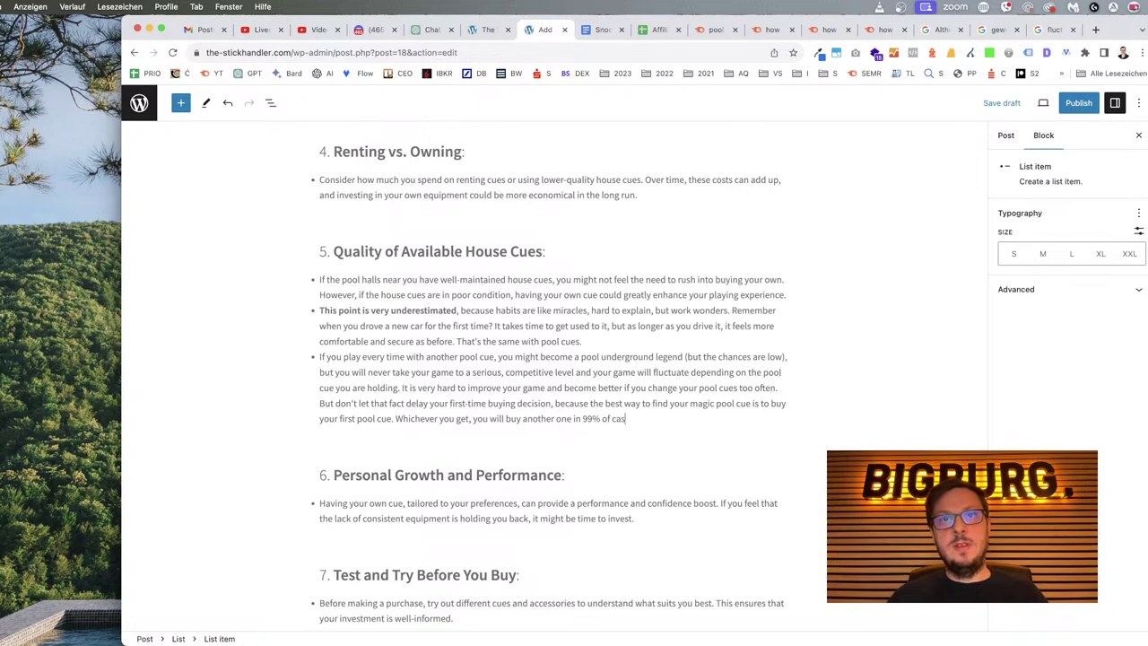
Finish the sentence with ", because after owing your first one, you will know much better what properties should each of your pool cues have.".
type("es, because after owing one, yo")
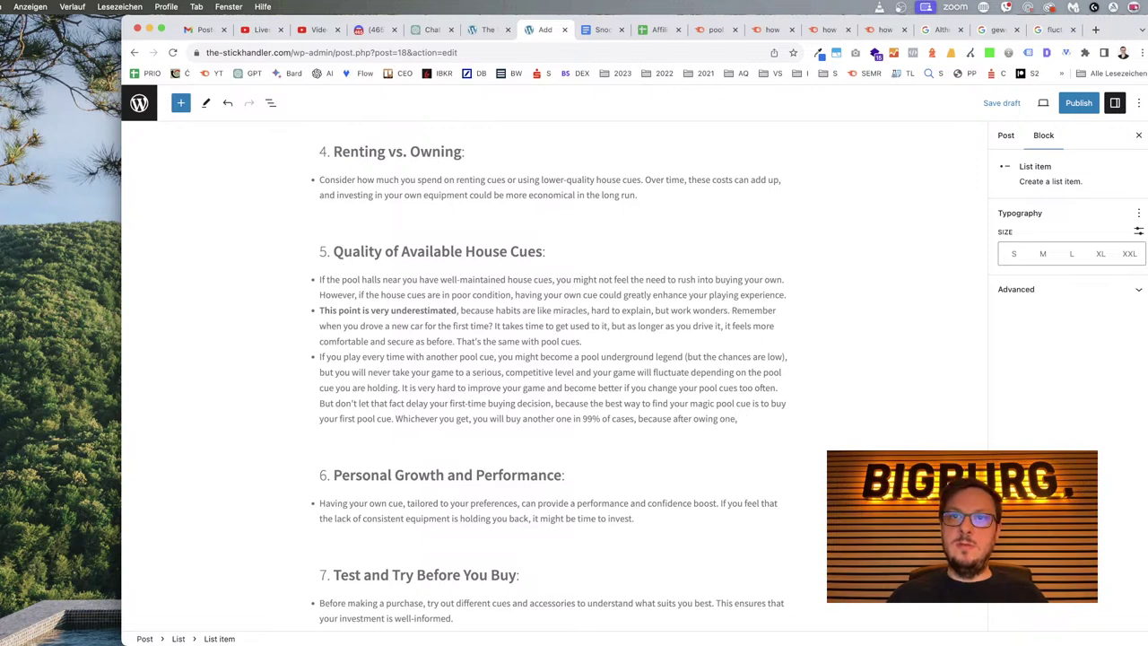
key("BackSpace")
type("your first one.")
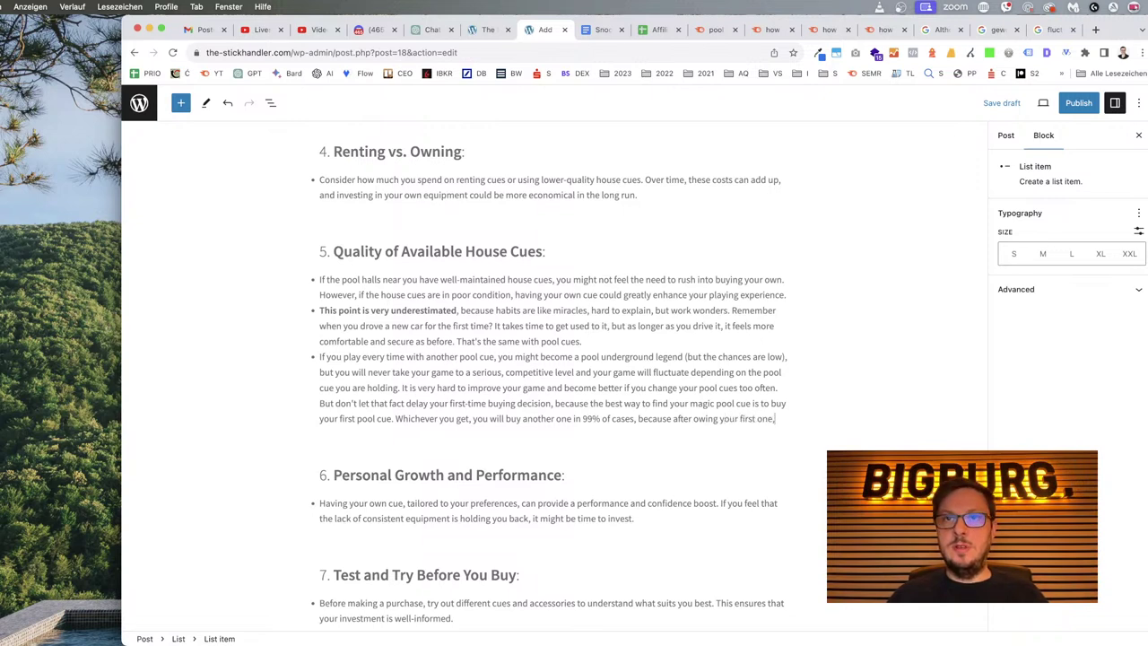
key("BackSpace")
type(", you will know much better")
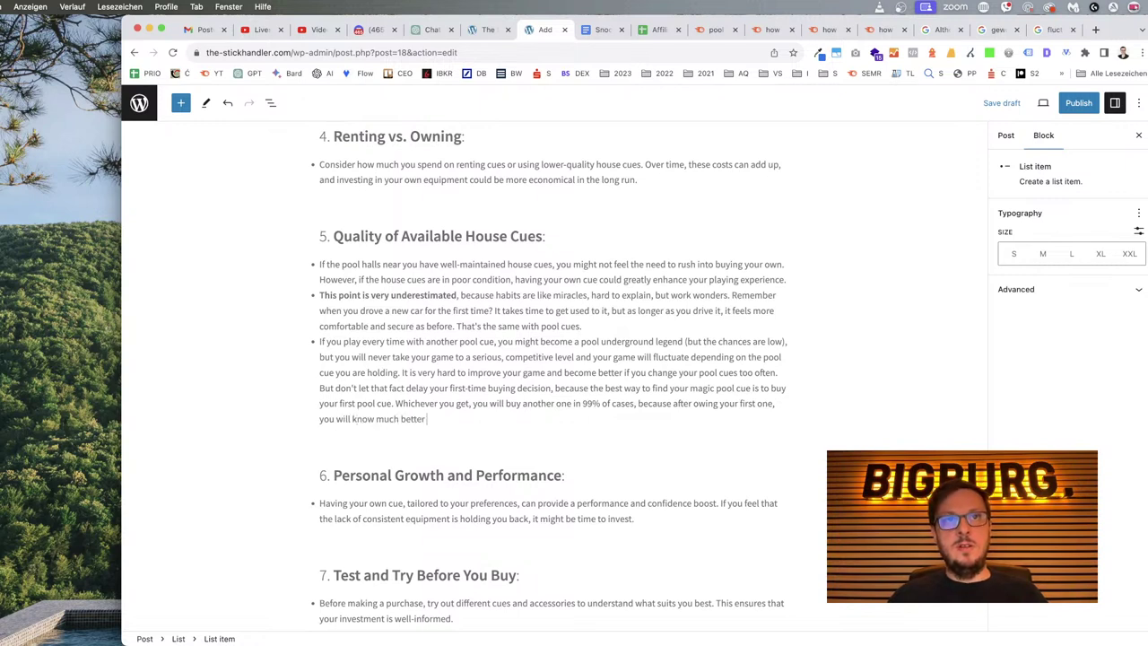
type(" what pr")
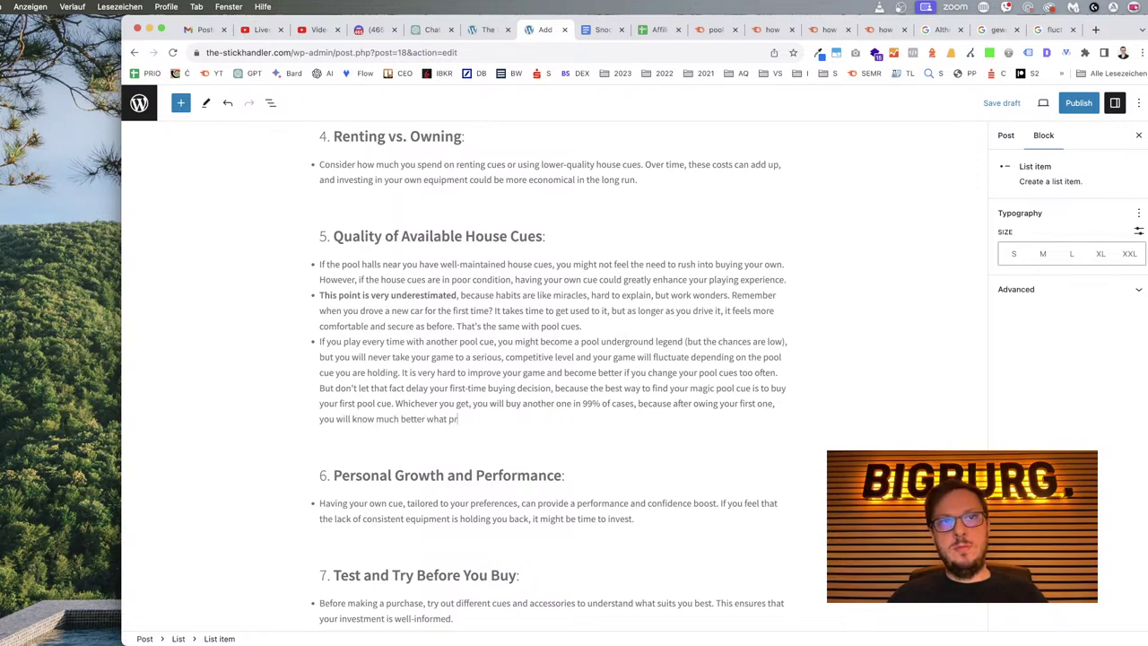
type("opertiee")
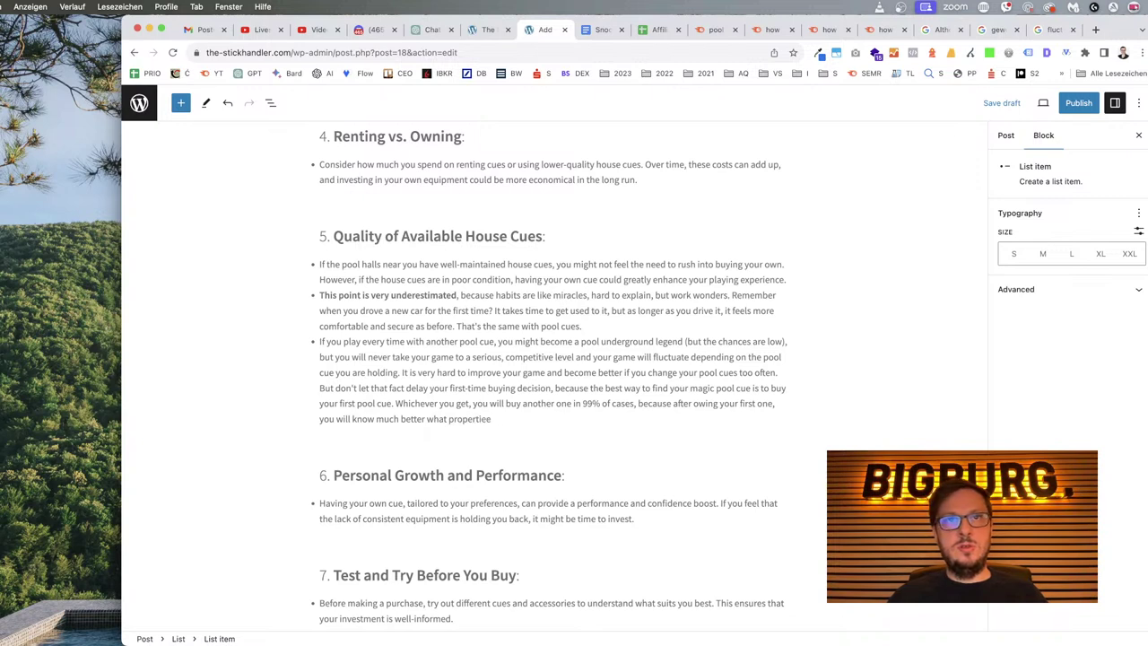
key("BackSpace")
type("s should each of your pool cues have.")
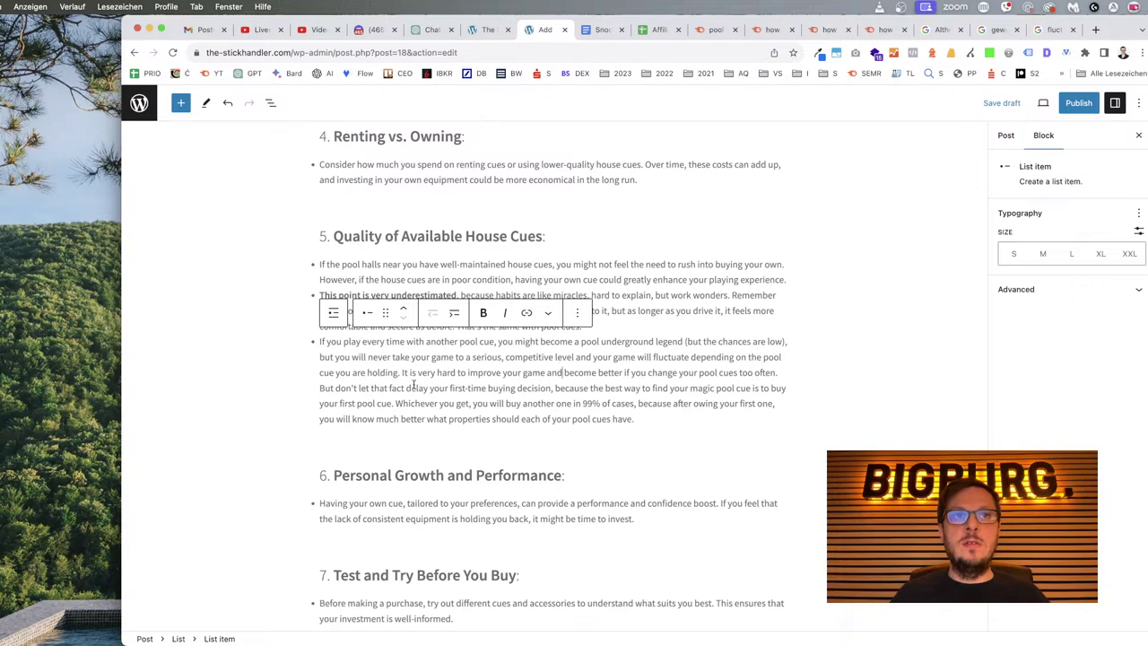
Split the third house-cues bullet into a separate list item before "But don't let that fact delay".
left_click(322, 387)
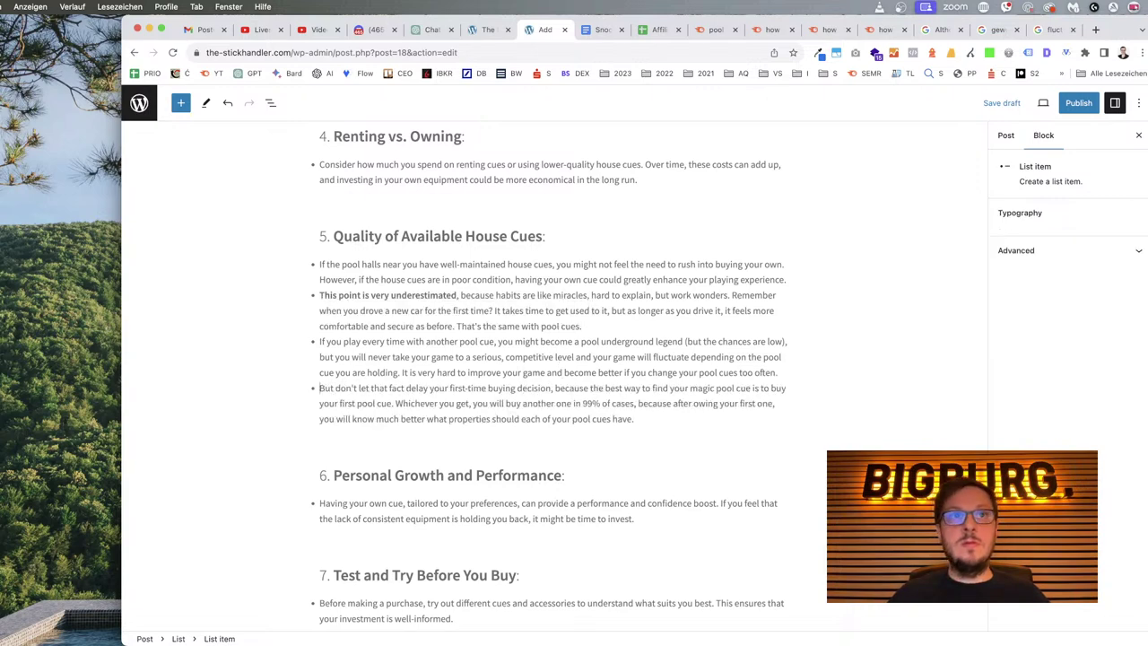
key("Return")
left_click(666, 436)
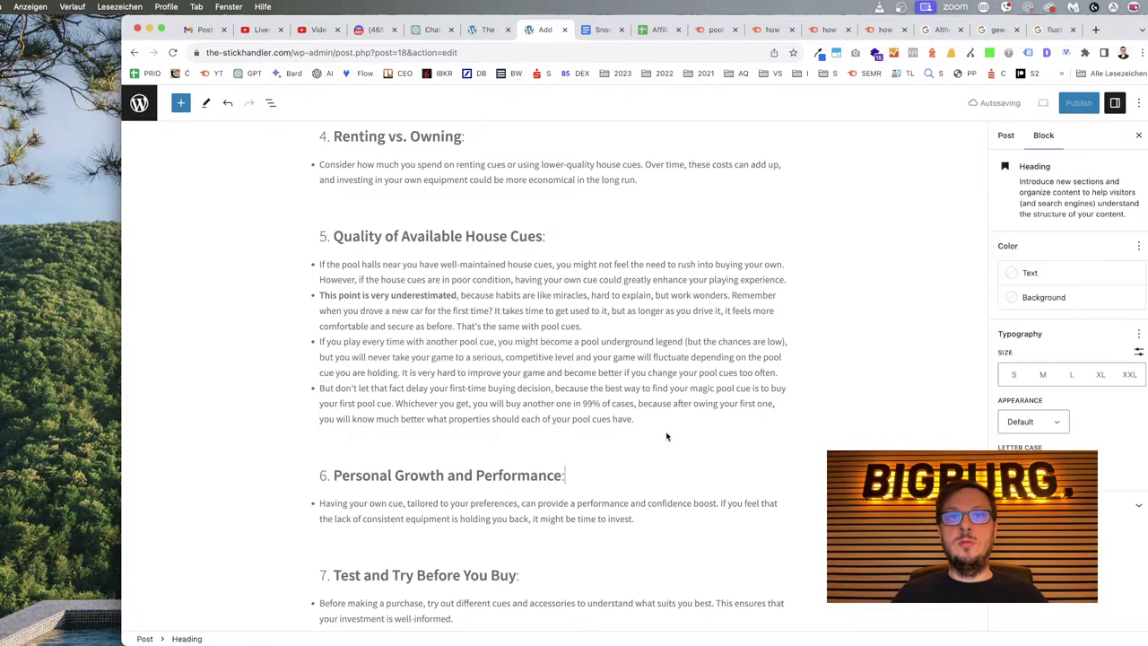
Delete the sections "7. Test and Try Before You Buy" and "8. Consider Second-Hand Options" together with their bullets.
scroll(666, 437, "down", 10)
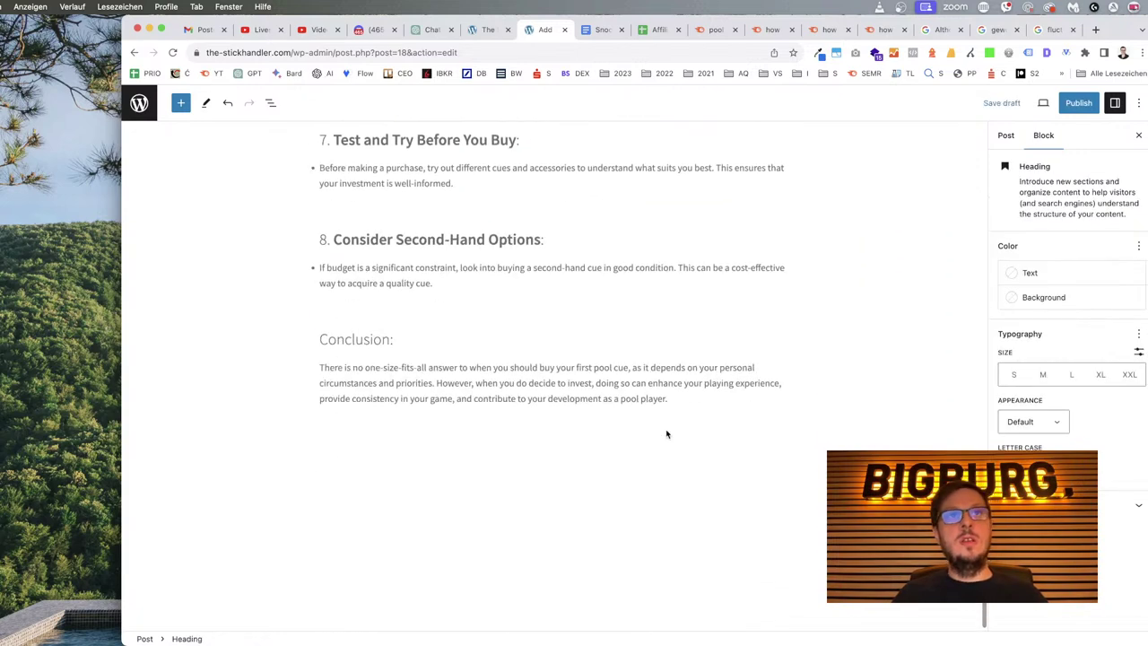
scroll(666, 436, "up", 15)
scroll(666, 430, "up", 8)
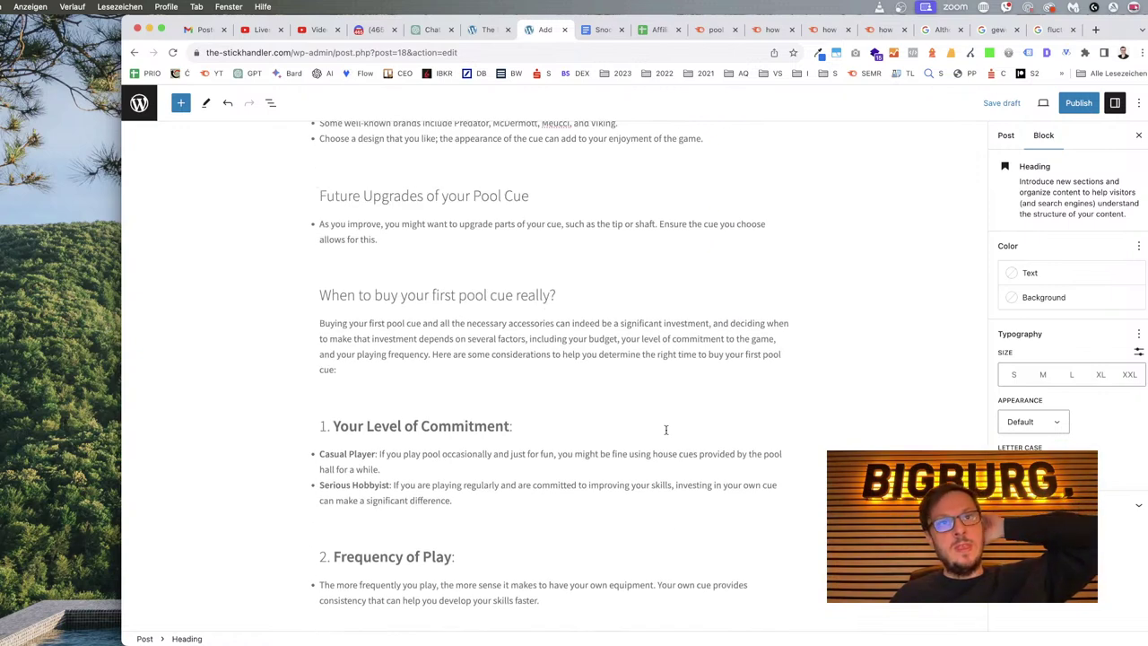
scroll(665, 430, "down", 6)
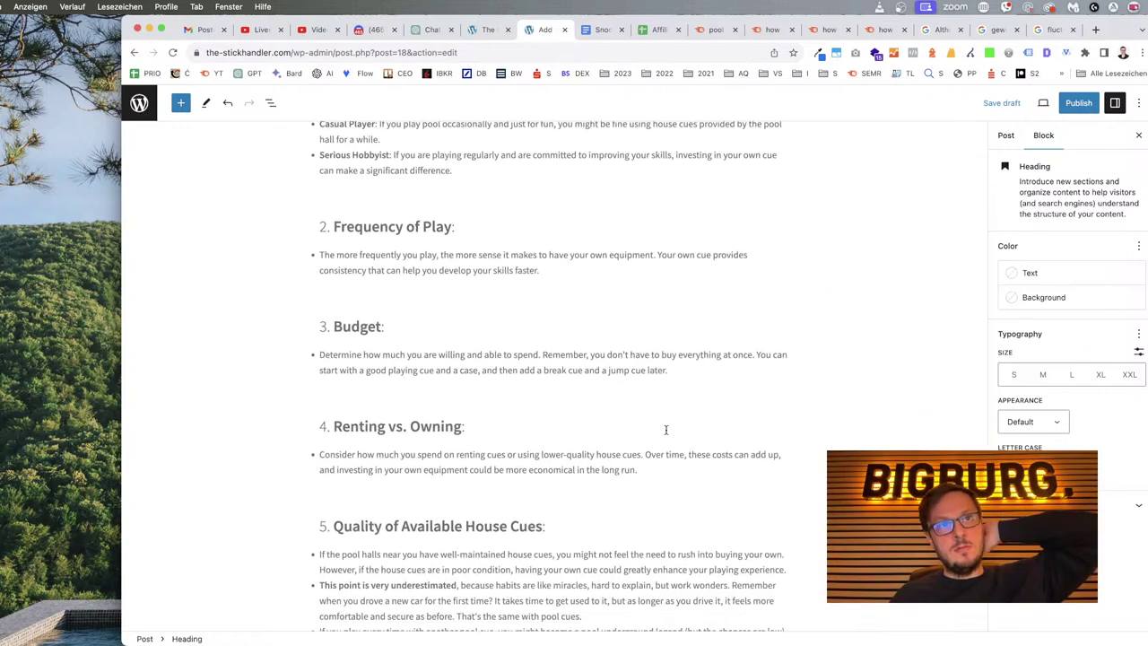
scroll(666, 430, "down", 8)
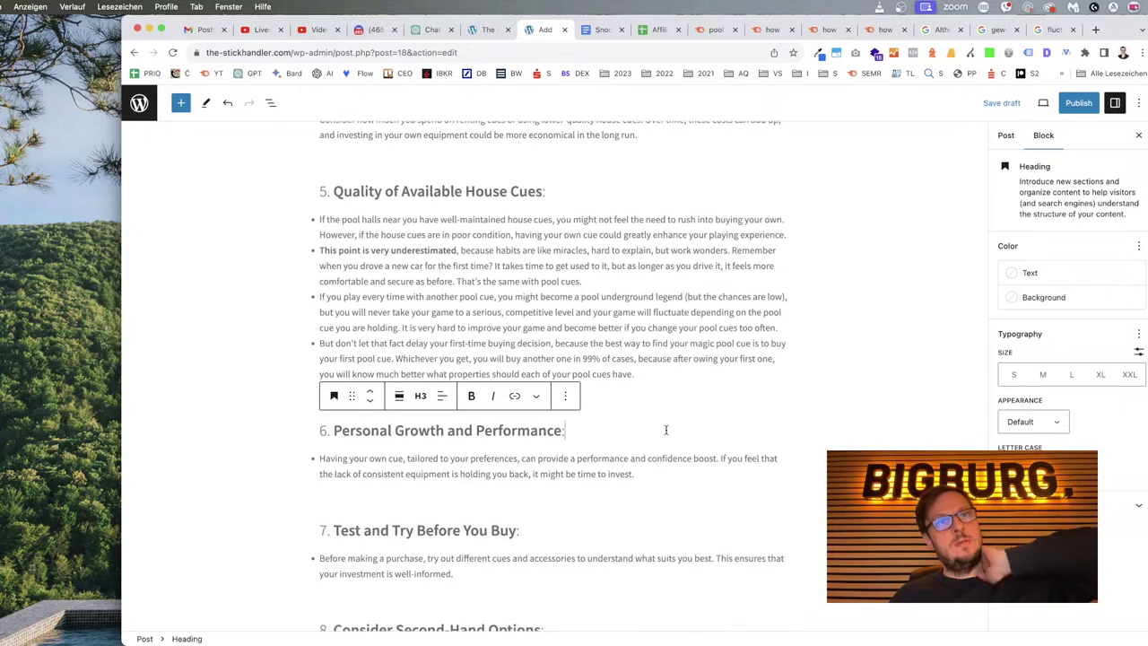
scroll(665, 430, "down", 1)
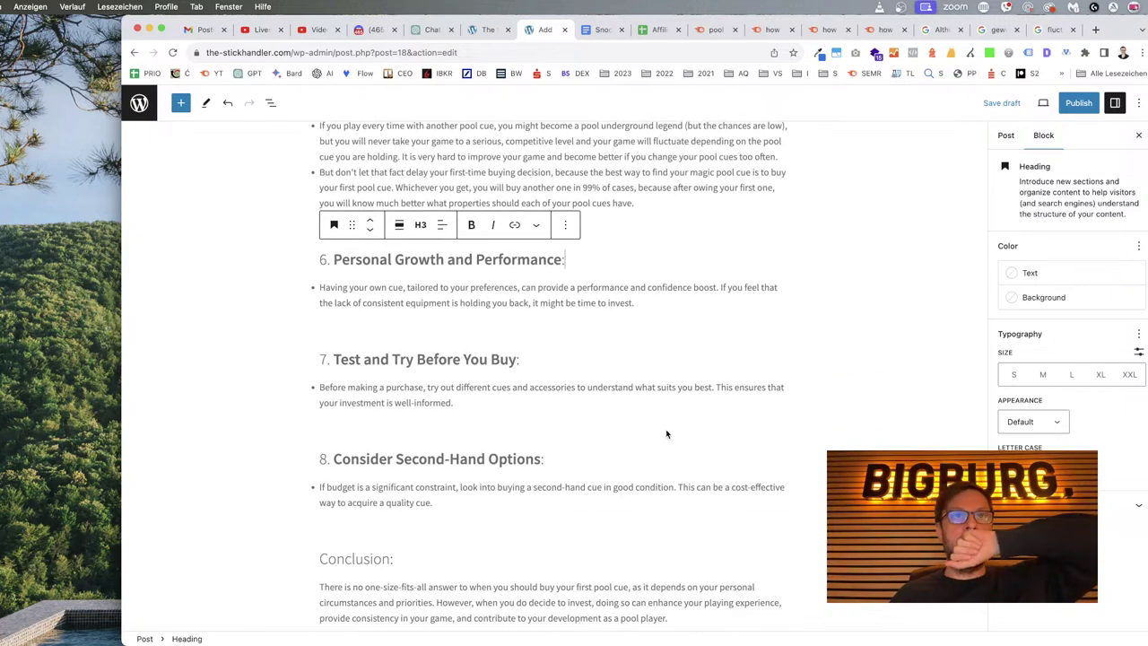
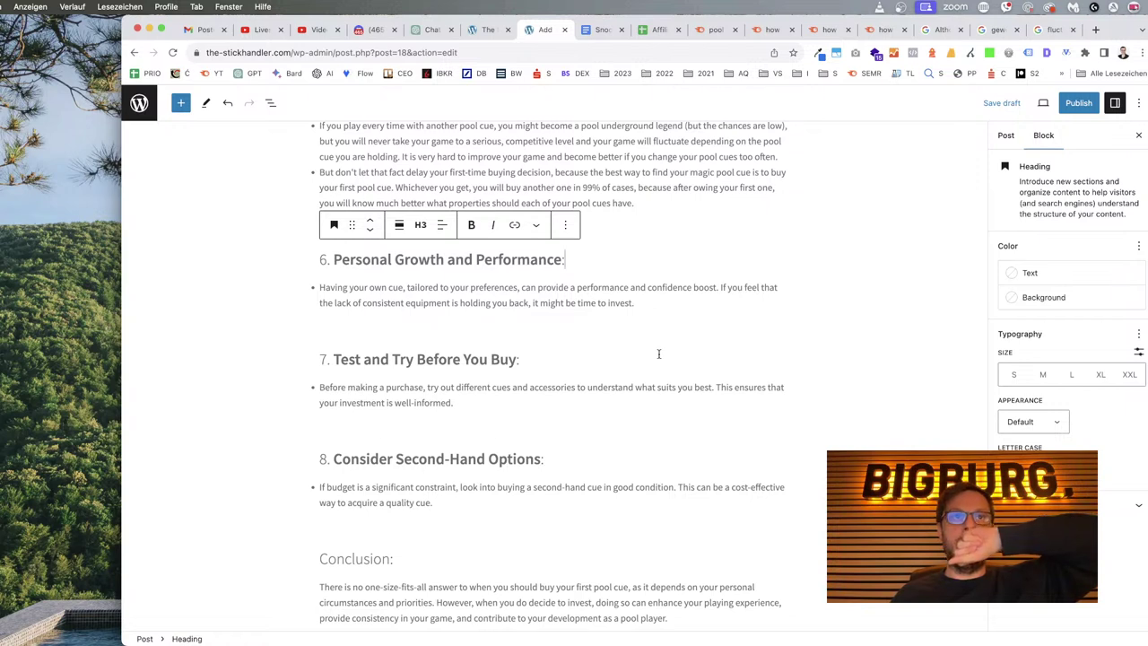
left_click(484, 403)
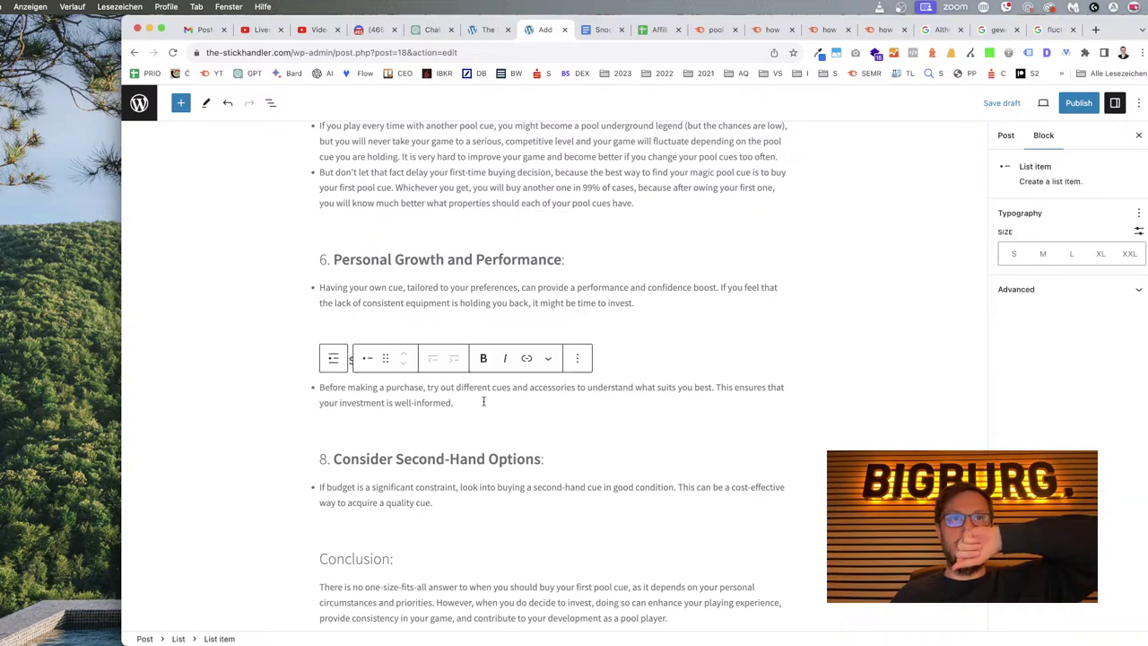
left_click(460, 486)
left_click_drag(452, 506, 577, 357)
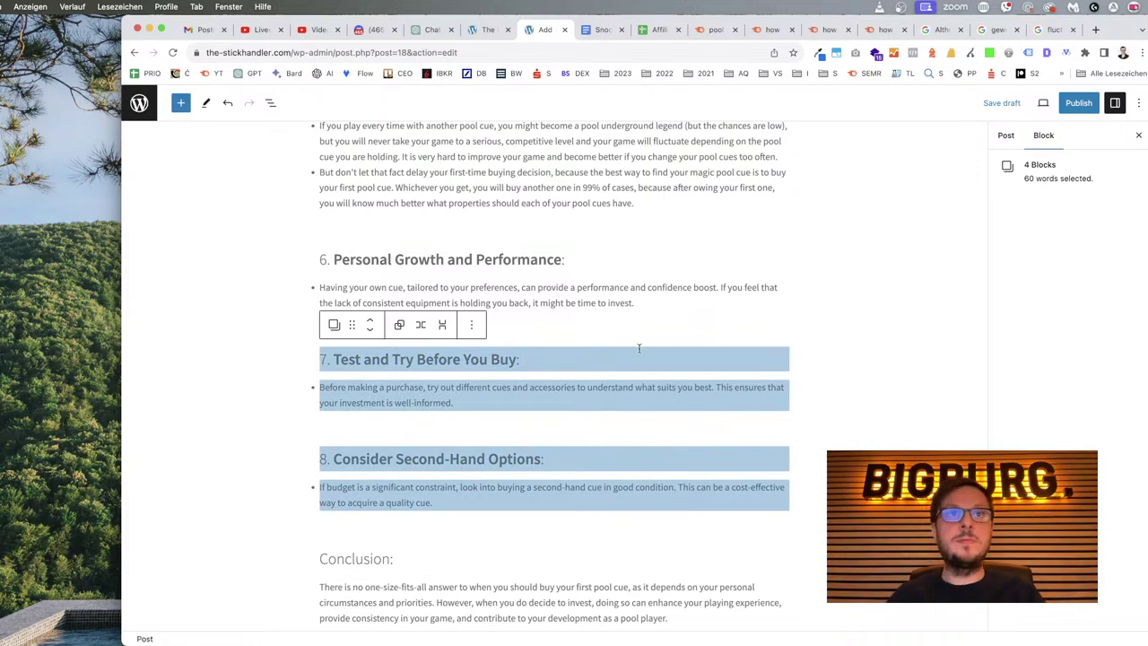
key("BackSpace")
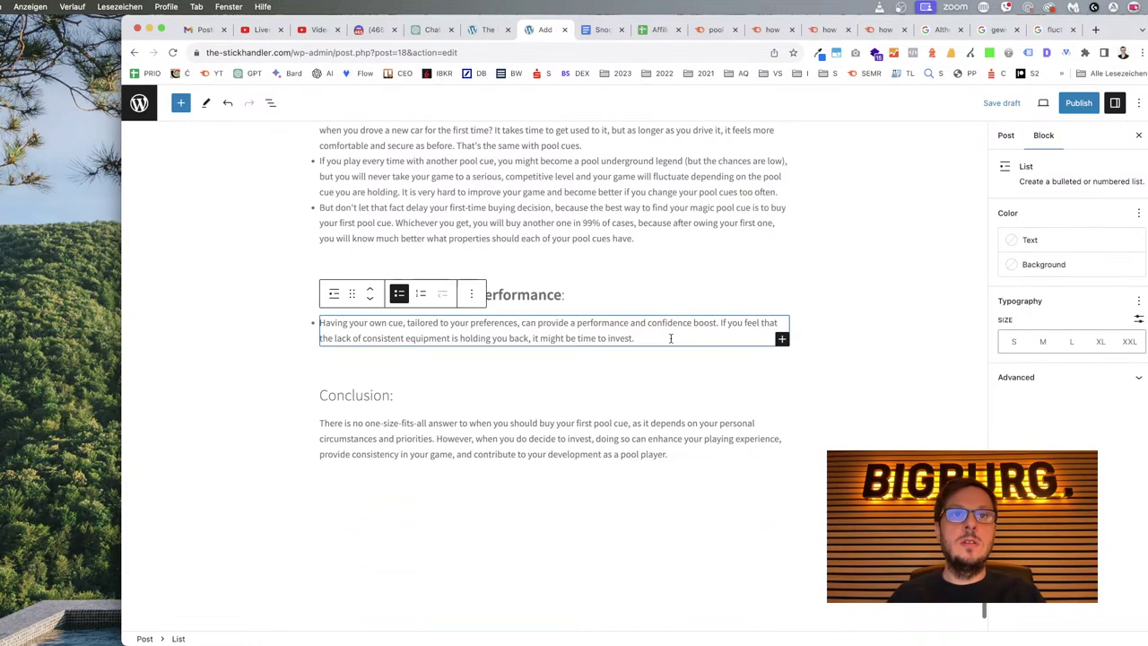
left_click(530, 293)
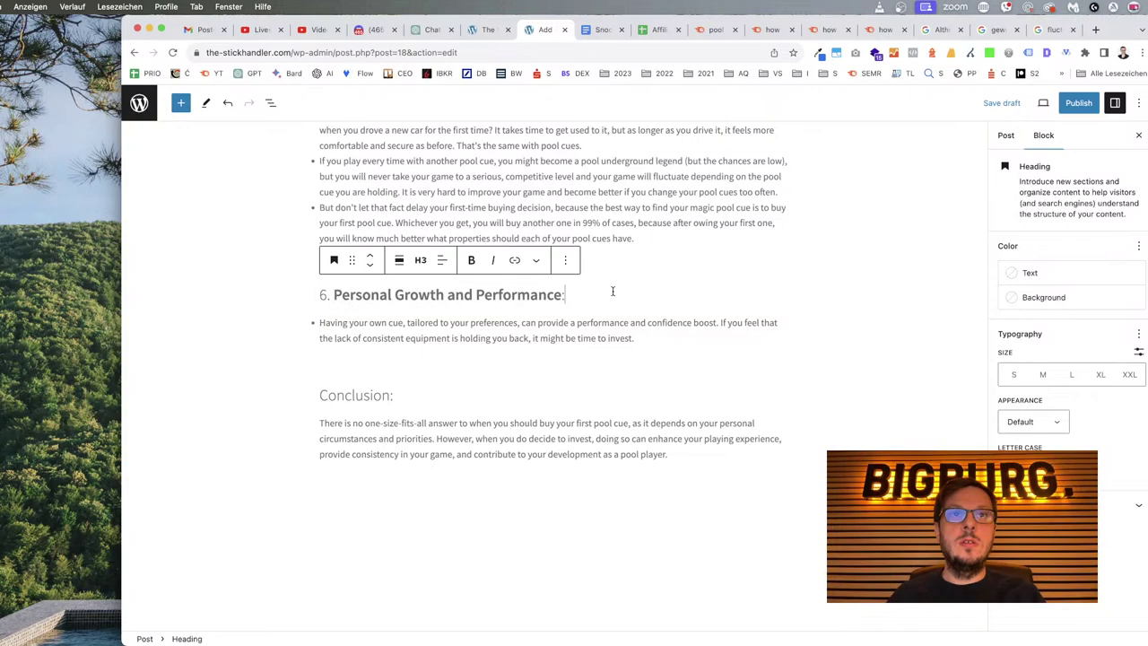
Review the whole article from its opening factors through the when-to-buy section to the Conclusion.
scroll(612, 290, "up", 3)
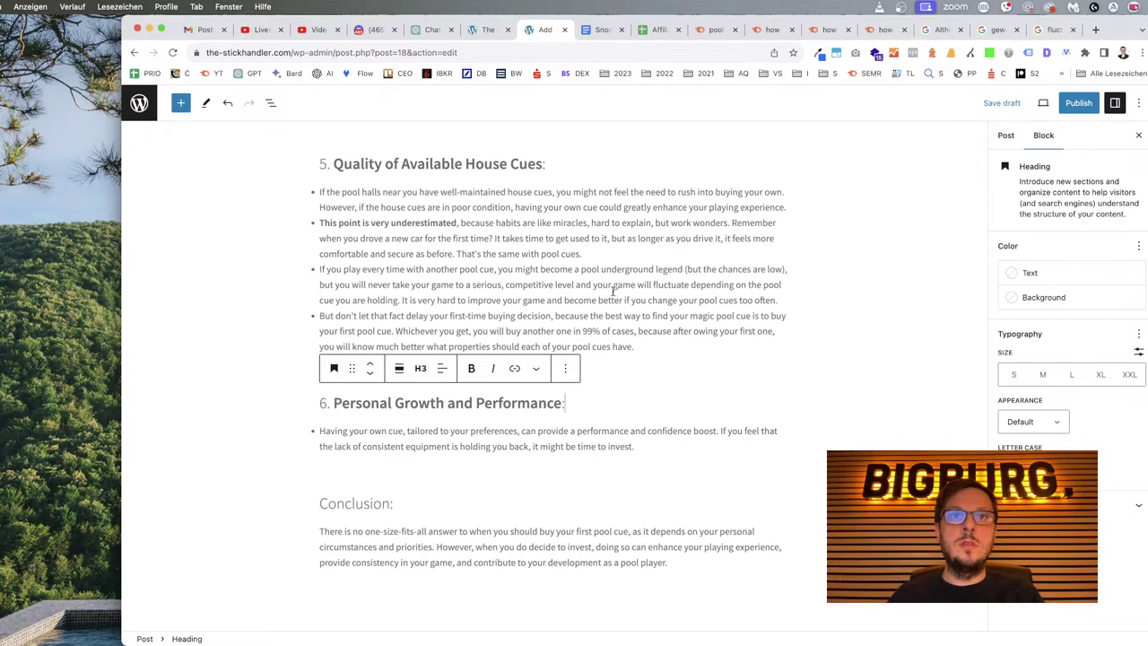
scroll(610, 305, "up", 15)
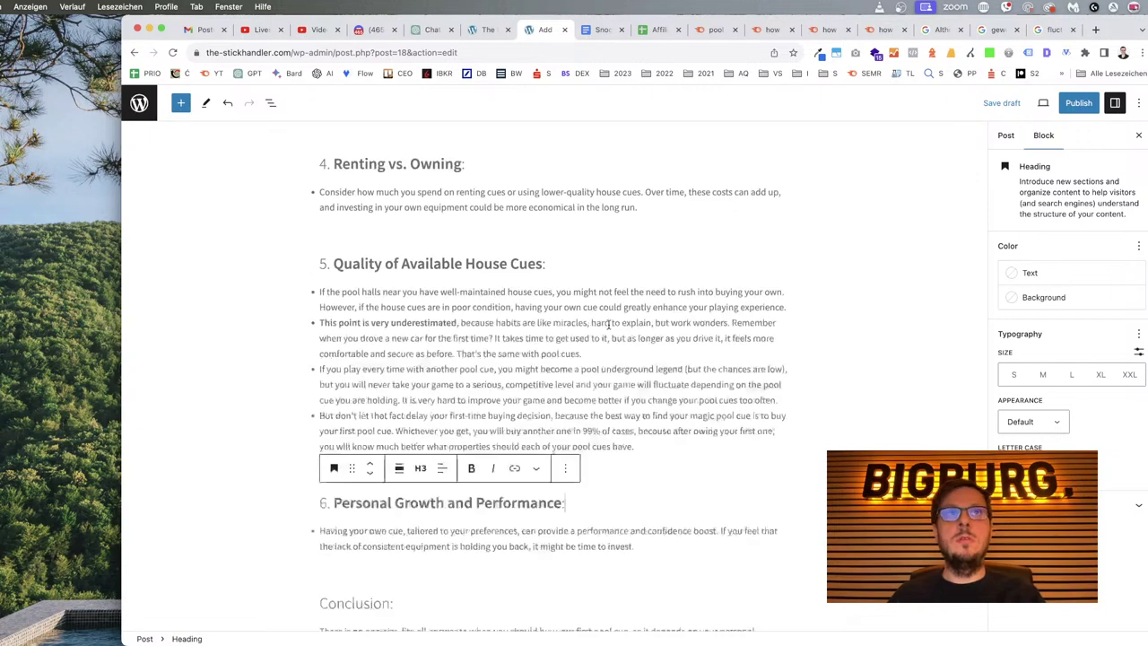
scroll(607, 325, "up", 10)
scroll(608, 324, "down", 15)
scroll(608, 324, "down", 5)
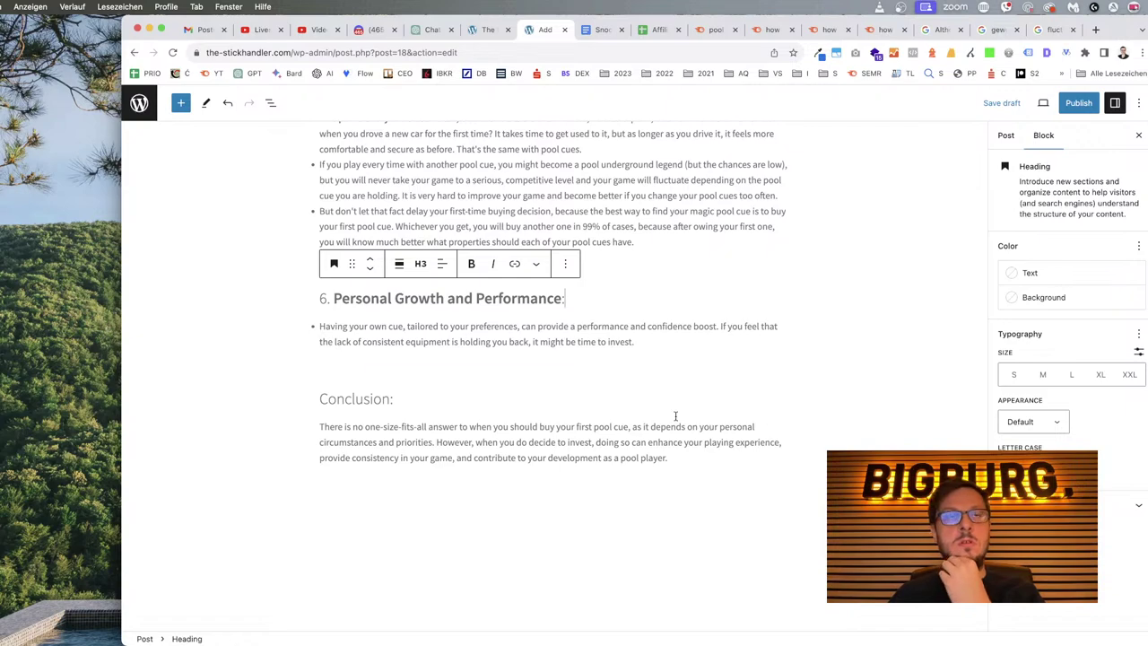
scroll(661, 412, "up", 20)
scroll(662, 412, "up", 20)
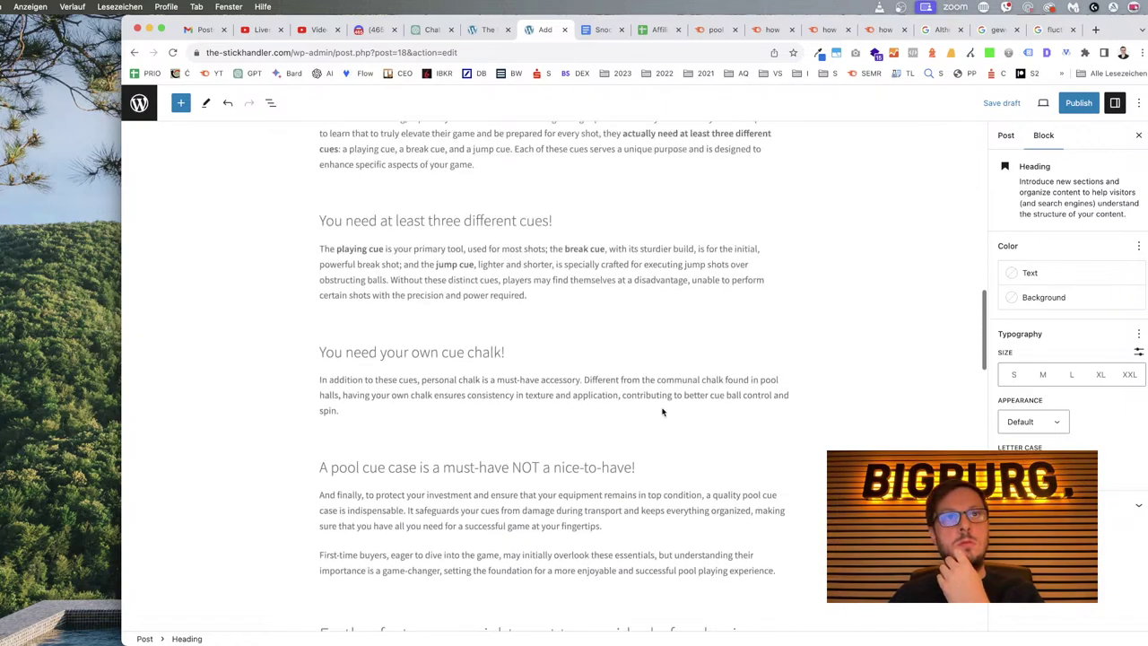
scroll(662, 411, "up", 3)
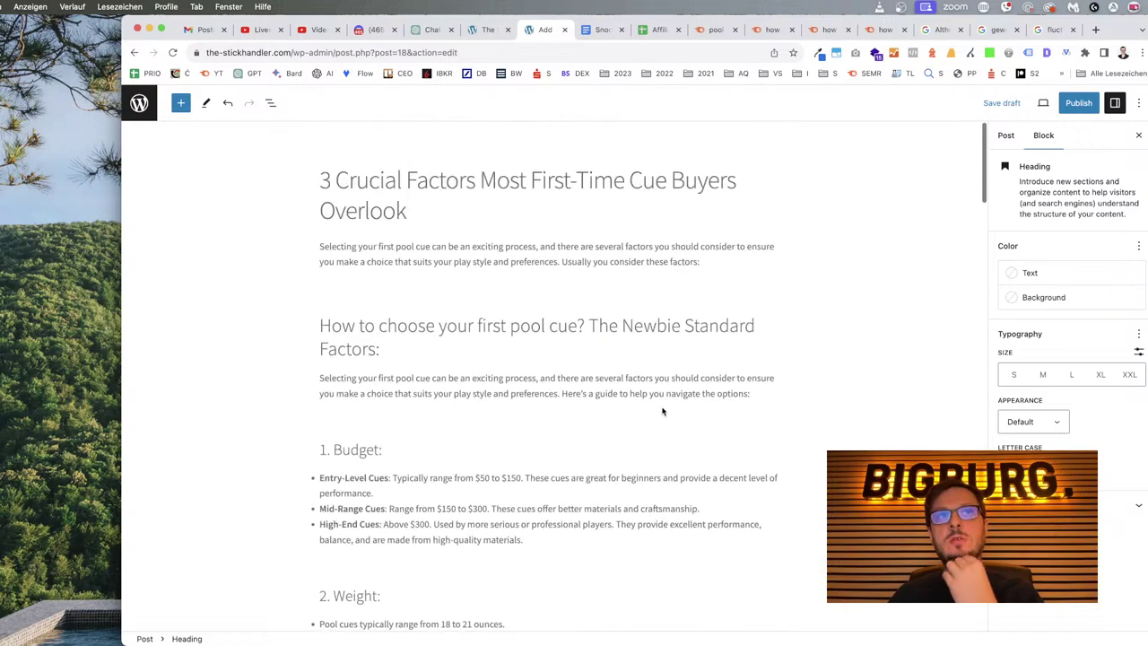
scroll(661, 412, "down", 5)
scroll(663, 408, "up", 5)
scroll(666, 406, "down", 20)
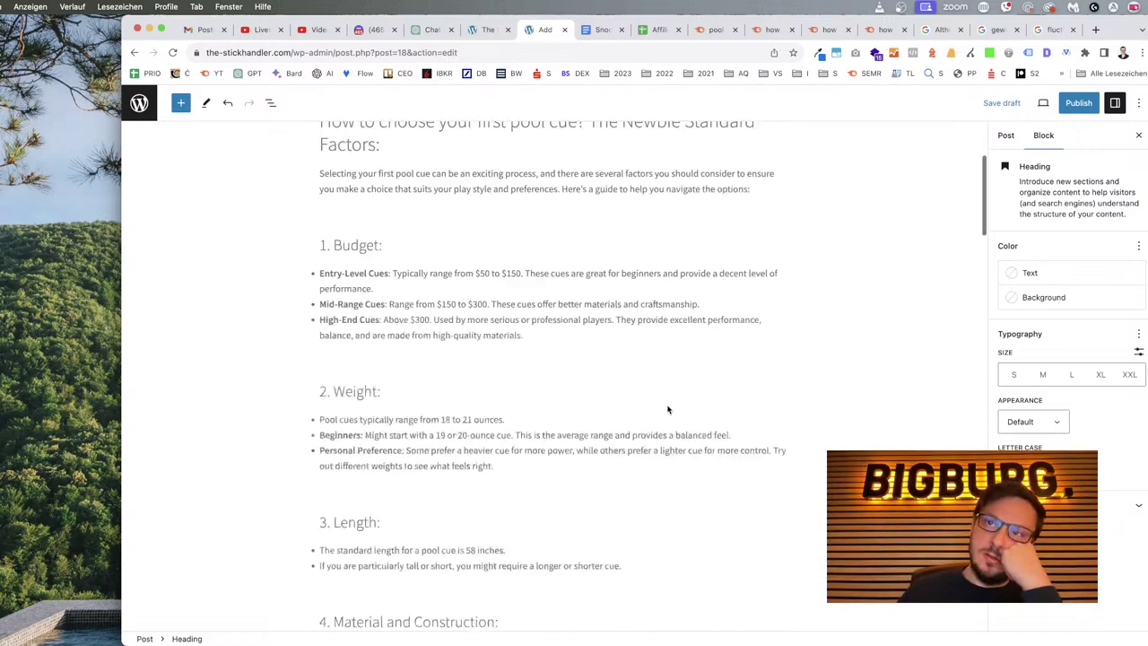
scroll(667, 410, "down", 5)
scroll(666, 405, "up", 15)
scroll(667, 405, "up", 12)
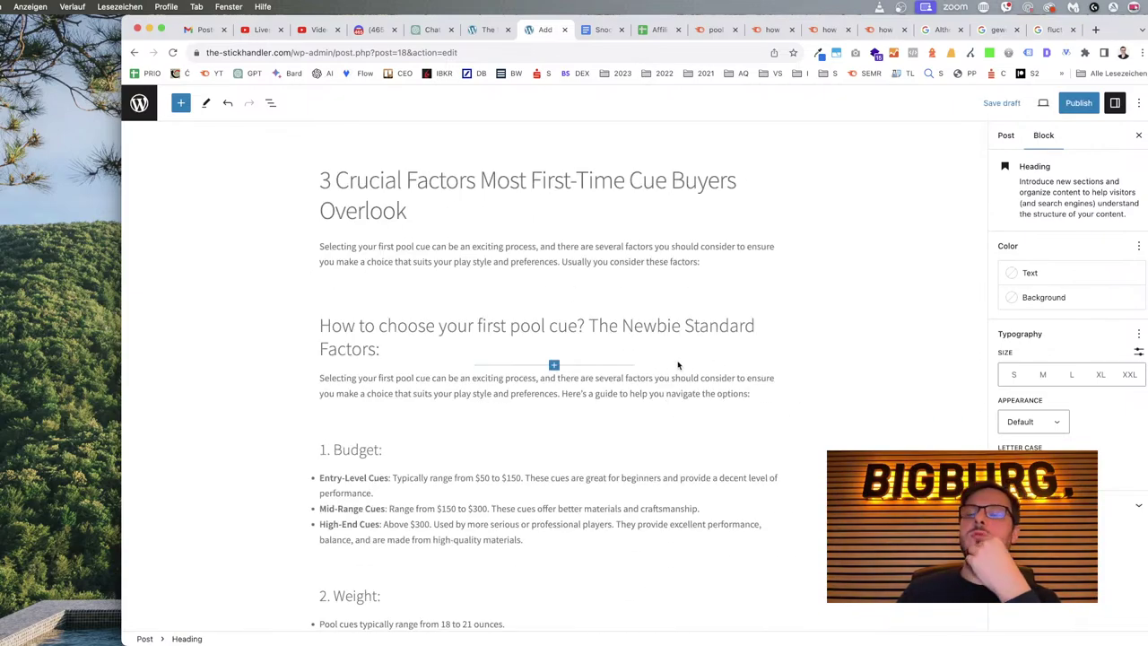
scroll(676, 388, "down", 8)
scroll(676, 388, "down", 20)
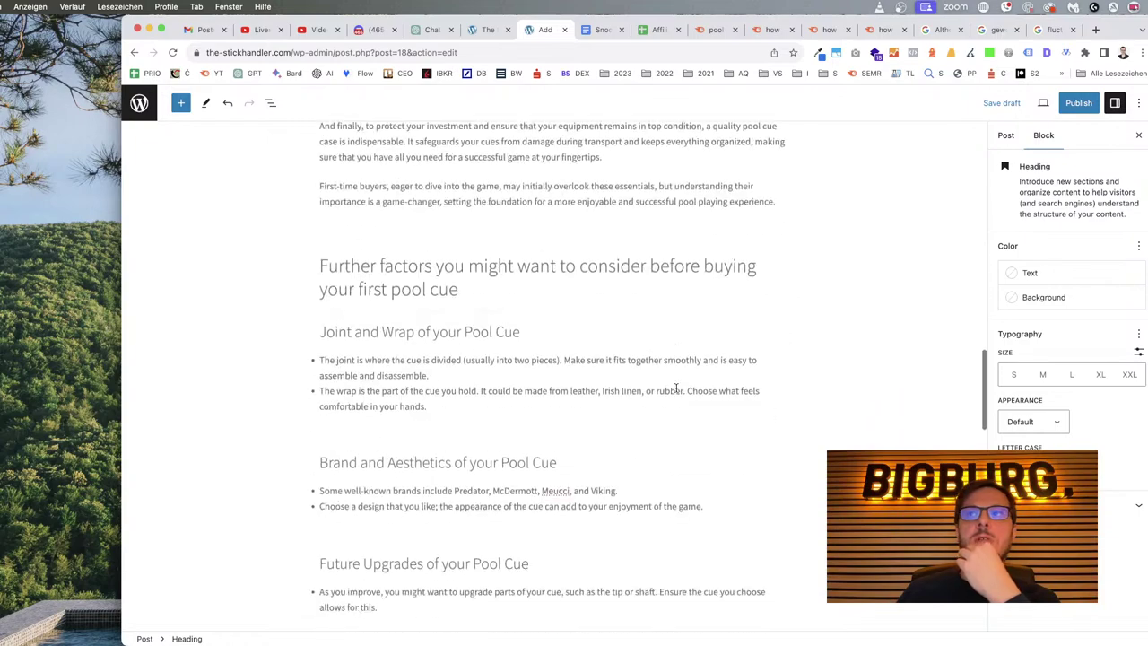
scroll(676, 387, "up", 2)
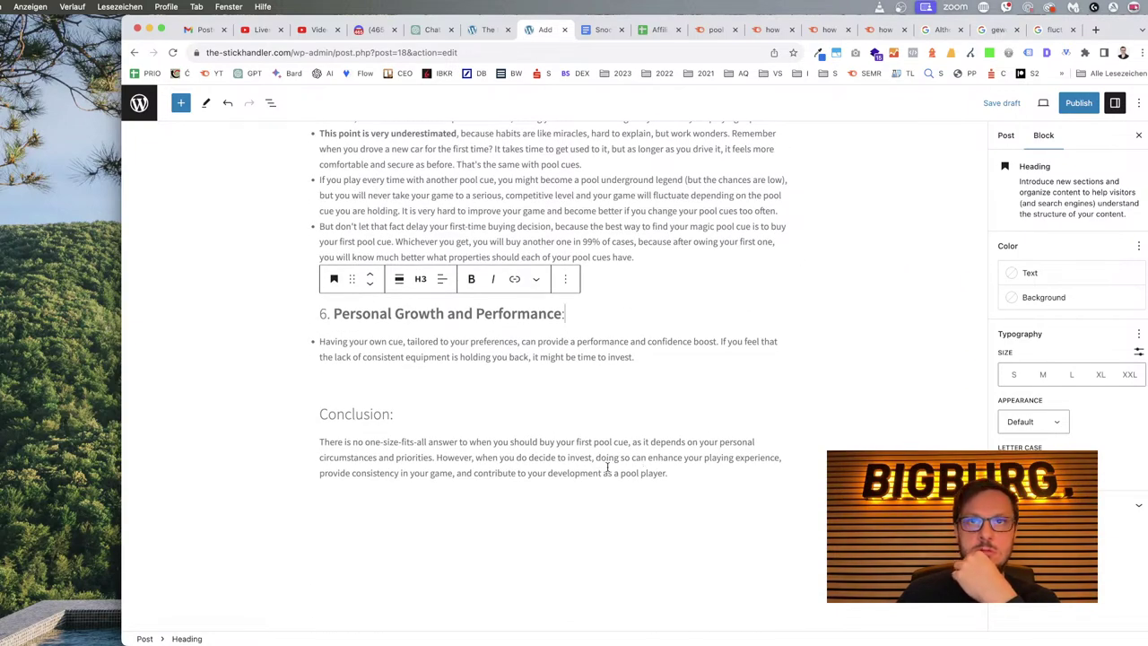
Insert an empty heading block below the Conclusion paragraph at the end of the article.
left_click(700, 474)
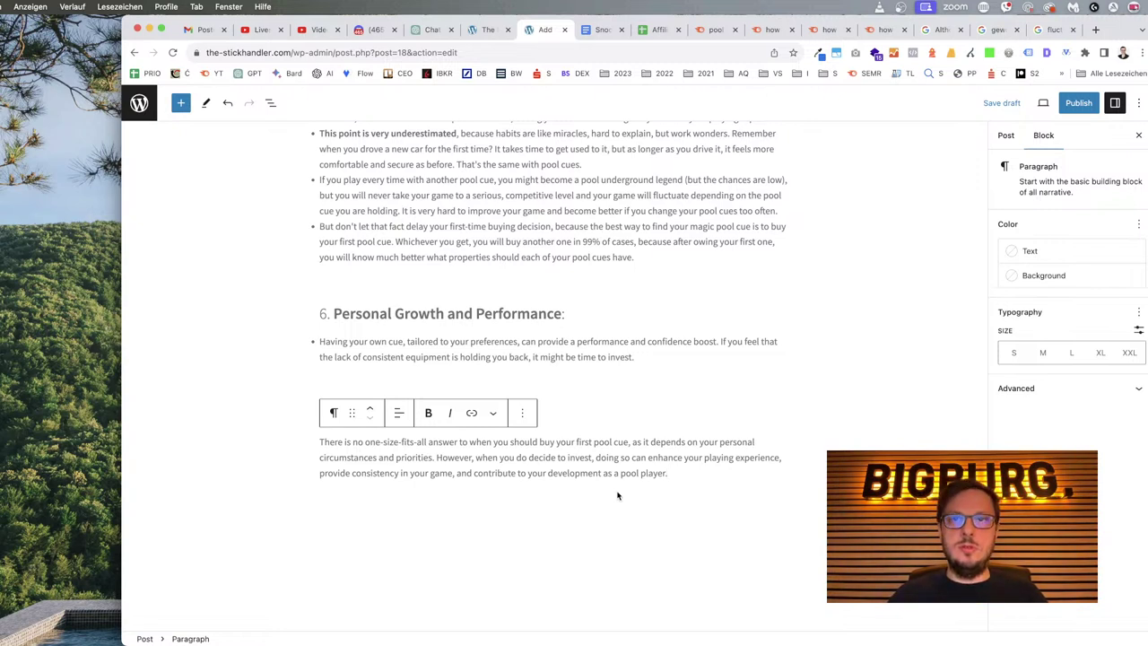
key("Return")
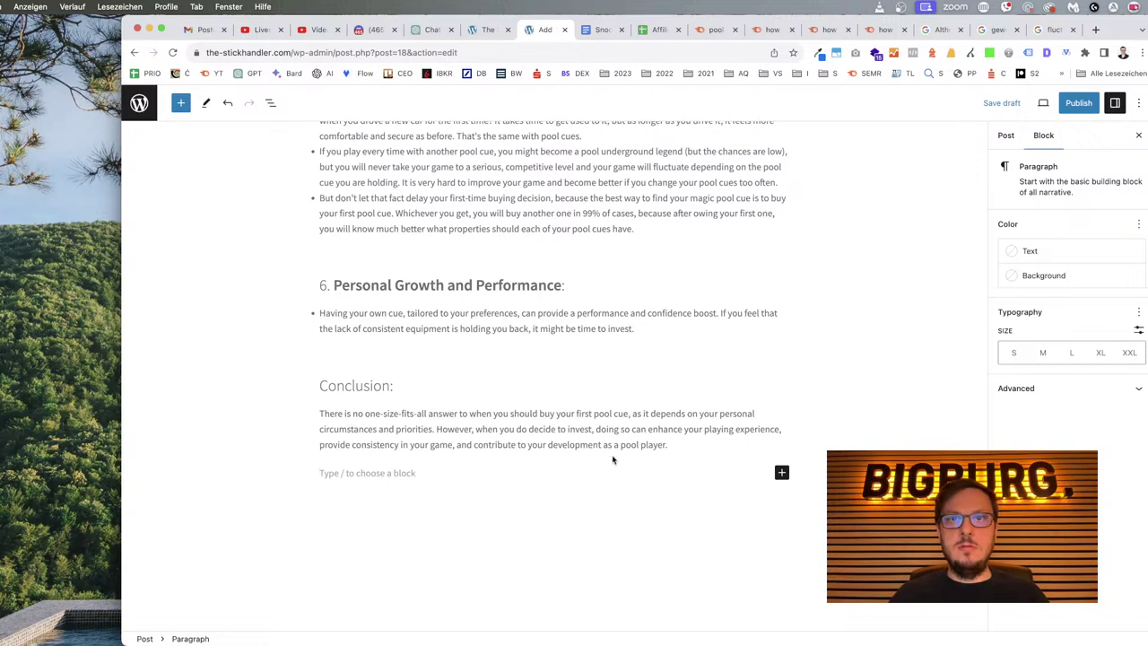
left_click(781, 472)
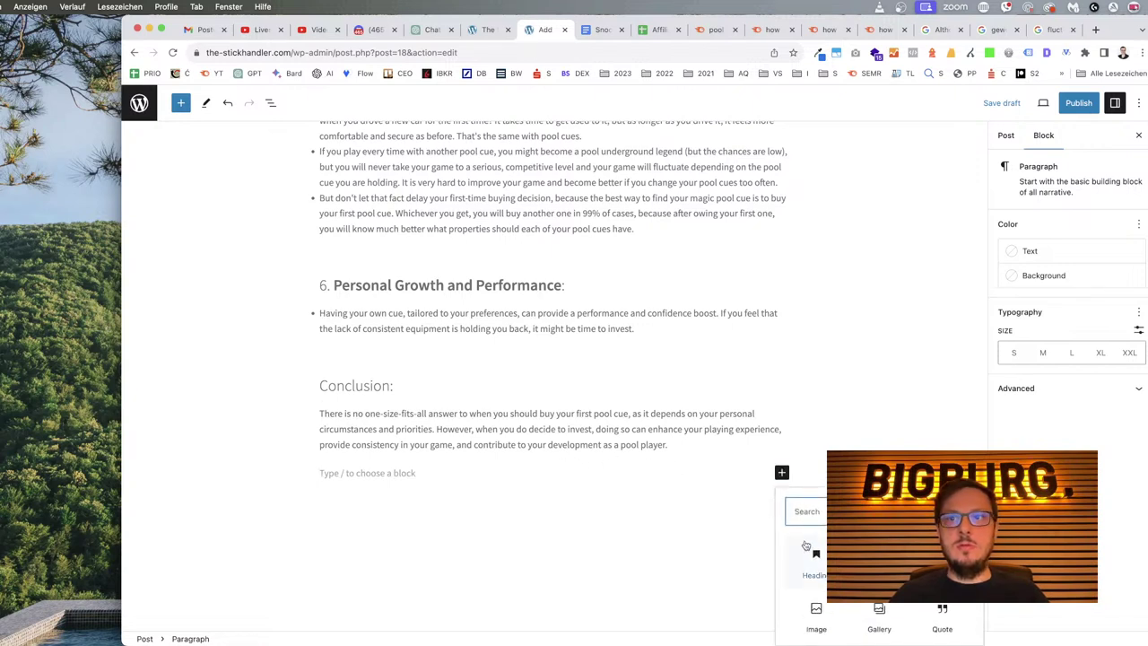
left_click(805, 547)
type("Rec")
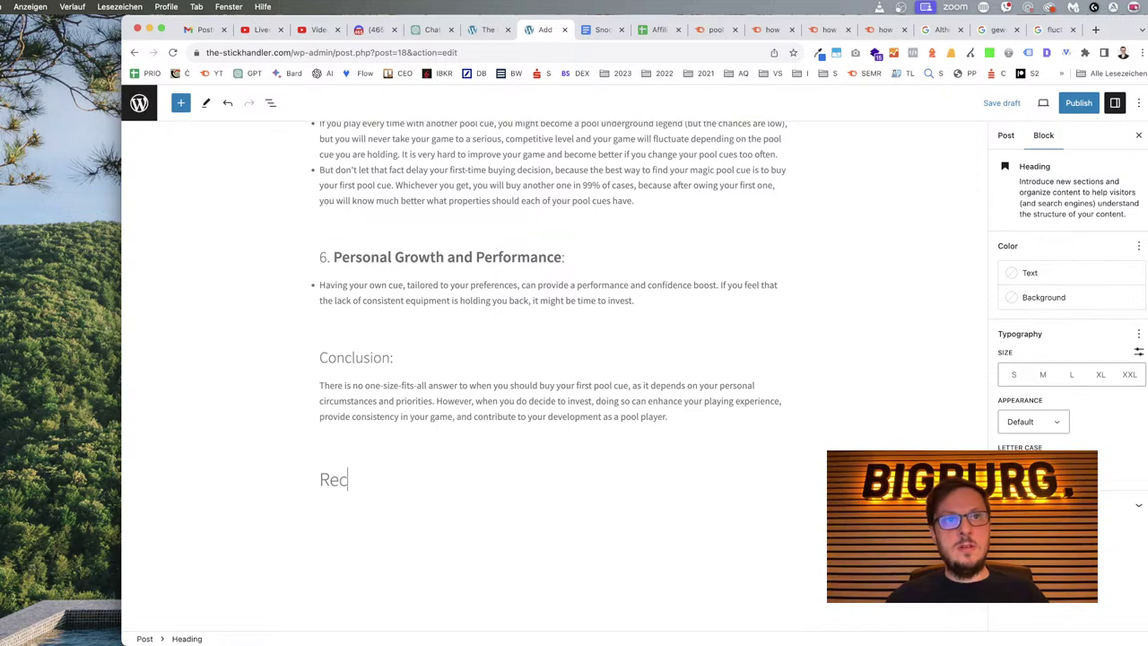
type("ommendation ")
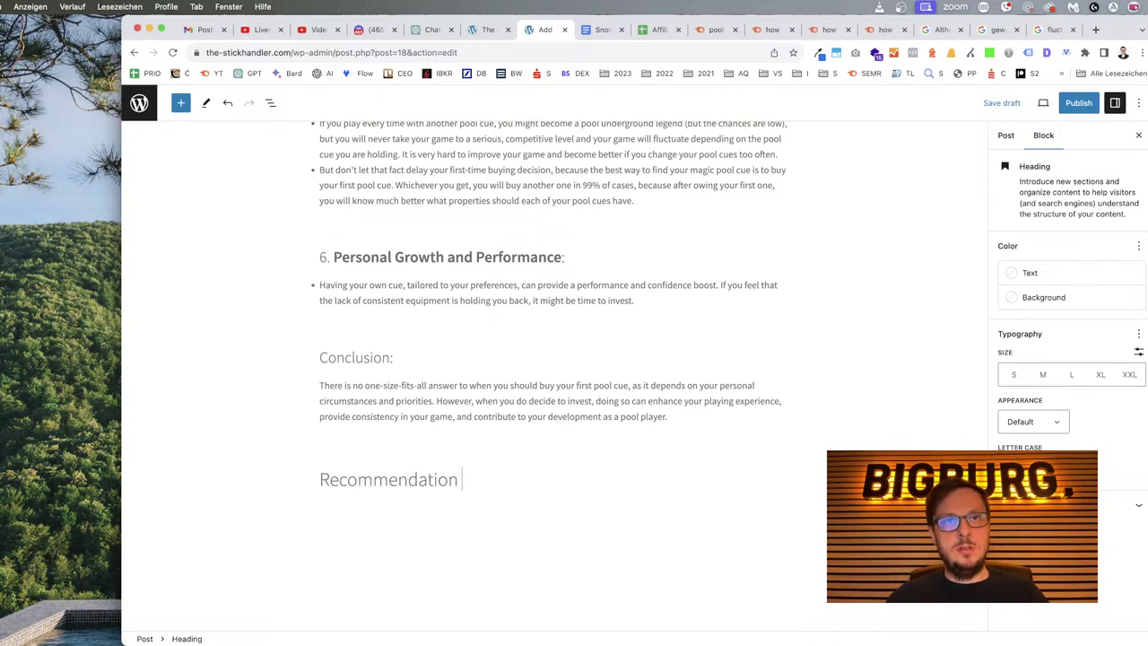
type("for ne")
key("BackSpace")
key("BackSpace")
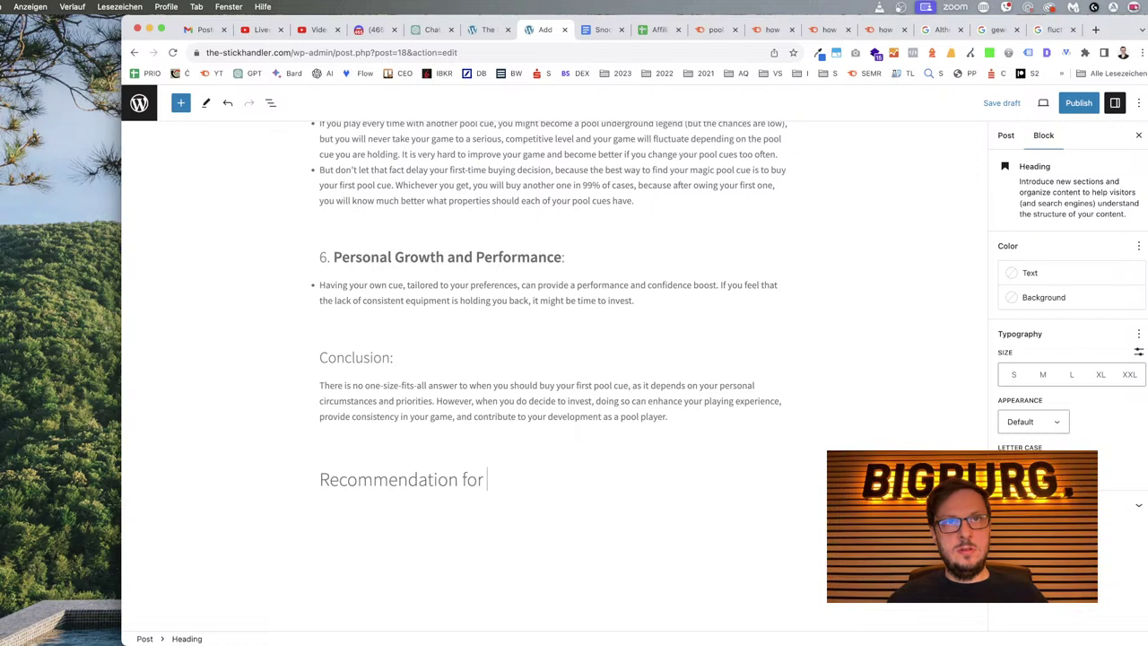
Make the new heading read "You should read this next:" and start an empty paragraph beneath it.
key("super+a")
type("Yo")
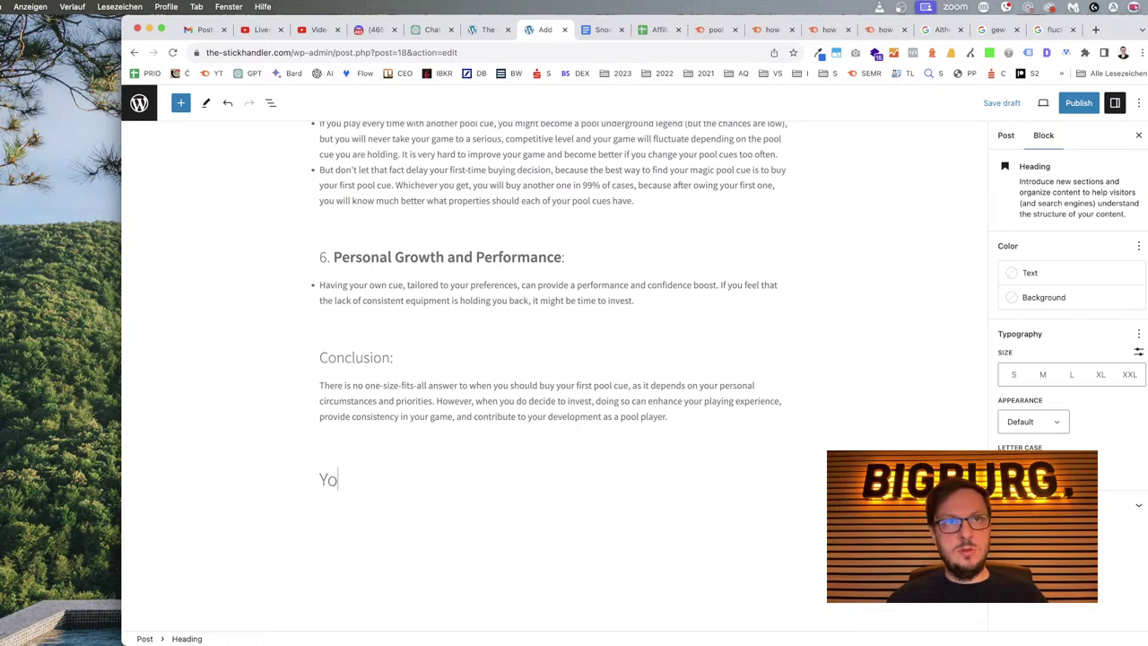
type("u should read this next:")
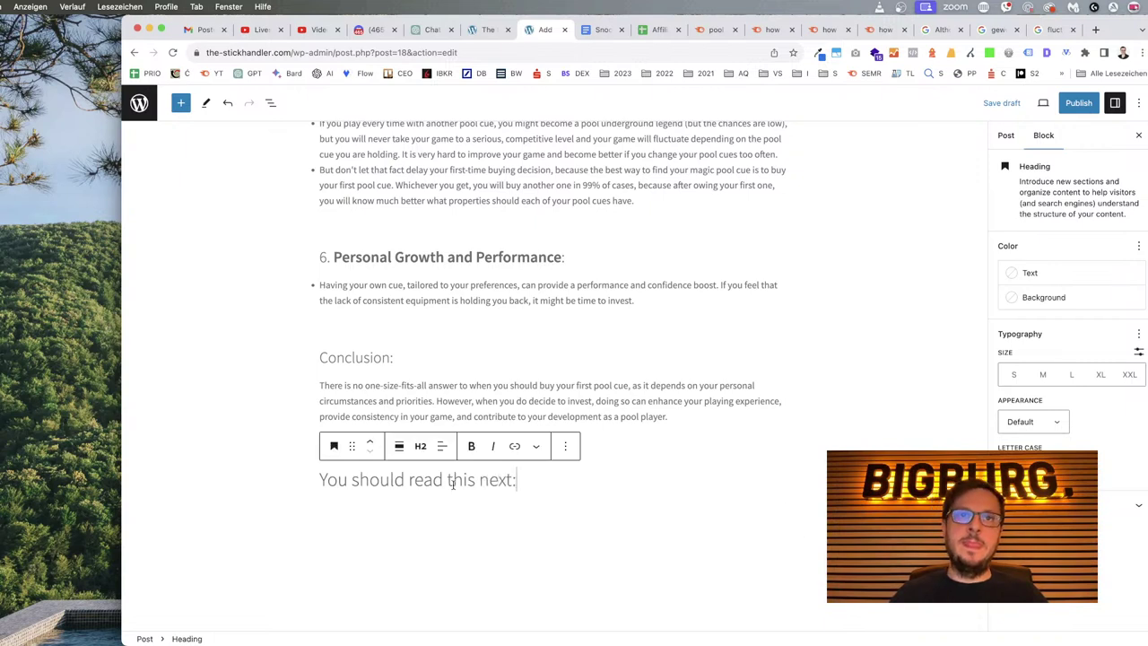
left_click_drag(518, 480, 330, 481)
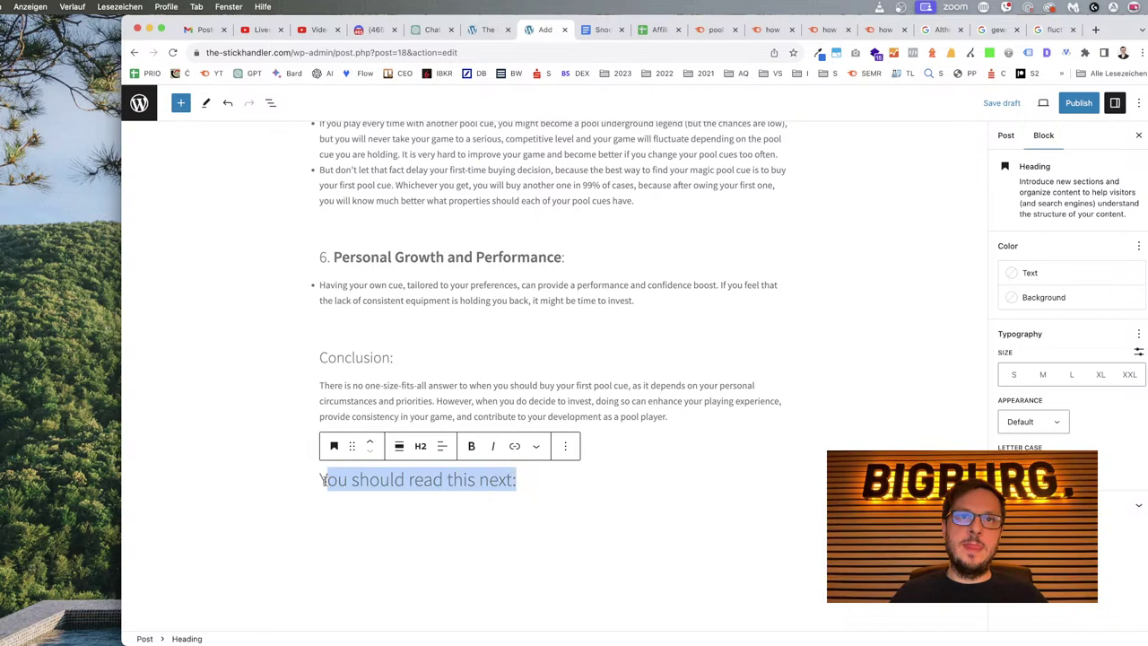
left_click(395, 499)
left_click(502, 516)
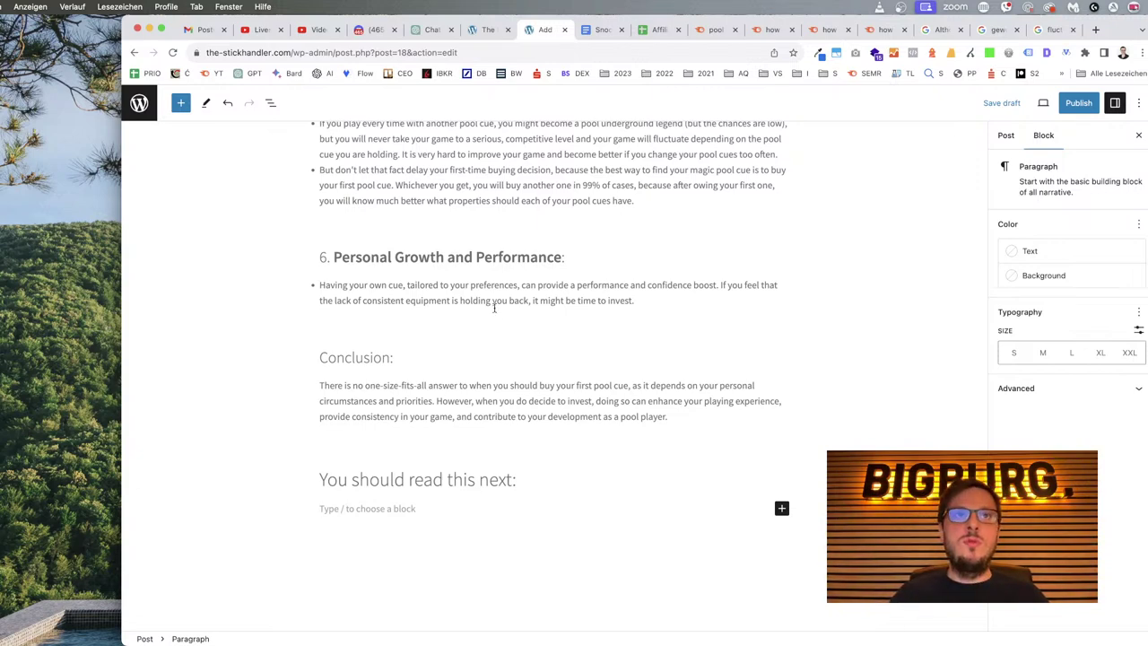
Look back through the article's sections to decide what the closing reading recommendation should cover.
scroll(494, 307, "up", 5)
scroll(494, 307, "up", 6)
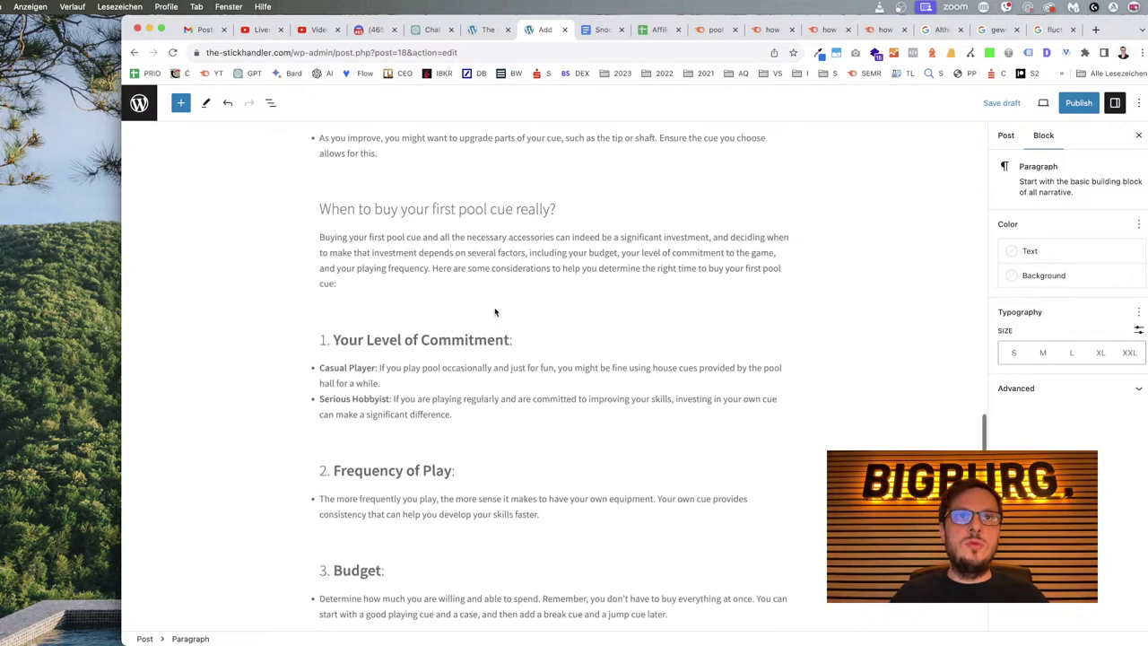
scroll(584, 377, "up", 4)
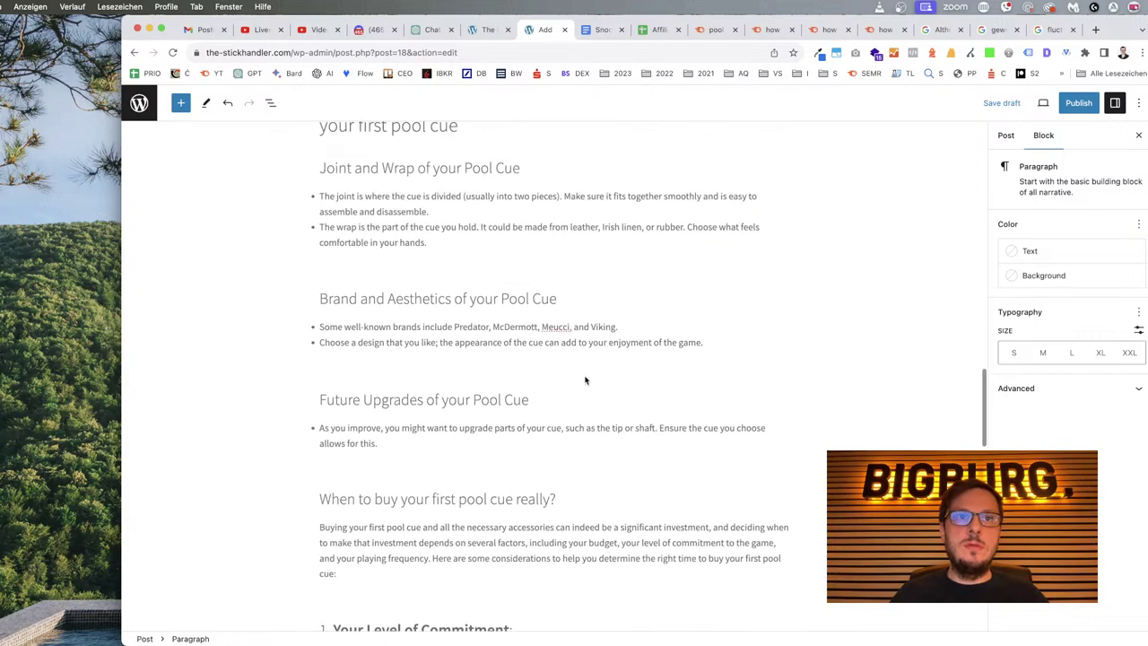
scroll(585, 380, "up", 12)
scroll(585, 376, "up", 8)
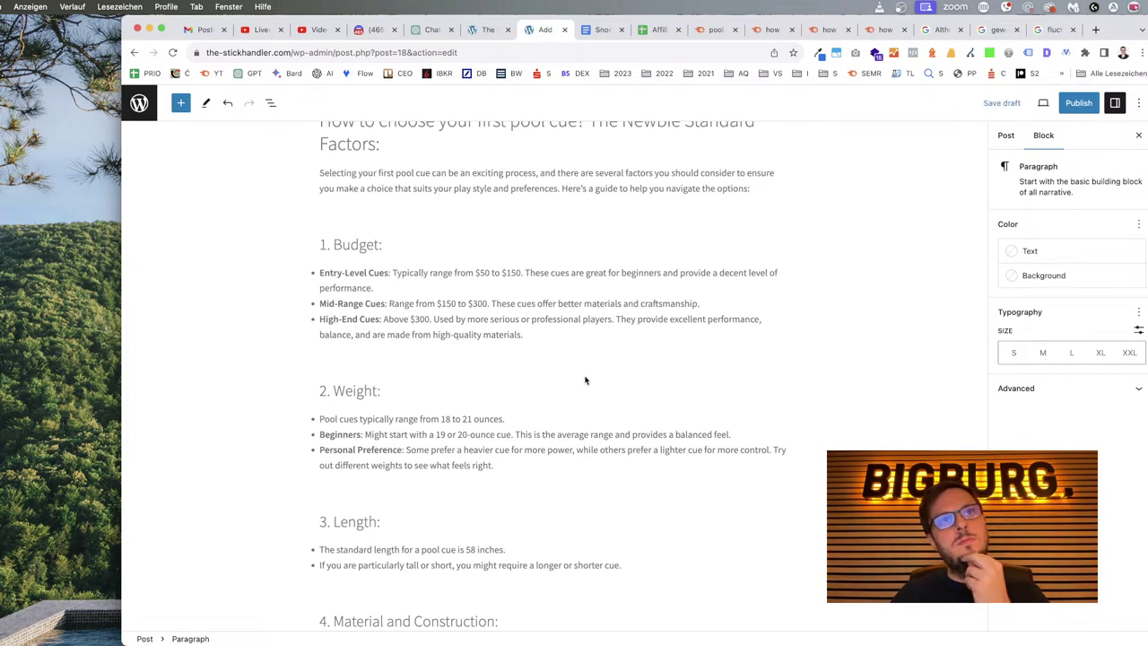
scroll(584, 380, "down", 8)
scroll(585, 378, "up", 15)
scroll(585, 376, "down", 10)
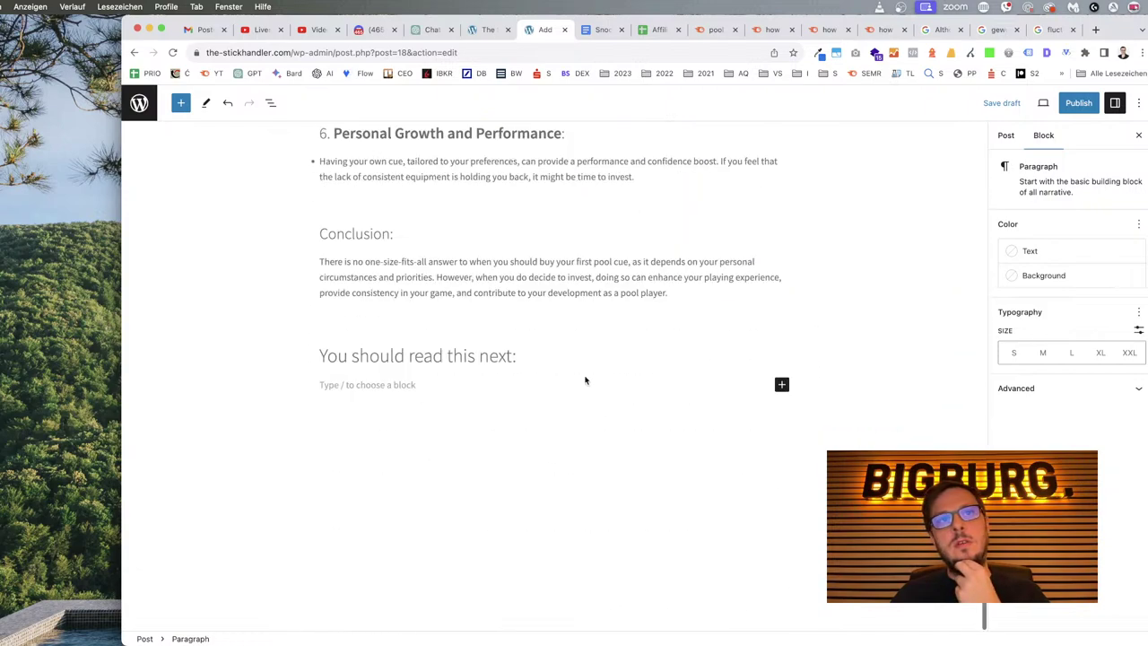
Write "To make the decision process easier for you, we have assembled a list of pool cue brand suitable for first-time cue buyers" under the closing heading.
left_click(410, 384)
type("To make")
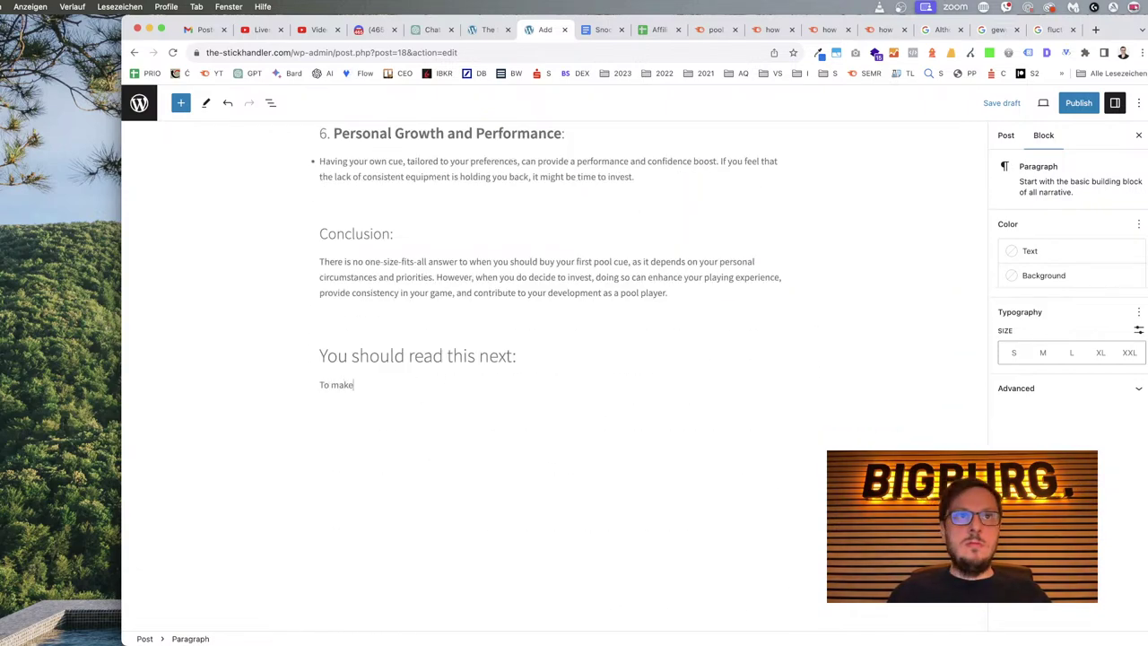
type(" the decision process easier for you, we have")
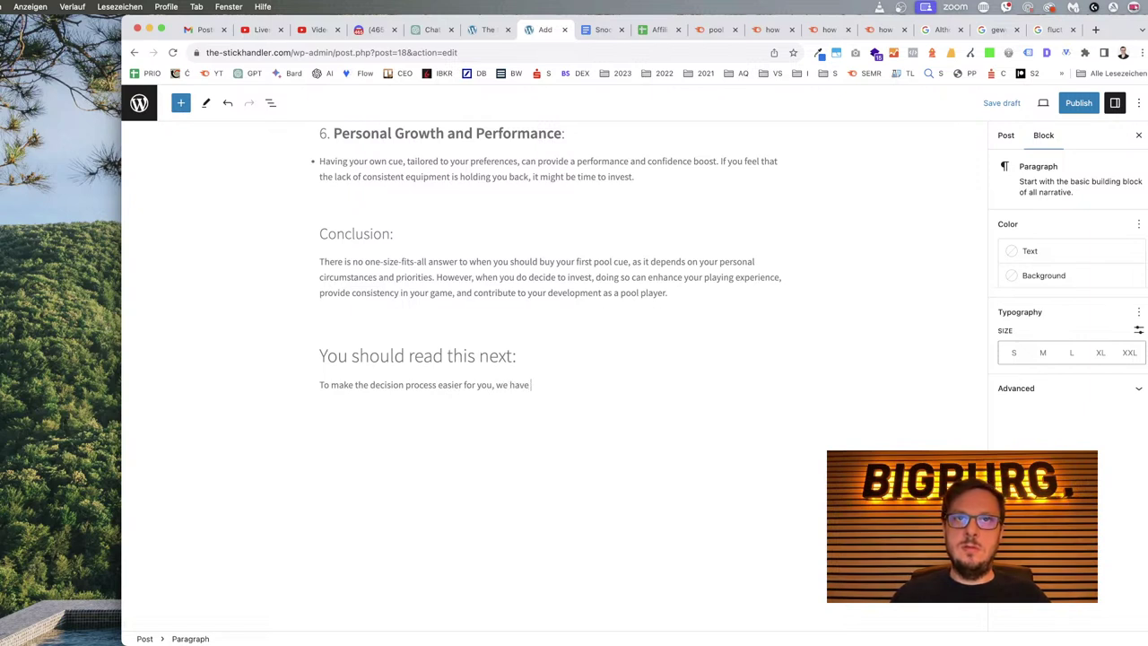
type(" assembled a list of")
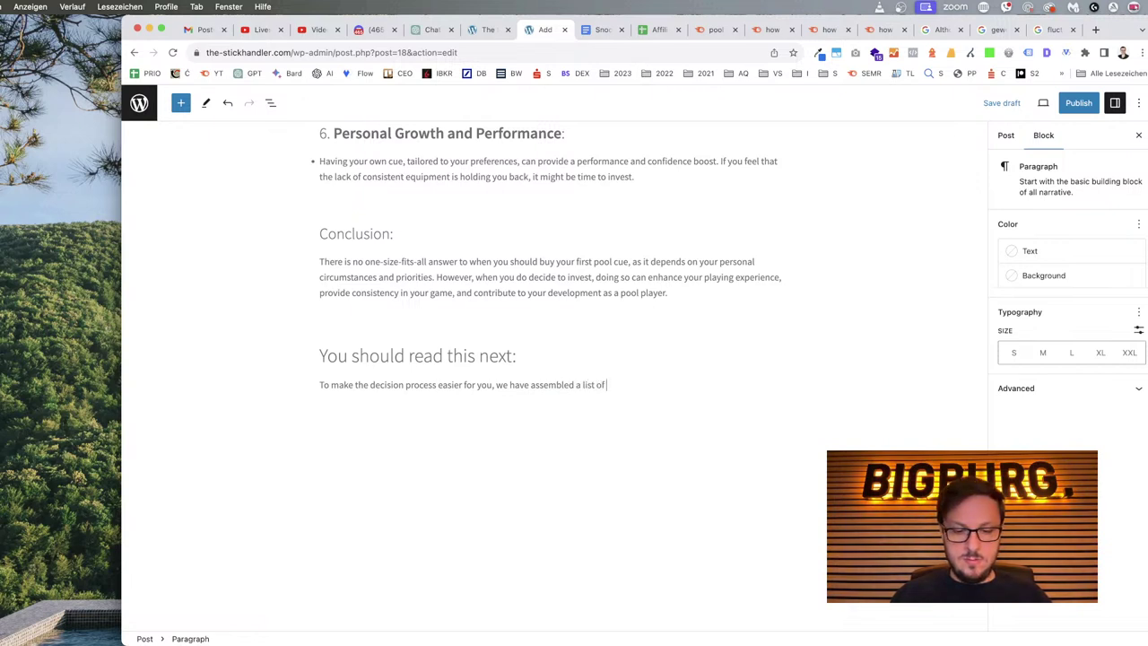
type(" pool cue brand")
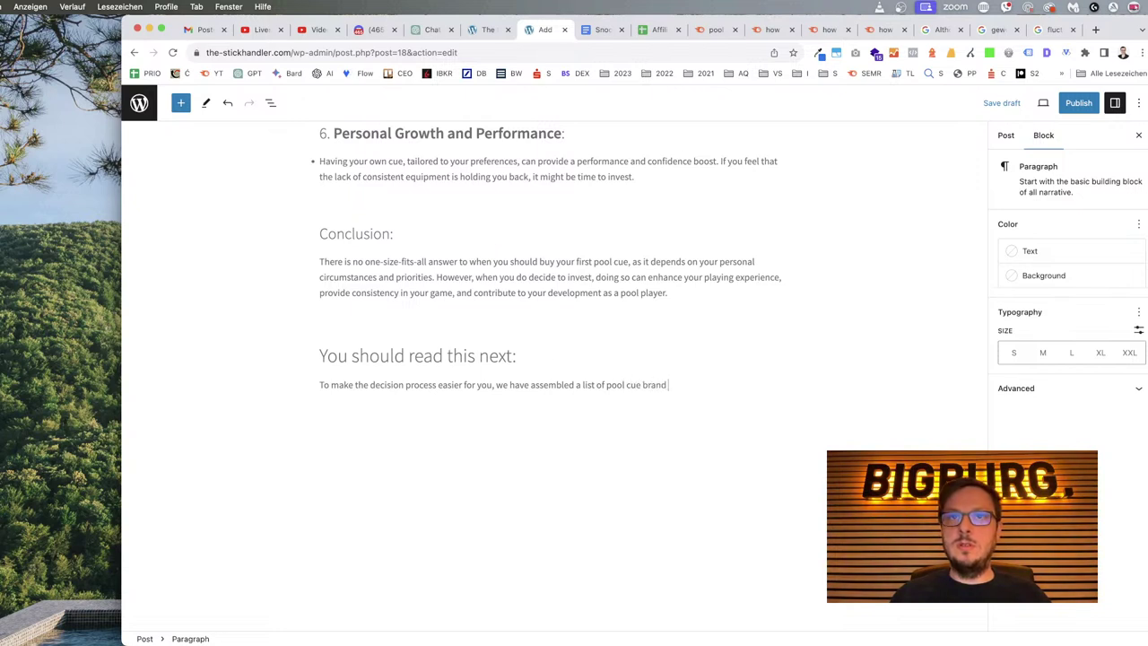
type(" suitable f")
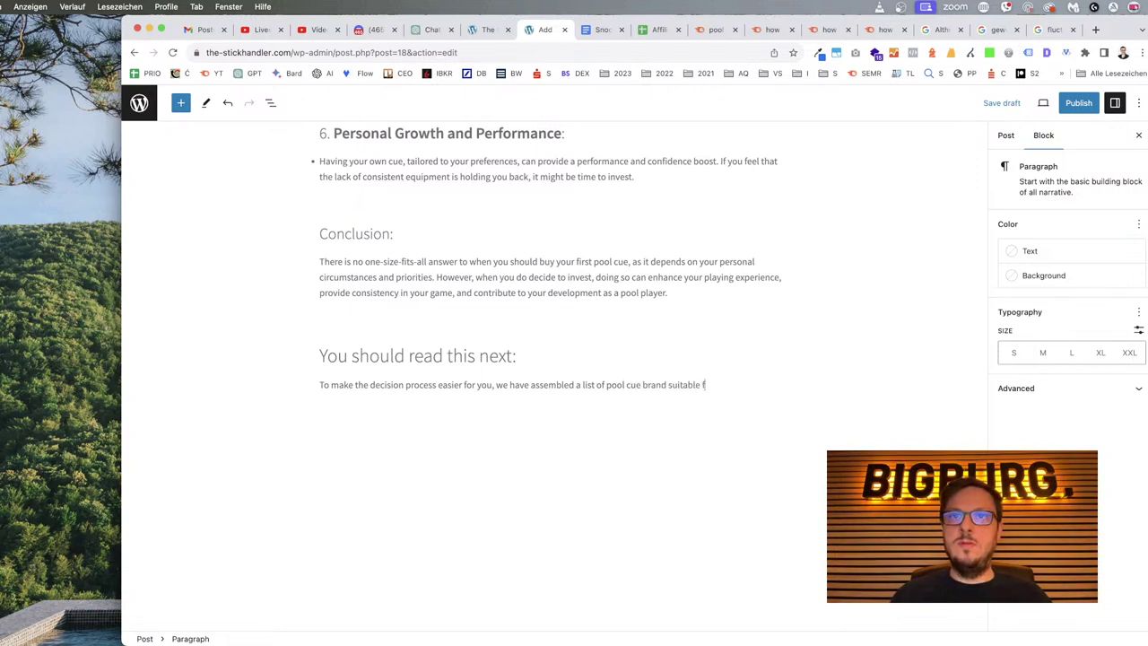
type("or first-time cue buyers")
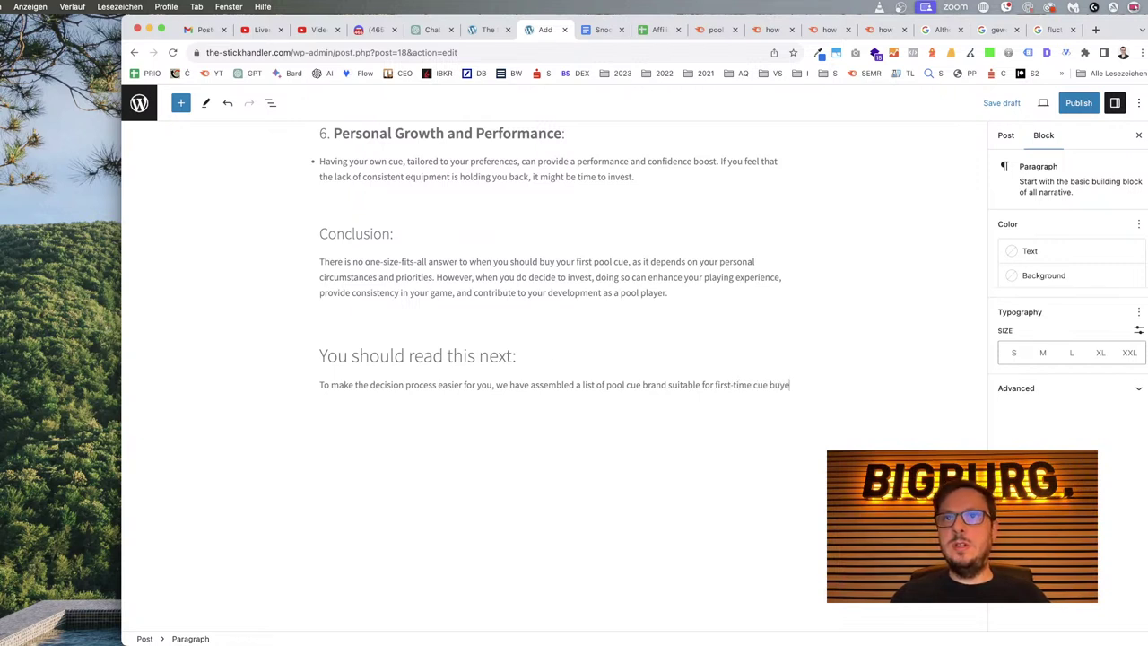
Correct the closing sentence by adding "pool" before "cue buyers" and changing "brand" to "brands".
left_click(755, 370)
type("pool")
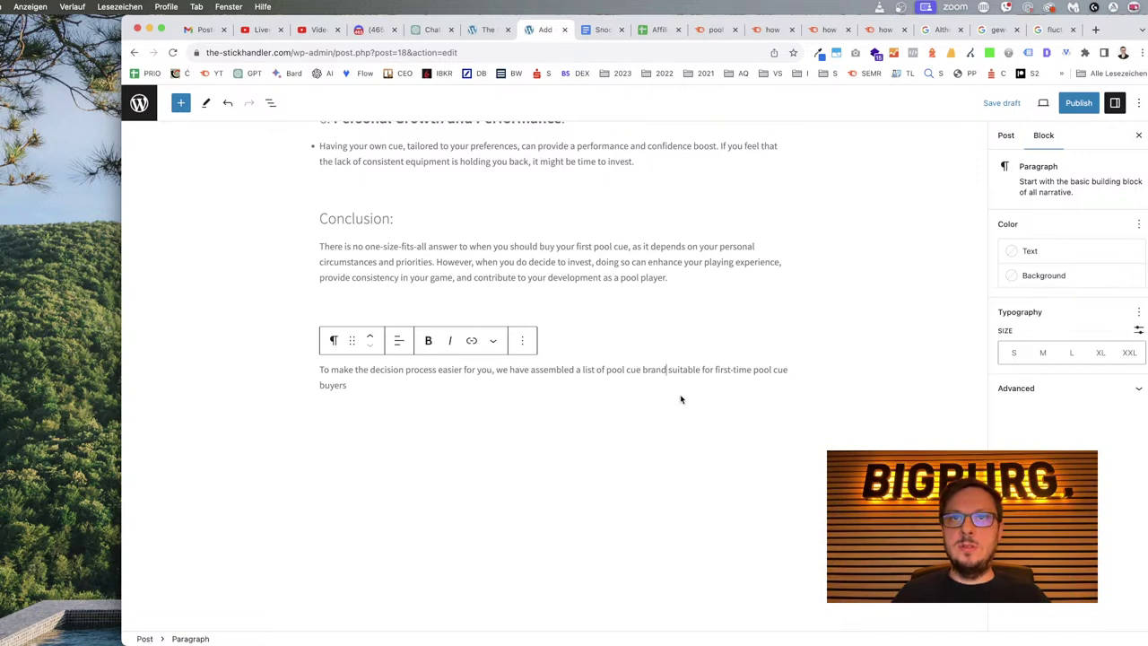
type("s")
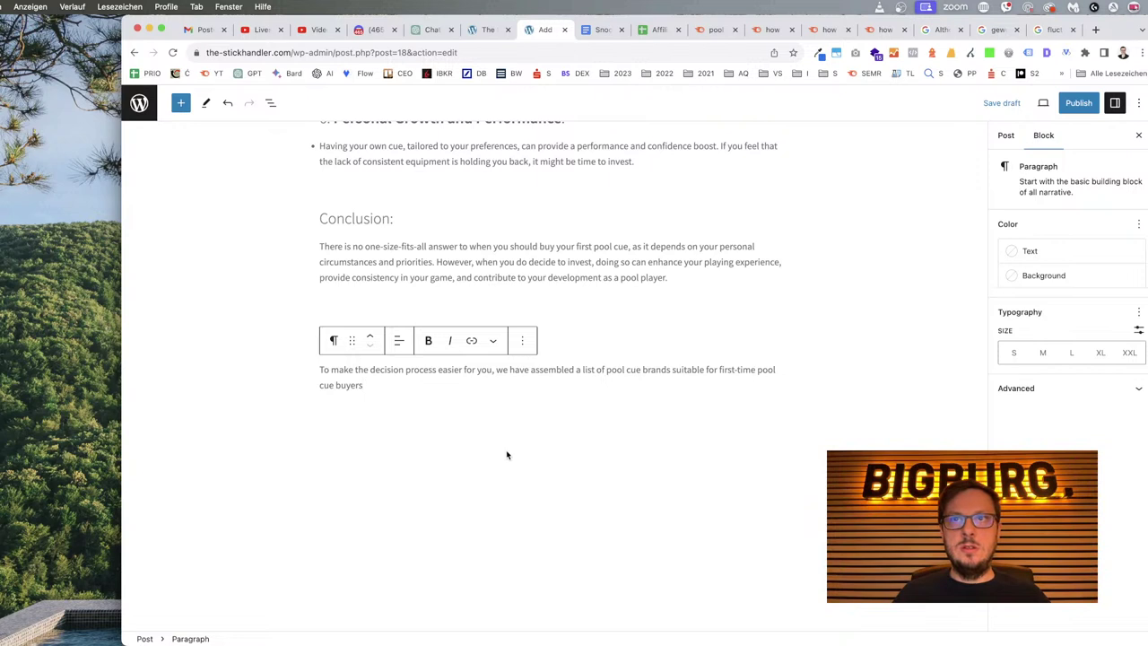
Extend the closing sentence after "cue buyers" with "and made a list of three recommendations".
type("and d")
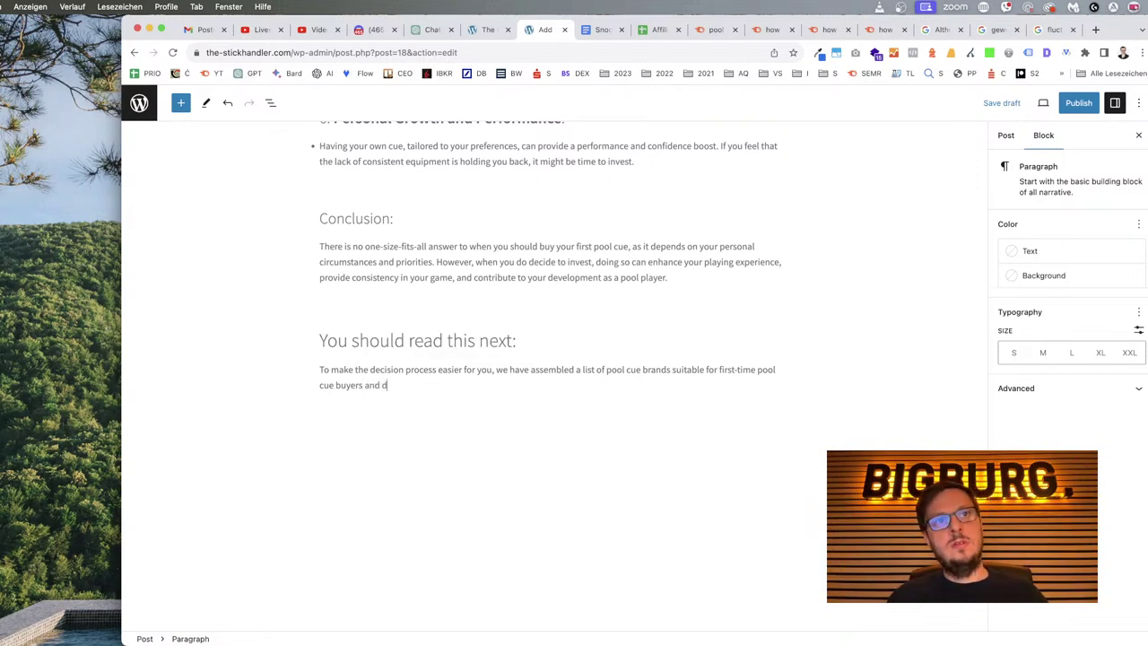
key("BackSpace")
type("made a list of")
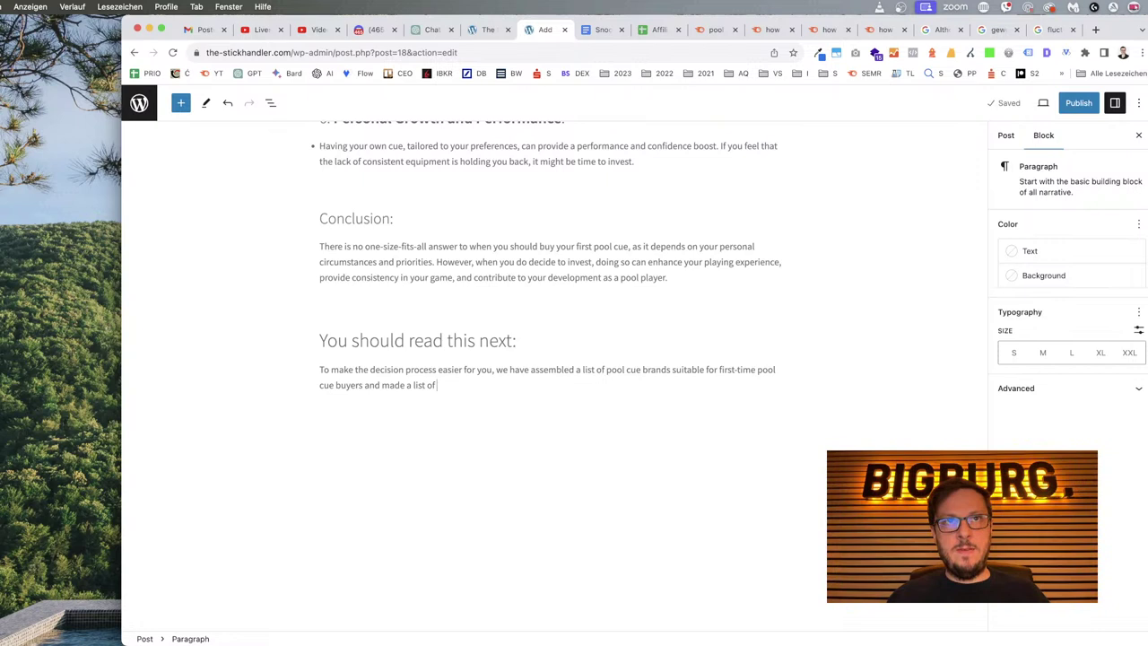
type("hre")
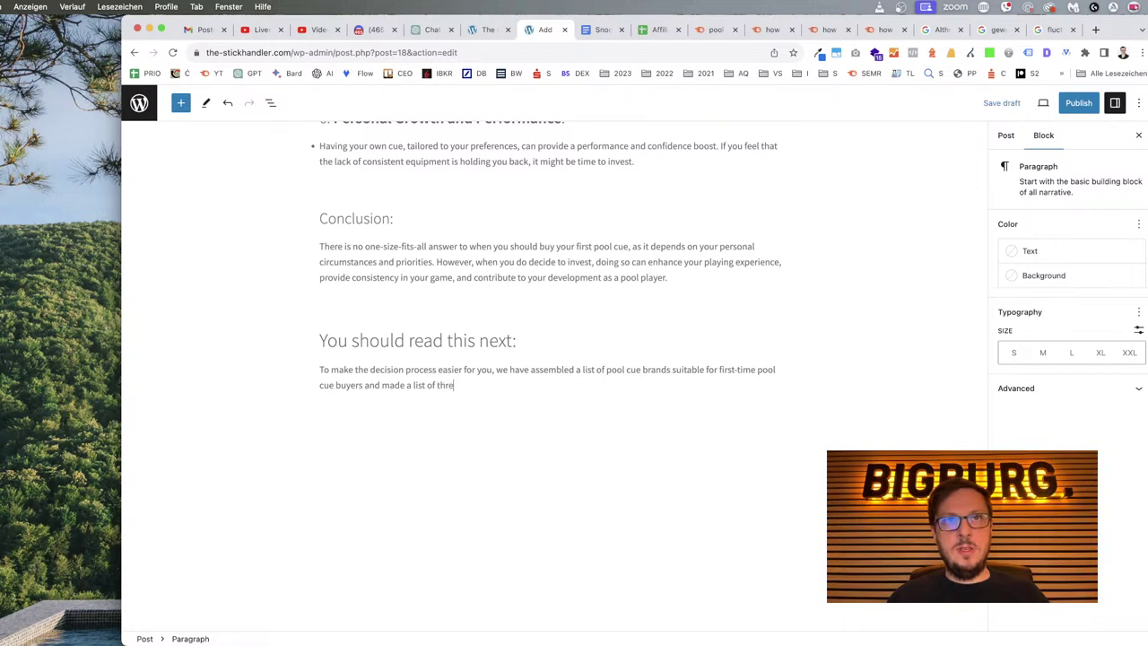
key("BackSpace")
key("BackSpace")
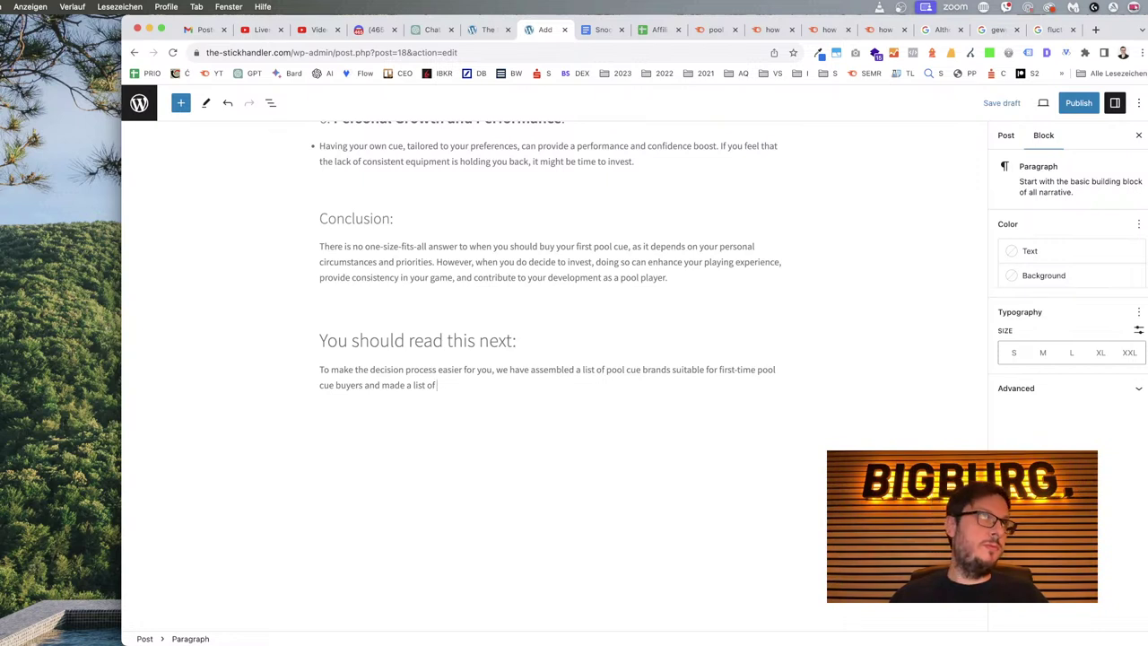
type("three re")
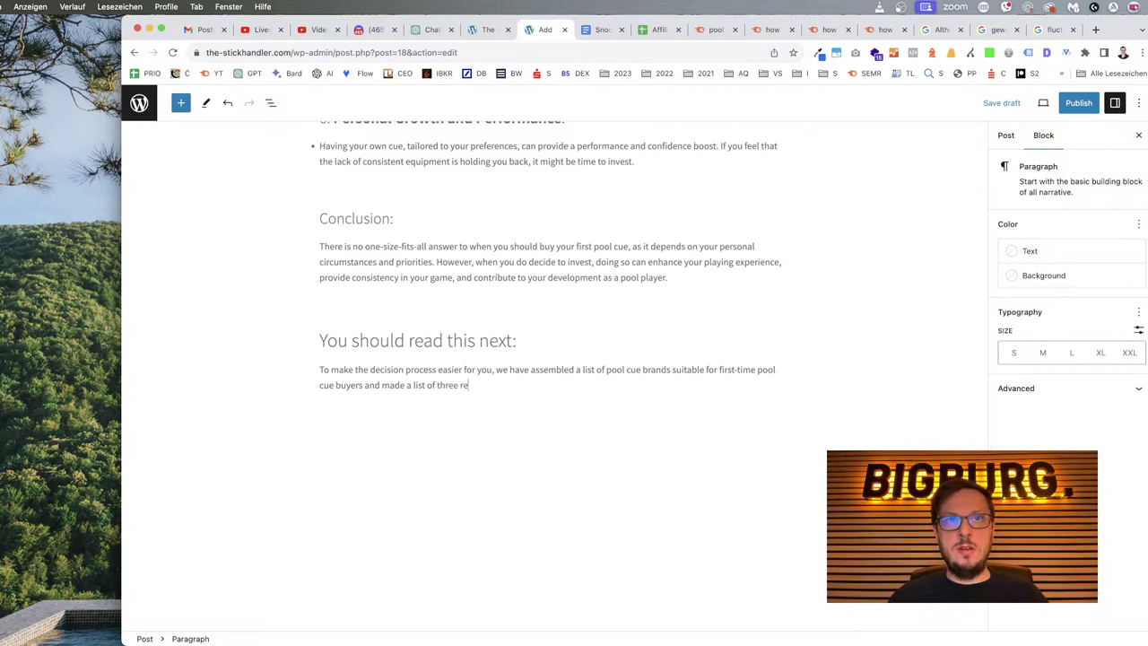
type("commendations")
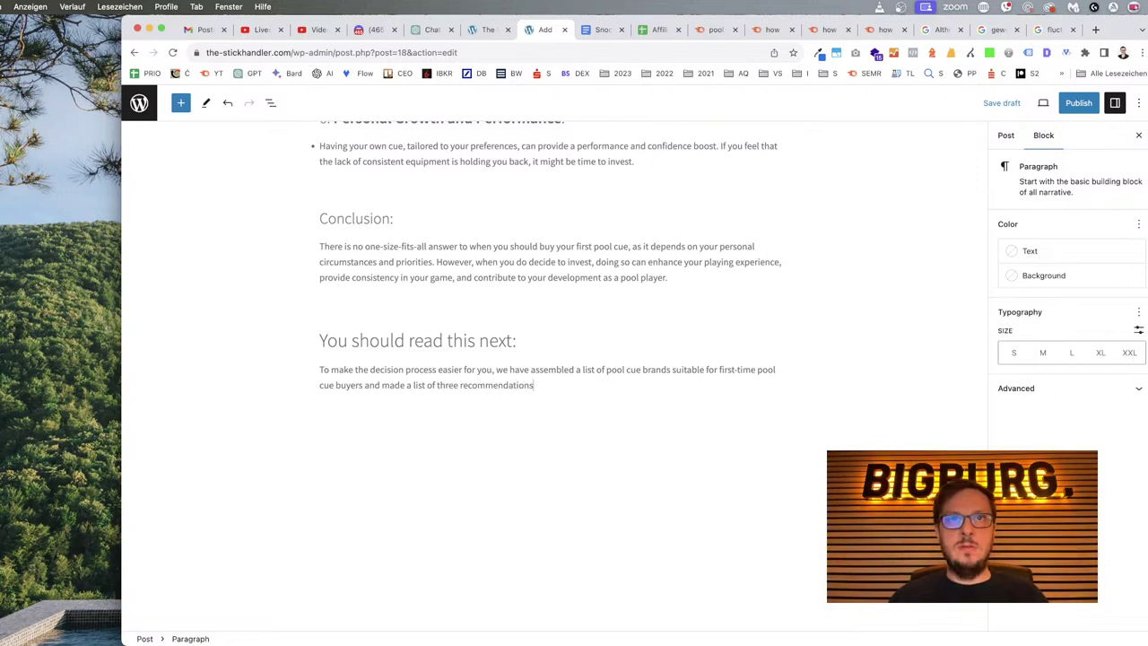
Insert "pool cue" before "recommendations" and continue the closing sentence with "for each price range".
left_click(459, 385)
type("pool cue")
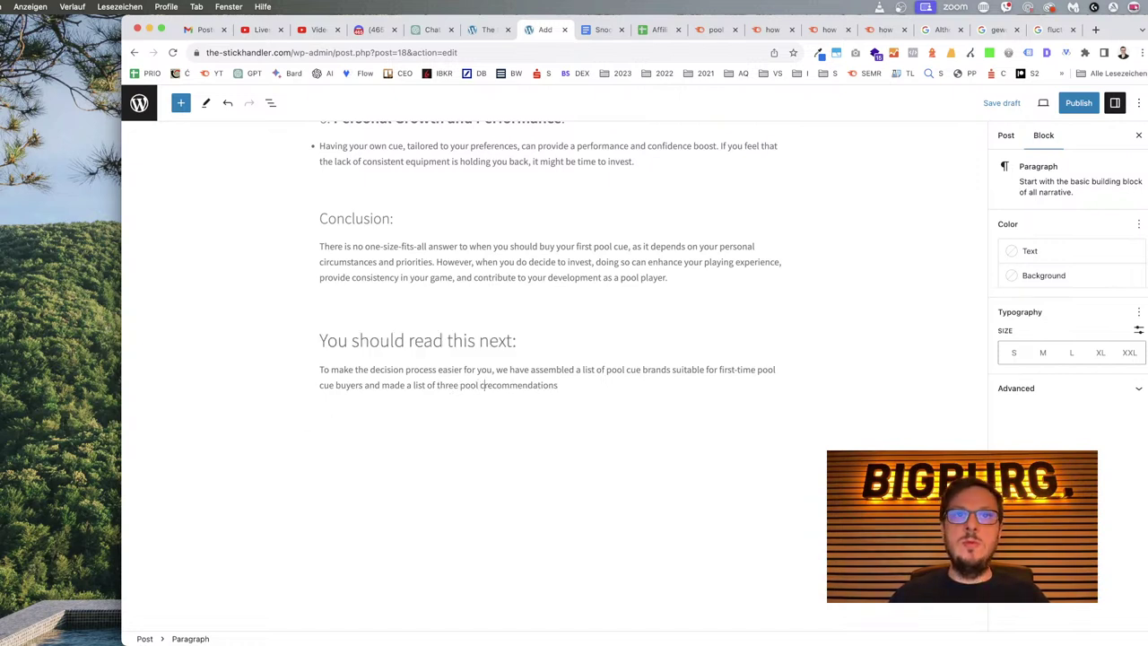
type(" for e")
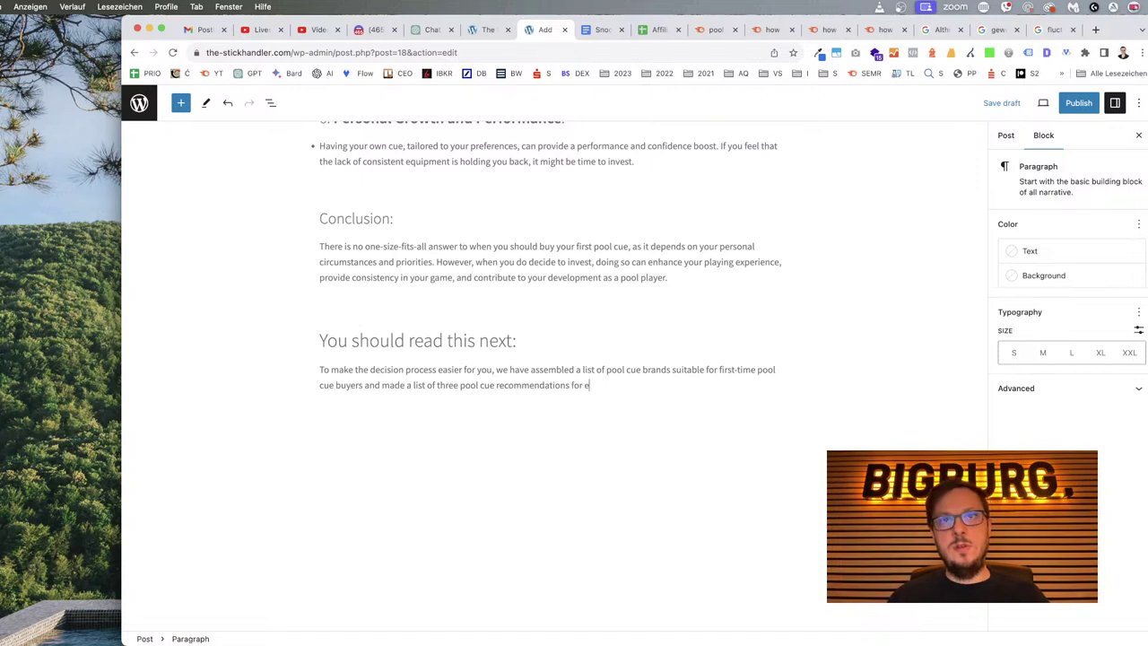
type("ach price")
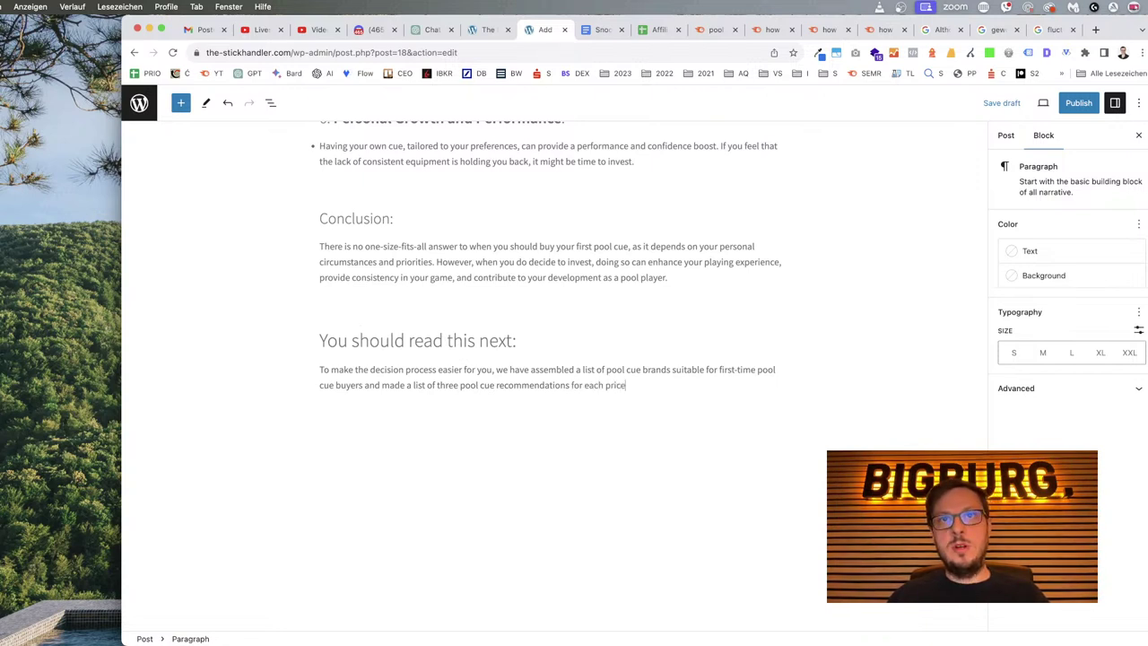
type(" range")
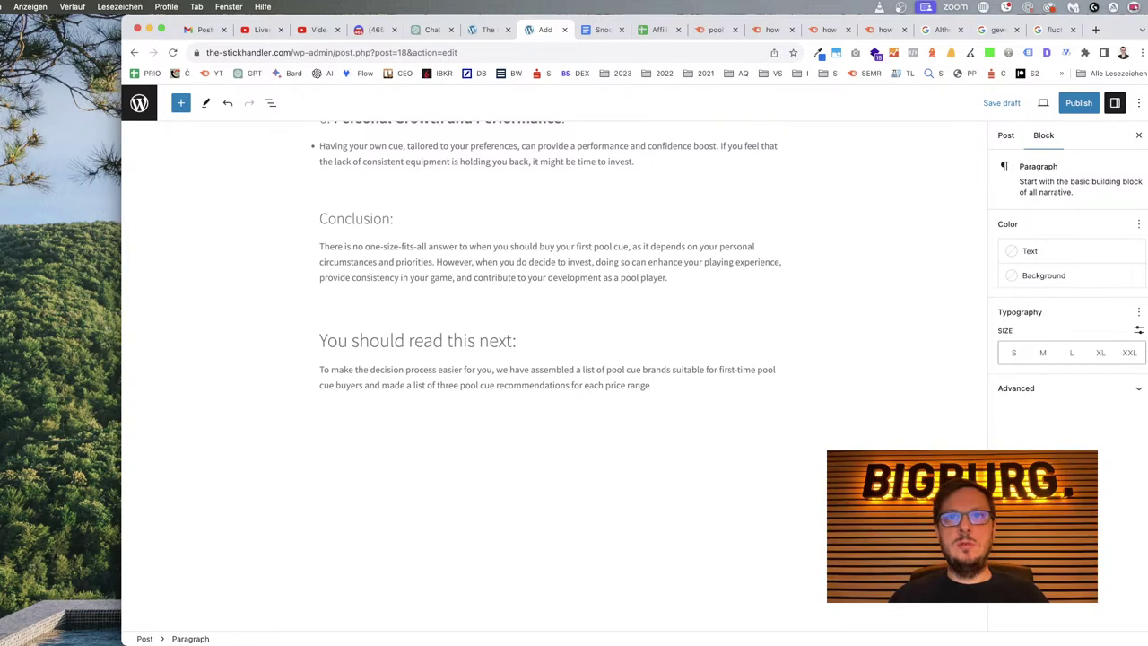
Check the entry-level price in the Budget section and finish the closing sentence with ", starting at $50.".
type(", starting a")
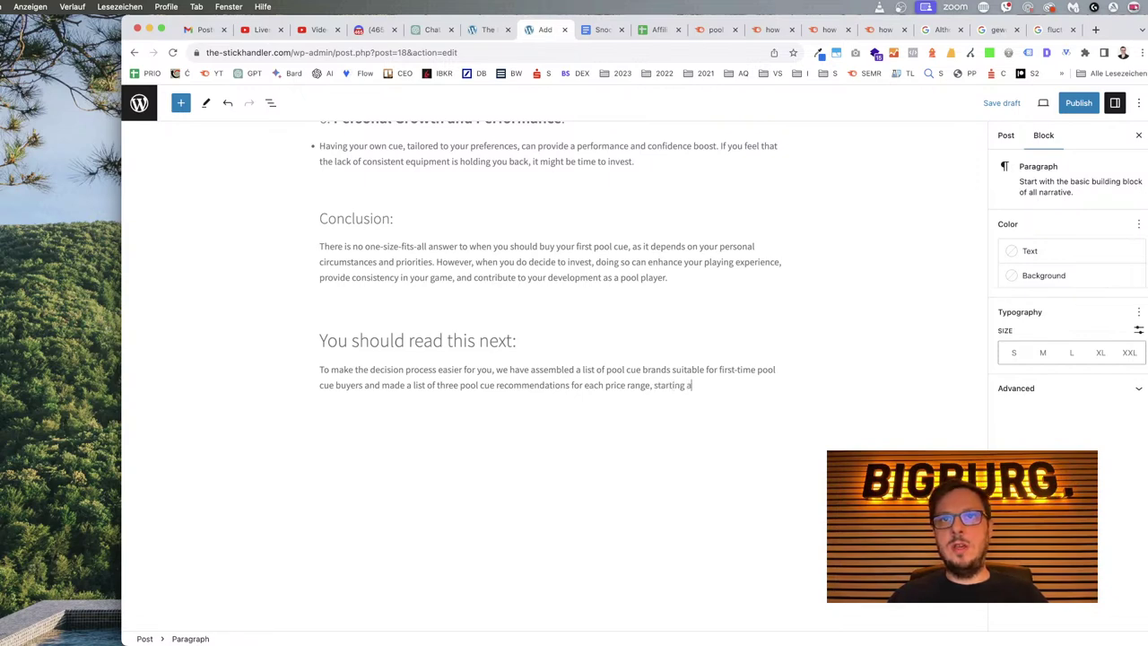
type("t")
scroll(322, 306, "up", 20)
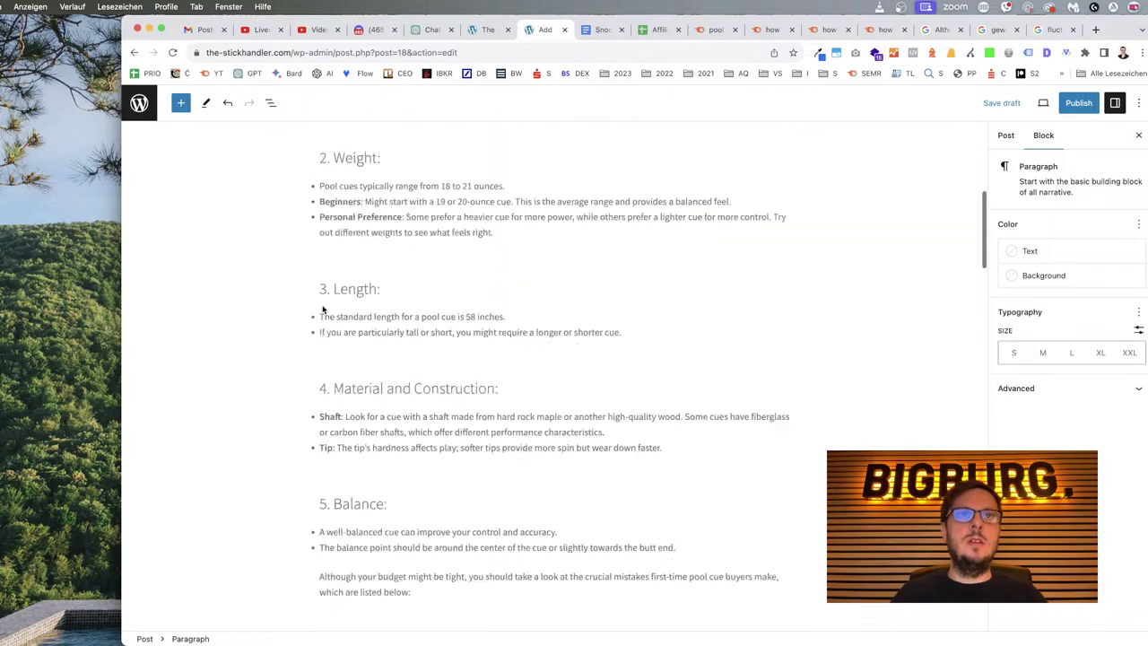
scroll(325, 312, "down", 5)
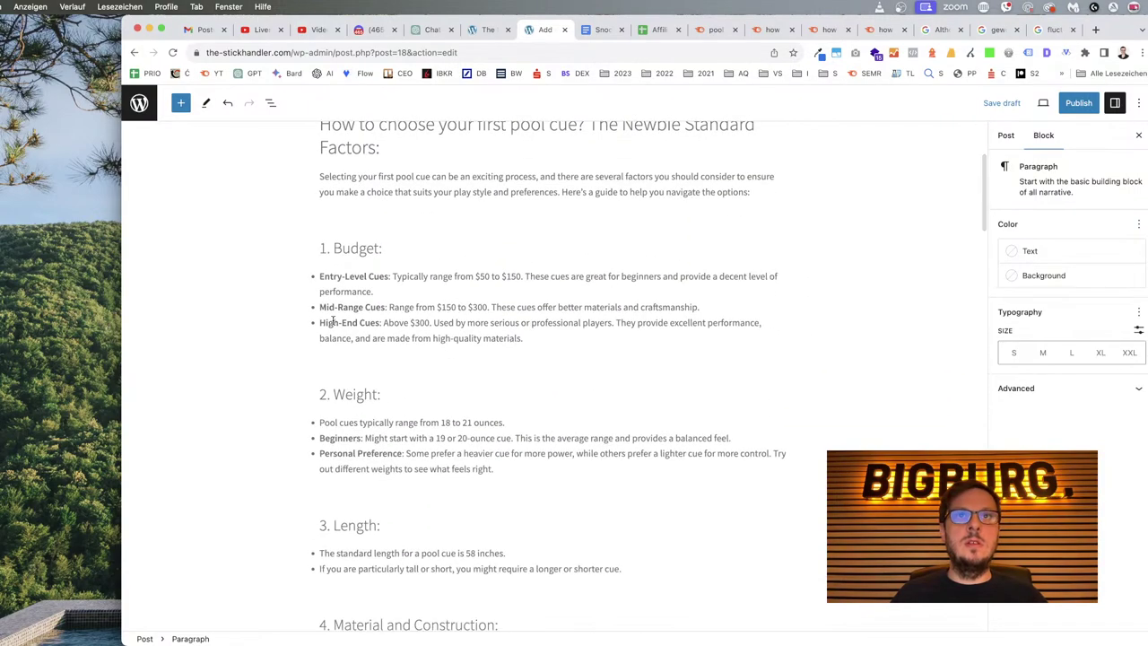
scroll(332, 318, "down", 15)
scroll(336, 319, "down", 12)
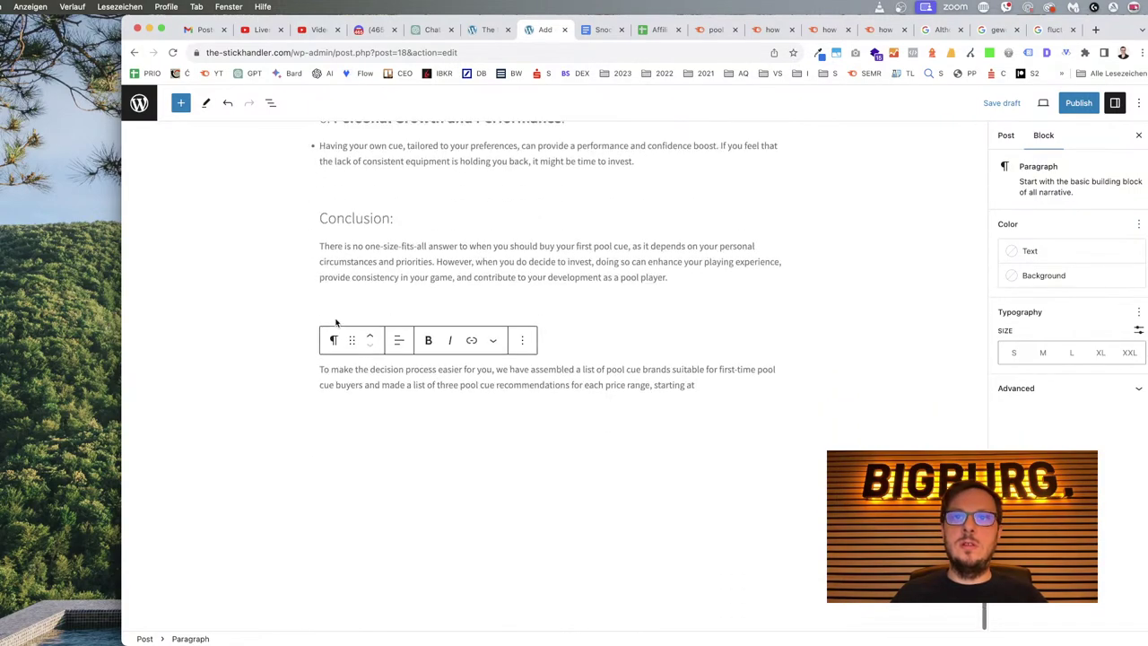
type("$50.")
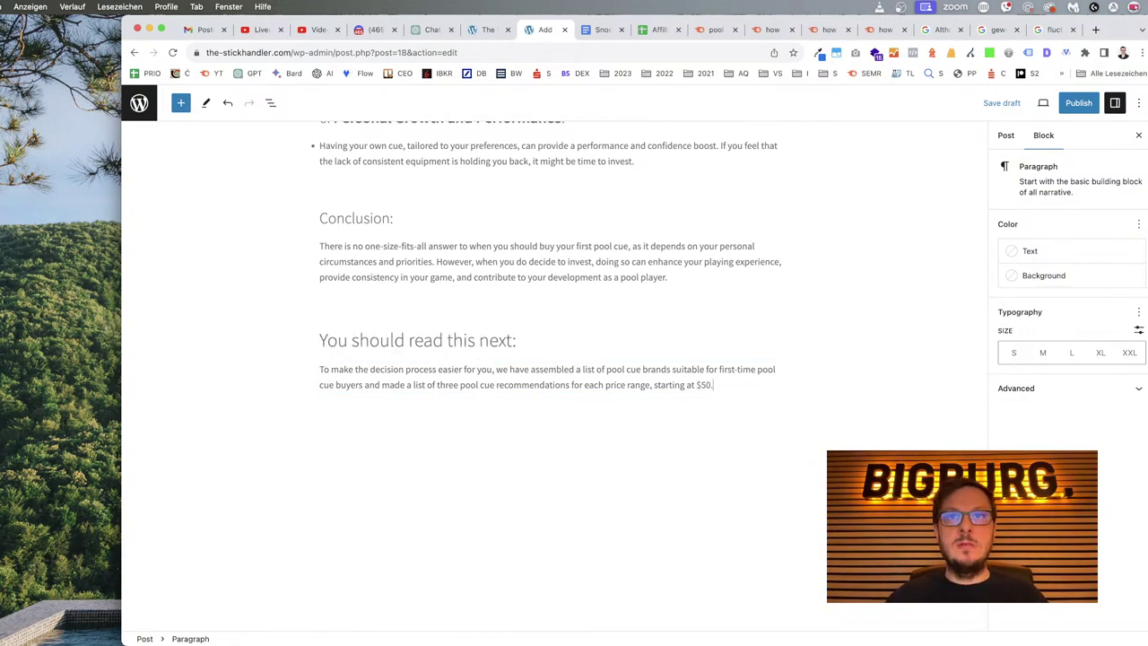
Add the sentence "You can read it here." to the end of the closing paragraph.
type(" You ca")
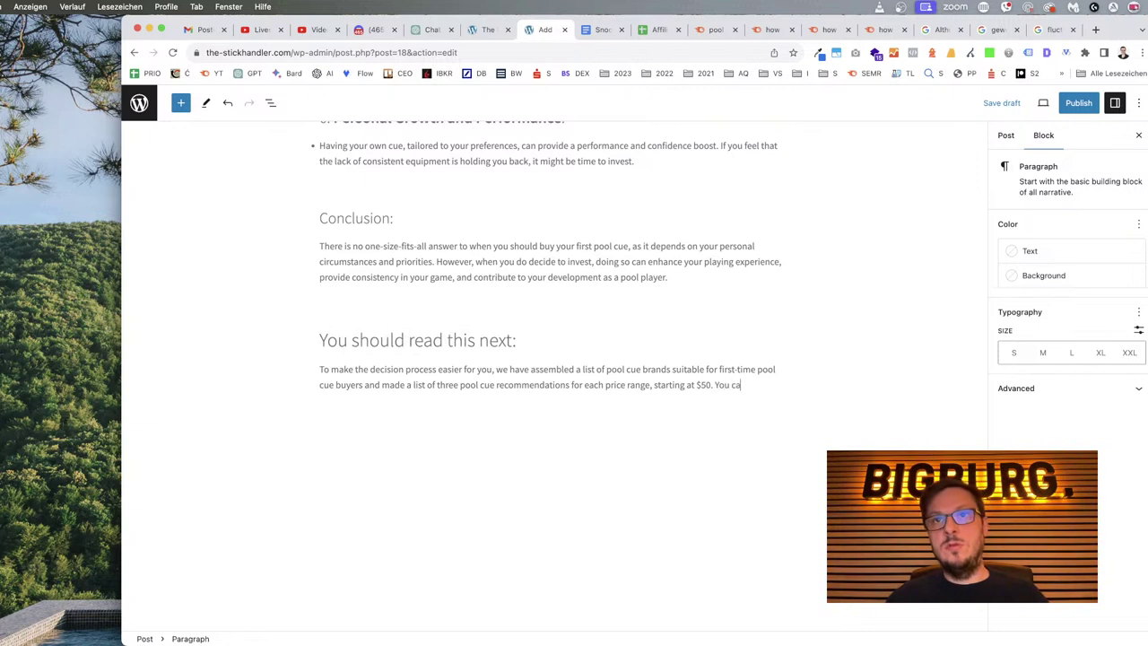
type("n re")
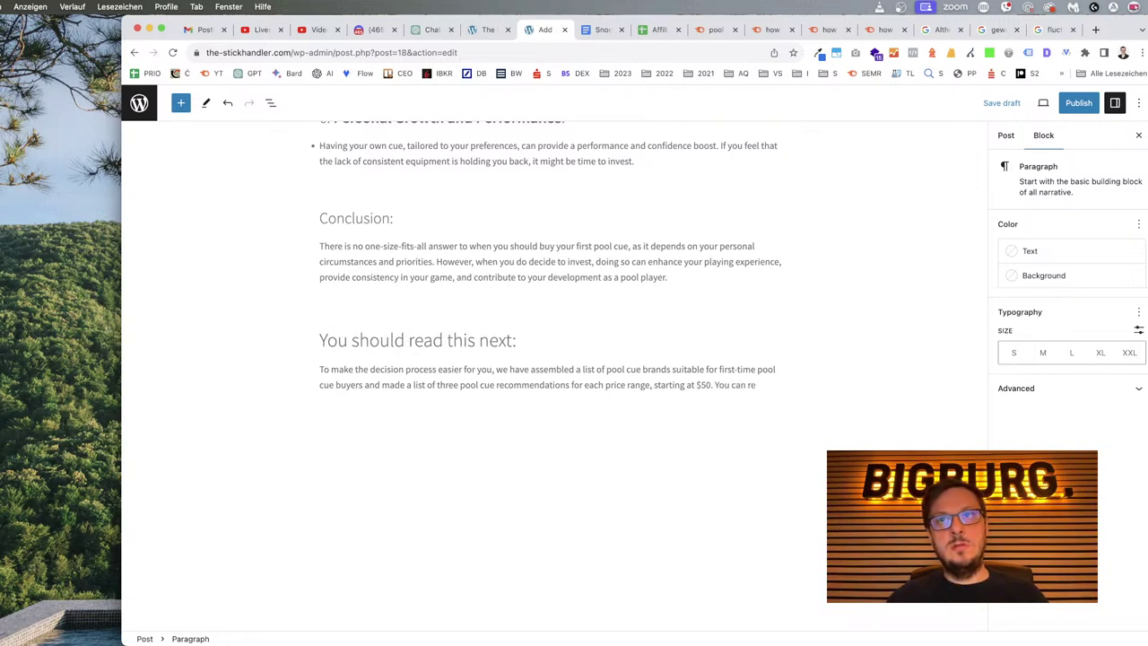
type("ad it here.")
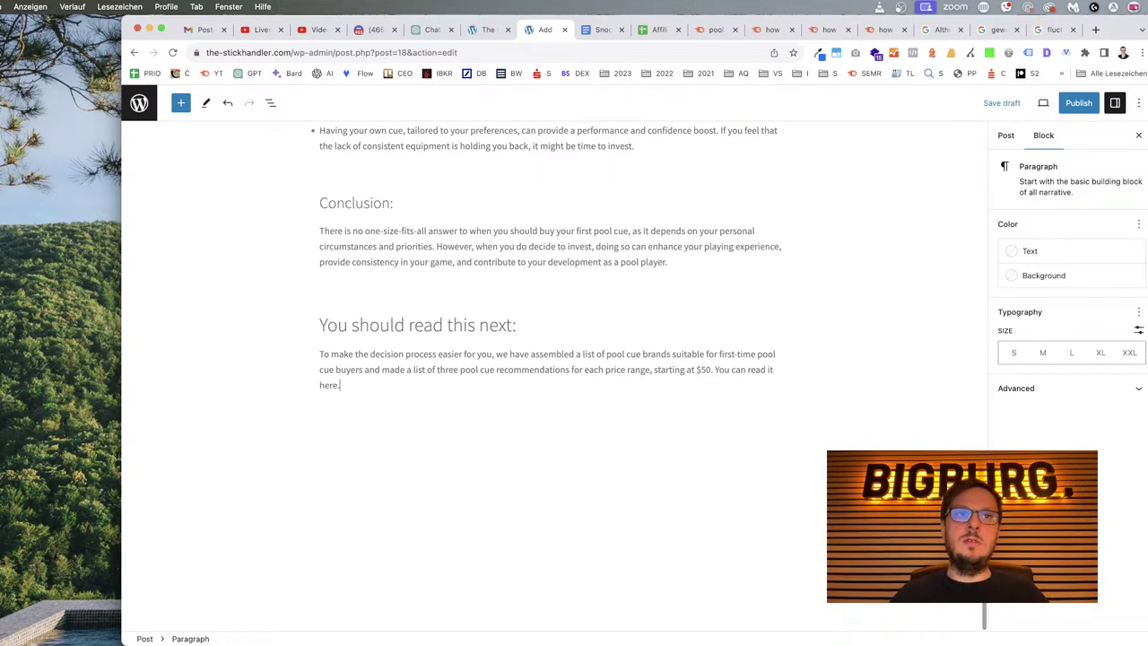
Make the sentence "You can read it here." bold in the closing paragraph.
left_click(611, 302)
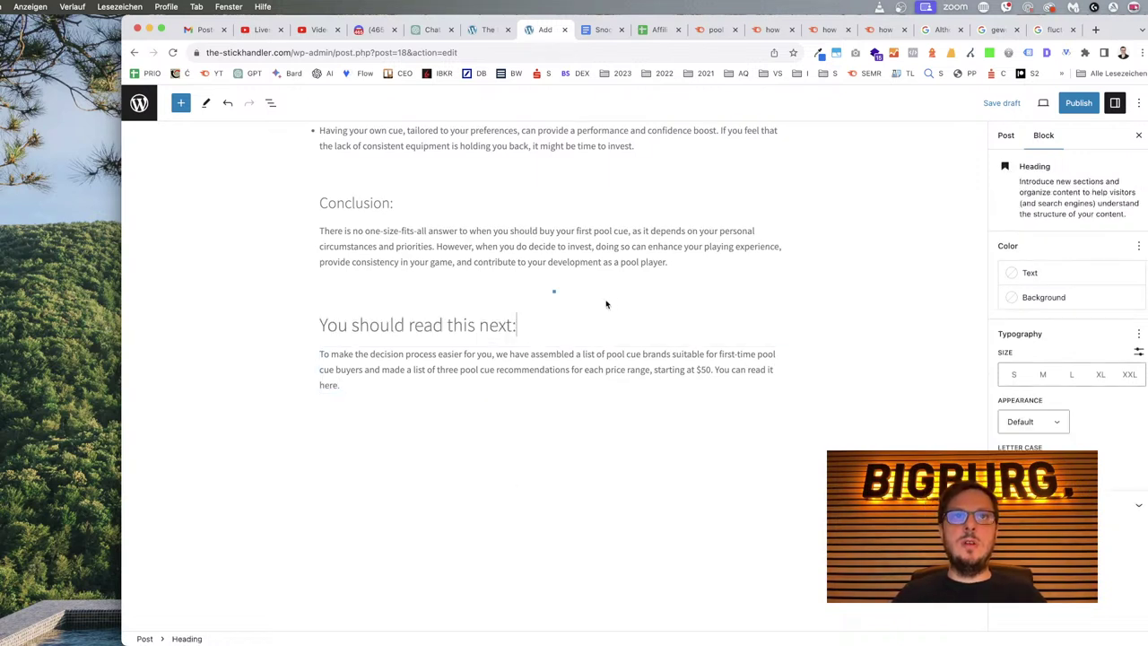
left_click(448, 325)
left_click(474, 324)
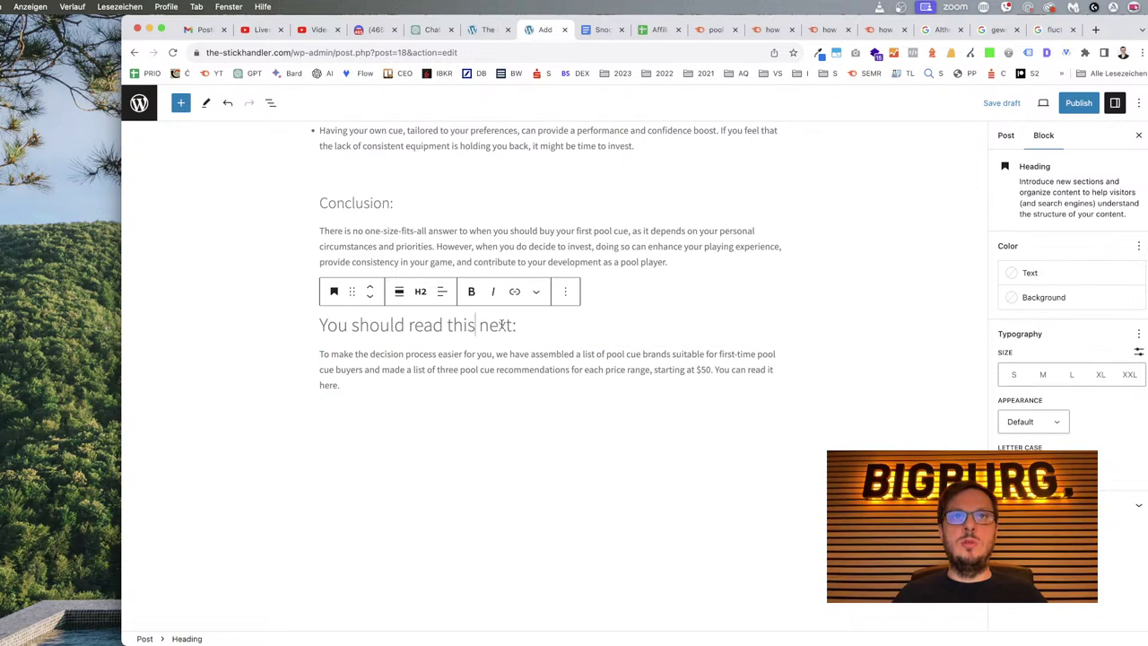
left_click(451, 358)
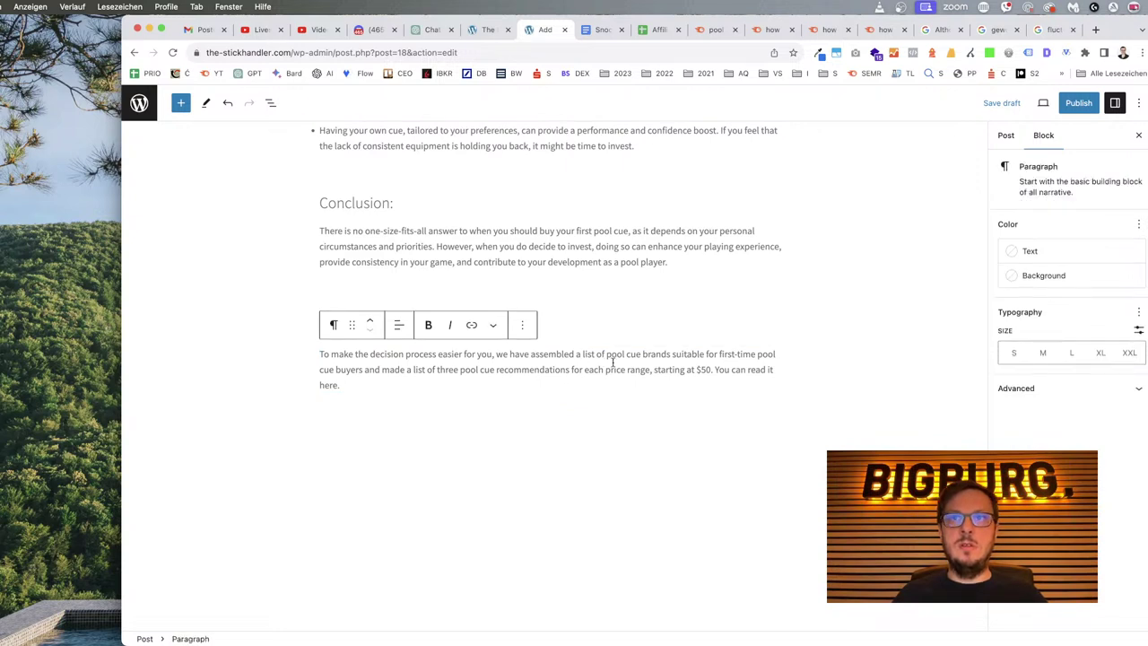
left_click_drag(715, 369, 469, 392)
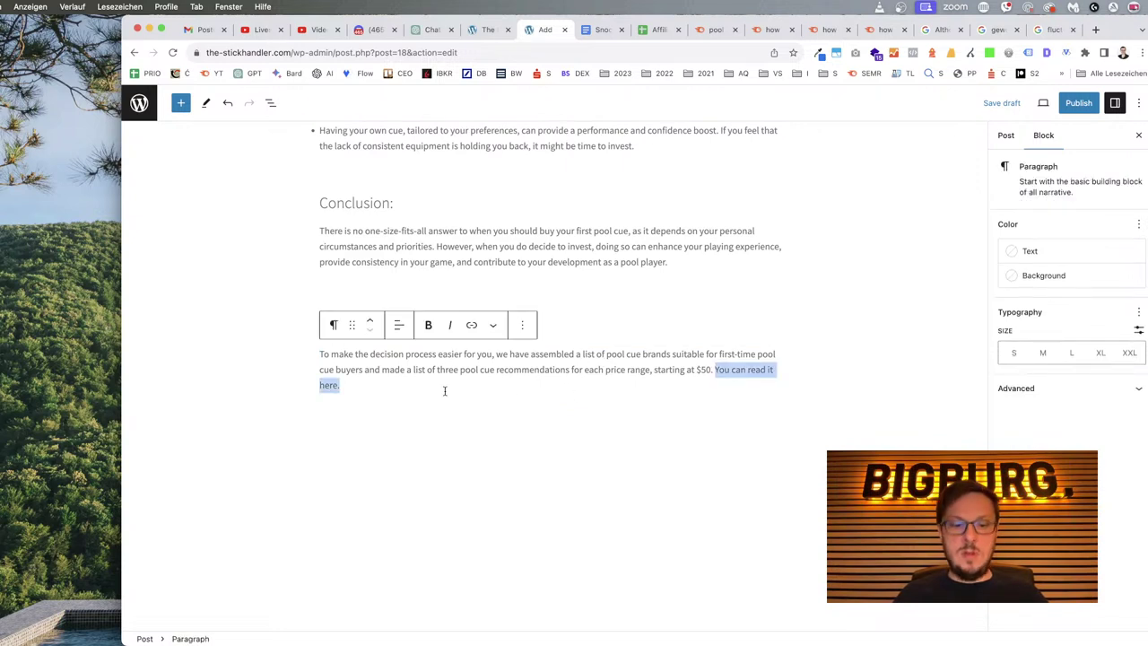
left_click(543, 382)
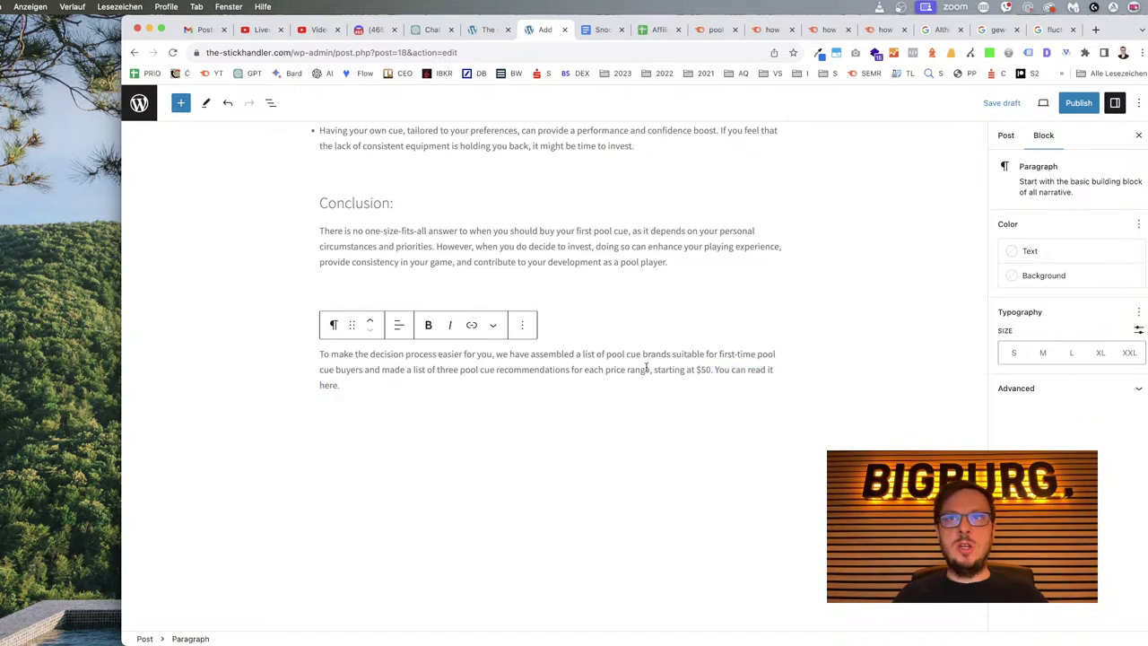
left_click_drag(714, 370, 714, 381)
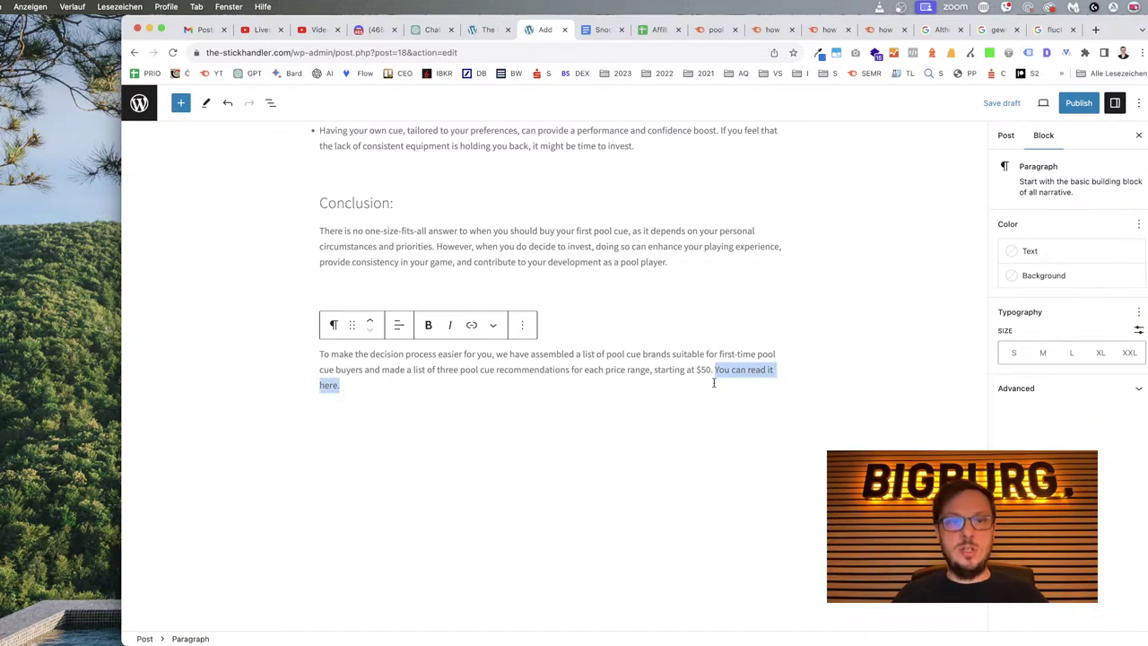
key("ctrl+b")
left_click(633, 382)
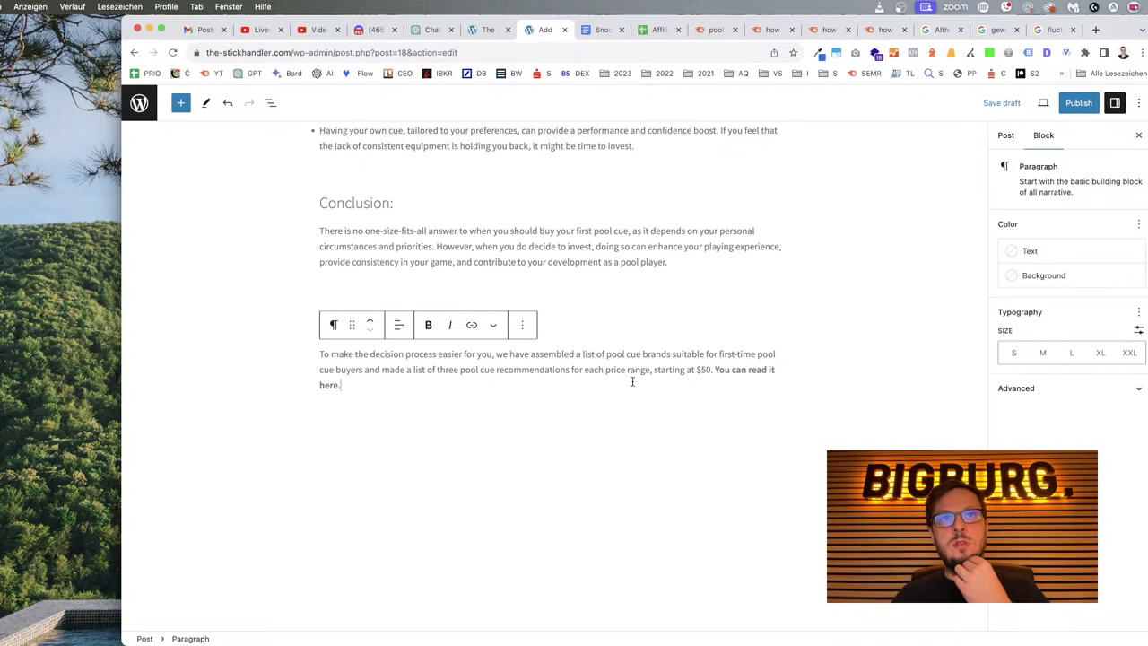
Review the article from the end back up to the Budget, Weight and Length sections, examining the advice given under each.
scroll(642, 366, "up", 15)
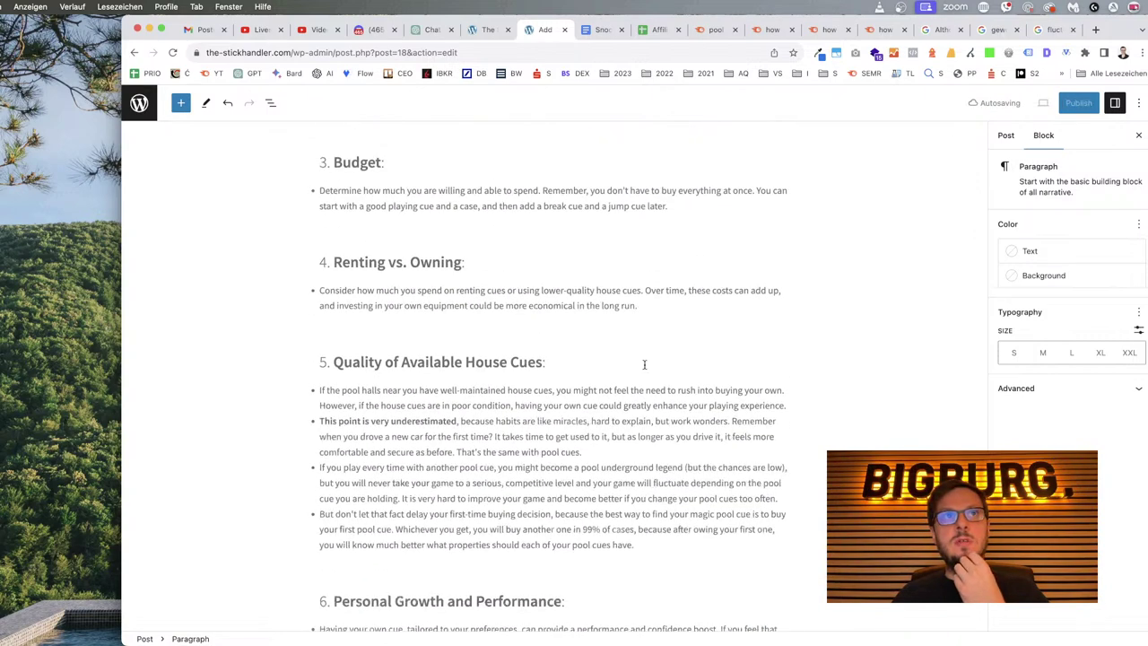
scroll(644, 364, "up", 5)
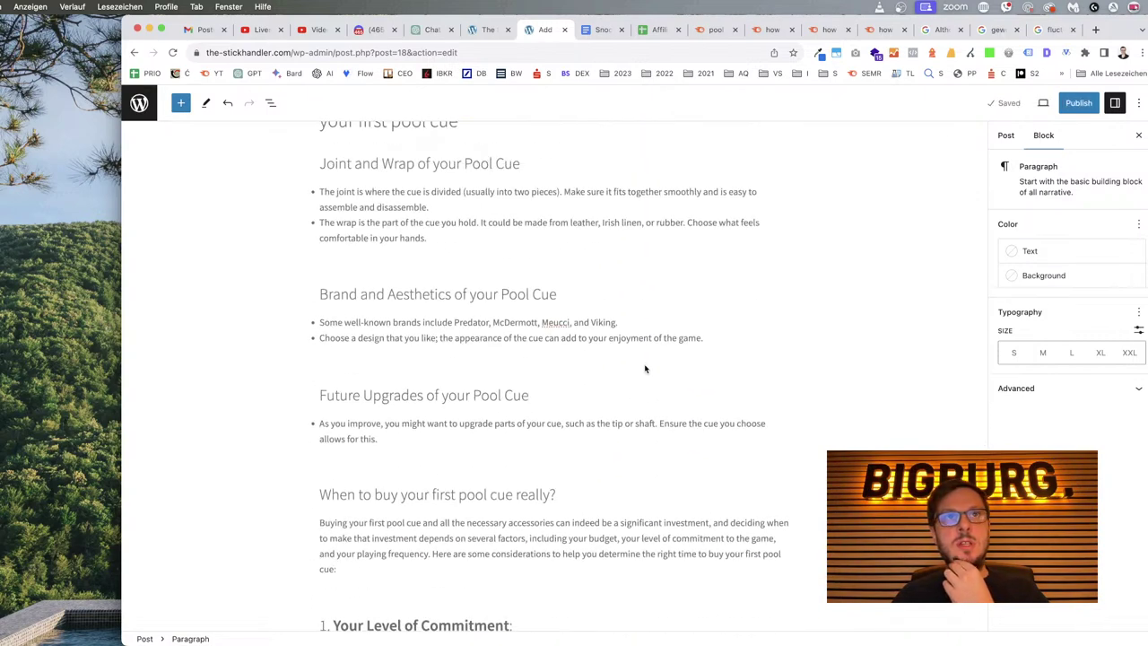
scroll(644, 363, "up", 5)
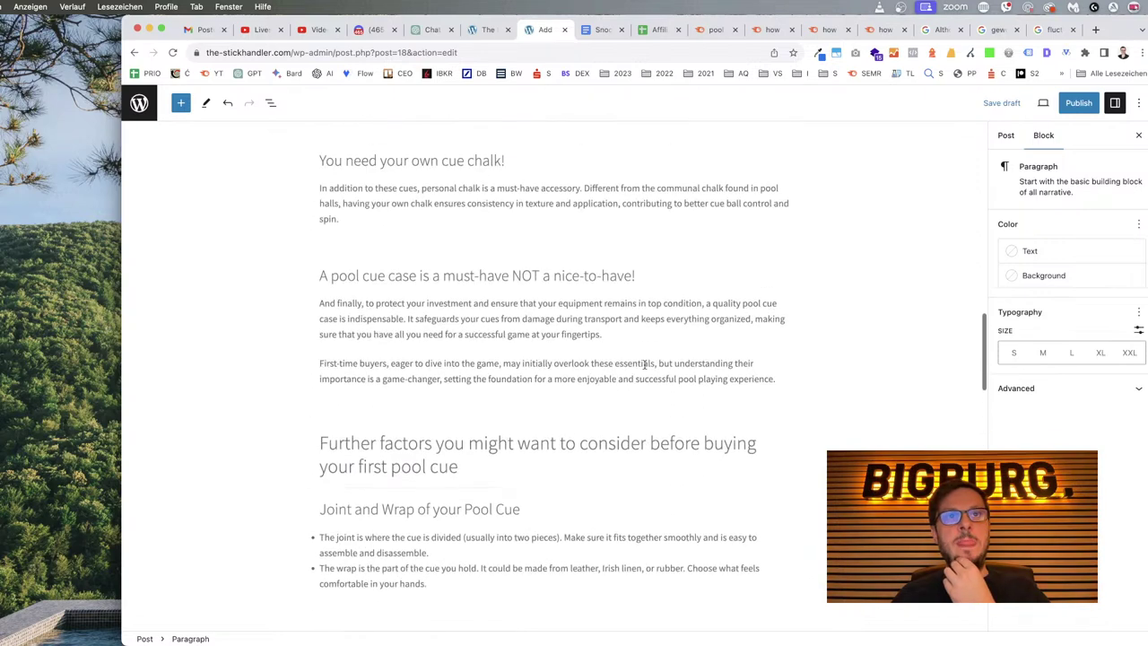
scroll(643, 363, "up", 12)
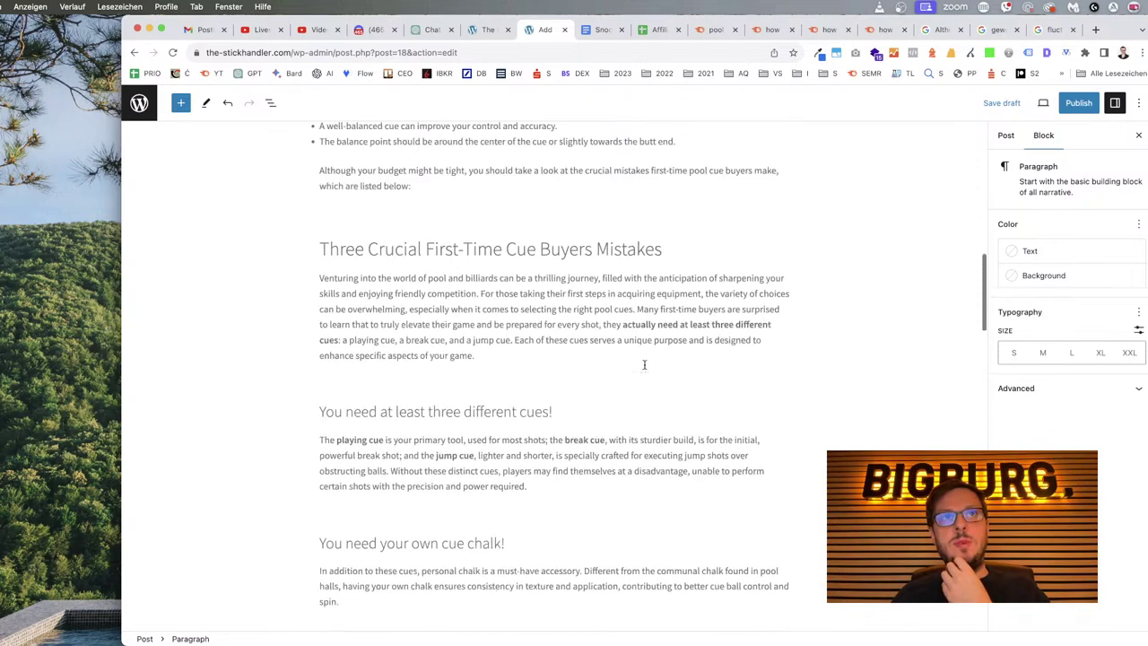
scroll(643, 364, "up", 3)
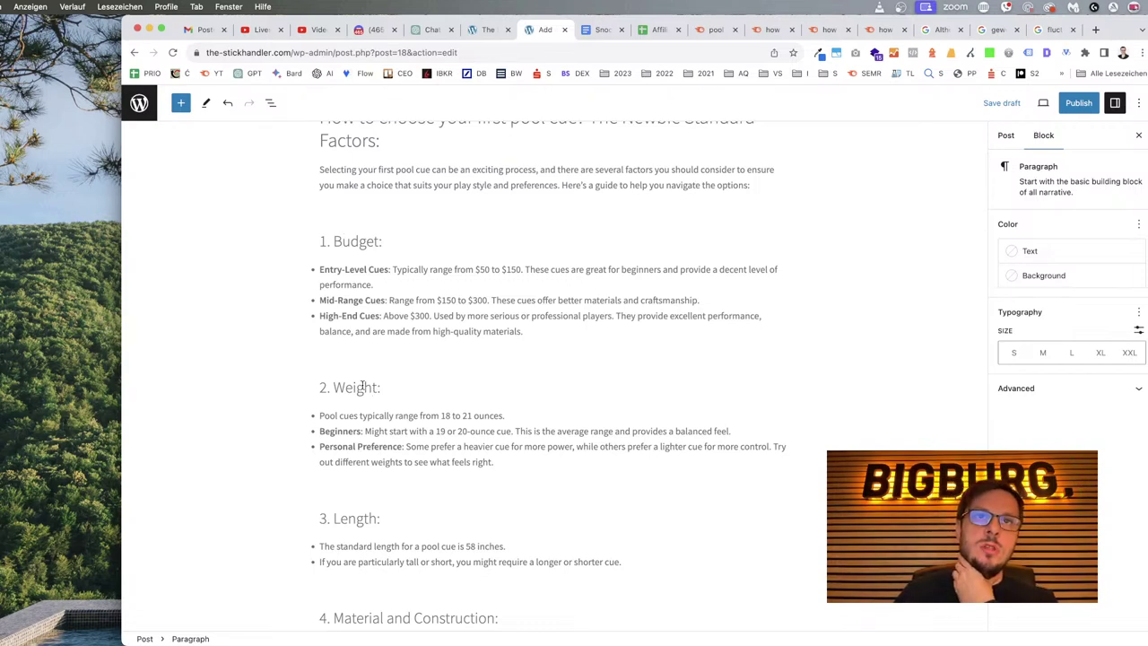
scroll(568, 416, "down", 3)
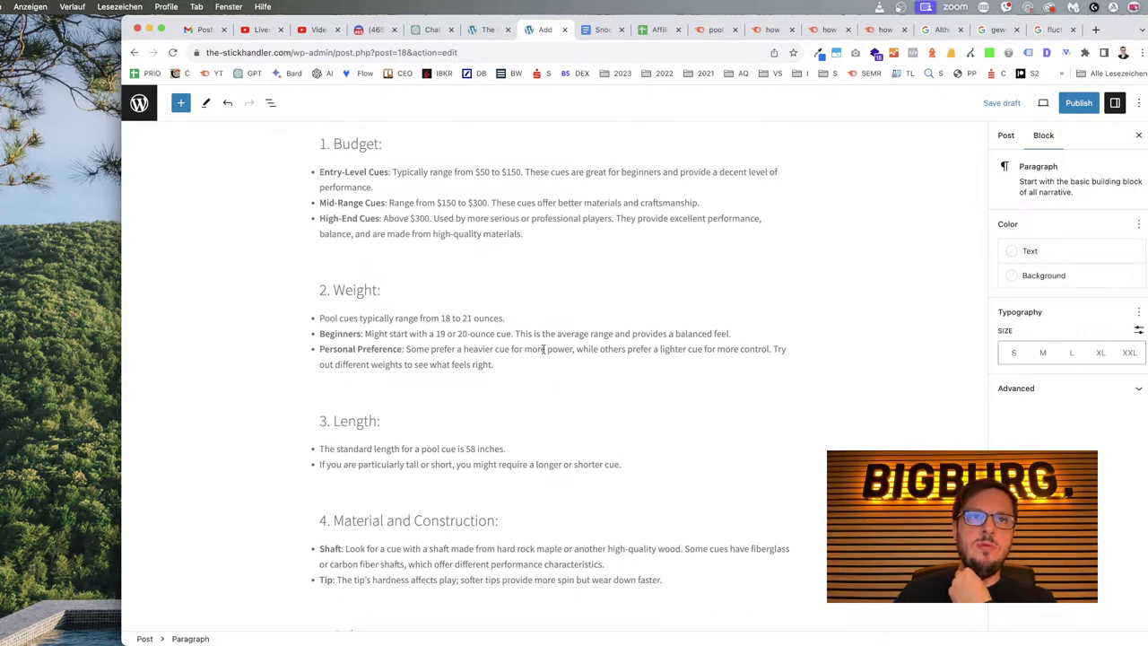
scroll(513, 461, "down", 5)
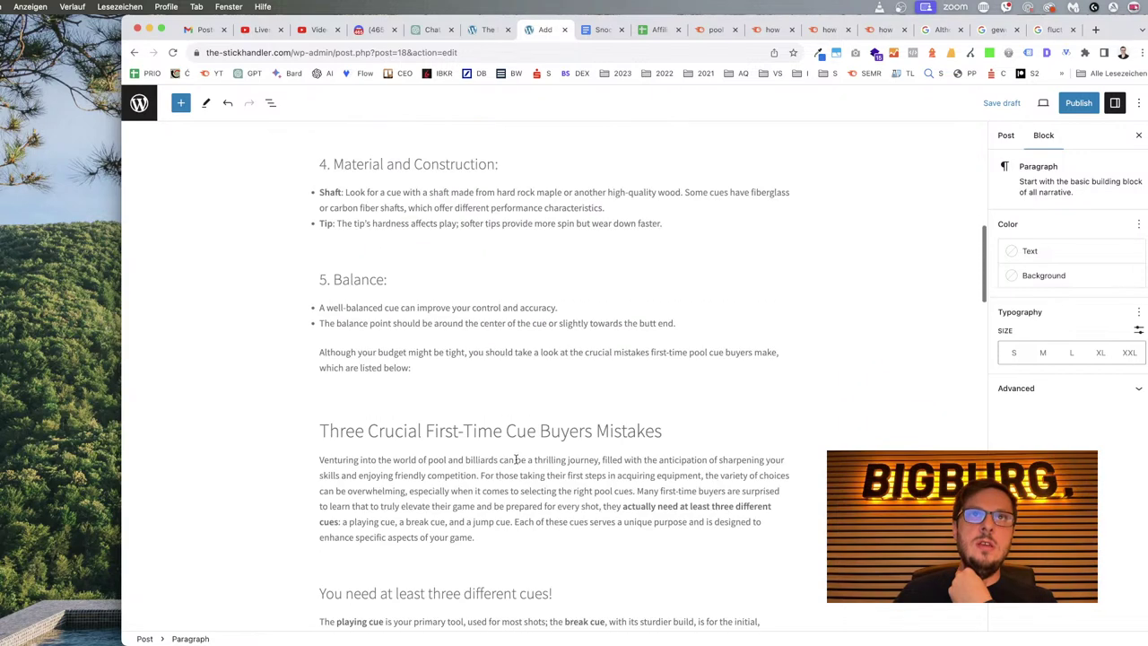
scroll(515, 459, "up", 4)
left_click_drag(451, 364, 484, 363)
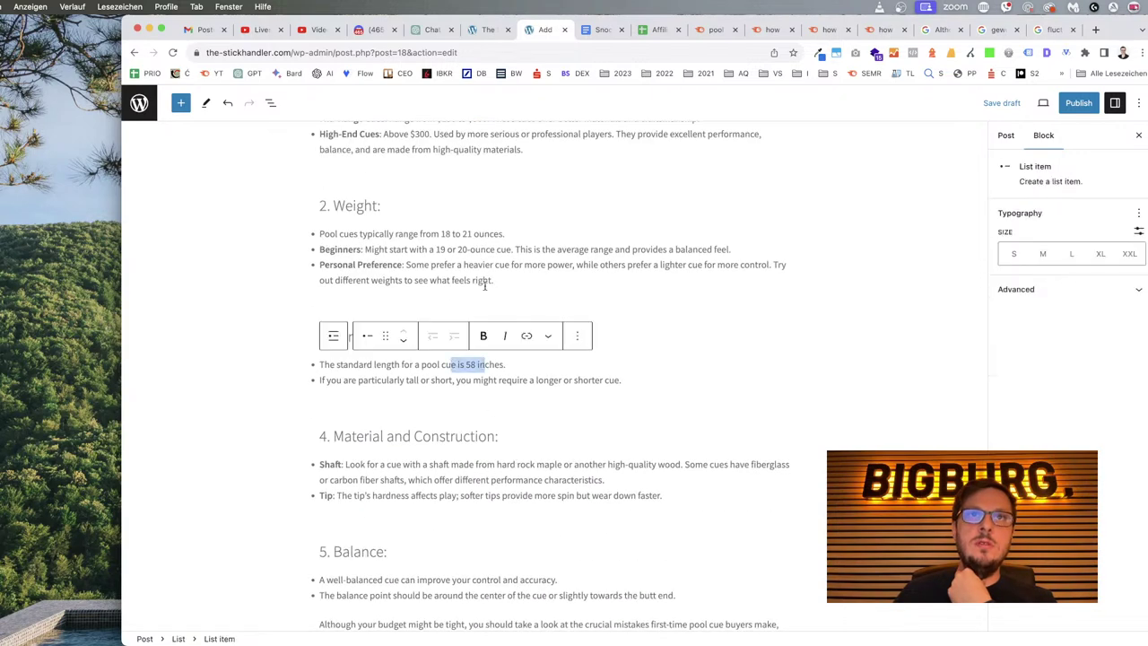
left_click(467, 260)
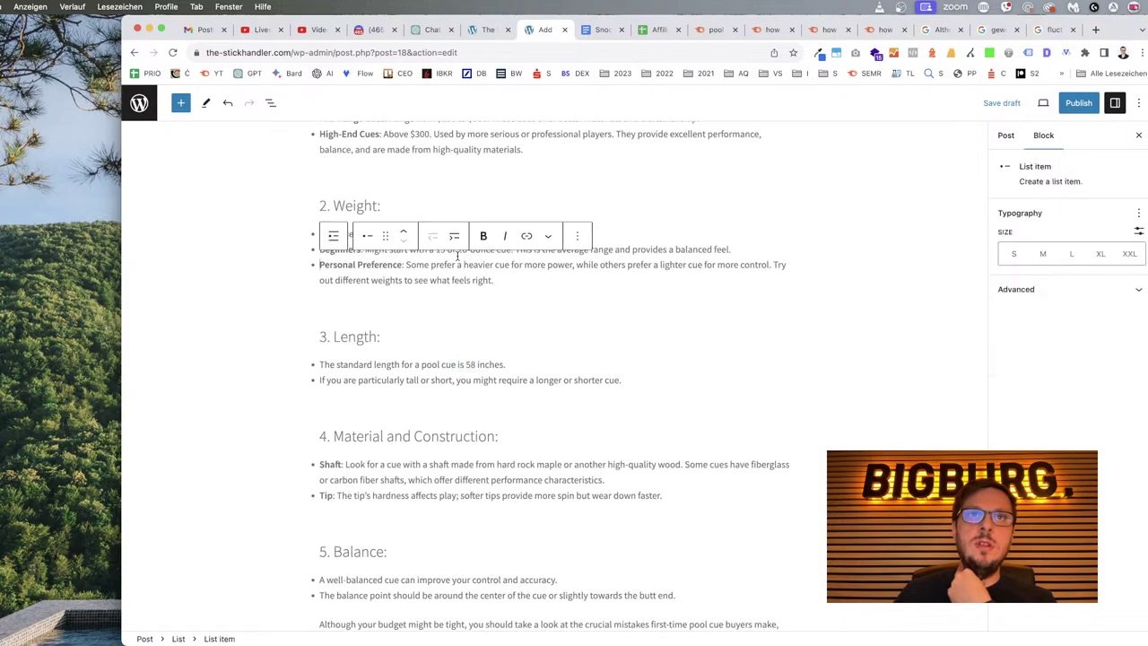
left_click(651, 250)
key("Up")
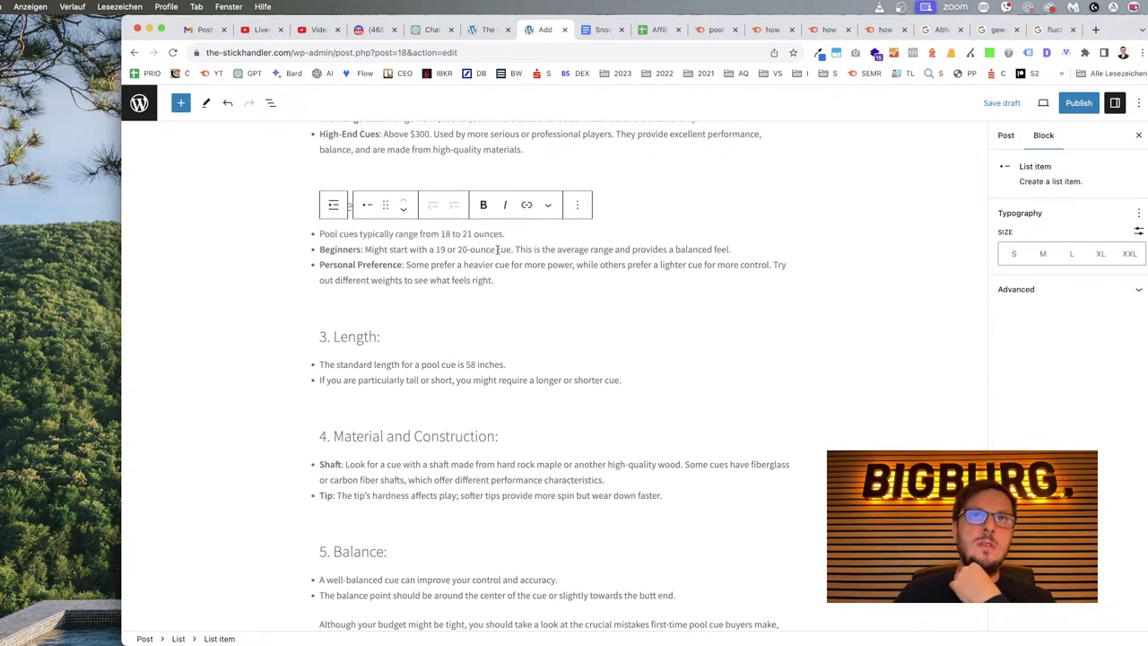
Review the article from the Weight section through the remaining sections and back to the title, checking the advice given.
scroll(553, 451, "down", 3)
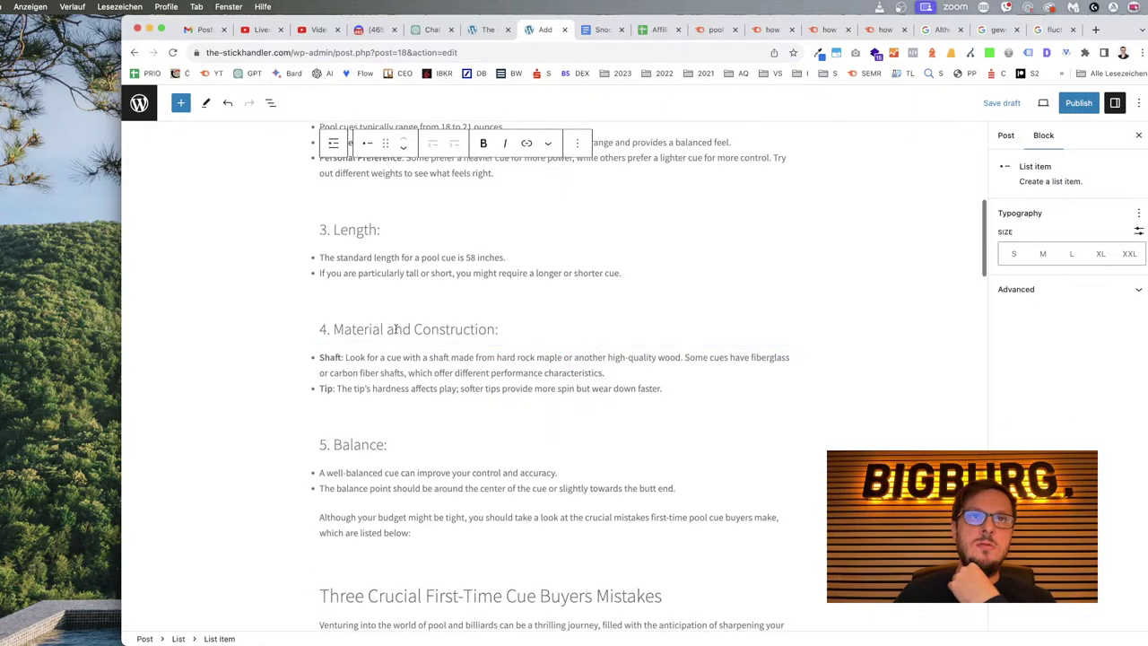
scroll(481, 418, "down", 5)
scroll(481, 419, "down", 20)
scroll(481, 414, "up", 20)
scroll(481, 418, "down", 5)
scroll(481, 419, "down", 20)
scroll(481, 416, "up", 20)
scroll(481, 415, "up", 20)
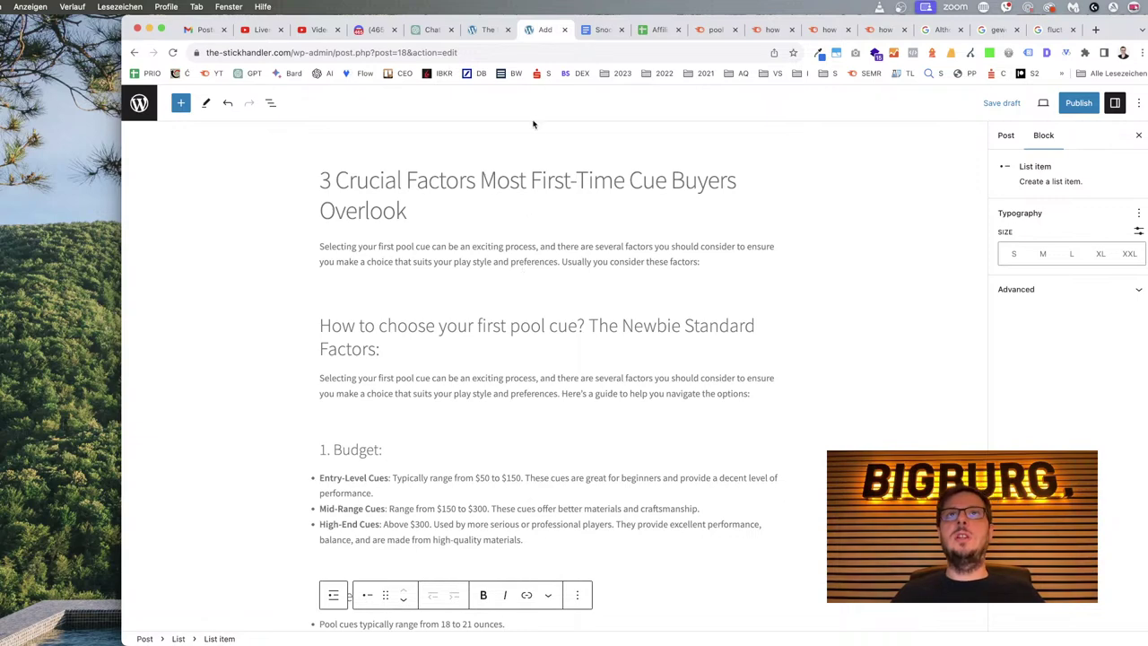
In the Google Docs site outline, add the note "(naš cilj nagovoriti ih na set)" after "Pool Cue Buying Guide for Beginners".
left_click(601, 31)
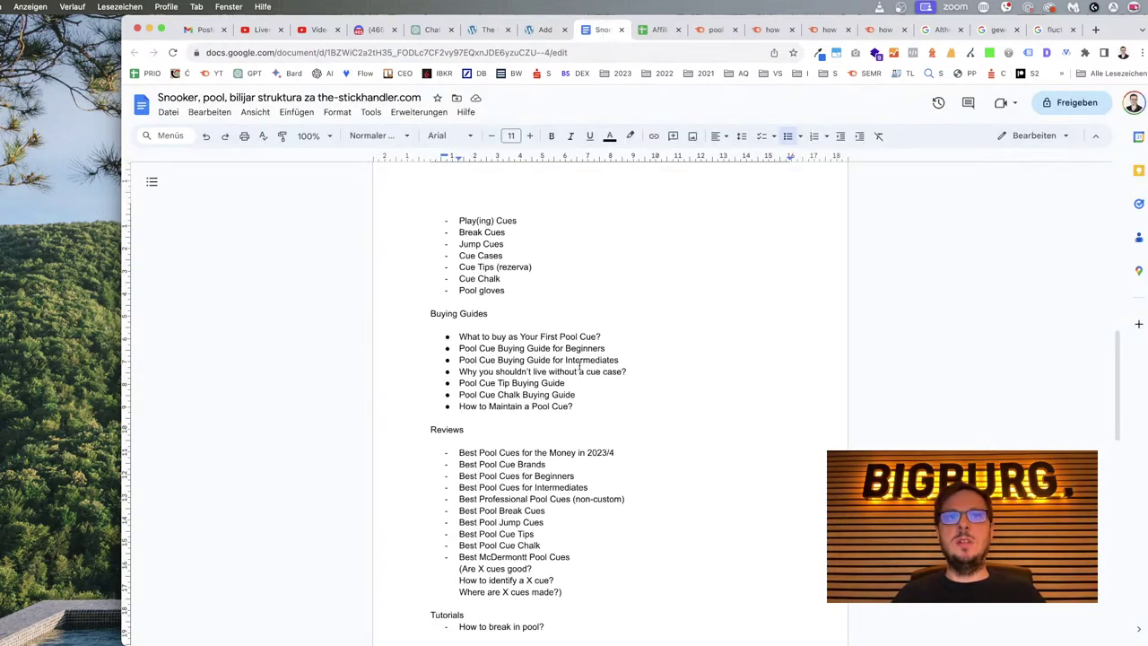
left_click_drag(458, 348, 617, 344)
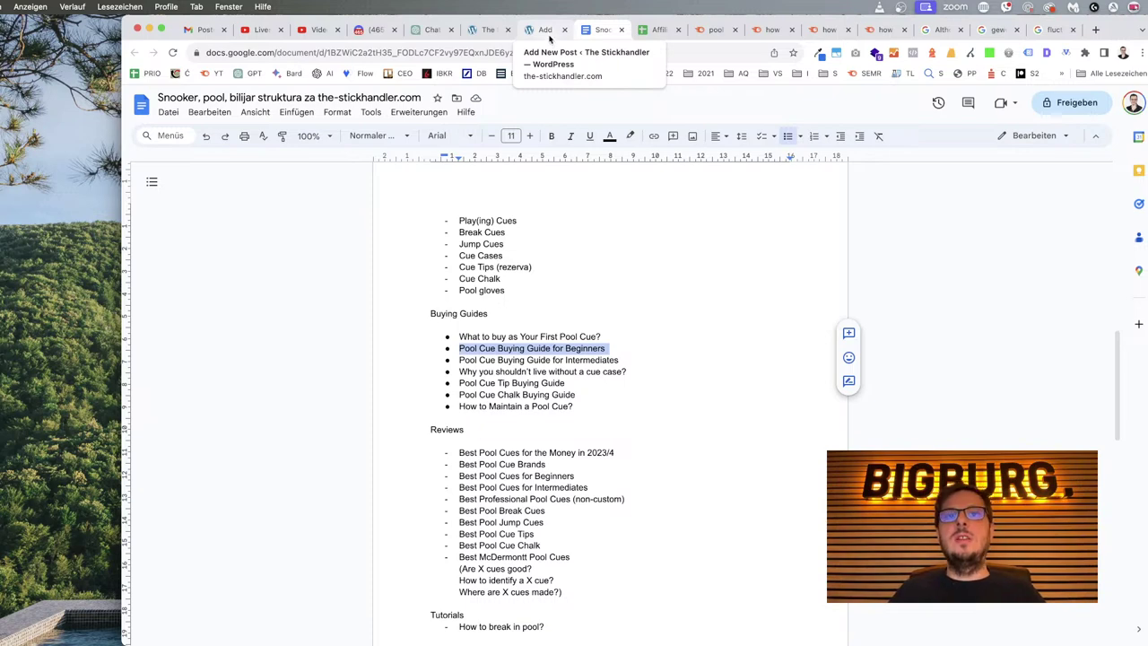
left_click(549, 38)
left_click(601, 30)
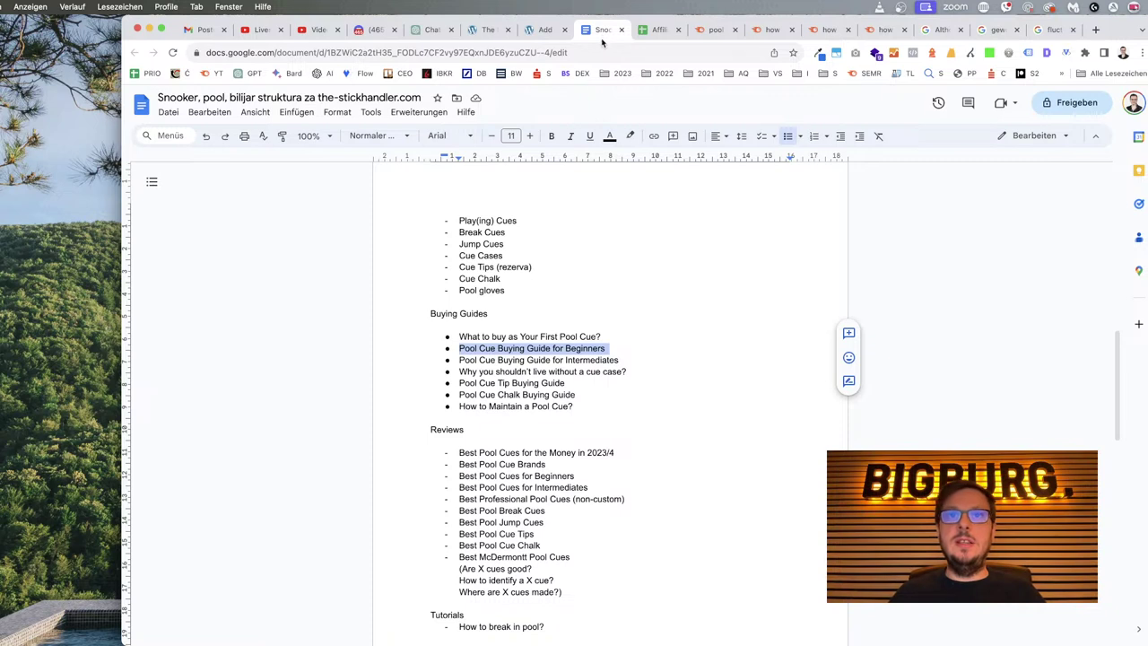
left_click(615, 348)
type("(naš cilj nagovoriti ih na set")
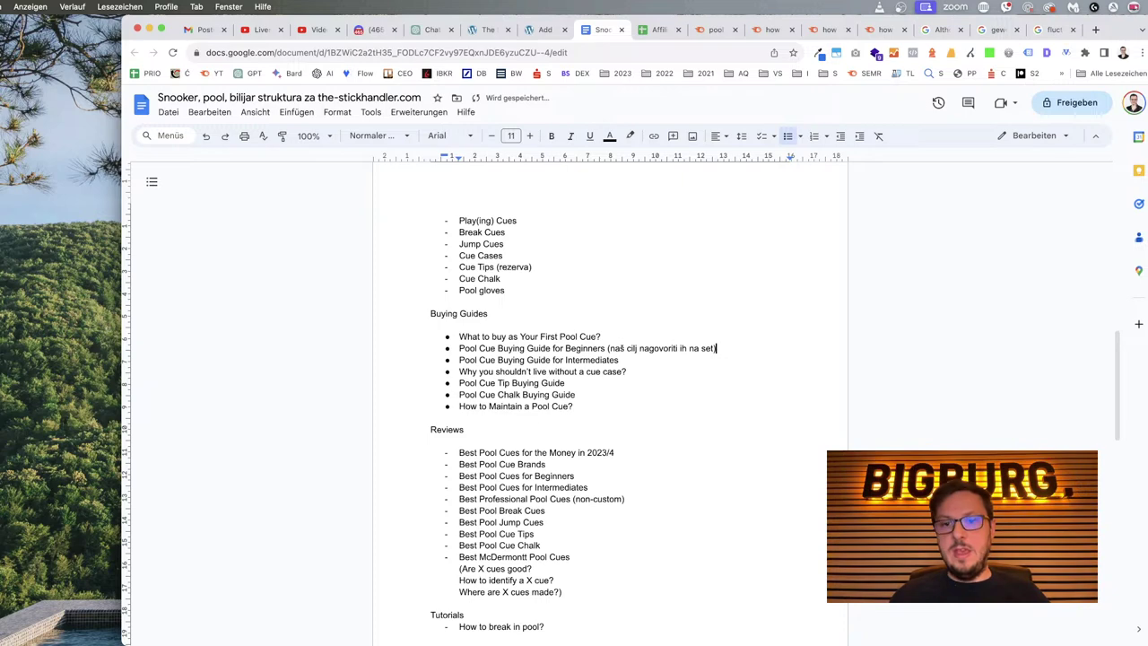
Look through the keyword, brand and product sheets of the "Affiliate Project "Bilijar"" spreadsheet in Google Sheets.
left_click(659, 29)
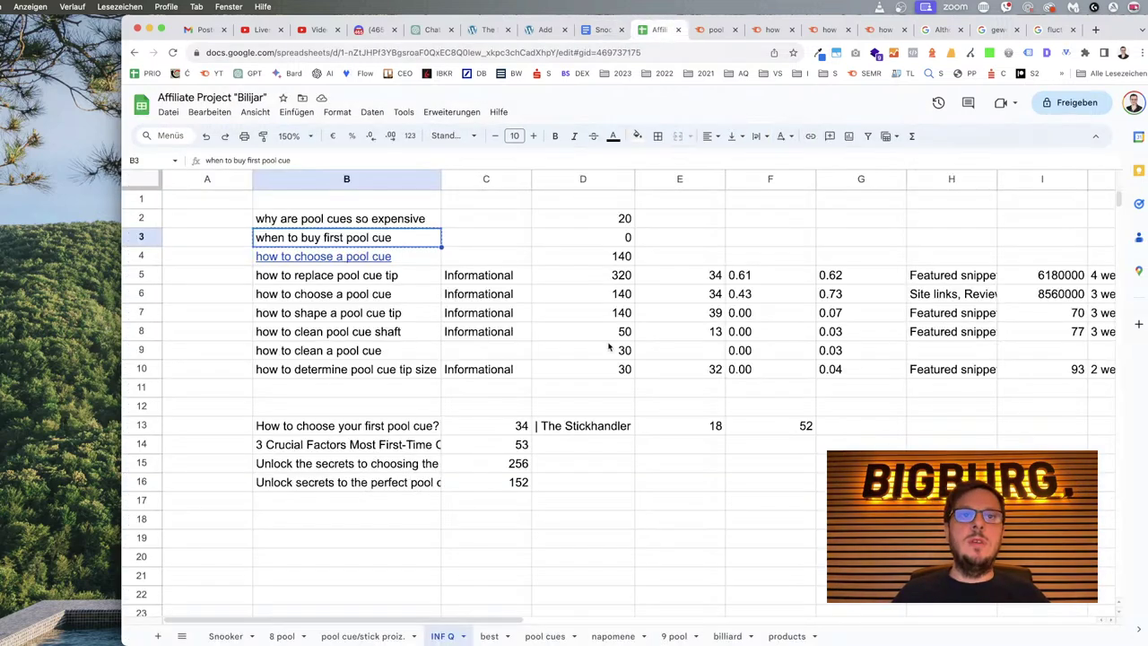
left_click(376, 636)
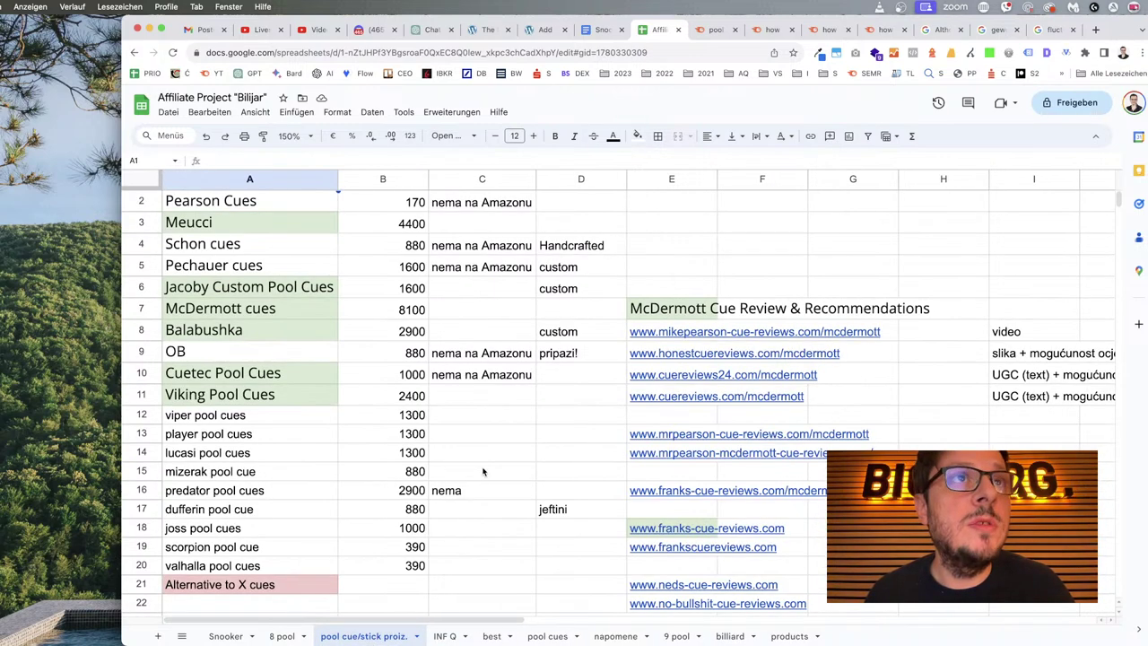
scroll(482, 471, "up", 1)
left_click(491, 636)
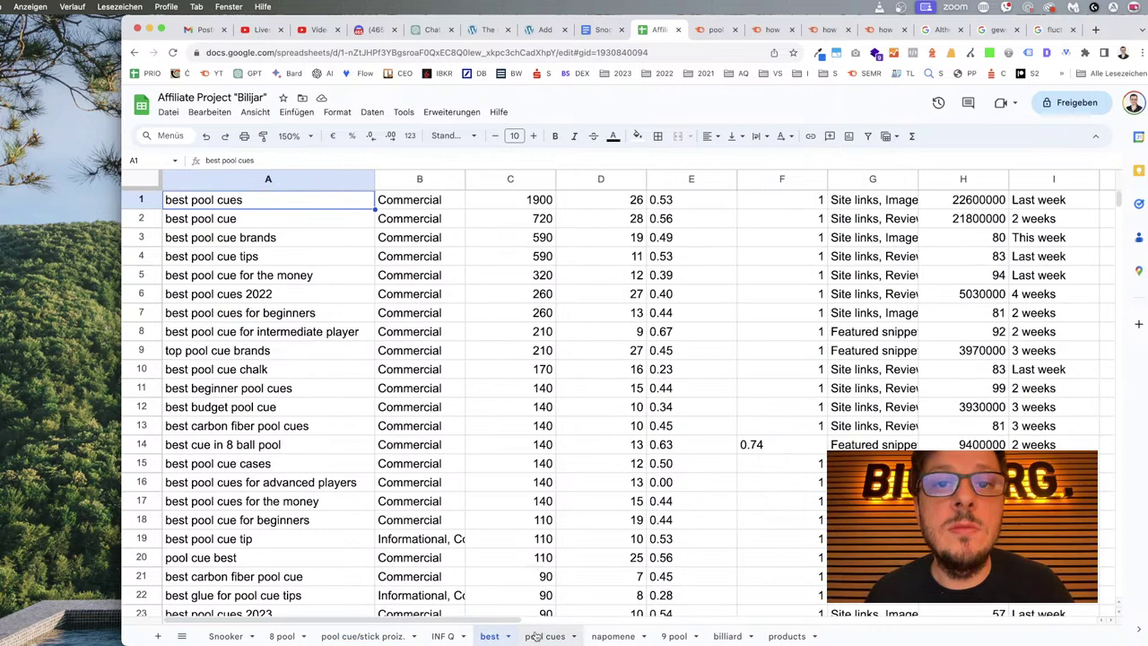
left_click(541, 636)
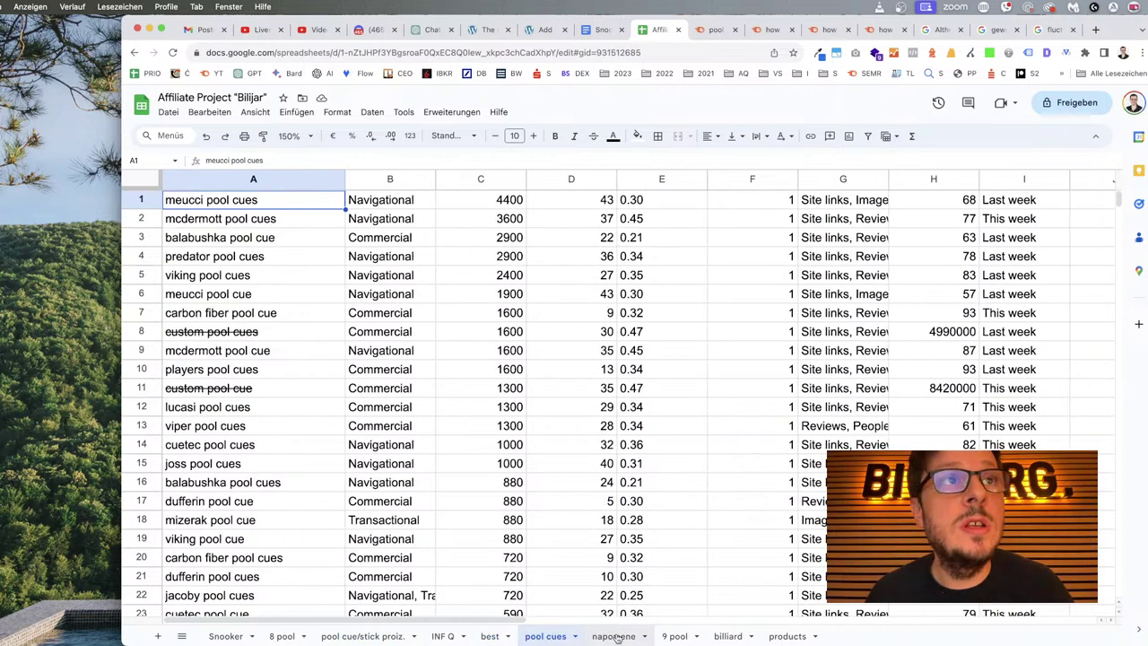
left_click(615, 636)
left_click(675, 636)
left_click(728, 635)
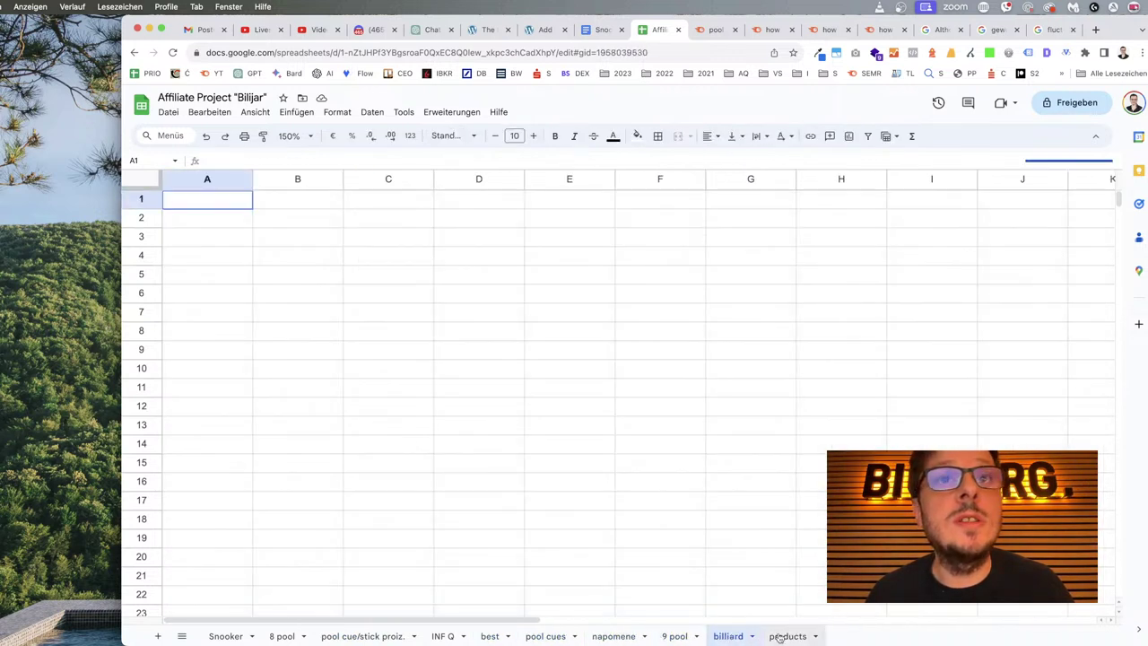
left_click(780, 637)
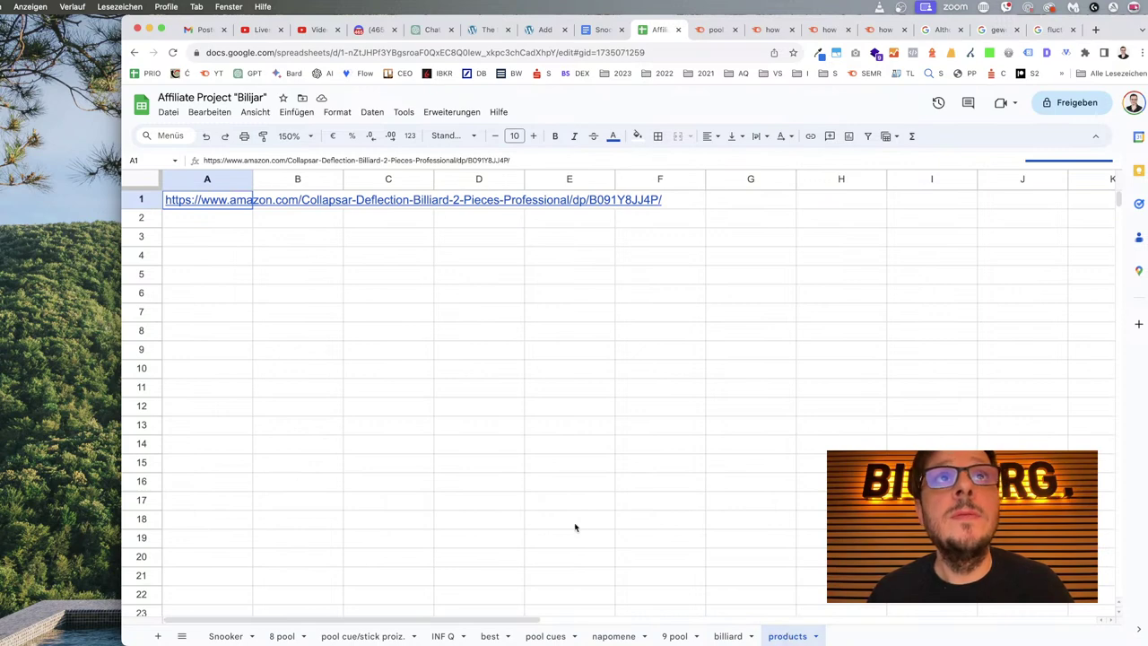
left_click(277, 635)
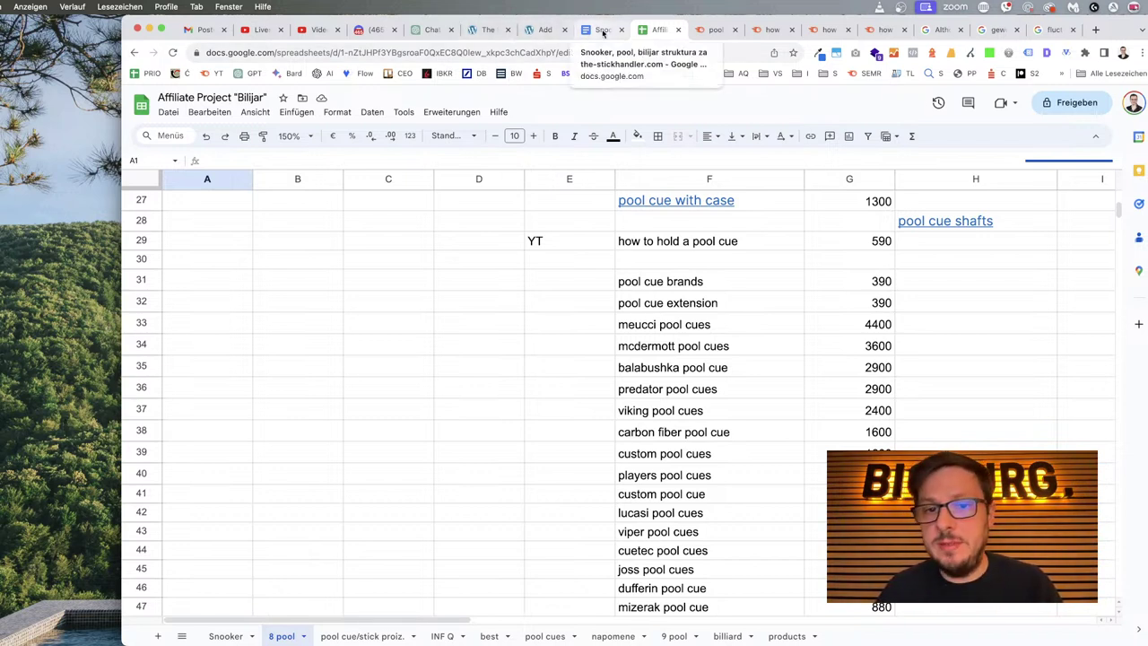
Check the WordPress article against the Google Docs outline's buying guide entries for beginners and intermediates.
left_click(543, 30)
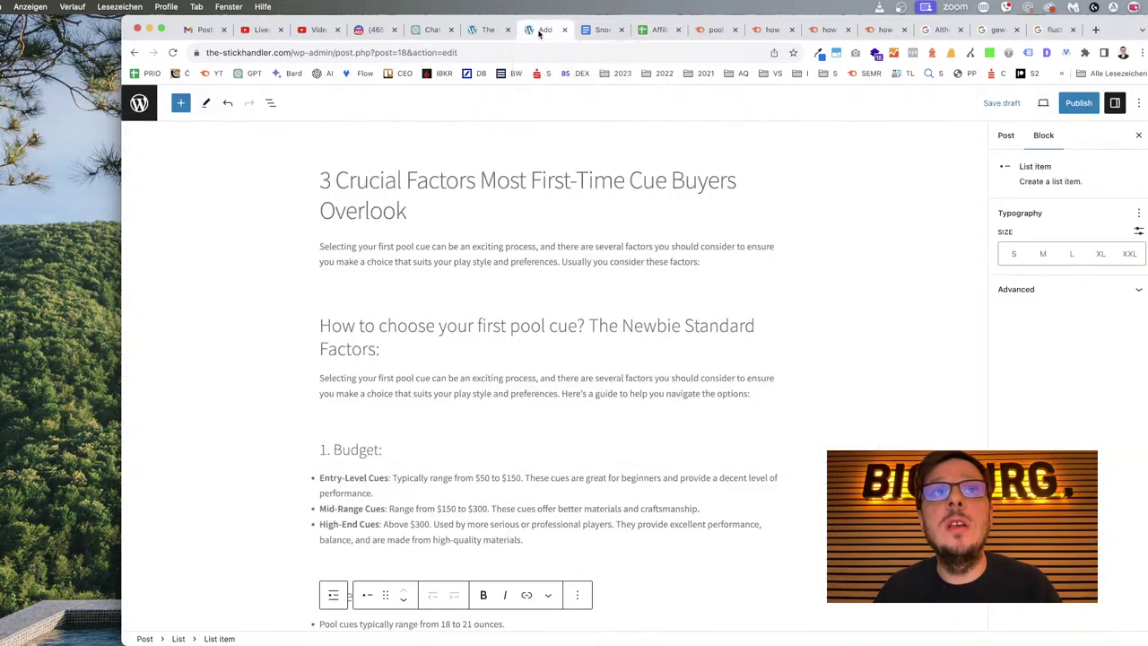
left_click(484, 32)
left_click(543, 29)
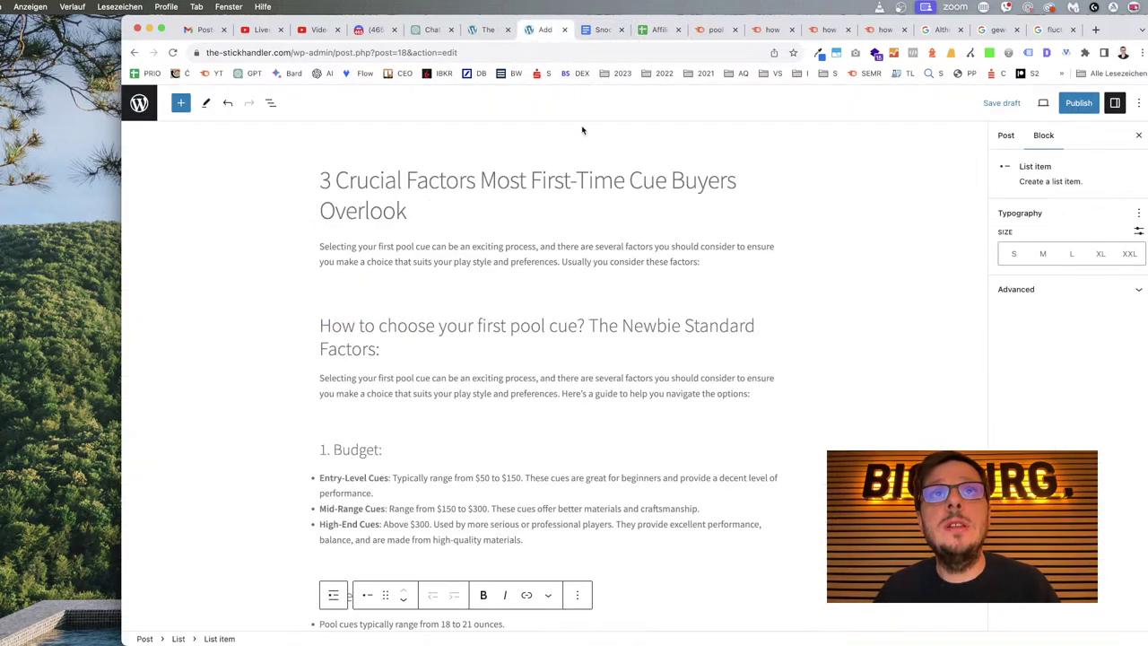
left_click(599, 29)
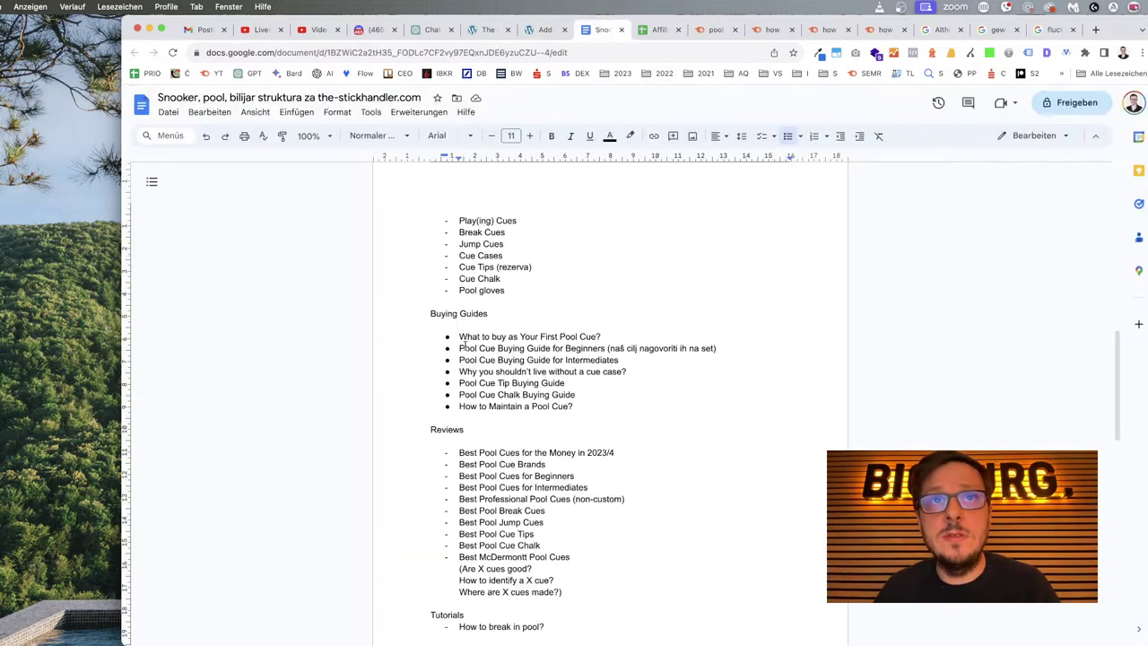
left_click_drag(605, 348, 460, 348)
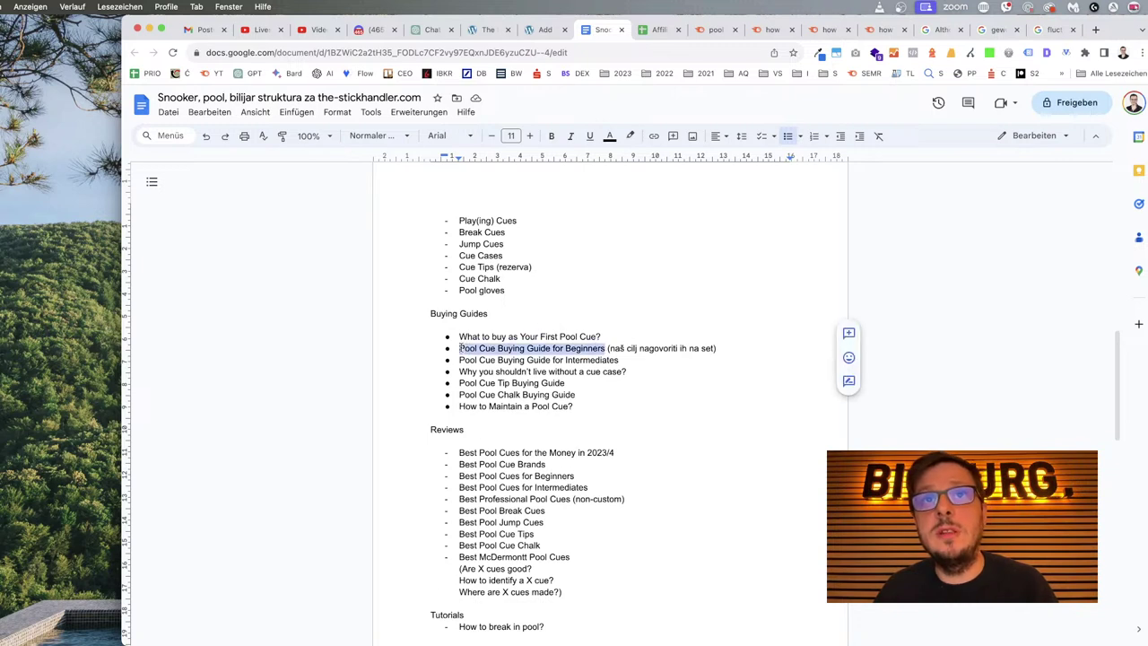
left_click(616, 361)
scroll(583, 359, "up", 1)
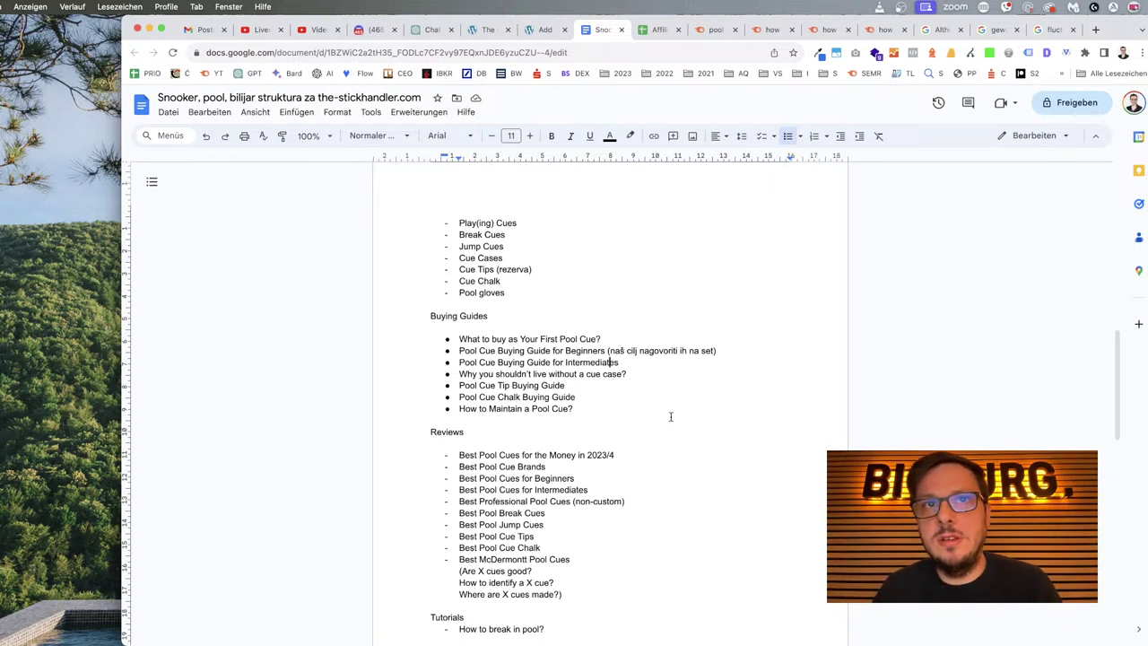
In the WordPress article, delete the bullet listing well-known brands from the "Brand and Aesthetics of your Pool Cue" section.
left_click(533, 32)
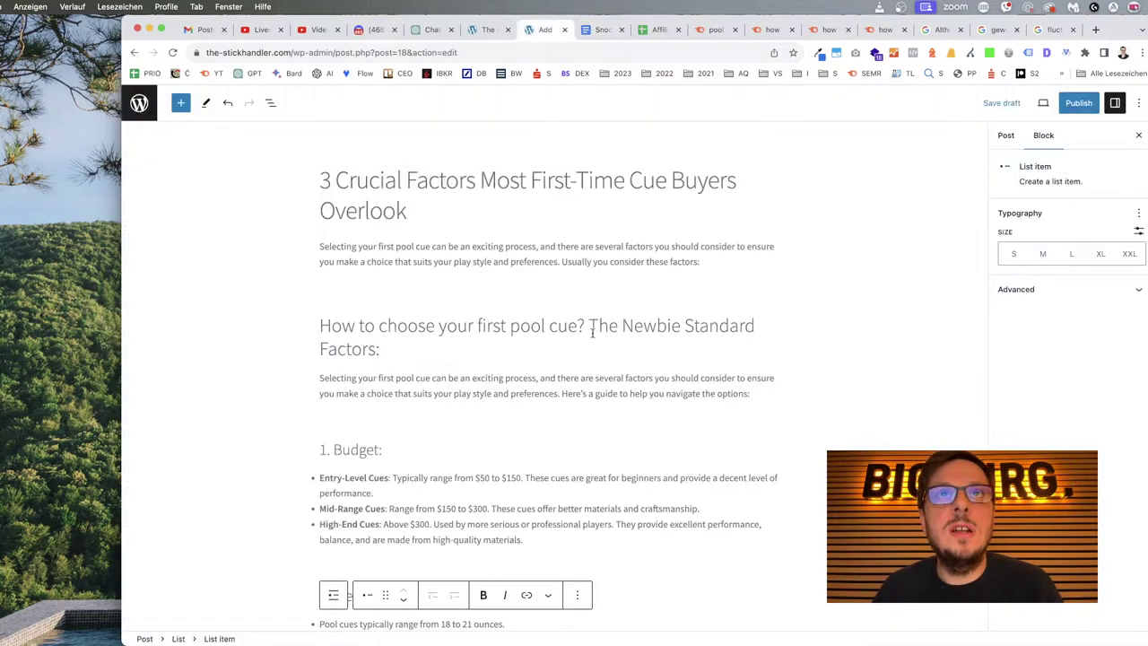
scroll(594, 327, "down", 5)
scroll(596, 330, "down", 10)
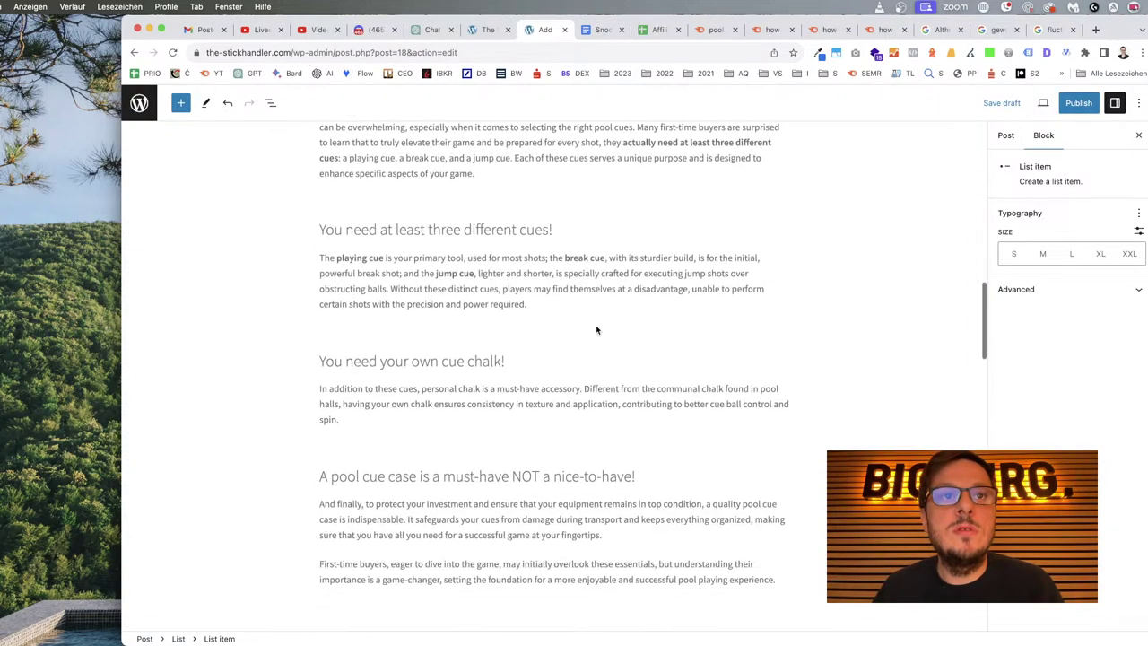
scroll(596, 329, "up", 12)
scroll(596, 330, "up", 3)
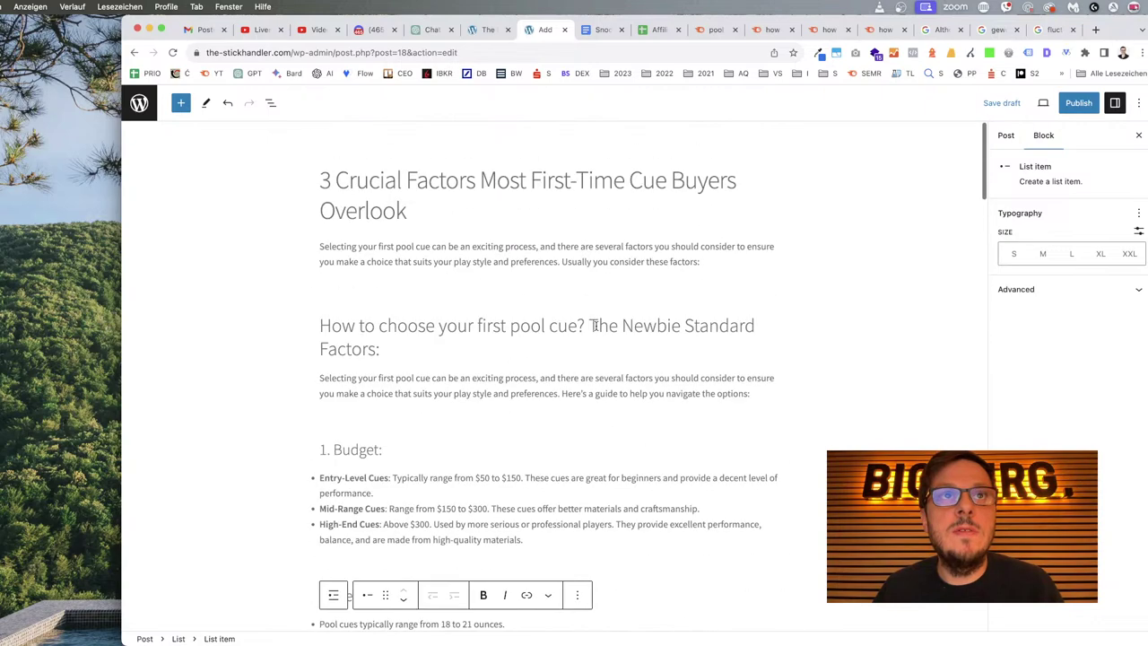
scroll(595, 327, "down", 7)
scroll(595, 325, "down", 15)
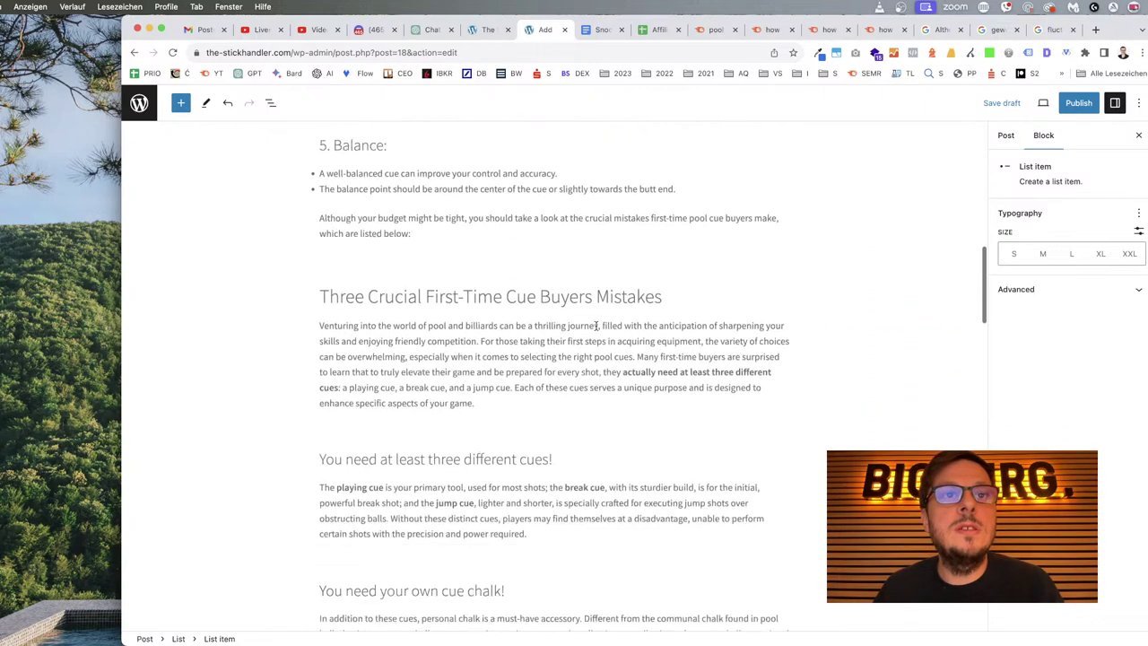
scroll(596, 326, "down", 2)
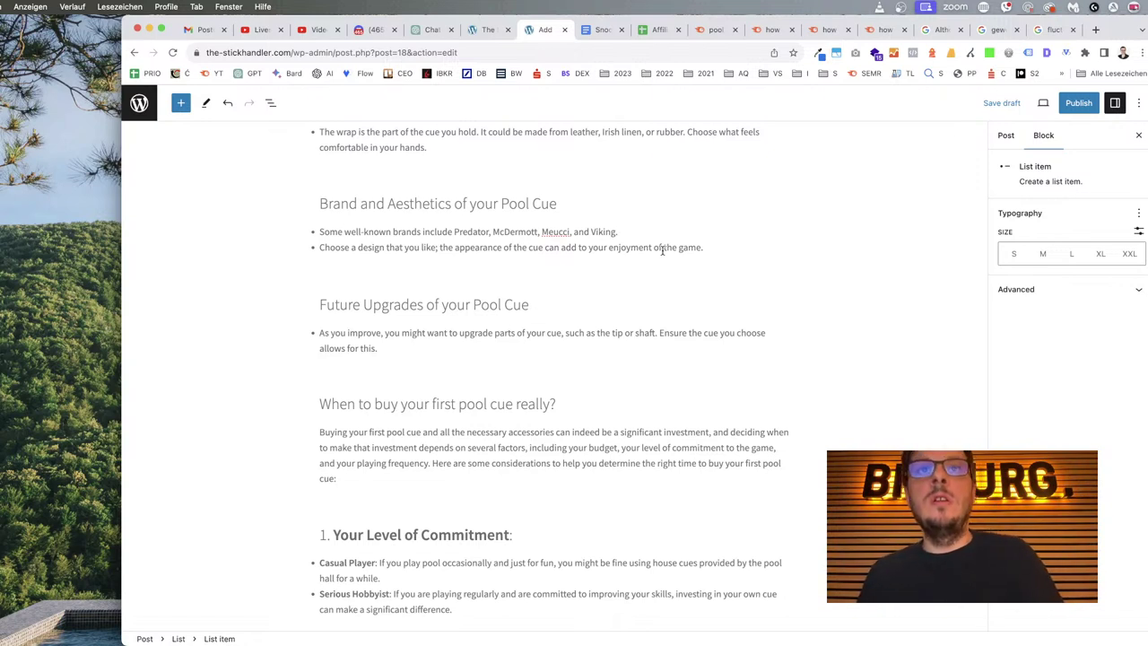
left_click(636, 231)
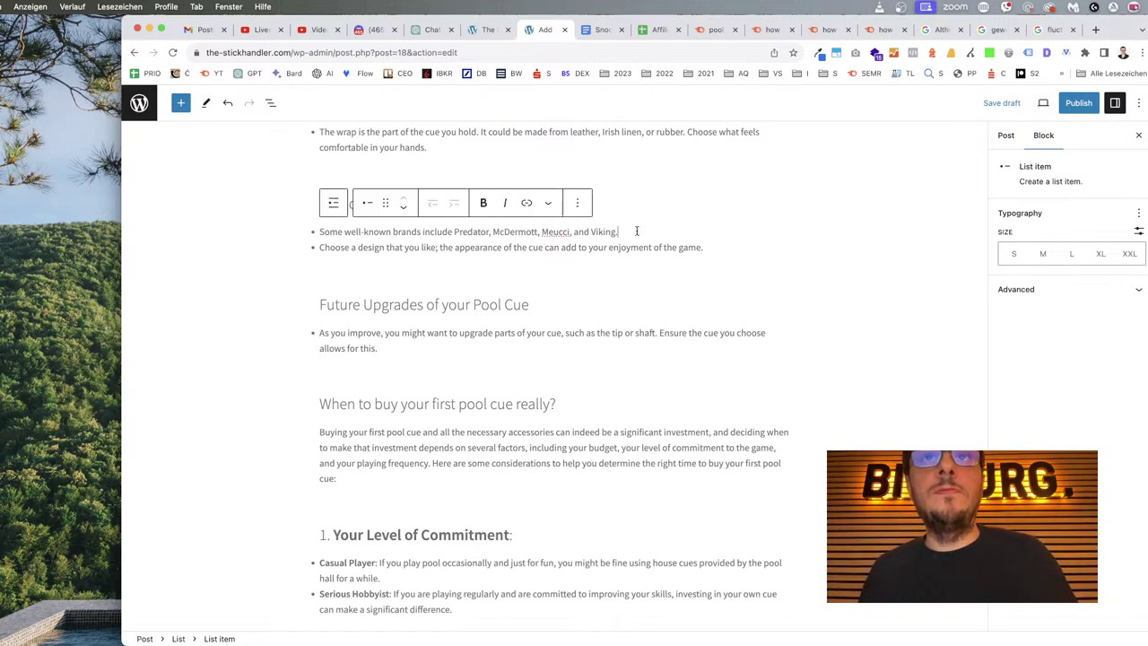
left_click_drag(630, 232, 319, 231)
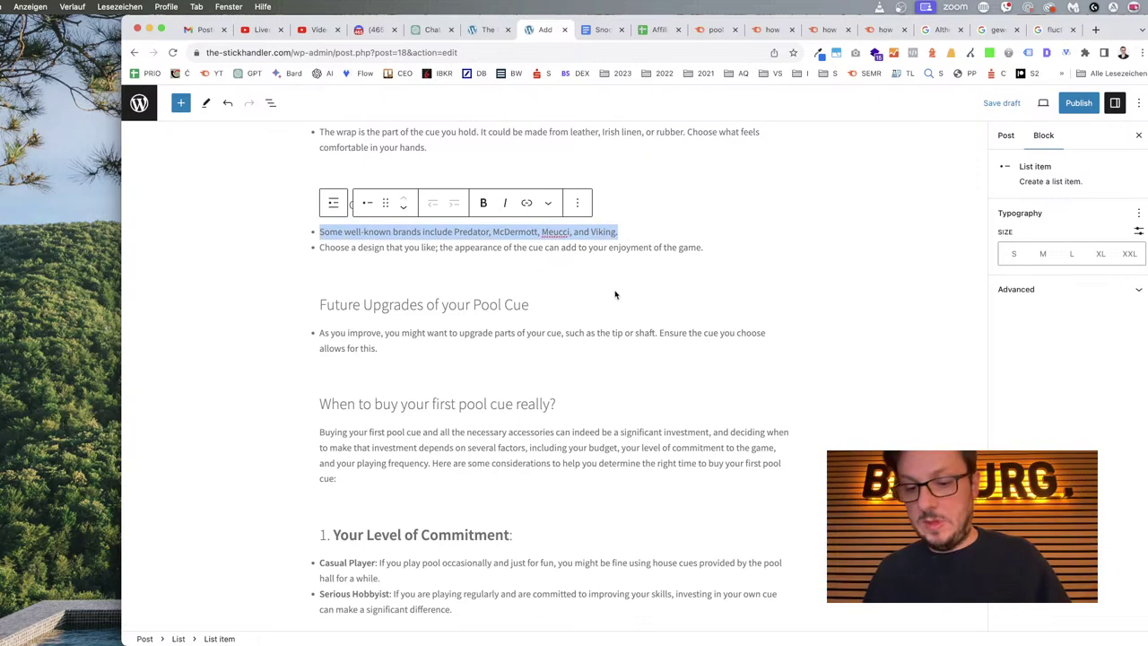
key("BackSpace")
key("BackSpace")
key("BackSpace")
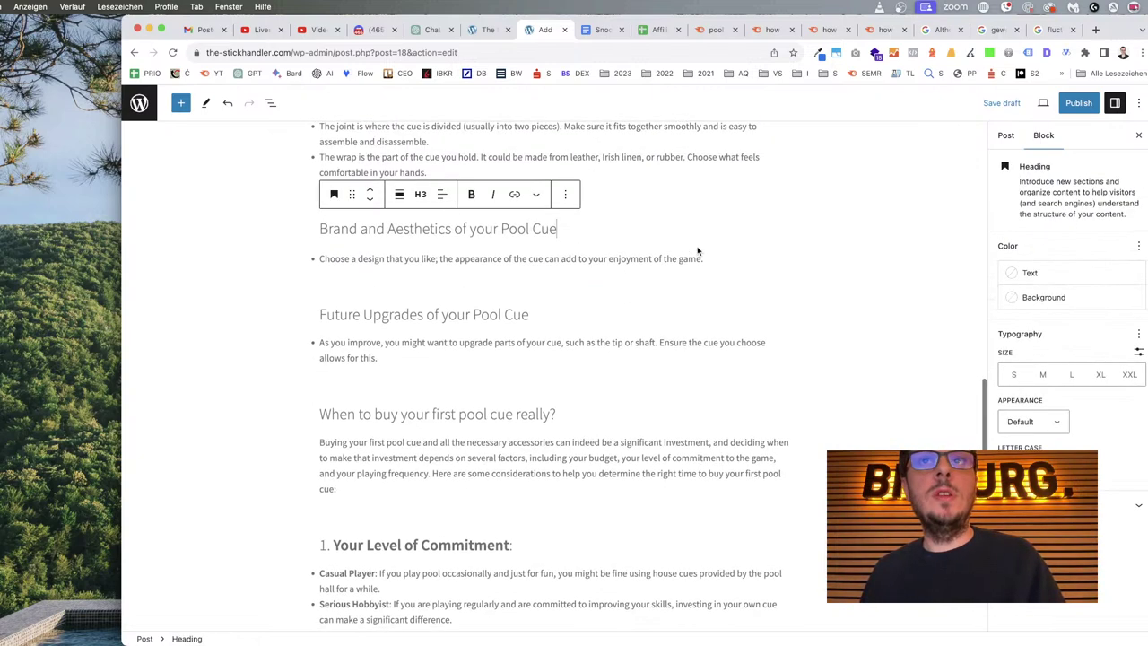
Add a last bullet under Brand and Aesthetics: "Please note that most of the time you are paying a high sum for the brand and estethics".
left_click(720, 259)
key("Return")
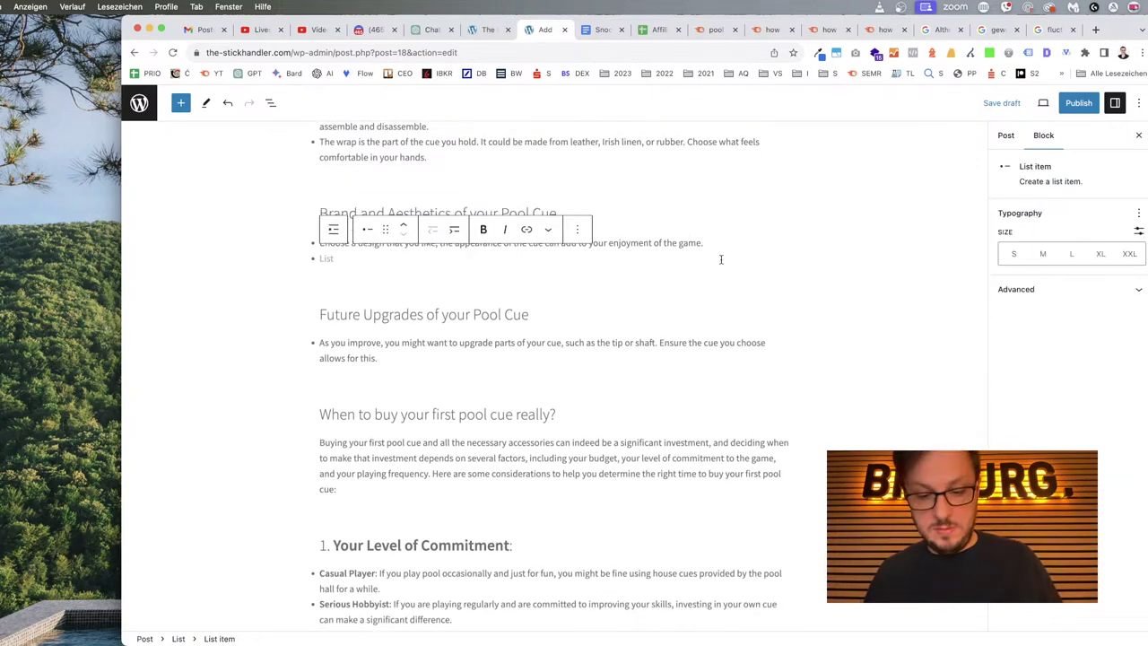
type("Please note tha")
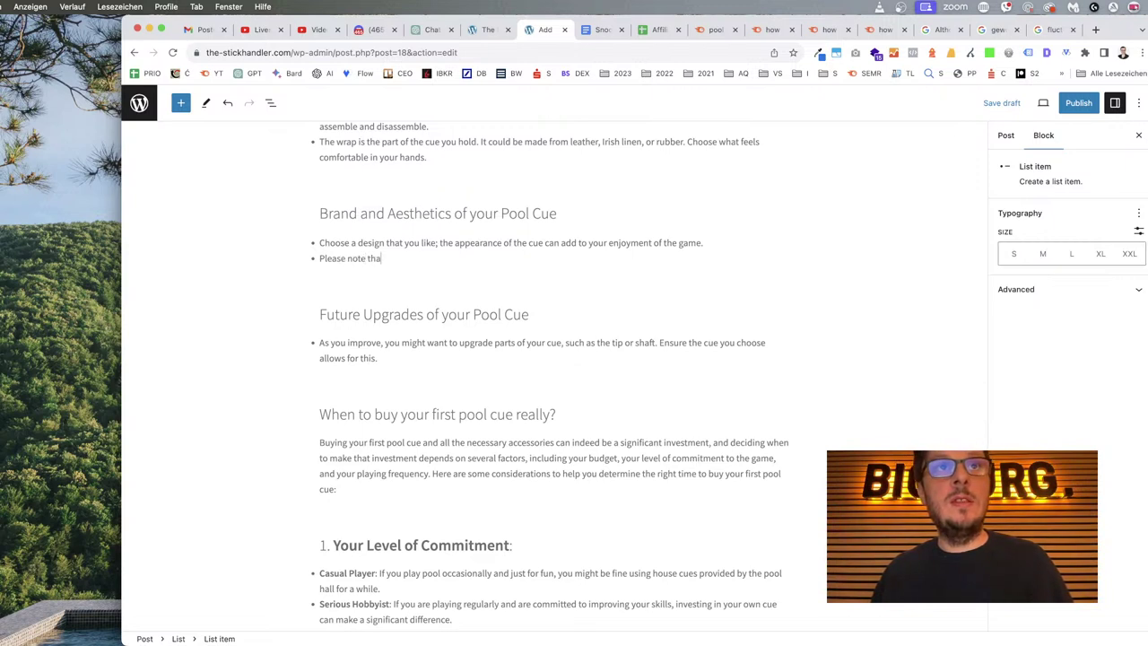
type("t most of the time you")
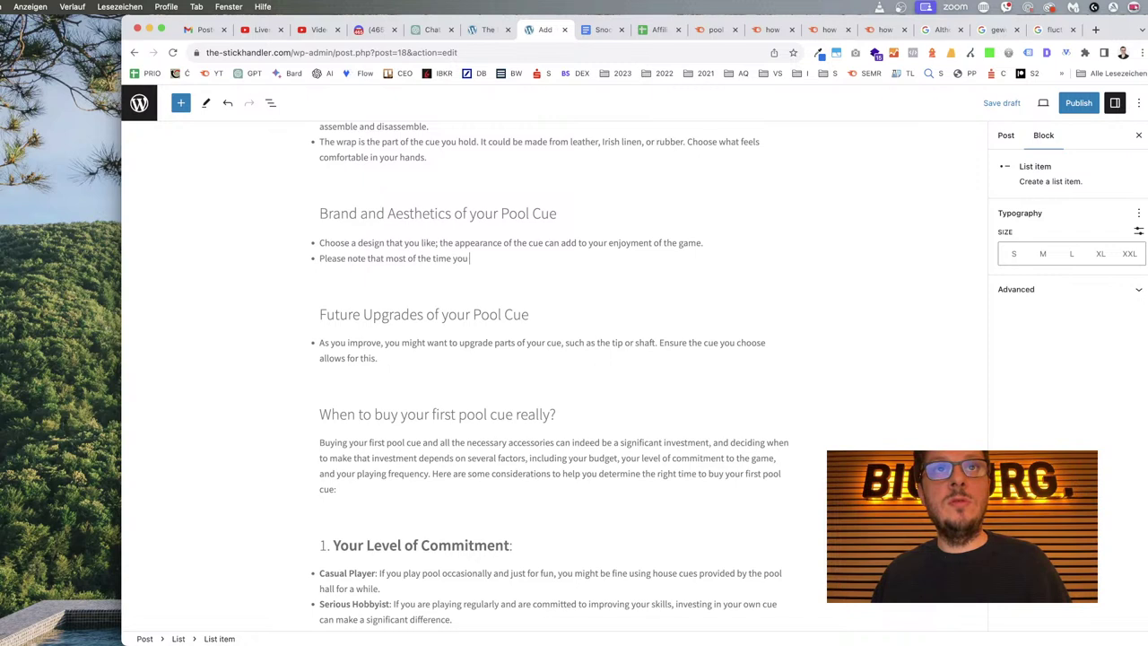
type(" are paying ")
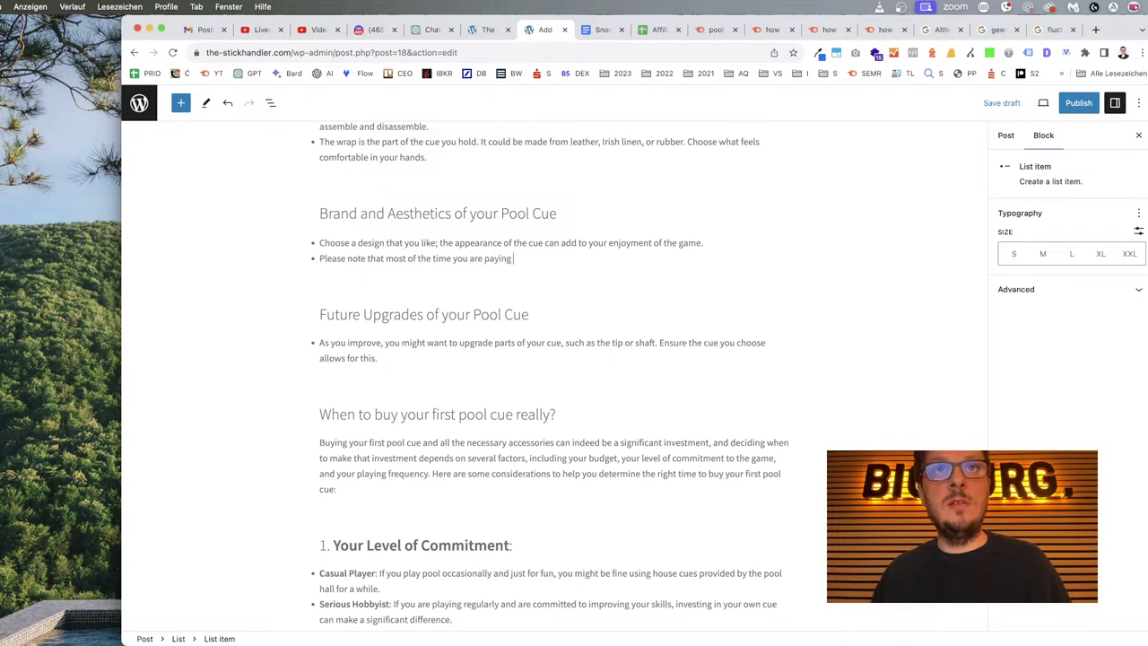
type("a high so")
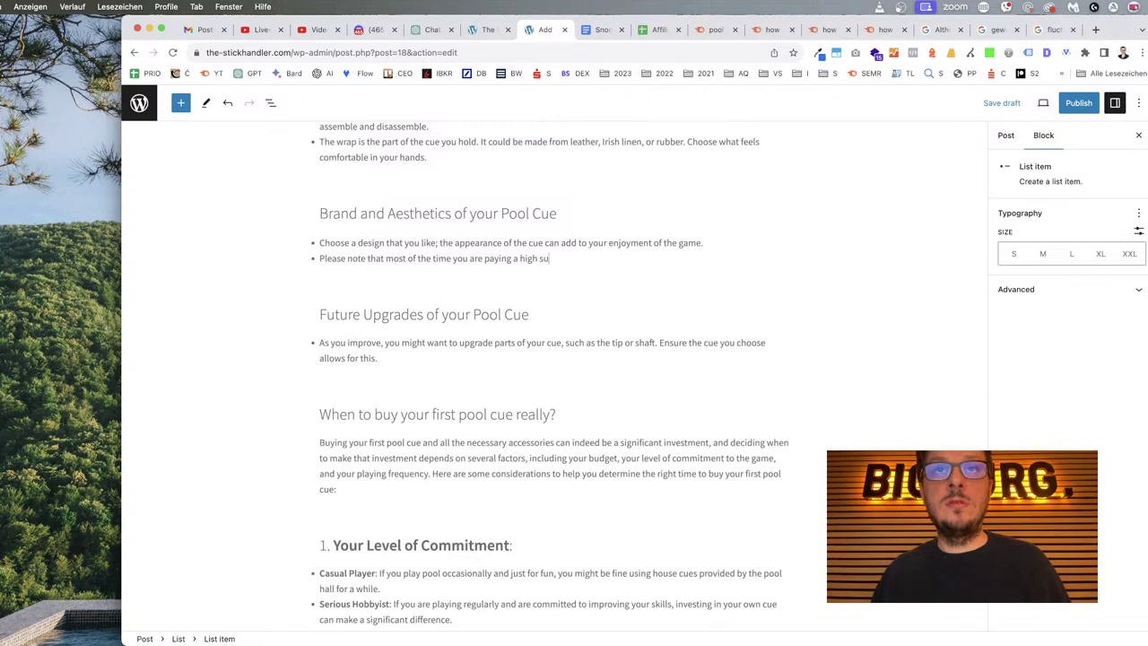
type("m for the brand")
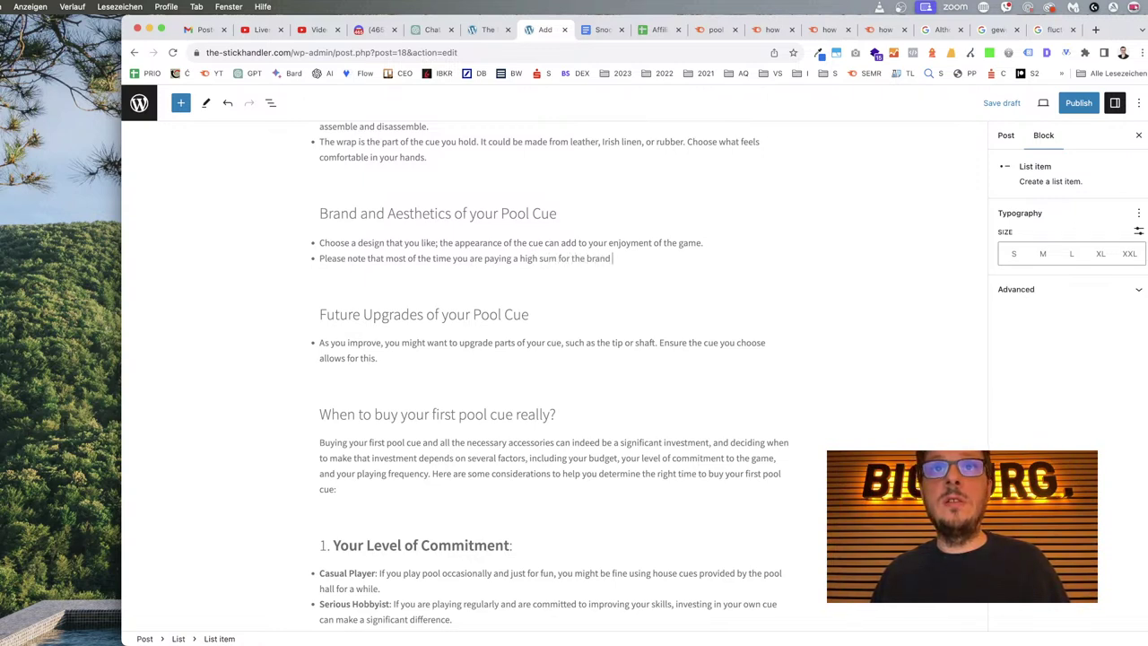
type(" and estethics")
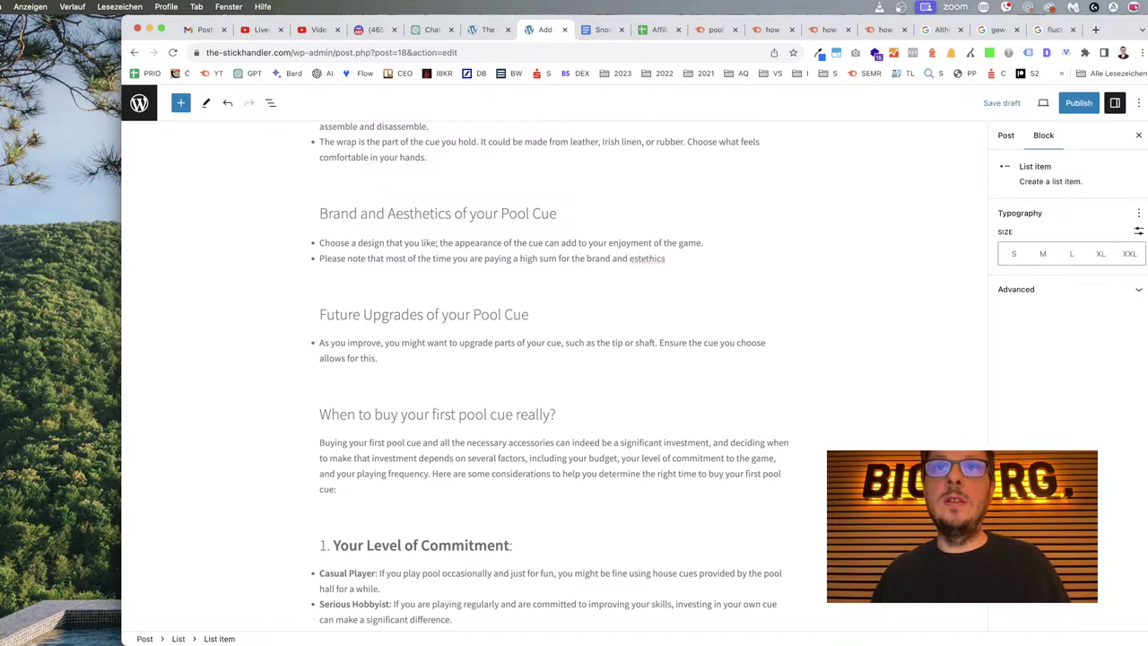
Search Google for the word "estethics" copied from the new bullet to check its spelling.
double_click(642, 252)
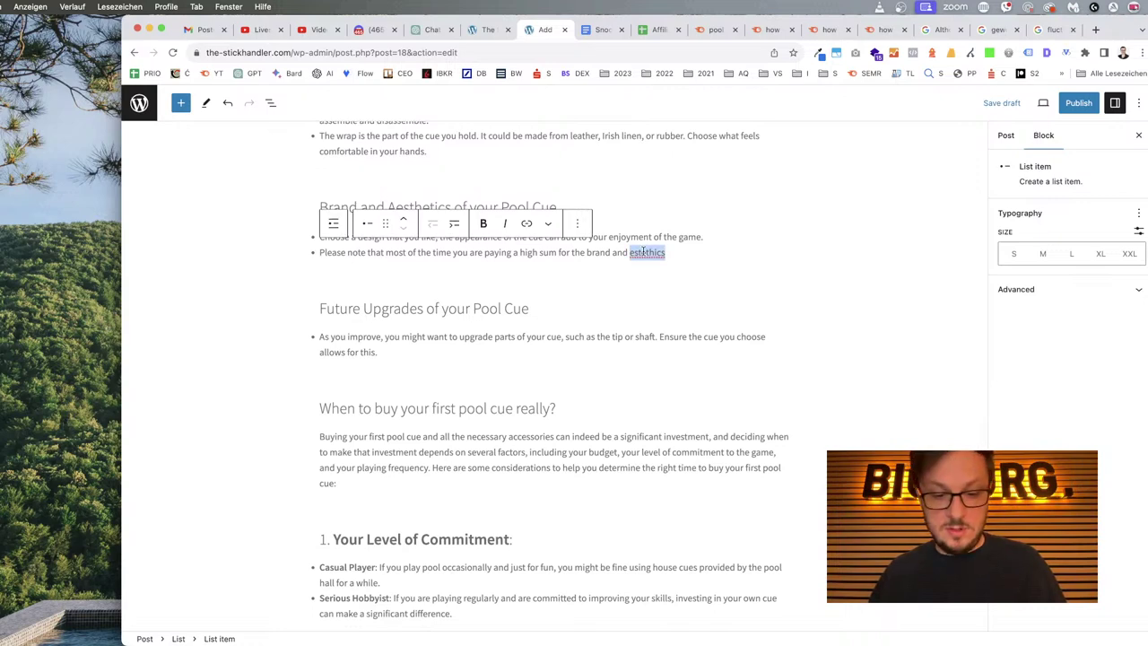
key("super+c")
key("super+t")
key("super+v")
key("Return")
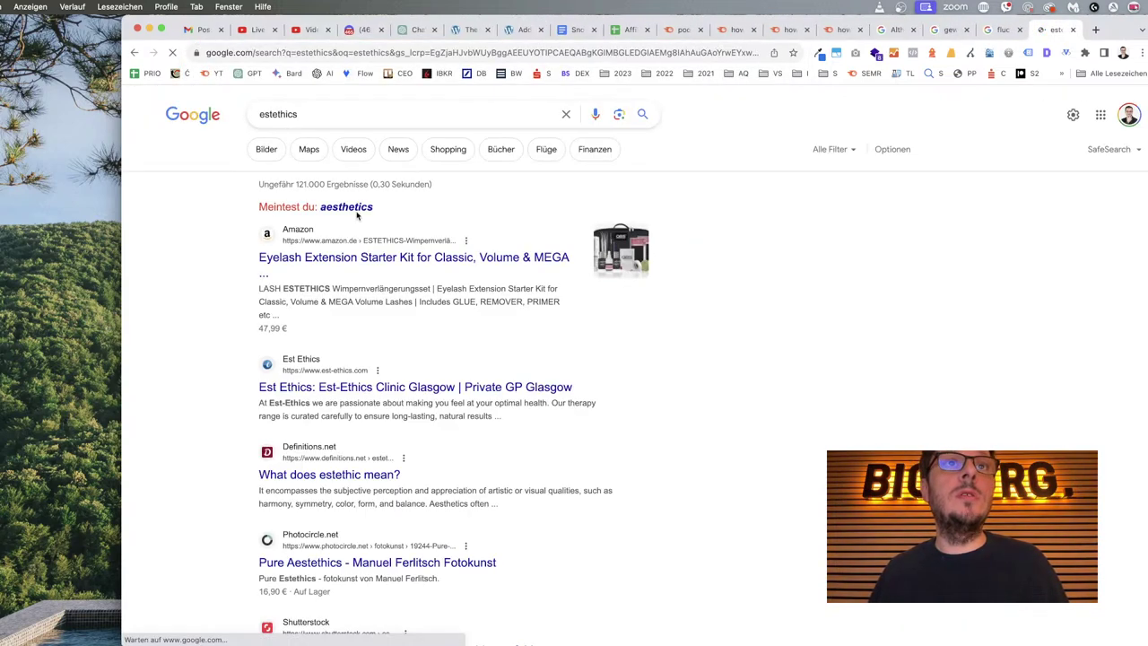
Take Google's suggested spelling "aesthetics" and replace "estethics" with it in the last Brand and Aesthetics bullet of the WordPress article.
left_click(313, 203)
left_click(317, 126)
key("super+a")
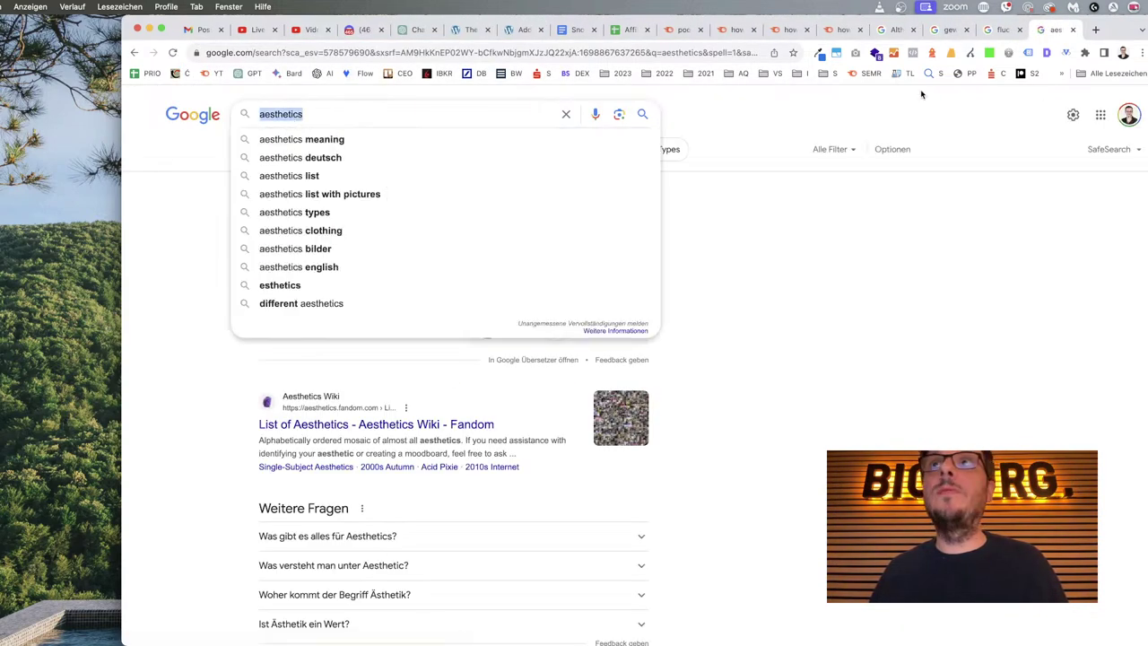
left_click(525, 30)
key("super+v")
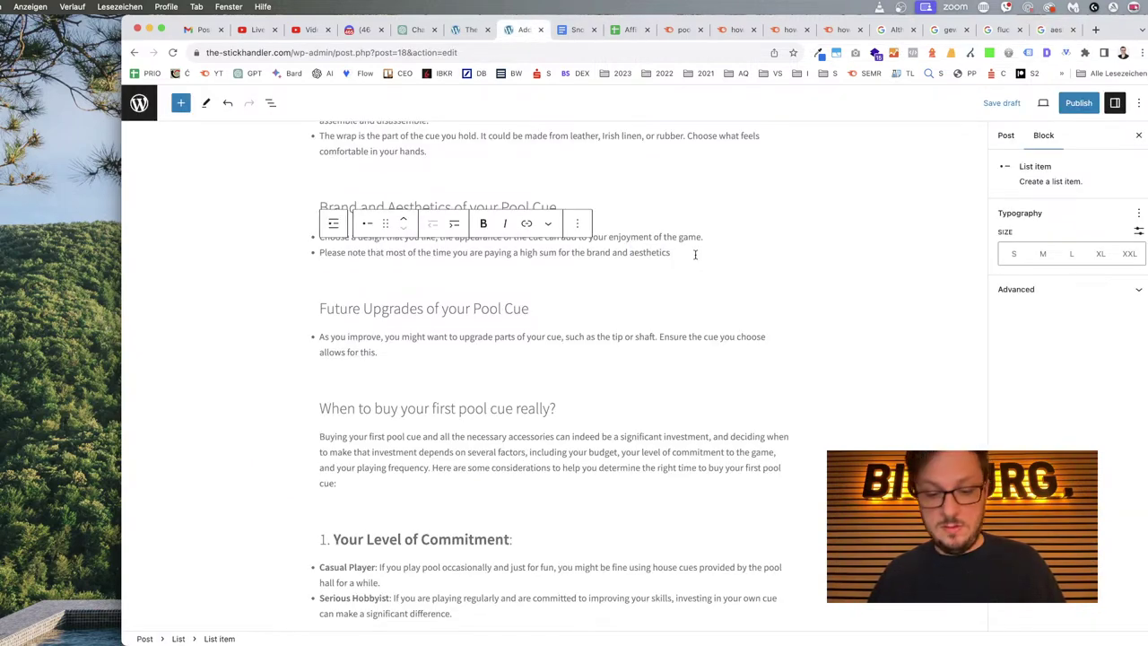
Complete the last Brand and Aesthetics bullet with "of the cue." after the word "aesthetics".
type("of the cu")
key("BackSpace")
type("cu")
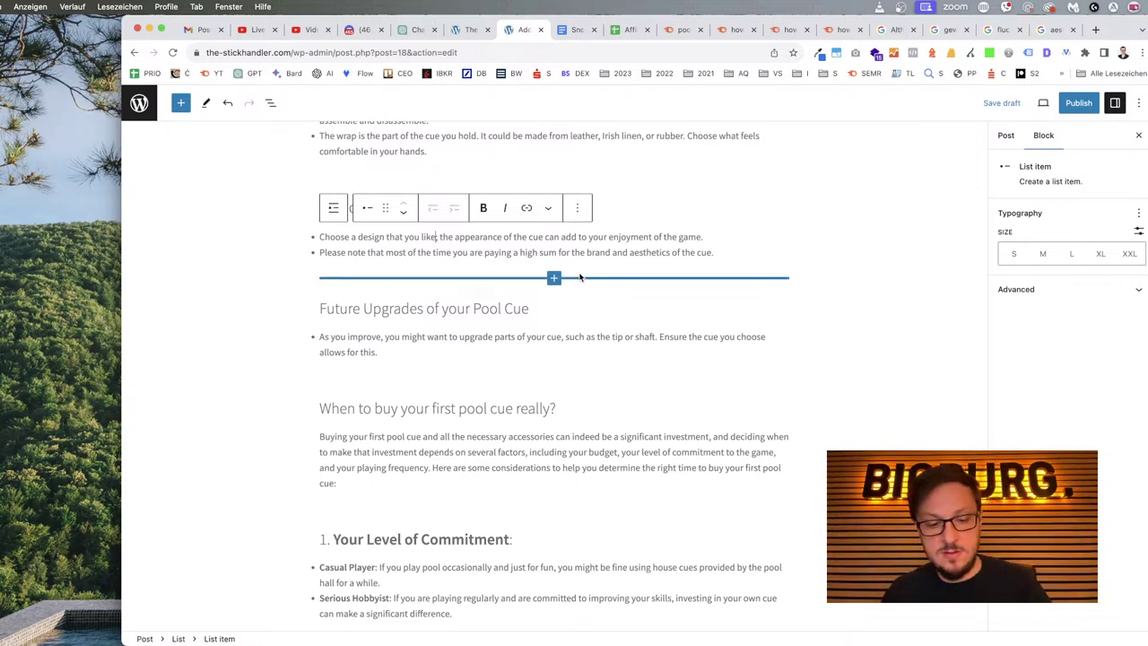
Insert "and fits your budget;" after "like" in the first Brand and Aesthetics bullet and end the second bullet with "So stay in your budget.".
key("BackSpace")
type("and fits your budhet")
key("BackSpace")
key("BackSpace")
key("BackSpace")
type("get;")
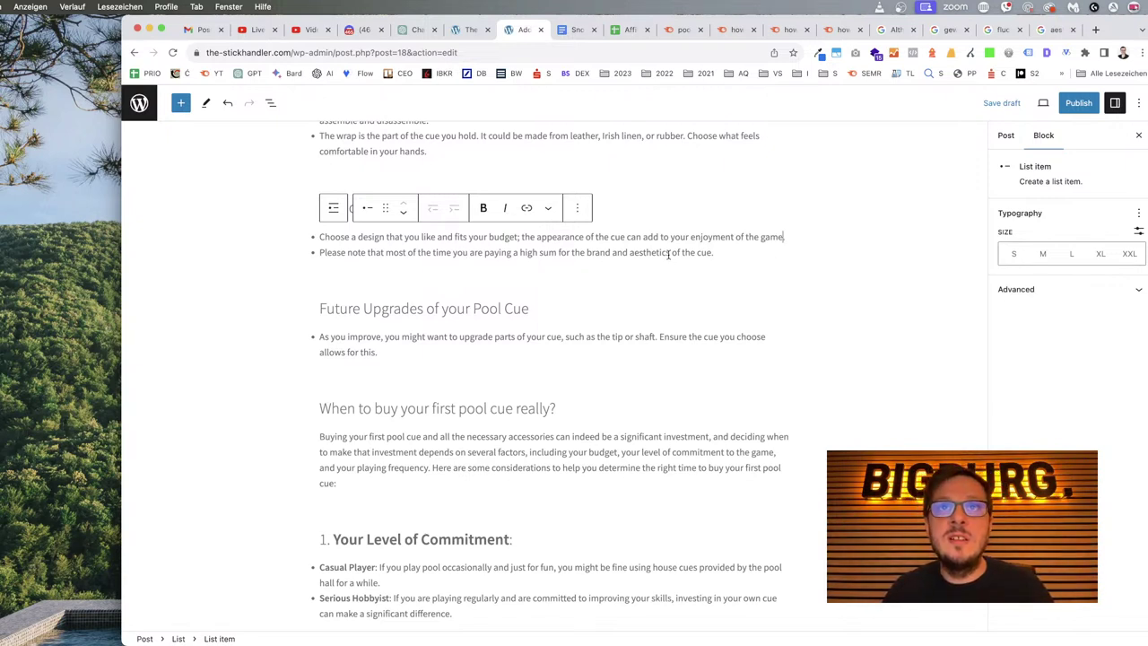
left_click(721, 253)
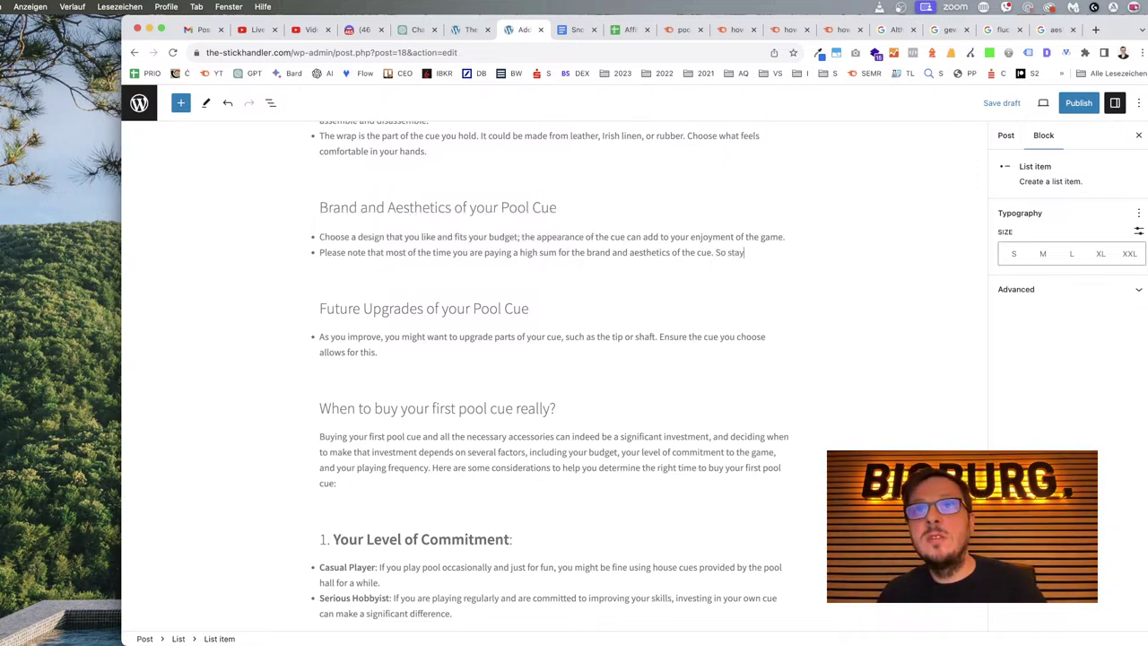
type("So stay in your budget.")
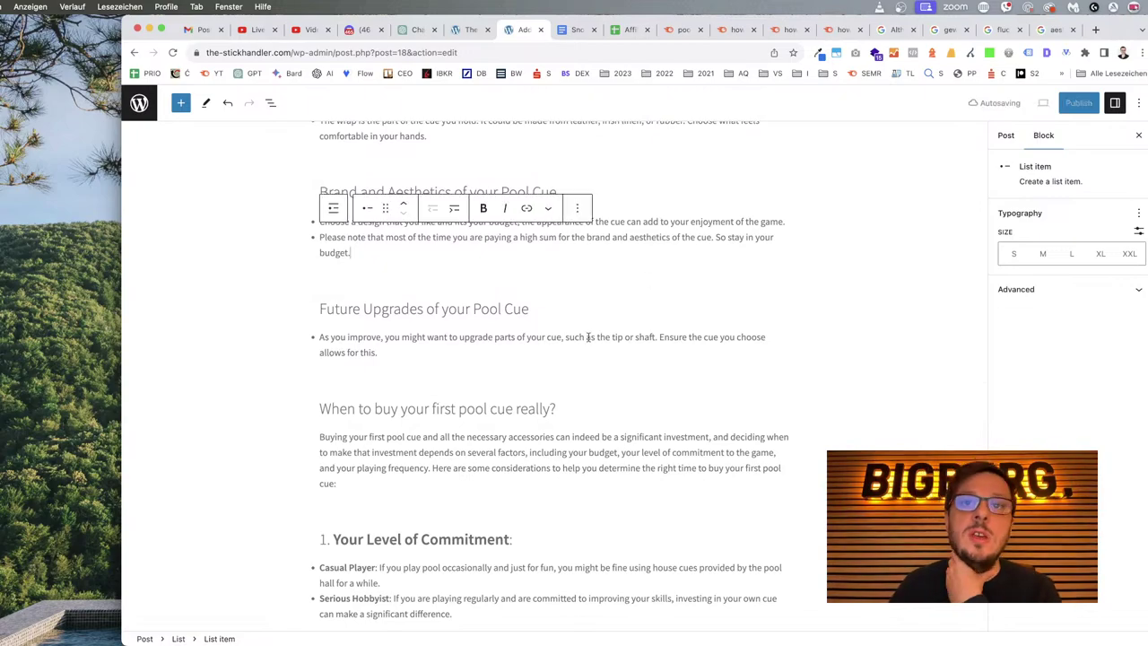
Review the article from the pool cue case section through the when-to-buy considerations and the closing "You should read this next" section.
scroll(588, 326, "down", 20)
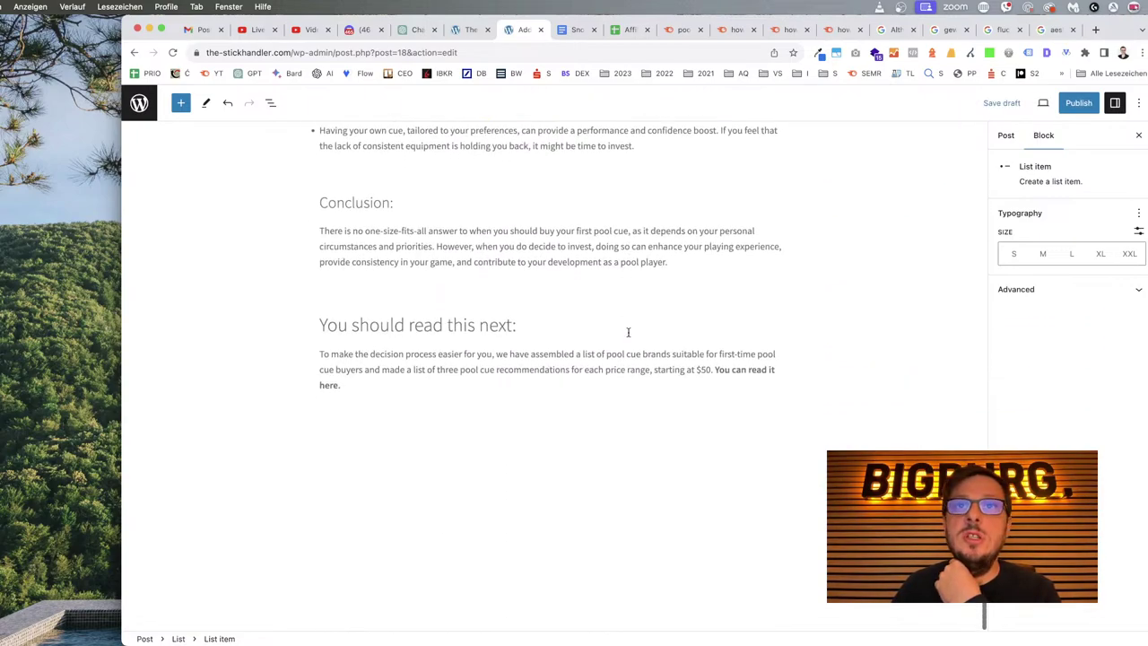
scroll(627, 332, "up", 20)
scroll(627, 332, "down", 8)
scroll(627, 332, "down", 20)
scroll(627, 332, "up", 12)
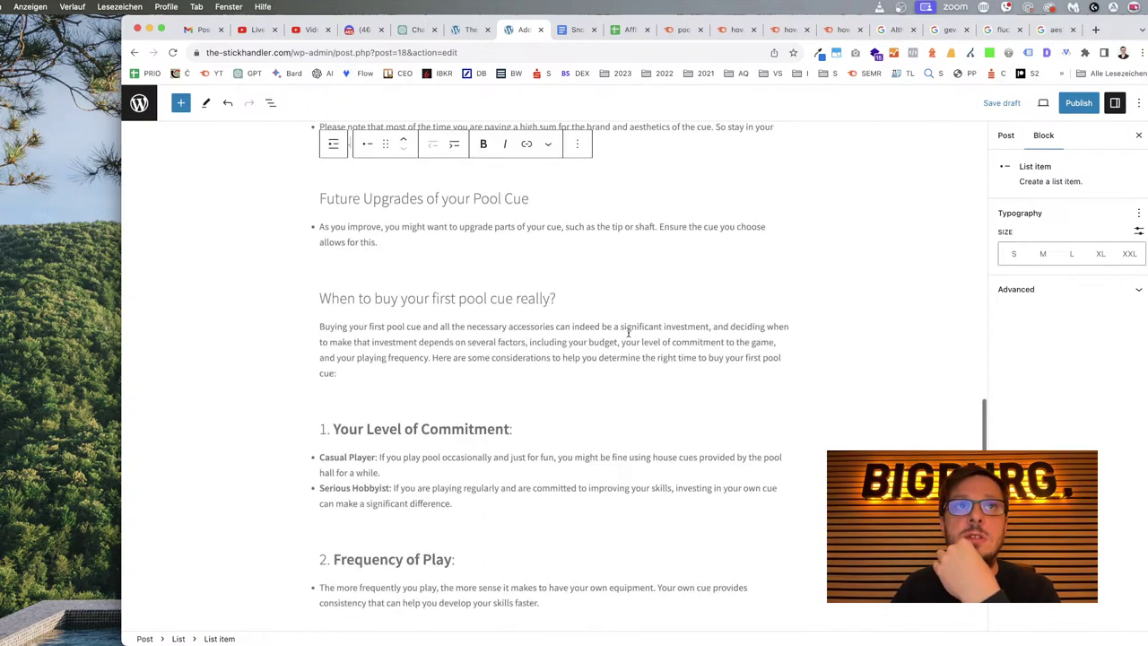
scroll(627, 332, "down", 3)
scroll(628, 332, "up", 7)
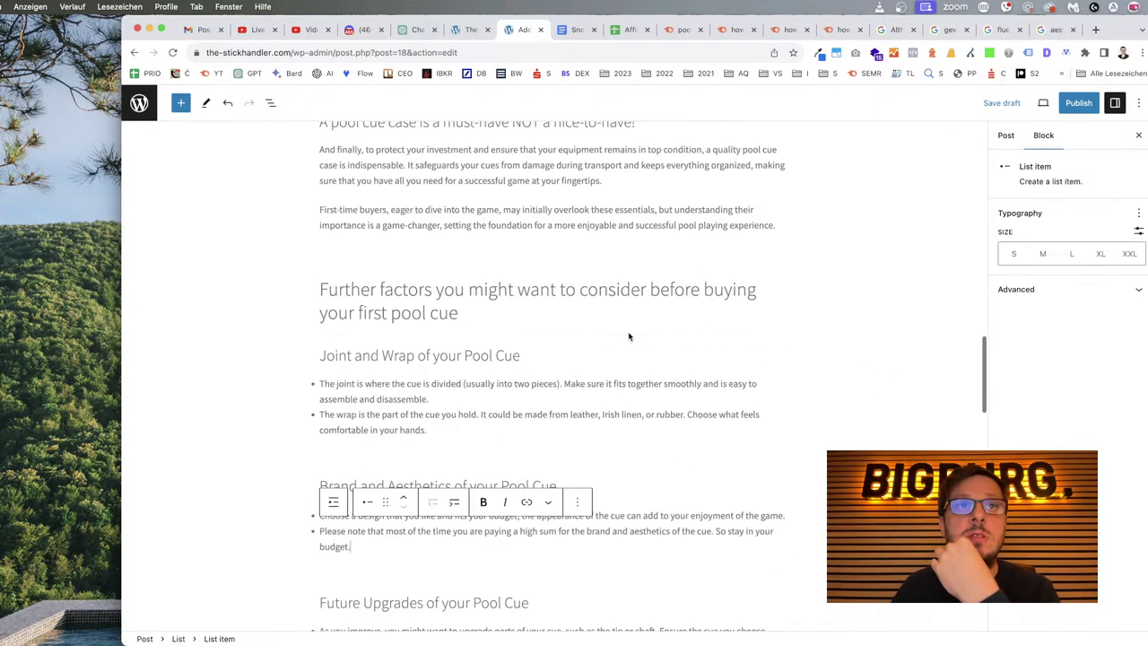
scroll(627, 331, "up", 5)
scroll(628, 336, "down", 15)
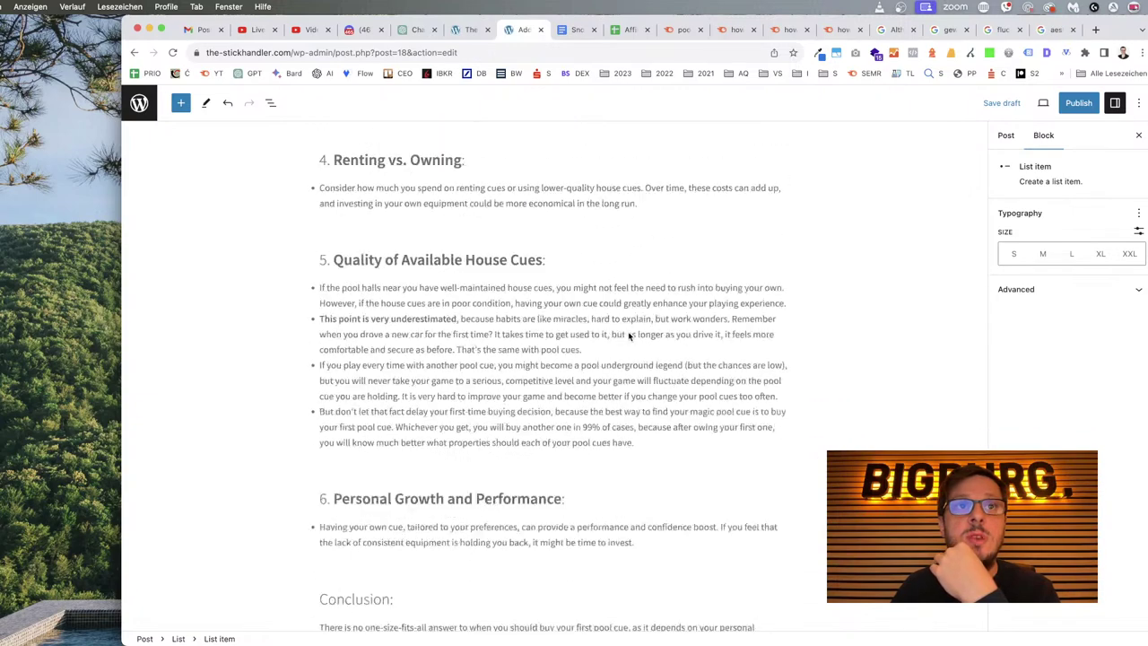
scroll(628, 332, "up", 5)
scroll(628, 334, "up", 10)
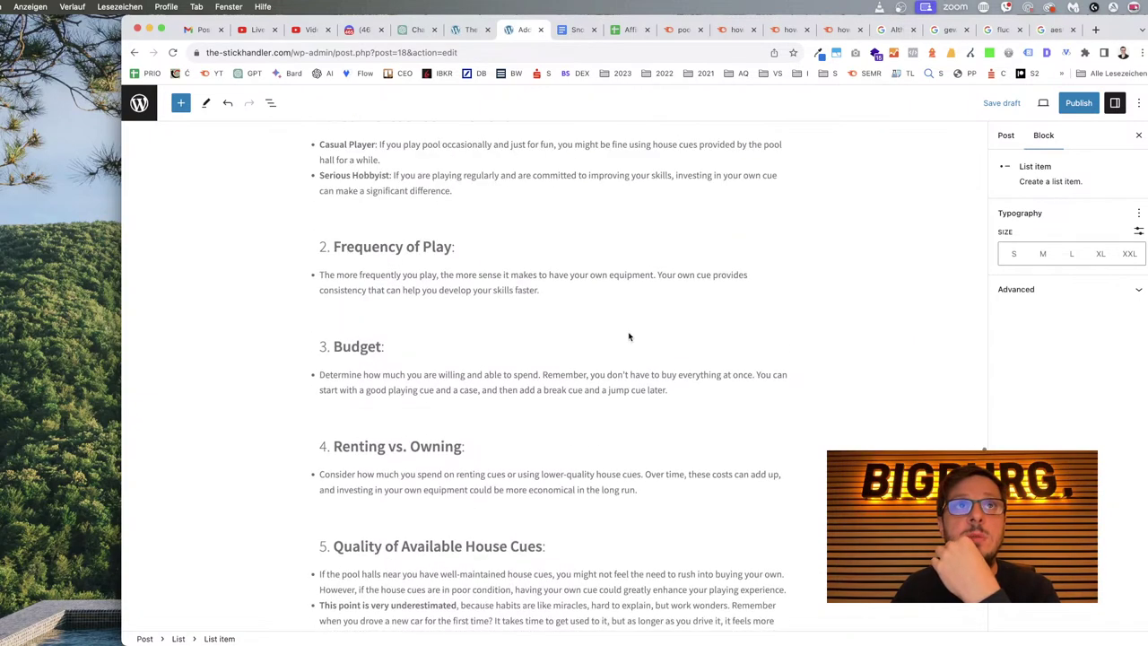
scroll(628, 336, "up", 5)
scroll(629, 336, "down", 3)
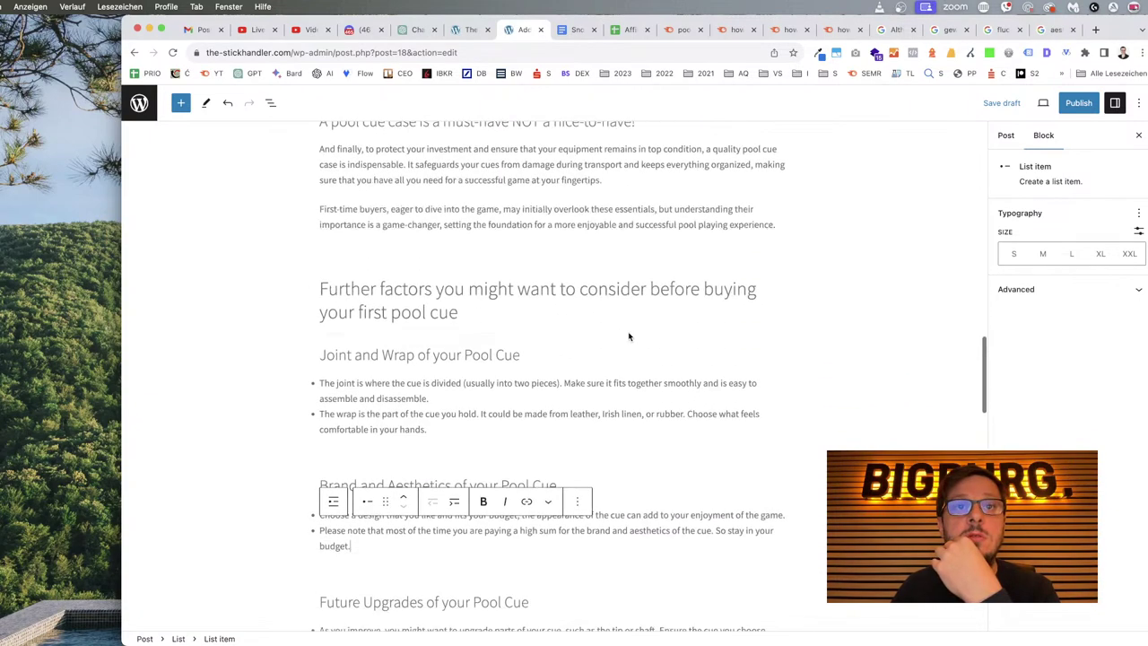
Make "most of the time you are paying a high sum for the brand and aesthetics of the cue" bold in the second Brand and Aesthetics bullet.
left_click(621, 378)
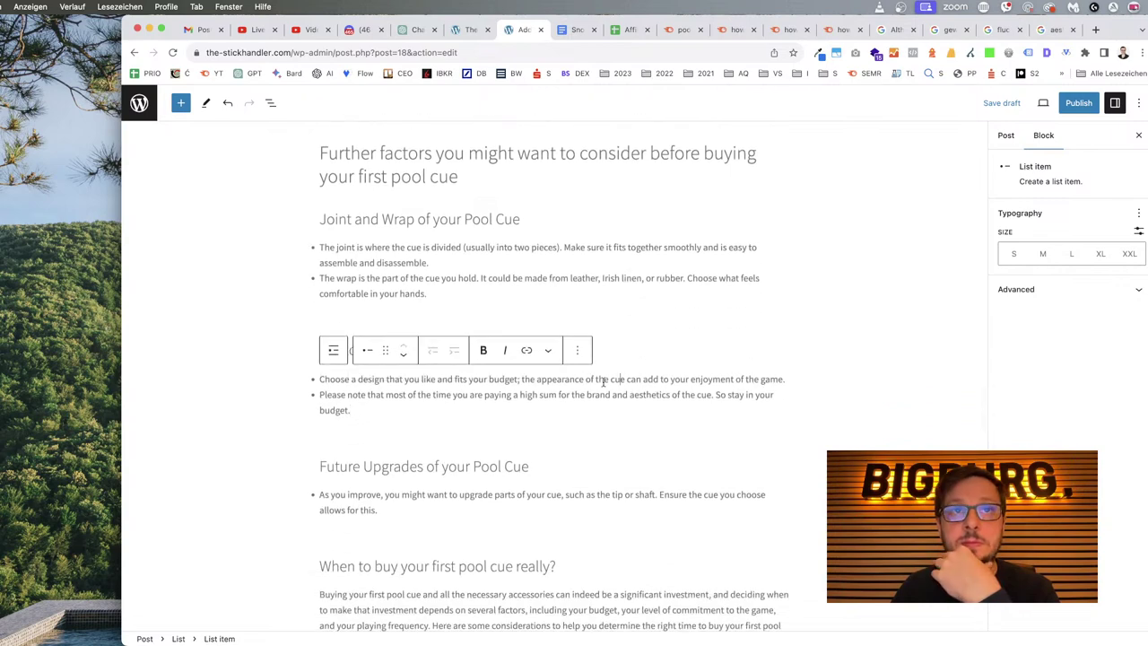
left_click(432, 395)
left_click_drag(388, 395, 709, 388)
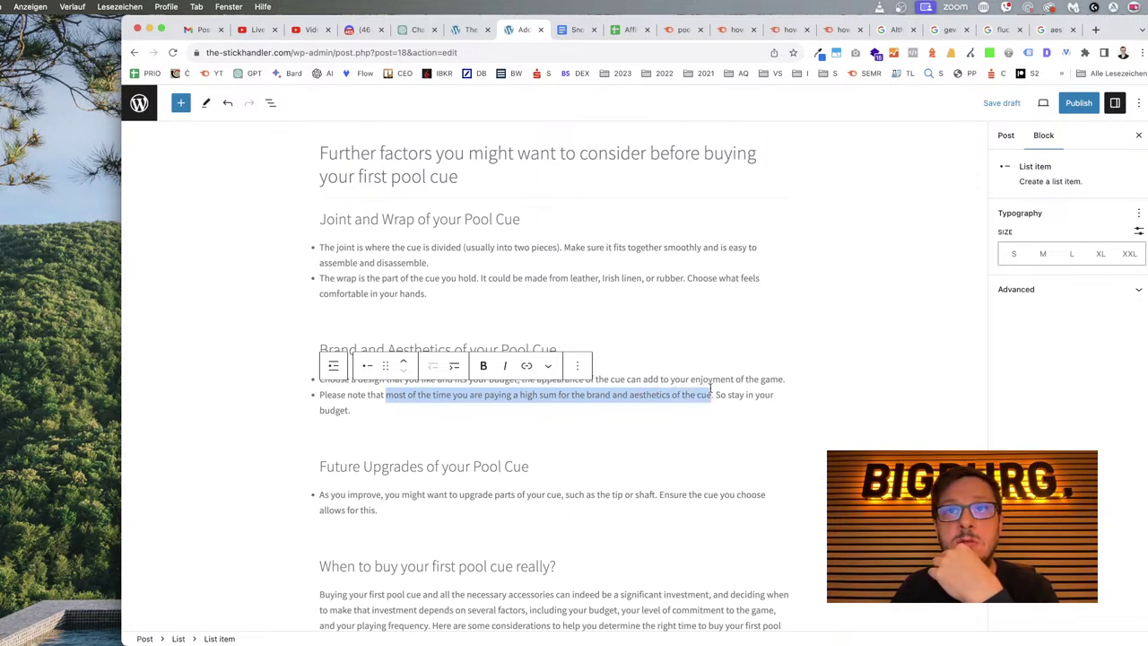
key("super+b")
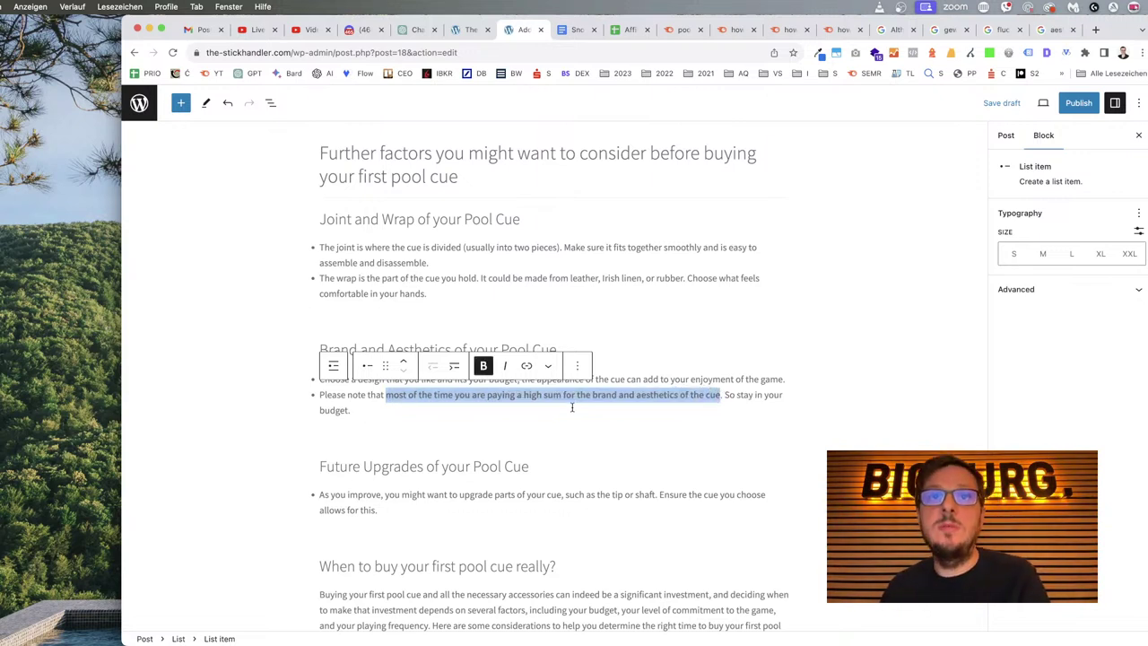
left_click(571, 408)
left_click(671, 355)
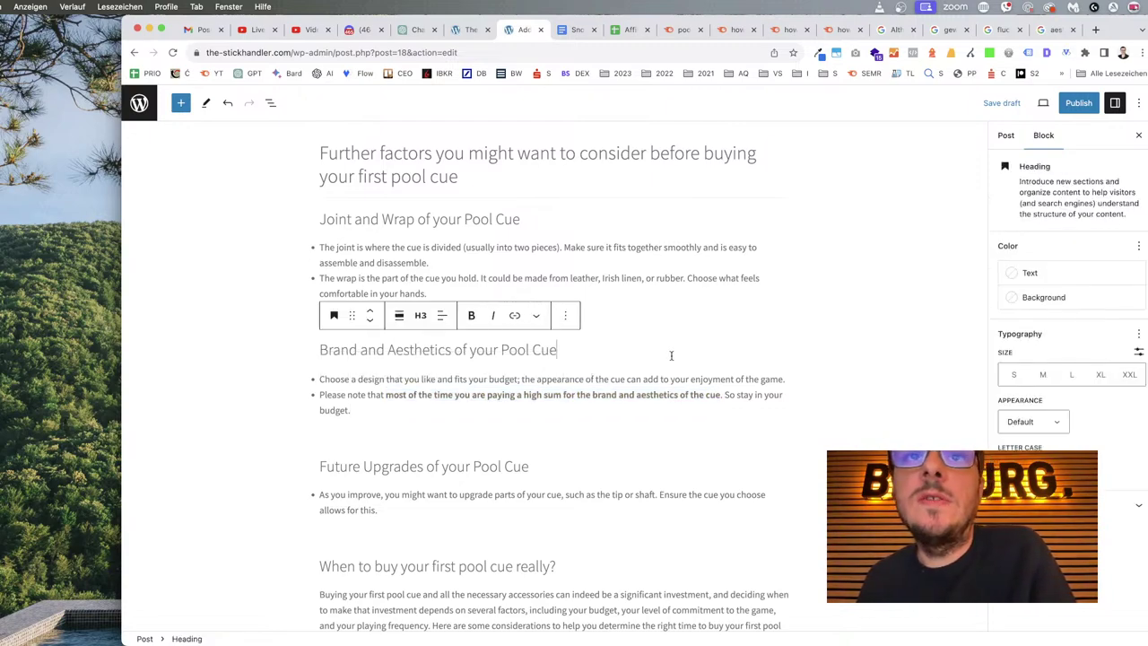
Look over the complete article once more from its title to the closing section and publish it.
scroll(677, 354, "up", 20)
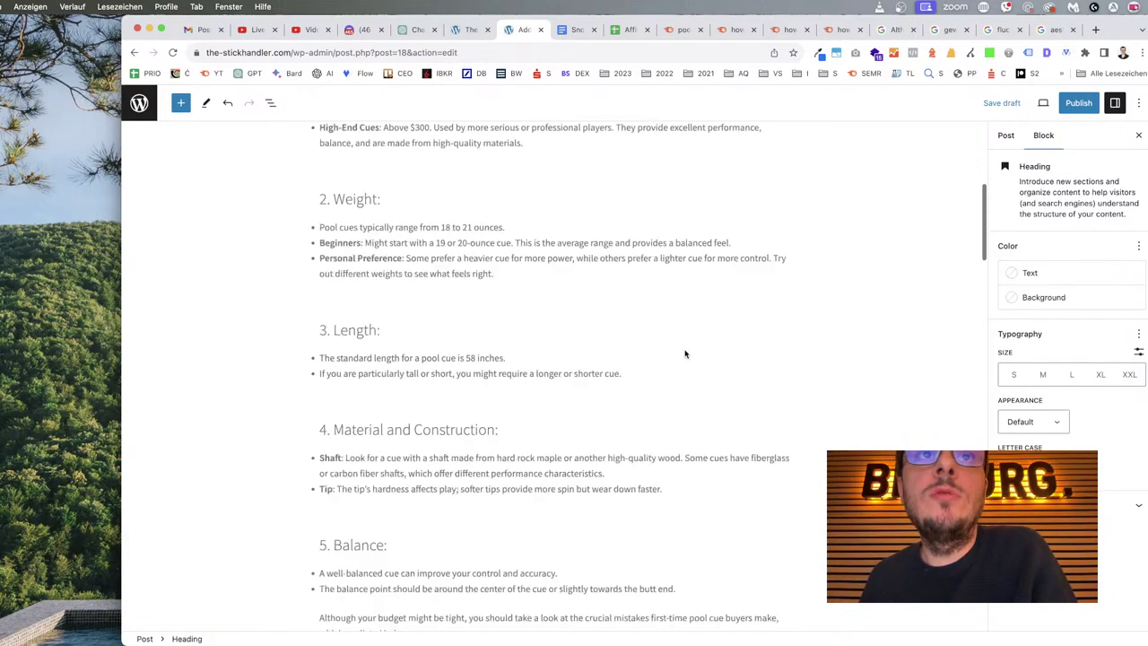
scroll(684, 353, "down", 20)
scroll(684, 350, "up", 10)
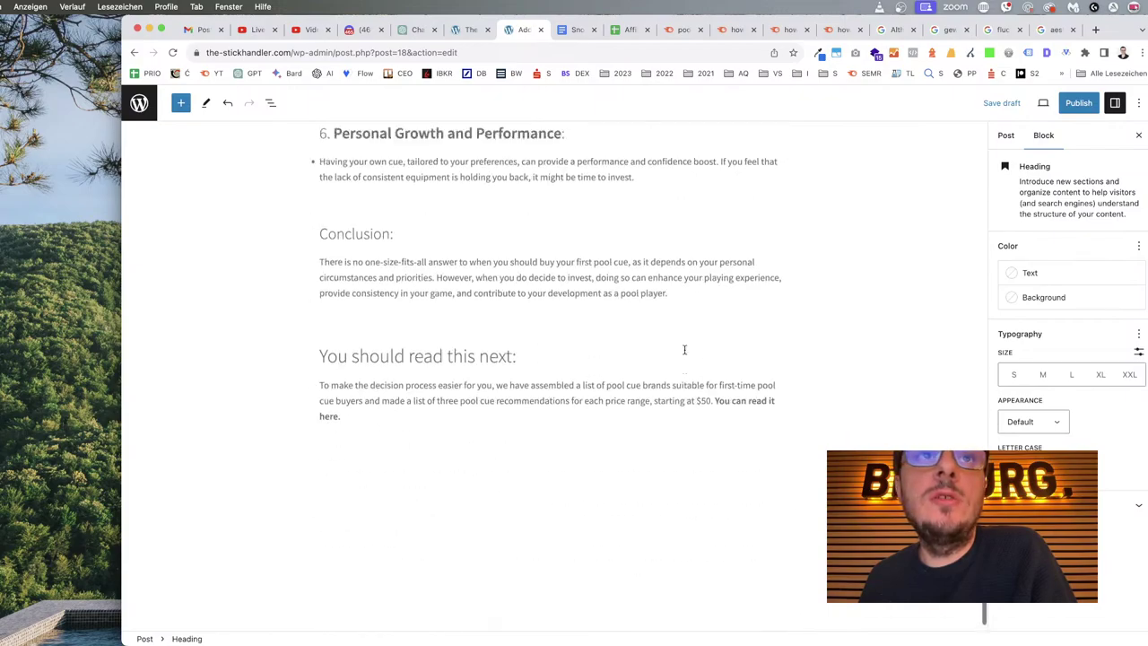
scroll(684, 350, "up", 20)
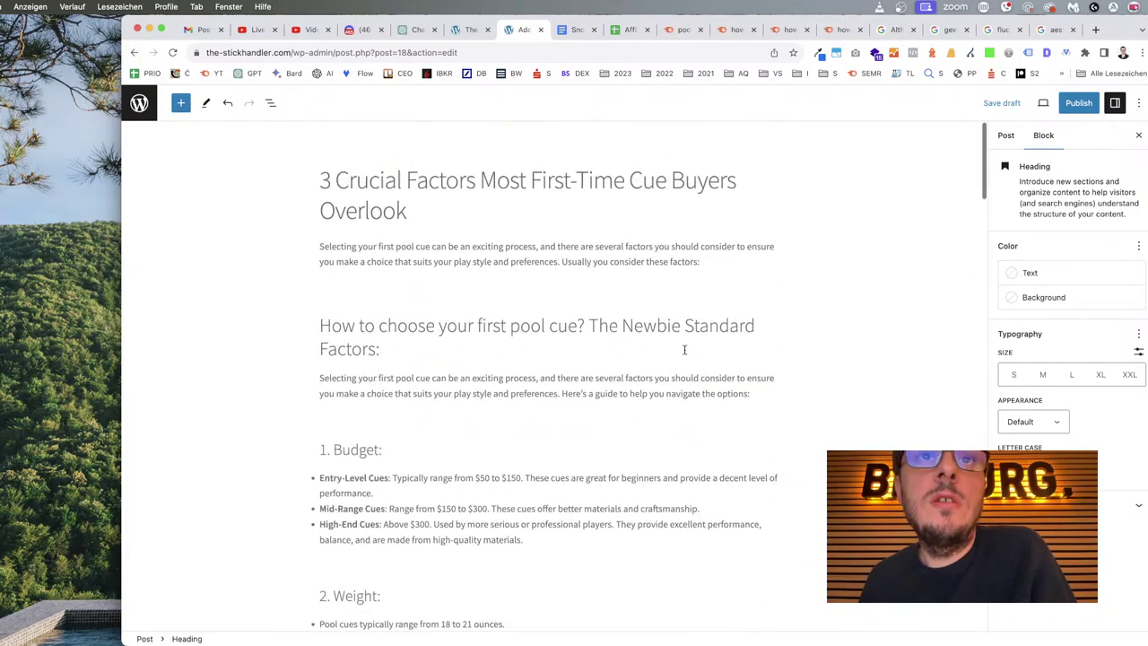
scroll(684, 350, "down", 20)
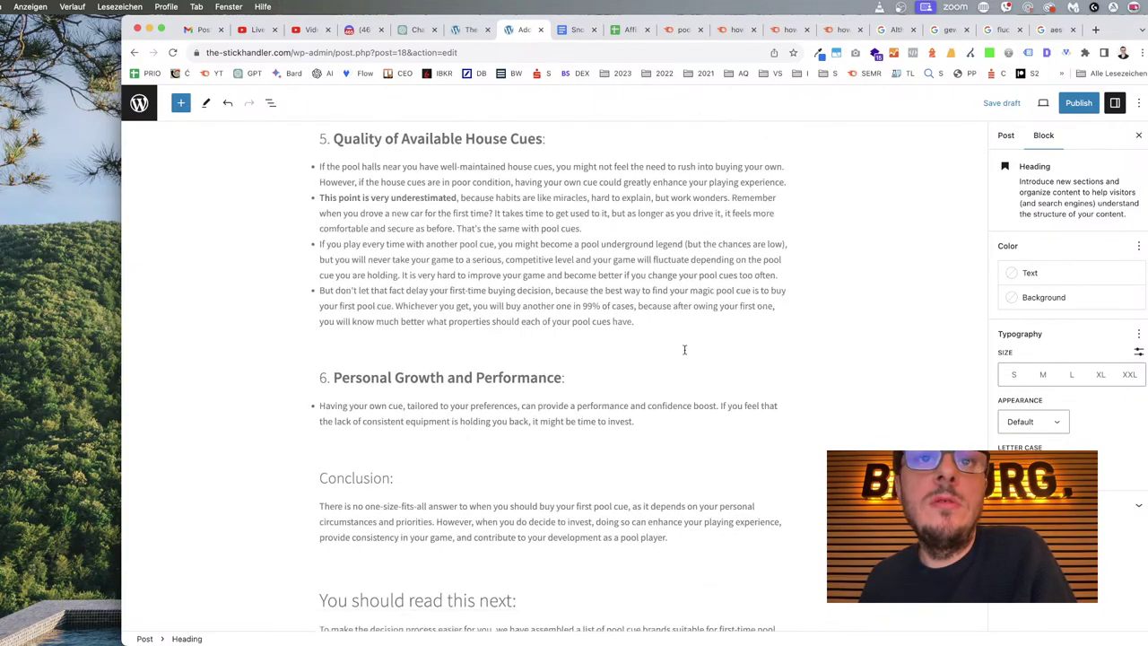
scroll(684, 351, "up", 2)
scroll(684, 354, "up", 20)
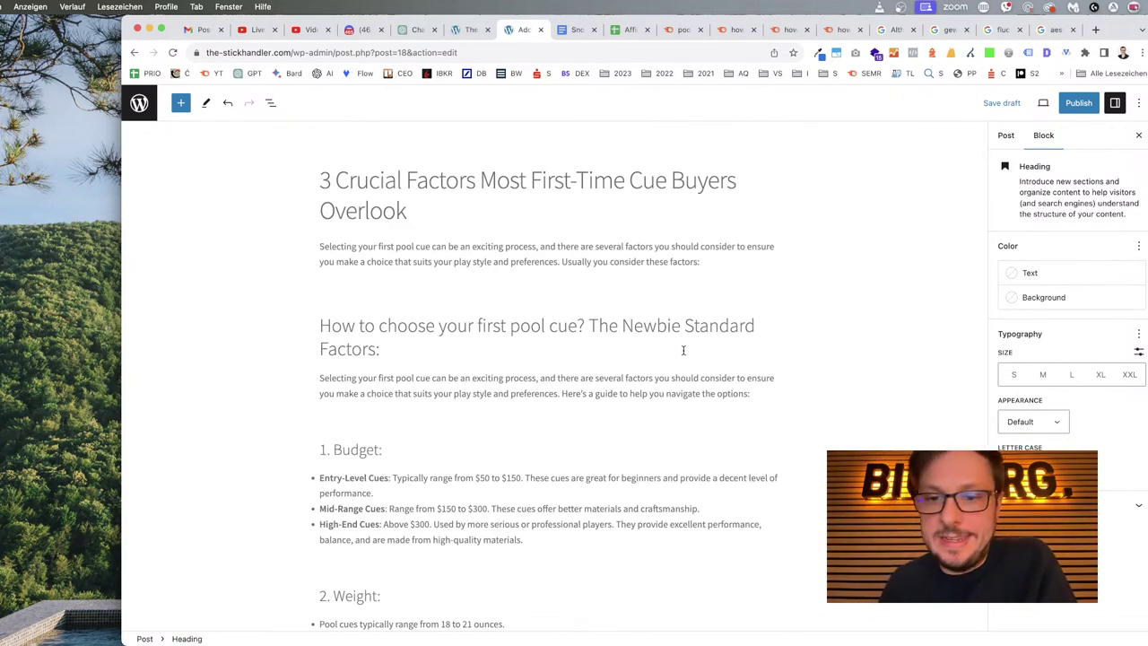
left_click(1078, 104)
left_click(1031, 104)
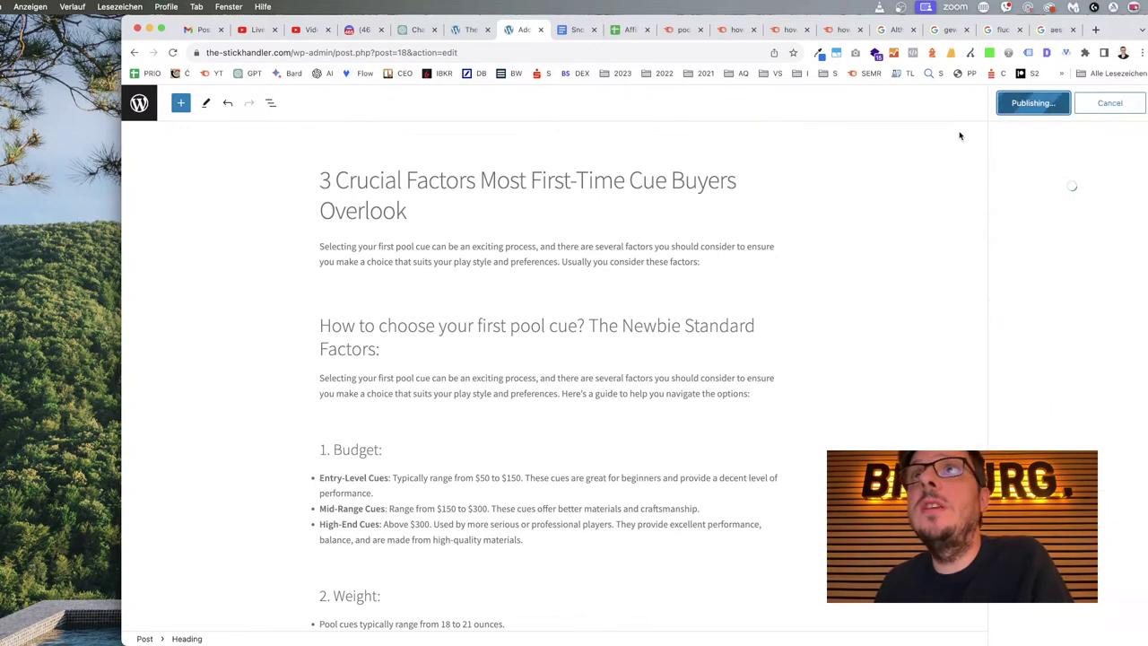
Open the SEOlyze website in a new browser tab, log in and go to the WDF/IDF analysis.
left_click(1053, 30)
left_click(1095, 29)
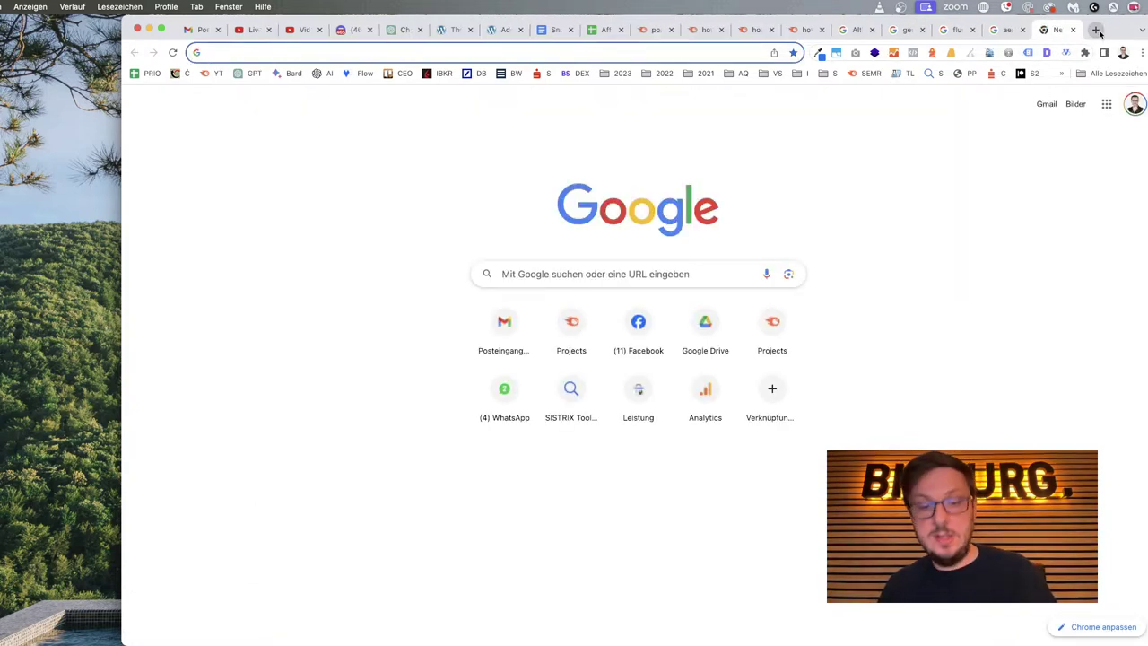
type("seoly")
key("Return")
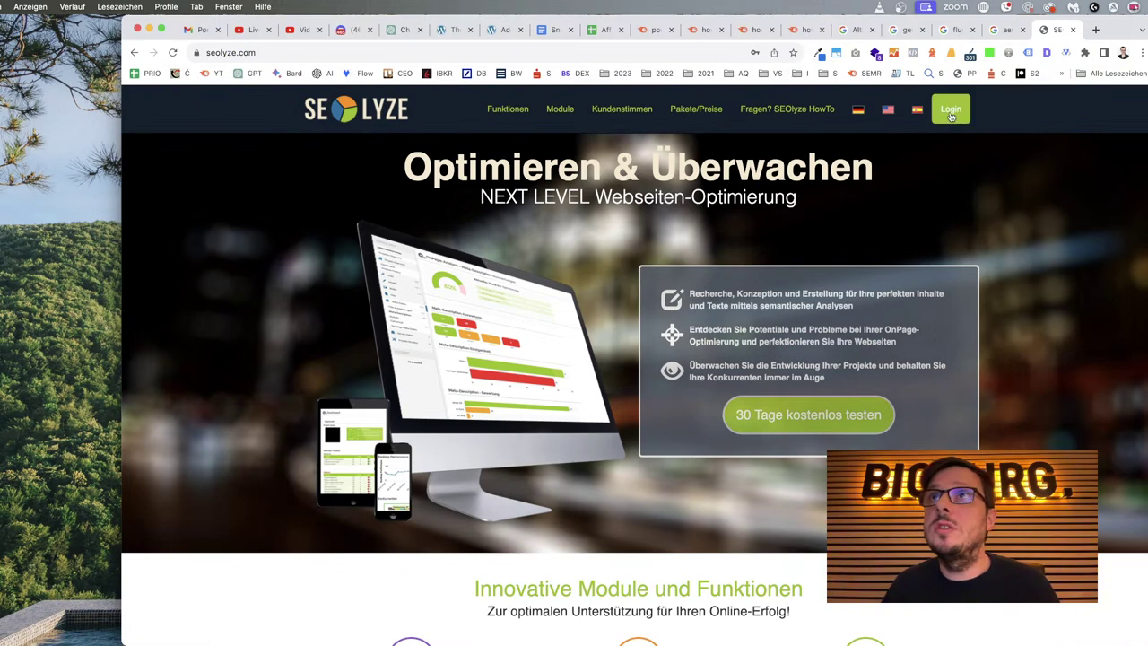
left_click(950, 108)
left_click(646, 289)
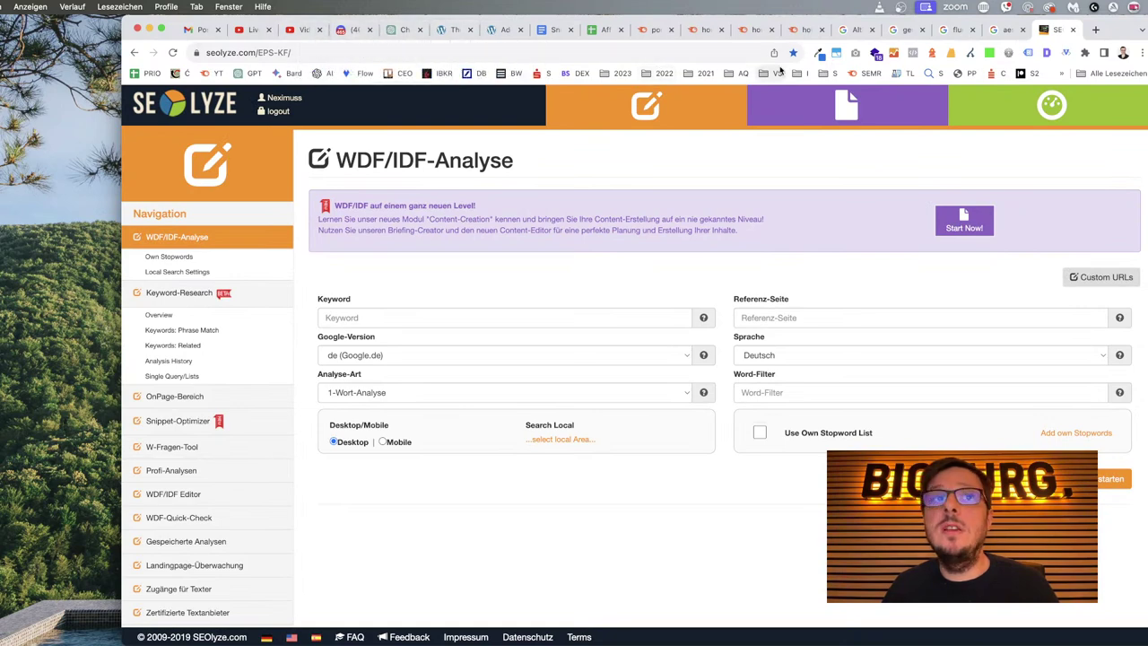
Copy the keyword "how to choose a pool cue" from the spreadsheet's INF Q sheet and enter it as the keyword of the SEOlyze WDF/IDF analysis.
left_click(599, 29)
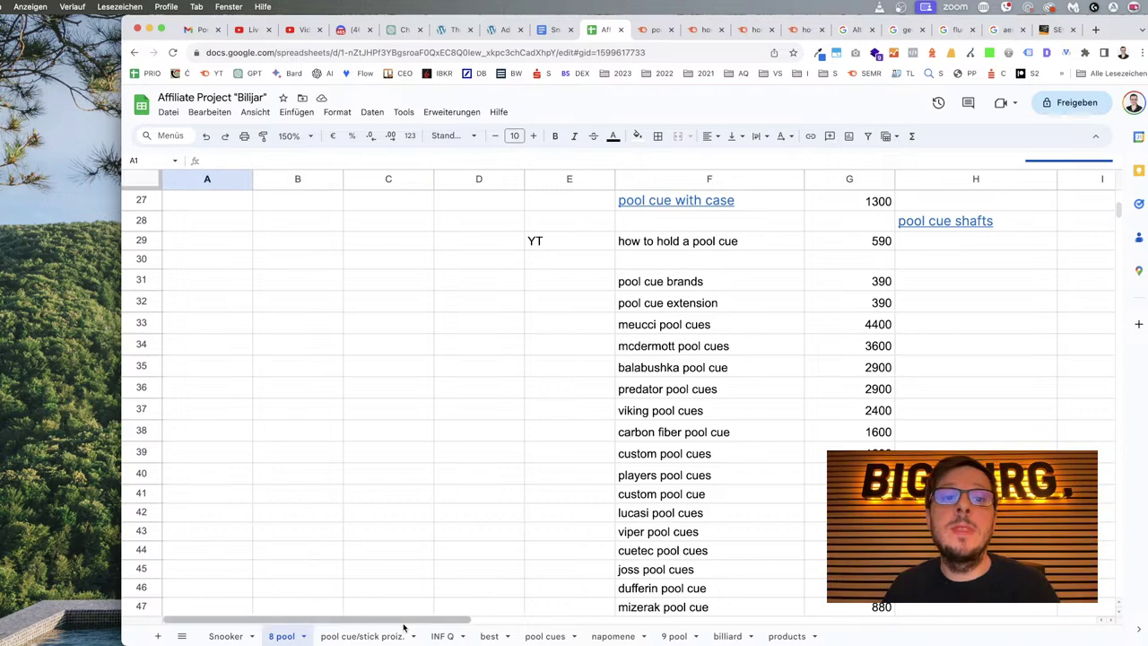
left_click(443, 634)
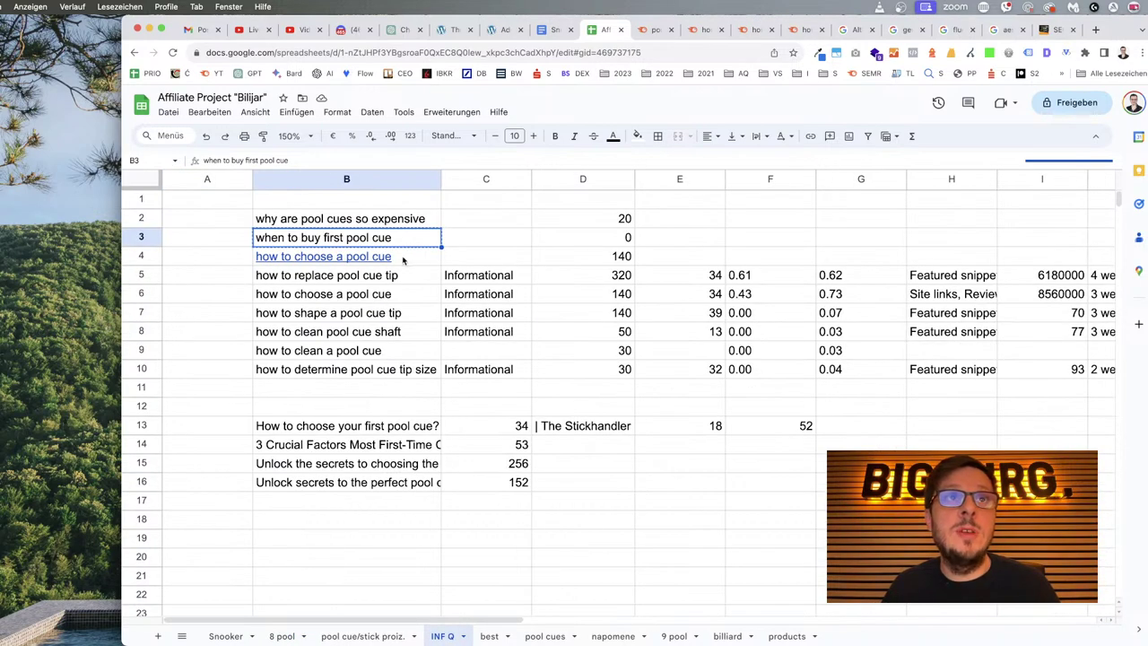
left_click(407, 259)
key("super+c")
key("super+9")
left_click(434, 319)
key("super+v")
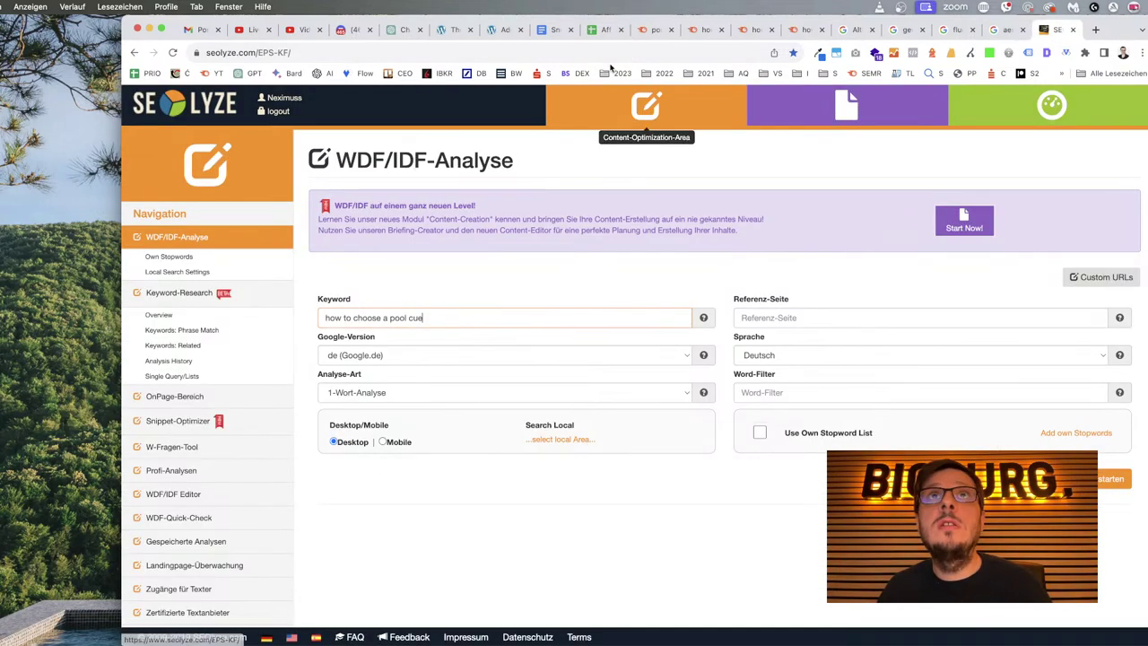
Reload The Stickhandler's home page, check the published article "3 Crucial Factors Most First-Time Cue Buyers Overlook" there and open its own page.
left_click(454, 31)
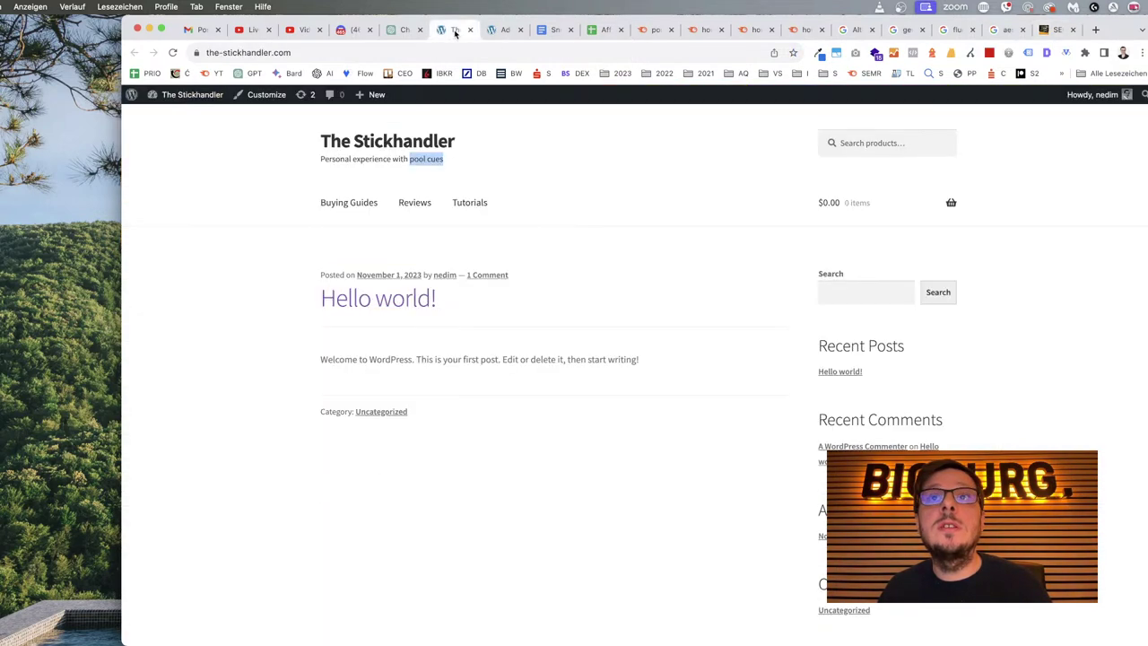
left_click(173, 53)
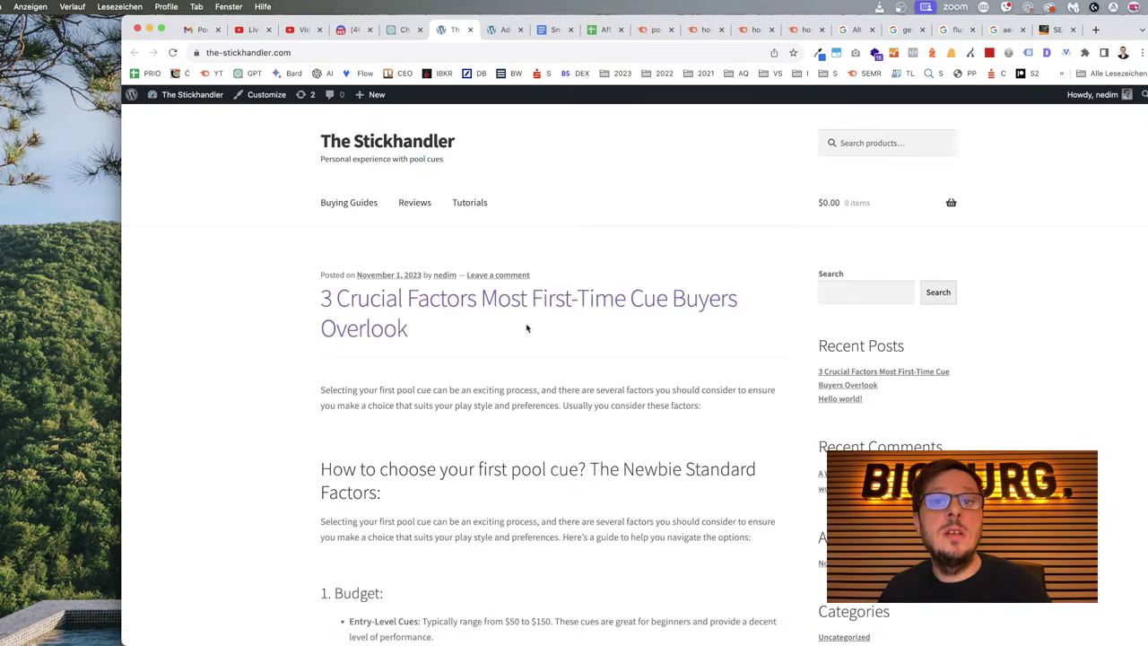
scroll(583, 316, "down", 15)
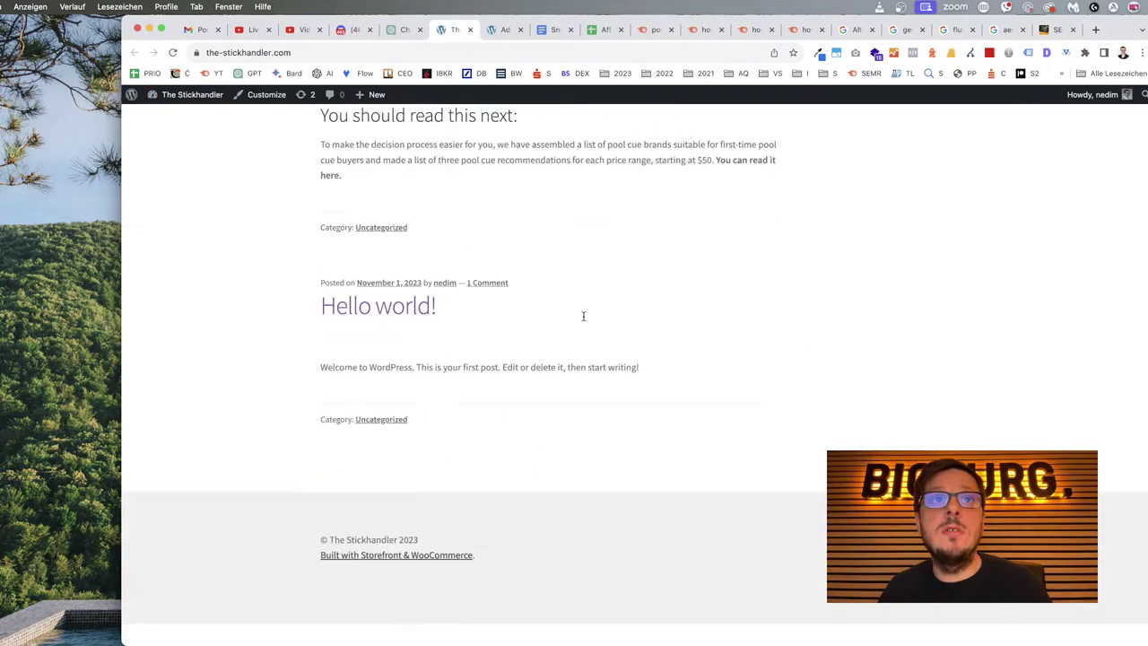
scroll(583, 318, "up", 20)
scroll(584, 320, "up", 10)
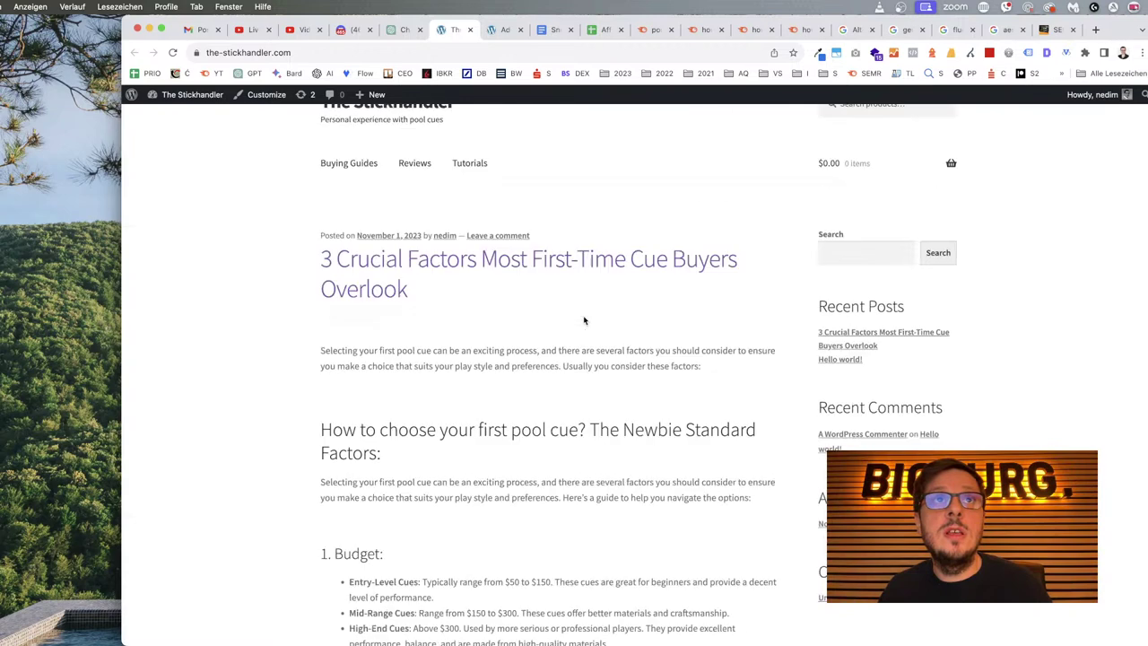
left_click(524, 301)
Return to the article's WordPress editor and select its introductory paragraph.
left_click(499, 32)
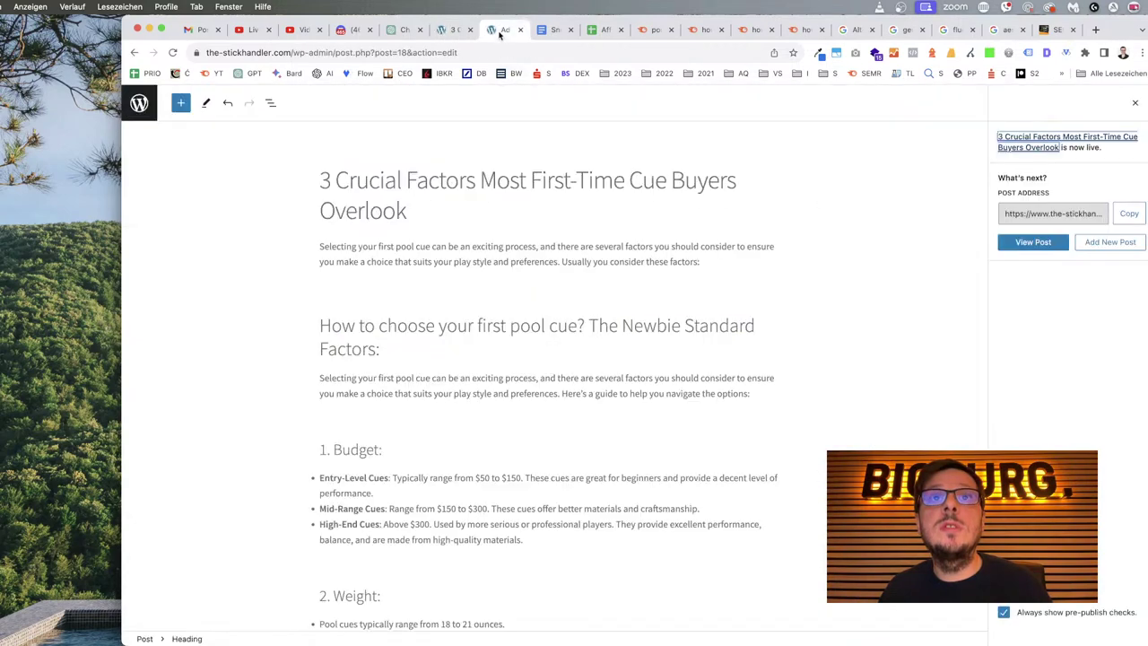
left_click(708, 262)
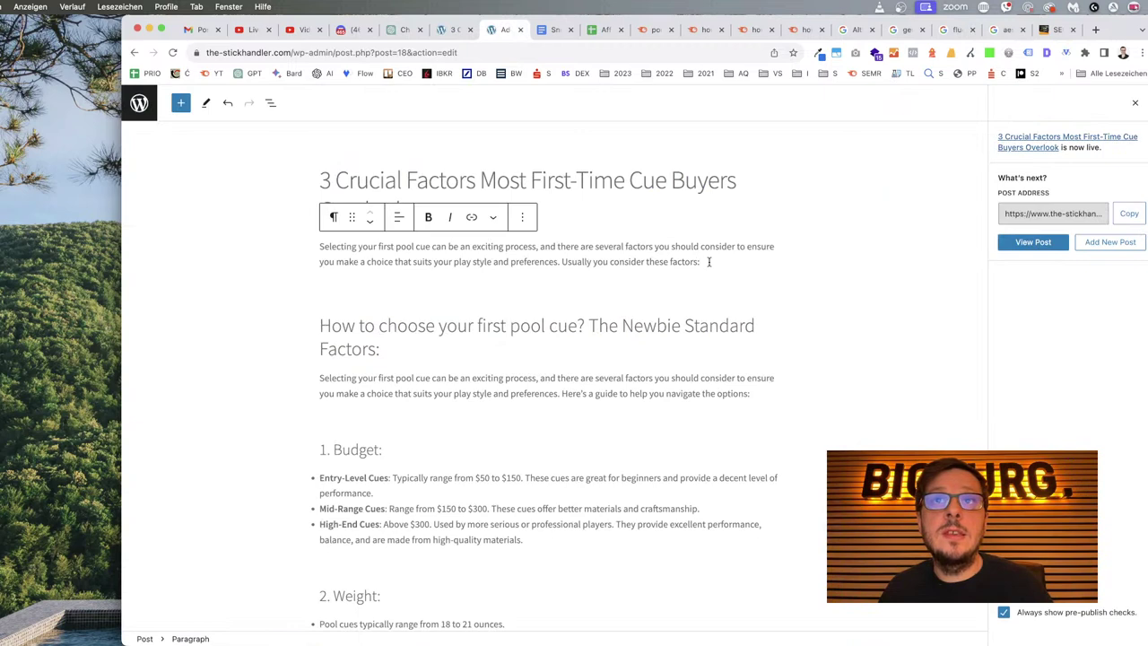
left_click(517, 217)
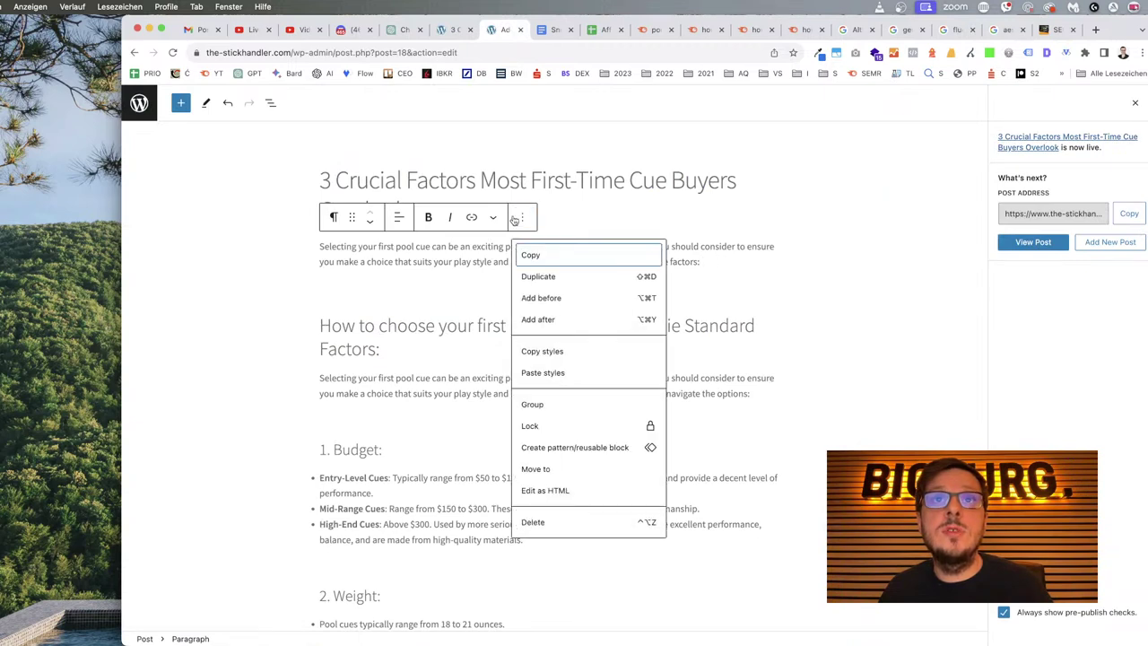
left_click(496, 218)
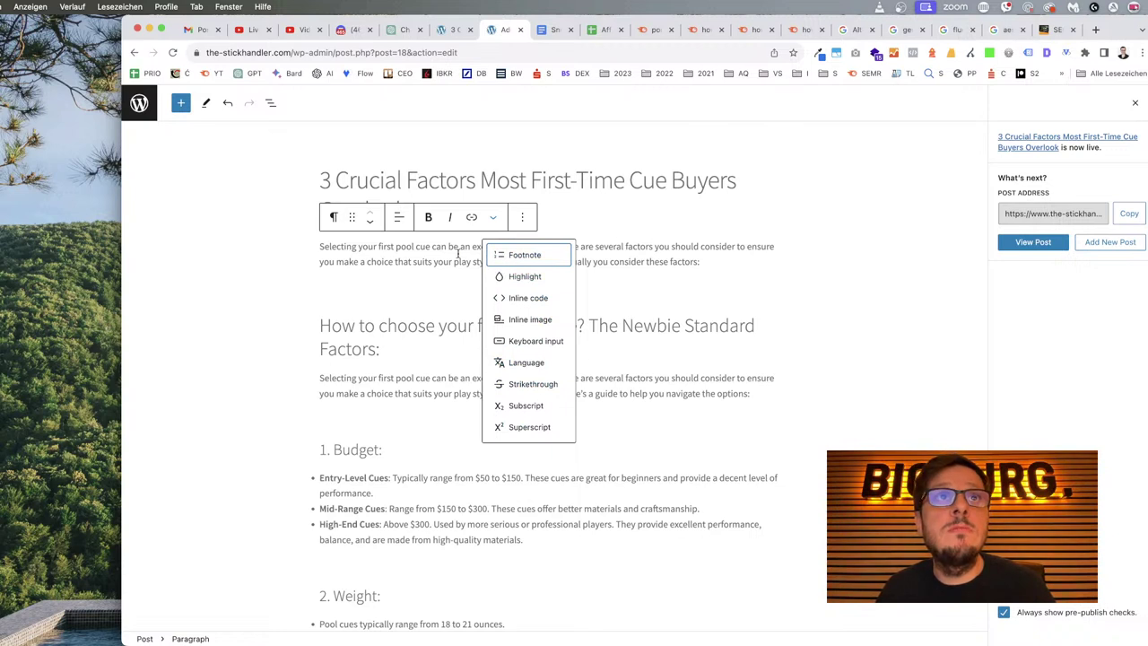
left_click(524, 220)
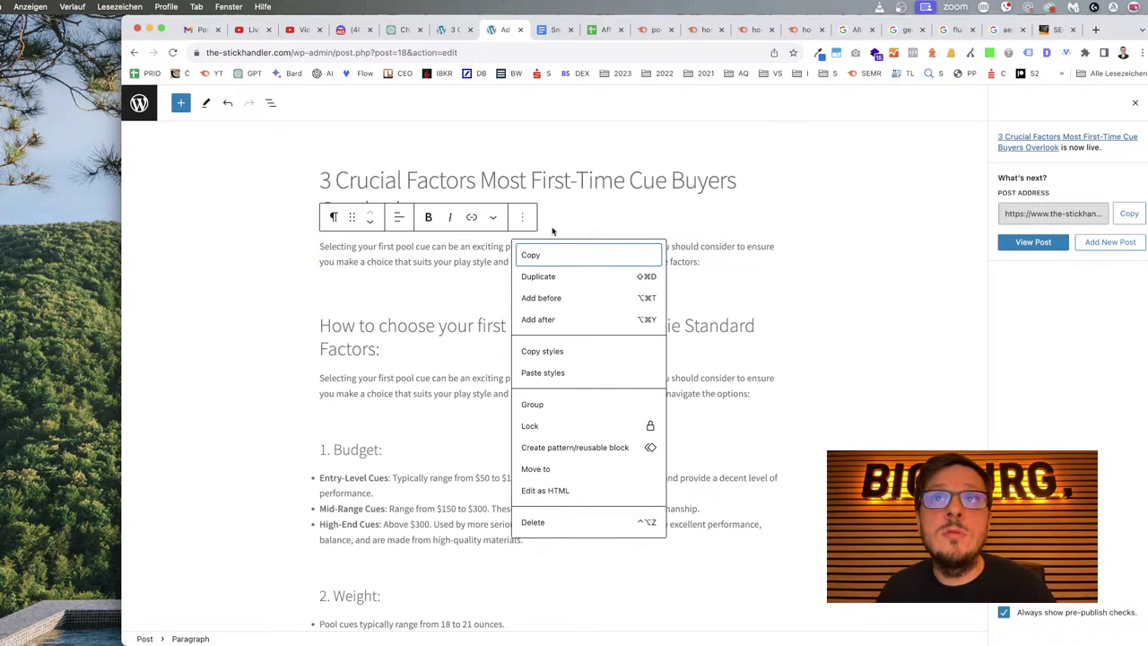
left_click(697, 262)
Insert a More block between the introductory paragraph and the "How to choose your first pool cue?" heading and update the post.
left_click(554, 291)
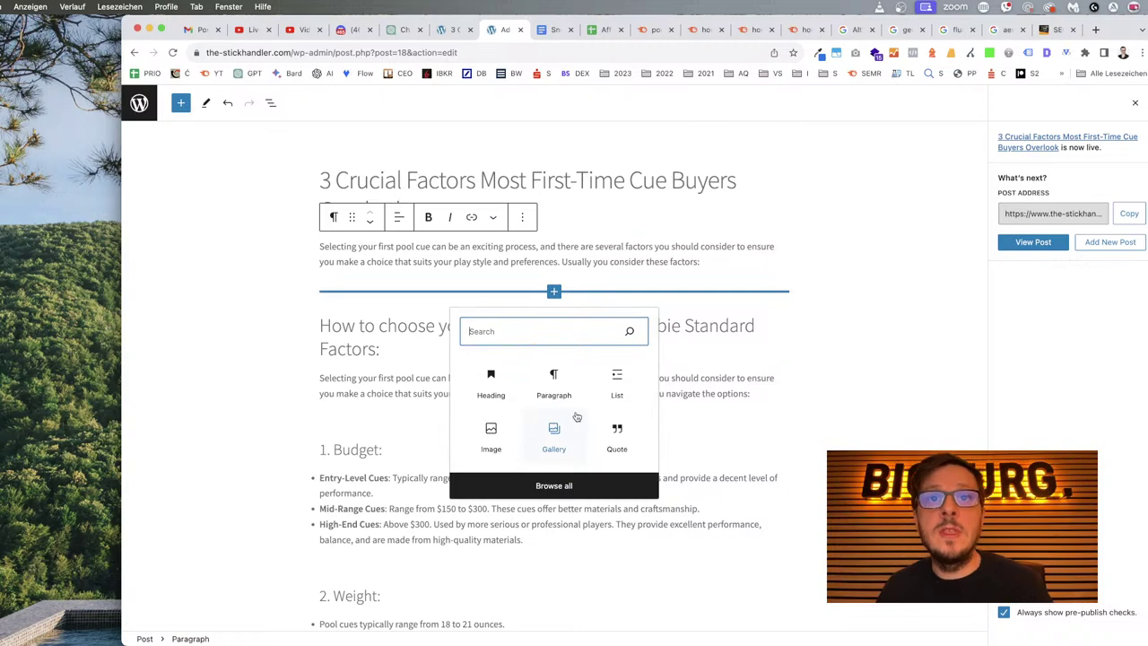
left_click(553, 485)
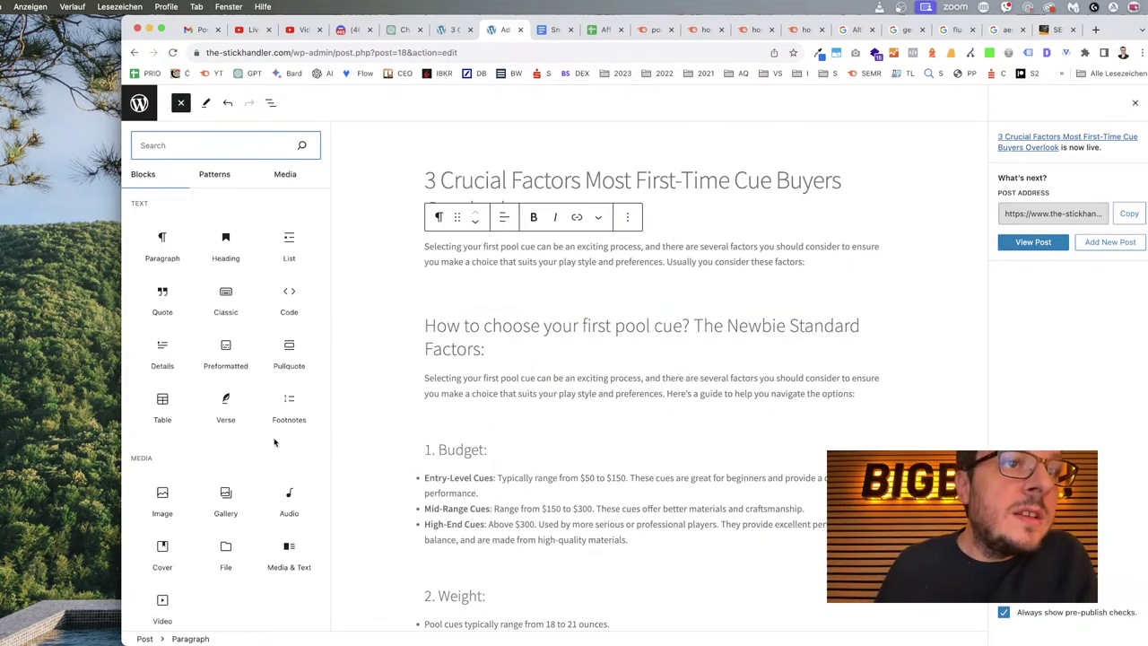
scroll(274, 442, "down", 5)
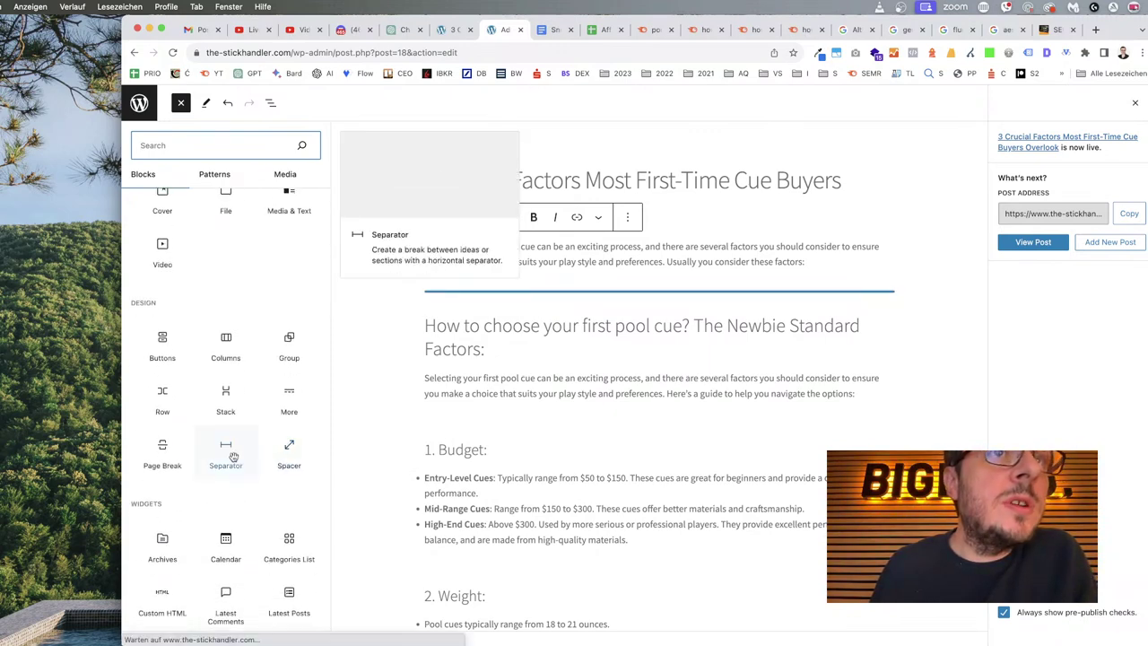
left_click(295, 391)
left_click(1076, 104)
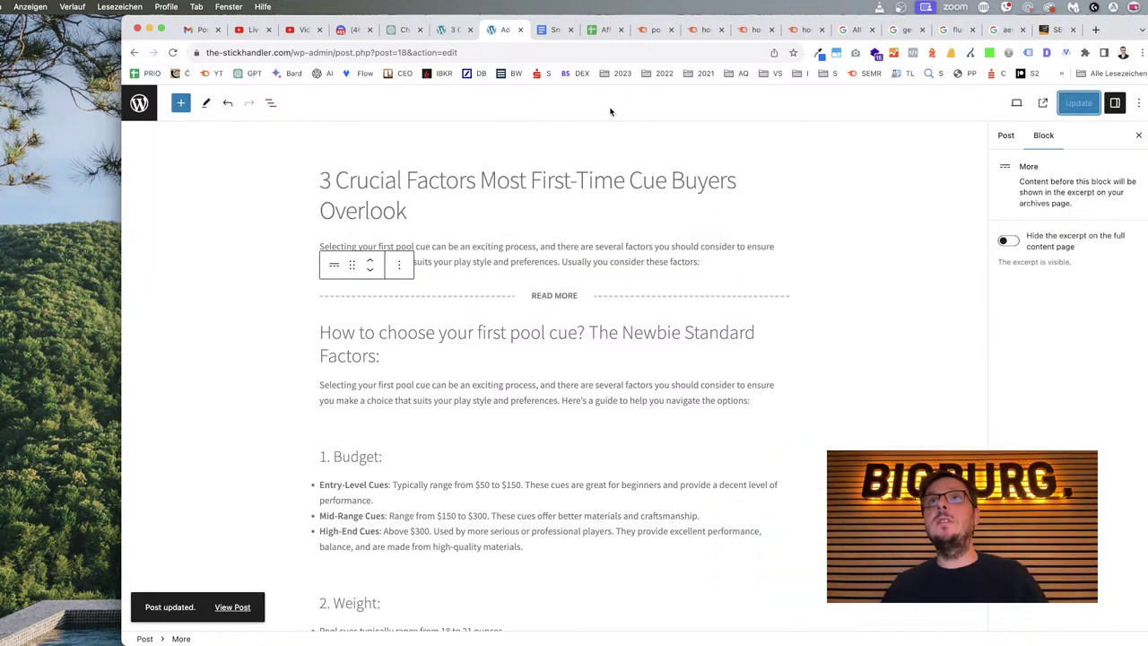
Check the article's excerpt on The Stickhandler's home page and look through the full article on its own page.
left_click(449, 30)
left_click(357, 144)
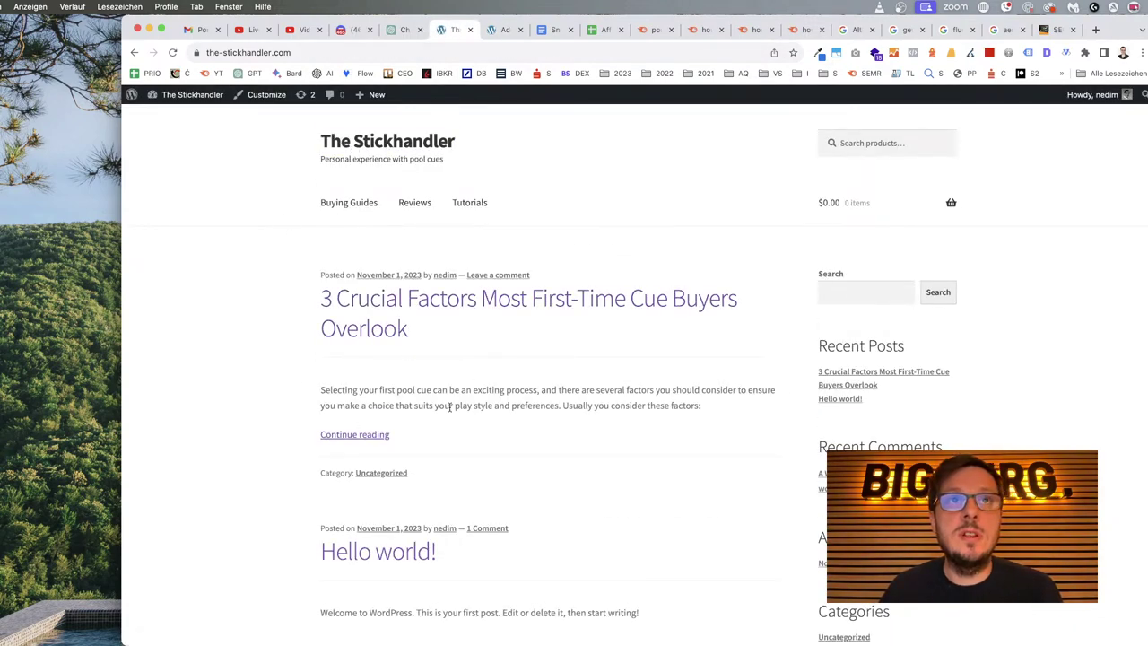
left_click(456, 302)
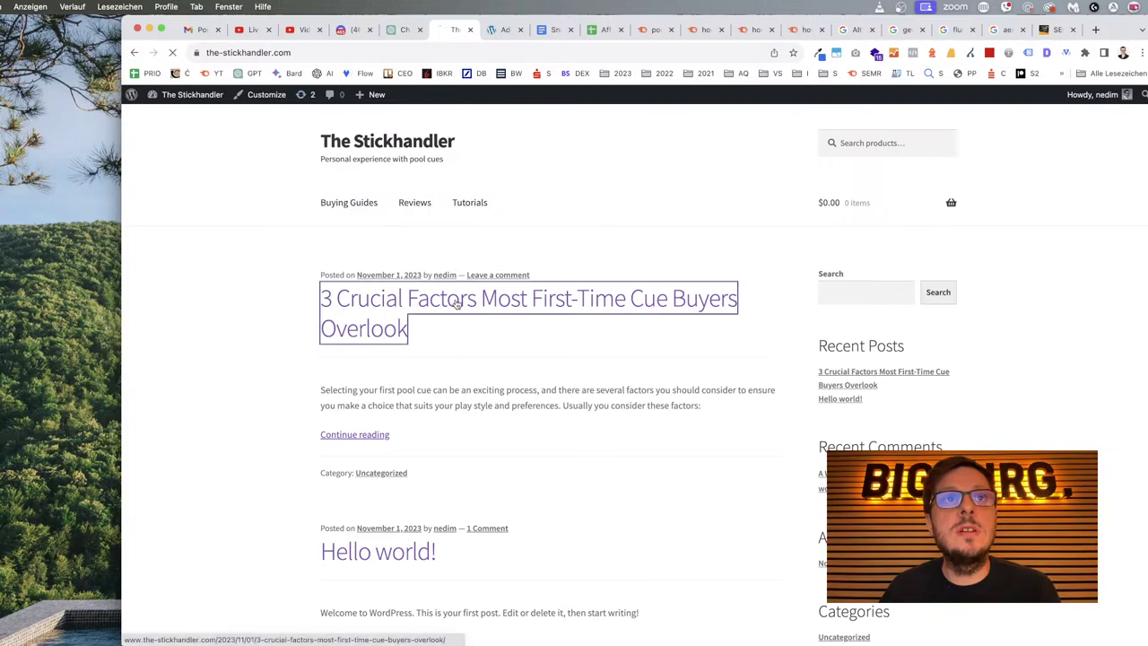
scroll(701, 315, "down", 20)
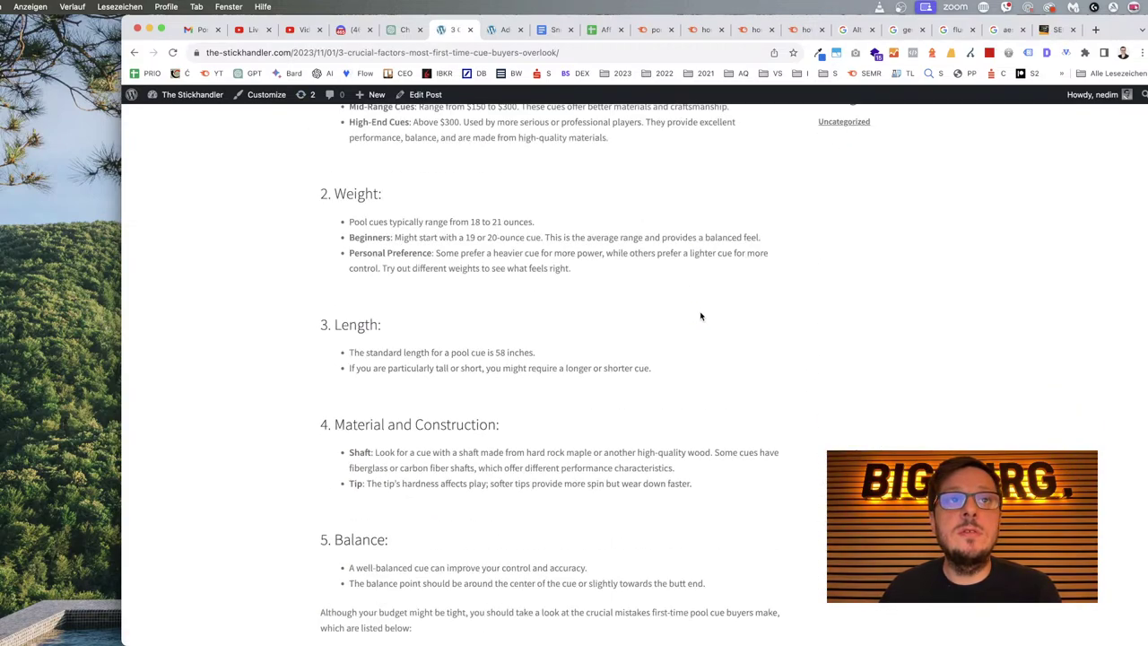
scroll(701, 315, "up", 15)
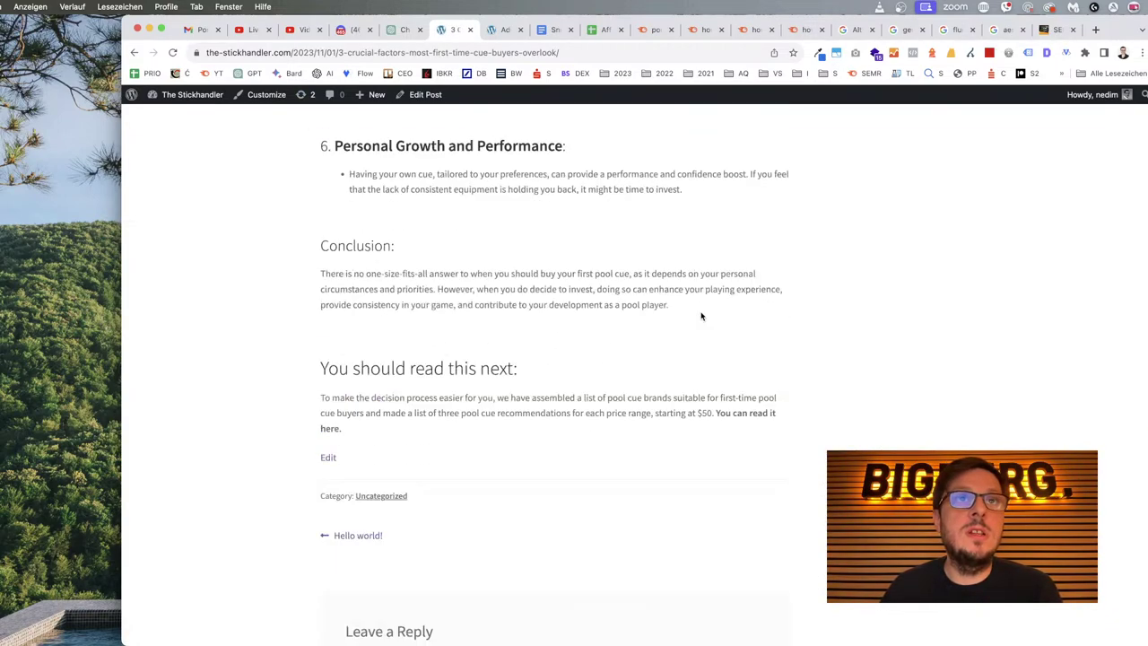
scroll(701, 315, "down", 5)
scroll(702, 316, "up", 3)
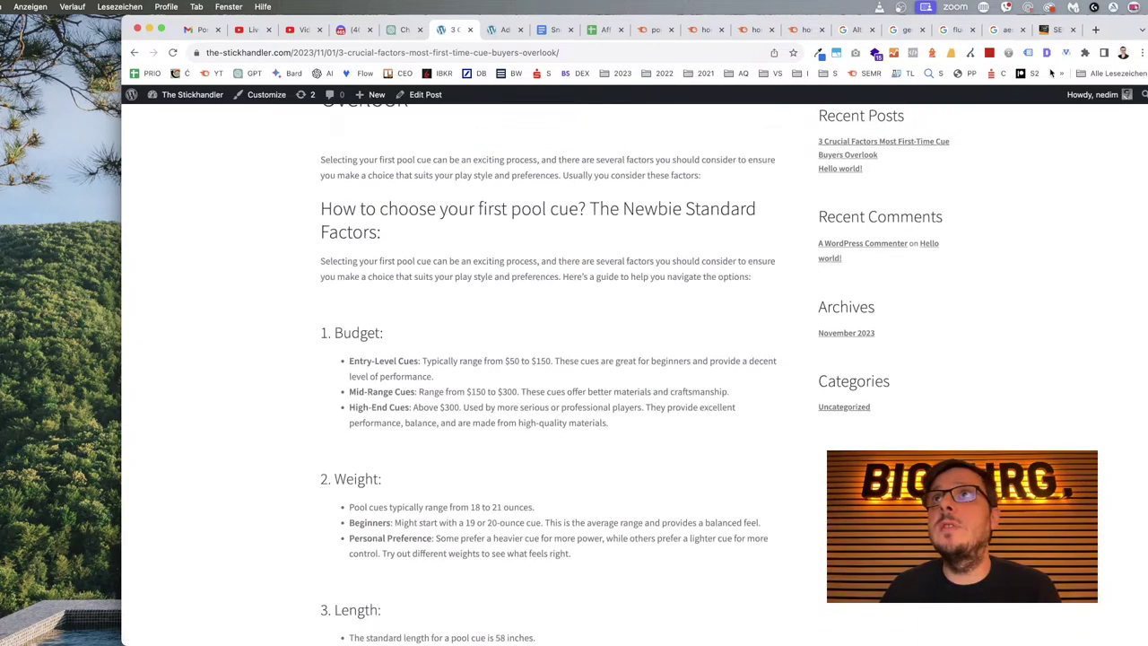
Inspect the published article's SEO overview and heading structure with the SEO browser extension.
left_click(1045, 52)
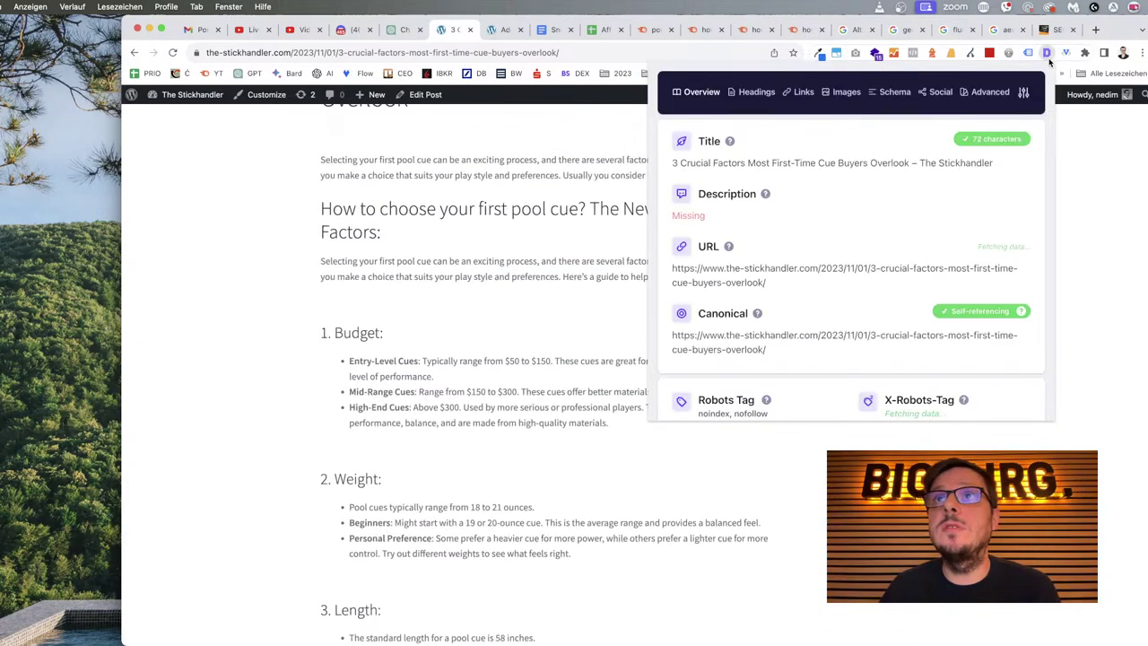
left_click(756, 93)
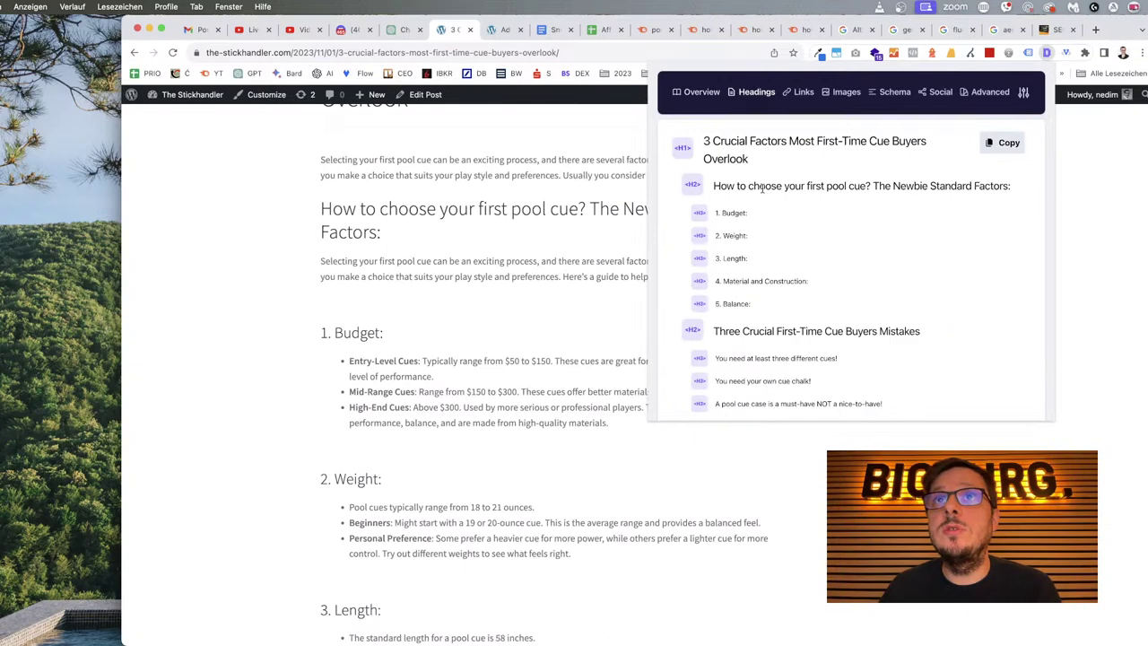